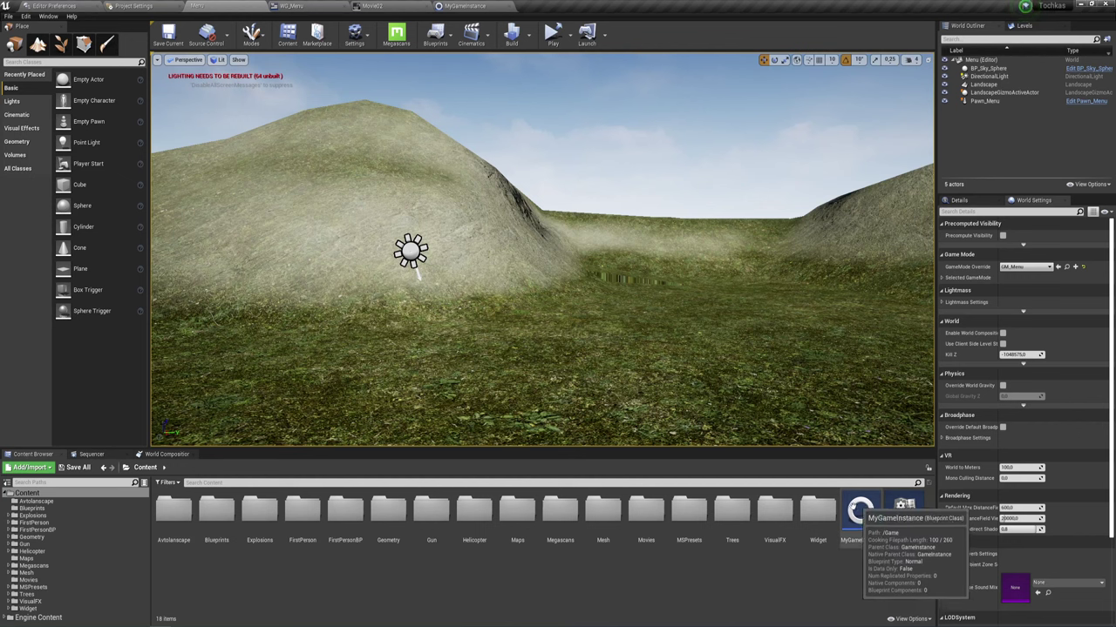
Select MyGameInstance, close the Movie02 tab and switch to the WG_Menu widget designer
{"action": "left_click", "coordinate": [854, 524]}
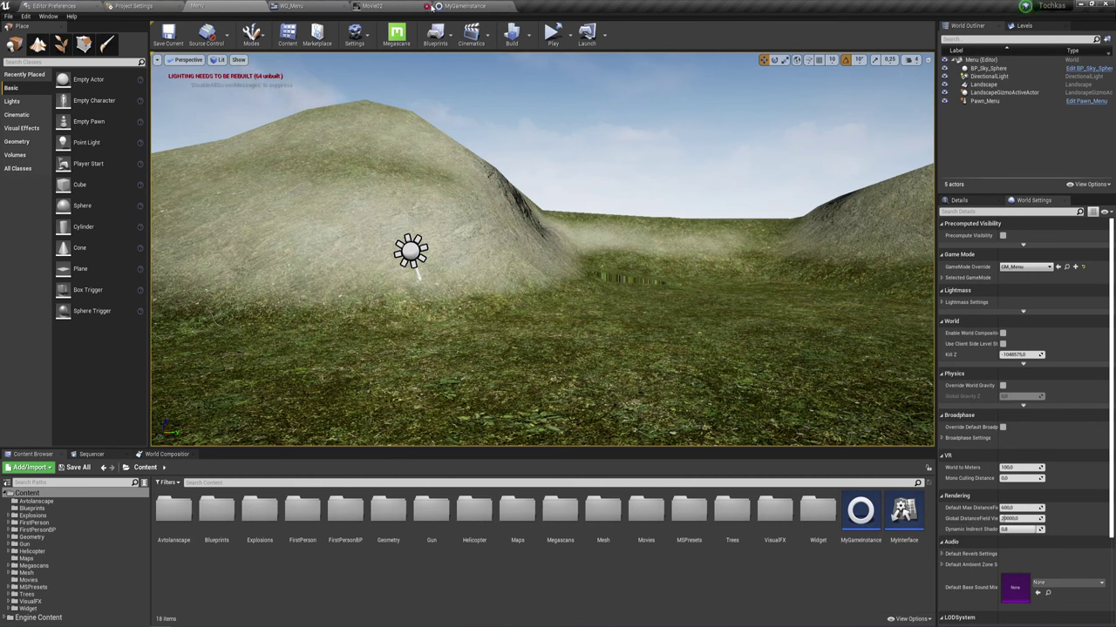
{"action": "left_click", "coordinate": [426, 6]}
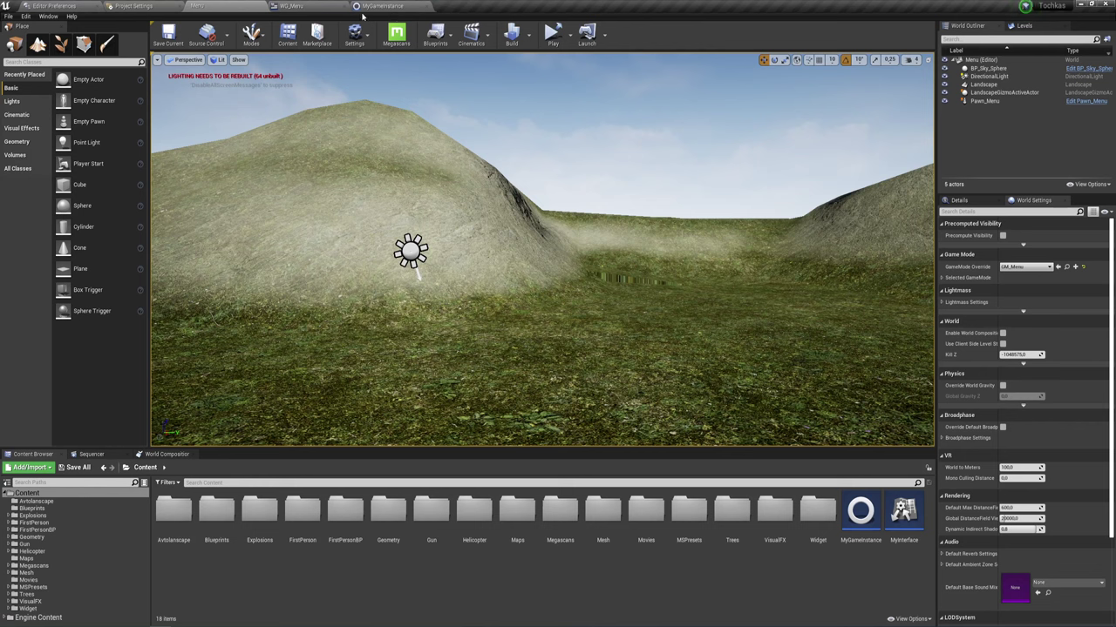
{"action": "left_click", "coordinate": [301, 10]}
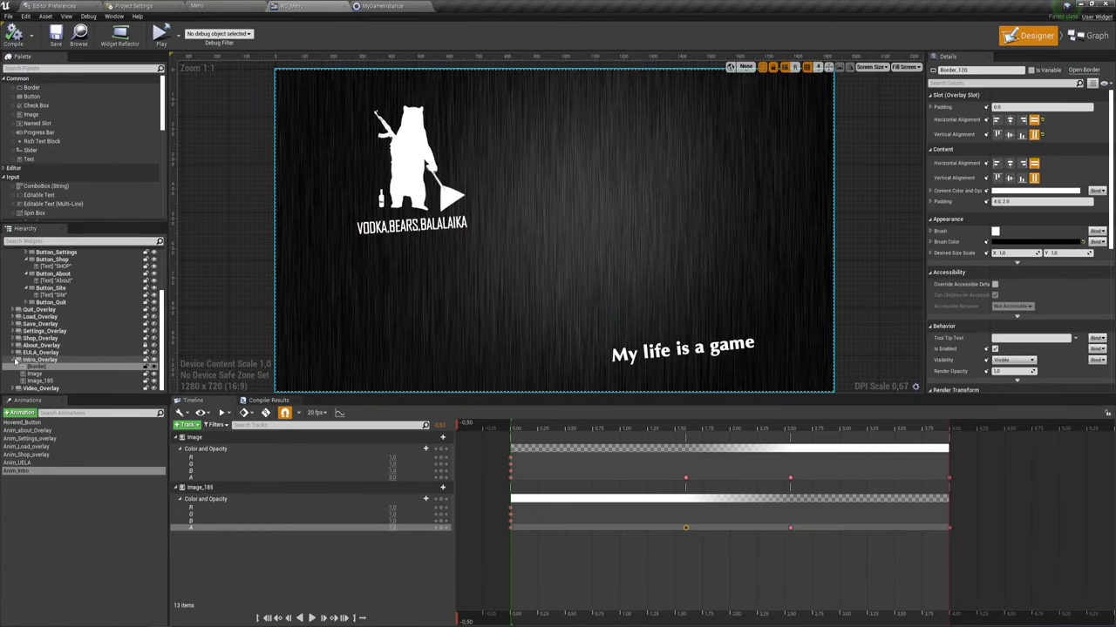
Collapse and hide Intro_Overlay, then expand EULA_Overlay and make it visible in the Hierarchy
{"action": "left_click", "coordinate": [13, 359]}
{"action": "left_click", "coordinate": [153, 381]}
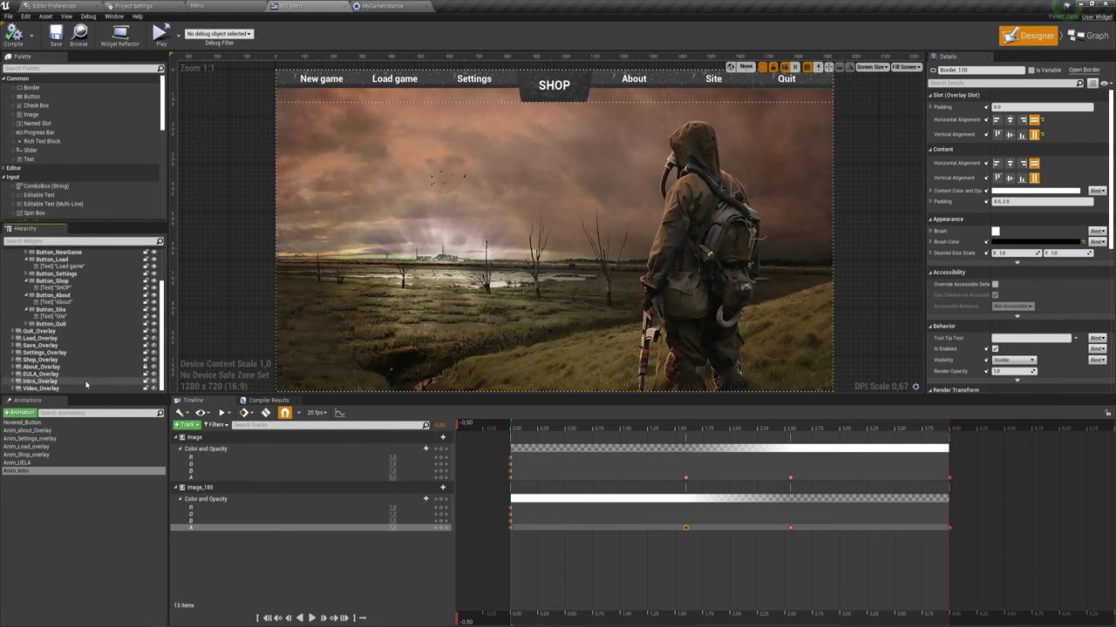
{"action": "left_click", "coordinate": [17, 375]}
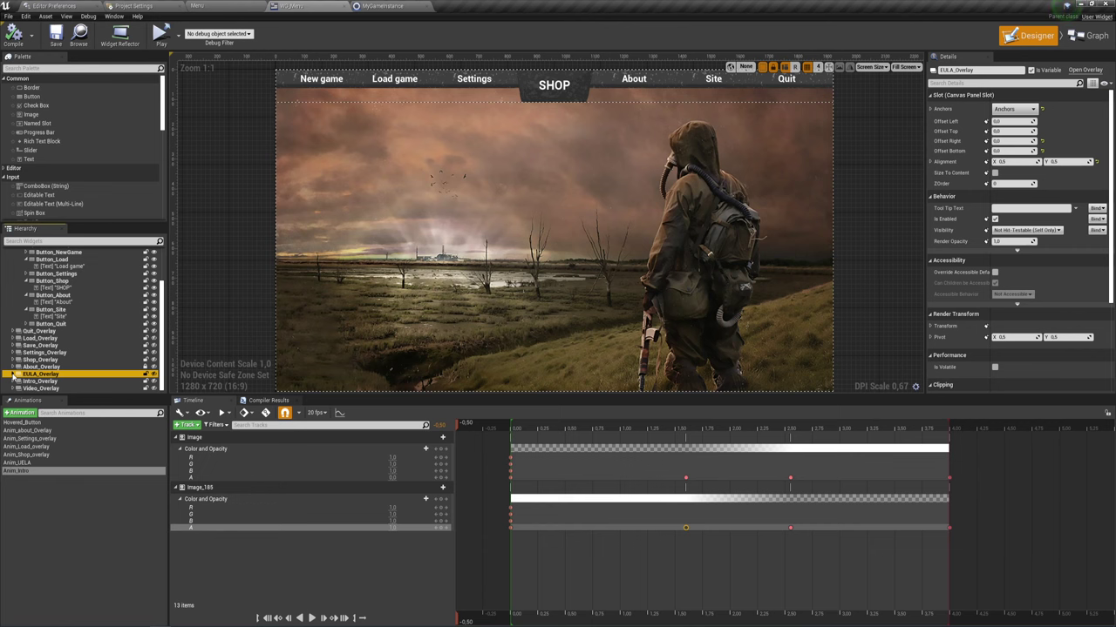
{"action": "left_click", "coordinate": [13, 375]}
{"action": "left_click", "coordinate": [151, 377]}
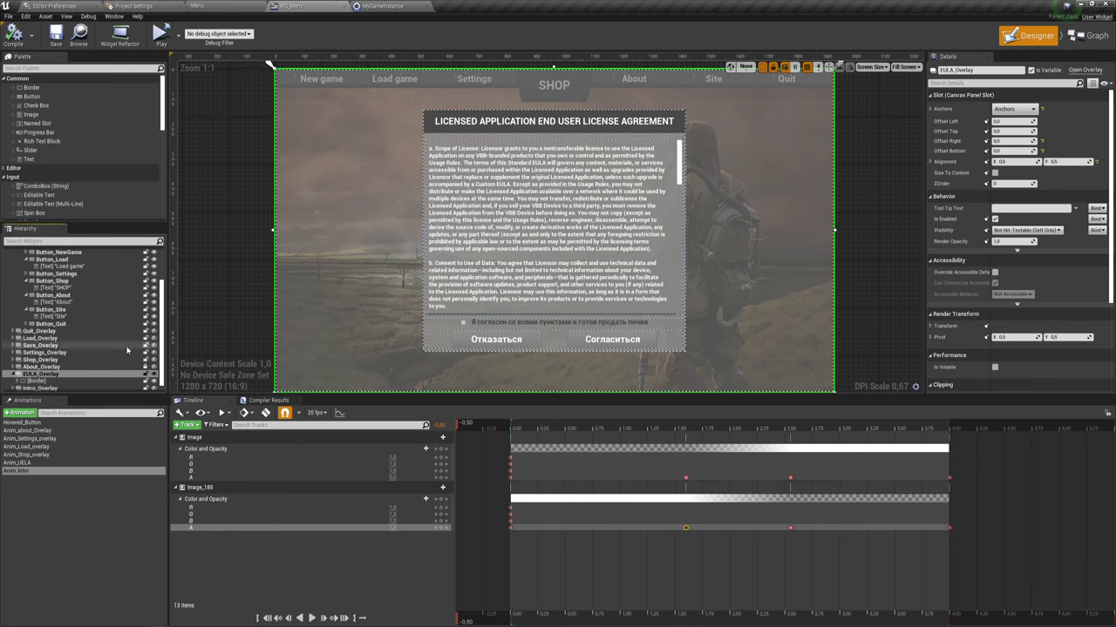
Expand the EULA border and its overlay, inspect the inner and outer borders, and enlarge the tree panel
{"action": "left_click", "coordinate": [19, 381]}
{"action": "scroll", "coordinate": [63, 366], "scroll_direction": "down", "scroll_amount": 1}
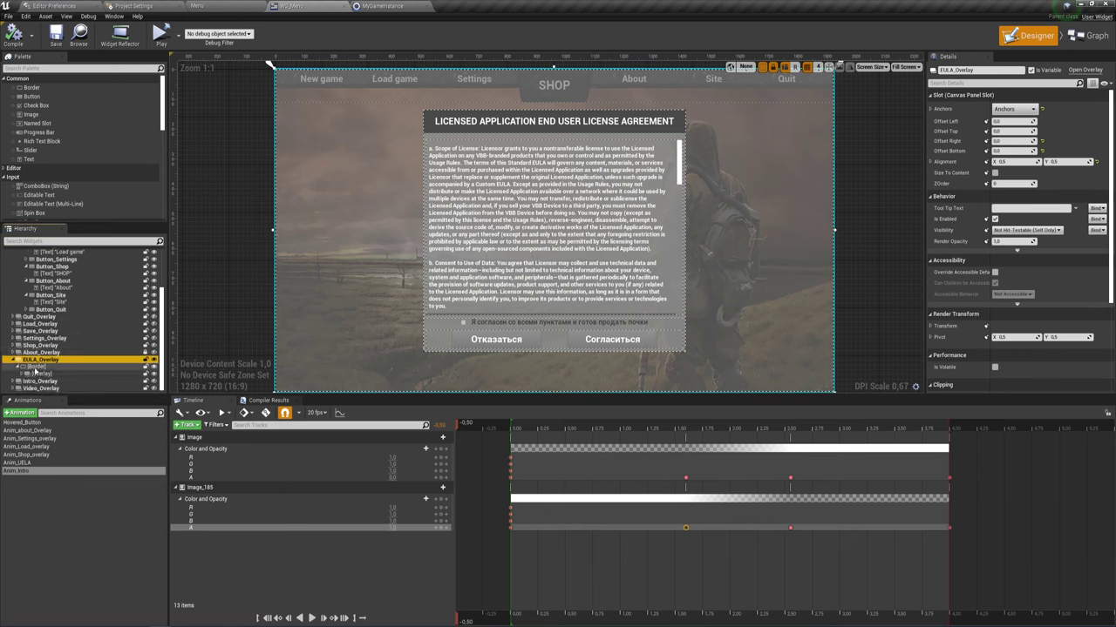
{"action": "left_click", "coordinate": [25, 374]}
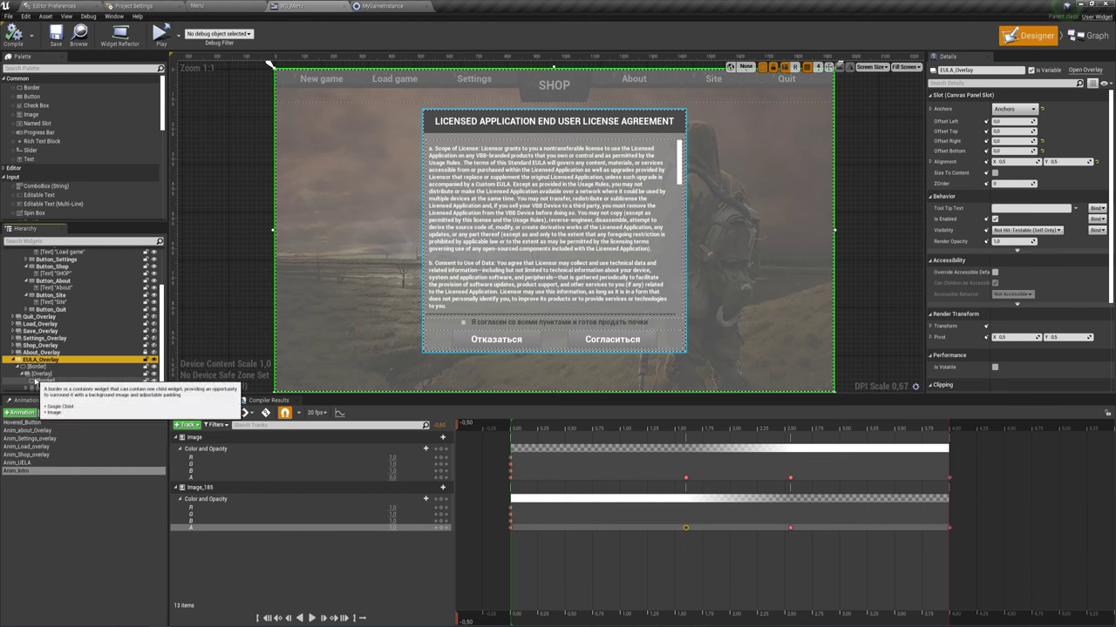
{"action": "left_click", "coordinate": [40, 381]}
{"action": "left_click", "coordinate": [41, 367]}
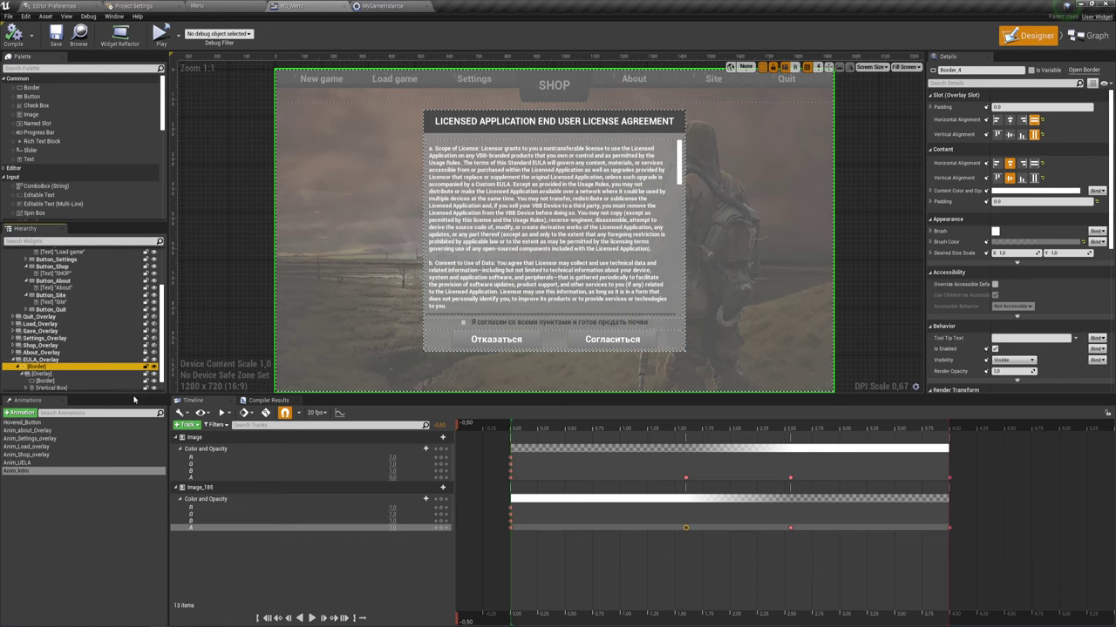
{"action": "left_click_drag", "start_coordinate": [133, 396], "coordinate": [130, 414]}
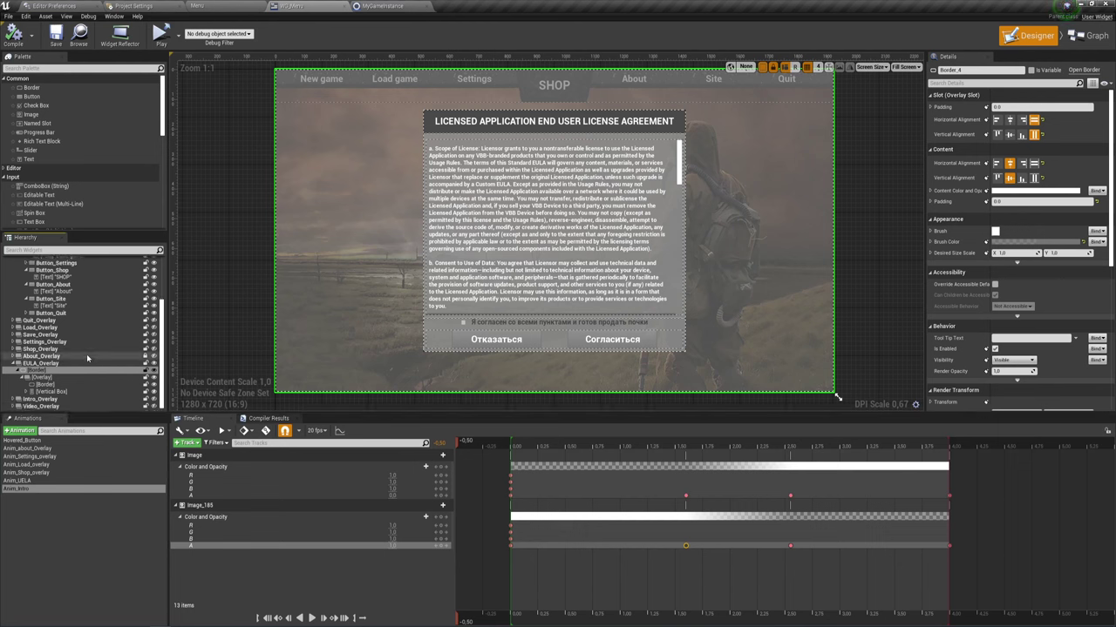
Set the dialog overlay's vertical alignment to Top, then drill down to the licence text's Size Box
{"action": "left_click", "coordinate": [41, 376]}
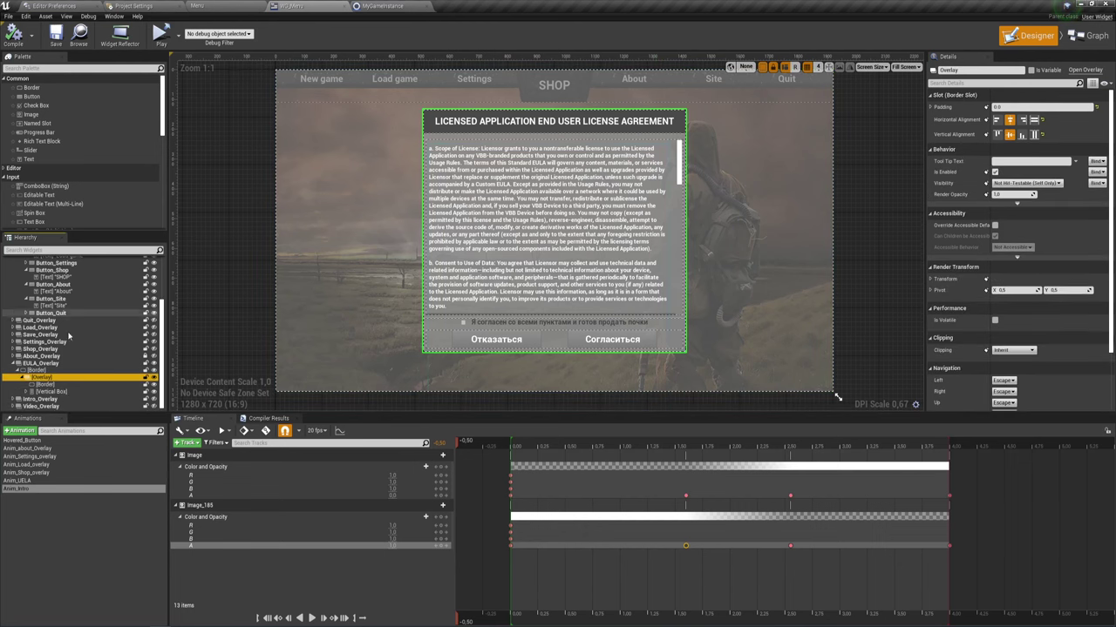
{"action": "left_click", "coordinate": [995, 134]}
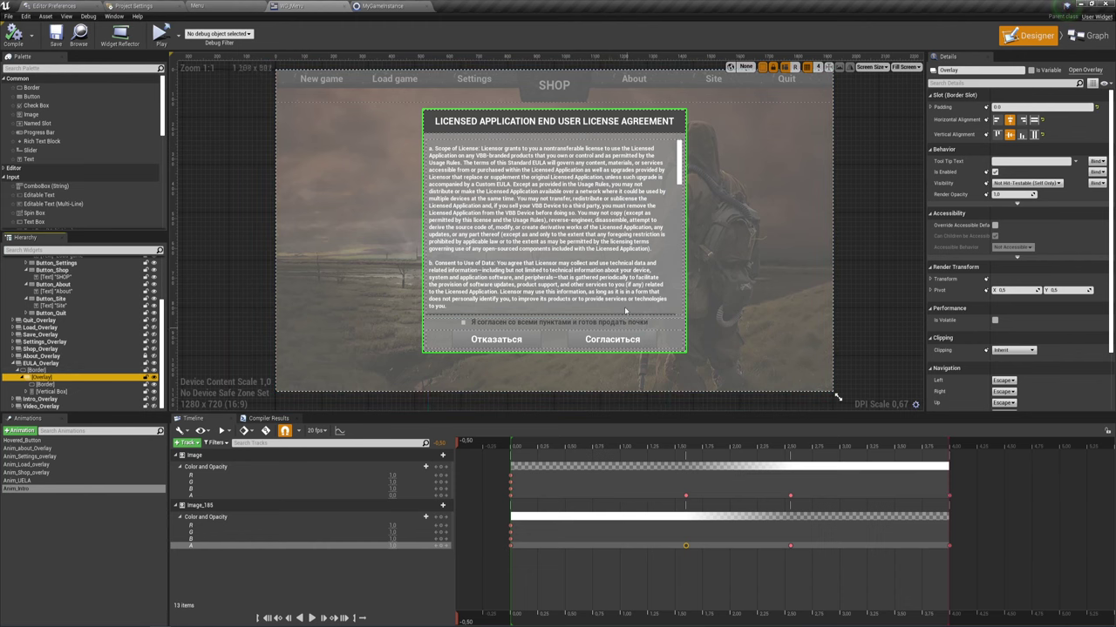
{"action": "left_click", "coordinate": [48, 385]}
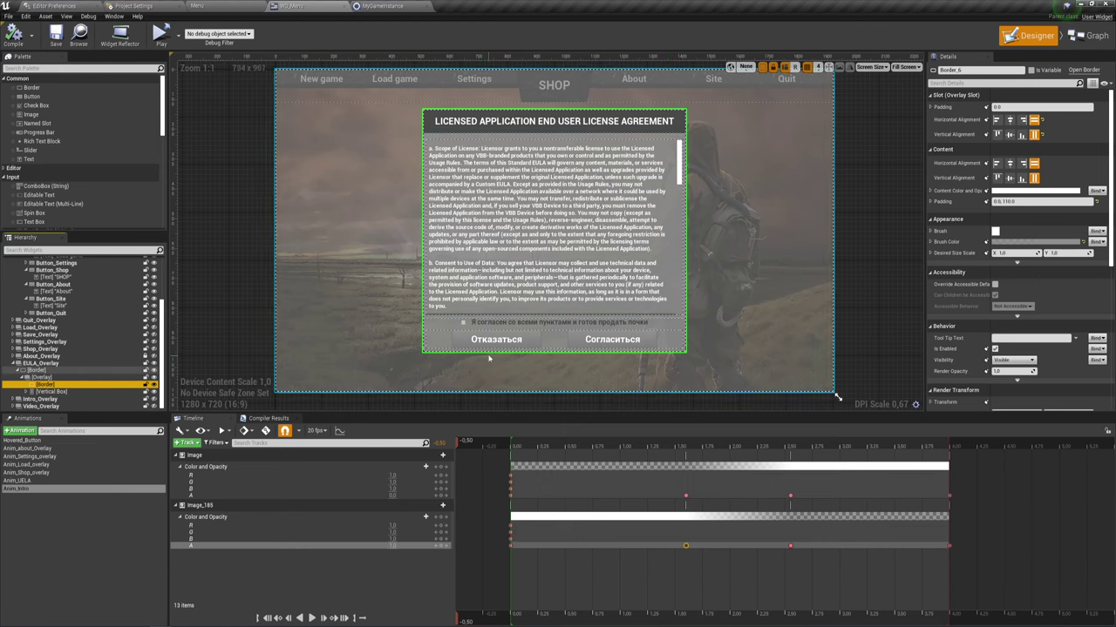
{"action": "left_click", "coordinate": [39, 391]}
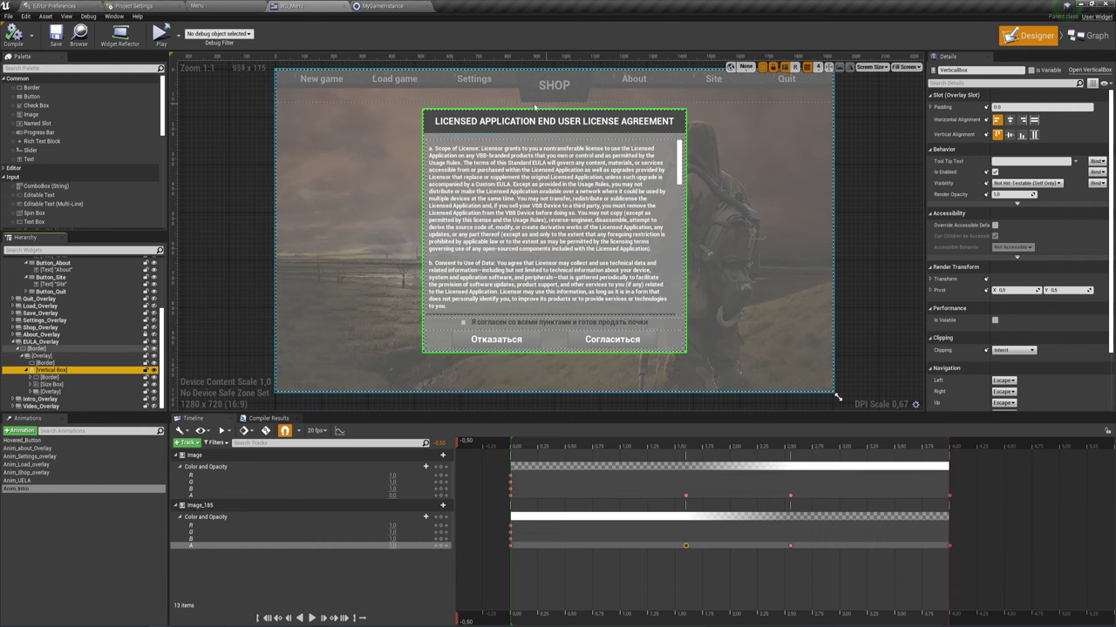
{"action": "left_click", "coordinate": [50, 376]}
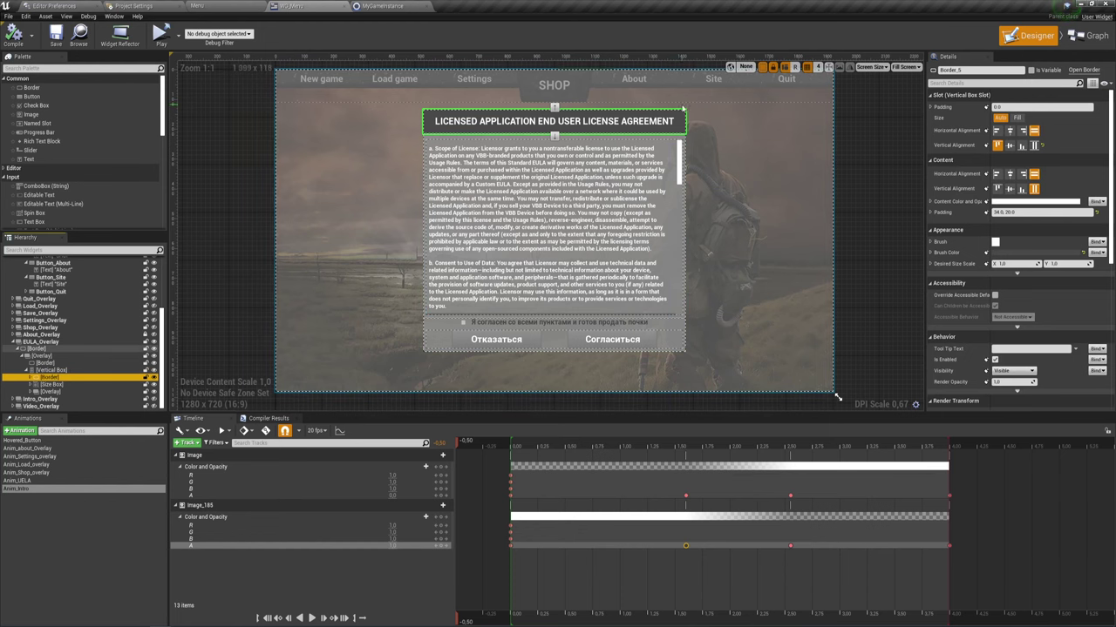
{"action": "left_click", "coordinate": [30, 378]}
{"action": "left_click", "coordinate": [61, 386]}
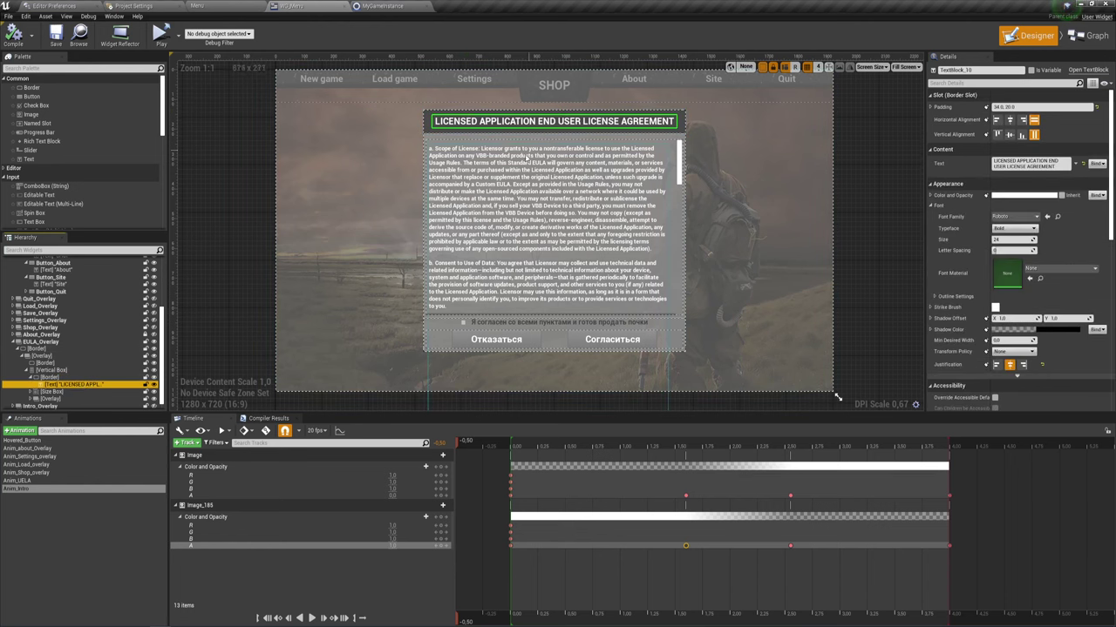
{"action": "left_click", "coordinate": [48, 392]}
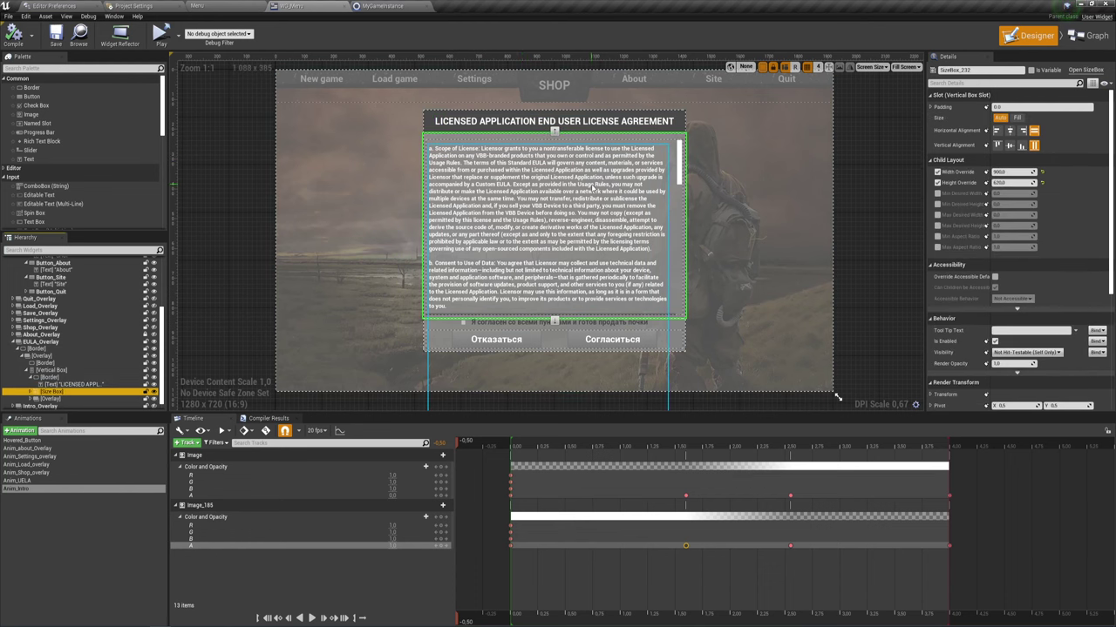
{"action": "scroll", "coordinate": [594, 188], "scroll_direction": "up", "scroll_amount": 1}
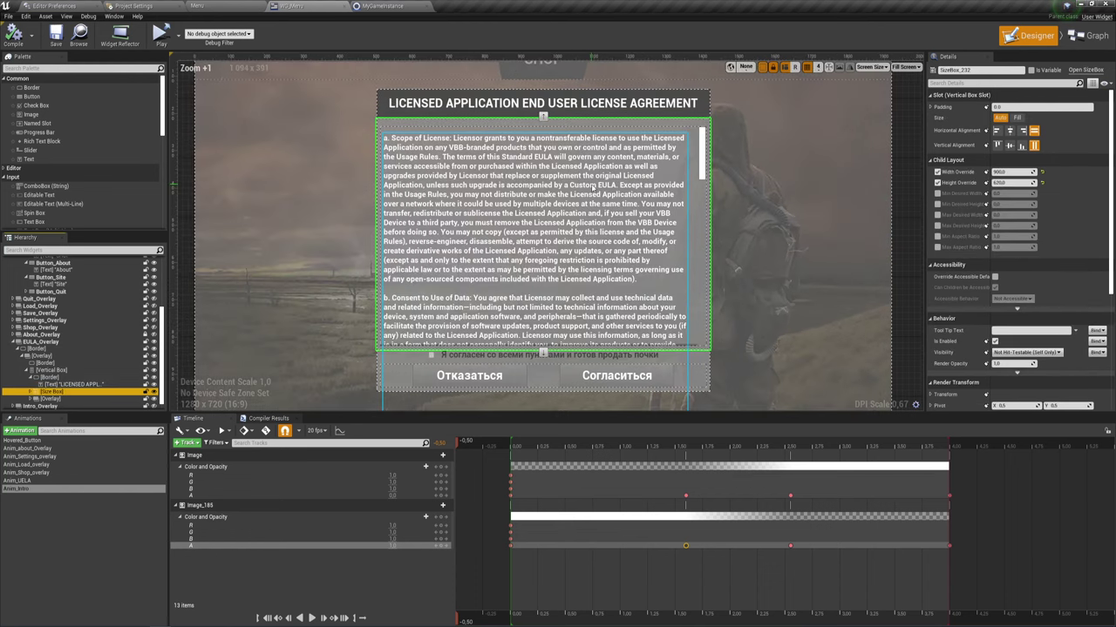
Set the licence Scroll Box's Scrollbar Thickness X to 30, then back to 20, and expand the button overlay
{"action": "left_click", "coordinate": [31, 395]}
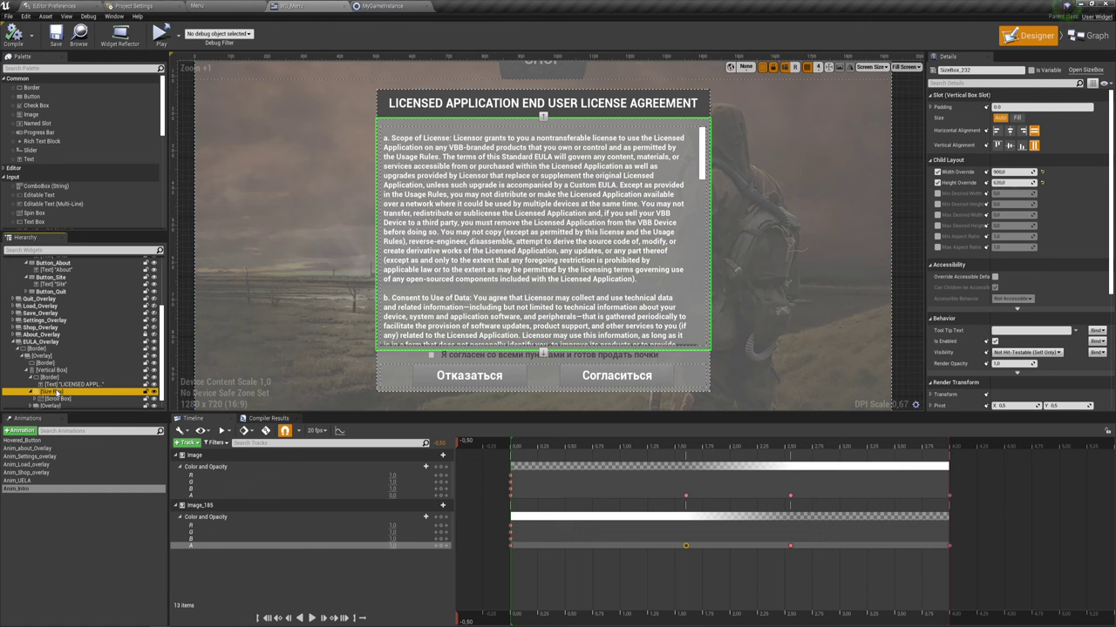
{"action": "left_click", "coordinate": [35, 398]}
{"action": "left_click", "coordinate": [56, 399]}
{"action": "scroll", "coordinate": [57, 399], "scroll_direction": "down", "scroll_amount": 1}
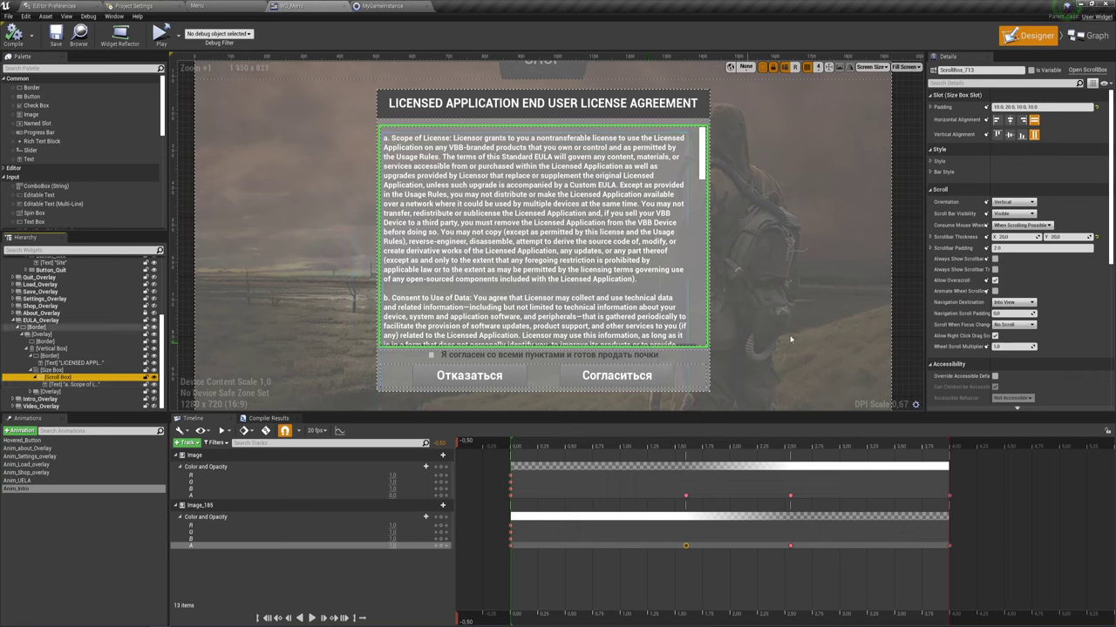
{"action": "left_click", "coordinate": [1009, 237]}
{"action": "type", "text": "30"}
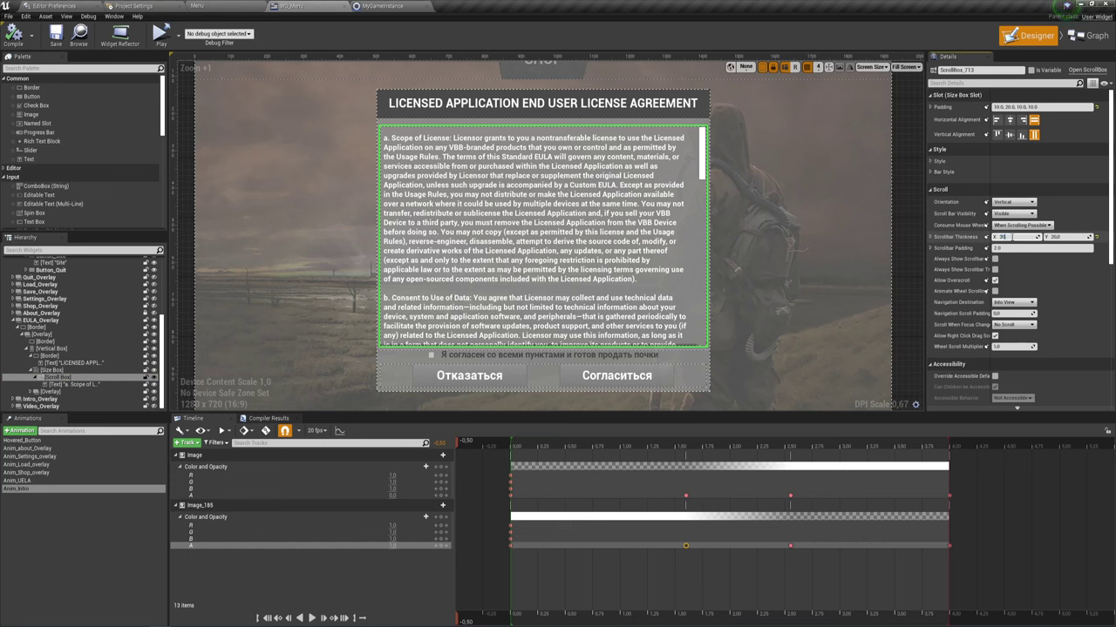
{"action": "key", "text": "Return"}
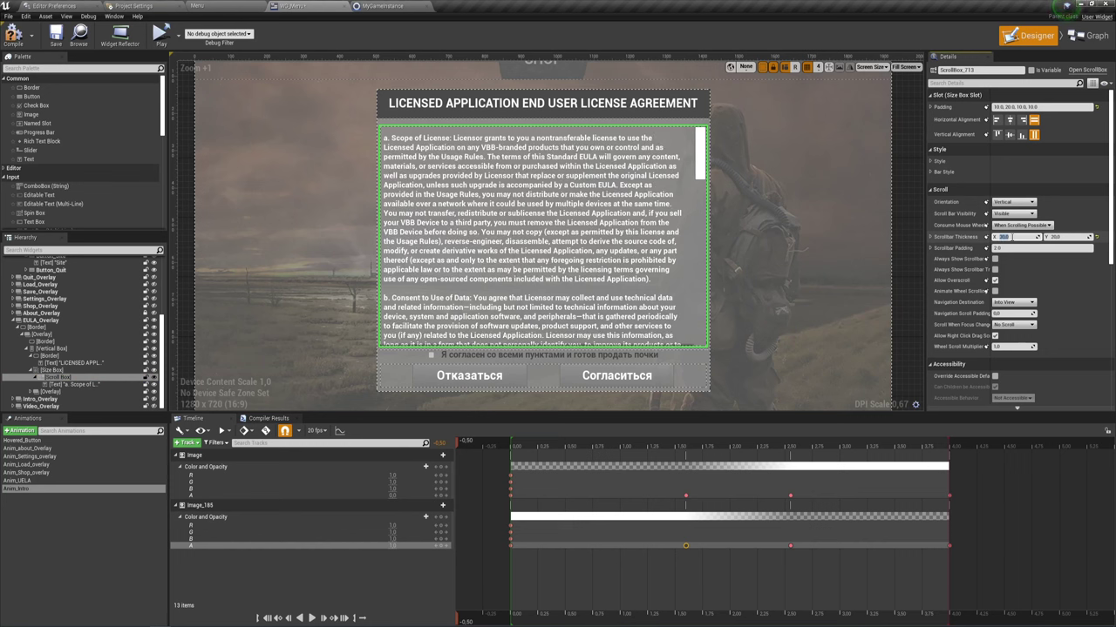
{"action": "key", "text": "Return"}
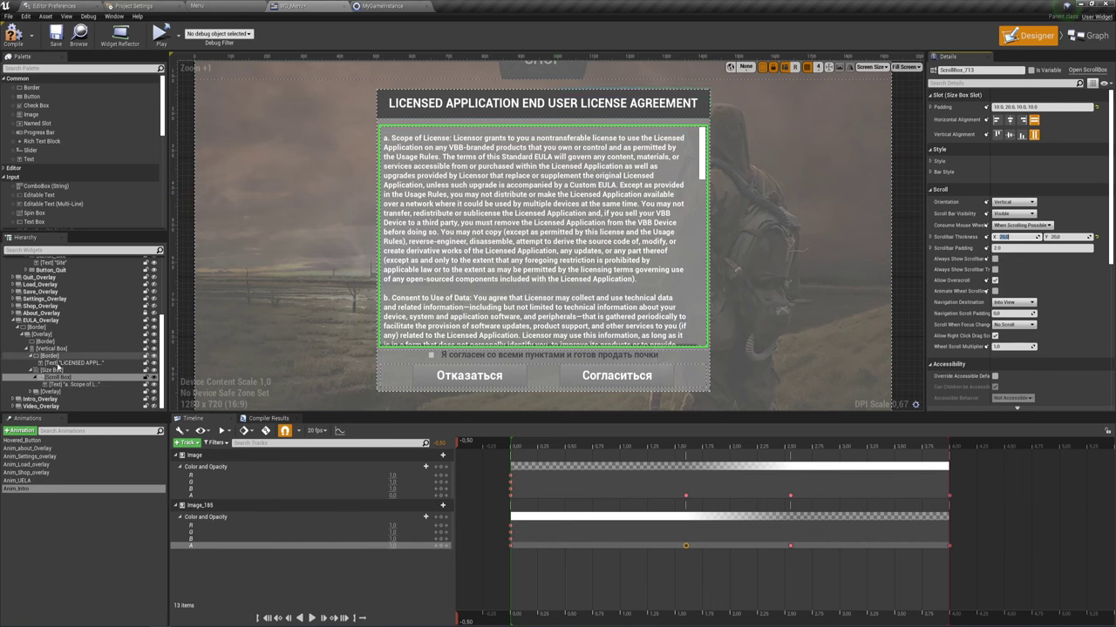
{"action": "left_click", "coordinate": [64, 386]}
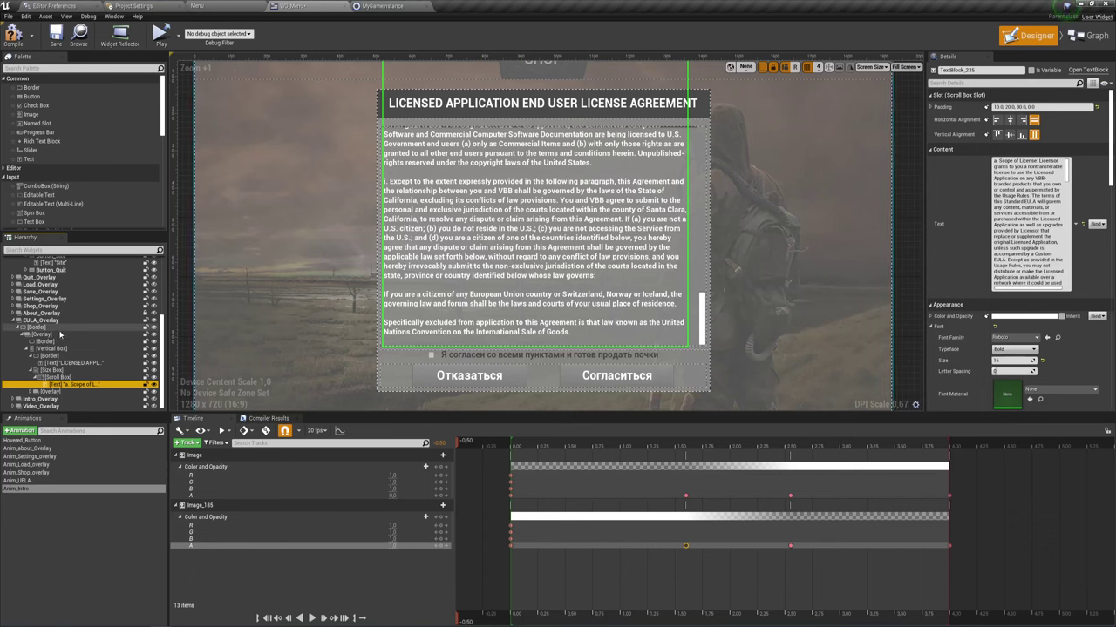
{"action": "left_click", "coordinate": [30, 391]}
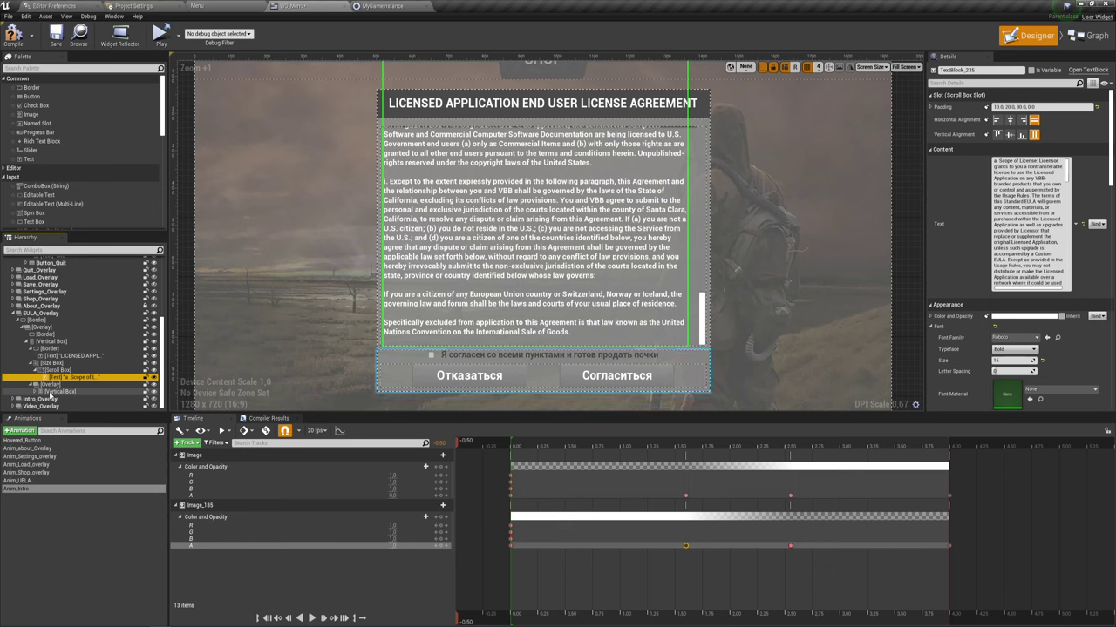
{"action": "left_click", "coordinate": [35, 392]}
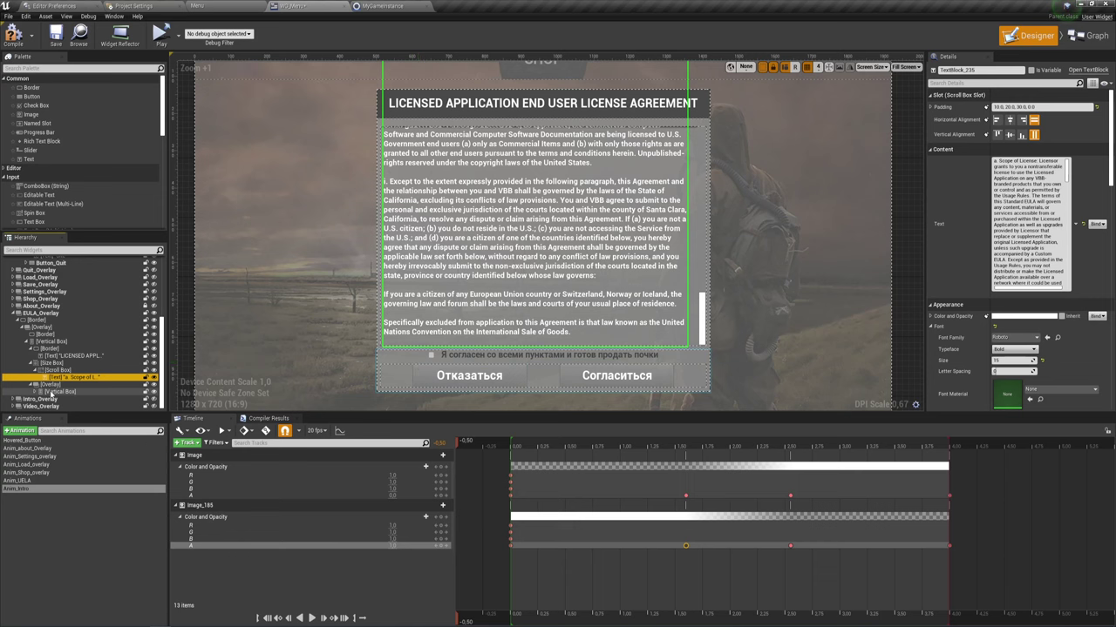
{"action": "left_click", "coordinate": [42, 392]}
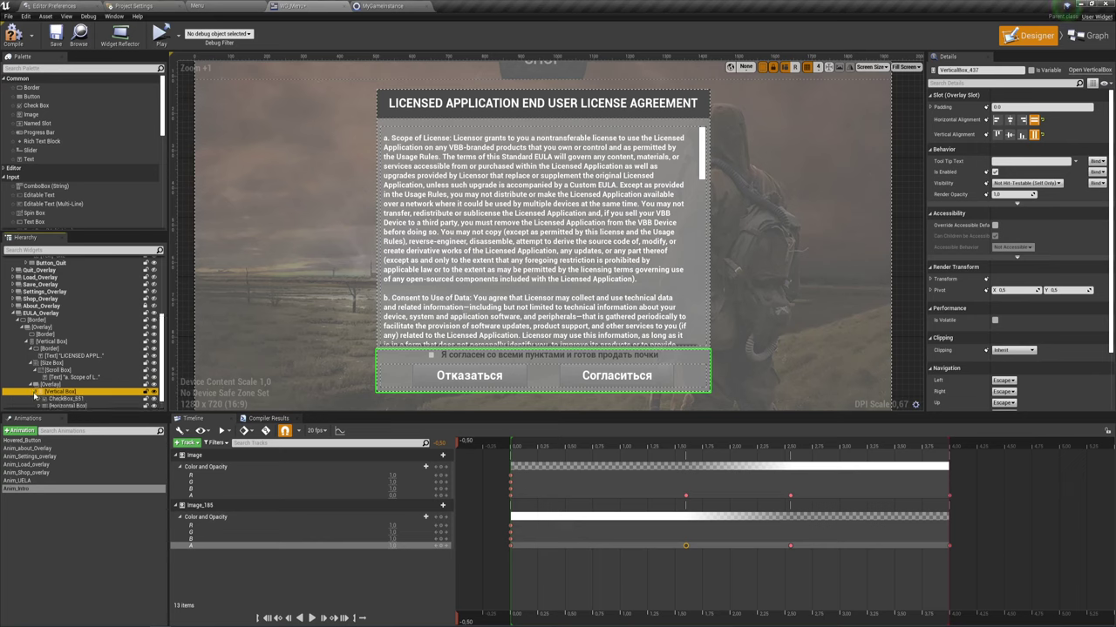
{"action": "scroll", "coordinate": [59, 395], "scroll_direction": "down", "scroll_amount": 1}
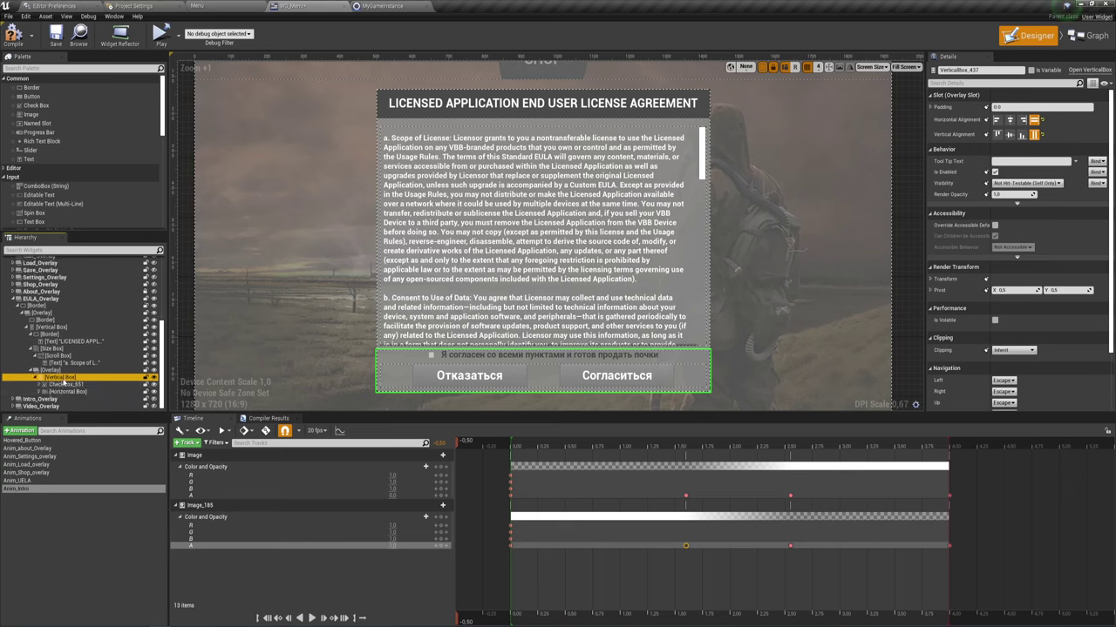
{"action": "left_click", "coordinate": [50, 370]}
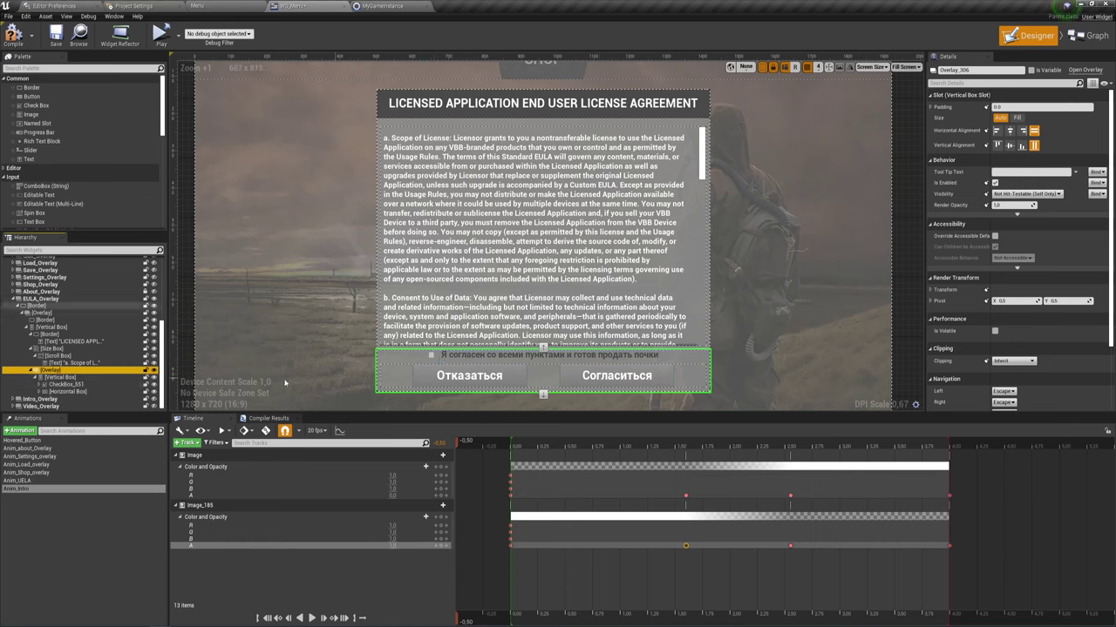
{"action": "left_click", "coordinate": [68, 384]}
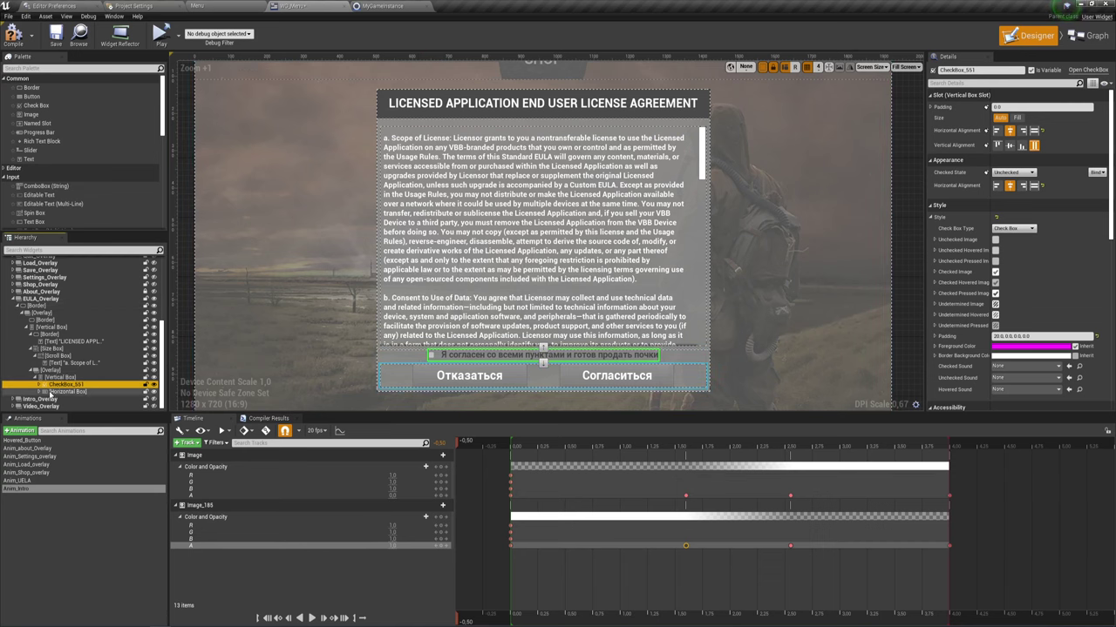
{"action": "left_click", "coordinate": [39, 392]}
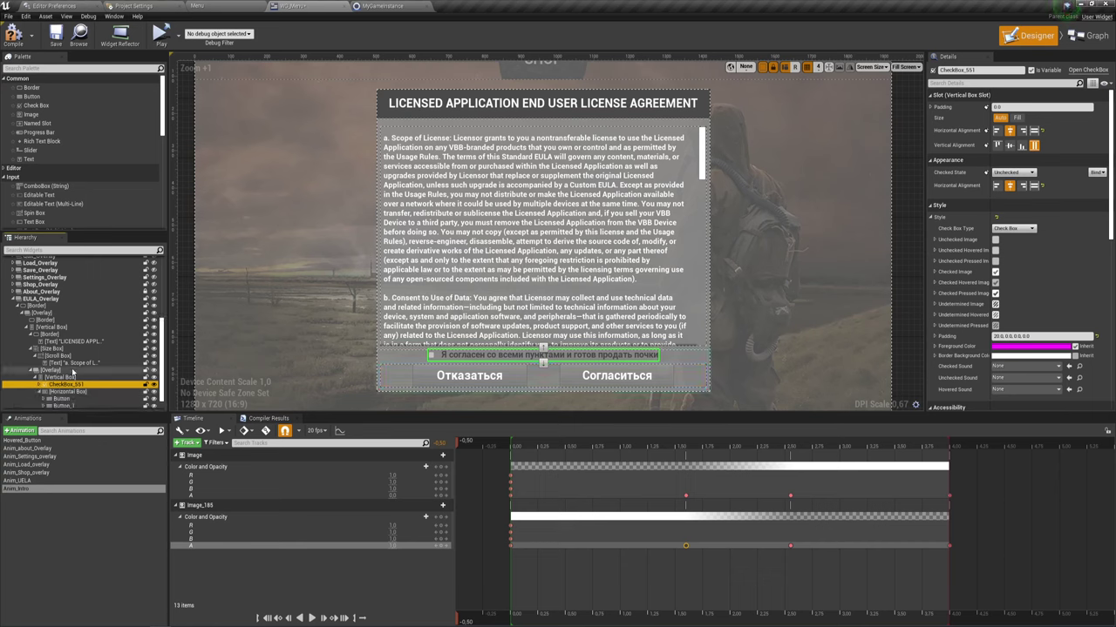
{"action": "scroll", "coordinate": [96, 375], "scroll_direction": "down", "scroll_amount": 1}
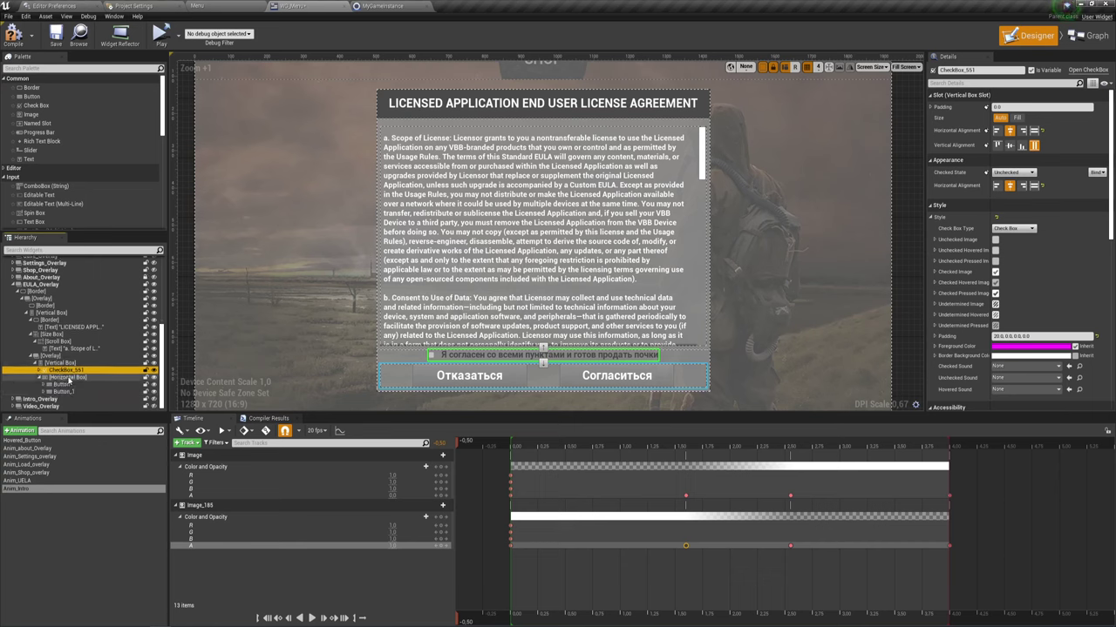
{"action": "left_click", "coordinate": [74, 378]}
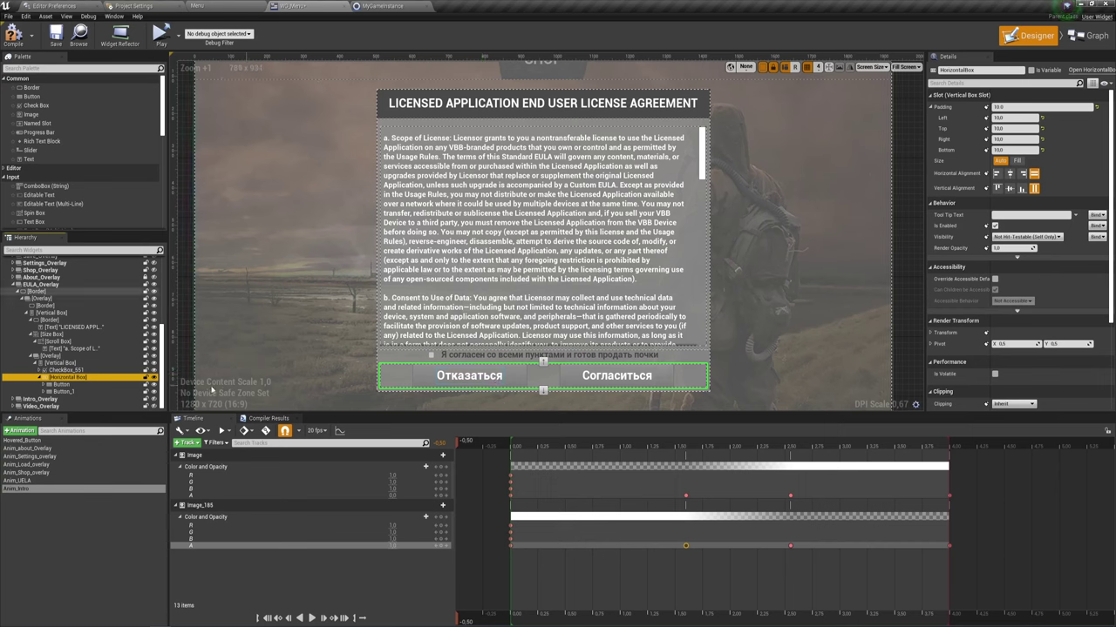
{"action": "left_click", "coordinate": [70, 385]}
{"action": "left_click", "coordinate": [72, 393]}
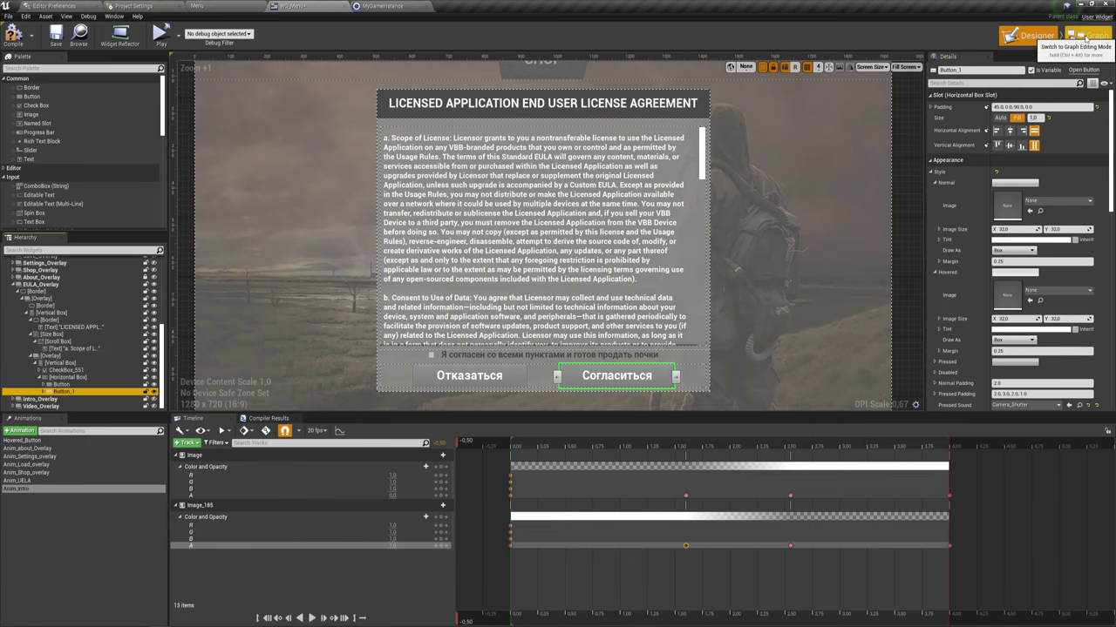
In the Event Graph, add a Boolean variable named EULA to WG_Menu
{"action": "left_click", "coordinate": [1079, 36]}
{"action": "scroll", "coordinate": [478, 317], "scroll_direction": "down", "scroll_amount": 2}
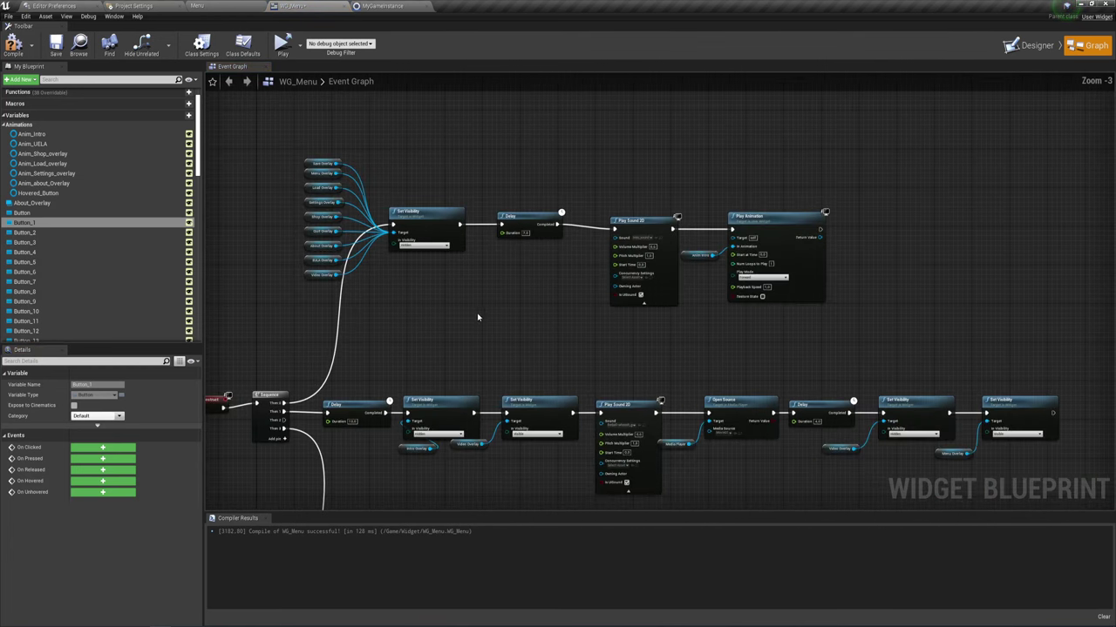
{"action": "left_click_drag", "start_coordinate": [610, 299], "coordinate": [760, 184]}
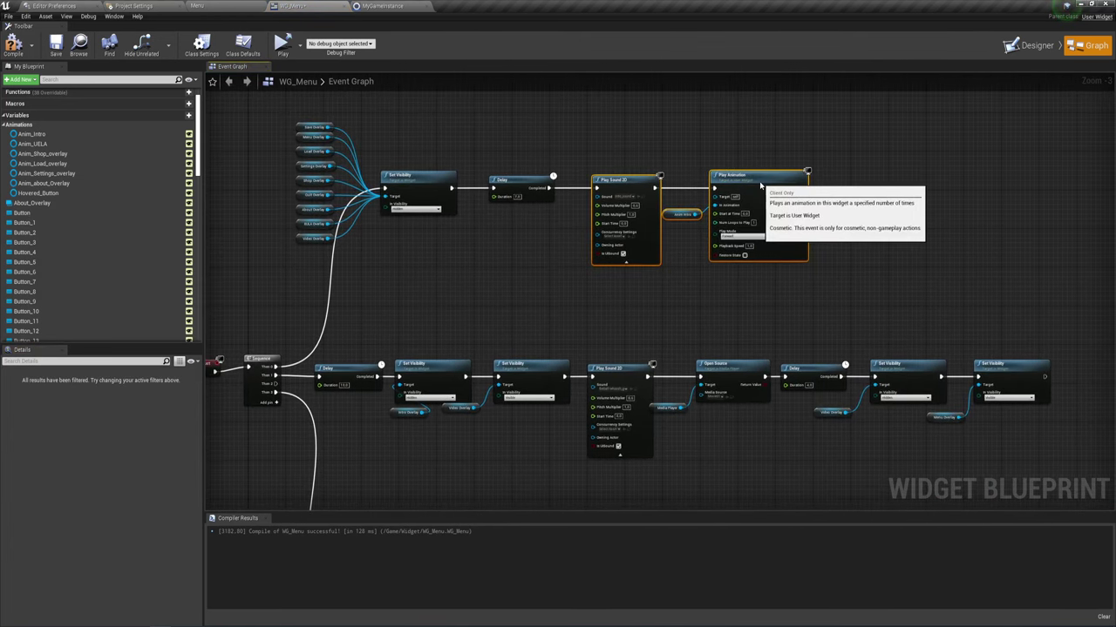
{"action": "scroll", "coordinate": [262, 235], "scroll_direction": "up", "scroll_amount": 3}
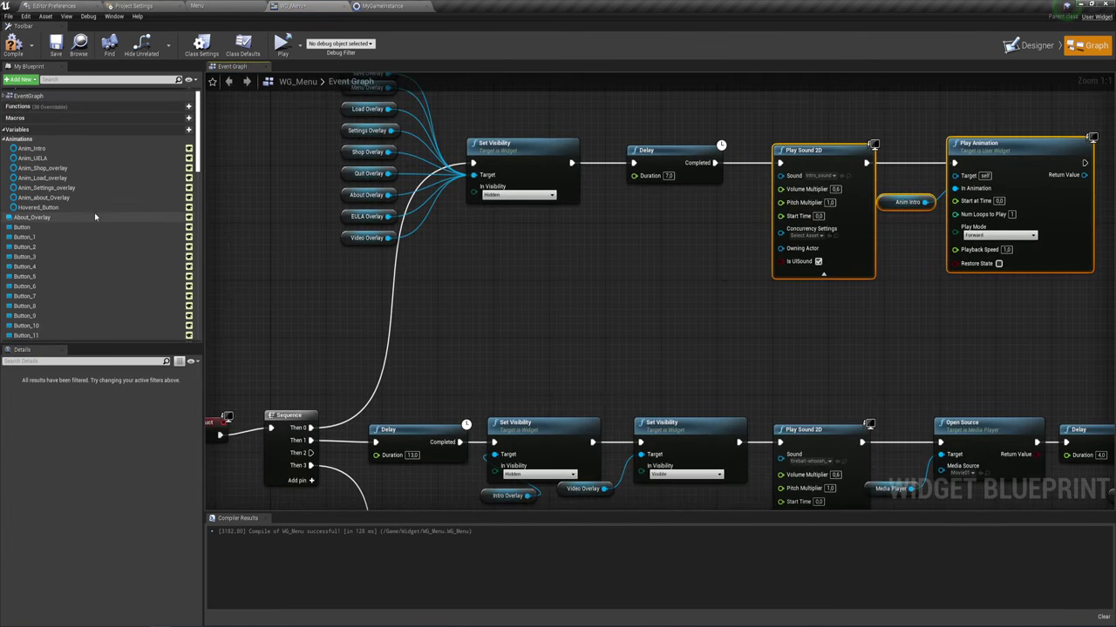
{"action": "left_click", "coordinate": [174, 129]}
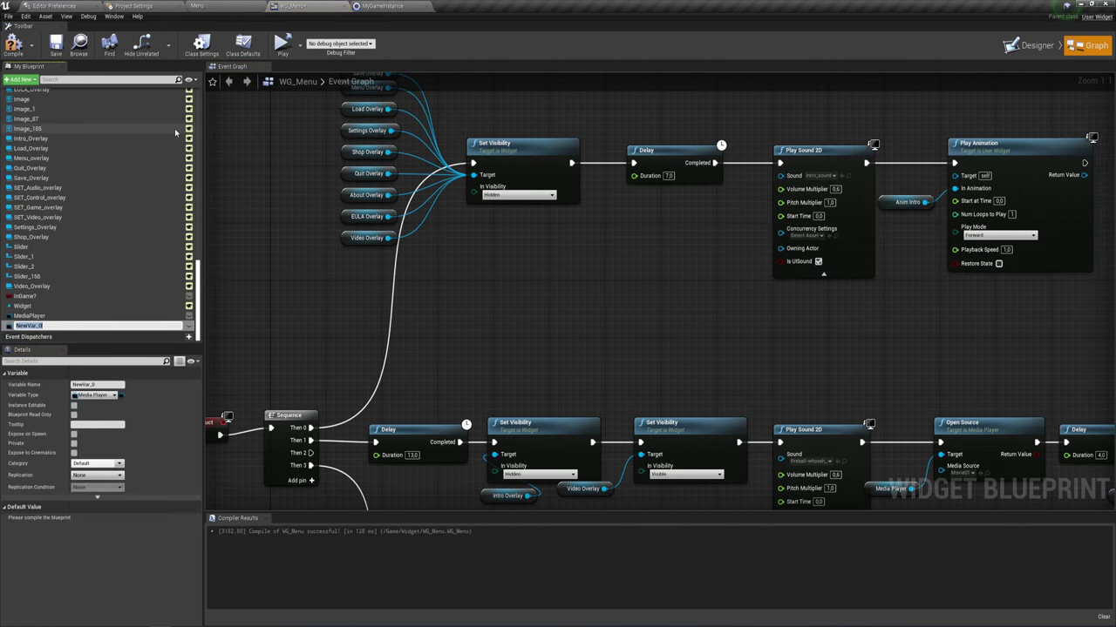
{"action": "key", "text": "BackSpace"}
{"action": "type", "text": "IV"}
{"action": "key", "text": "BackSpace"}
{"action": "key", "text": "BackSpace"}
{"action": "type", "text": "I"}
{"action": "key", "text": "Return"}
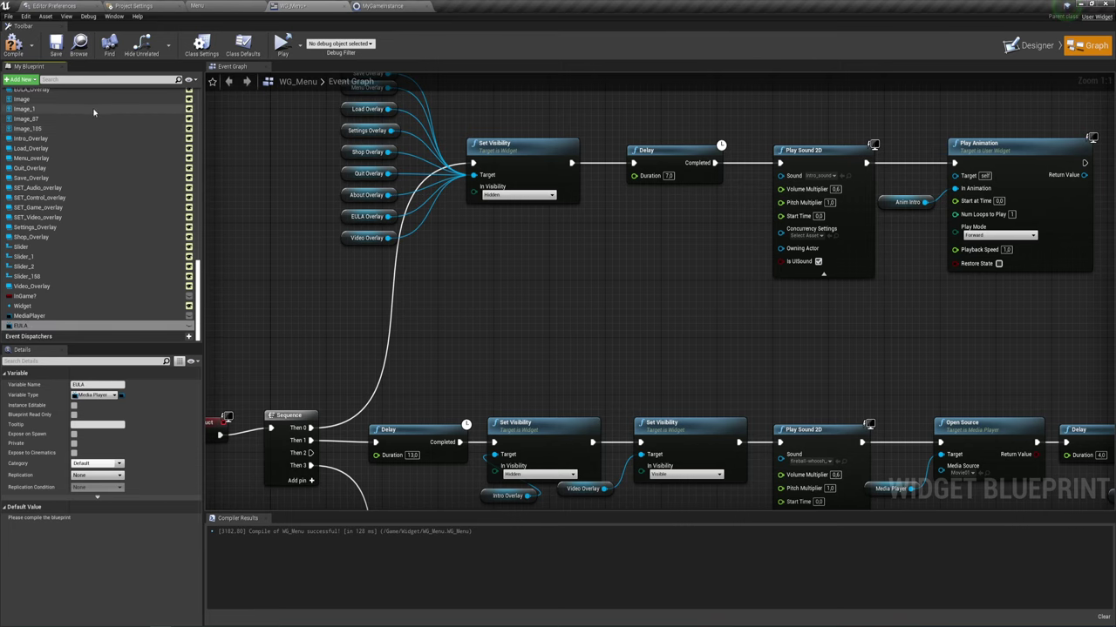
{"action": "left_click", "coordinate": [92, 396]}
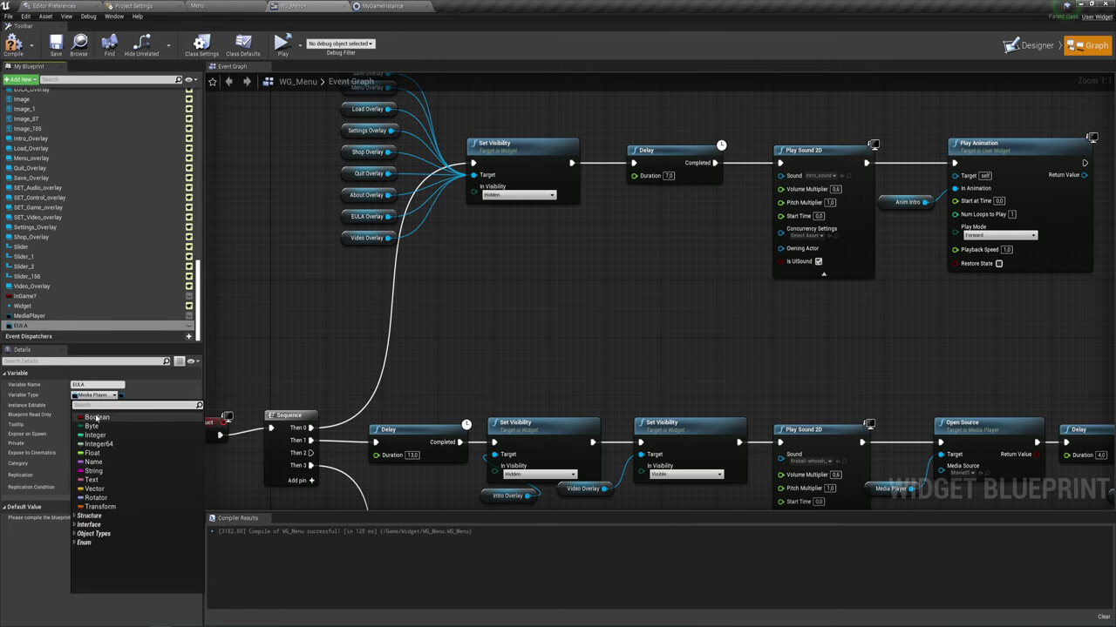
{"action": "left_click", "coordinate": [95, 417]}
{"action": "left_click", "coordinate": [321, 325]}
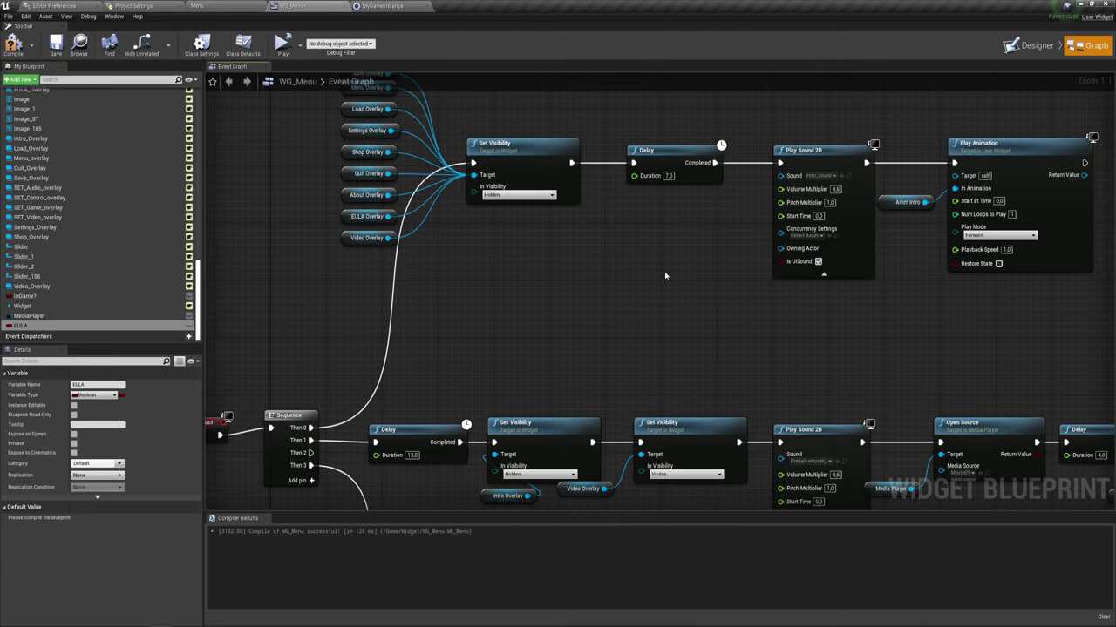
Survey the intro node chains in the event graph, from the Sequence node to Open Source
{"action": "right_click_drag", "start_coordinate": [664, 276], "coordinate": [493, 280]}
{"action": "right_click_drag", "start_coordinate": [872, 338], "coordinate": [789, 313]}
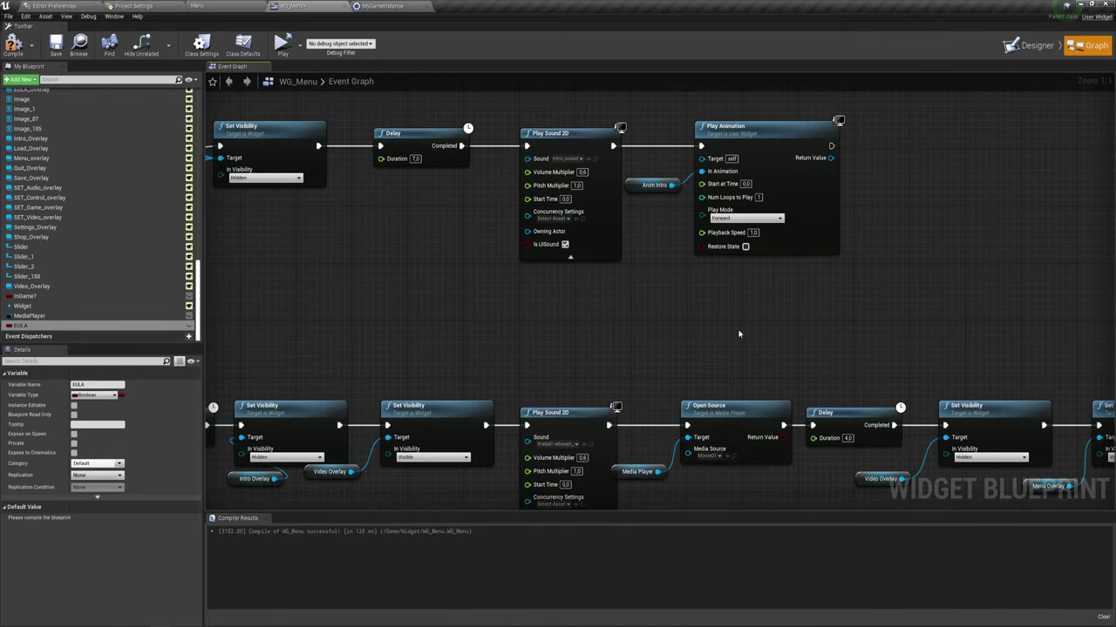
{"action": "scroll", "coordinate": [646, 330], "scroll_direction": "down", "scroll_amount": 1}
{"action": "right_click_drag", "start_coordinate": [647, 330], "coordinate": [812, 335]}
{"action": "right_click_drag", "start_coordinate": [621, 353], "coordinate": [201, 311]}
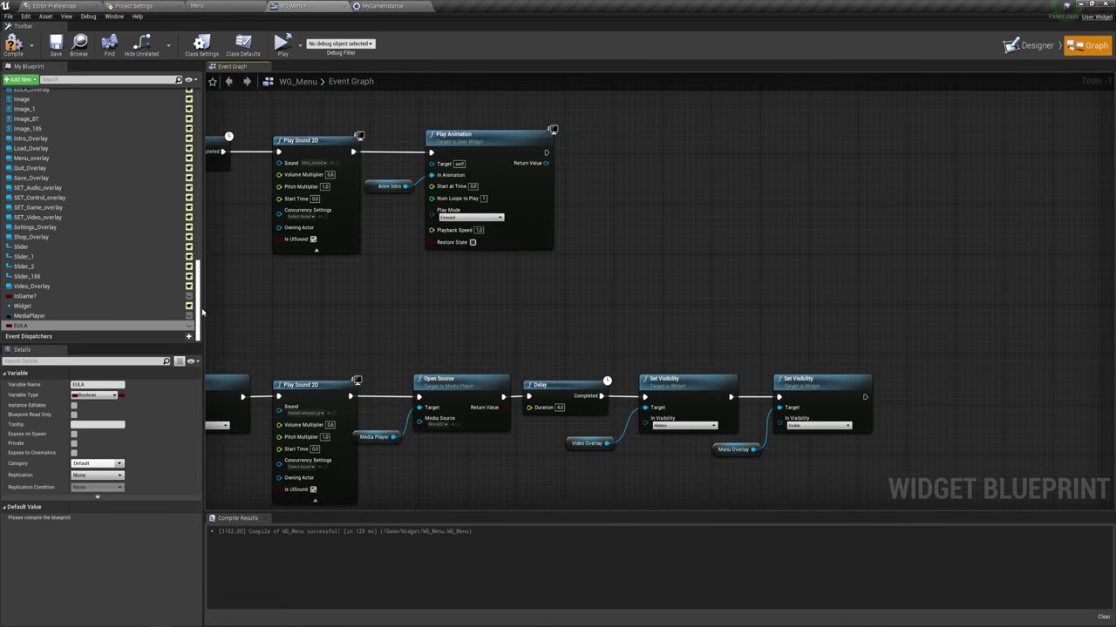
{"action": "right_click_drag", "start_coordinate": [385, 256], "coordinate": [214, 180]}
{"action": "scroll", "coordinate": [520, 278], "scroll_direction": "up", "scroll_amount": 1}
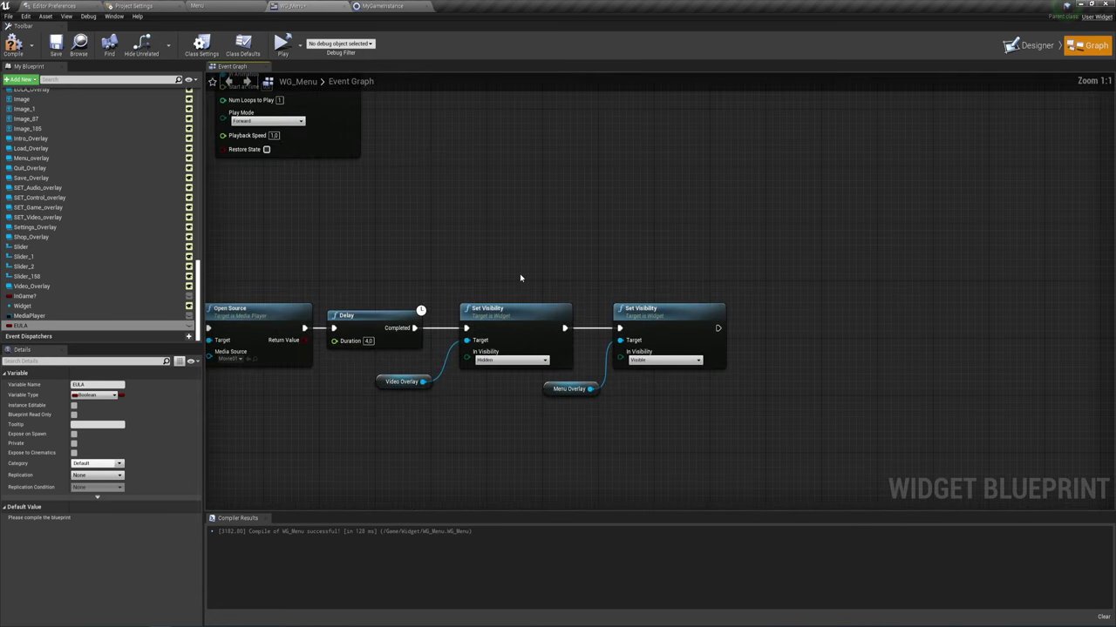
{"action": "mouse_move", "coordinate": [515, 169]}
{"action": "right_mouse_down"}
{"action": "mouse_move", "coordinate": [466, 236]}
{"action": "mouse_move", "coordinate": [792, 368]}
{"action": "mouse_move", "coordinate": [551, 388]}
{"action": "right_mouse_up"}
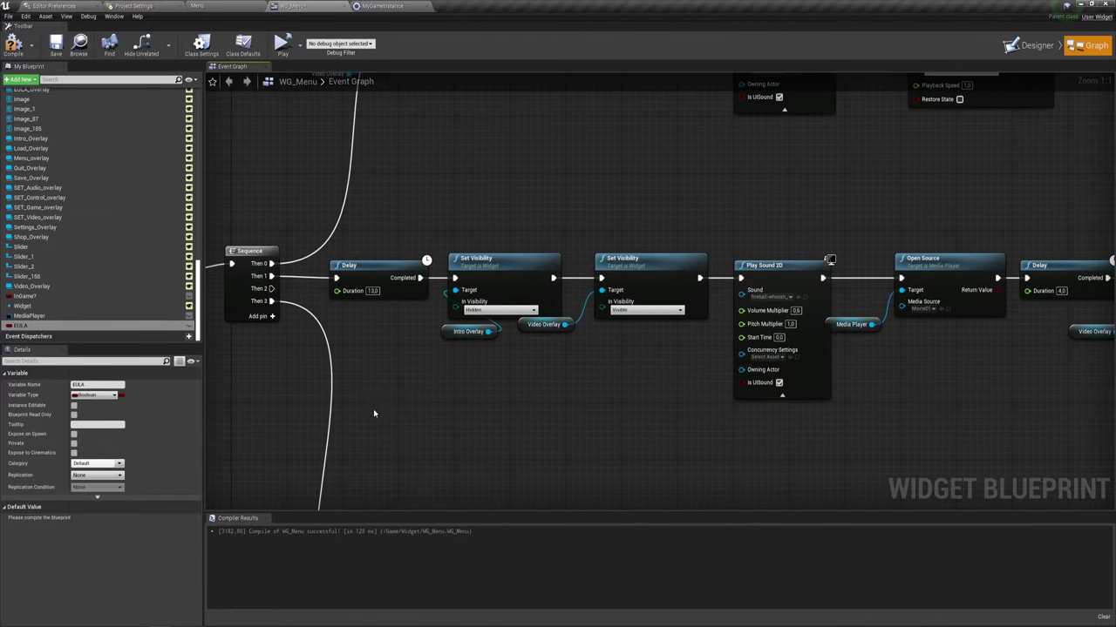
{"action": "left_click_drag", "start_coordinate": [386, 387], "coordinate": [822, 200]}
{"action": "mouse_move", "coordinate": [889, 406]}
{"action": "right_mouse_down"}
{"action": "mouse_move", "coordinate": [606, 394]}
{"action": "mouse_move", "coordinate": [749, 357]}
{"action": "right_mouse_up"}
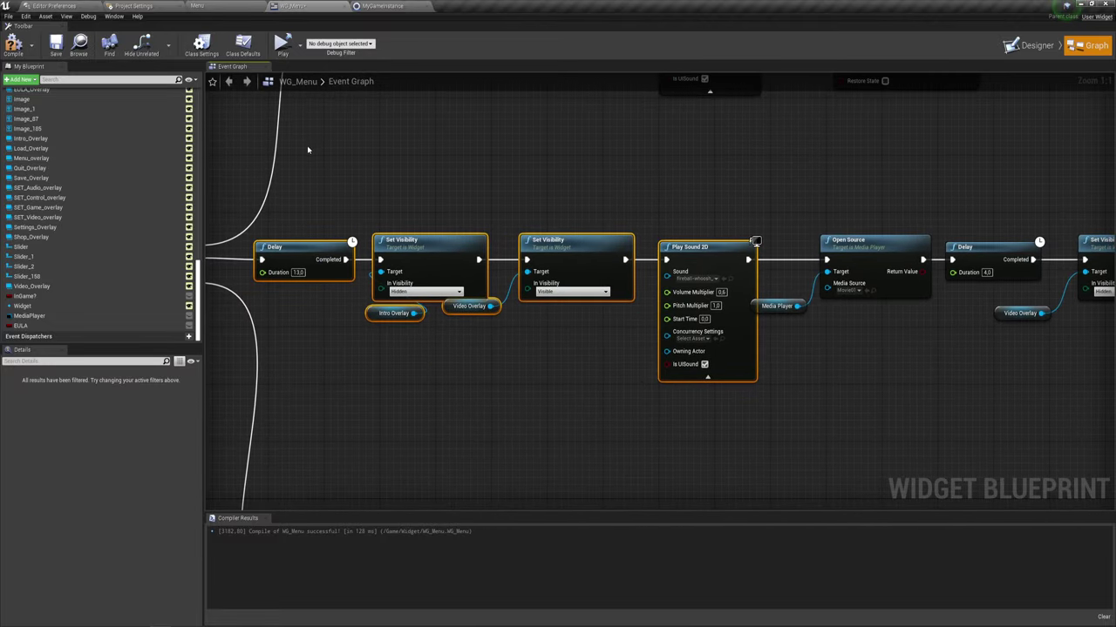
{"action": "left_click_drag", "start_coordinate": [311, 170], "coordinate": [814, 354]}
{"action": "right_click_drag", "start_coordinate": [851, 207], "coordinate": [723, 383]}
{"action": "left_click_drag", "start_coordinate": [842, 296], "coordinate": [314, 159]}
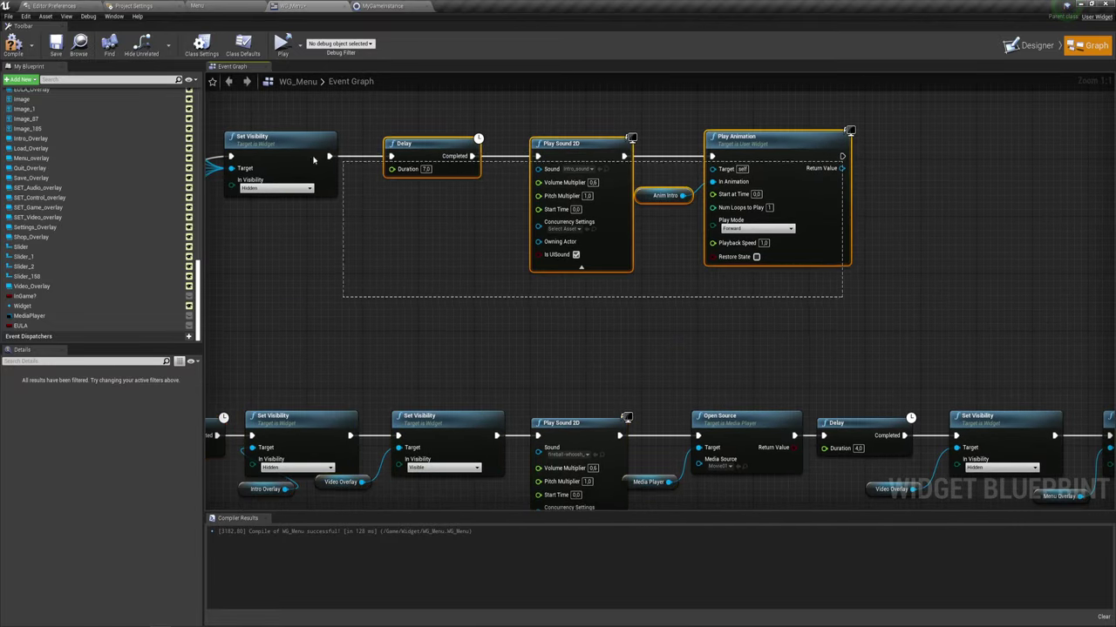
{"action": "right_click_drag", "start_coordinate": [314, 160], "coordinate": [309, 211]}
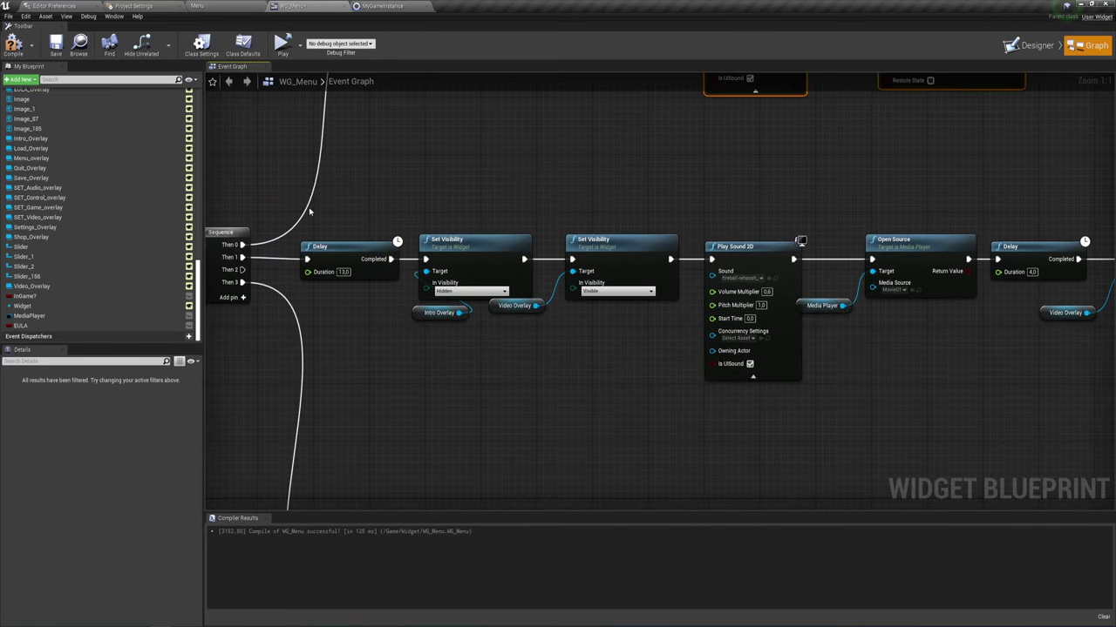
{"action": "left_click_drag", "start_coordinate": [309, 210], "coordinate": [977, 425]}
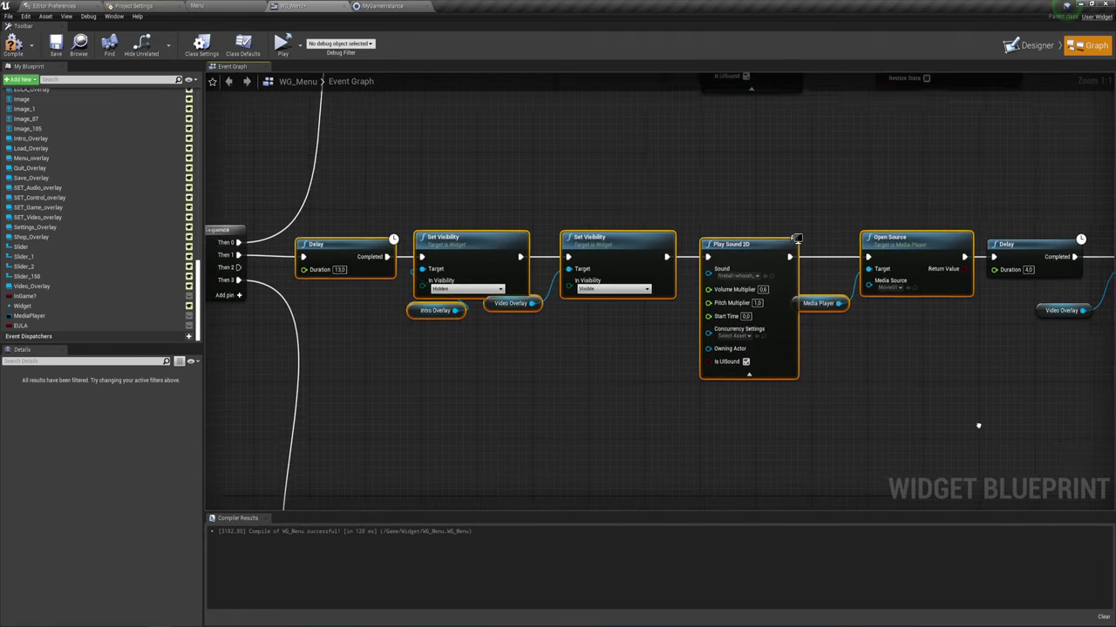
{"action": "right_click_drag", "start_coordinate": [977, 425], "coordinate": [540, 403]}
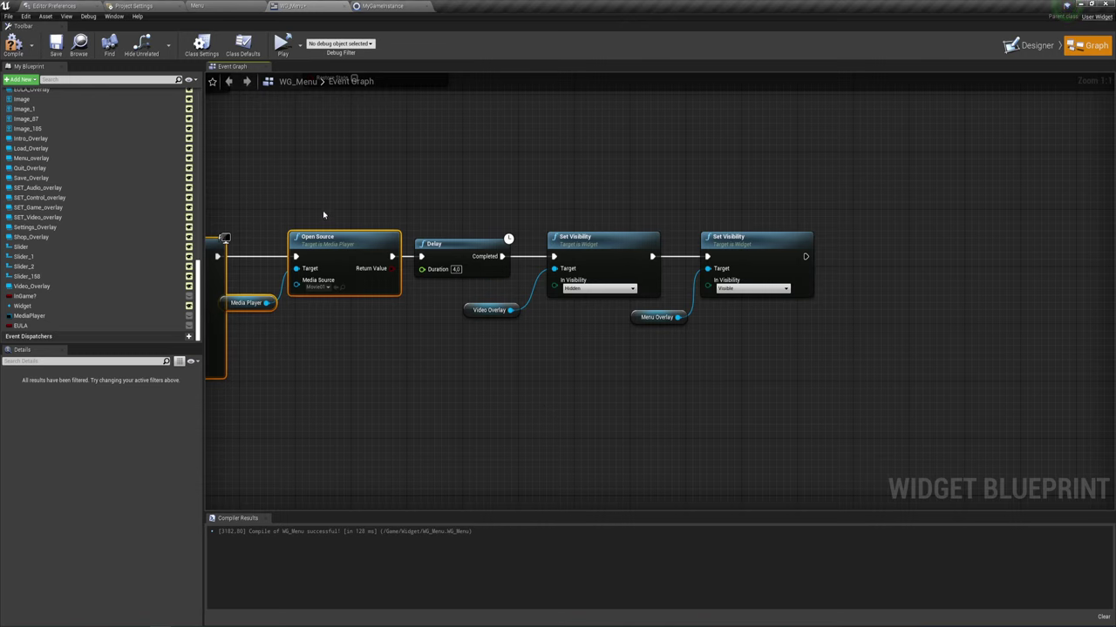
{"action": "left_click_drag", "start_coordinate": [298, 164], "coordinate": [272, 326]}
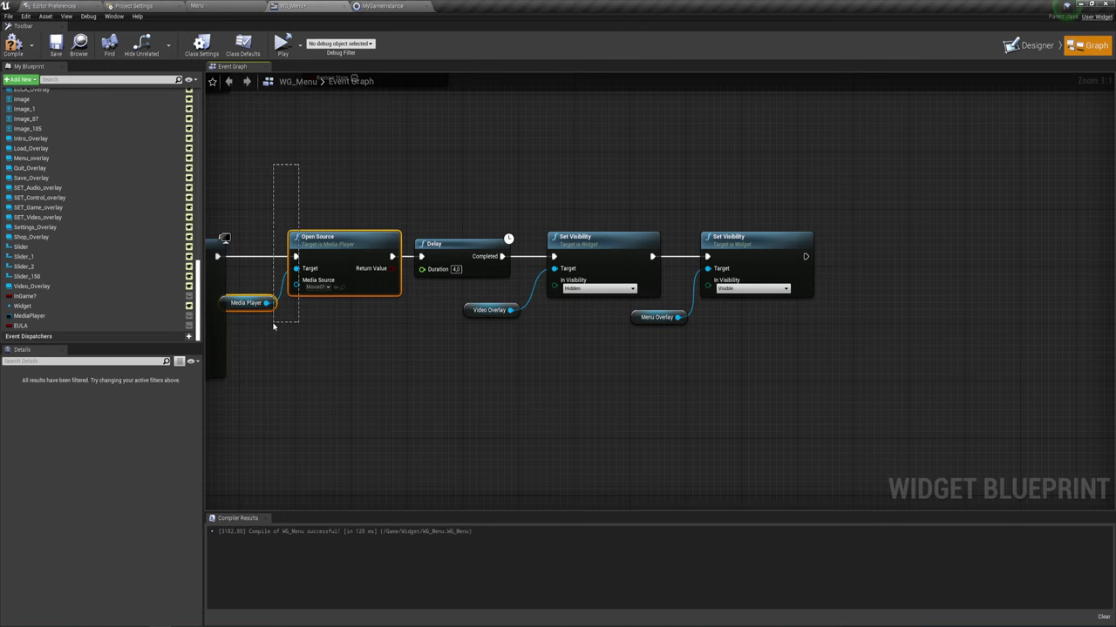
{"action": "right_click_drag", "start_coordinate": [434, 353], "coordinate": [363, 353]}
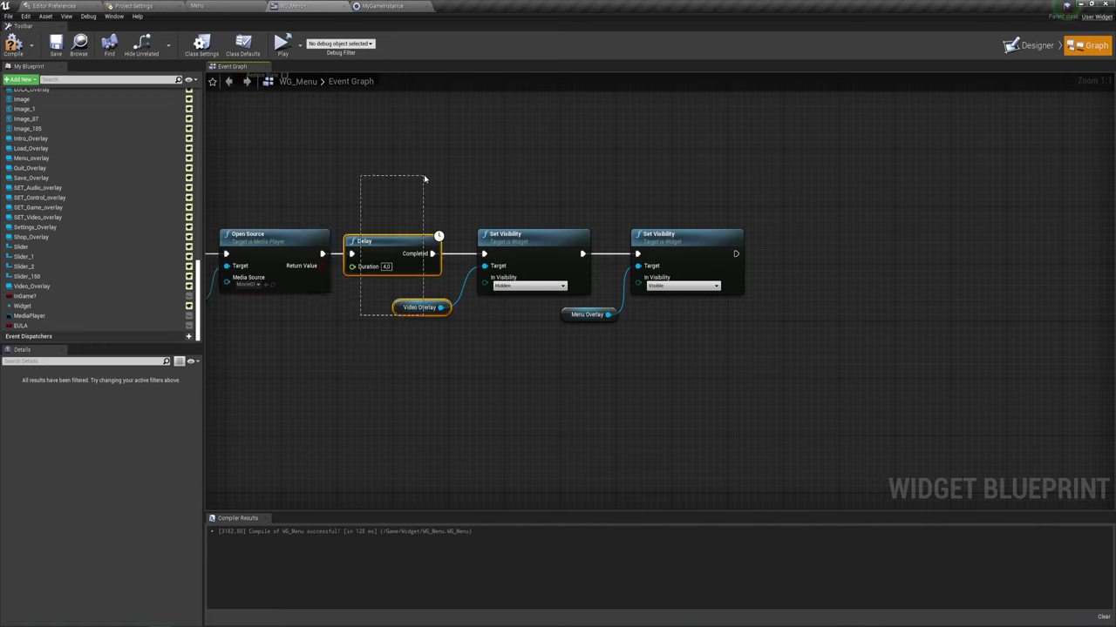
Move the Menu Overlay Set Visibility node up-right and break its link from the Video Overlay step
{"action": "left_click_drag", "start_coordinate": [369, 336], "coordinate": [424, 180]}
{"action": "mouse_move", "coordinate": [442, 348]}
{"action": "left_mouse_down"}
{"action": "mouse_move", "coordinate": [480, 343]}
{"action": "mouse_move", "coordinate": [510, 207]}
{"action": "left_mouse_up"}
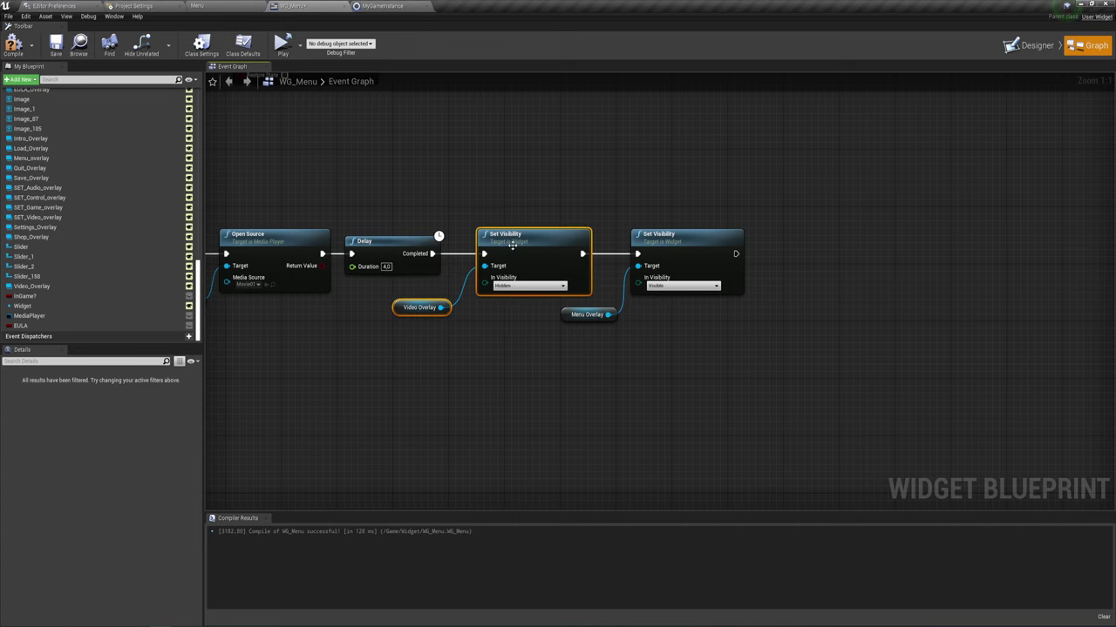
{"action": "right_click_drag", "start_coordinate": [595, 355], "coordinate": [450, 348]}
{"action": "left_click_drag", "start_coordinate": [465, 337], "coordinate": [553, 192]}
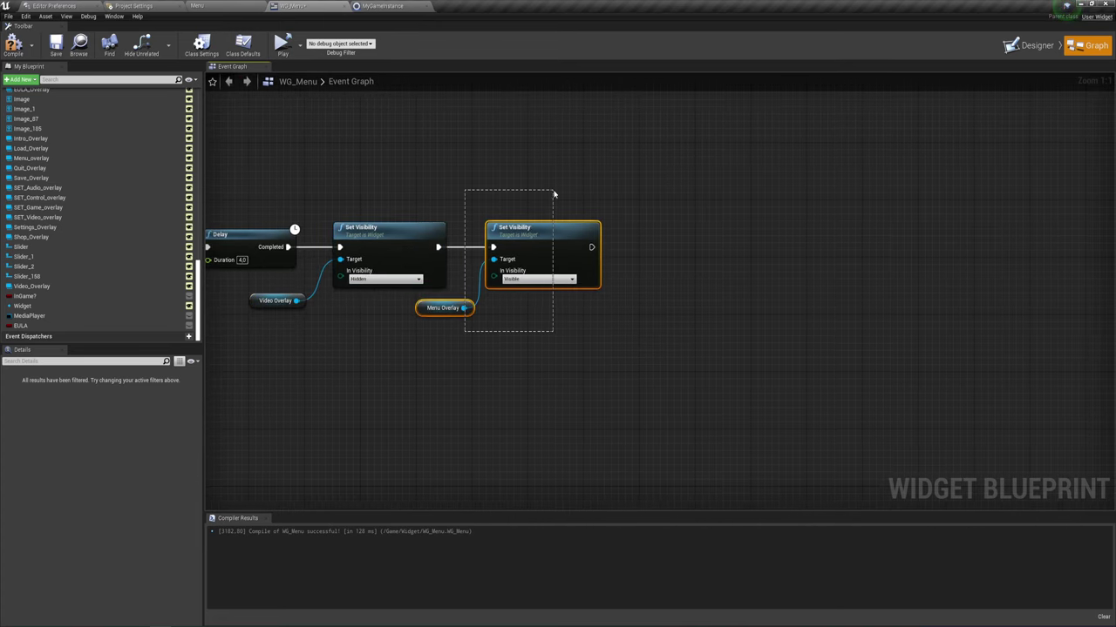
{"action": "mouse_move", "coordinate": [529, 244]}
{"action": "left_mouse_down"}
{"action": "mouse_move", "coordinate": [903, 201]}
{"action": "mouse_move", "coordinate": [995, 152]}
{"action": "left_mouse_up"}
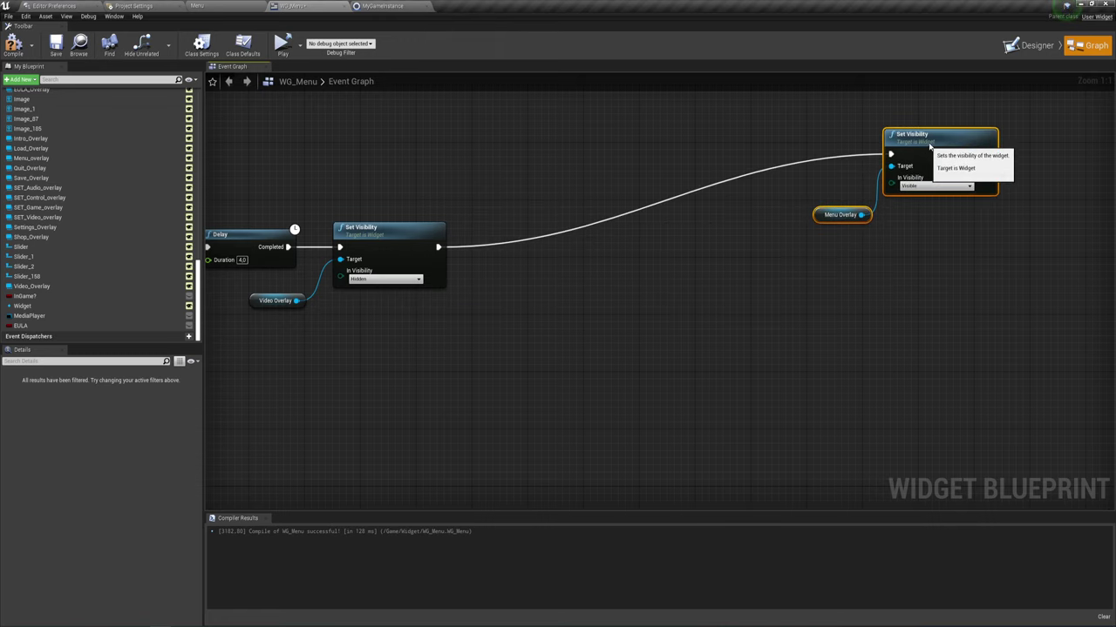
{"action": "left_click", "coordinate": [784, 181], "text": "alt"}
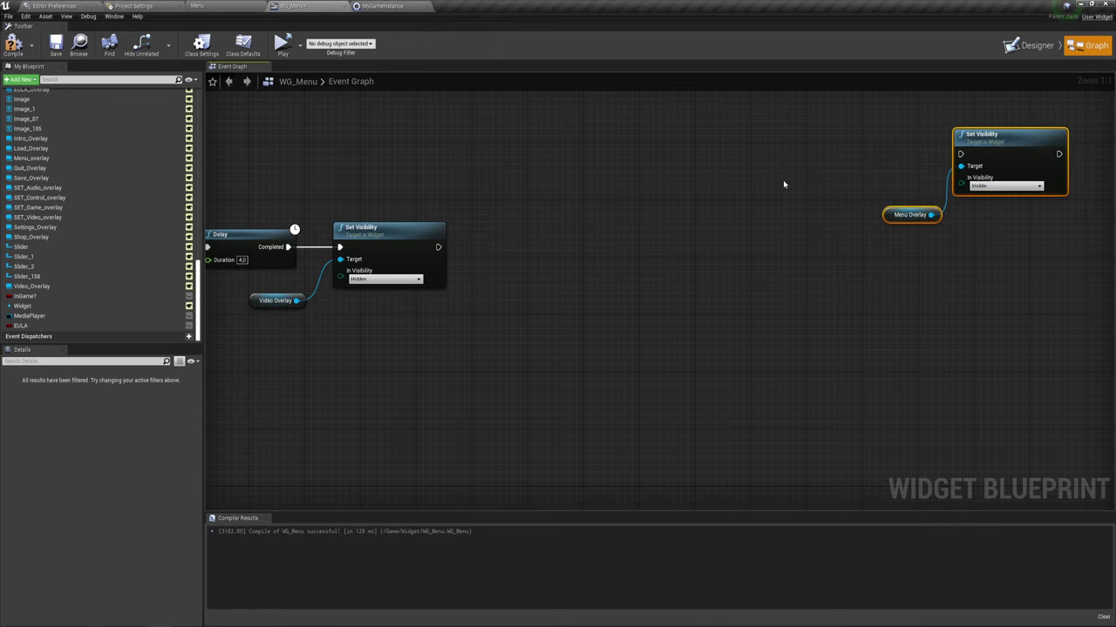
{"action": "right_click_drag", "start_coordinate": [782, 181], "coordinate": [728, 187]}
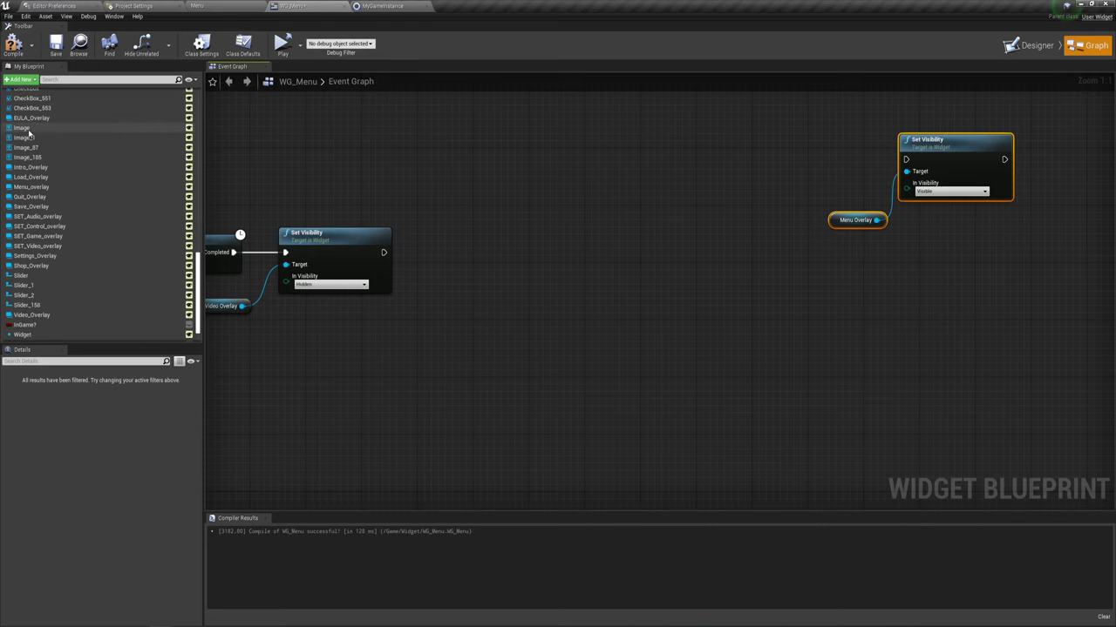
Duplicate the Video Overlay Set Visibility node and place the copy after the original
{"action": "scroll", "coordinate": [26, 118], "scroll_direction": "up", "scroll_amount": 2}
{"action": "left_click_drag", "start_coordinate": [32, 118], "coordinate": [374, 320], "text": "ctrl"}
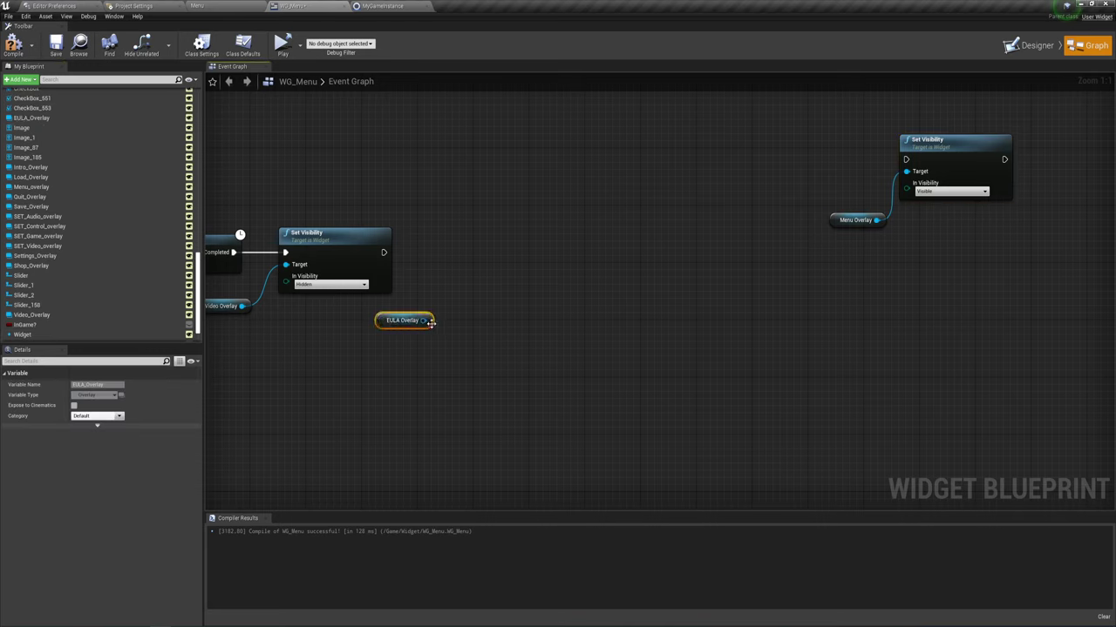
{"action": "left_click", "coordinate": [349, 253]}
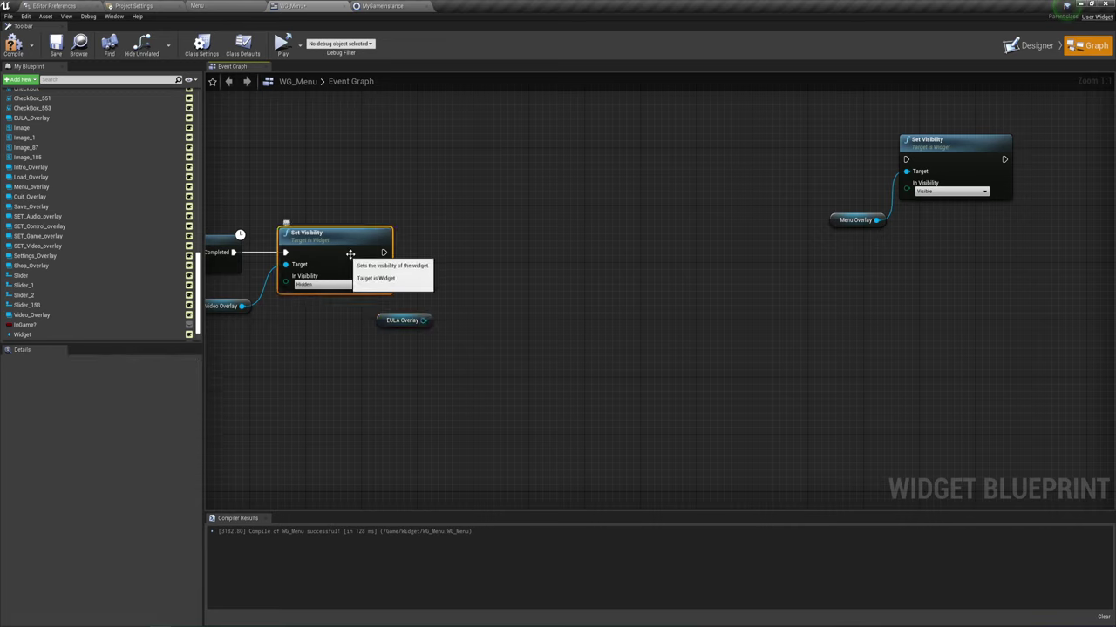
{"action": "key", "text": "ctrl+c"}
{"action": "key", "text": "ctrl+v"}
{"action": "left_click_drag", "start_coordinate": [448, 208], "coordinate": [431, 253]}
Set the copy to Visible with EULA Overlay as Target, and move both beside the Menu Overlay node
{"action": "left_click", "coordinate": [459, 286]}
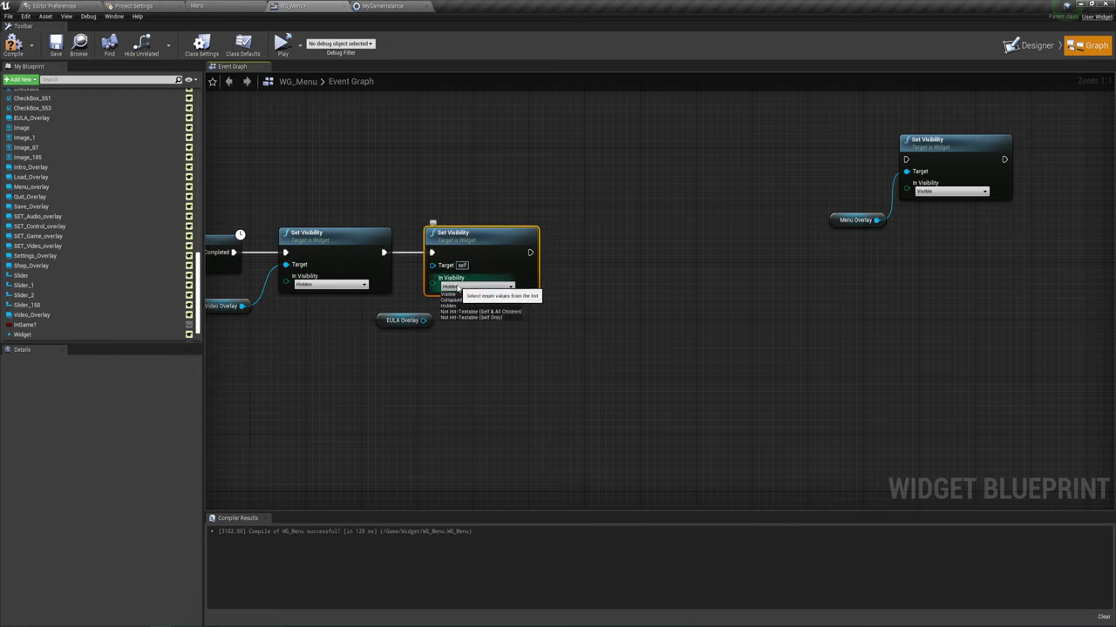
{"action": "left_click", "coordinate": [448, 294]}
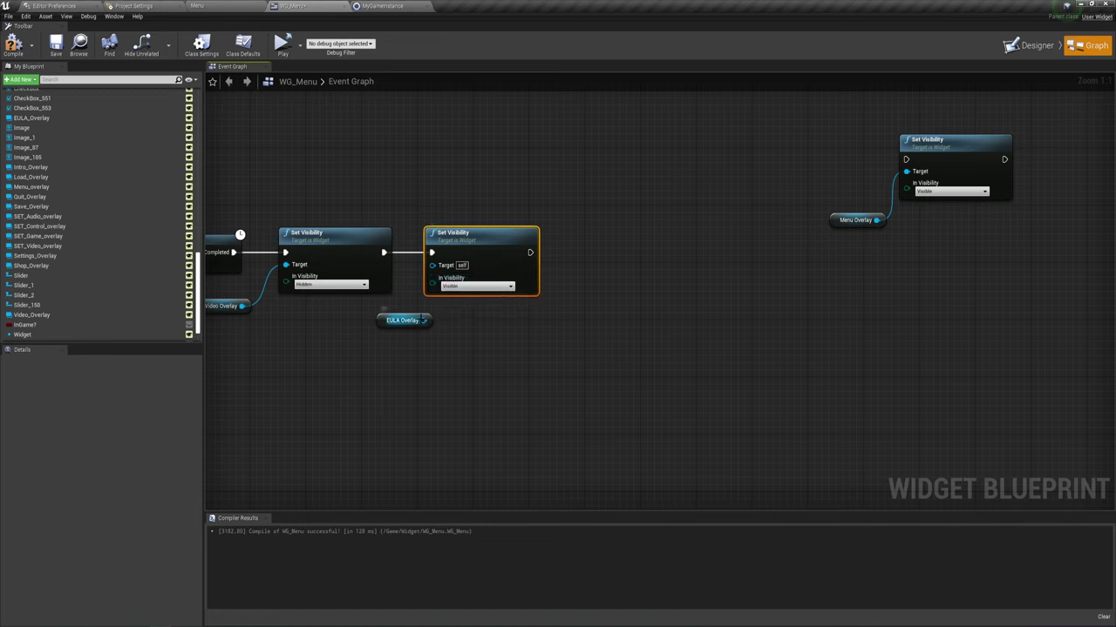
{"action": "left_click_drag", "start_coordinate": [425, 319], "coordinate": [431, 265]}
{"action": "left_click_drag", "start_coordinate": [395, 321], "coordinate": [364, 323]}
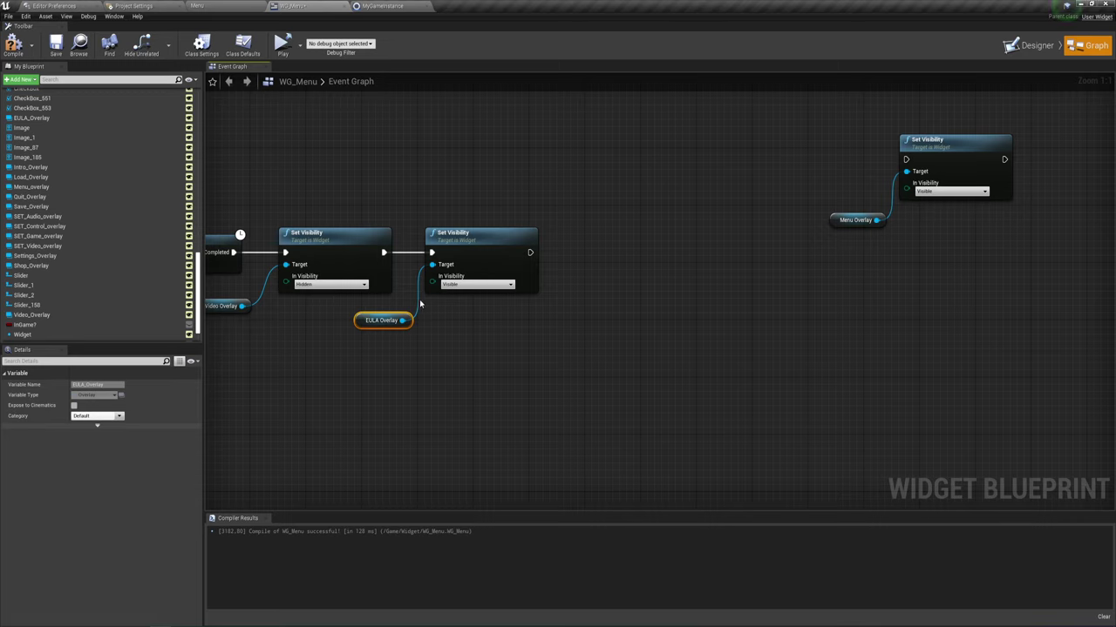
{"action": "left_click_drag", "start_coordinate": [400, 347], "coordinate": [501, 201]}
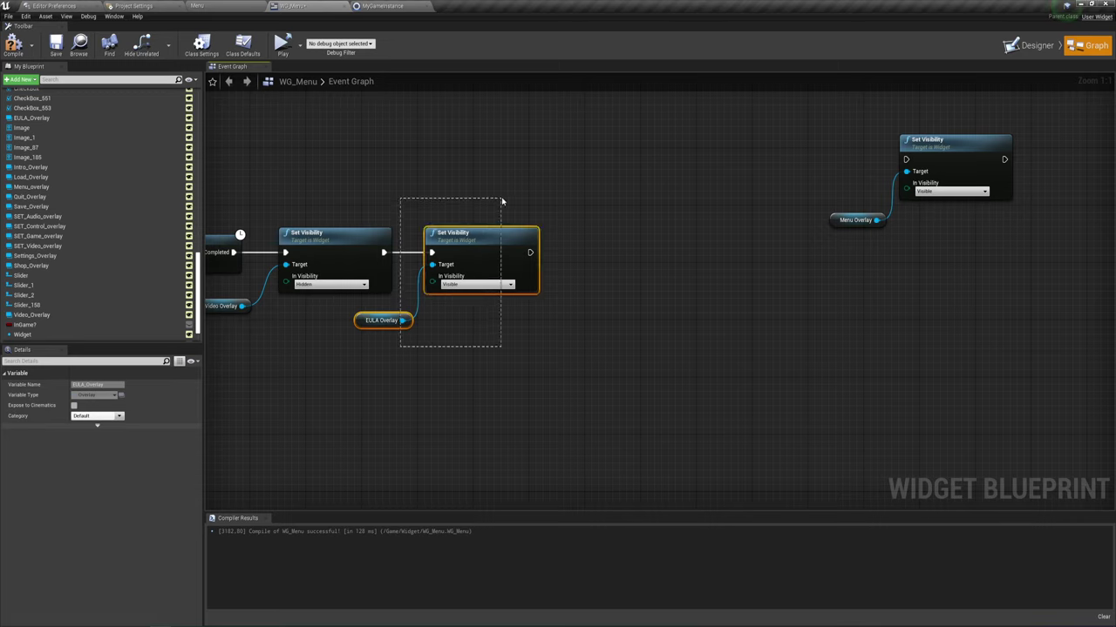
{"action": "left_click_drag", "start_coordinate": [491, 241], "coordinate": [789, 148]}
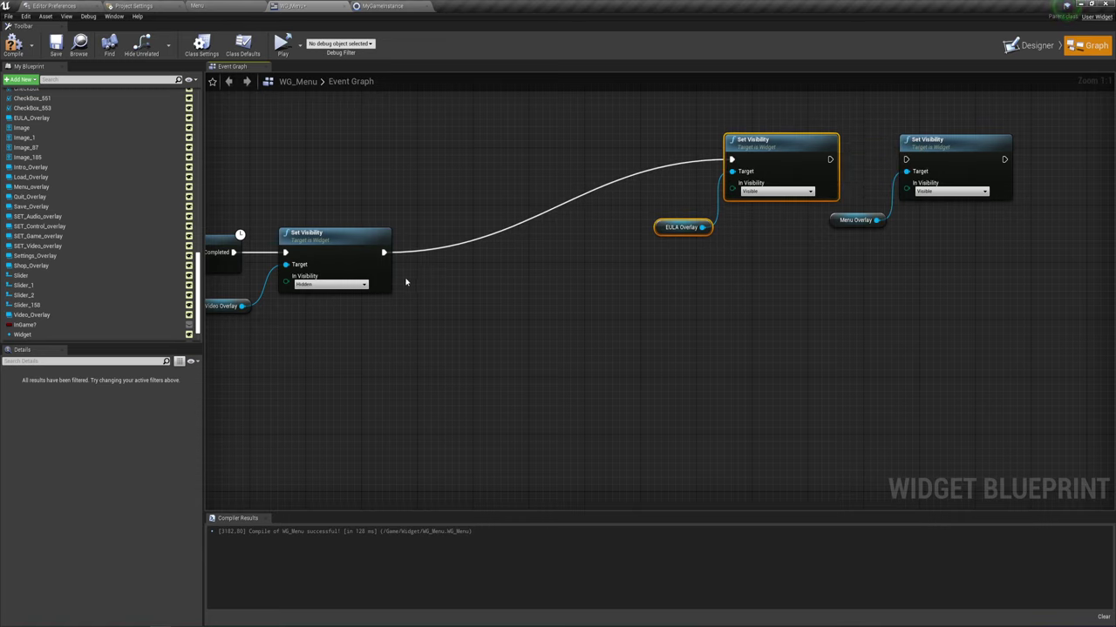
Insert a Branch node into the chain with the EULA Boolean wired to its Condition
{"action": "left_click_drag", "start_coordinate": [382, 253], "coordinate": [435, 251]}
{"action": "type", "text": "bra"}
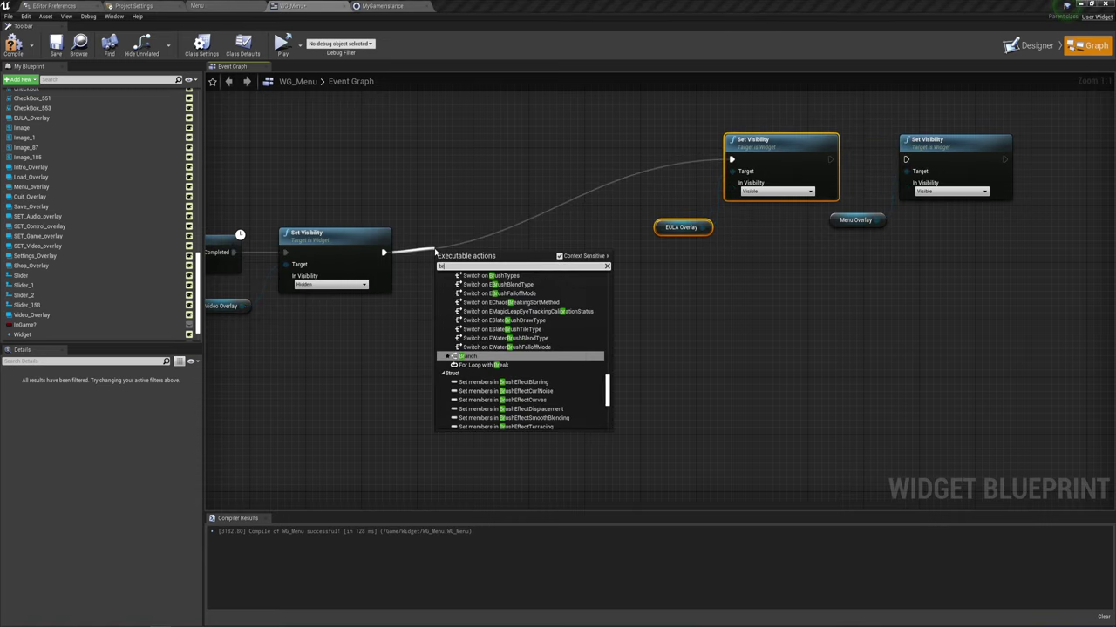
{"action": "key", "text": "Return"}
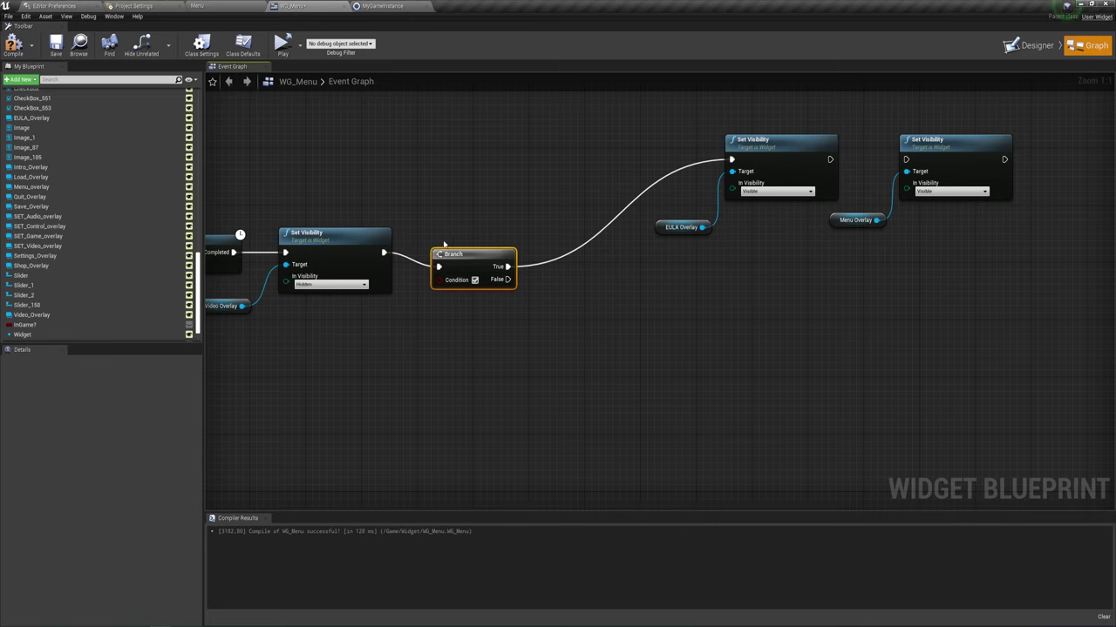
{"action": "left_click_drag", "start_coordinate": [453, 255], "coordinate": [495, 240]}
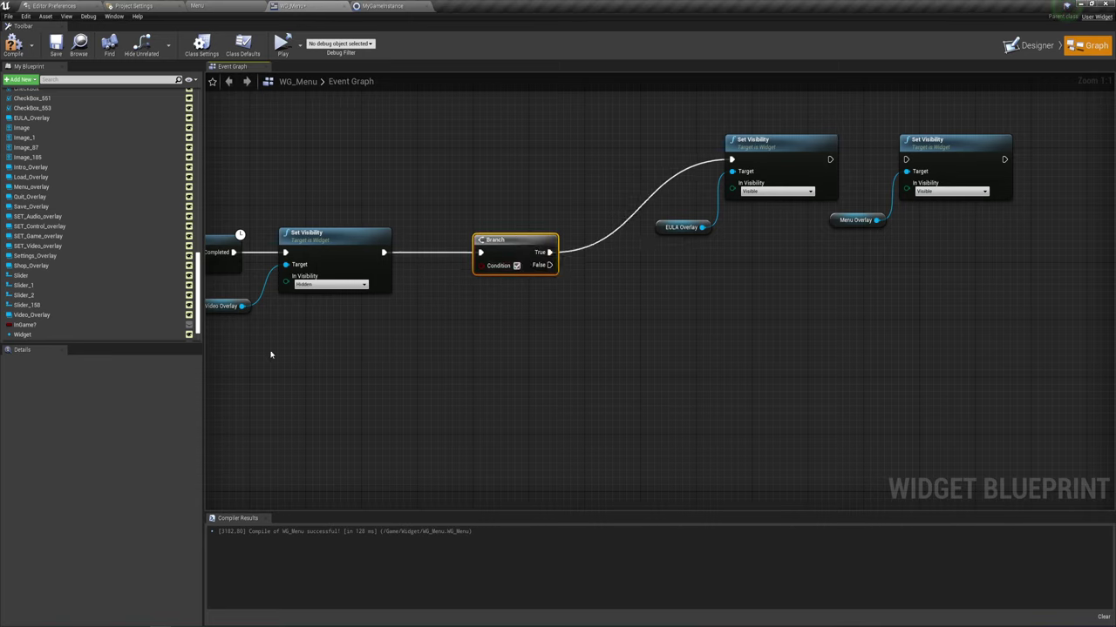
{"action": "key", "text": "ctrl+v"}
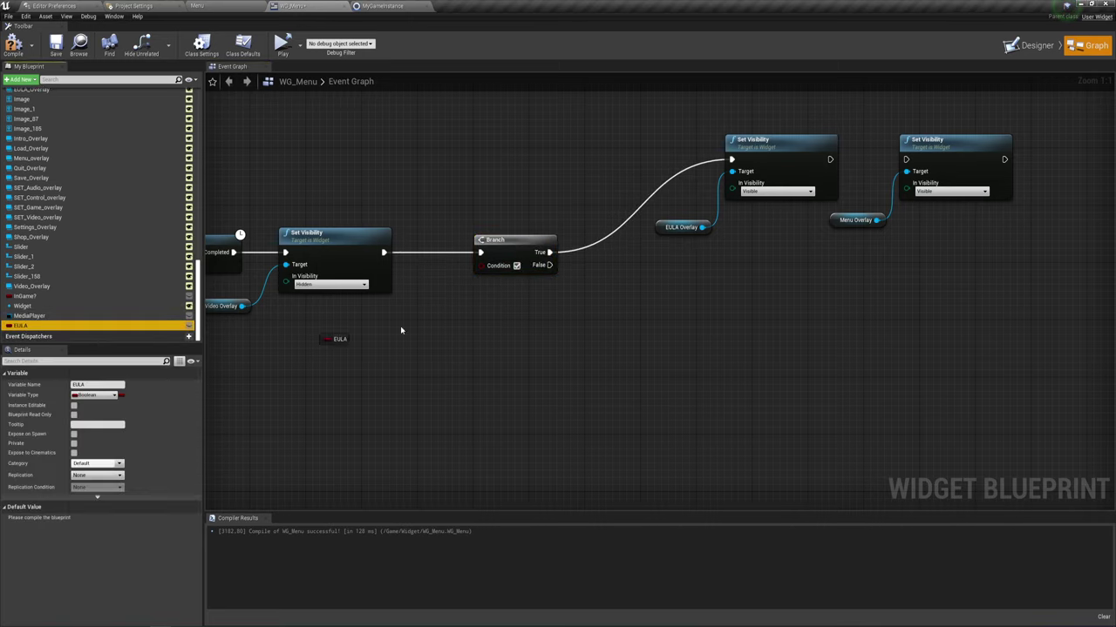
{"action": "mouse_move", "coordinate": [340, 339]}
{"action": "left_mouse_down"}
{"action": "mouse_move", "coordinate": [453, 299]}
{"action": "mouse_move", "coordinate": [481, 265]}
{"action": "left_mouse_up"}
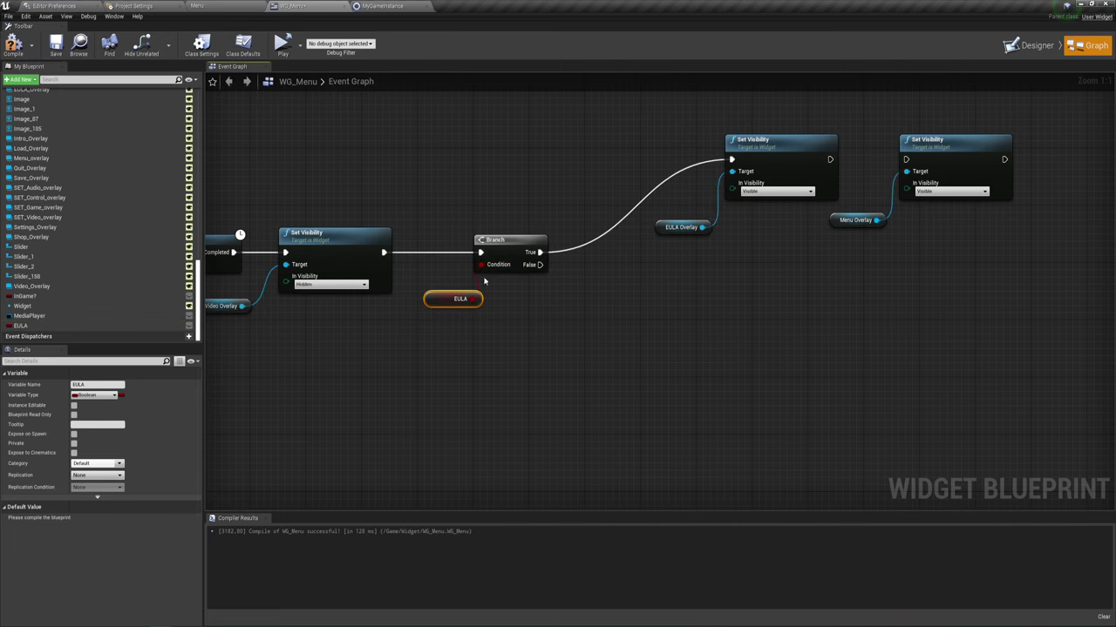
Set the EULA Overlay Set Visibility node on the True path to Hidden
{"action": "right_click_drag", "start_coordinate": [657, 360], "coordinate": [577, 376]}
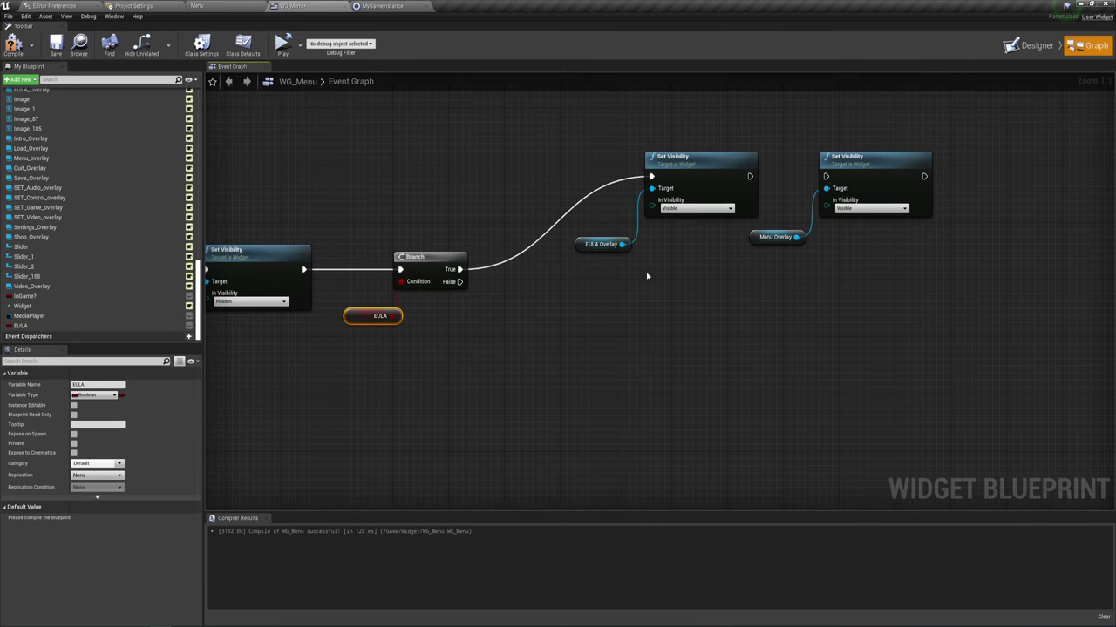
{"action": "right_click_drag", "start_coordinate": [647, 276], "coordinate": [586, 276]}
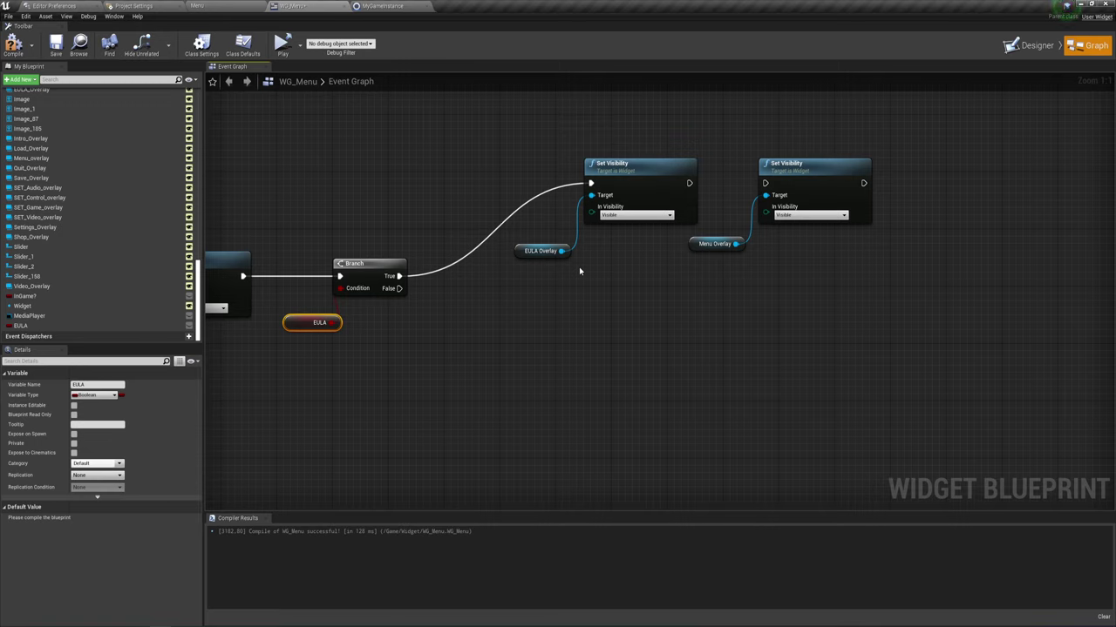
{"action": "left_click", "coordinate": [637, 215]}
{"action": "left_click", "coordinate": [615, 238]}
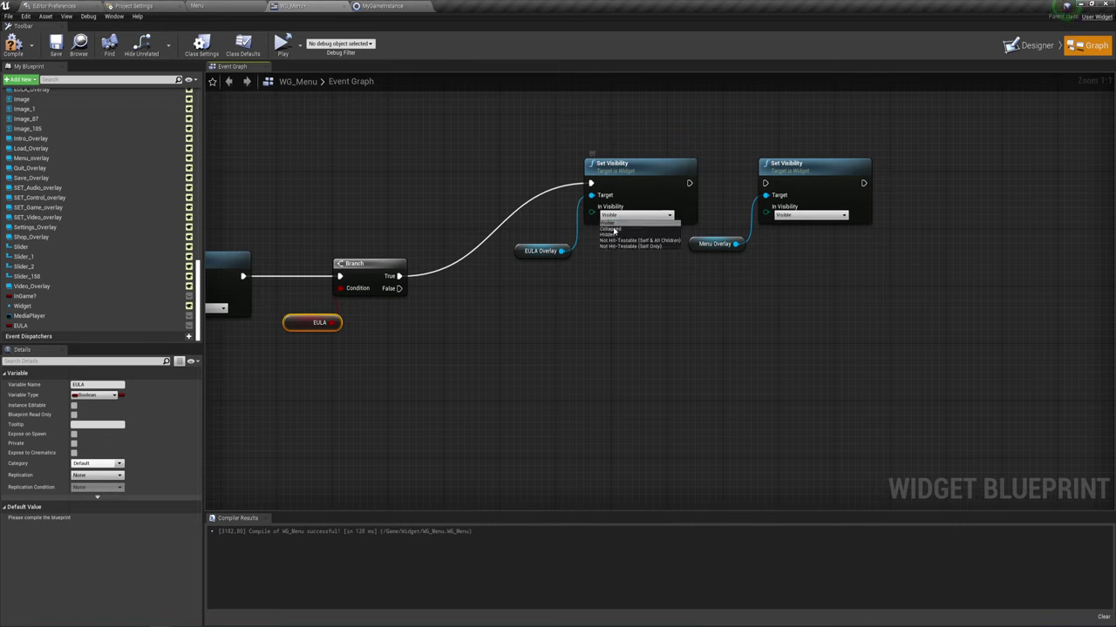
{"action": "left_click", "coordinate": [527, 255]}
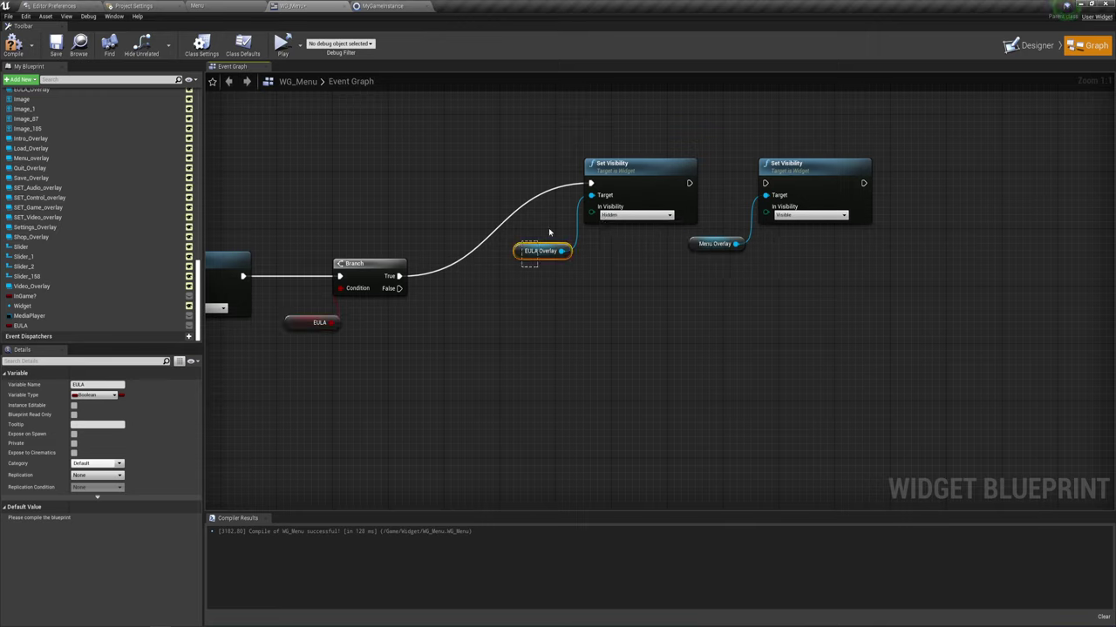
{"action": "mouse_move", "coordinate": [523, 231]}
{"action": "left_mouse_down", "text": "shift"}
{"action": "mouse_move", "coordinate": [687, 150]}
{"action": "mouse_move", "coordinate": [766, 183]}
{"action": "left_mouse_up", "text": "shift"}
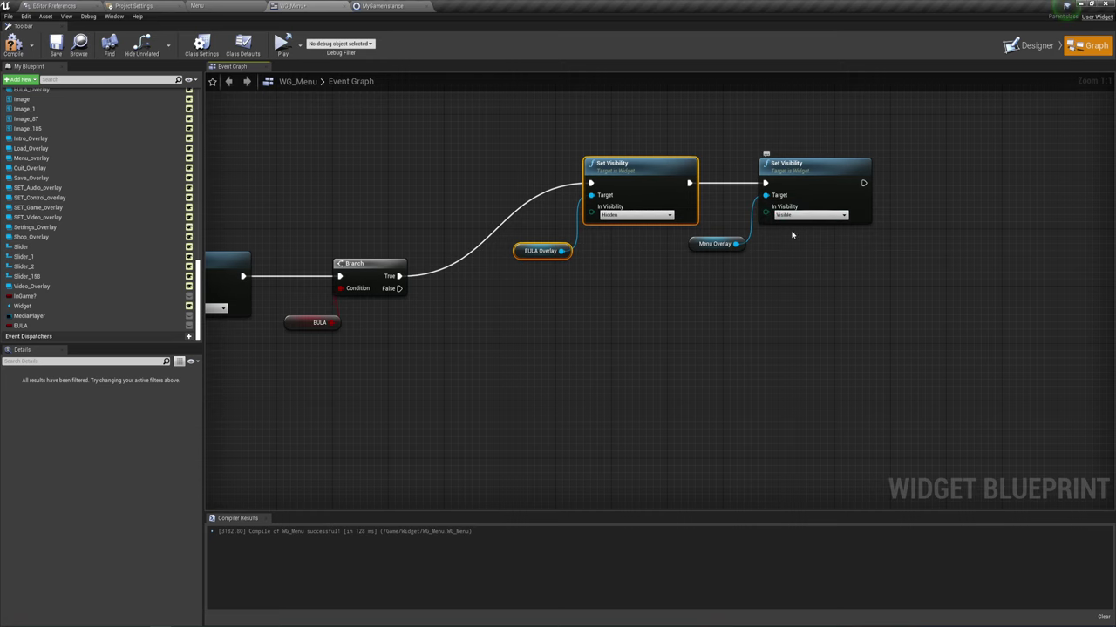
{"action": "right_click_drag", "start_coordinate": [631, 270], "coordinate": [617, 231]}
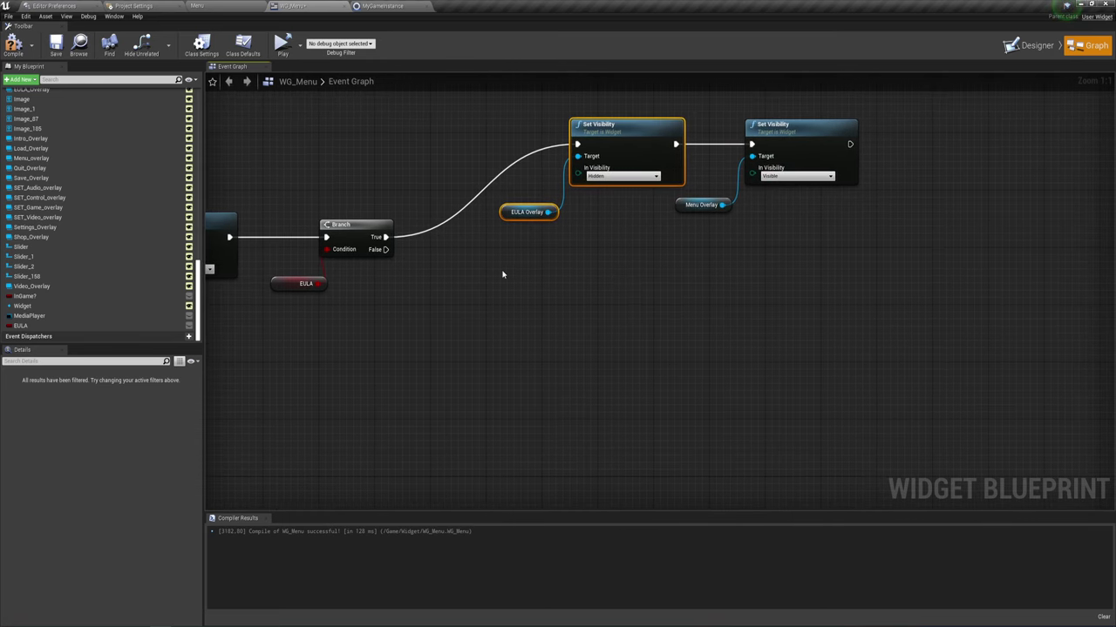
Duplicate the EULA Overlay visibility nodes for the False path and set the copy to Visible
{"action": "key", "text": "ctrl+c"}
{"action": "key", "text": "ctrl+v"}
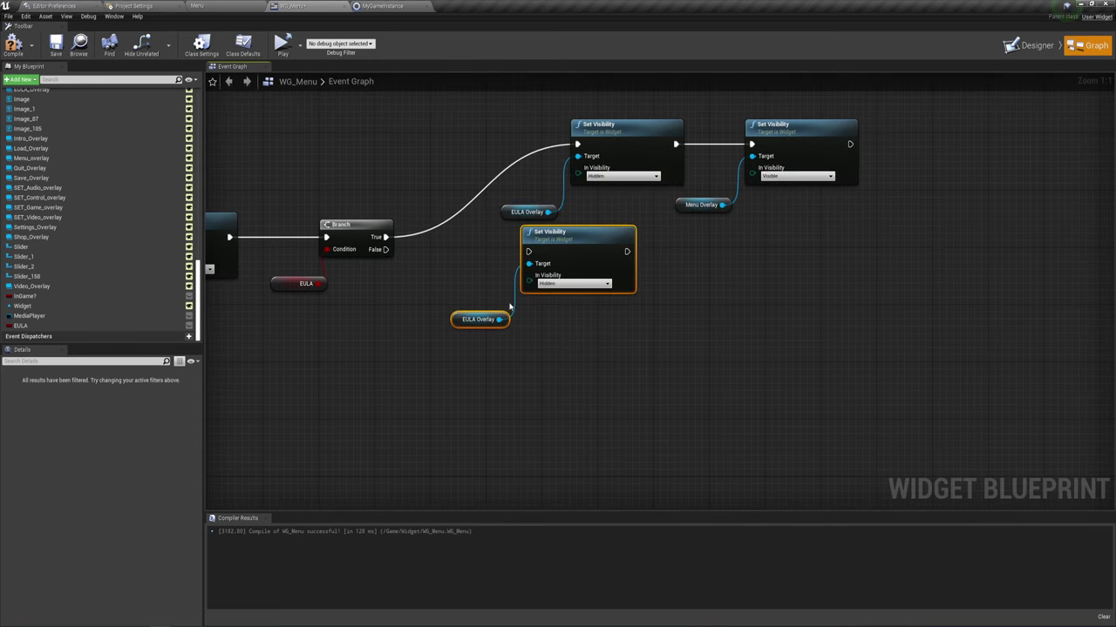
{"action": "mouse_move", "coordinate": [529, 225]}
{"action": "left_mouse_down"}
{"action": "mouse_move", "coordinate": [585, 296]}
{"action": "mouse_move", "coordinate": [386, 249]}
{"action": "left_mouse_up"}
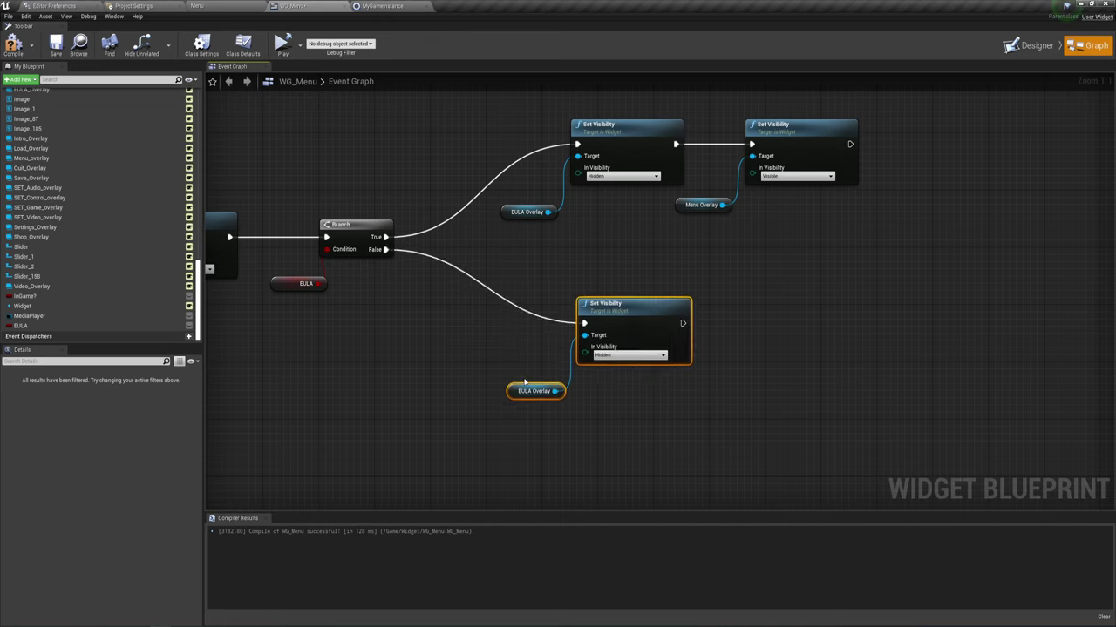
{"action": "left_click", "coordinate": [627, 354]}
{"action": "left_click", "coordinate": [607, 366]}
Tidy the duplicated EULA Overlay nodes near the False path and return to the Designer
{"action": "left_click_drag", "start_coordinate": [510, 391], "coordinate": [497, 384]}
{"action": "left_click", "coordinate": [602, 436]}
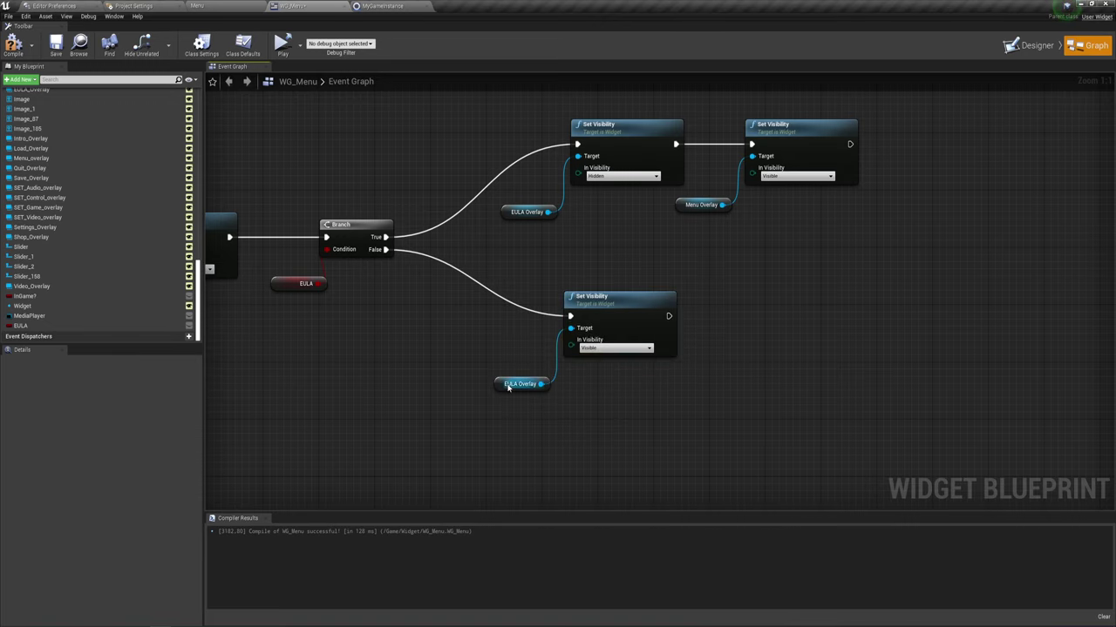
{"action": "left_click_drag", "start_coordinate": [508, 387], "coordinate": [516, 365]}
{"action": "mouse_move", "coordinate": [575, 411]}
{"action": "right_mouse_down"}
{"action": "mouse_move", "coordinate": [633, 415]}
{"action": "mouse_move", "coordinate": [622, 431]}
{"action": "right_mouse_up"}
{"action": "right_click_drag", "start_coordinate": [392, 317], "coordinate": [425, 303]}
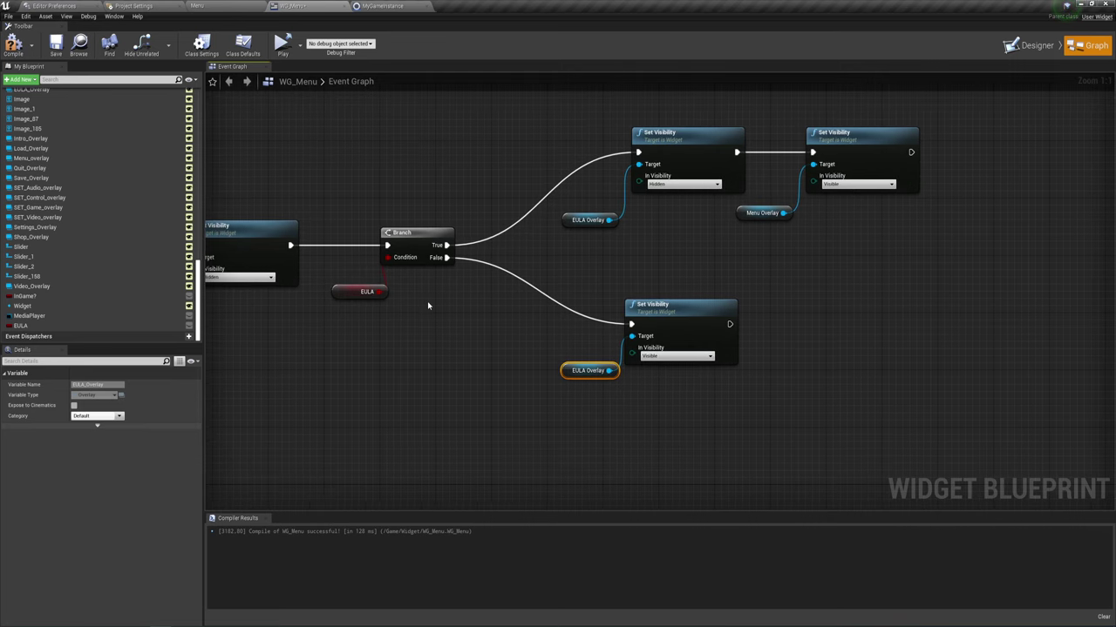
{"action": "scroll", "coordinate": [494, 353], "scroll_direction": "down", "scroll_amount": 1}
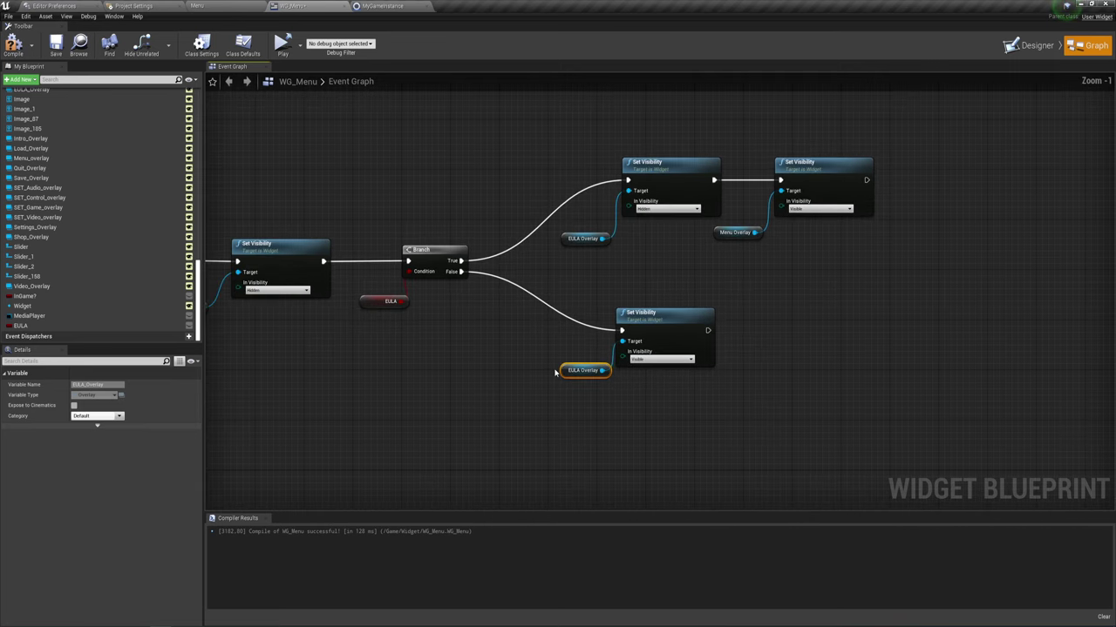
{"action": "left_click_drag", "start_coordinate": [508, 336], "coordinate": [578, 402]}
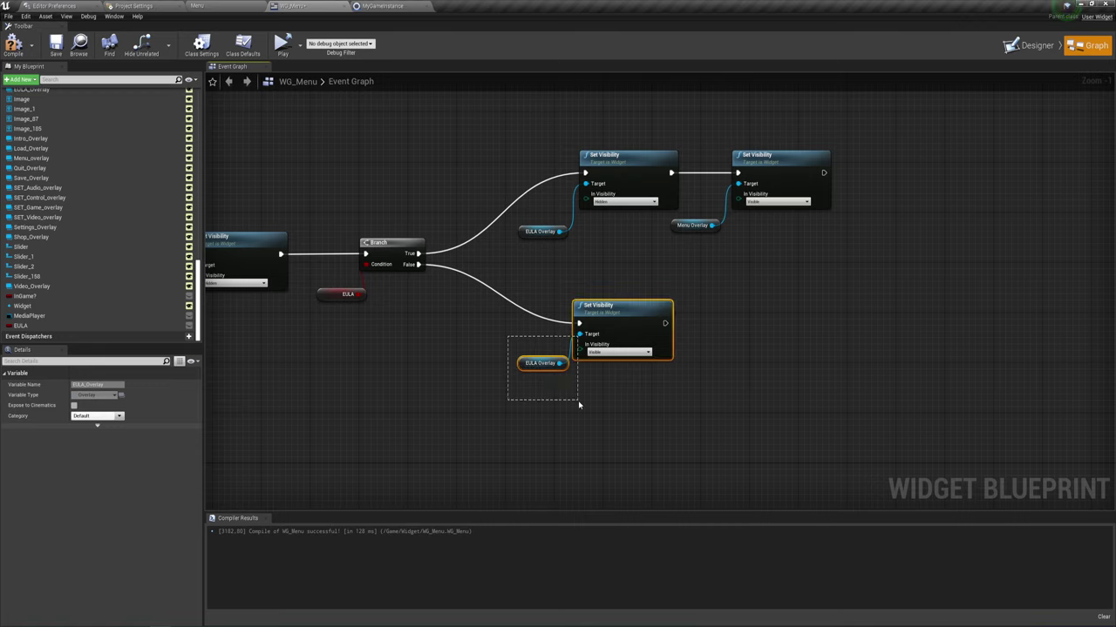
{"action": "left_click", "coordinate": [1035, 46]}
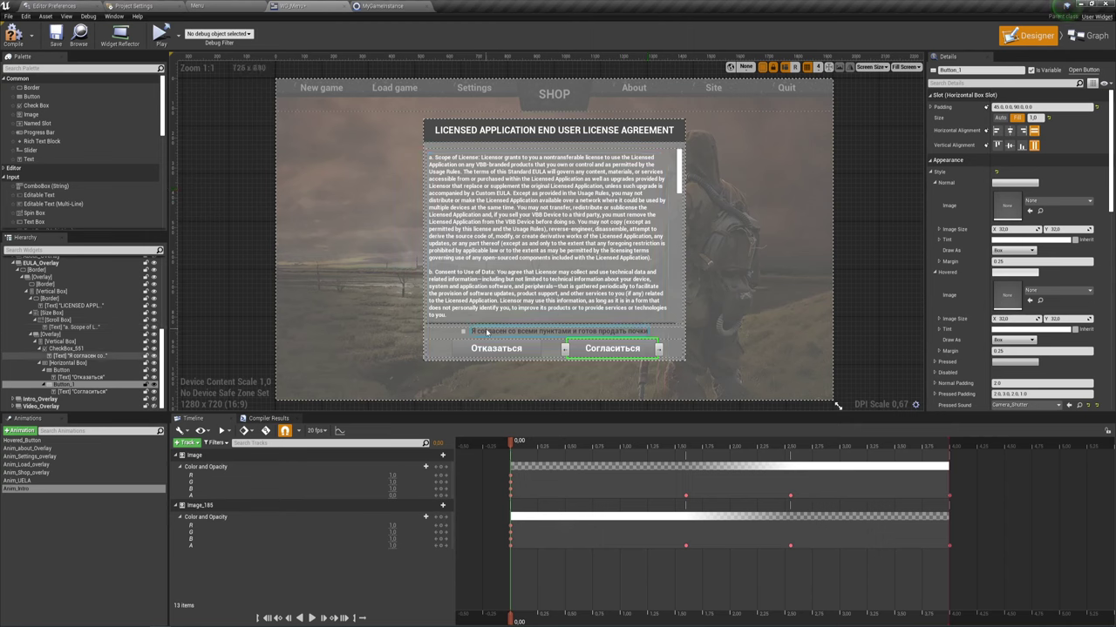
Select CheckBox_551 and add its On Check State Changed event from the Details Events section
{"action": "left_click", "coordinate": [78, 355]}
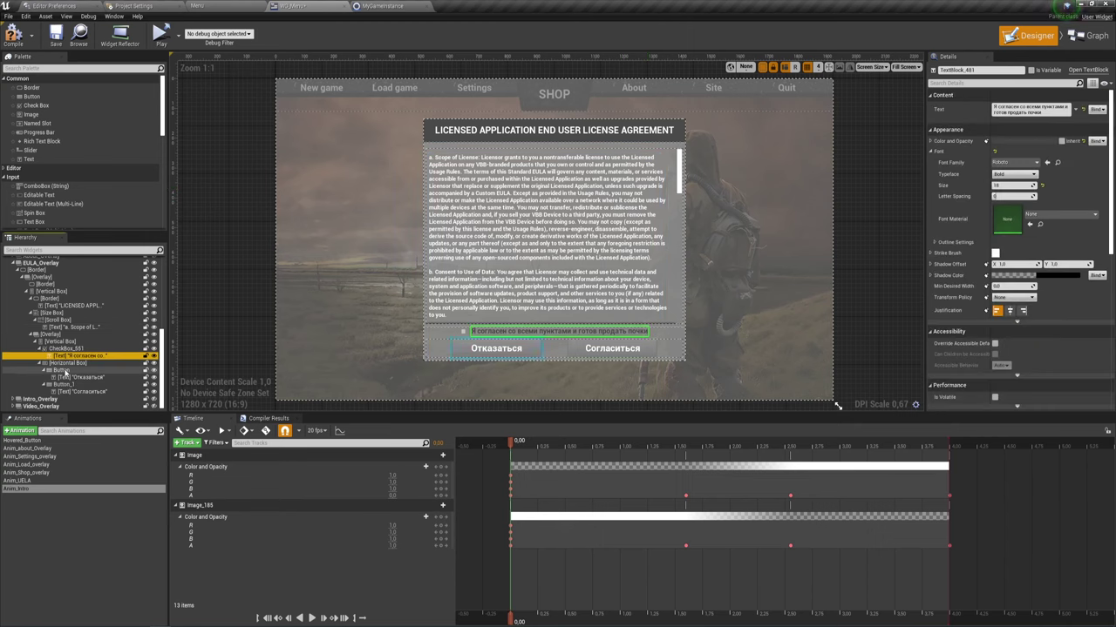
{"action": "left_click", "coordinate": [67, 349]}
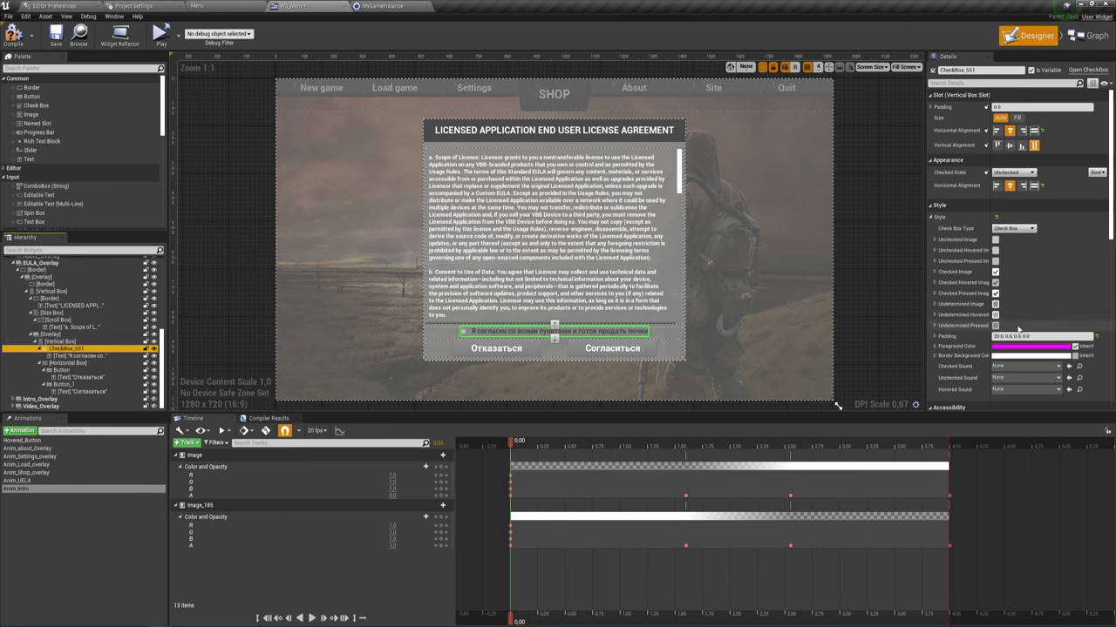
{"action": "scroll", "coordinate": [1018, 329], "scroll_direction": "down", "scroll_amount": 5}
{"action": "scroll", "coordinate": [1018, 328], "scroll_direction": "down", "scroll_amount": 5}
{"action": "scroll", "coordinate": [1016, 329], "scroll_direction": "down", "scroll_amount": 5}
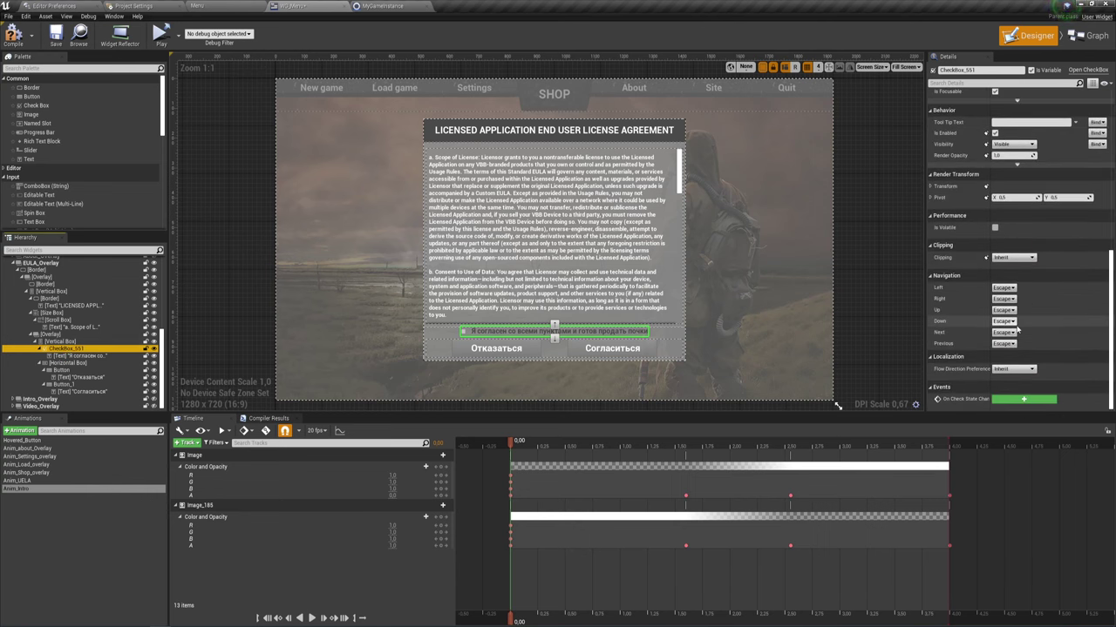
{"action": "left_click", "coordinate": [1009, 403]}
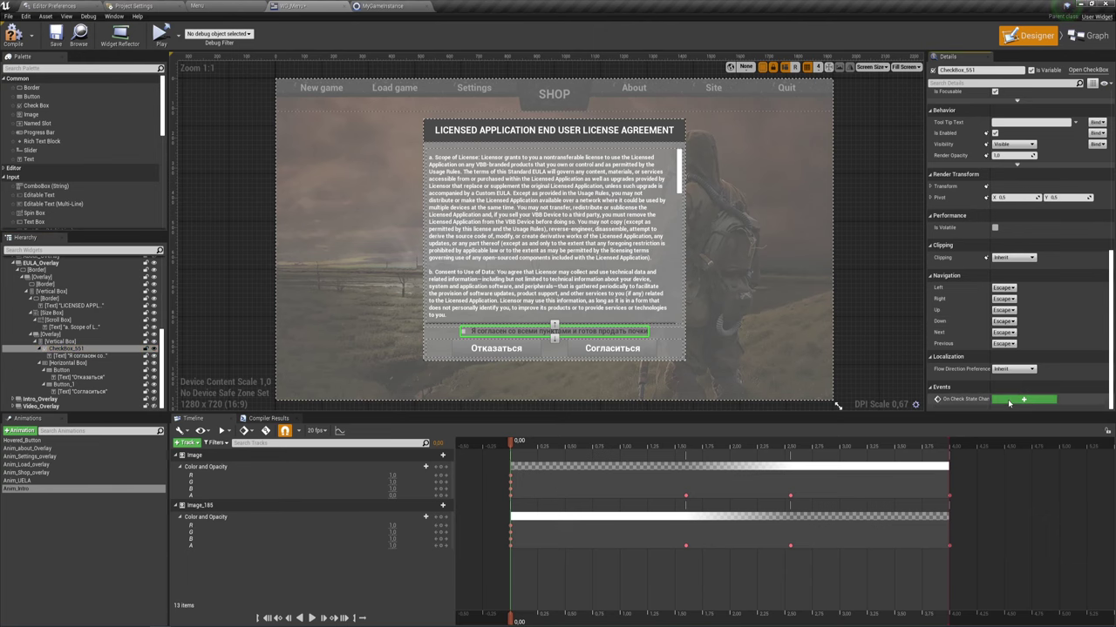
{"action": "right_click_drag", "start_coordinate": [806, 295], "coordinate": [511, 273]}
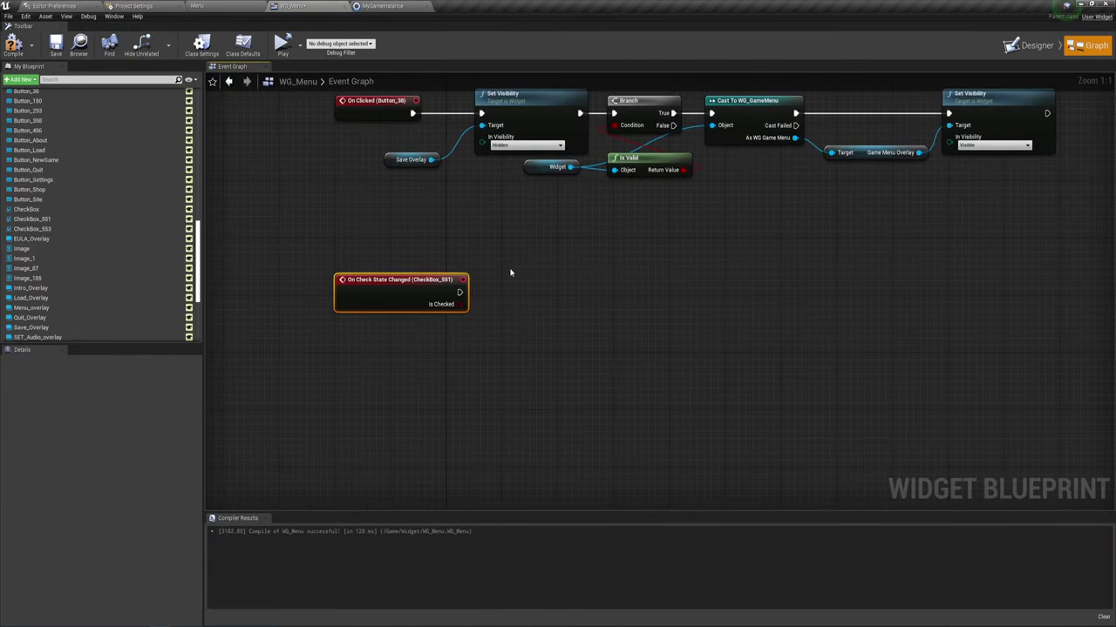
Drop a SET EULA node into the graph, driven by CheckBox_551's check-state event
{"action": "scroll", "coordinate": [44, 283], "scroll_direction": "down", "scroll_amount": 5}
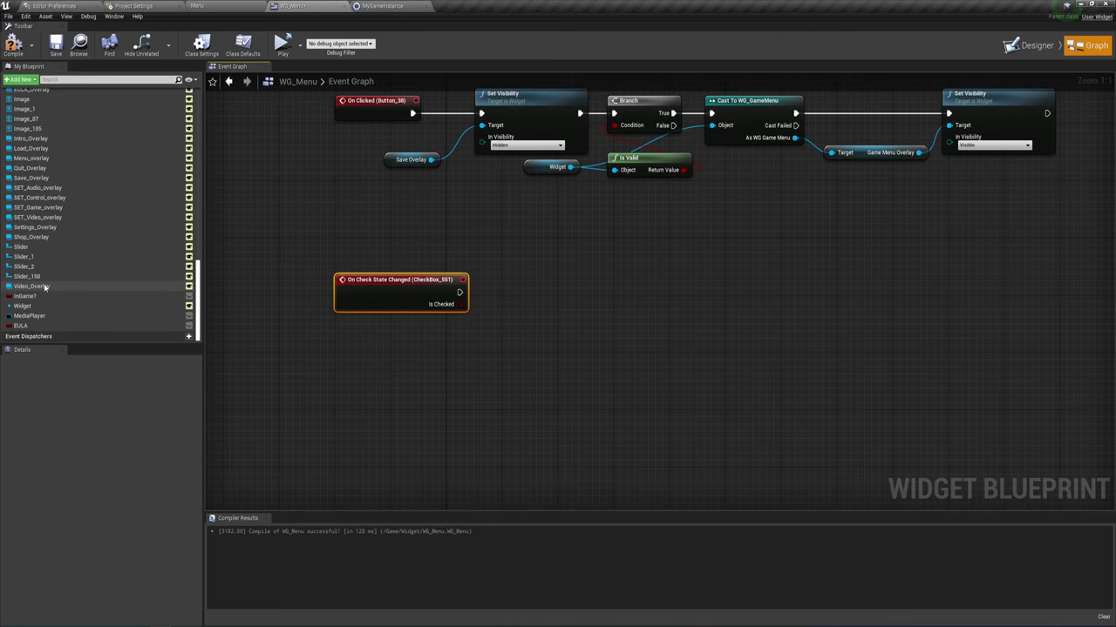
{"action": "mouse_move", "coordinate": [25, 325]}
{"action": "left_mouse_down"}
{"action": "mouse_move", "coordinate": [229, 329]}
{"action": "mouse_move", "coordinate": [457, 293]}
{"action": "mouse_move", "coordinate": [529, 297]}
{"action": "left_mouse_up"}
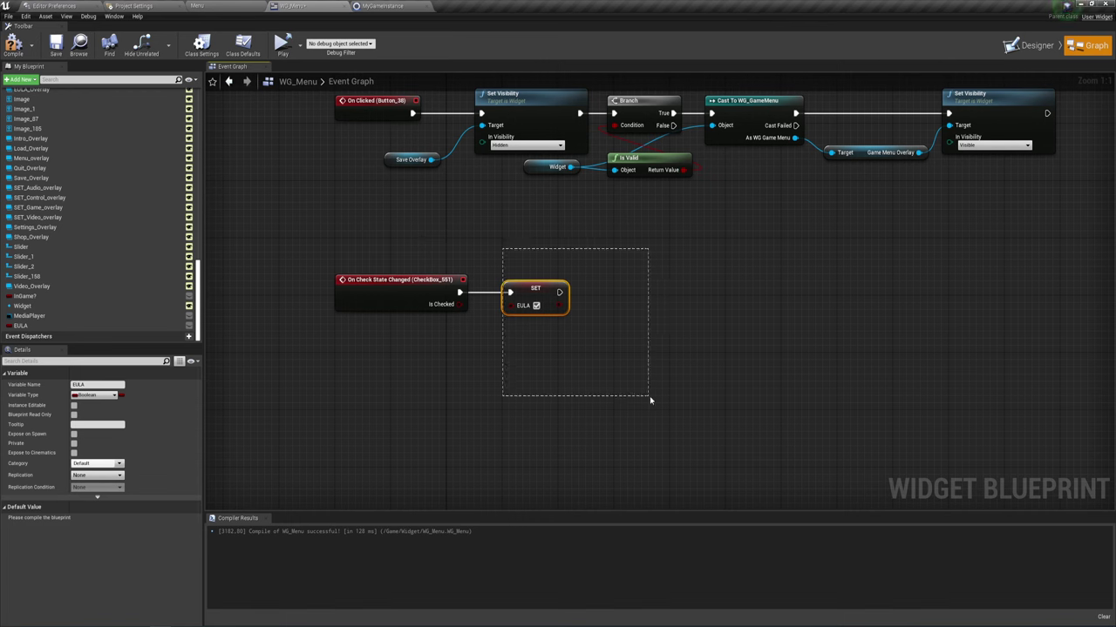
{"action": "left_click", "coordinate": [610, 372]}
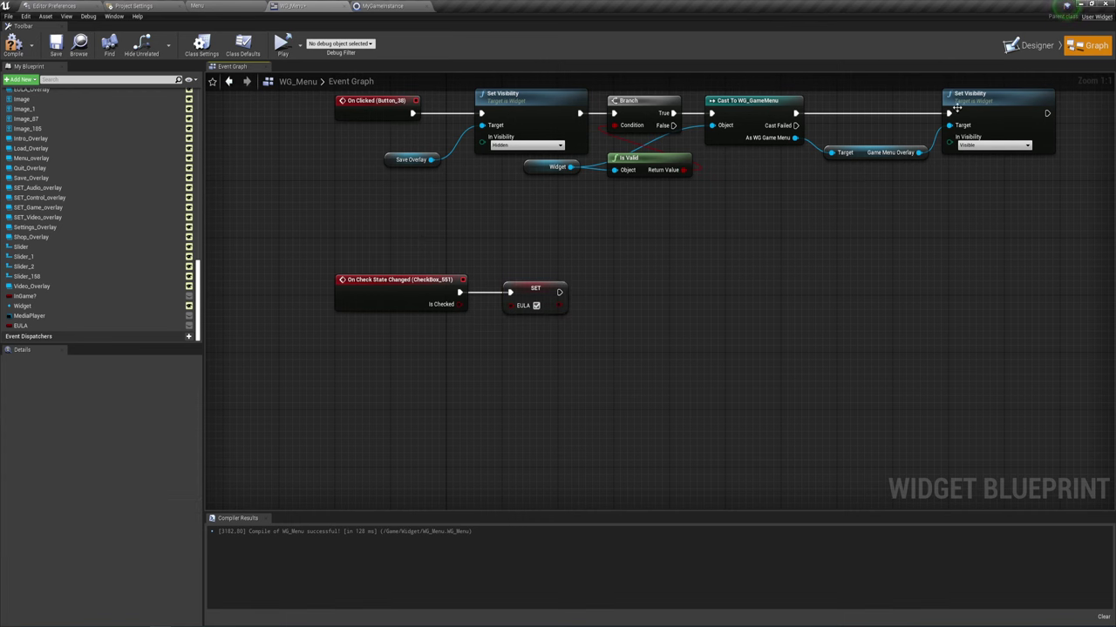
Add an On Clicked event for the Отказаться button from the Designer
{"action": "left_click", "coordinate": [1030, 46]}
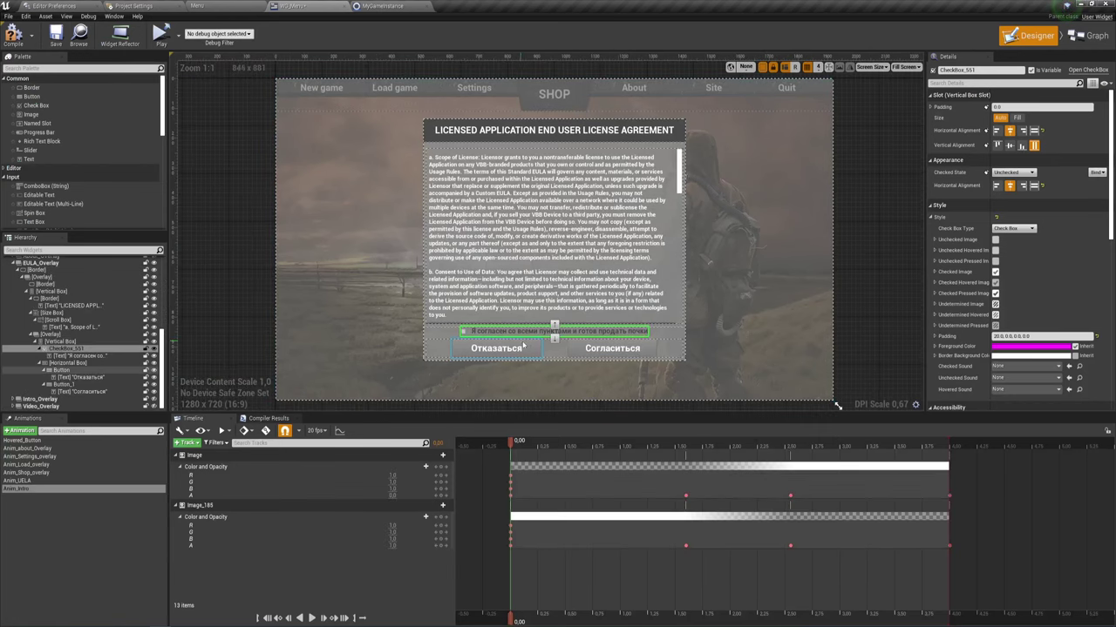
{"action": "left_click", "coordinate": [533, 349]}
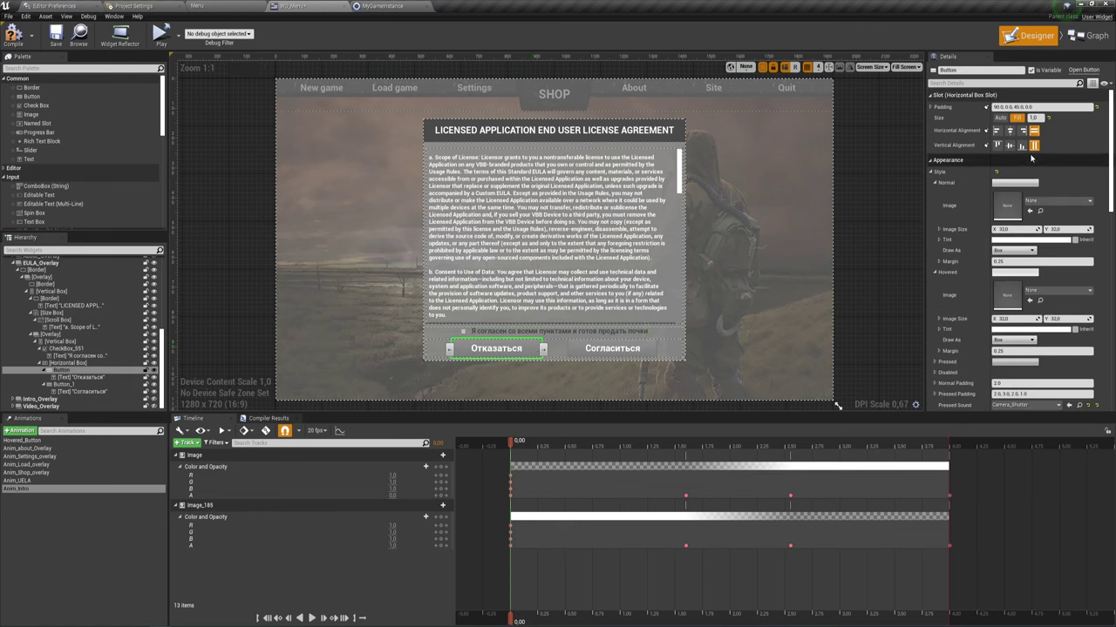
{"action": "scroll", "coordinate": [1022, 180], "scroll_direction": "down", "scroll_amount": 2}
{"action": "scroll", "coordinate": [1022, 180], "scroll_direction": "down", "scroll_amount": 3}
{"action": "scroll", "coordinate": [1023, 180], "scroll_direction": "down", "scroll_amount": 3}
{"action": "scroll", "coordinate": [1023, 181], "scroll_direction": "down", "scroll_amount": 3}
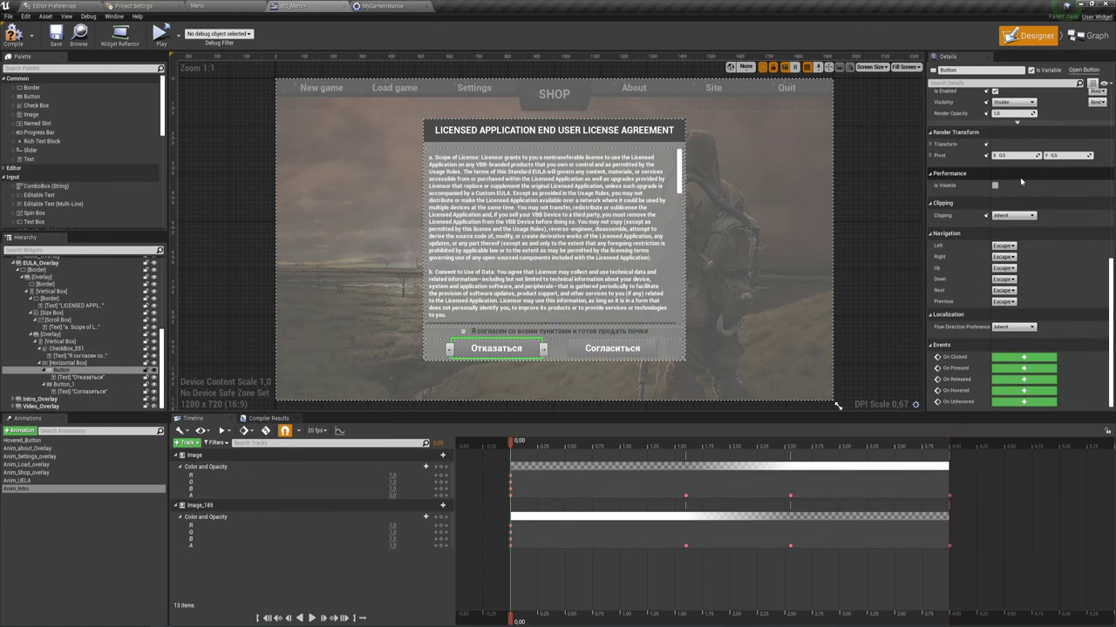
{"action": "left_click", "coordinate": [1015, 354]}
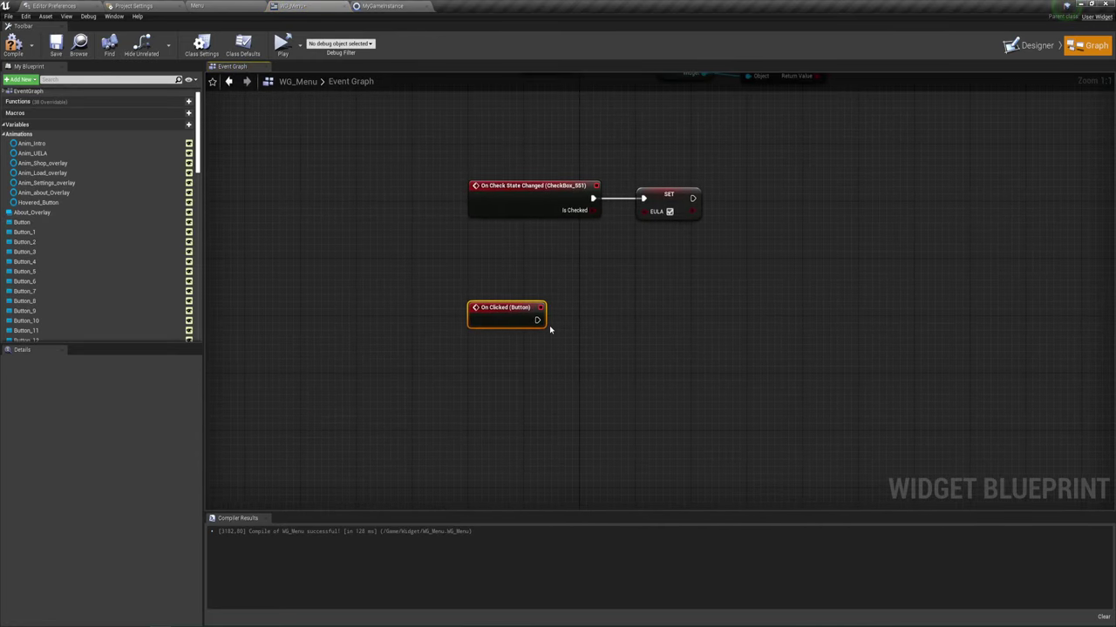
Make the Отказаться On Clicked event run Quit Game, then return to the Designer
{"action": "left_click_drag", "start_coordinate": [536, 320], "coordinate": [604, 300]}
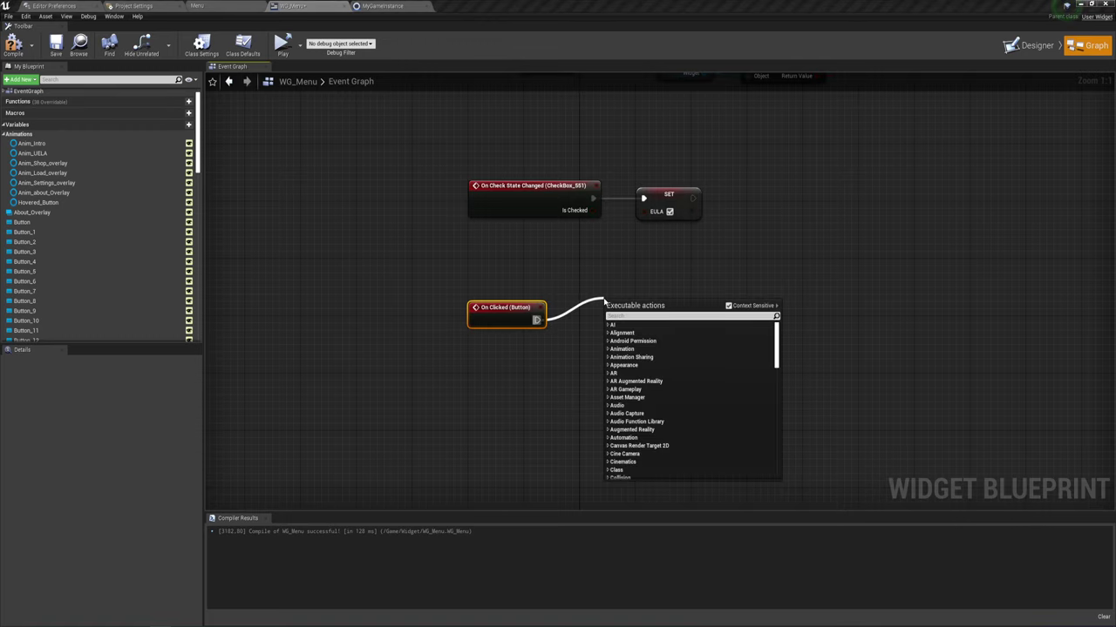
{"action": "type", "text": "qu"}
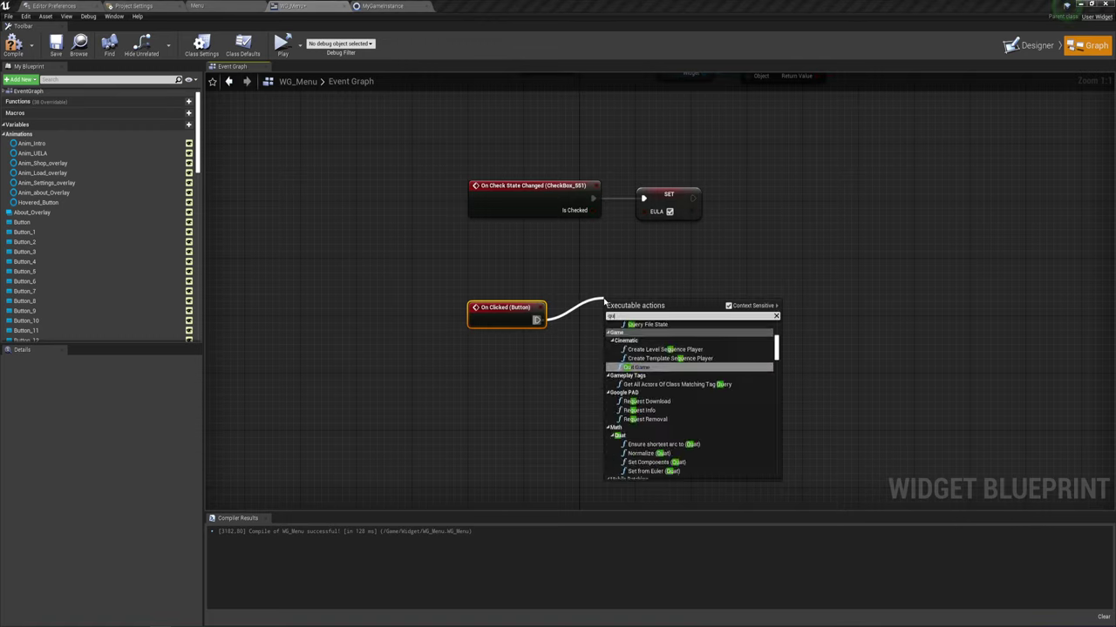
{"action": "left_click", "coordinate": [641, 366]}
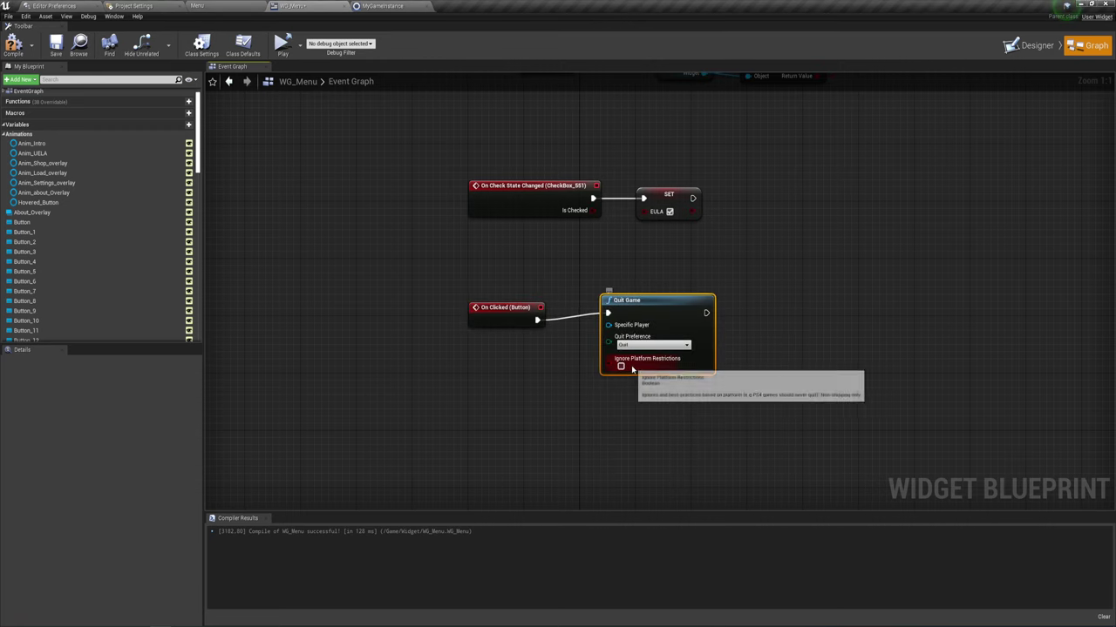
{"action": "right_click_drag", "start_coordinate": [760, 377], "coordinate": [704, 362]}
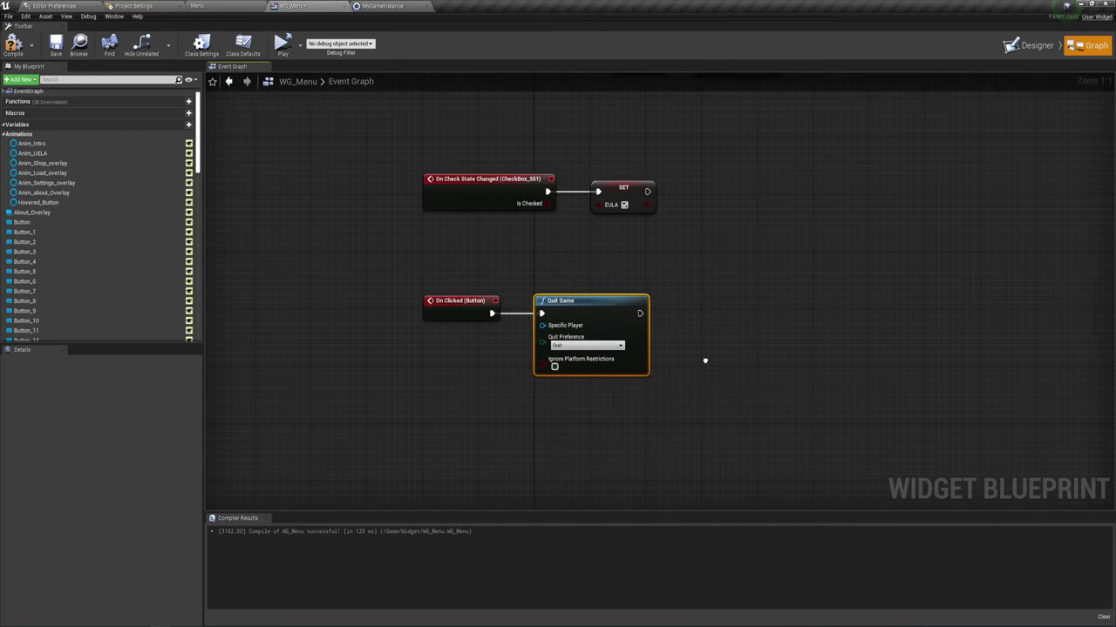
{"action": "left_click", "coordinate": [1033, 46]}
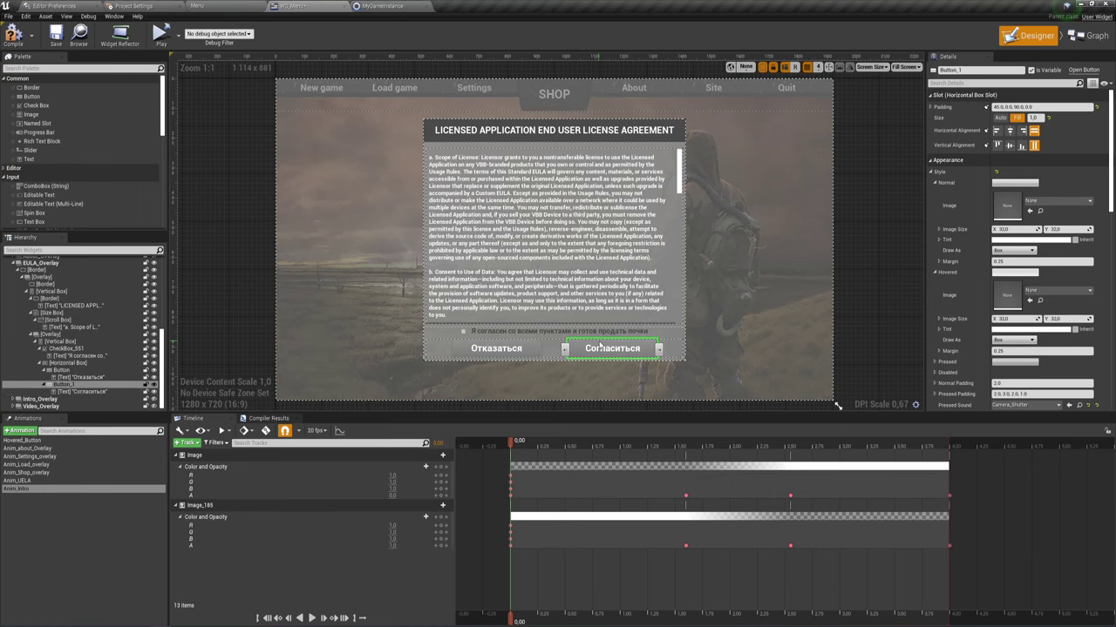
Add an On Clicked event for the Согласиться button (Button_1)
{"action": "left_click", "coordinate": [1079, 39]}
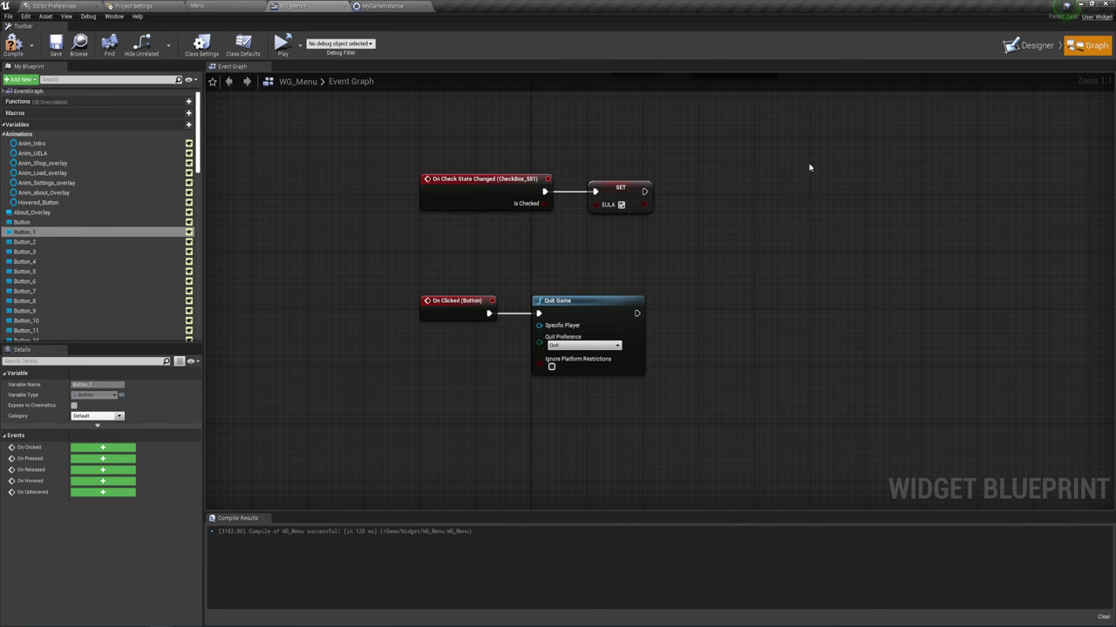
{"action": "left_click", "coordinate": [1033, 45]}
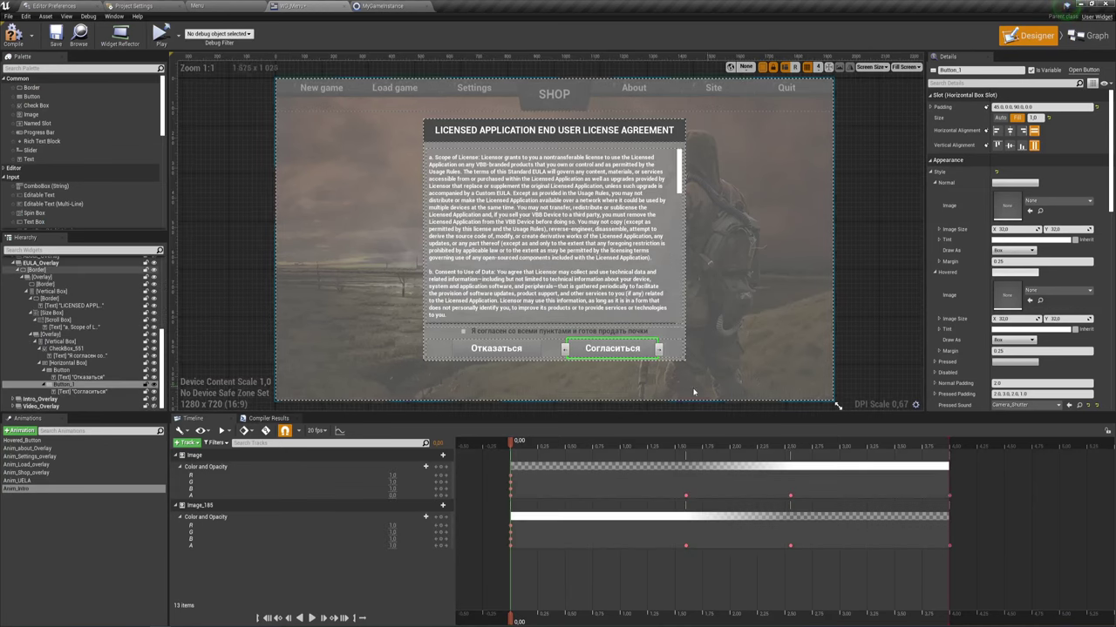
{"action": "scroll", "coordinate": [1029, 299], "scroll_direction": "down", "scroll_amount": 5}
{"action": "scroll", "coordinate": [1030, 297], "scroll_direction": "down", "scroll_amount": 5}
{"action": "scroll", "coordinate": [1030, 294], "scroll_direction": "down", "scroll_amount": 5}
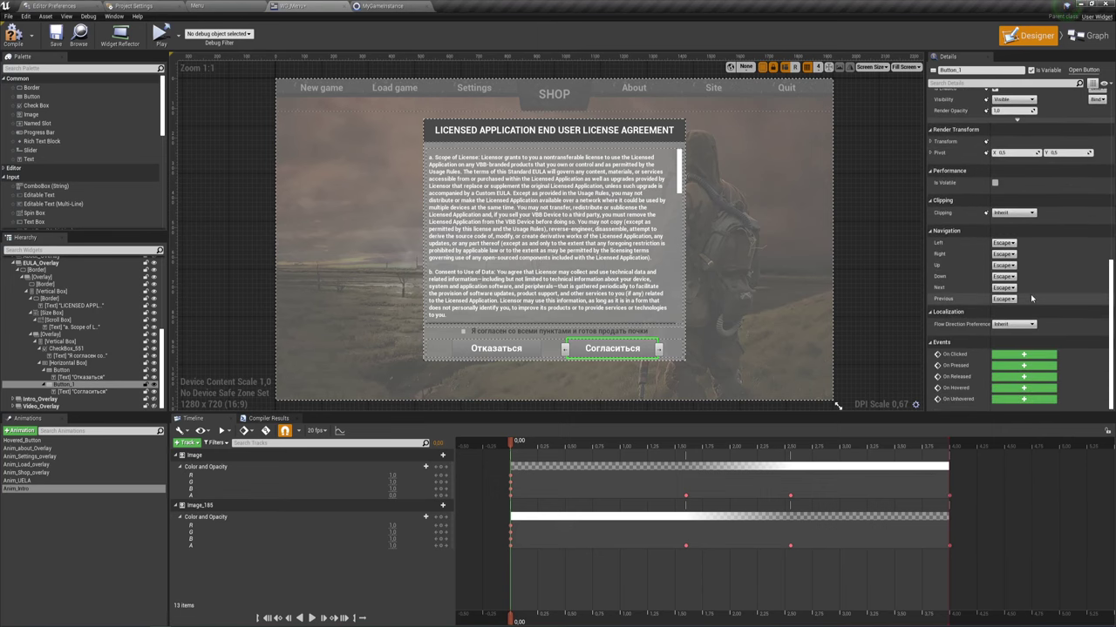
{"action": "left_click", "coordinate": [998, 356]}
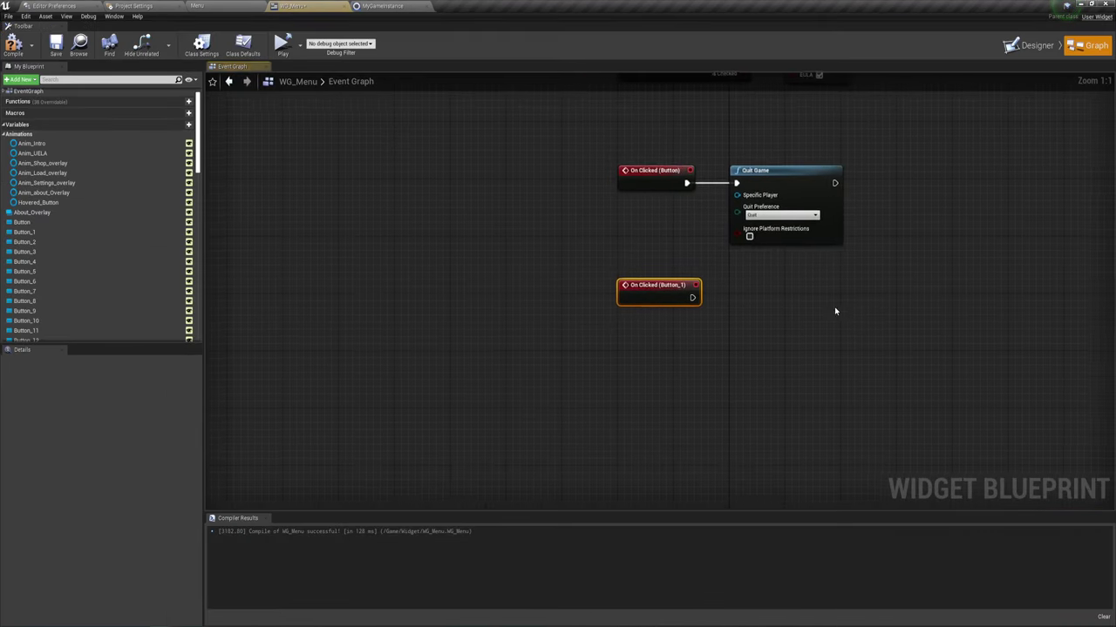
Move the Button_1 On Clicked node to clear space in the Event Graph
{"action": "right_click_drag", "start_coordinate": [624, 241], "coordinate": [598, 177]}
{"action": "left_click_drag", "start_coordinate": [449, 180], "coordinate": [338, 281]}
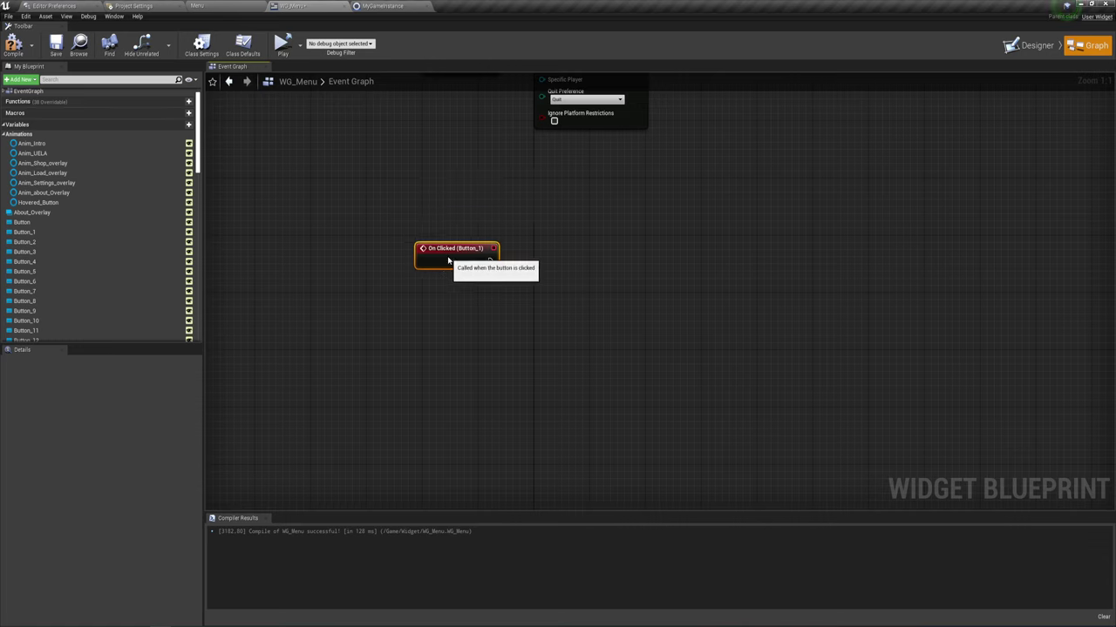
{"action": "right_click_drag", "start_coordinate": [417, 286], "coordinate": [300, 259]}
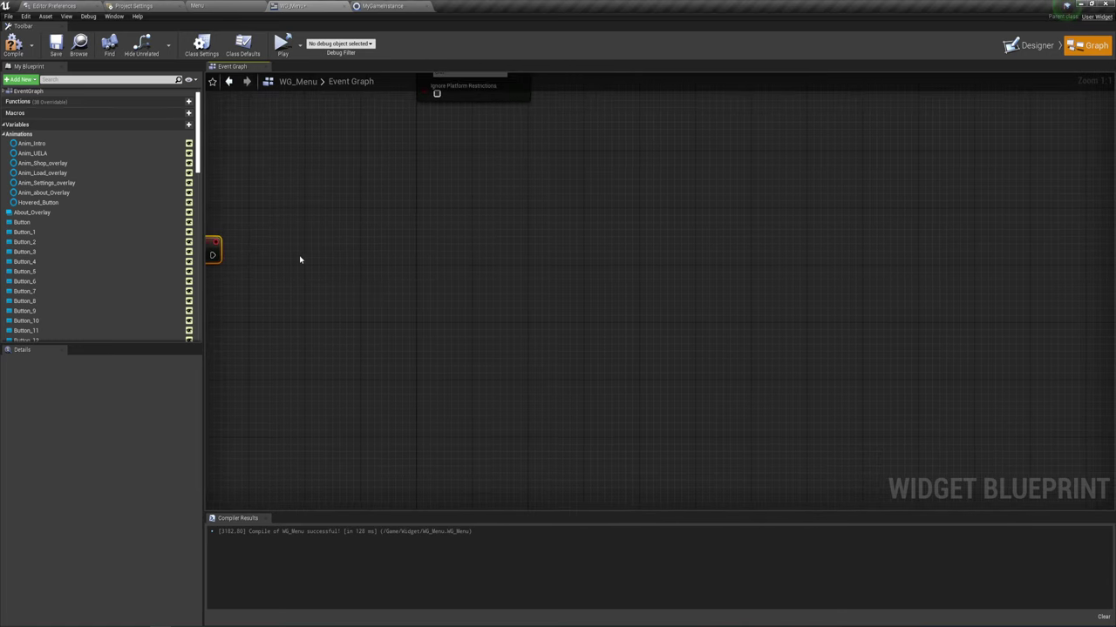
{"action": "left_click_drag", "start_coordinate": [214, 243], "coordinate": [373, 259]}
{"action": "mouse_move", "coordinate": [225, 247]}
{"action": "left_mouse_down"}
{"action": "mouse_move", "coordinate": [453, 262]}
{"action": "mouse_move", "coordinate": [389, 262]}
{"action": "left_mouse_up"}
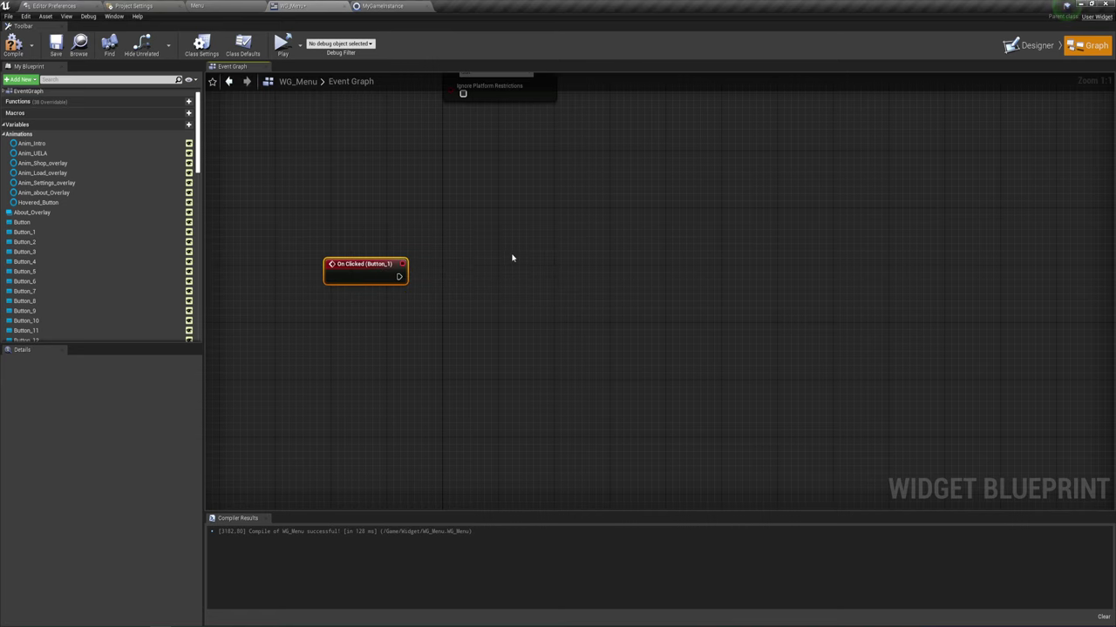
{"action": "right_click_drag", "start_coordinate": [513, 257], "coordinate": [478, 253]}
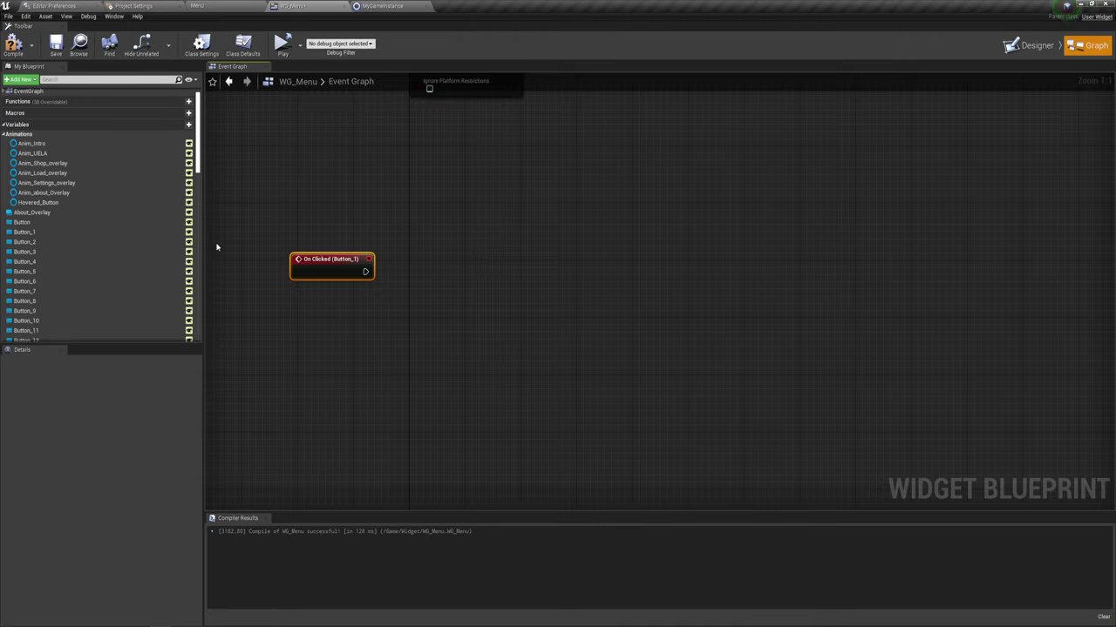
{"action": "scroll", "coordinate": [51, 204], "scroll_direction": "down", "scroll_amount": 5}
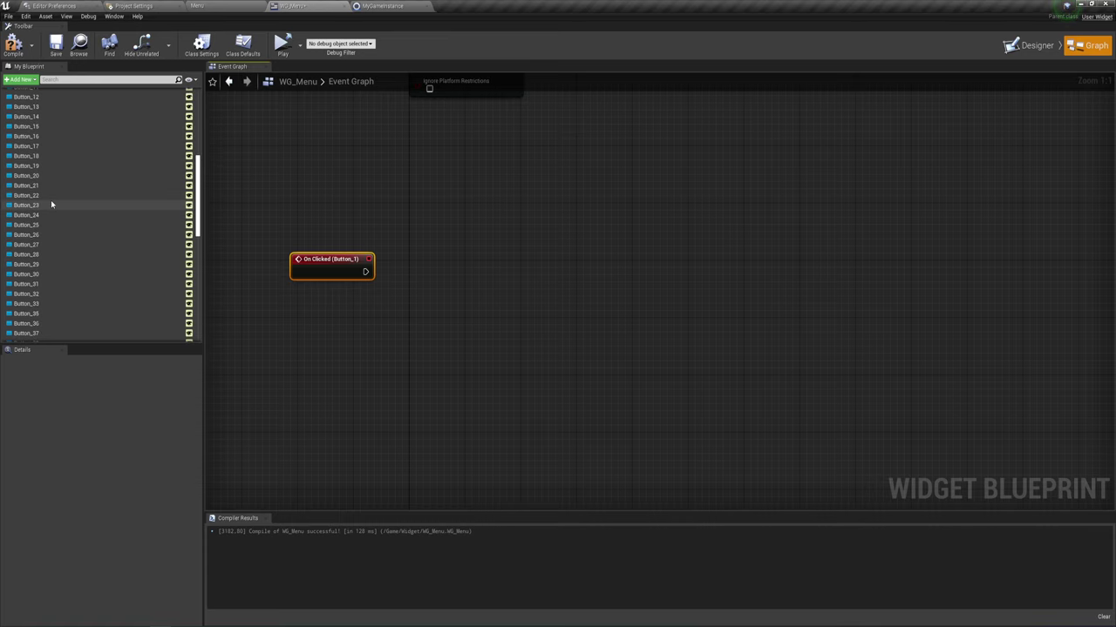
{"action": "scroll", "coordinate": [50, 204], "scroll_direction": "down", "scroll_amount": 3}
{"action": "scroll", "coordinate": [51, 204], "scroll_direction": "down", "scroll_amount": 2}
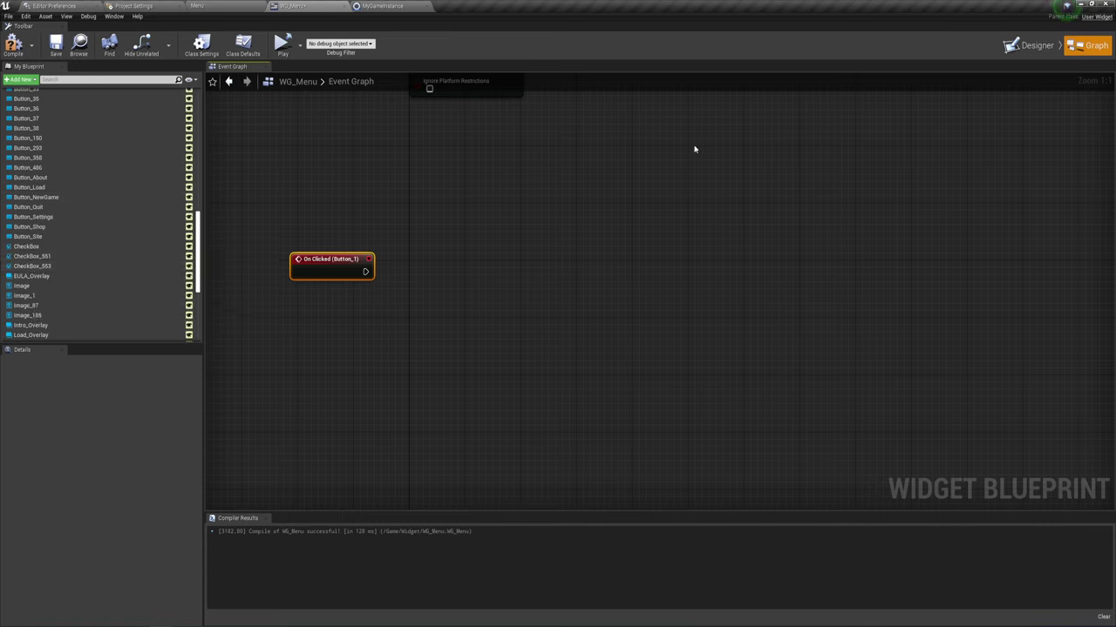
Place a Check Box 551 reference below the Button_1 click event
{"action": "left_click", "coordinate": [1033, 46]}
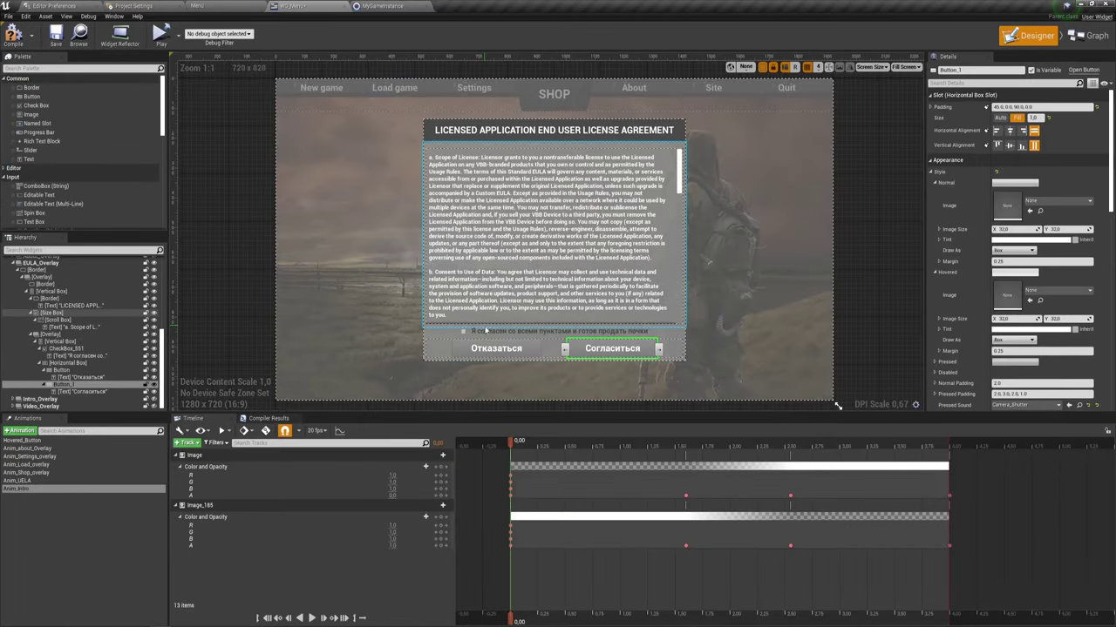
{"action": "left_click", "coordinate": [485, 333]}
{"action": "left_click", "coordinate": [65, 348]}
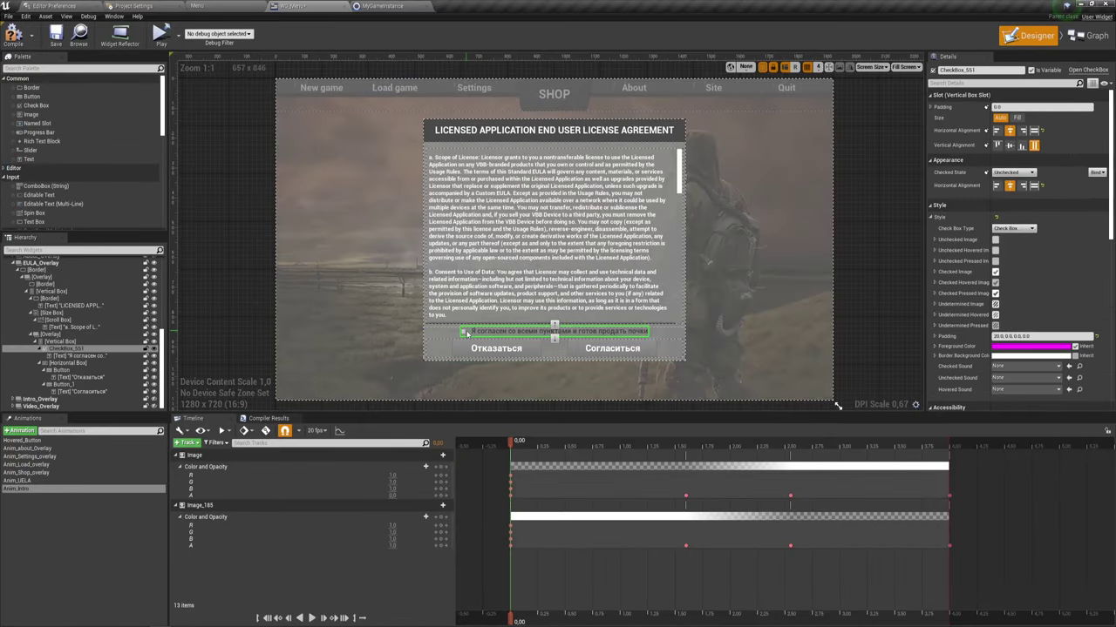
{"action": "left_click", "coordinate": [1097, 36]}
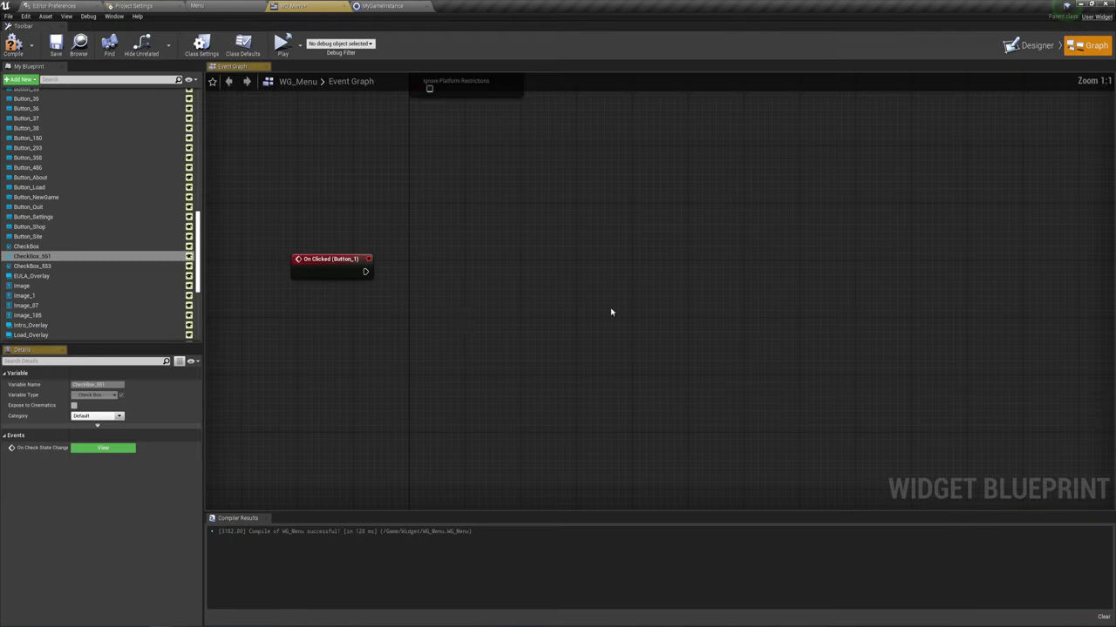
{"action": "left_click_drag", "start_coordinate": [37, 259], "coordinate": [354, 313]}
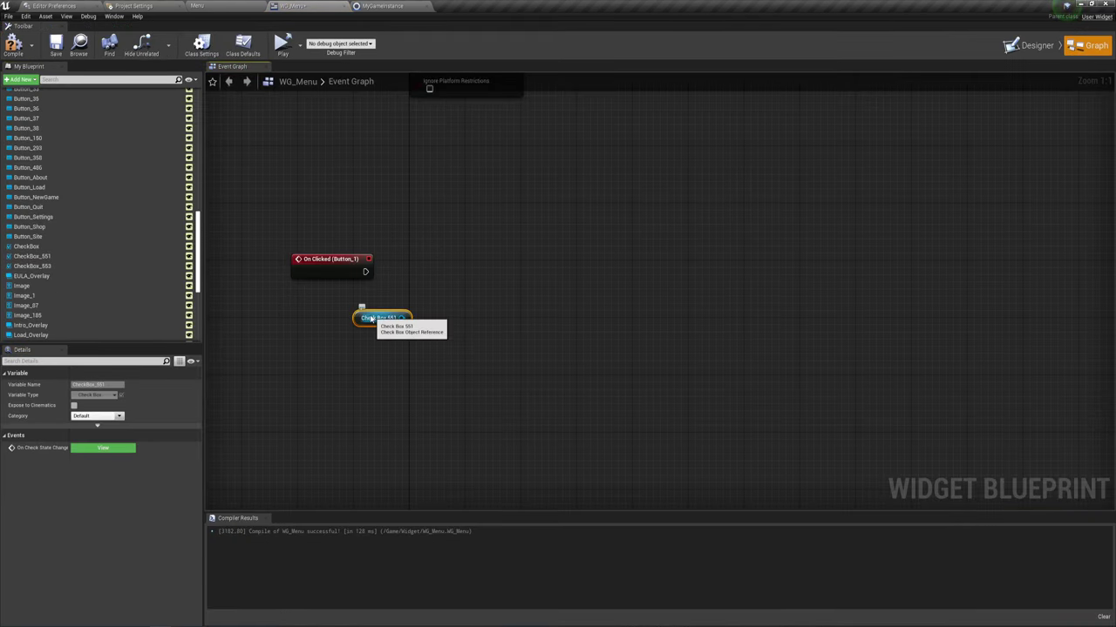
{"action": "left_click_drag", "start_coordinate": [357, 319], "coordinate": [308, 341]}
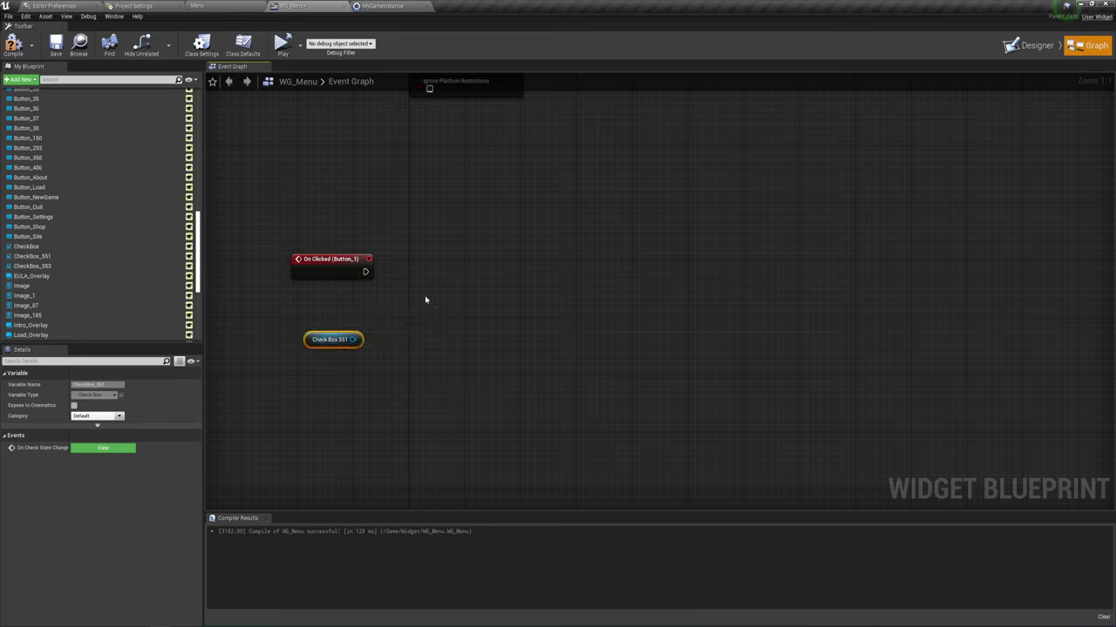
Add a Branch node after the Button_1 On Clicked event
{"action": "left_click_drag", "start_coordinate": [365, 271], "coordinate": [415, 275]}
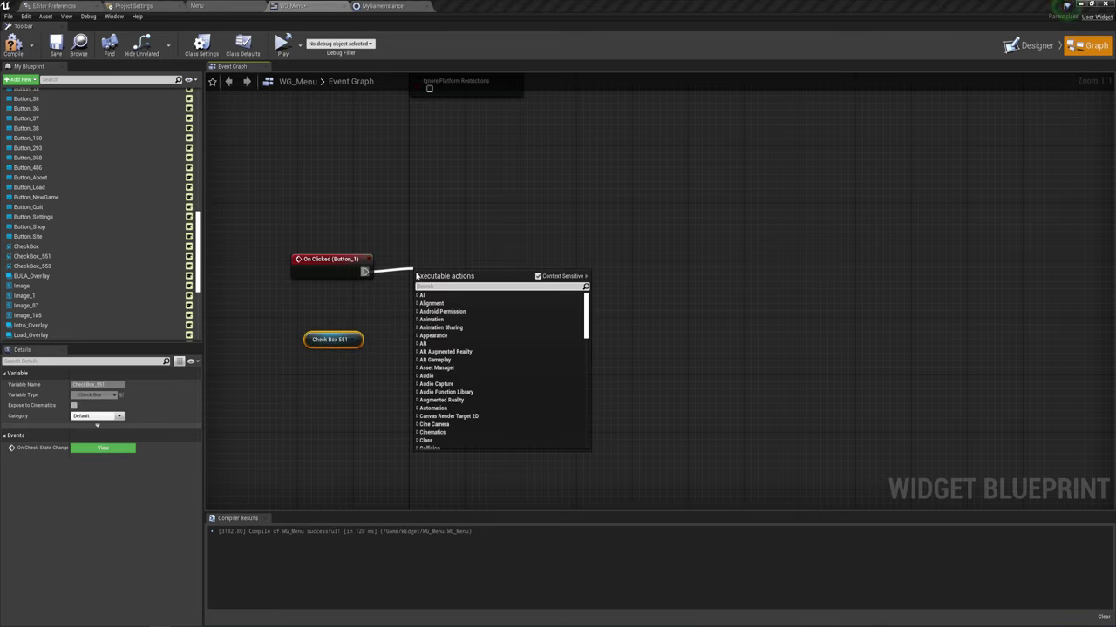
{"action": "type", "text": "bra"}
{"action": "key", "text": "Return"}
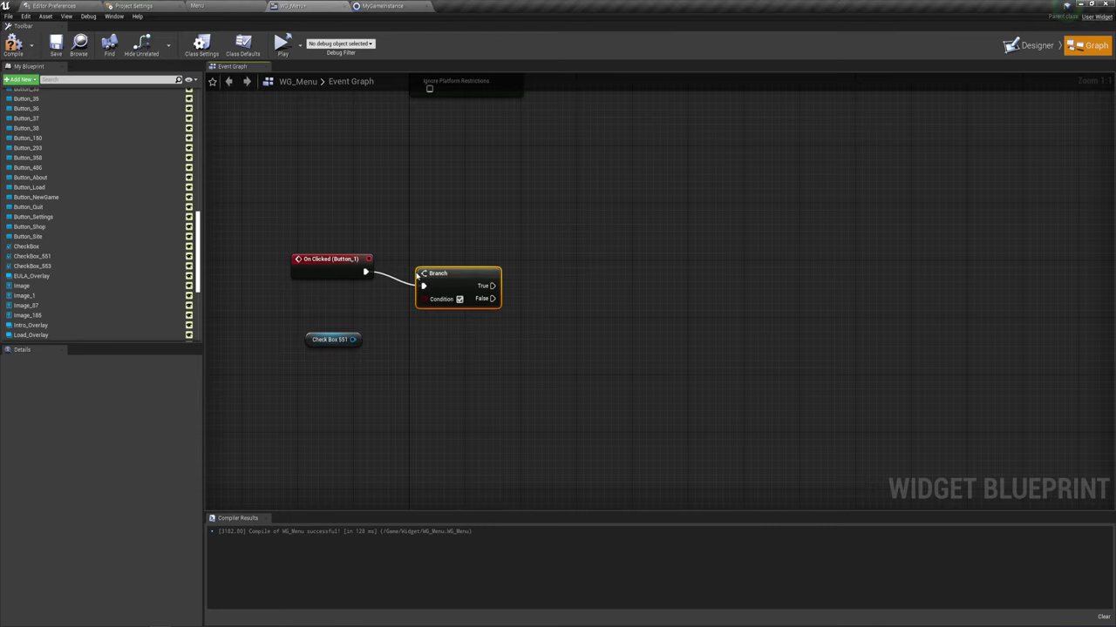
{"action": "left_click_drag", "start_coordinate": [417, 272], "coordinate": [411, 258]}
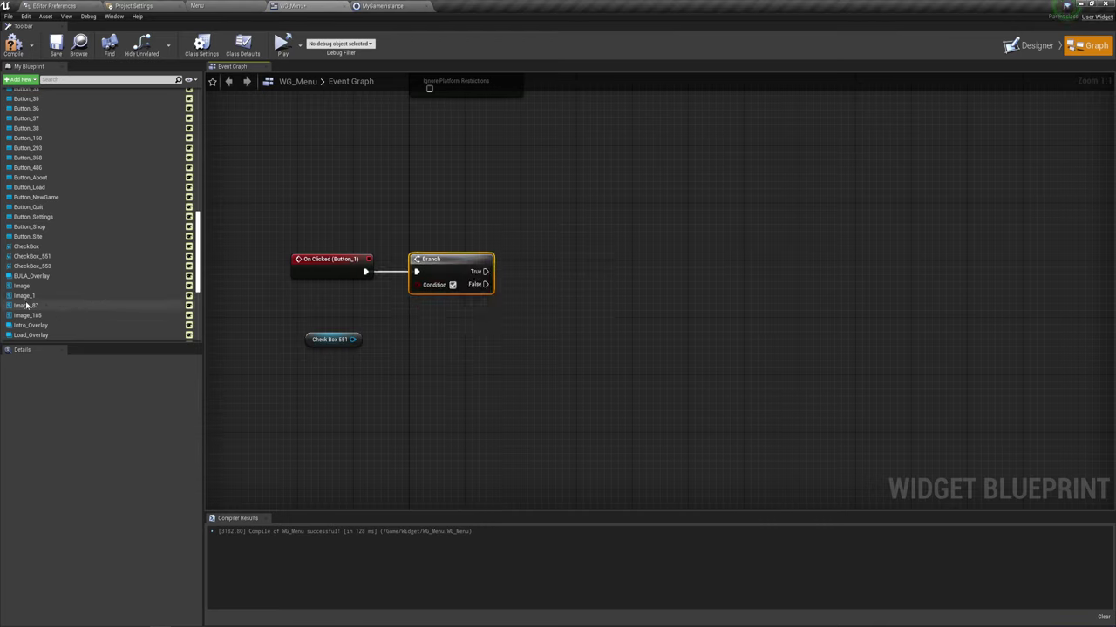
{"action": "right_click_drag", "start_coordinate": [481, 337], "coordinate": [507, 327]}
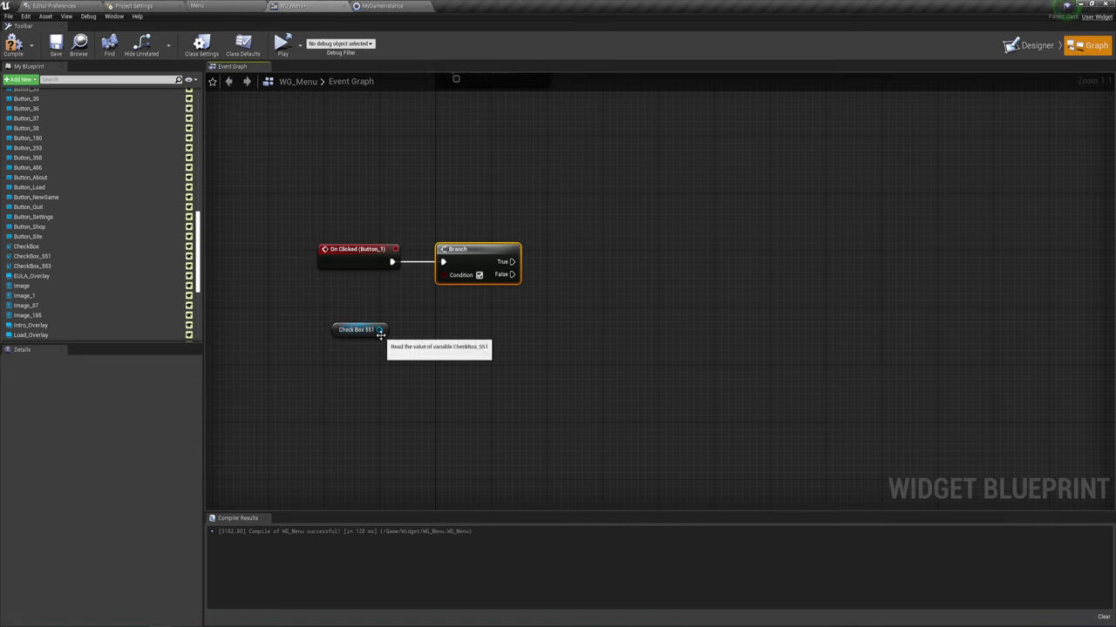
Add Is Checked for Check Box 551 and wire it into the Branch Condition
{"action": "left_click_drag", "start_coordinate": [379, 329], "coordinate": [403, 327]}
{"action": "type", "text": "is"}
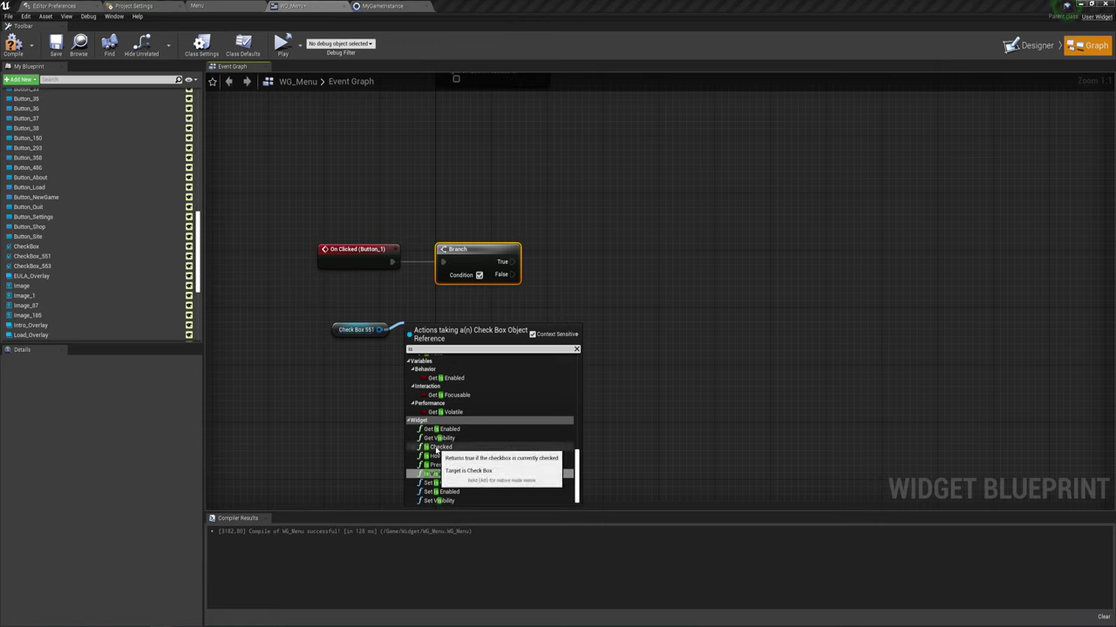
{"action": "left_click", "coordinate": [449, 447]}
{"action": "mouse_move", "coordinate": [456, 309]}
{"action": "left_mouse_down"}
{"action": "mouse_move", "coordinate": [428, 302]}
{"action": "mouse_move", "coordinate": [446, 277]}
{"action": "left_mouse_up"}
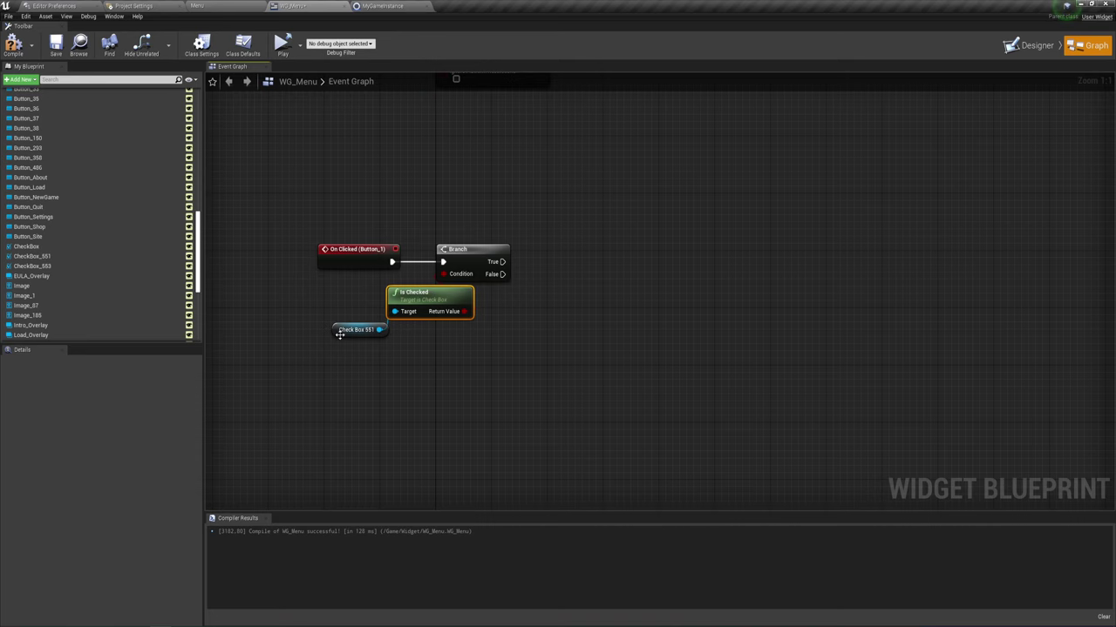
{"action": "left_click_drag", "start_coordinate": [340, 334], "coordinate": [411, 334]}
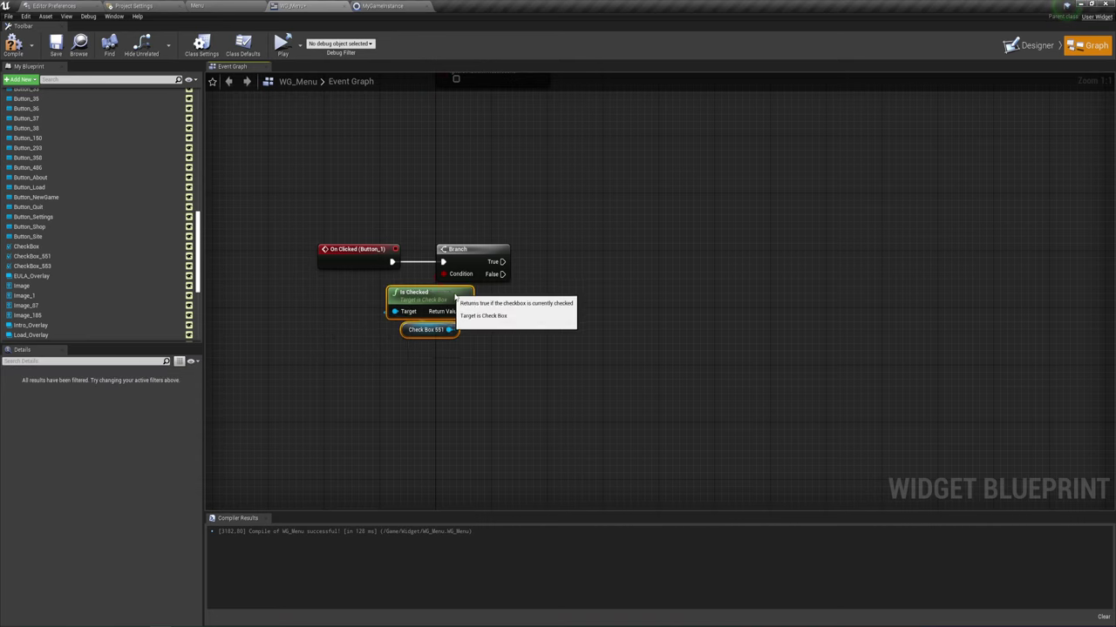
{"action": "right_click_drag", "start_coordinate": [501, 262], "coordinate": [405, 321]}
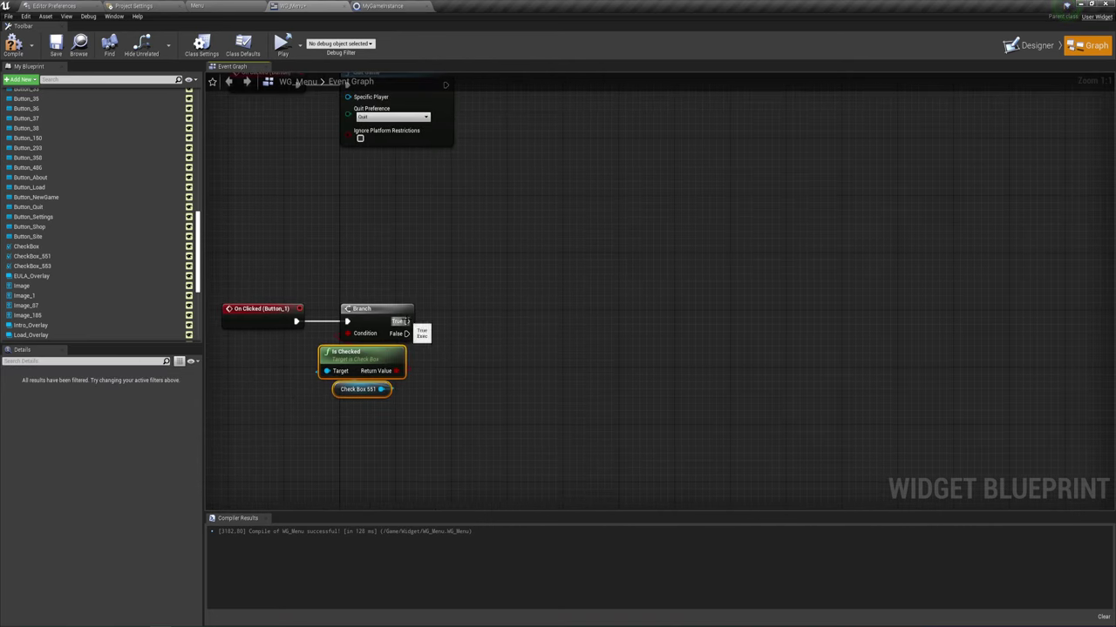
{"action": "left_click_drag", "start_coordinate": [403, 321], "coordinate": [501, 276]}
{"action": "left_click", "coordinate": [471, 288]}
{"action": "left_click_drag", "start_coordinate": [406, 321], "coordinate": [542, 225]}
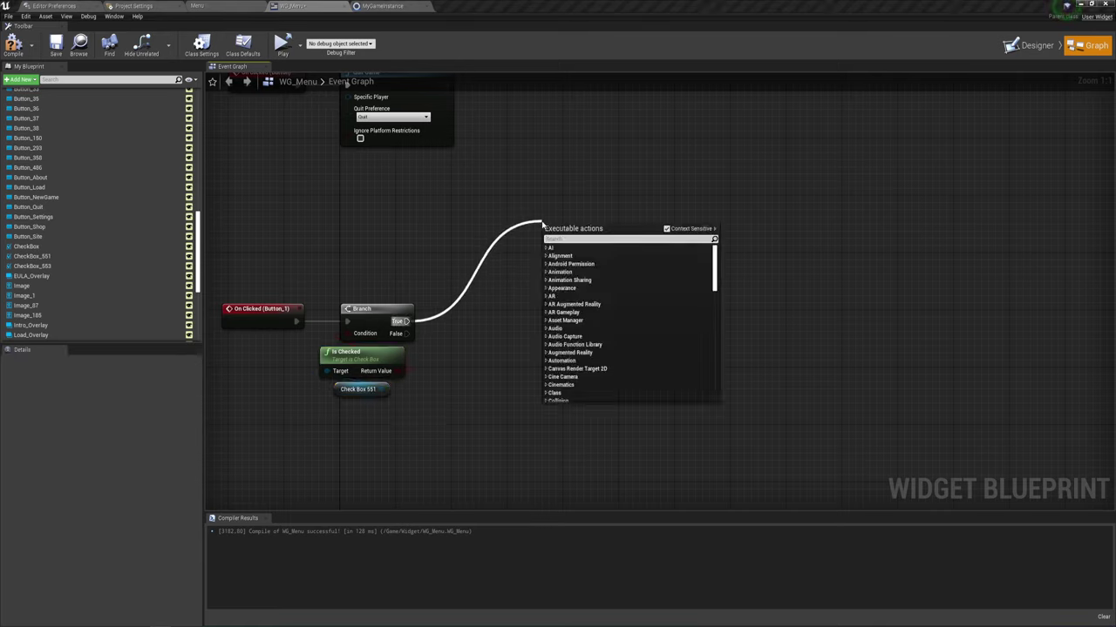
{"action": "left_click", "coordinate": [494, 317]}
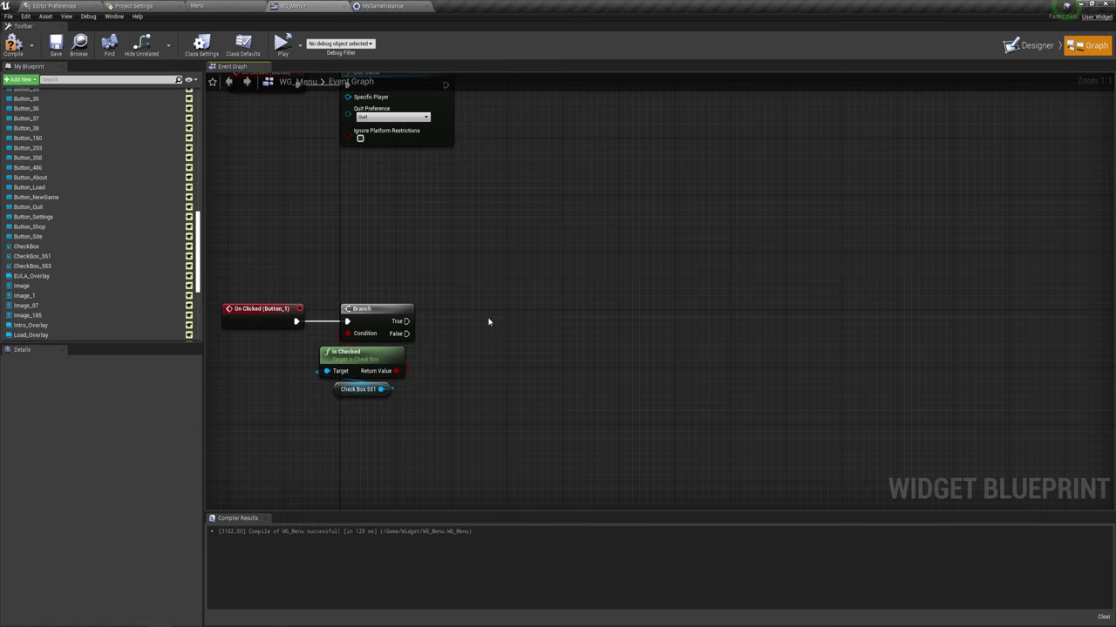
Add Get Game Instance feeding a Cast To MyGameInstance, run from Branch True
{"action": "right_click", "coordinate": [489, 322]}
{"action": "type", "text": "get"}
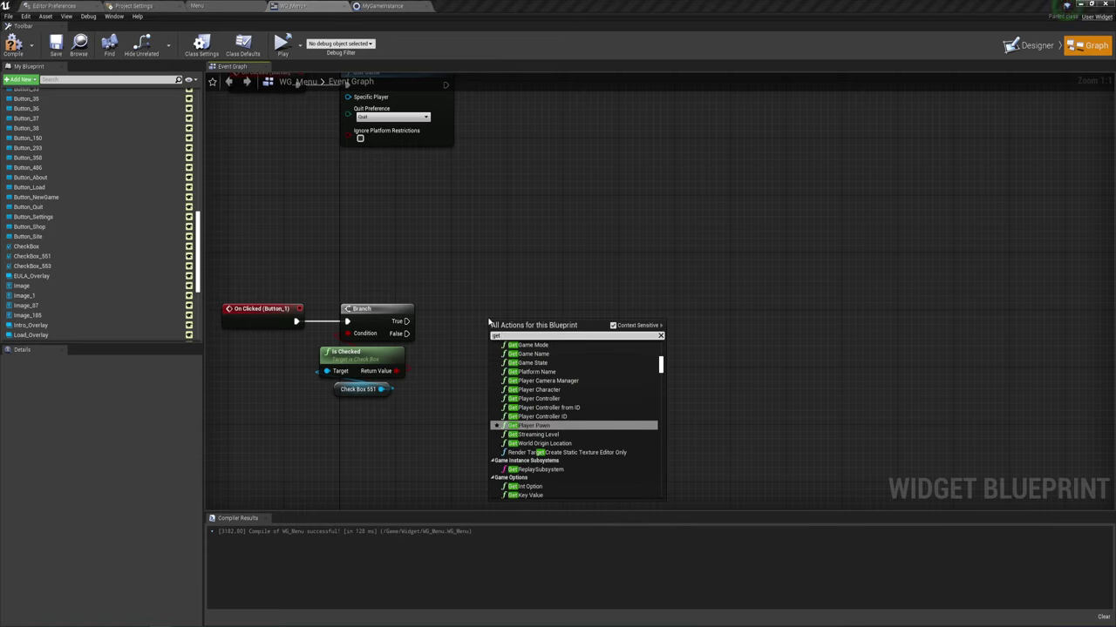
{"action": "type", "text": " game"}
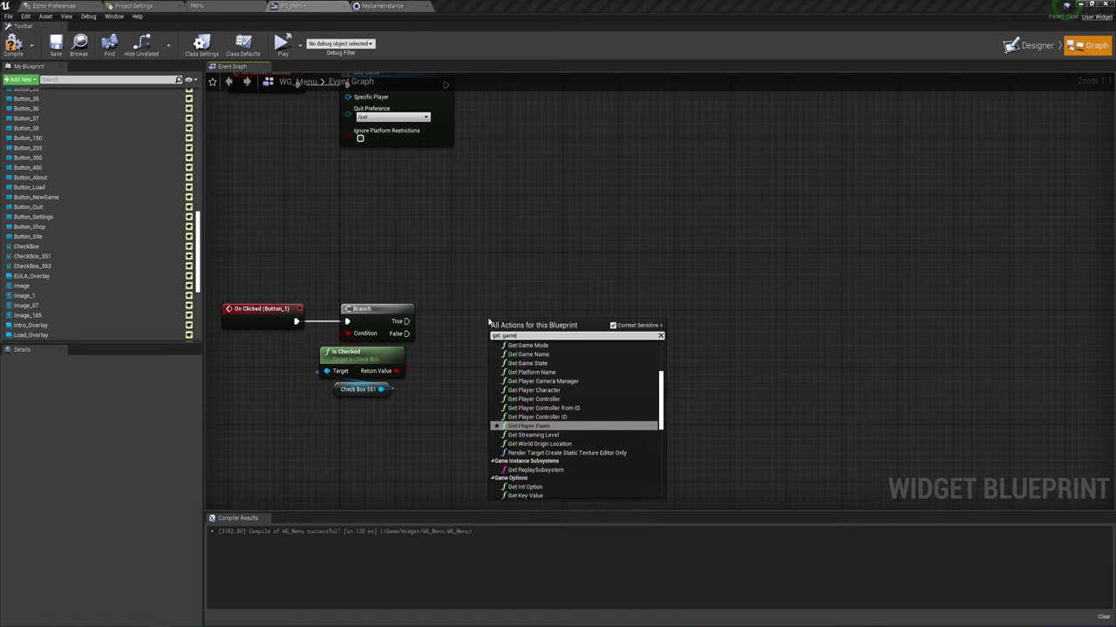
{"action": "type", "text": " i"}
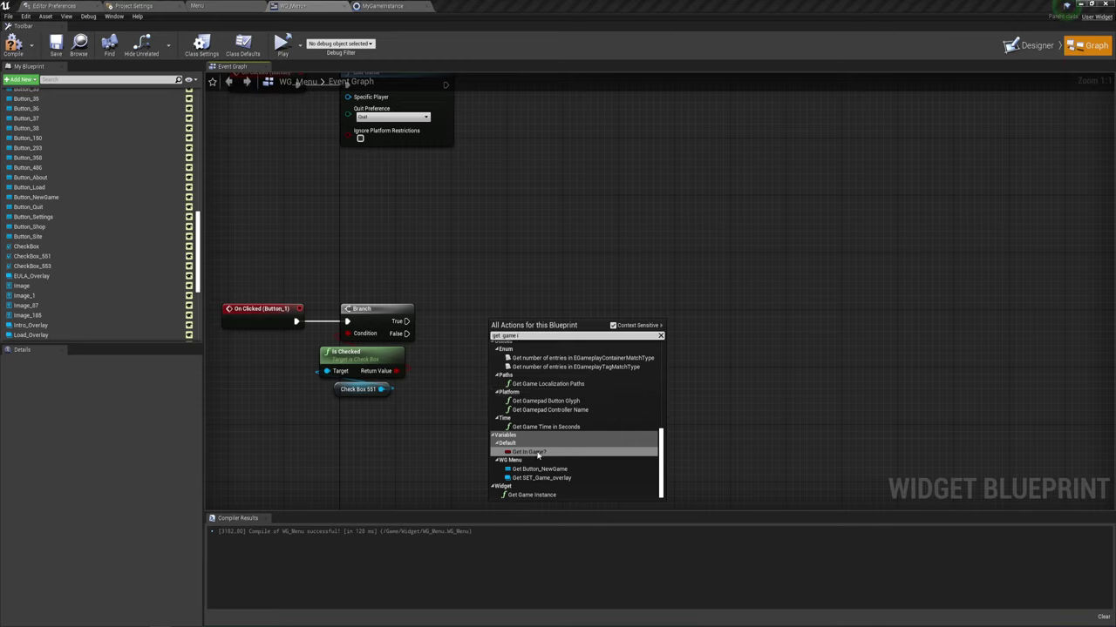
{"action": "left_click", "coordinate": [532, 494]}
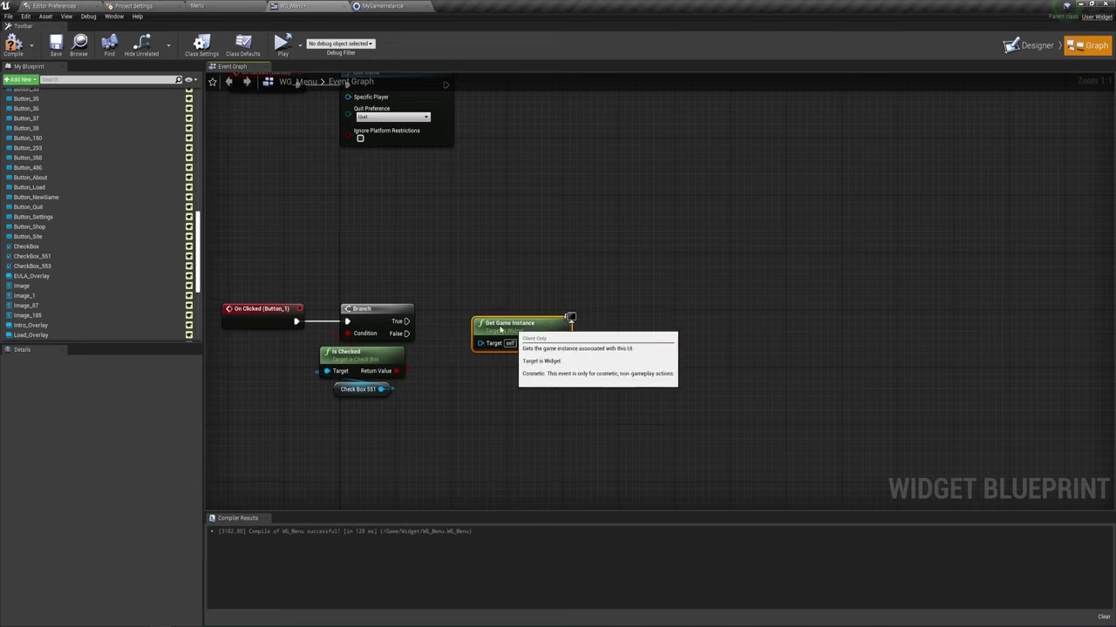
{"action": "mouse_move", "coordinate": [549, 324]}
{"action": "left_mouse_down"}
{"action": "mouse_move", "coordinate": [500, 324]}
{"action": "mouse_move", "coordinate": [508, 246]}
{"action": "left_mouse_up"}
{"action": "type", "text": "cast"}
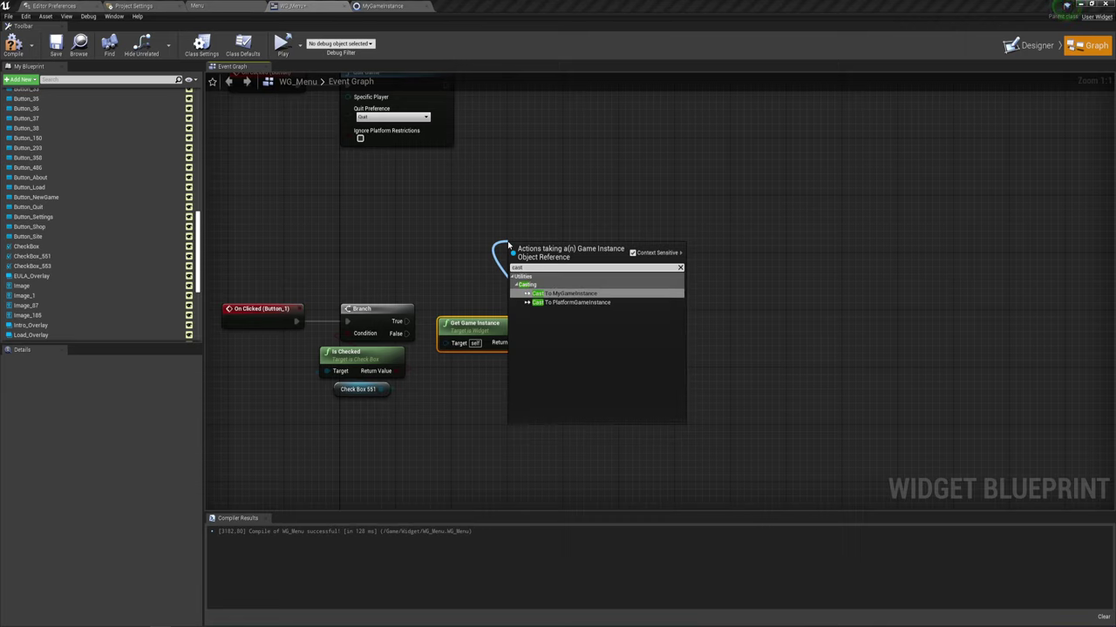
{"action": "left_click", "coordinate": [566, 295]}
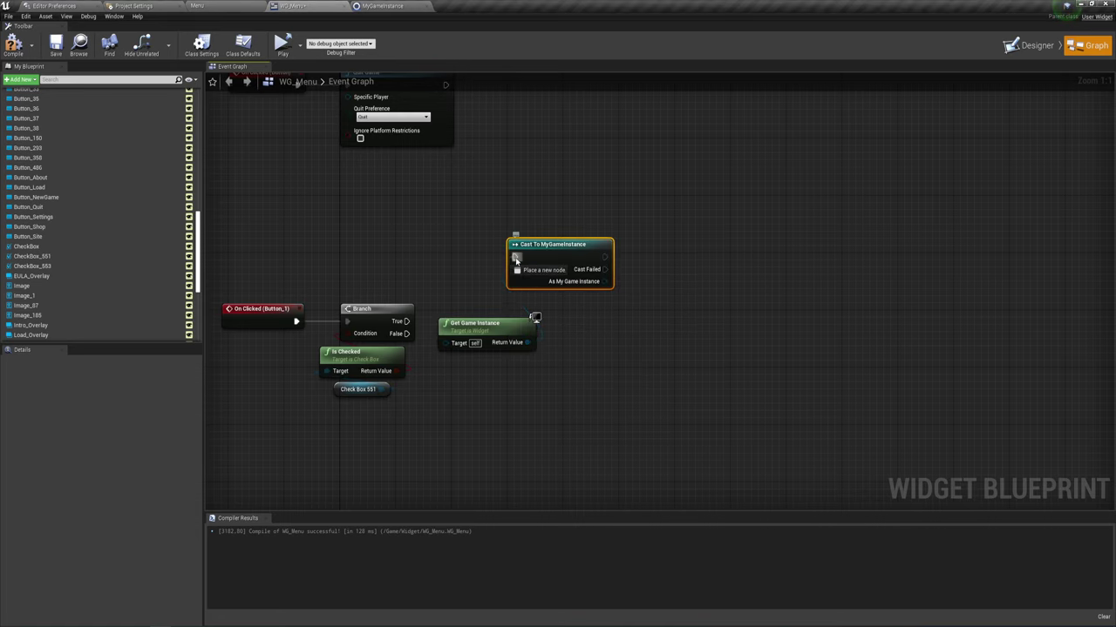
{"action": "left_click_drag", "start_coordinate": [406, 321], "coordinate": [514, 257]}
{"action": "mouse_move", "coordinate": [491, 338]}
{"action": "left_mouse_down"}
{"action": "mouse_move", "coordinate": [497, 310]}
{"action": "mouse_move", "coordinate": [532, 309]}
{"action": "left_mouse_up"}
Pan the graph and try a wire from As My Game Instance without adding a node
{"action": "right_click_drag", "start_coordinate": [680, 327], "coordinate": [613, 338]}
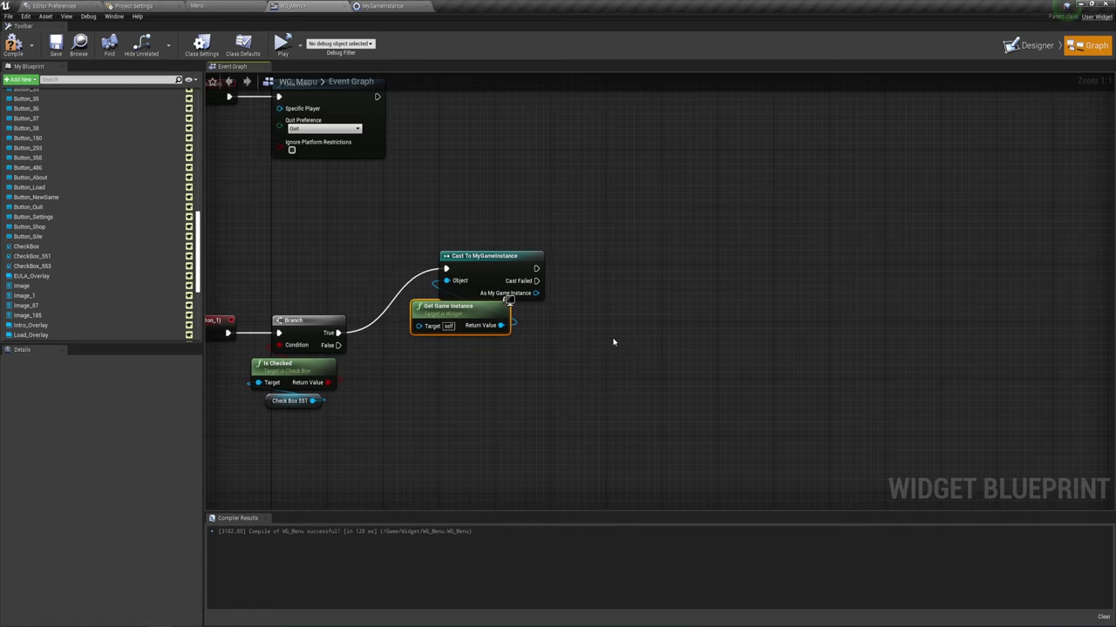
{"action": "right_click_drag", "start_coordinate": [582, 344], "coordinate": [474, 295]}
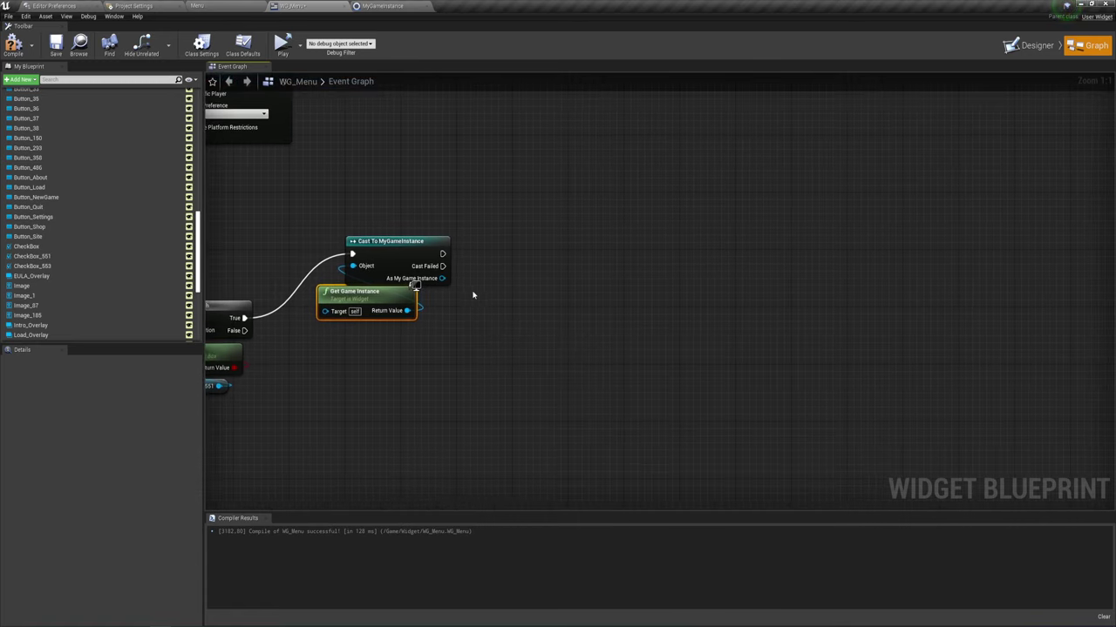
{"action": "left_click_drag", "start_coordinate": [447, 285], "coordinate": [617, 289]}
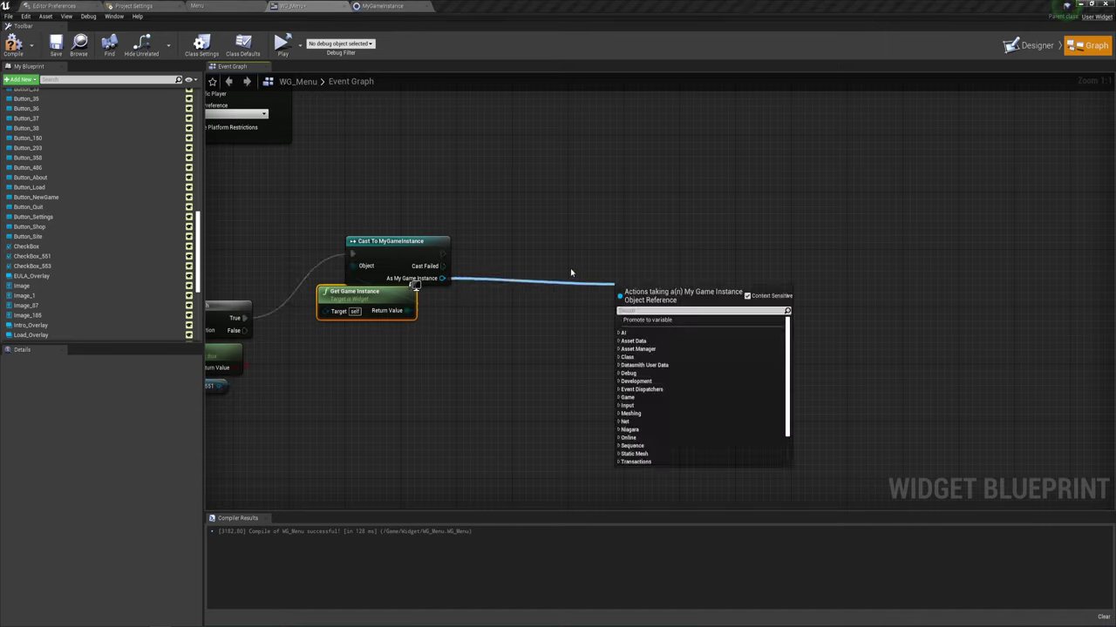
{"action": "left_click", "coordinate": [527, 242]}
{"action": "left_click_drag", "start_coordinate": [442, 278], "coordinate": [707, 285]}
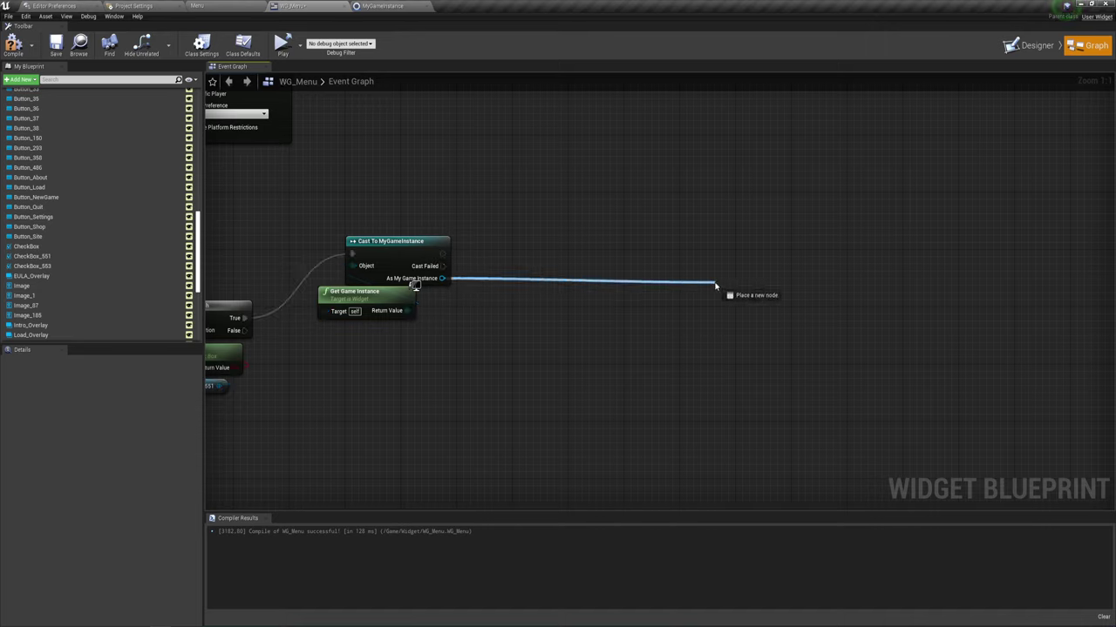
{"action": "left_click", "coordinate": [514, 292]}
{"action": "right_click_drag", "start_coordinate": [543, 319], "coordinate": [570, 270]}
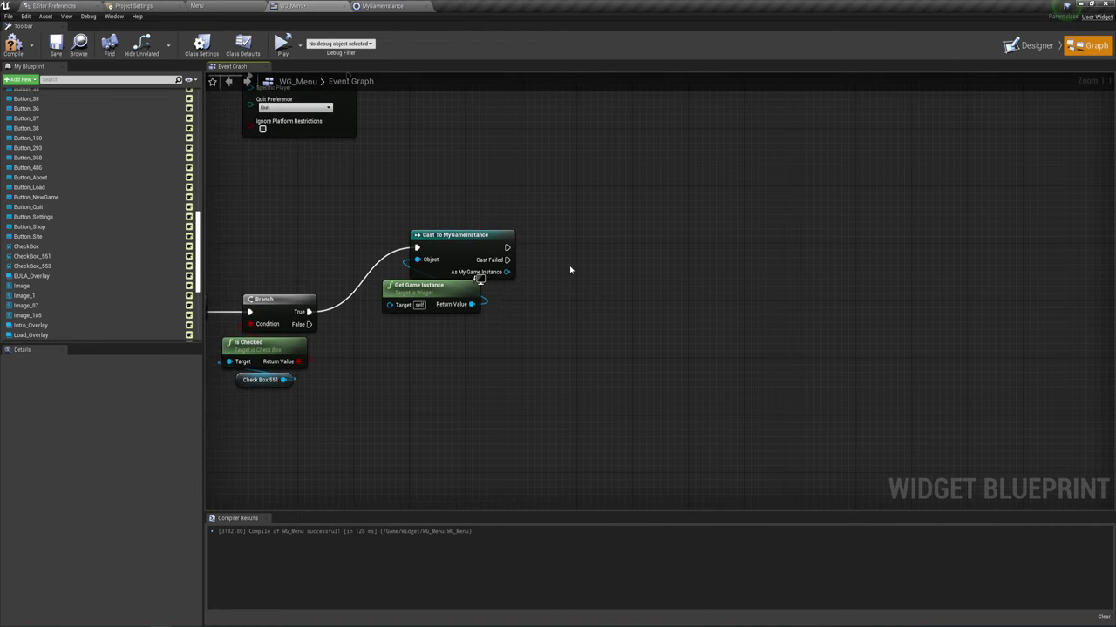
Open MyGameInstance and inspect the HP_Character, HP_Hunger and Transform_Character variables
{"action": "left_click", "coordinate": [400, 9]}
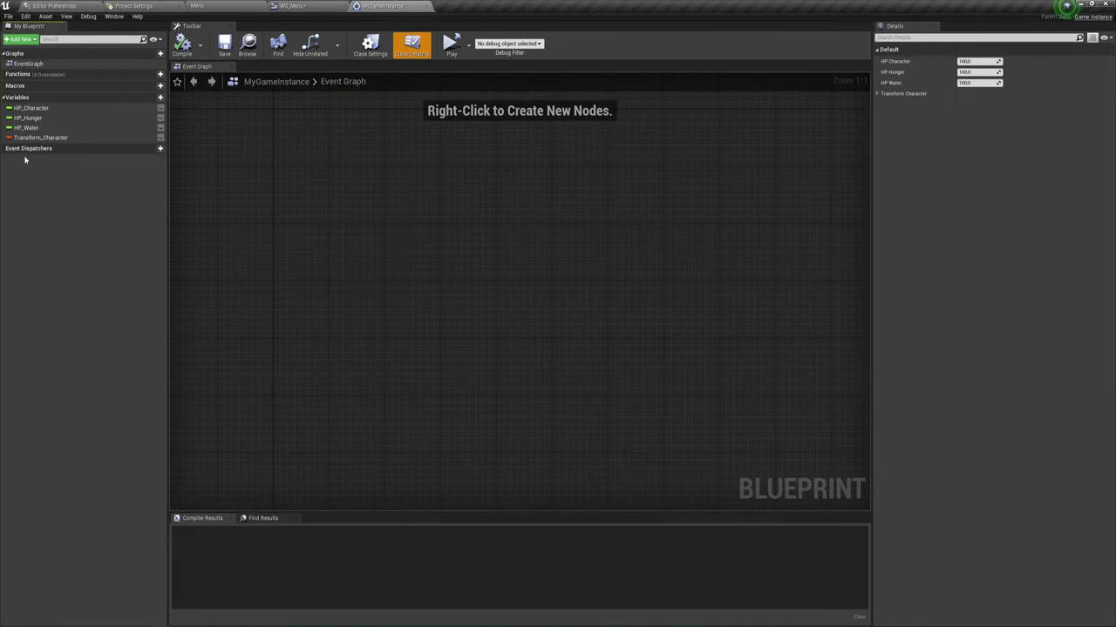
{"action": "left_click", "coordinate": [39, 108]}
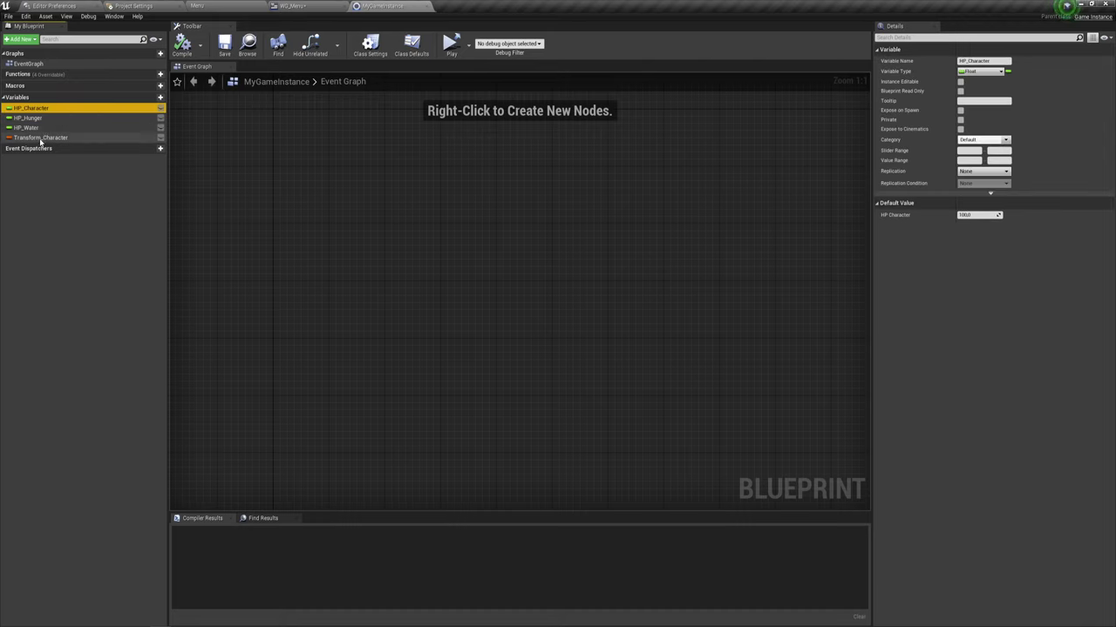
{"action": "right_click", "coordinate": [40, 139]}
{"action": "right_click", "coordinate": [35, 109]}
{"action": "key", "text": "Escape"}
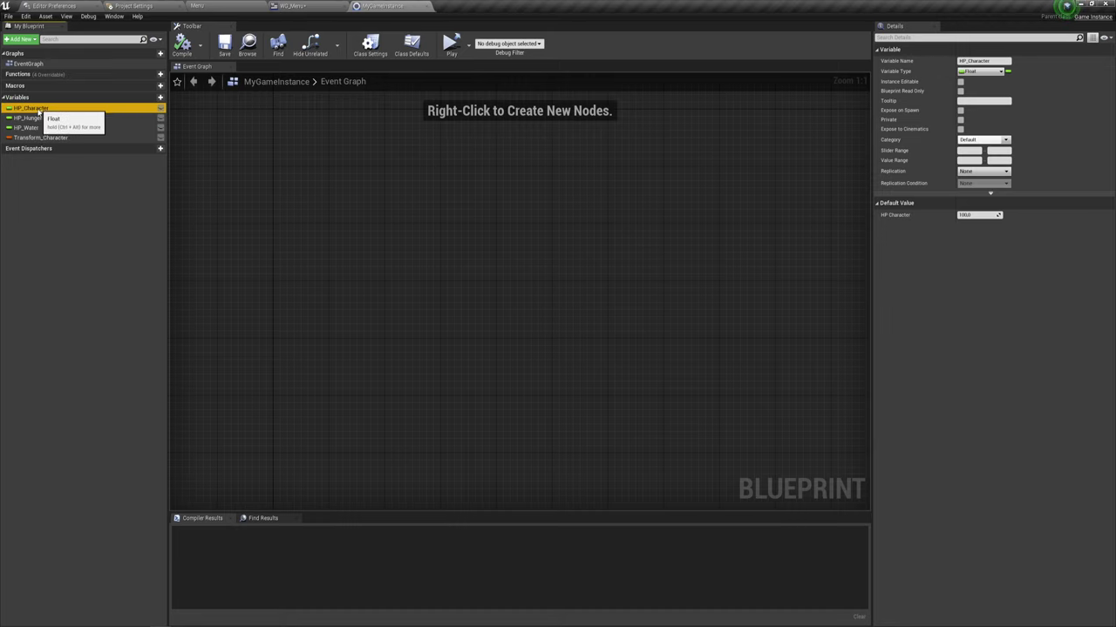
{"action": "left_click", "coordinate": [33, 118]}
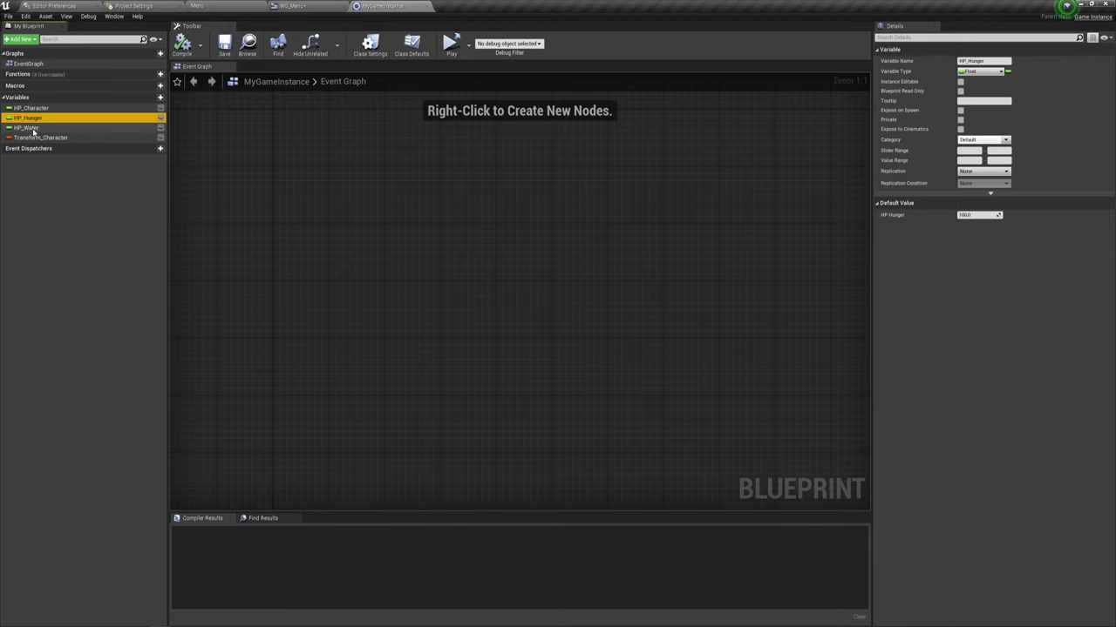
{"action": "left_click", "coordinate": [42, 137]}
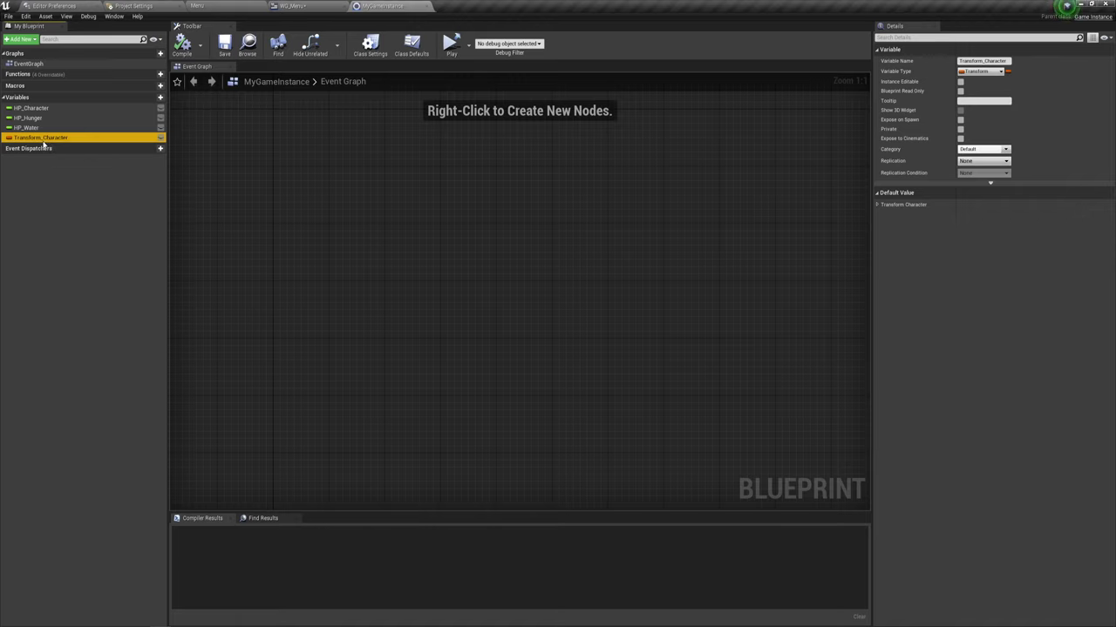
{"action": "left_click", "coordinate": [106, 251]}
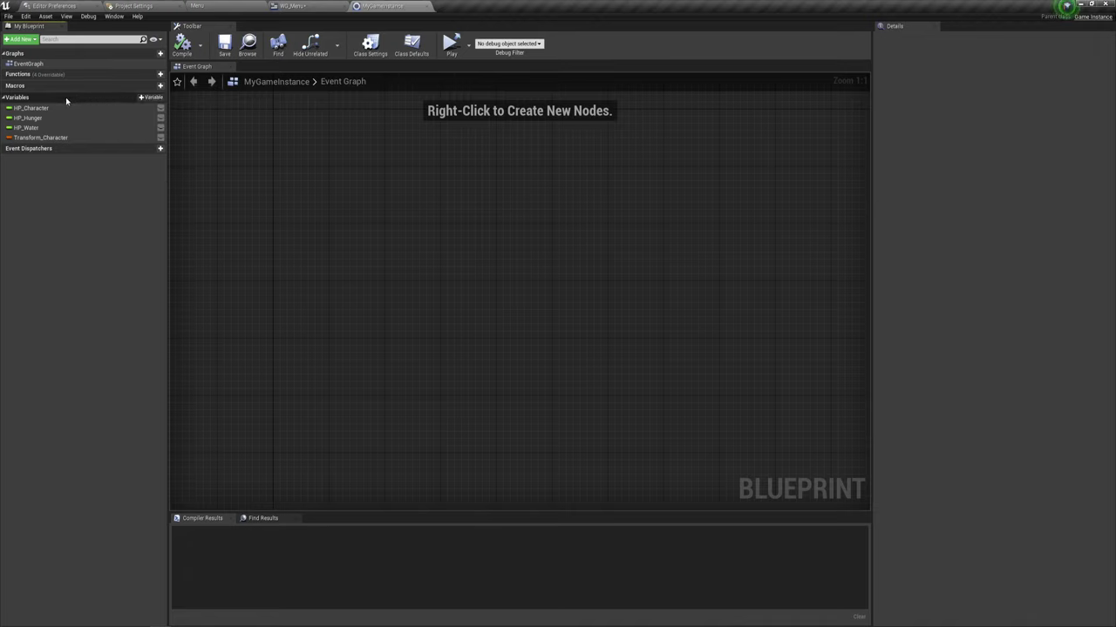
Add a new Boolean variable named EULA_inst in My Blueprint
{"action": "left_click", "coordinate": [155, 98]}
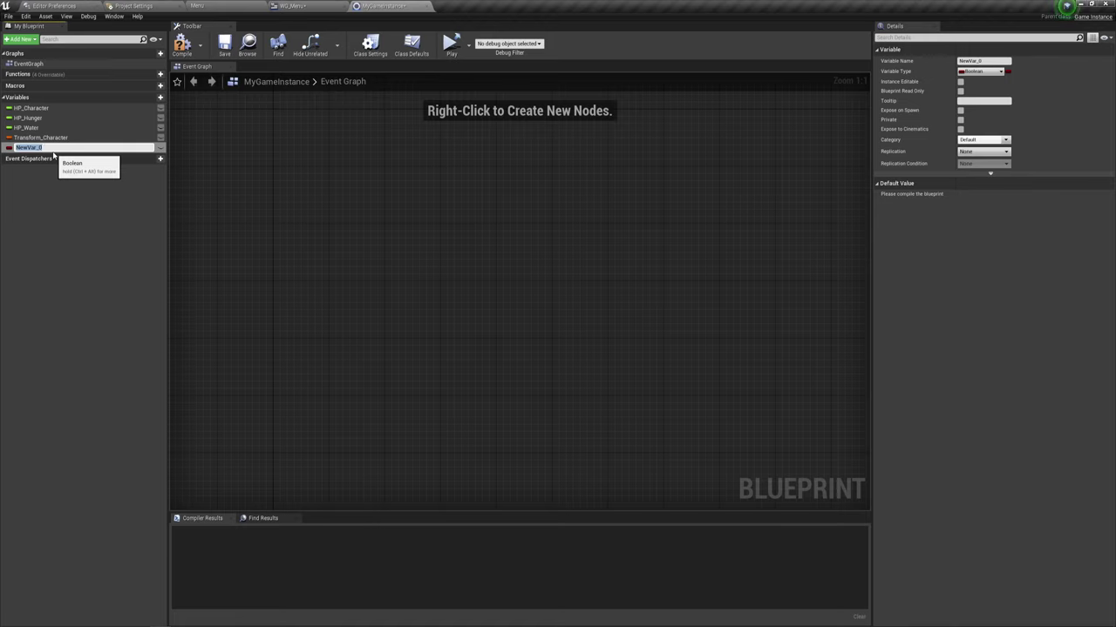
{"action": "type", "text": "UE"}
{"action": "type", "text": "LA"}
{"action": "key", "text": "BackSpace"}
{"action": "key", "text": "BackSpace"}
{"action": "key", "text": "BackSpace"}
{"action": "key", "text": "BackSpace"}
{"action": "type", "text": "EULA"}
{"action": "key", "text": "Return"}
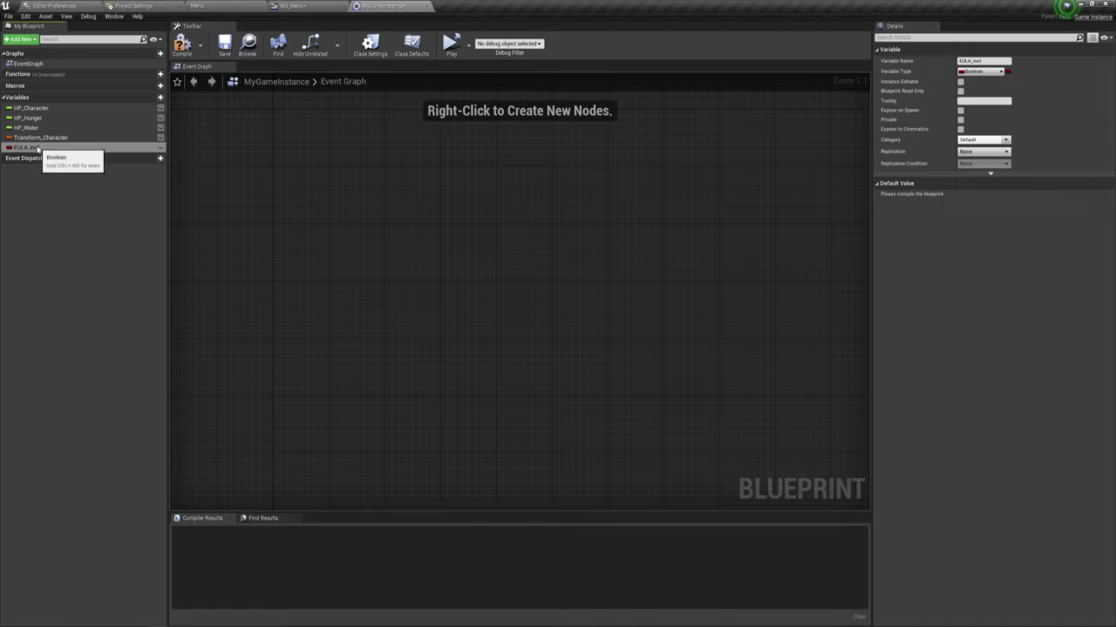
Delete the newly added EULA_inst variable again
{"action": "left_click", "coordinate": [36, 171]}
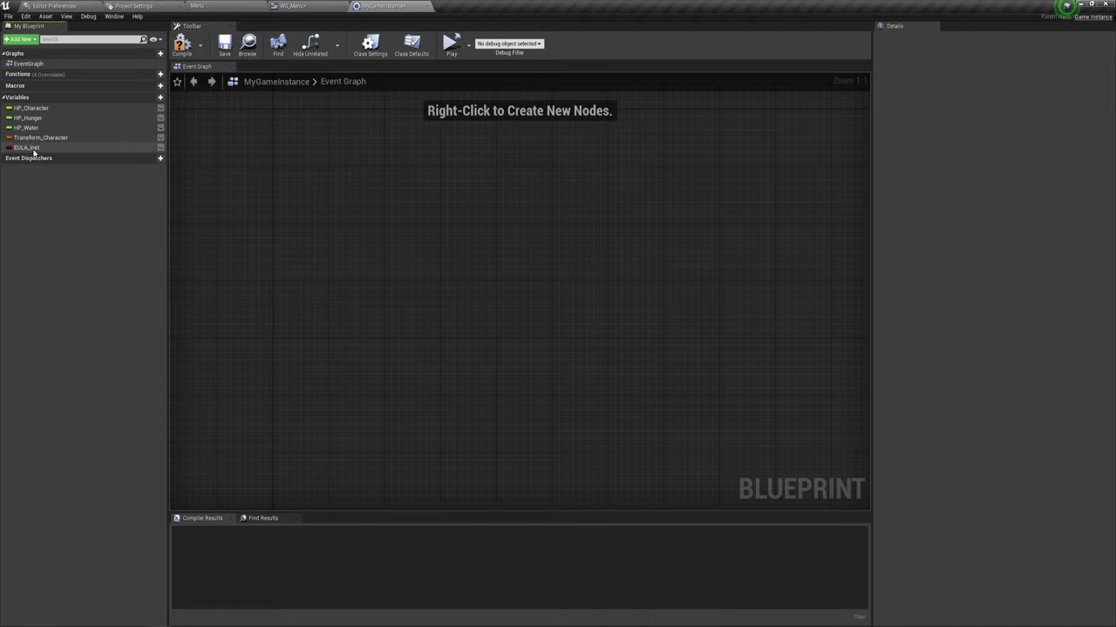
{"action": "left_click", "coordinate": [35, 148]}
{"action": "key", "text": "Delete"}
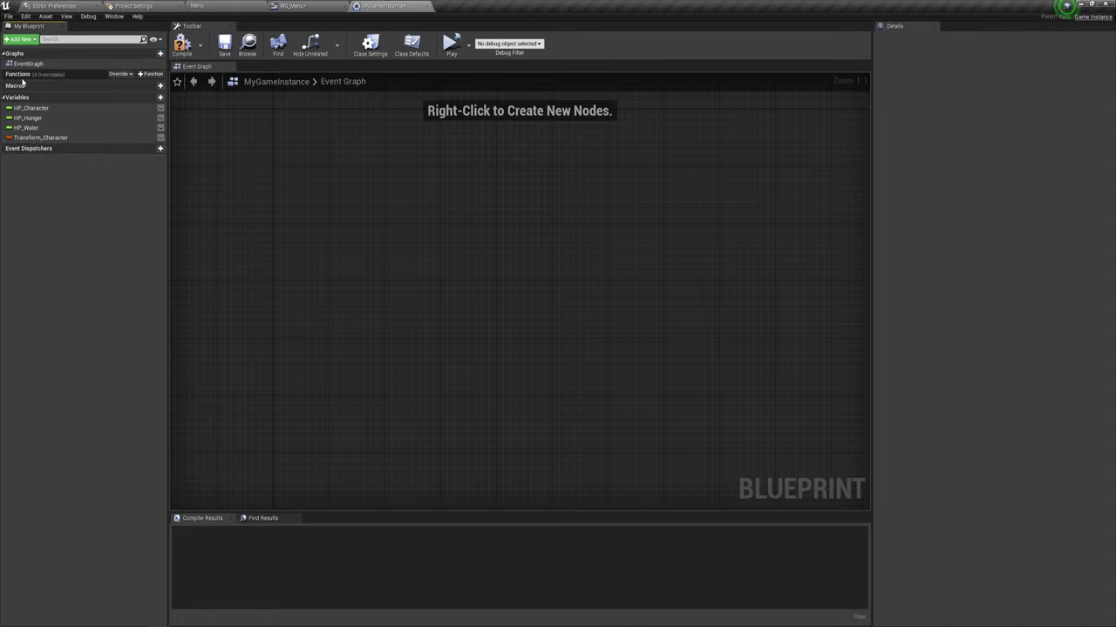
Create a new function named SaveEULA in MyGameInstance
{"action": "left_click", "coordinate": [153, 74]}
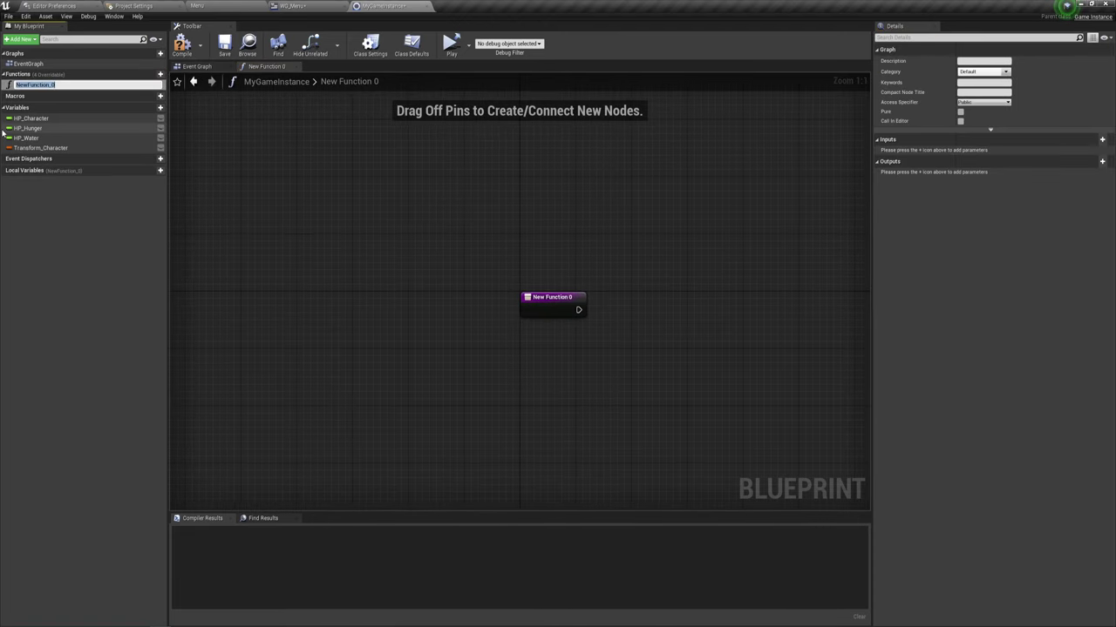
{"action": "type", "text": "Save"}
{"action": "type", "text": "Ga"}
{"action": "key", "text": "Return"}
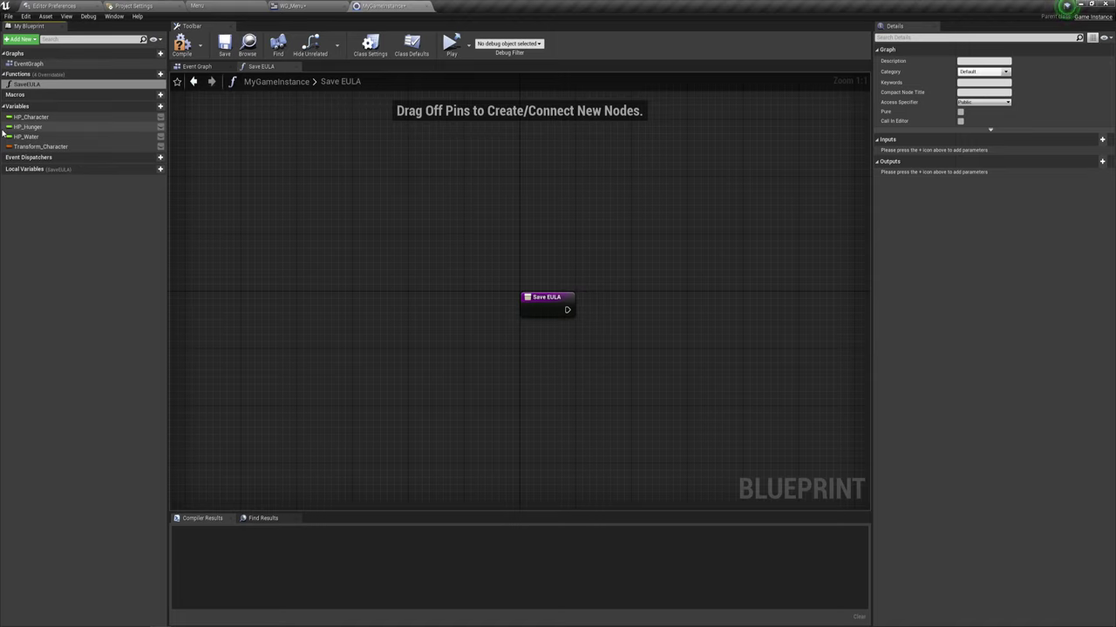
{"action": "right_click_drag", "start_coordinate": [535, 415], "coordinate": [320, 366]}
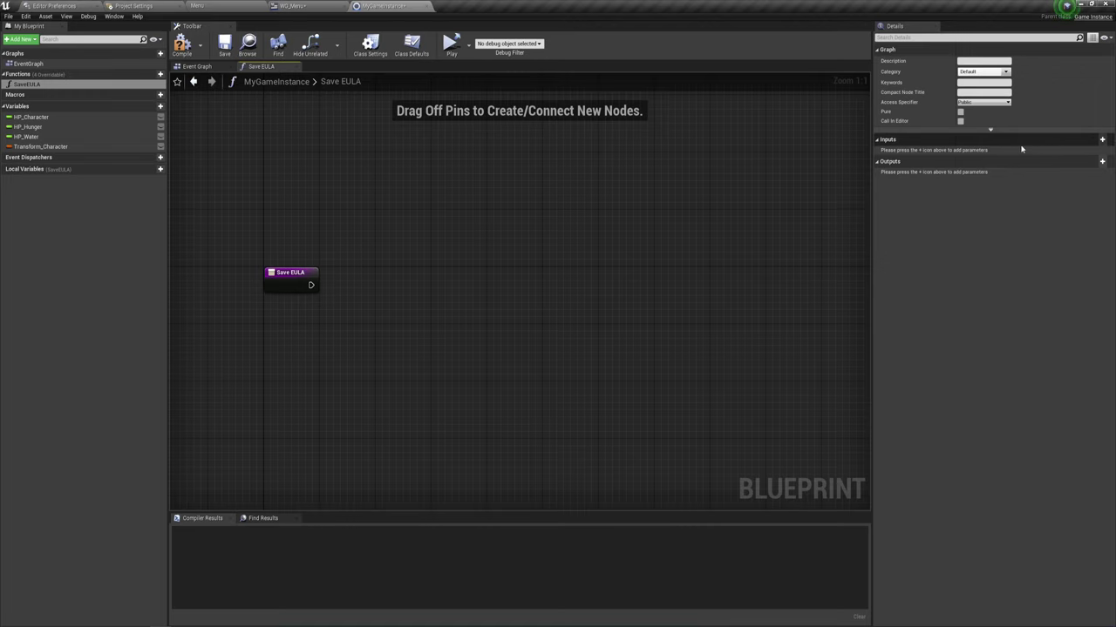
Give SaveEULA a Boolean input named EULA, then return to the Menu level
{"action": "left_click", "coordinate": [1101, 139]}
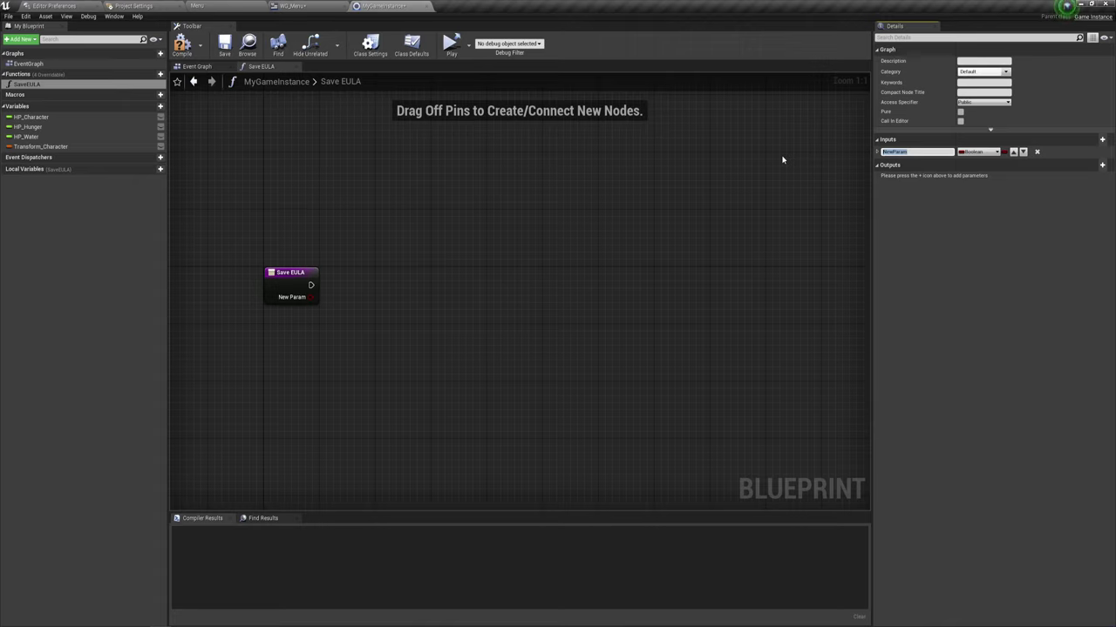
{"action": "type", "text": "EULA"}
{"action": "key", "text": "Return"}
{"action": "right_click_drag", "start_coordinate": [474, 304], "coordinate": [453, 280]}
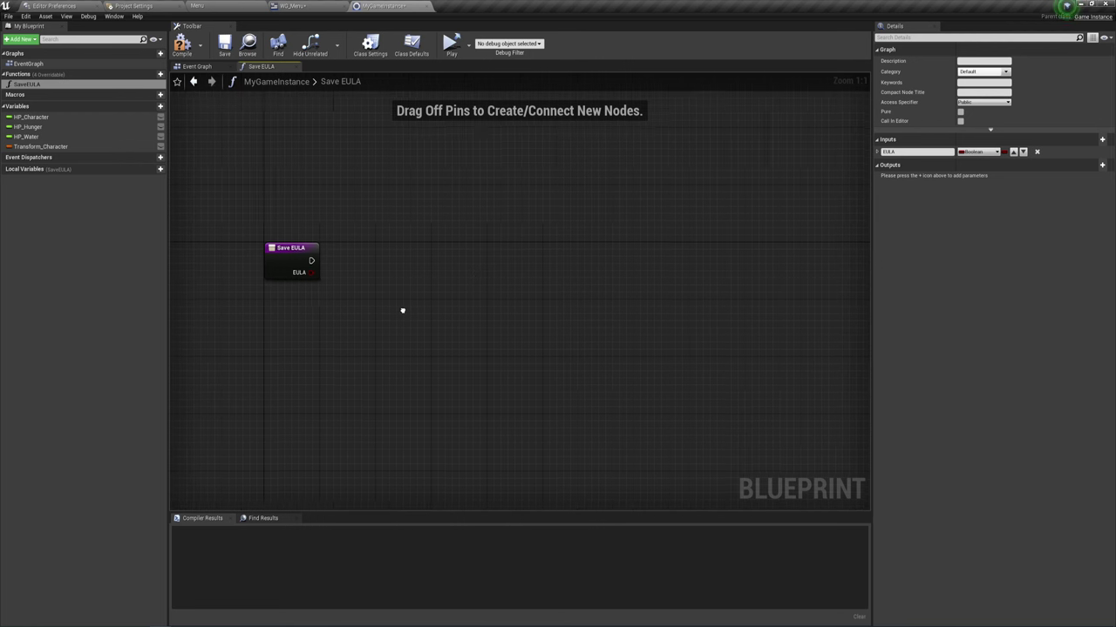
{"action": "right_click_drag", "start_coordinate": [401, 311], "coordinate": [454, 304]}
{"action": "left_click", "coordinate": [241, 5]}
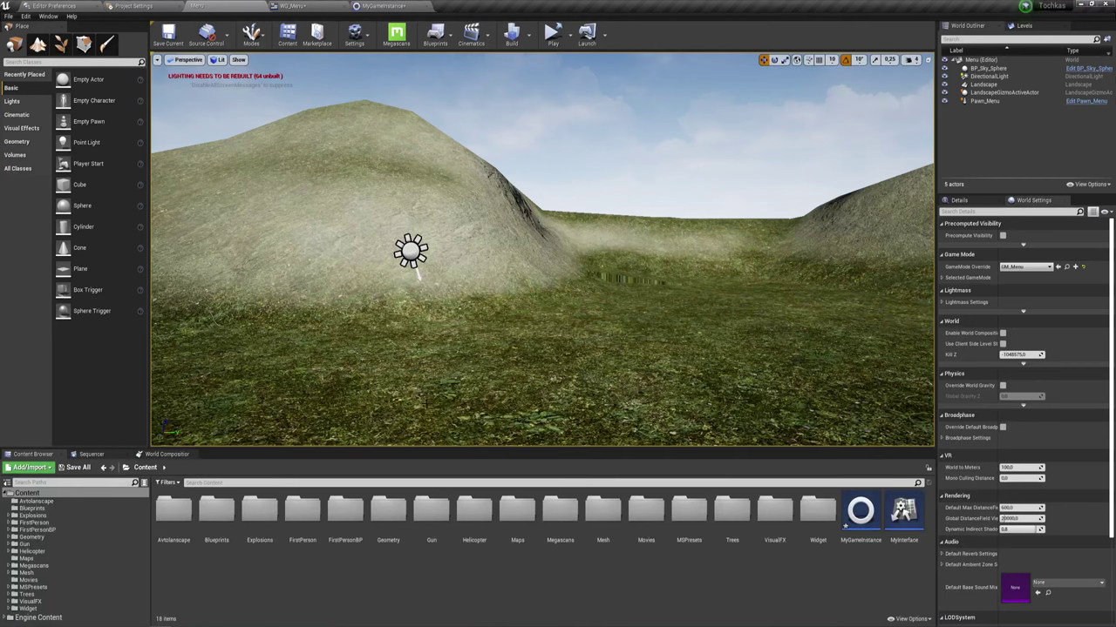
Create a SaveGame-based Blueprint class named MySaveGame in Content and open it
{"action": "right_click", "coordinate": [427, 587]}
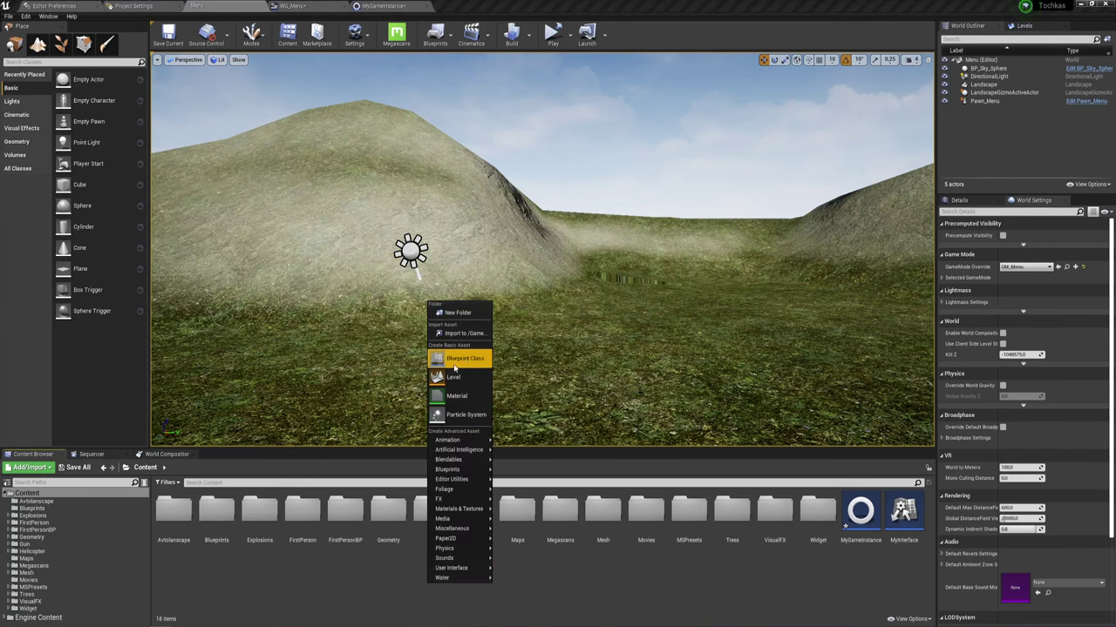
{"action": "left_click", "coordinate": [462, 358]}
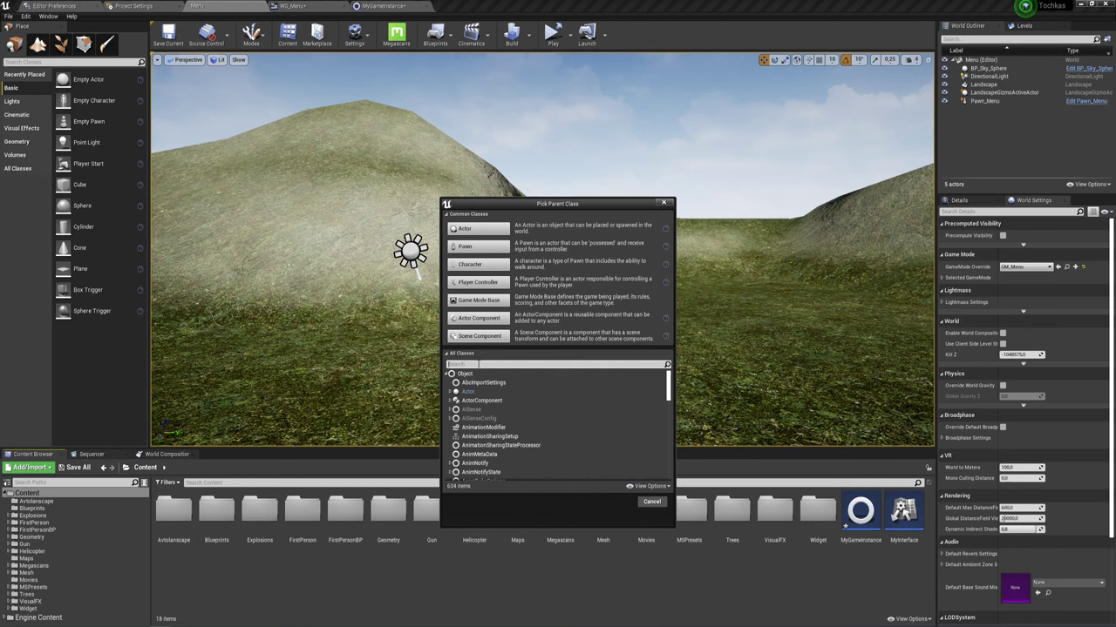
{"action": "type", "text": "Save"}
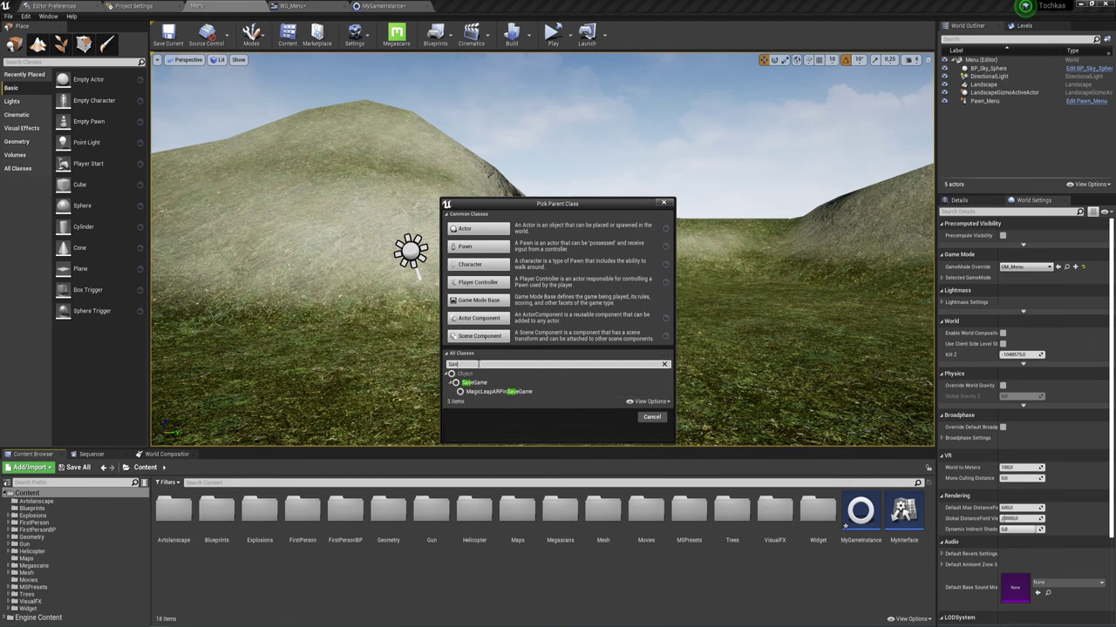
{"action": "left_click", "coordinate": [484, 383]}
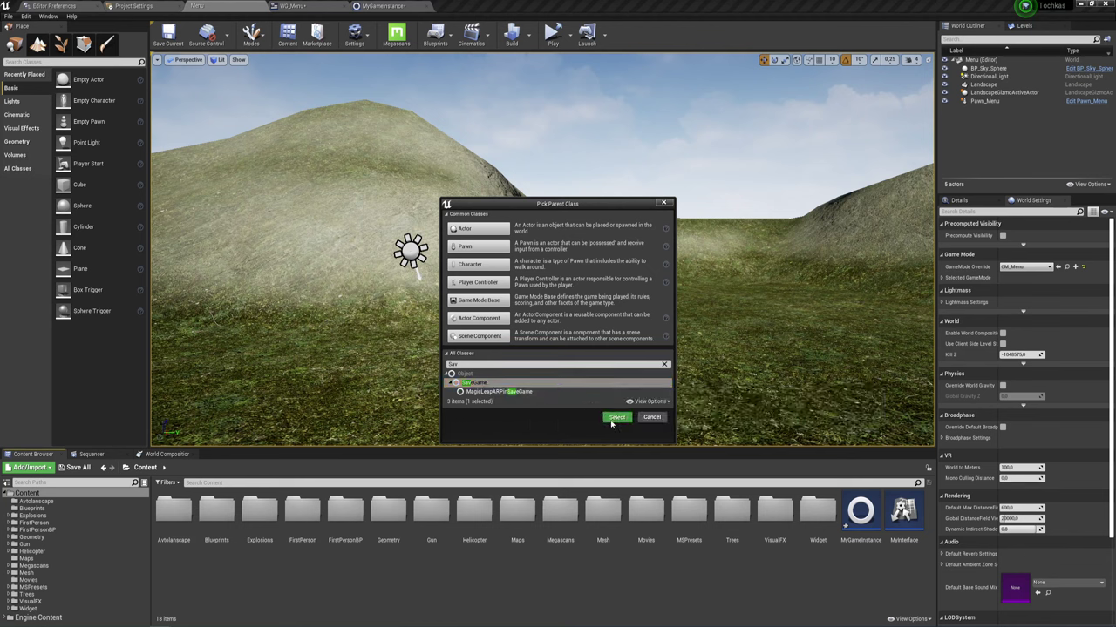
{"action": "left_click", "coordinate": [616, 421]}
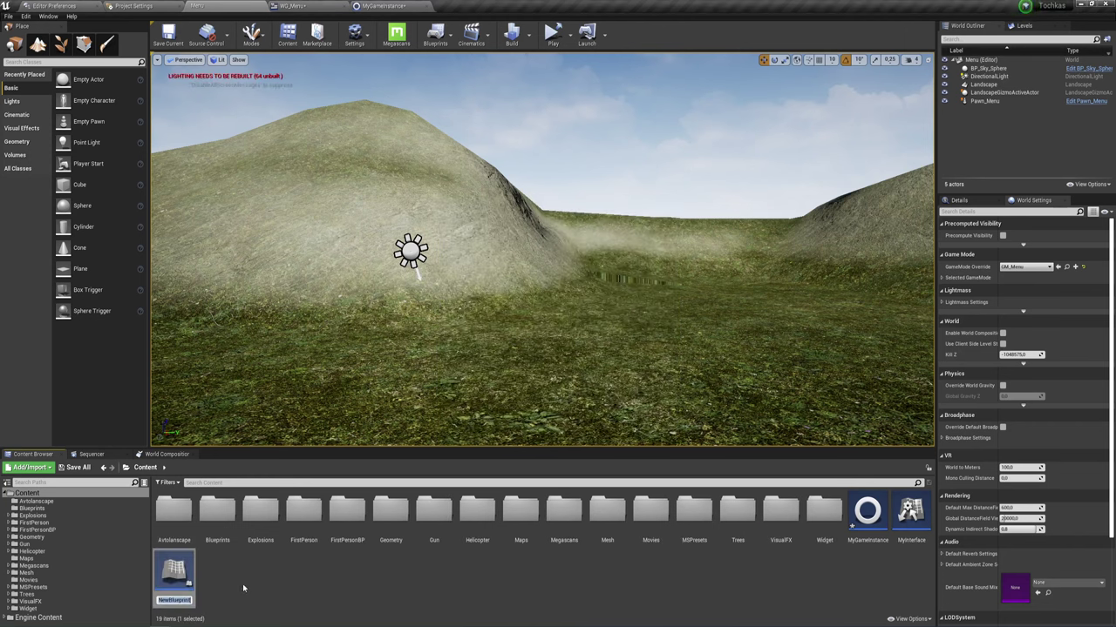
{"action": "type", "text": "M"}
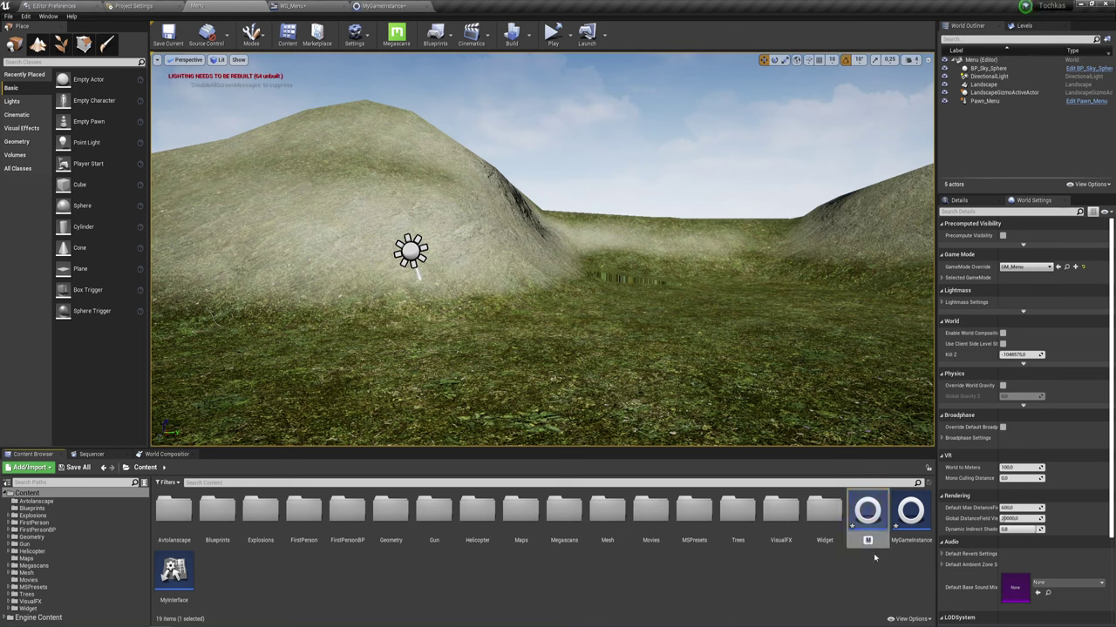
{"action": "type", "text": "ySav"}
{"action": "type", "text": "eGame"}
{"action": "key", "text": "Return"}
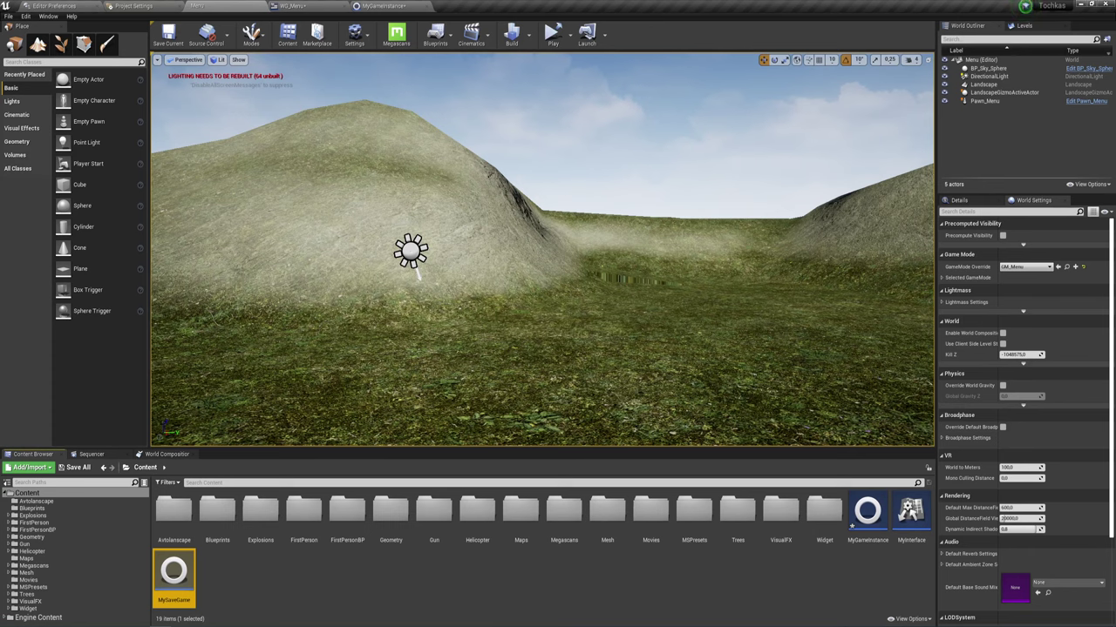
{"action": "double_click", "coordinate": [183, 575]}
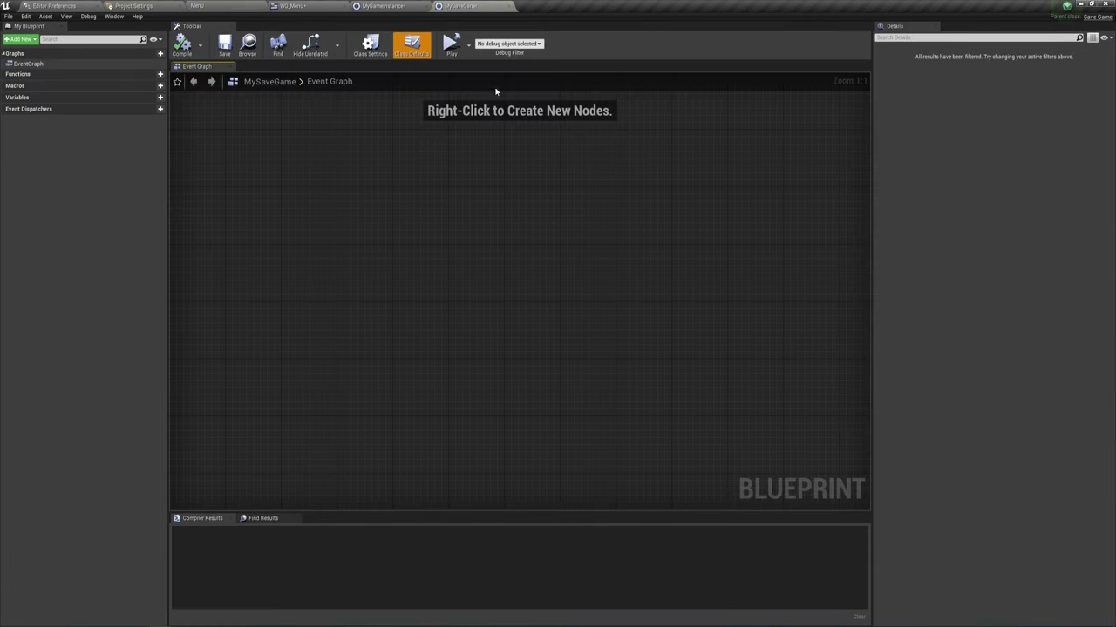
Add a Boolean variable named EULA to MySaveGame and compile
{"action": "left_click", "coordinate": [159, 97]}
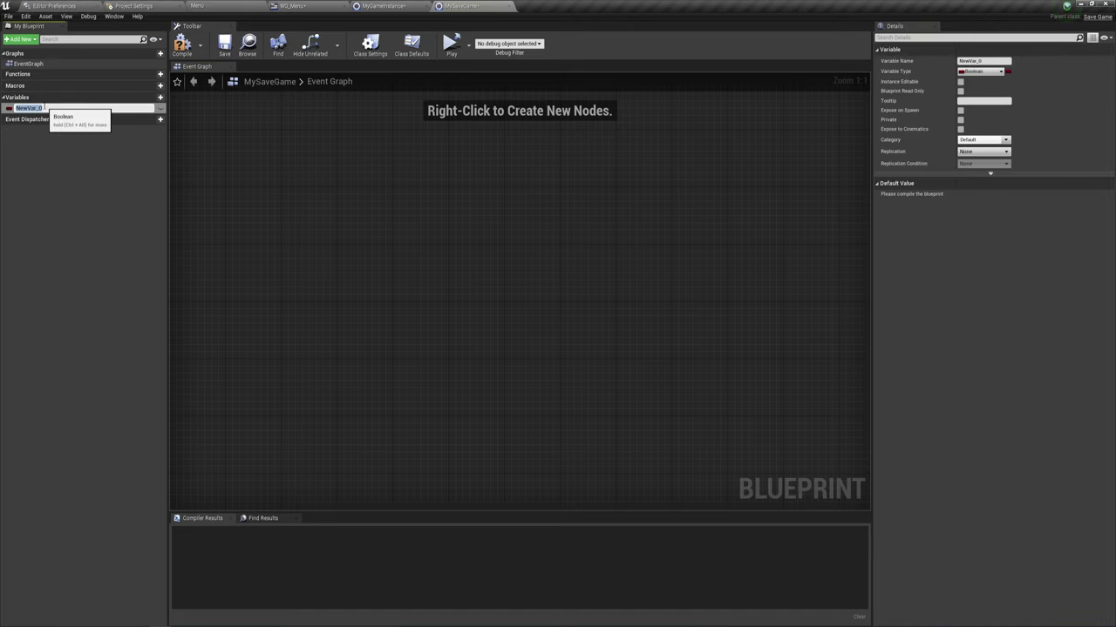
{"action": "type", "text": "Fu"}
{"action": "key", "text": "Return"}
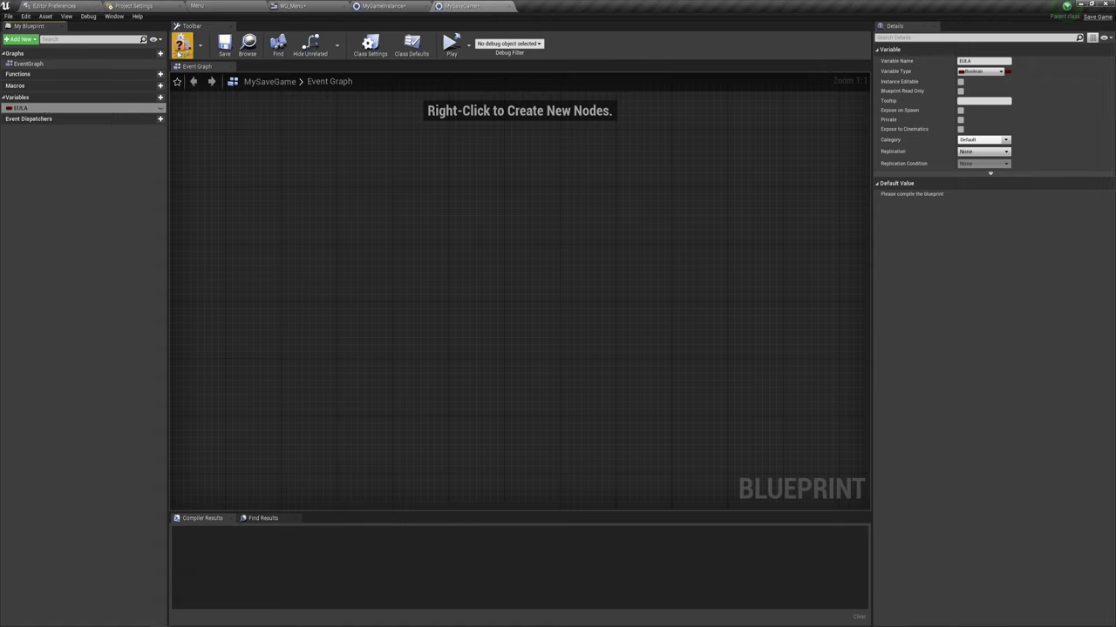
{"action": "left_click", "coordinate": [181, 46]}
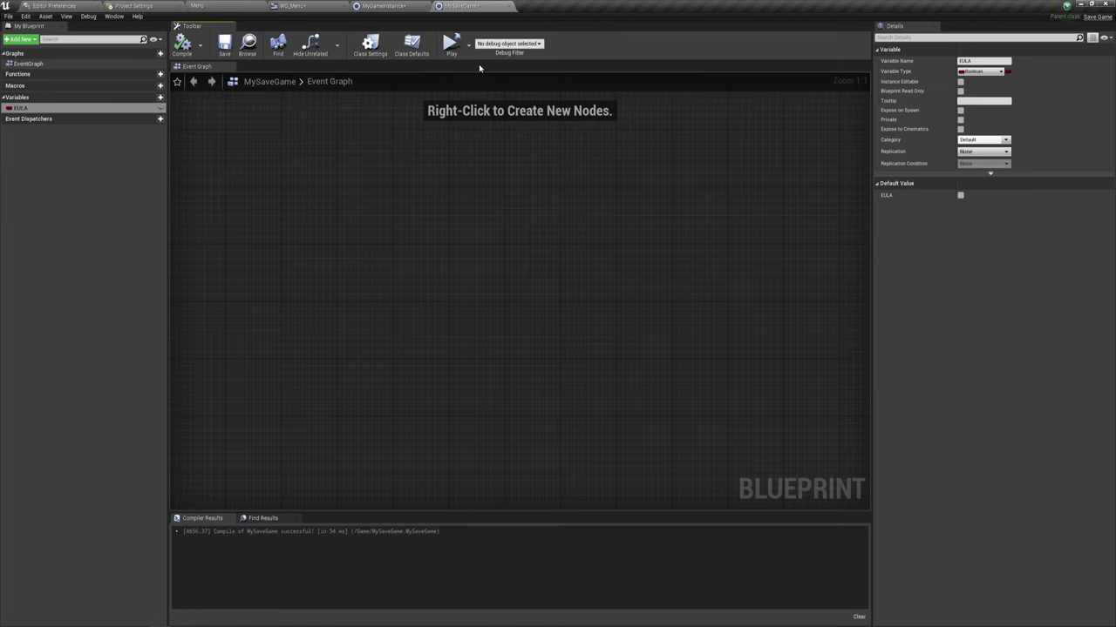
Reorder the editor tabs, then save and close the MySaveGame blueprint
{"action": "left_click", "coordinate": [384, 6]}
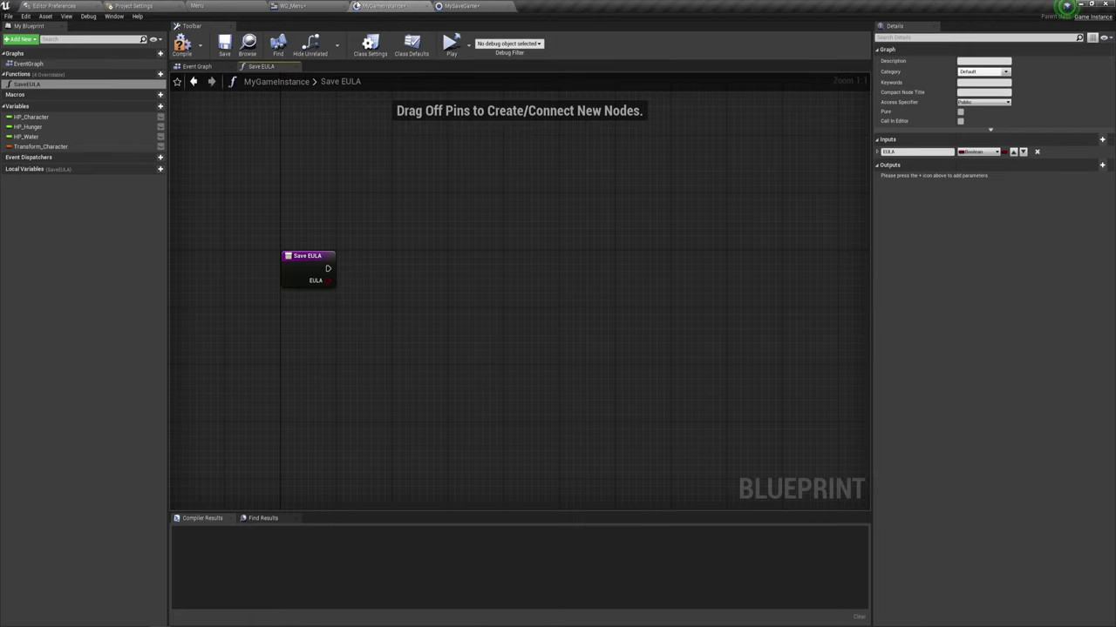
{"action": "left_click_drag", "start_coordinate": [371, 6], "coordinate": [484, 9]}
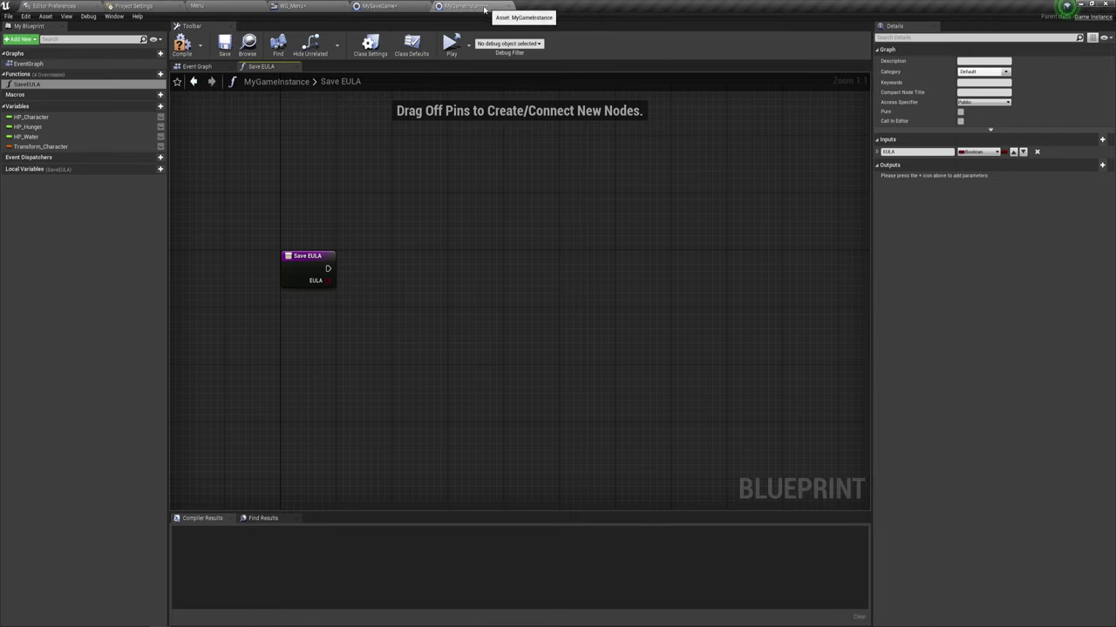
{"action": "right_click_drag", "start_coordinate": [447, 264], "coordinate": [417, 268]}
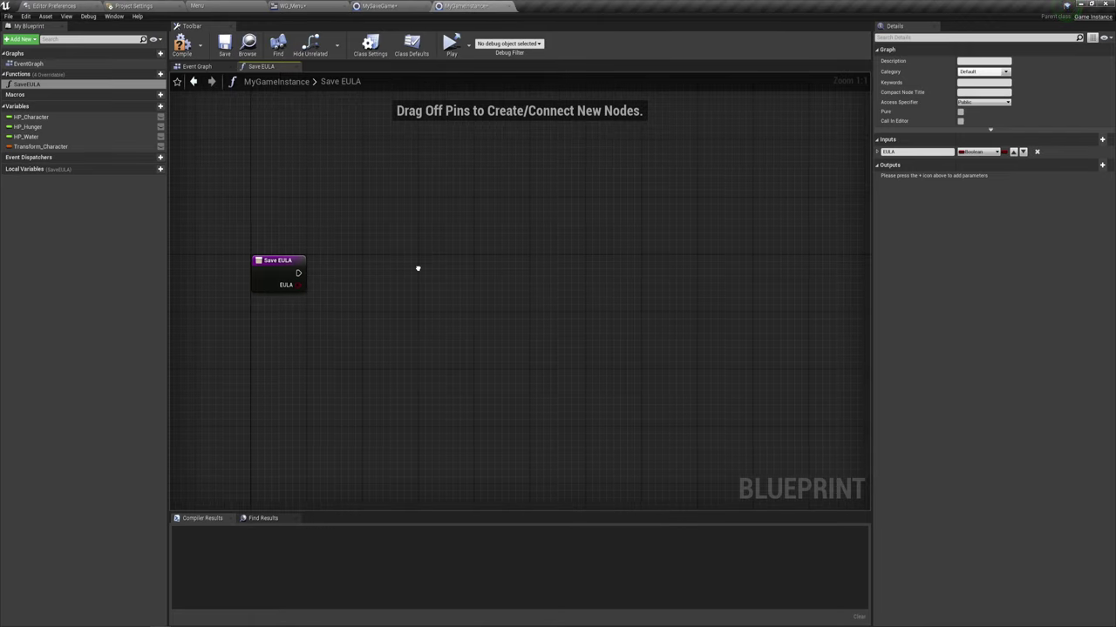
{"action": "left_click", "coordinate": [379, 6]}
{"action": "left_click", "coordinate": [181, 43]}
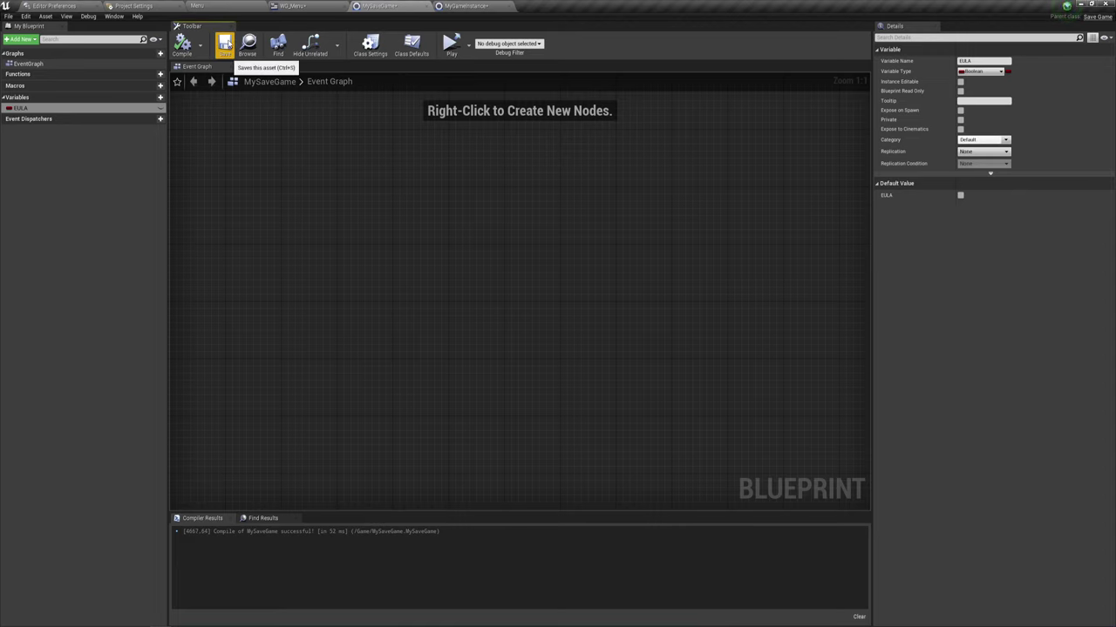
{"action": "left_click", "coordinate": [228, 43]}
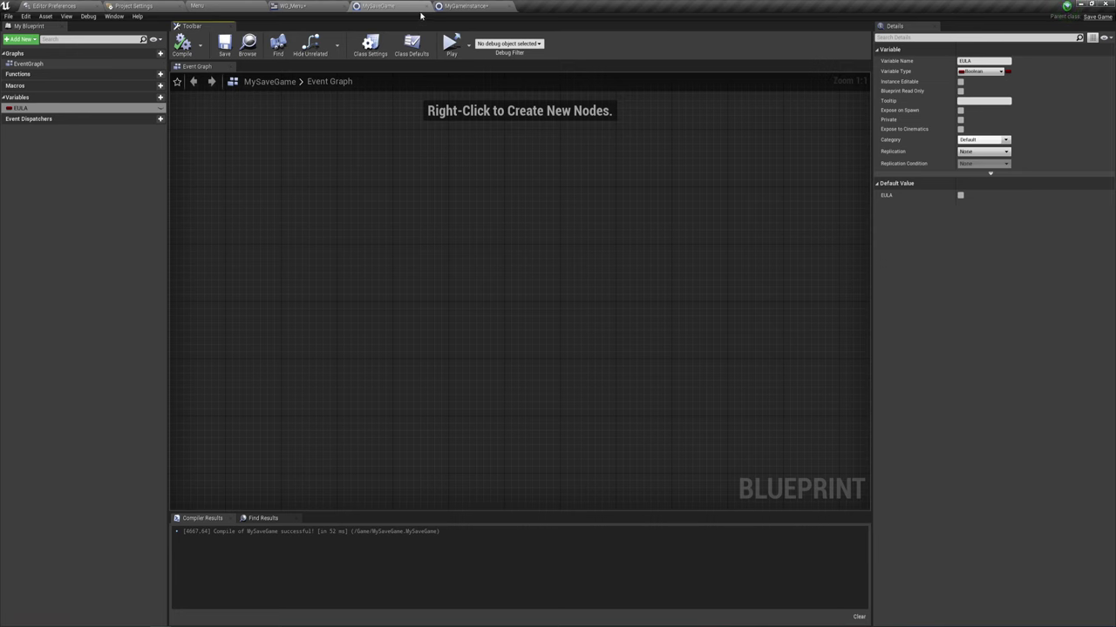
{"action": "left_click", "coordinate": [426, 6]}
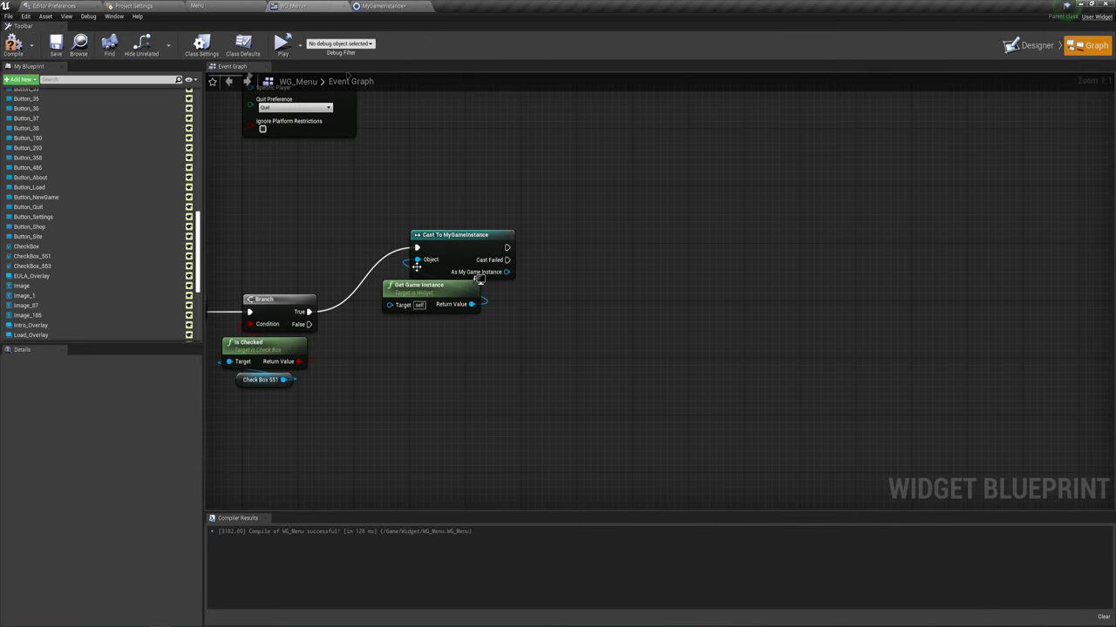
Switch from the WG_Menu graph to MyGameInstance and select the Save EULA entry node
{"action": "right_click_drag", "start_coordinate": [416, 251], "coordinate": [410, 249]}
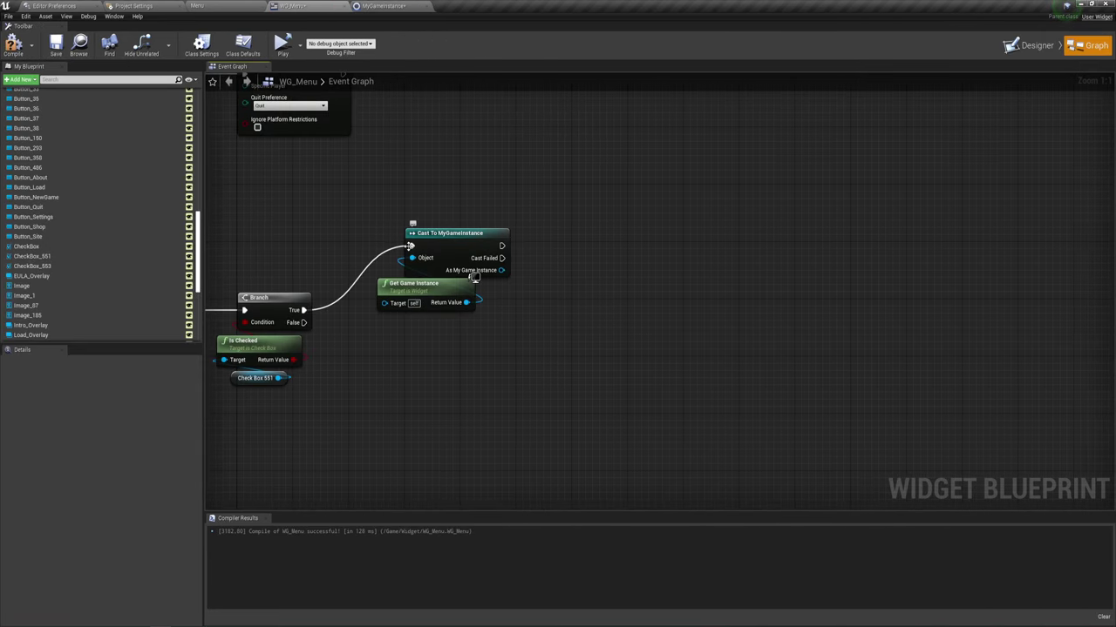
{"action": "right_click_drag", "start_coordinate": [411, 247], "coordinate": [462, 236]}
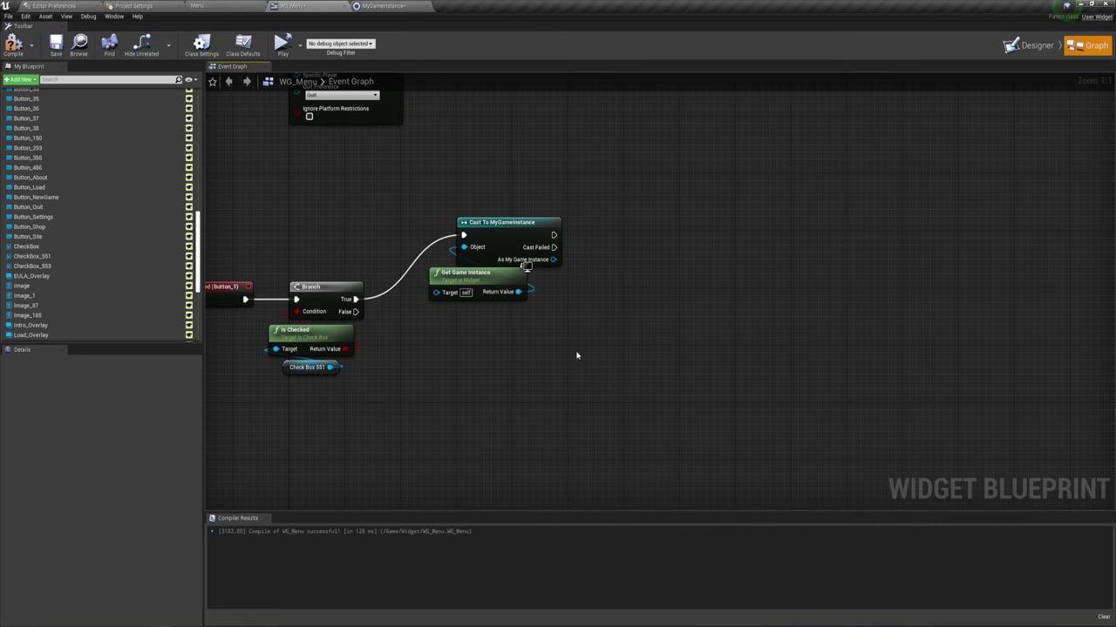
{"action": "mouse_move", "coordinate": [575, 354]}
{"action": "right_mouse_down"}
{"action": "mouse_move", "coordinate": [533, 382]}
{"action": "mouse_move", "coordinate": [498, 348]}
{"action": "mouse_move", "coordinate": [450, 343]}
{"action": "right_mouse_up"}
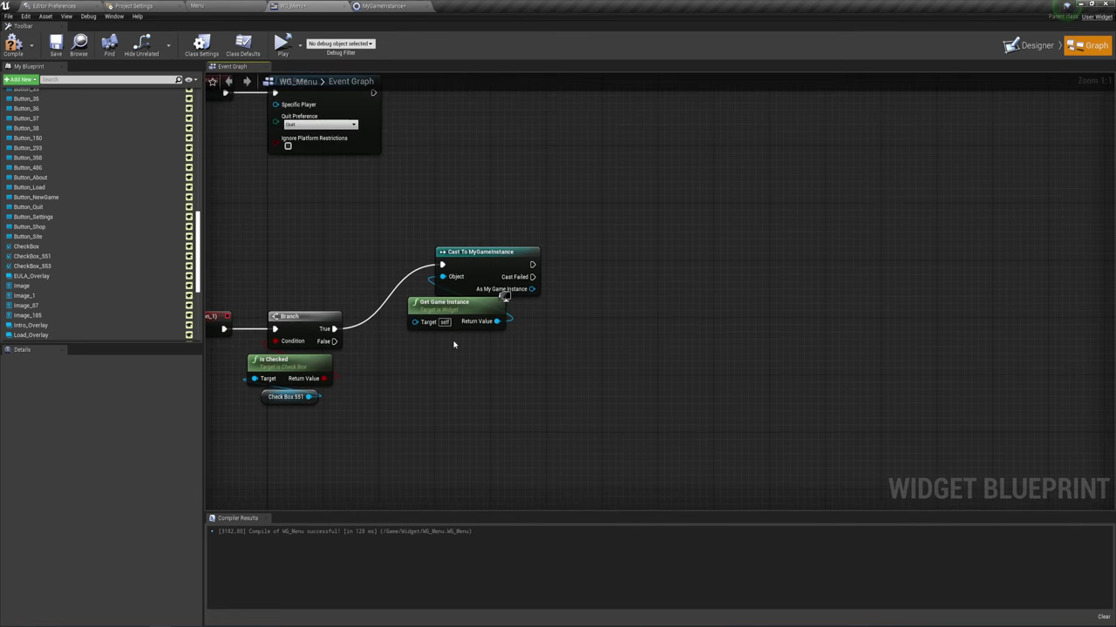
{"action": "left_click", "coordinate": [383, 6]}
{"action": "right_click_drag", "start_coordinate": [387, 247], "coordinate": [423, 267]}
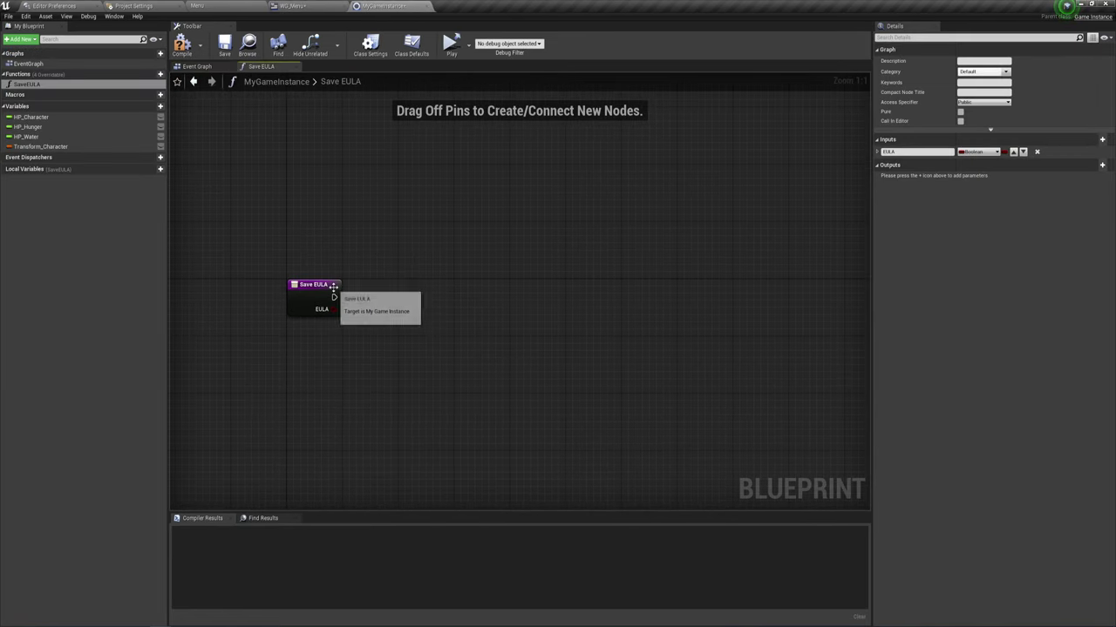
{"action": "mouse_move", "coordinate": [256, 247]}
{"action": "left_mouse_down"}
{"action": "mouse_move", "coordinate": [396, 360]}
{"action": "mouse_move", "coordinate": [383, 366]}
{"action": "left_mouse_up"}
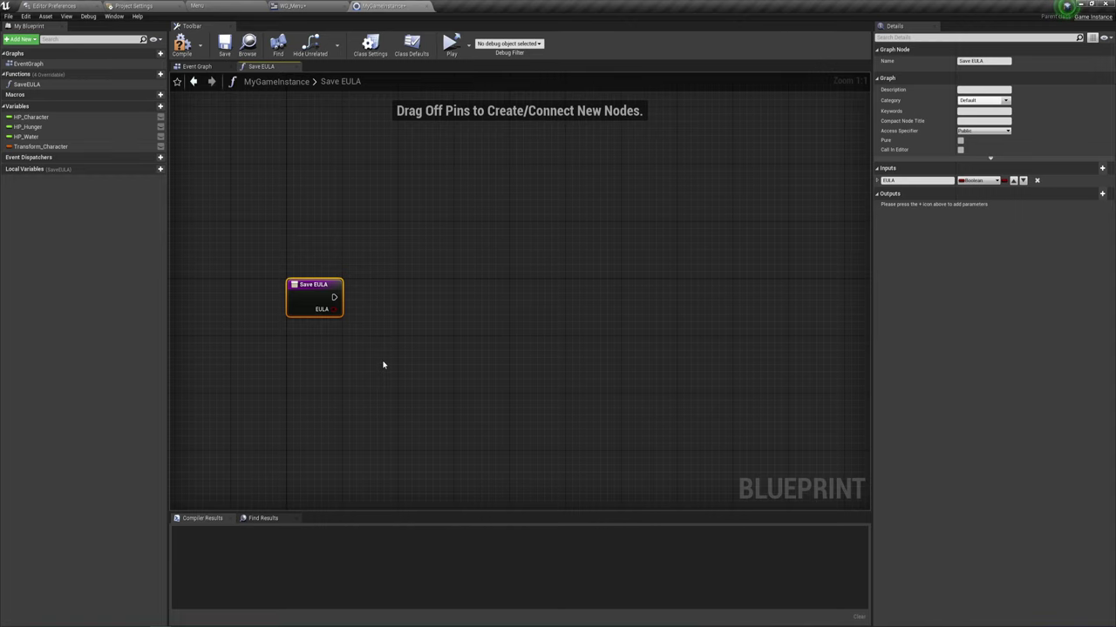
Add a Load Game from Slot node after the Save EULA entry and drag from its Slot Name pin
{"action": "right_click_drag", "start_coordinate": [389, 366], "coordinate": [358, 358]}
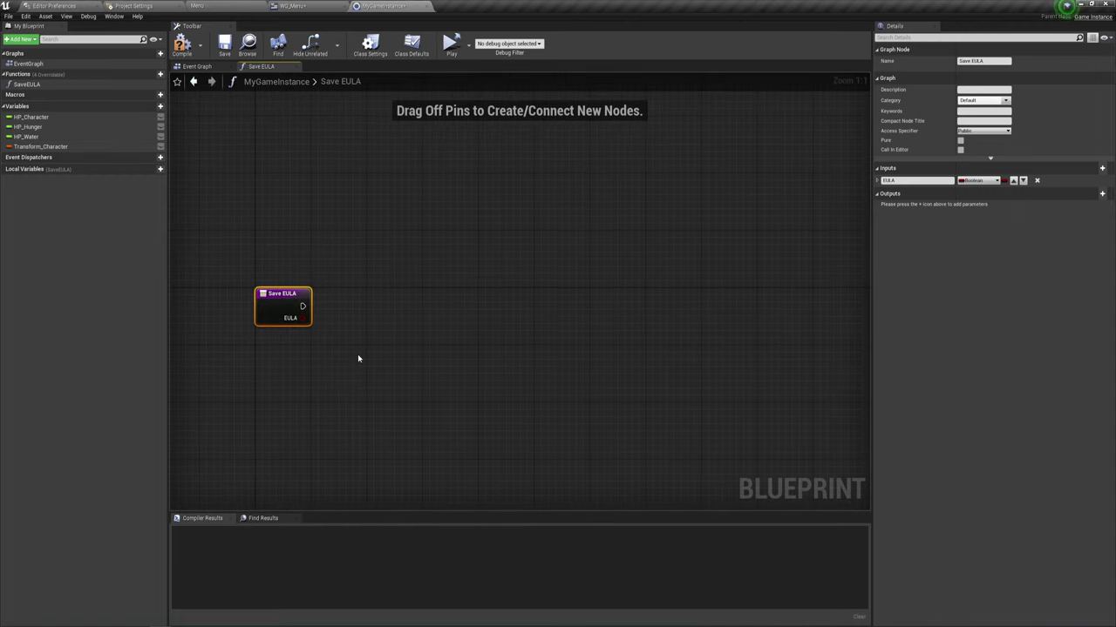
{"action": "right_click_drag", "start_coordinate": [380, 354], "coordinate": [360, 362]}
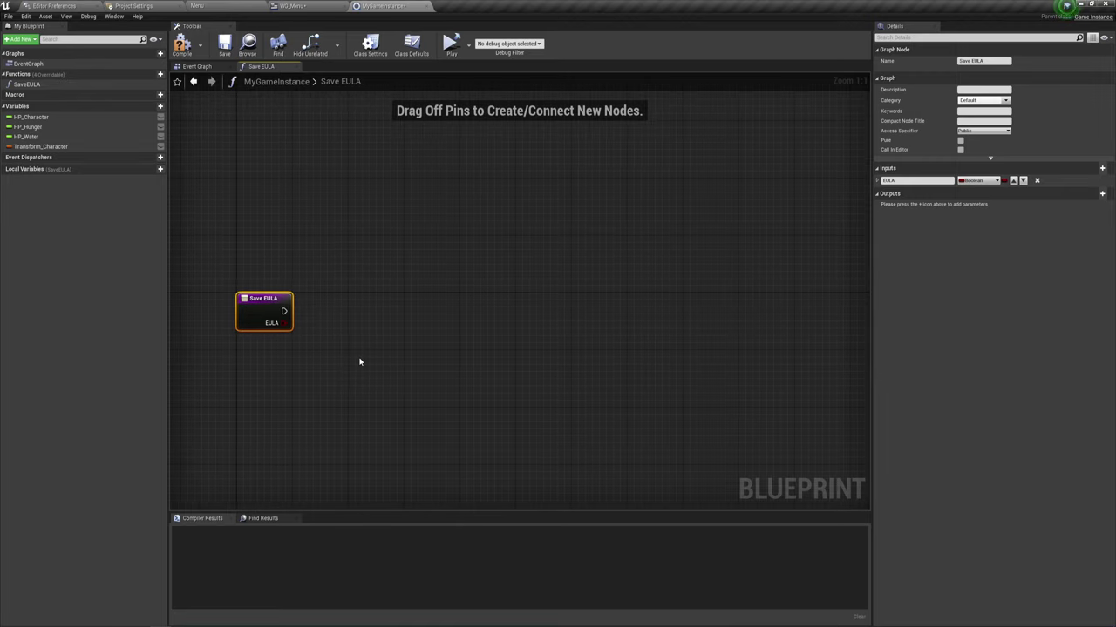
{"action": "left_click_drag", "start_coordinate": [283, 311], "coordinate": [347, 305]}
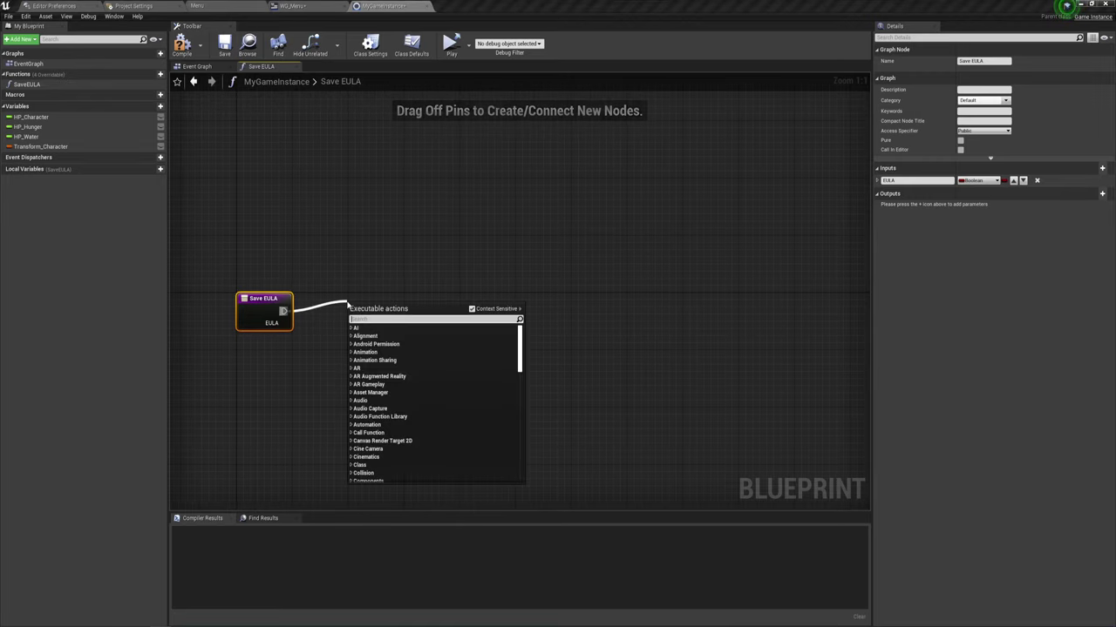
{"action": "type", "text": "load"}
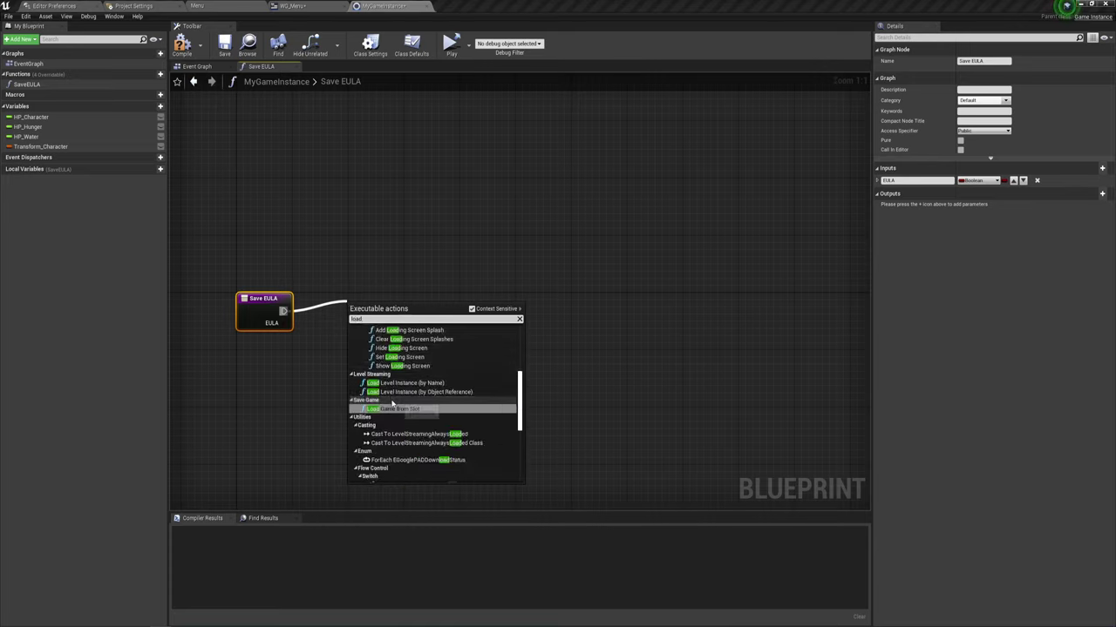
{"action": "left_click", "coordinate": [394, 409]}
{"action": "left_click_drag", "start_coordinate": [391, 309], "coordinate": [391, 302]}
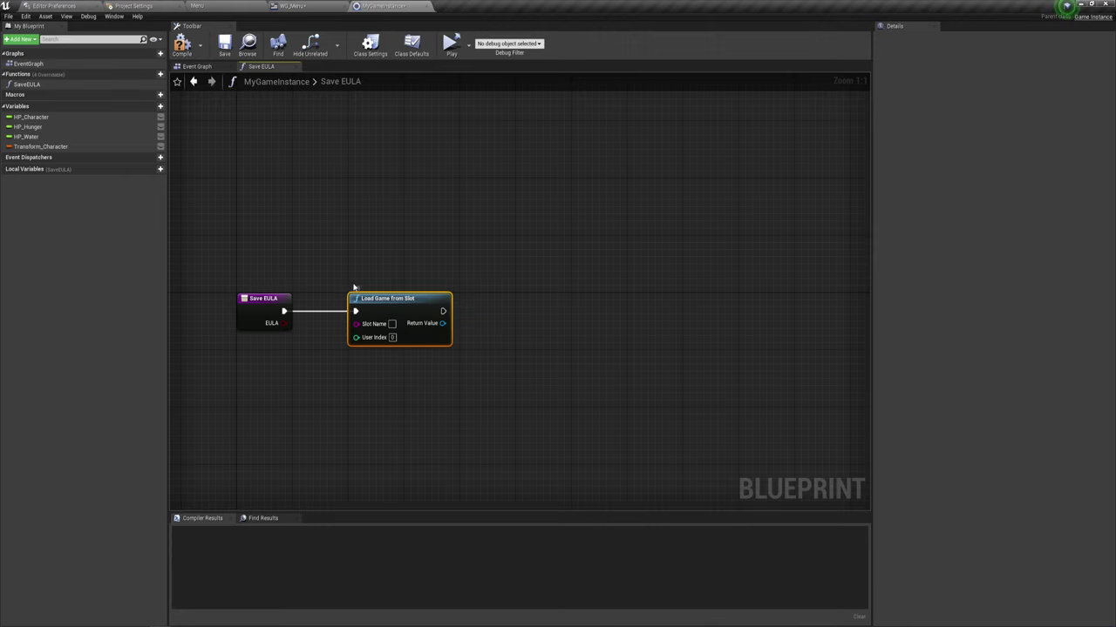
{"action": "mouse_move", "coordinate": [336, 257]}
{"action": "left_mouse_down"}
{"action": "mouse_move", "coordinate": [472, 393]}
{"action": "mouse_move", "coordinate": [461, 386]}
{"action": "left_mouse_up"}
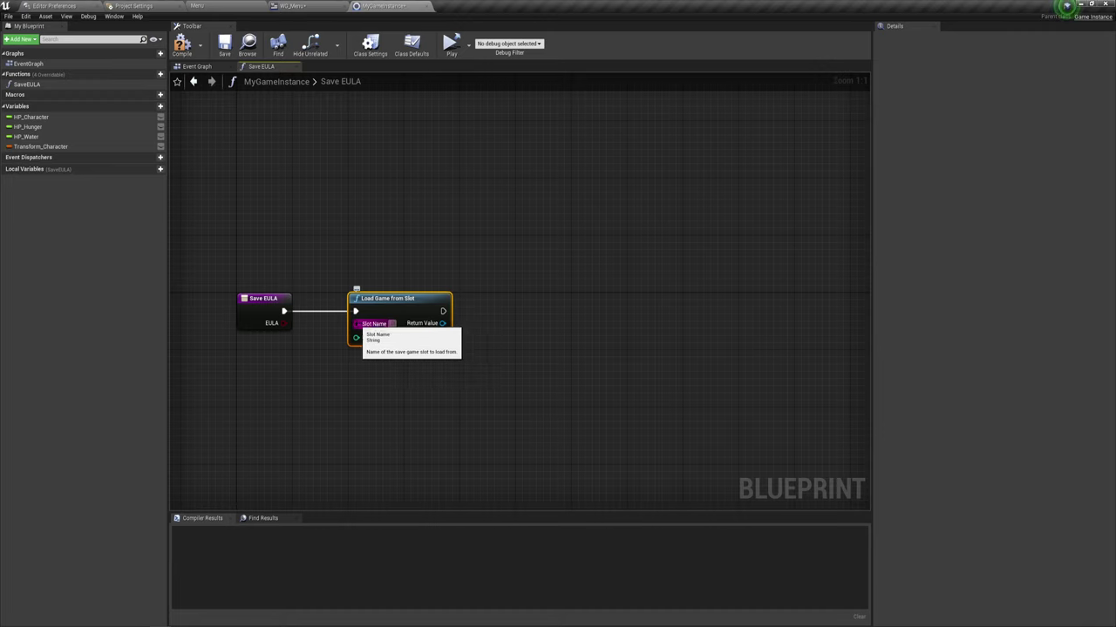
{"action": "left_click_drag", "start_coordinate": [366, 325], "coordinate": [294, 352]}
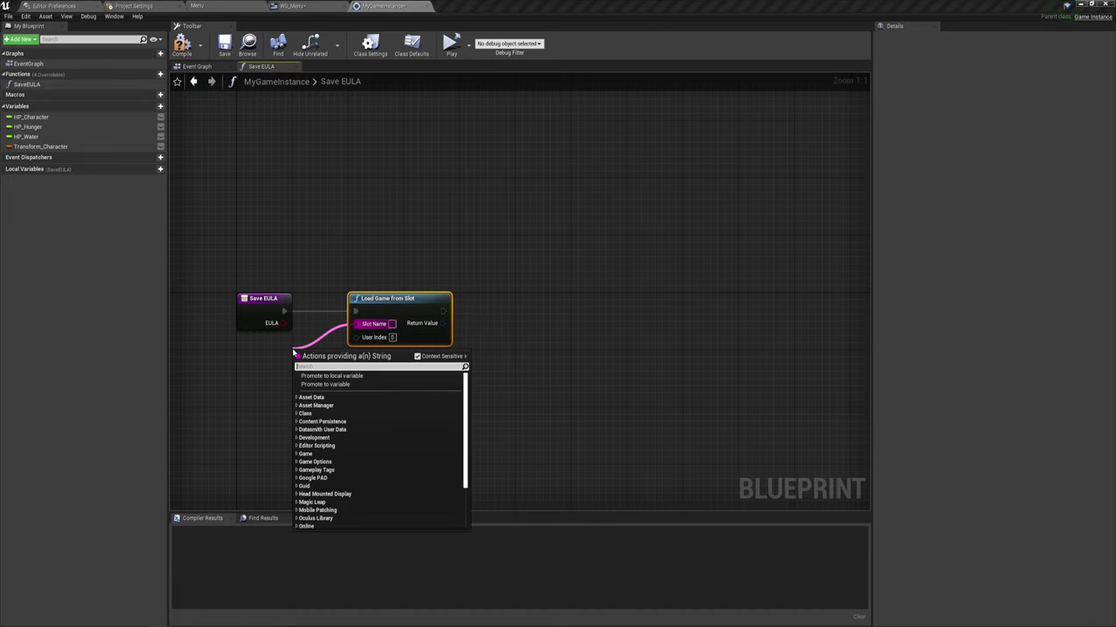
Promote Slot Name to a new variable named 'Save game' and place its getter below the entry
{"action": "left_click", "coordinate": [325, 385]}
{"action": "type", "text": "Save gam"}
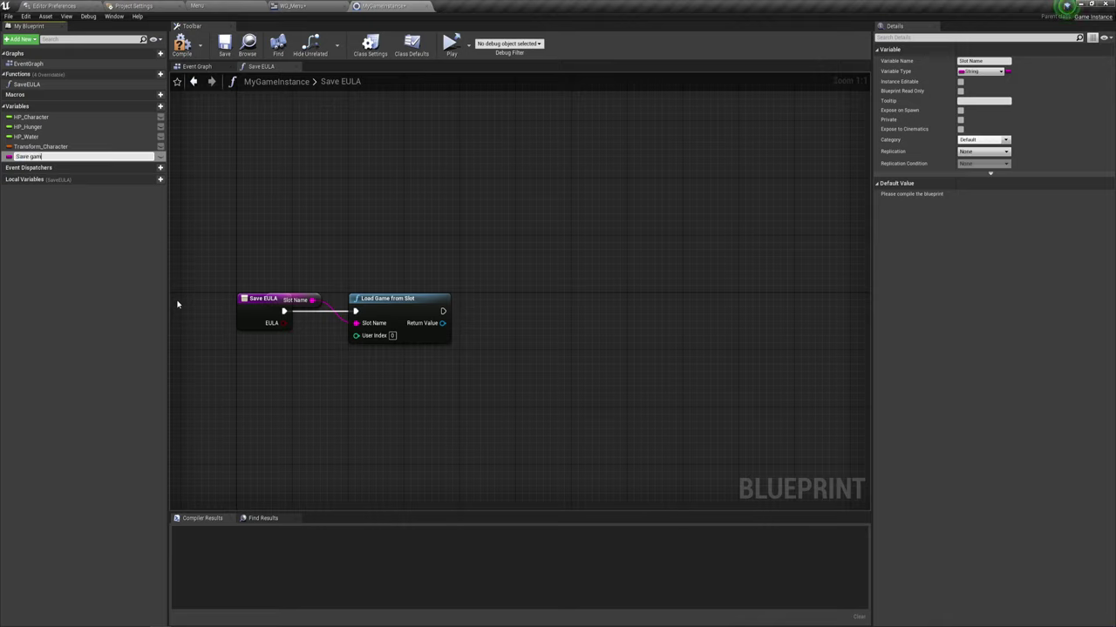
{"action": "type", "text": "e"}
{"action": "key", "text": "Return"}
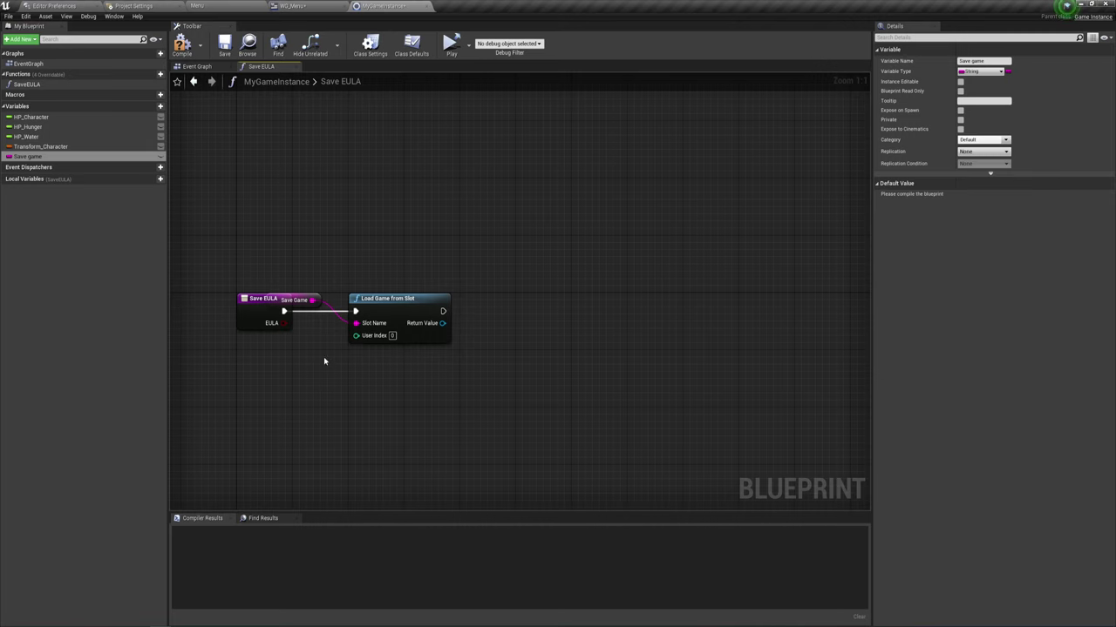
{"action": "left_click_drag", "start_coordinate": [298, 299], "coordinate": [298, 354]}
{"action": "right_click_drag", "start_coordinate": [387, 403], "coordinate": [468, 399]}
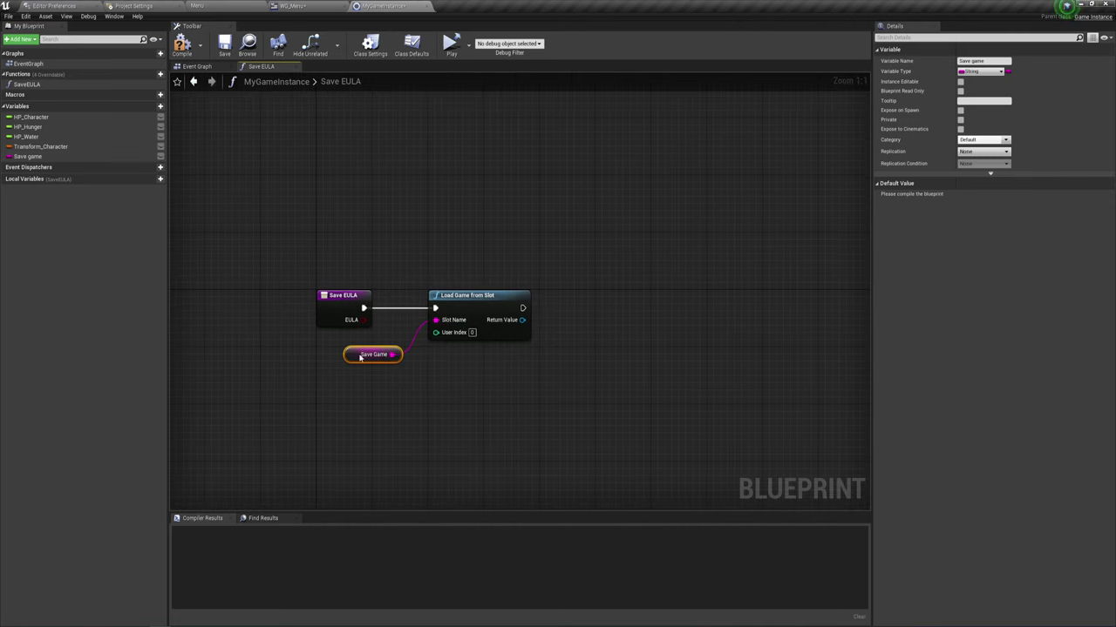
Compile, then set the Save game variable's default value to 'Savegame'
{"action": "left_click", "coordinate": [181, 45]}
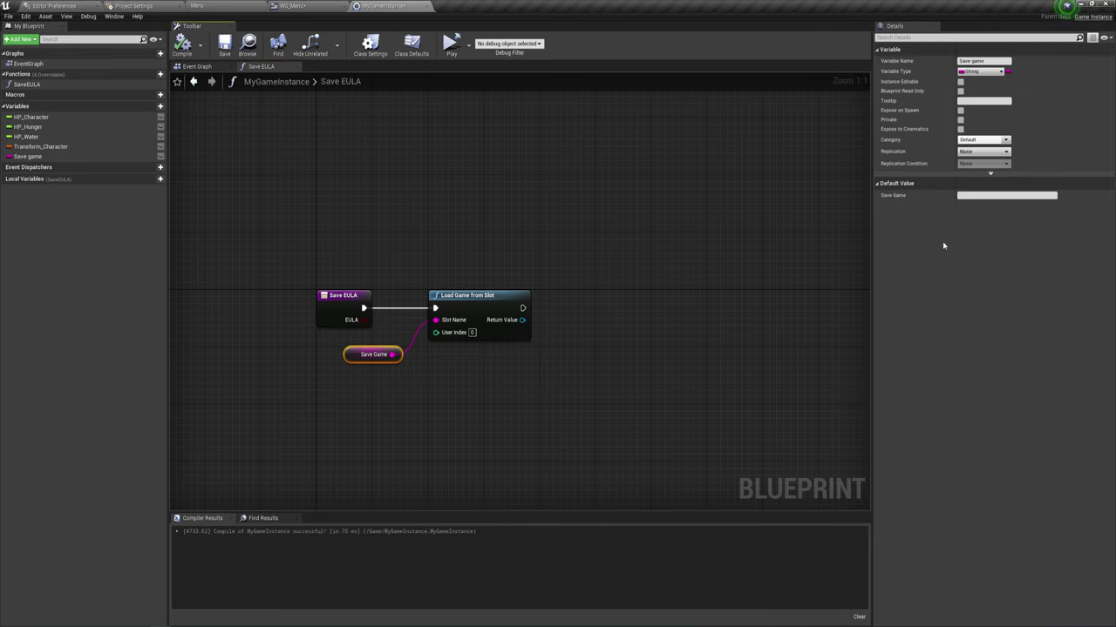
{"action": "left_click", "coordinate": [970, 194]}
{"action": "type", "text": "Savegame"}
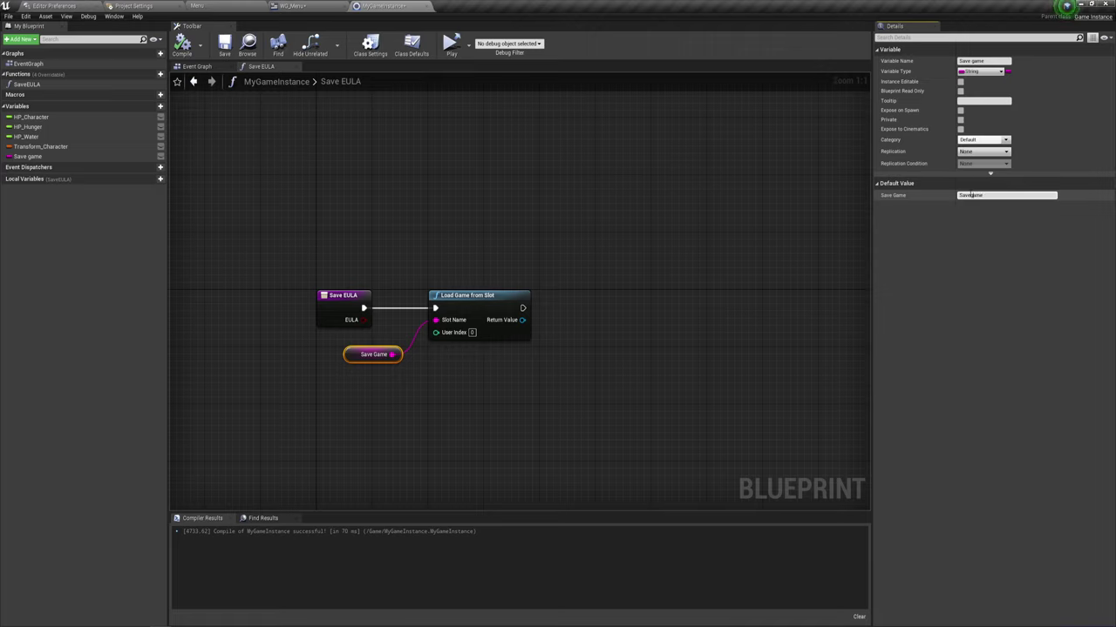
{"action": "left_click", "coordinate": [996, 226]}
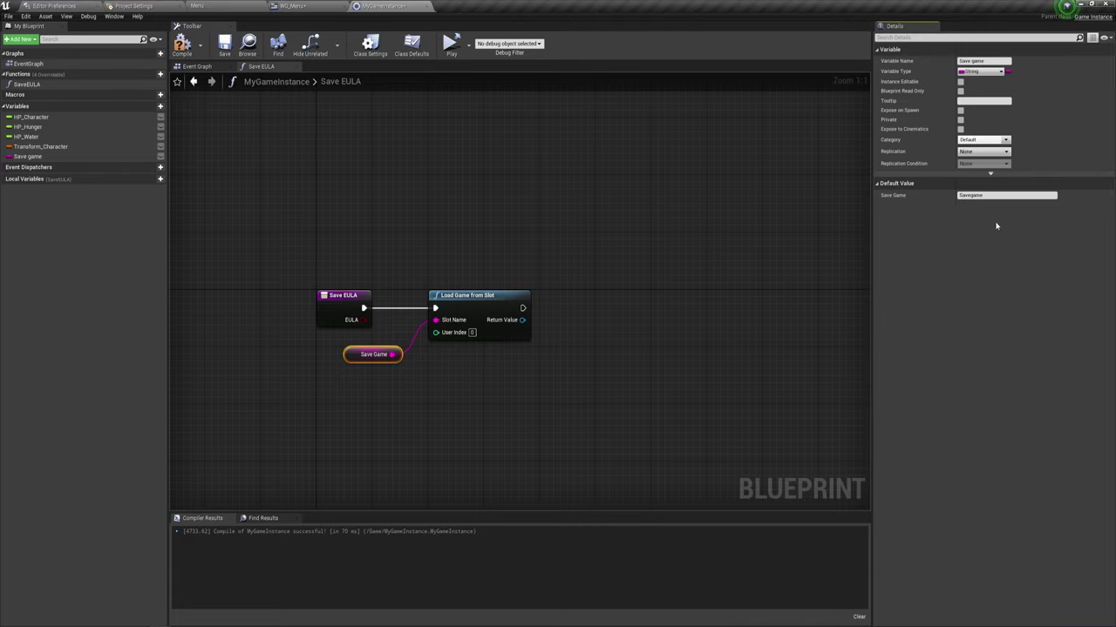
{"action": "left_click", "coordinate": [487, 391]}
{"action": "right_click_drag", "start_coordinate": [496, 391], "coordinate": [436, 384]}
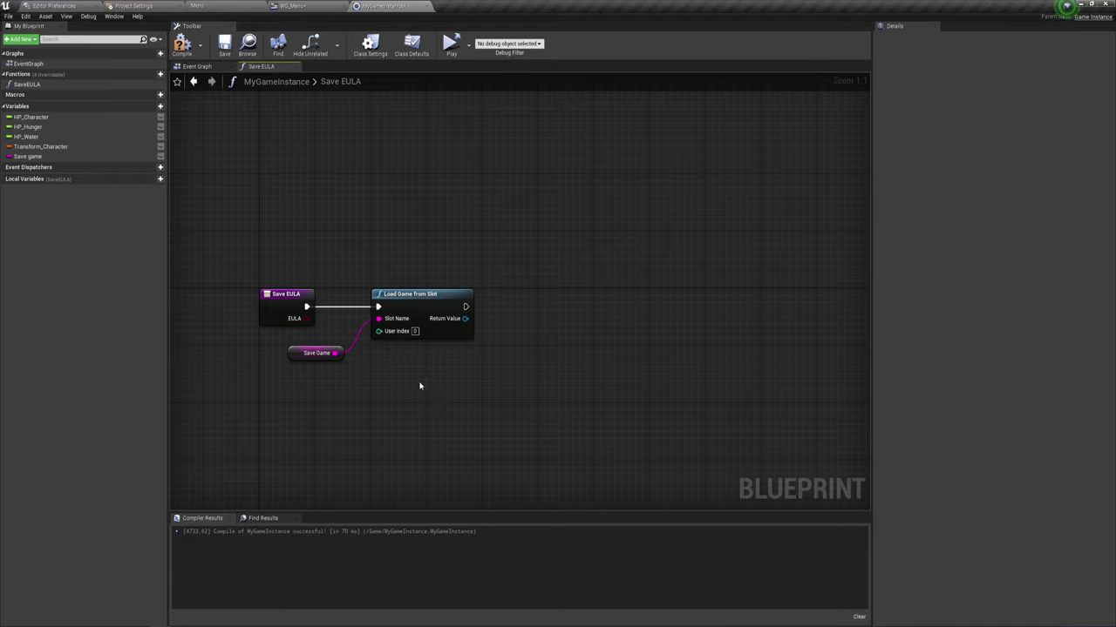
Cast the Load Game from Slot return value to MySaveGame
{"action": "left_click_drag", "start_coordinate": [466, 318], "coordinate": [497, 315]}
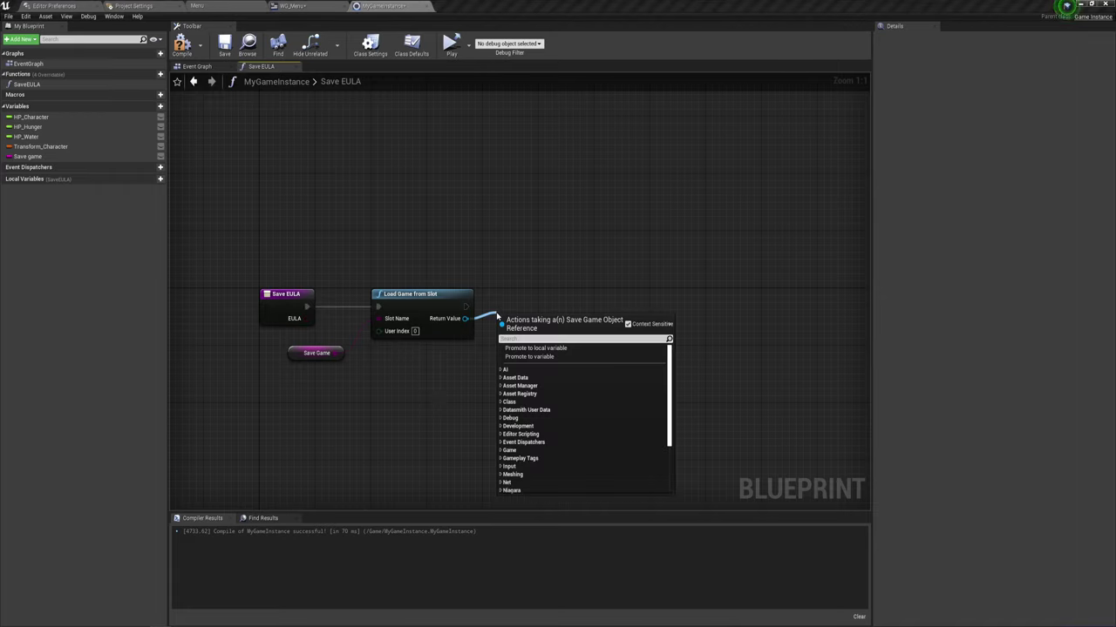
{"action": "type", "text": "cast"}
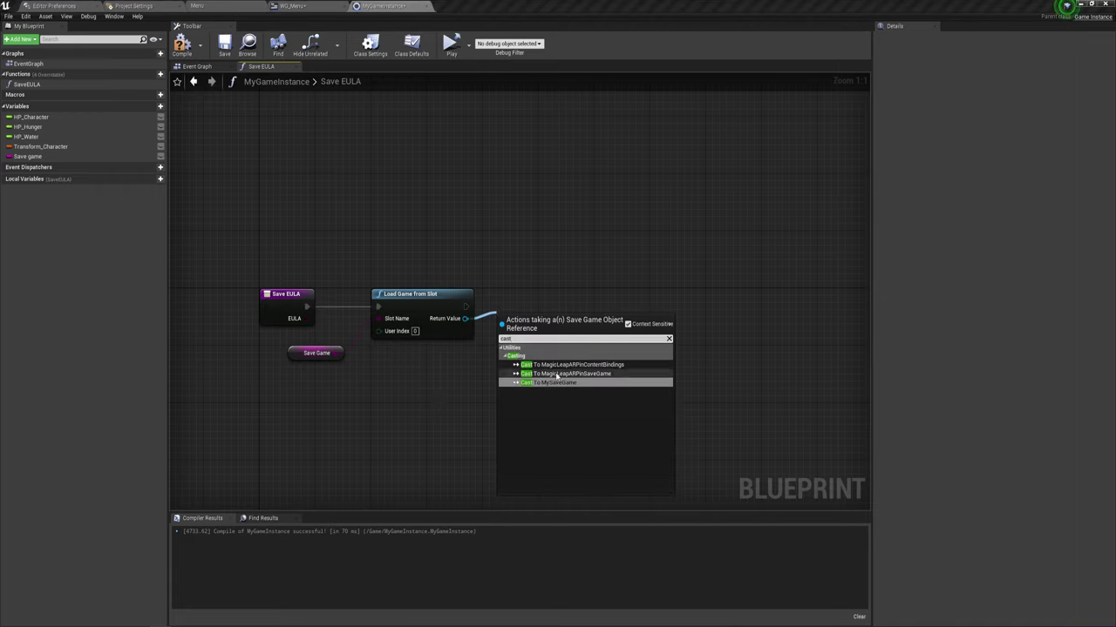
{"action": "left_click", "coordinate": [553, 383]}
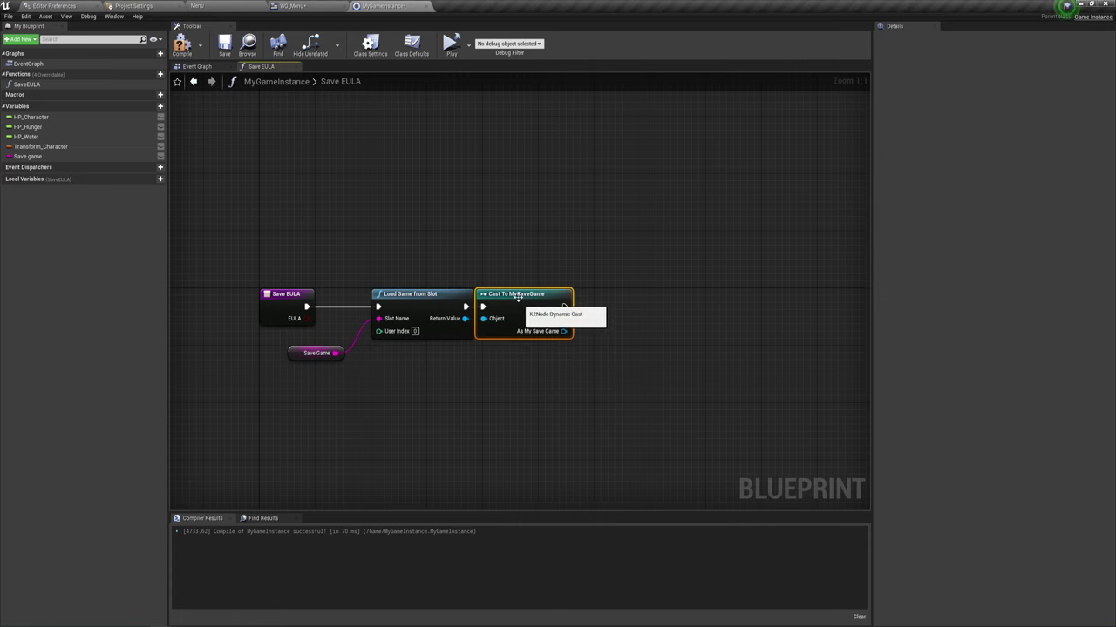
{"action": "right_click_drag", "start_coordinate": [602, 387], "coordinate": [523, 403]}
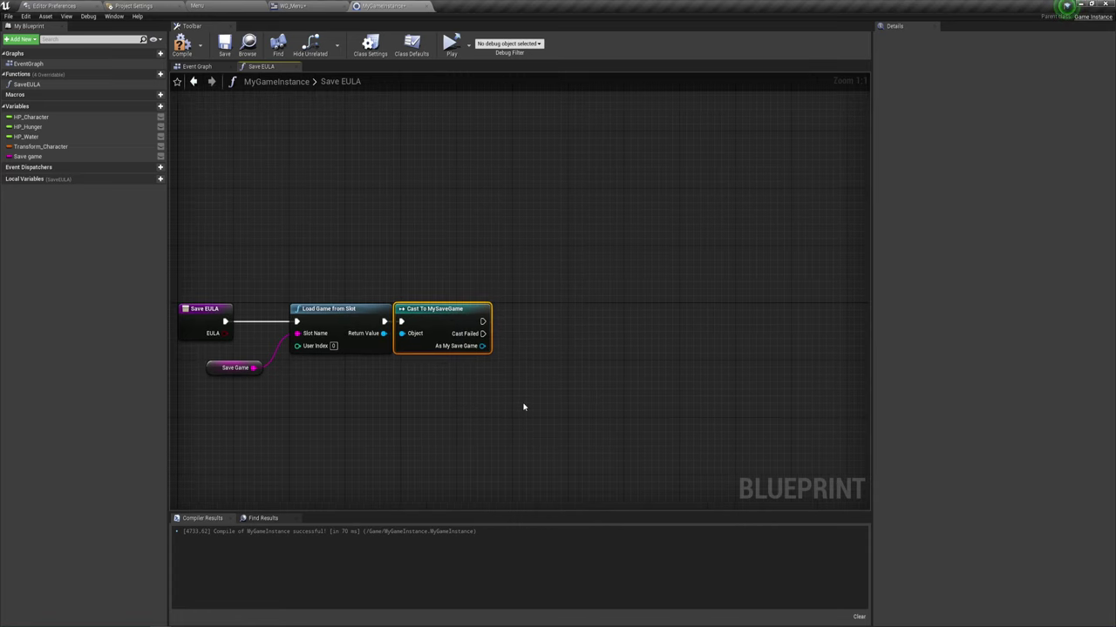
Add a SET EULA on the cast result, wired after the cast's success execution
{"action": "left_click_drag", "start_coordinate": [482, 346], "coordinate": [592, 324]}
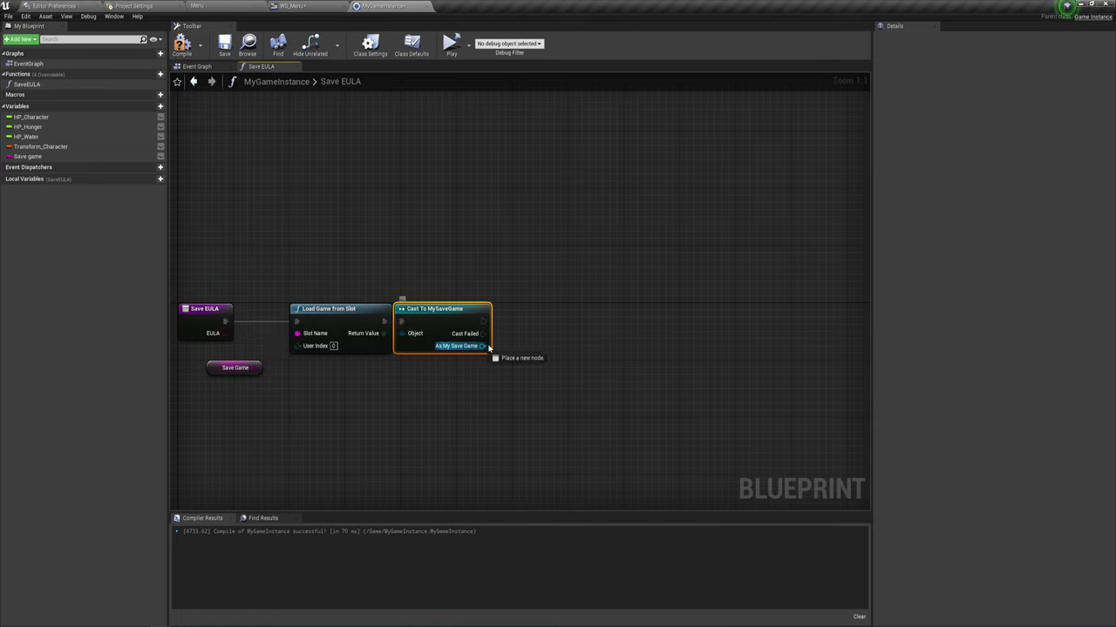
{"action": "type", "text": "set"}
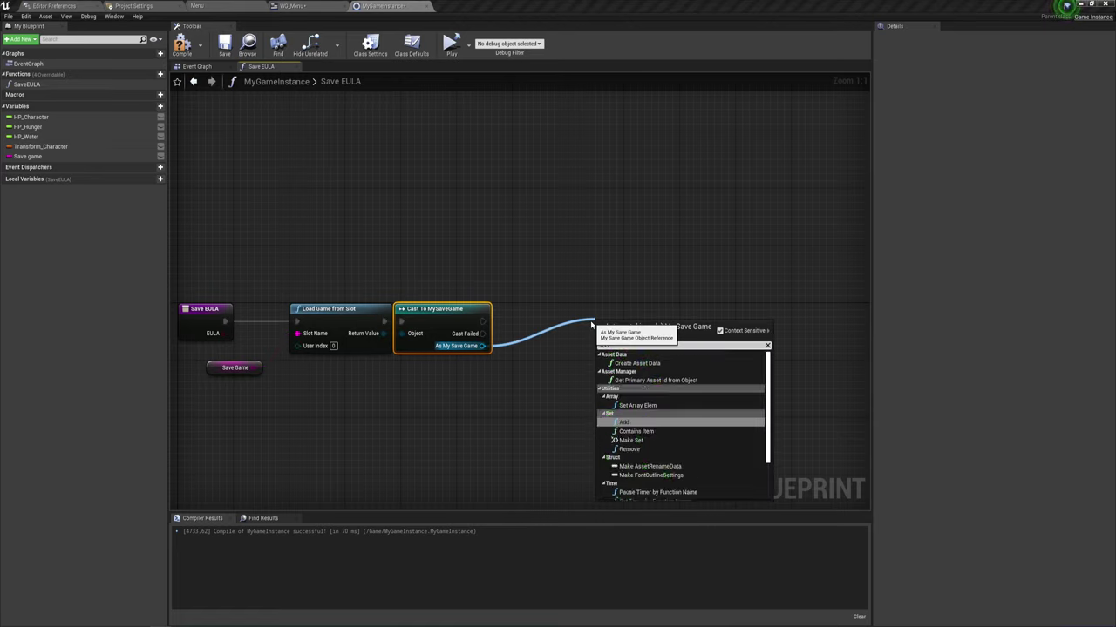
{"action": "type", "text": " eul"}
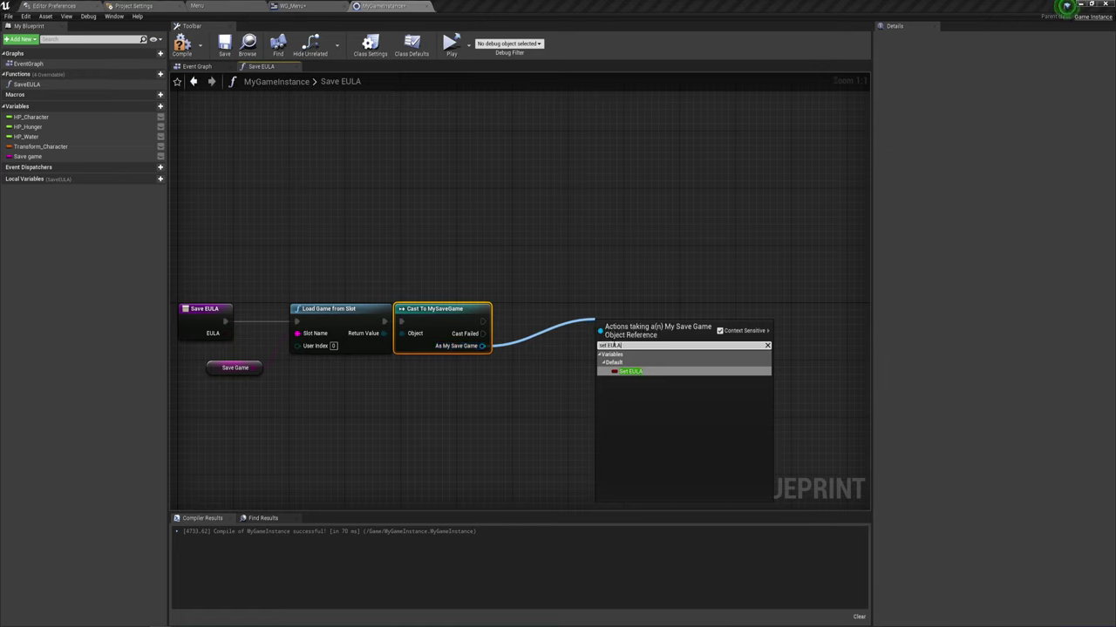
{"action": "left_click", "coordinate": [633, 373]}
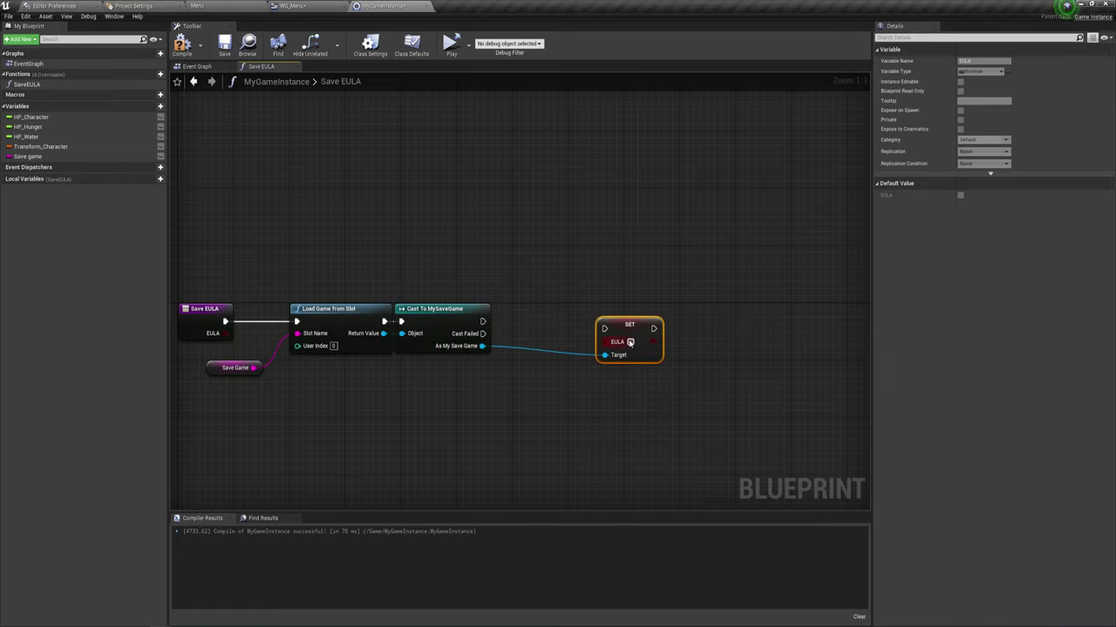
{"action": "mouse_move", "coordinate": [630, 324]}
{"action": "left_mouse_down"}
{"action": "mouse_move", "coordinate": [473, 325]}
{"action": "mouse_move", "coordinate": [483, 321]}
{"action": "left_mouse_up"}
{"action": "right_click_drag", "start_coordinate": [433, 393], "coordinate": [479, 380]}
{"action": "left_click_drag", "start_coordinate": [270, 320], "coordinate": [270, 327]}
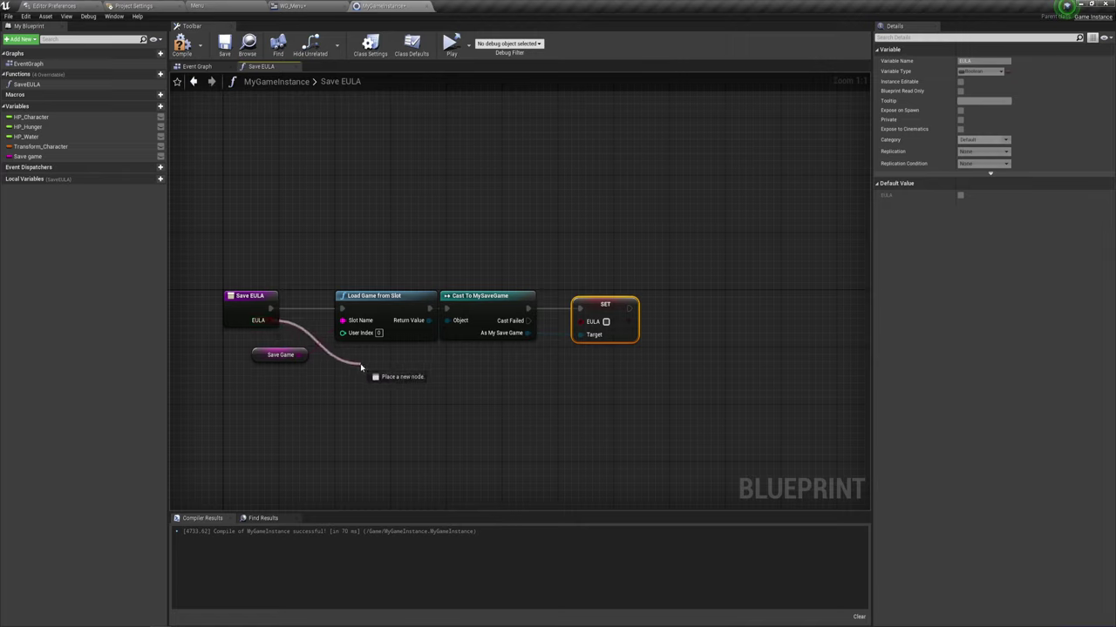
Route the function's EULA input through two reroute nodes into the SET EULA value
{"action": "left_click_drag", "start_coordinate": [270, 327], "coordinate": [359, 371]}
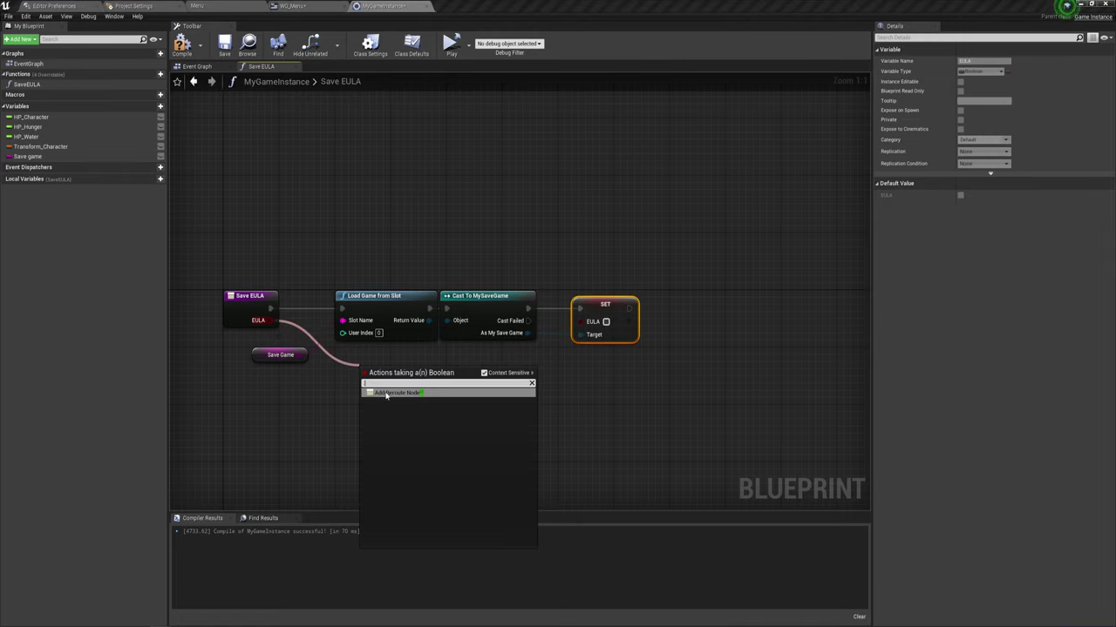
{"action": "left_click", "coordinate": [386, 393]}
{"action": "mouse_move", "coordinate": [369, 366]}
{"action": "left_mouse_down"}
{"action": "mouse_move", "coordinate": [543, 369]}
{"action": "mouse_move", "coordinate": [583, 320]}
{"action": "left_mouse_up"}
{"action": "left_click", "coordinate": [575, 390]}
{"action": "left_click_drag", "start_coordinate": [574, 389], "coordinate": [353, 356]}
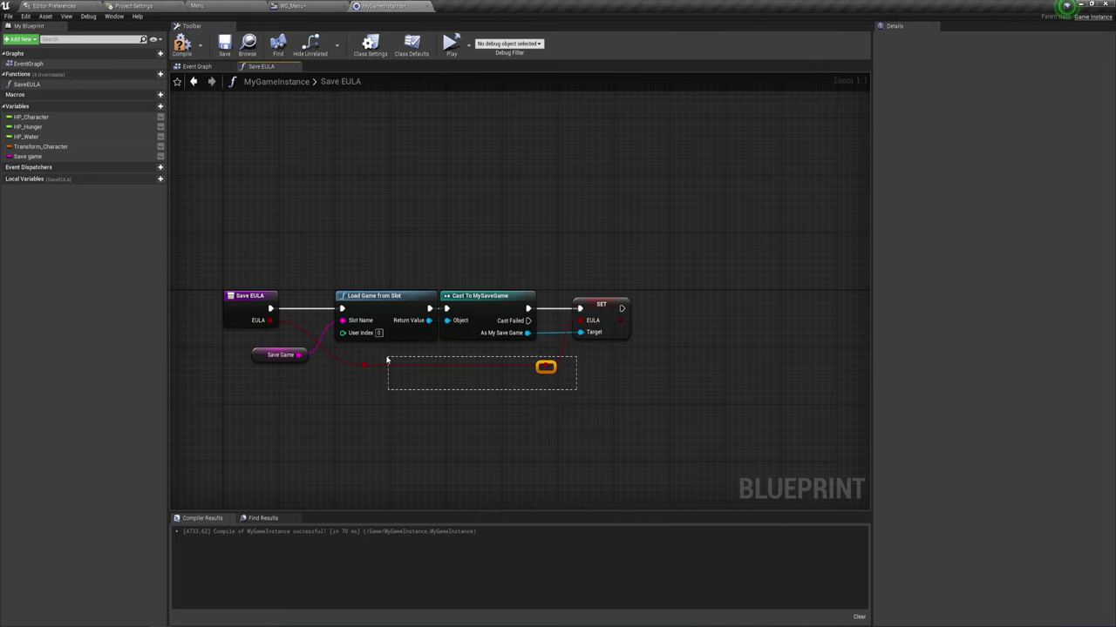
{"action": "right_click_drag", "start_coordinate": [631, 417], "coordinate": [526, 417]}
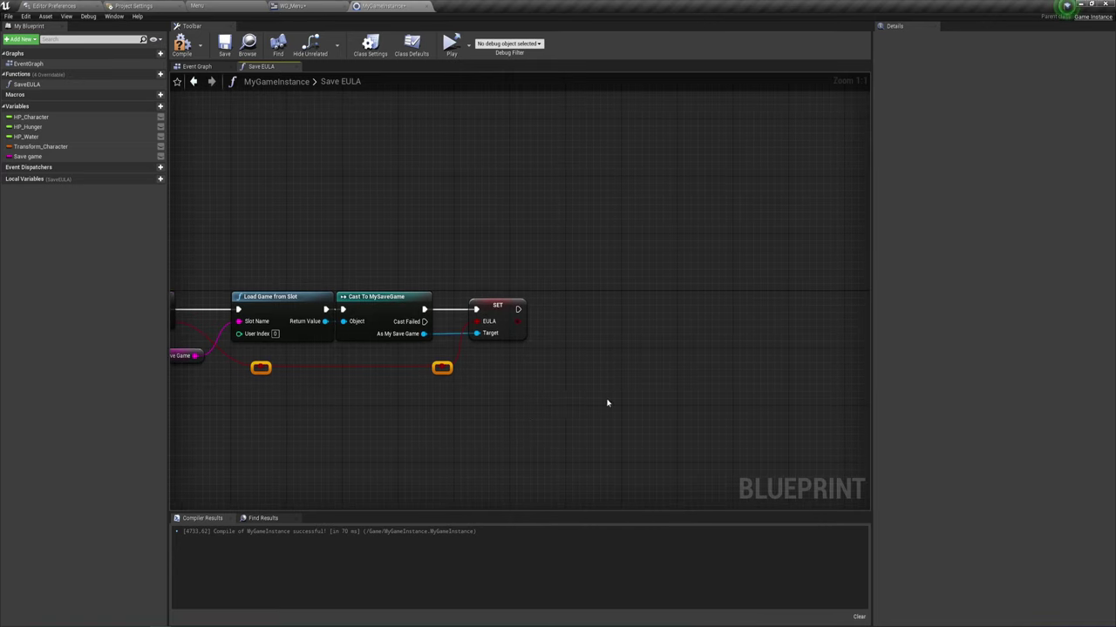
Search 'save' for actions from the cast's As My Save Game output
{"action": "right_click_drag", "start_coordinate": [608, 402], "coordinate": [534, 400]}
{"action": "left_click_drag", "start_coordinate": [412, 314], "coordinate": [411, 297]}
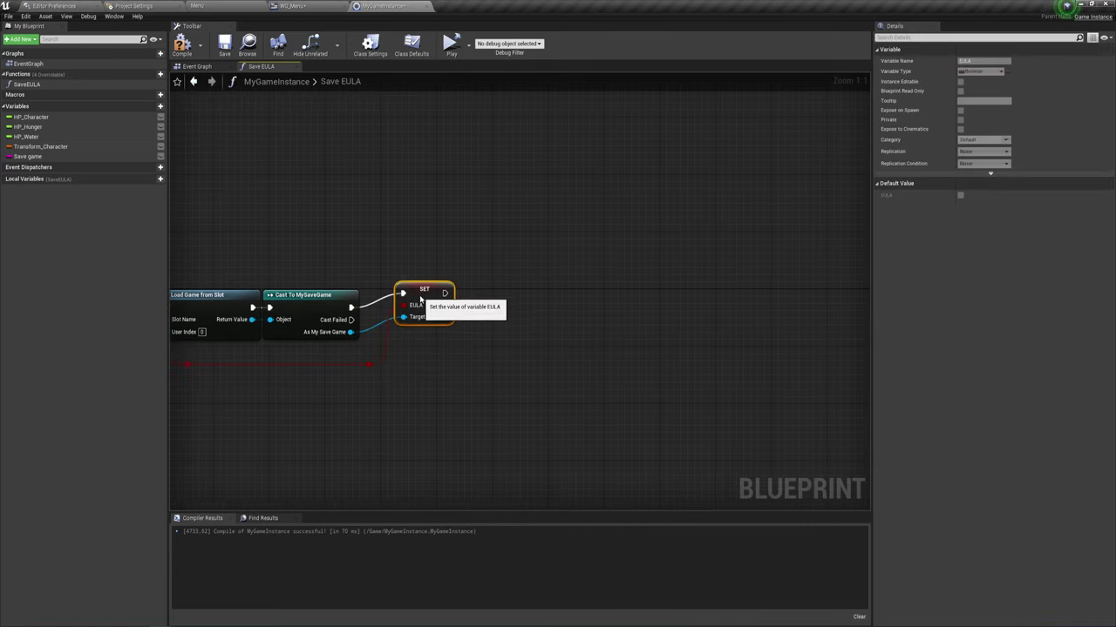
{"action": "left_click_drag", "start_coordinate": [349, 333], "coordinate": [498, 337]}
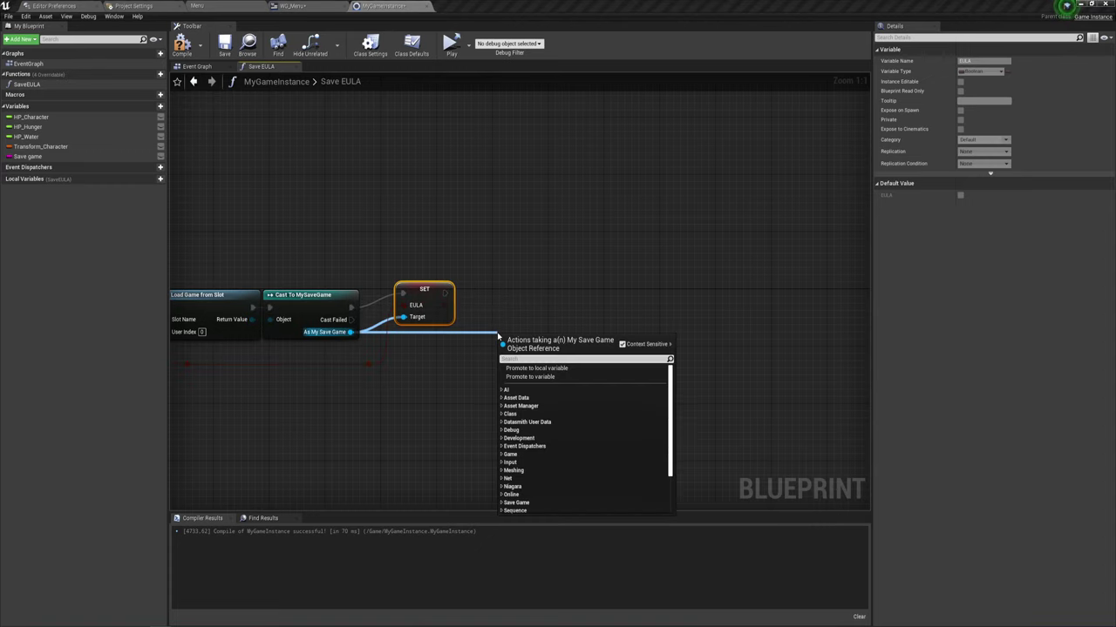
{"action": "type", "text": "sa"}
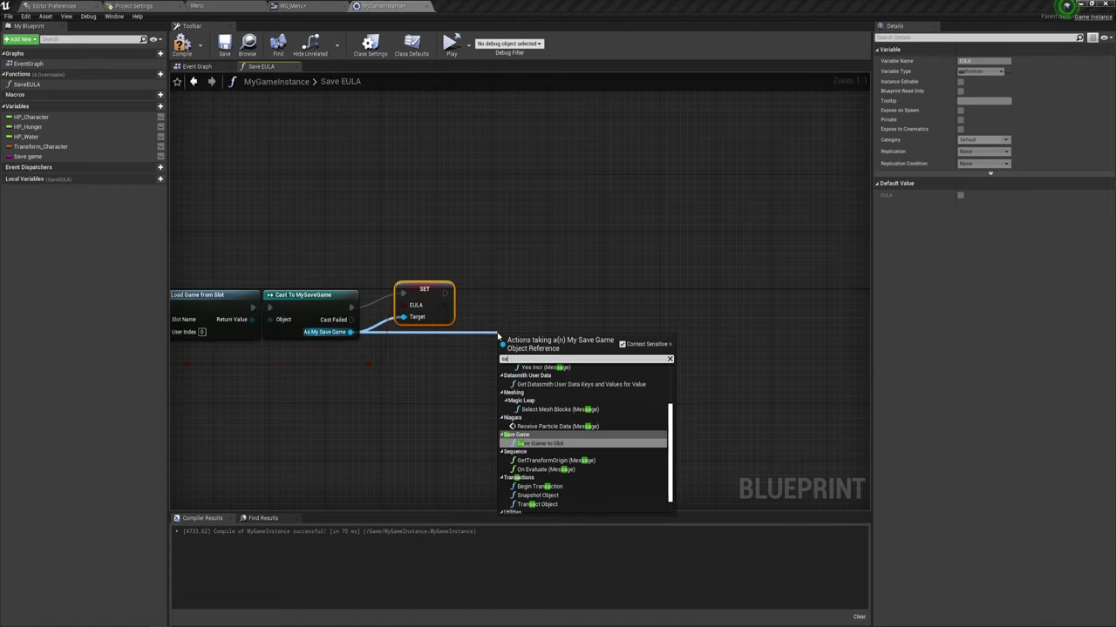
{"action": "type", "text": "ve"}
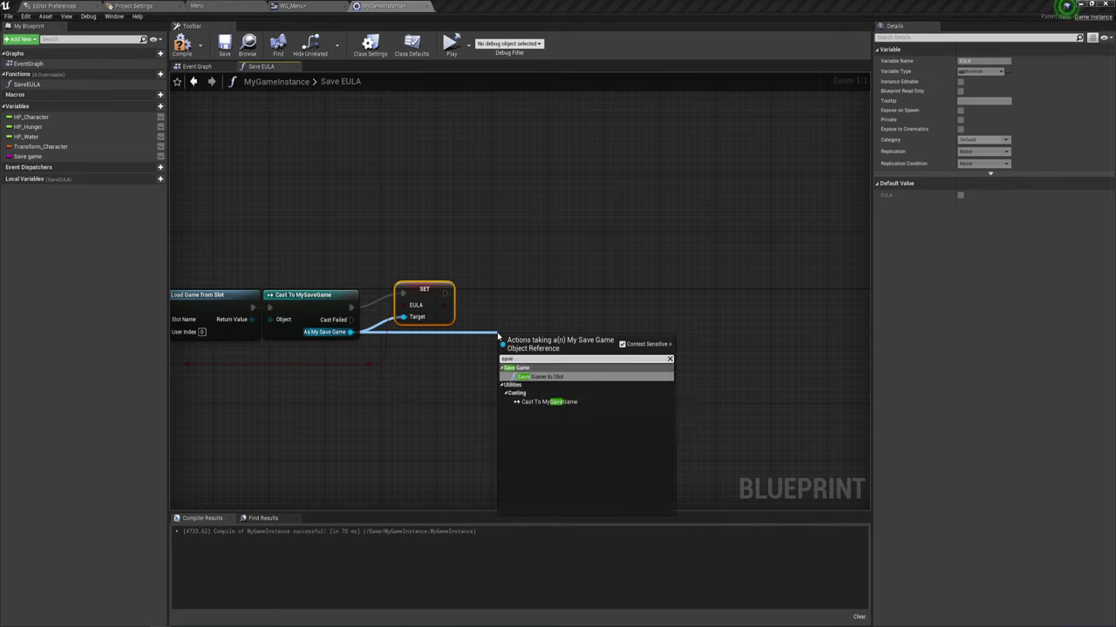
Add Save Game to Slot after SET EULA, fed by the cast save game object
{"action": "left_click", "coordinate": [540, 376]}
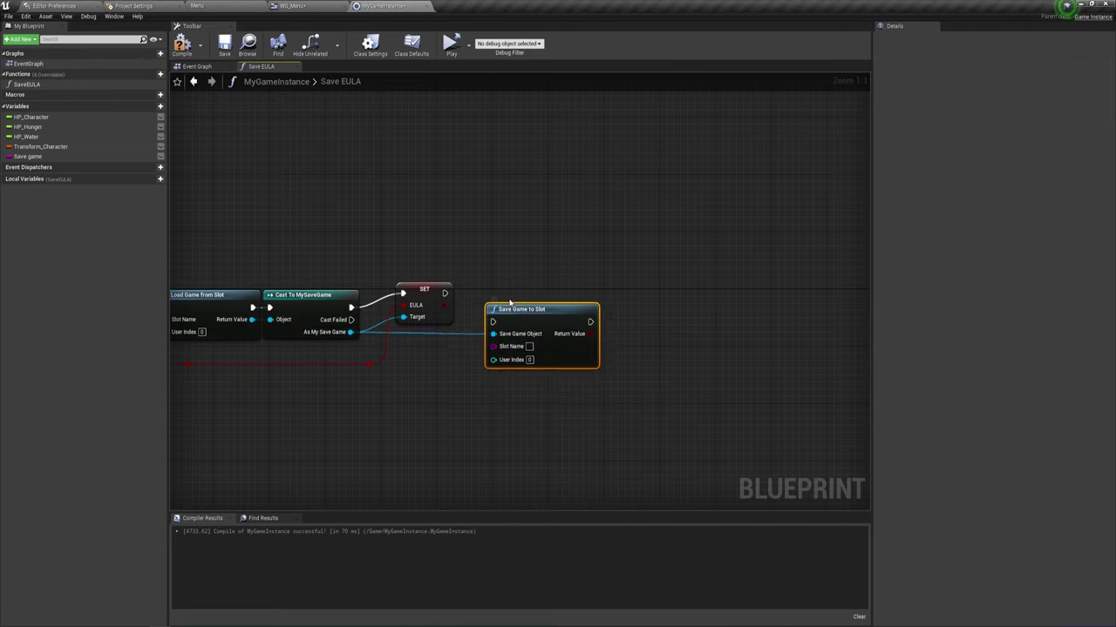
{"action": "left_click_drag", "start_coordinate": [515, 310], "coordinate": [514, 289]}
{"action": "mouse_move", "coordinate": [445, 293]}
{"action": "left_mouse_down"}
{"action": "mouse_move", "coordinate": [493, 301]}
{"action": "mouse_move", "coordinate": [460, 348]}
{"action": "left_mouse_up"}
{"action": "double_click", "coordinate": [466, 315]}
{"action": "right_click_drag", "start_coordinate": [497, 354], "coordinate": [530, 345]}
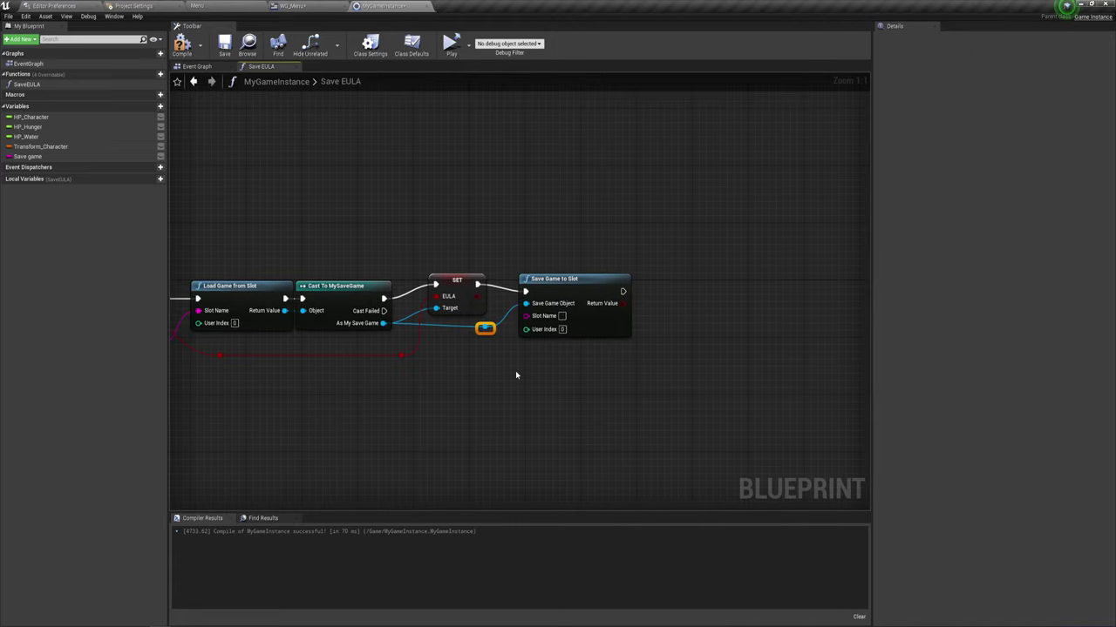
Wire a Save game variable getter into Save Game to Slot's Slot Name
{"action": "mouse_move", "coordinate": [27, 156]}
{"action": "left_mouse_down", "text": "ctrl"}
{"action": "mouse_move", "coordinate": [471, 352]}
{"action": "mouse_move", "coordinate": [526, 315]}
{"action": "left_mouse_up", "text": "ctrl"}
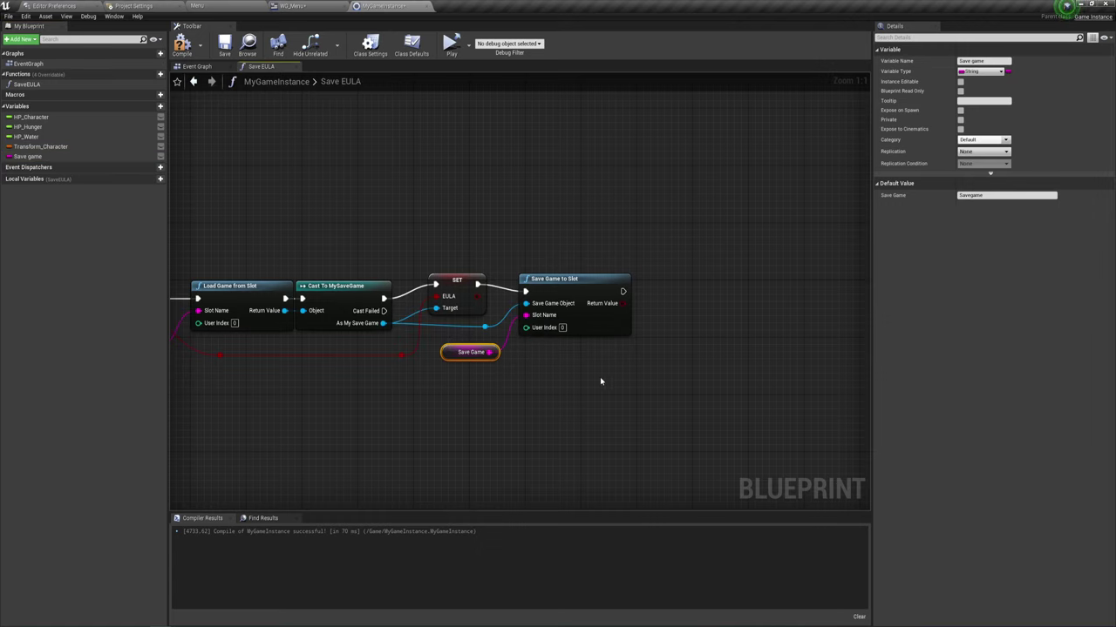
{"action": "right_click_drag", "start_coordinate": [611, 366], "coordinate": [540, 359]}
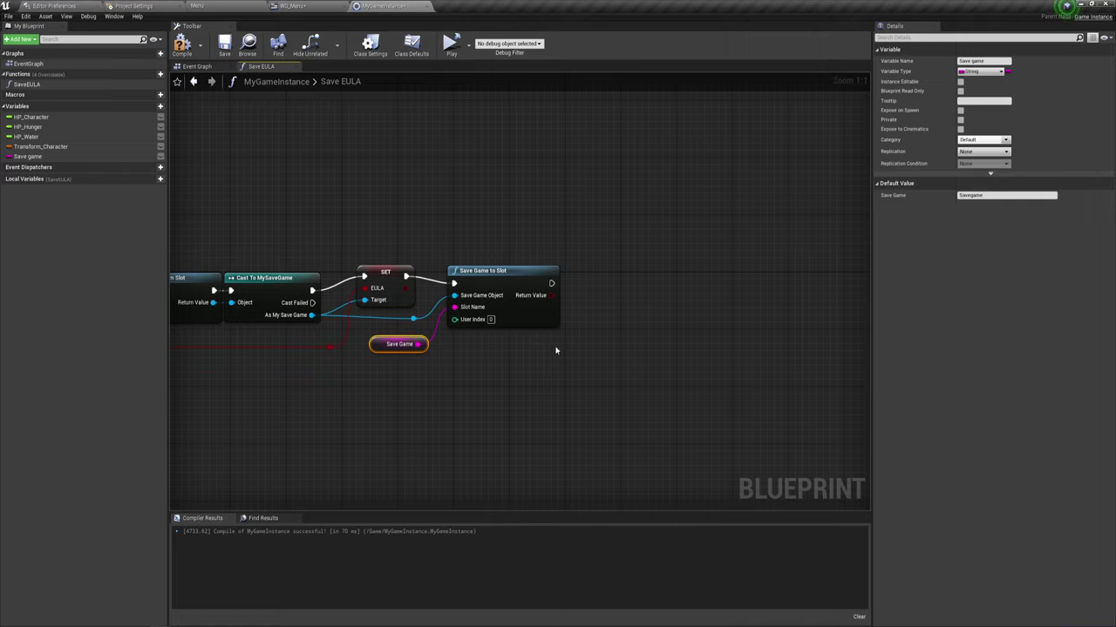
{"action": "left_click_drag", "start_coordinate": [470, 272], "coordinate": [471, 265]}
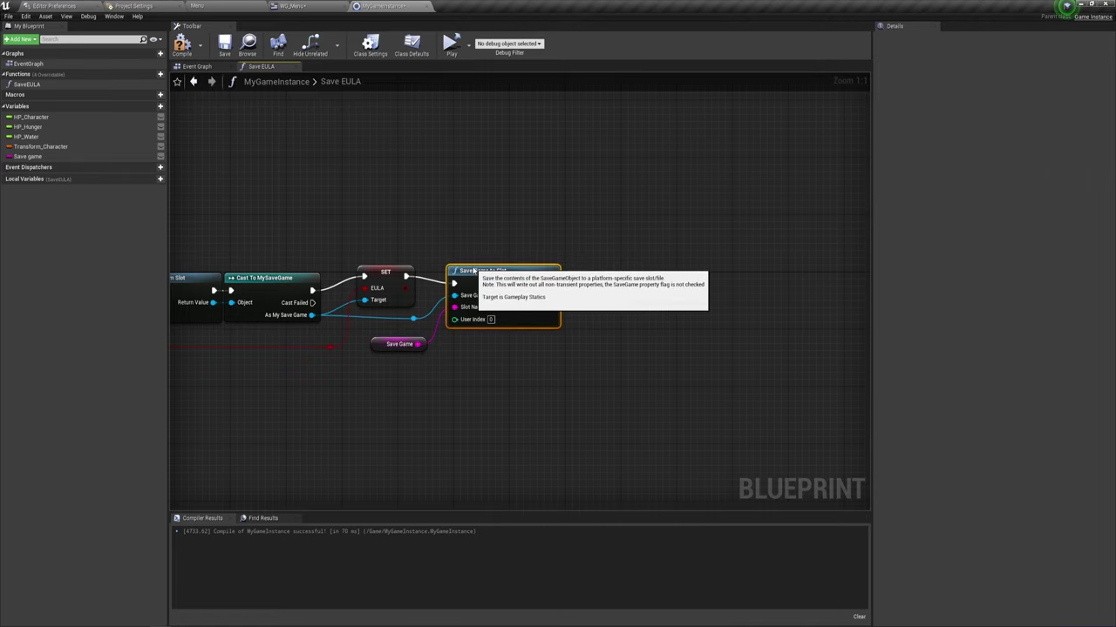
{"action": "left_click", "coordinate": [494, 369]}
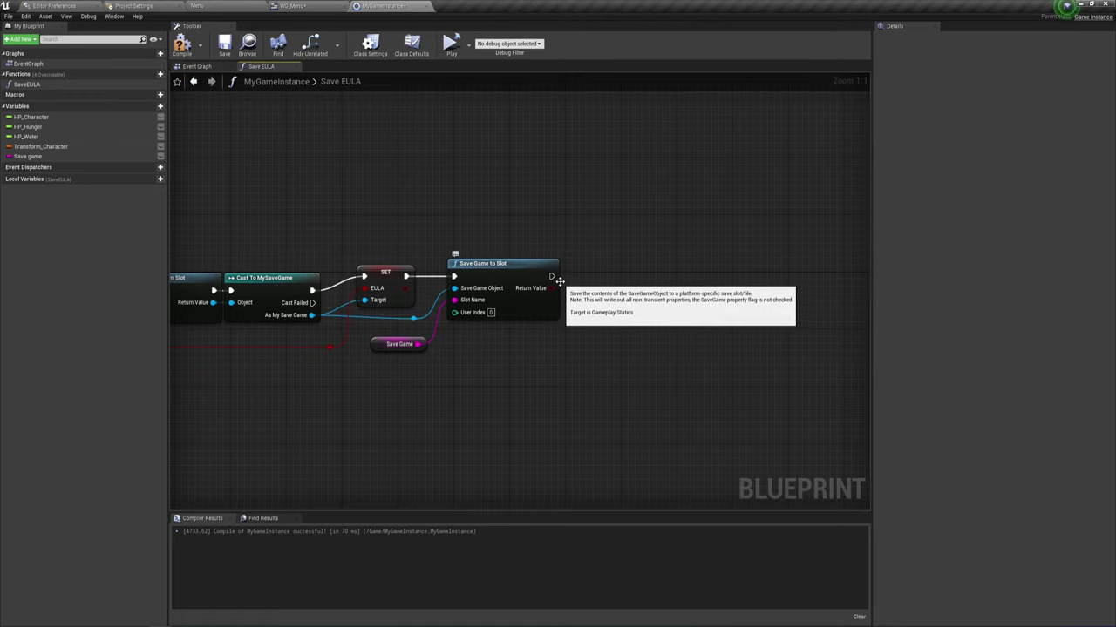
Bring the Save EULA entry node into view and select it
{"action": "left_click_drag", "start_coordinate": [551, 276], "coordinate": [599, 277]}
{"action": "left_click", "coordinate": [602, 268]}
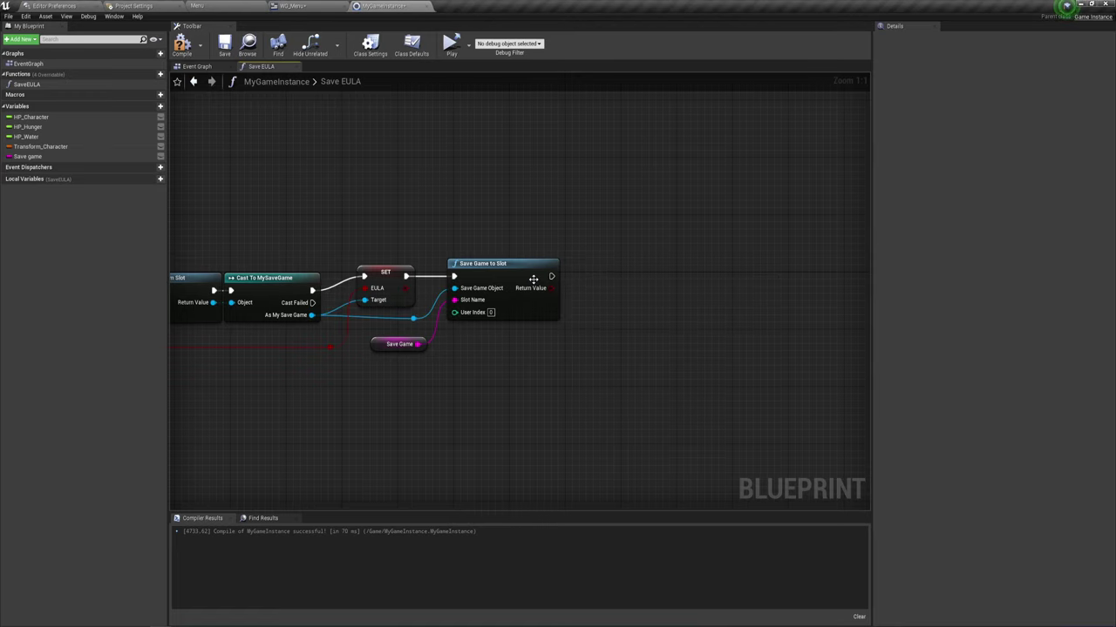
{"action": "left_click", "coordinate": [28, 156]}
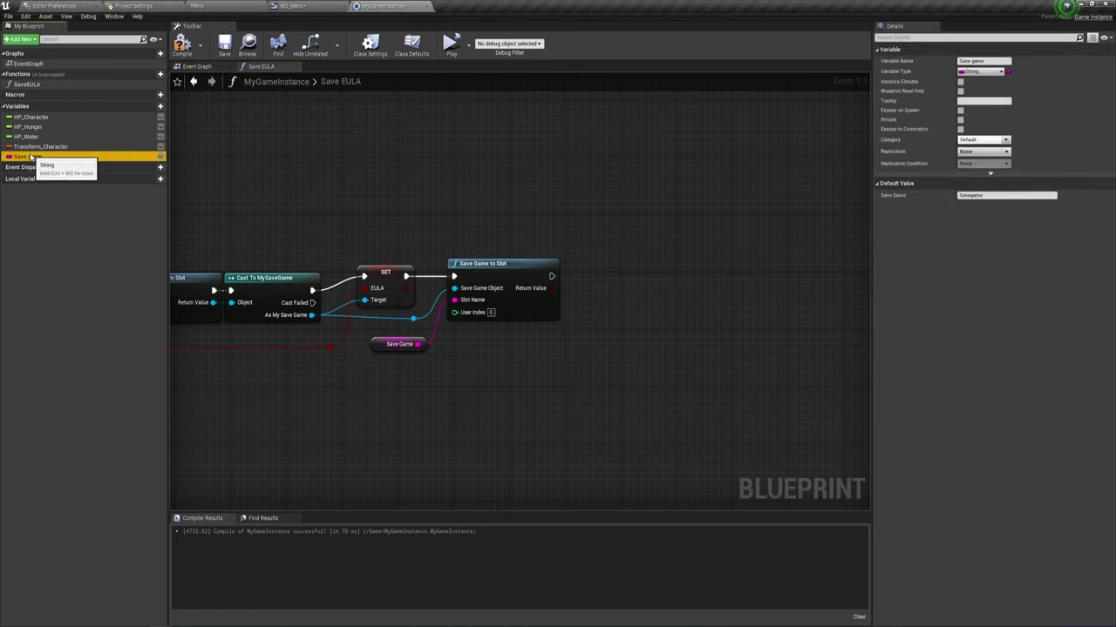
{"action": "right_click_drag", "start_coordinate": [336, 228], "coordinate": [561, 237]}
{"action": "scroll", "coordinate": [561, 237], "scroll_direction": "down", "scroll_amount": 4}
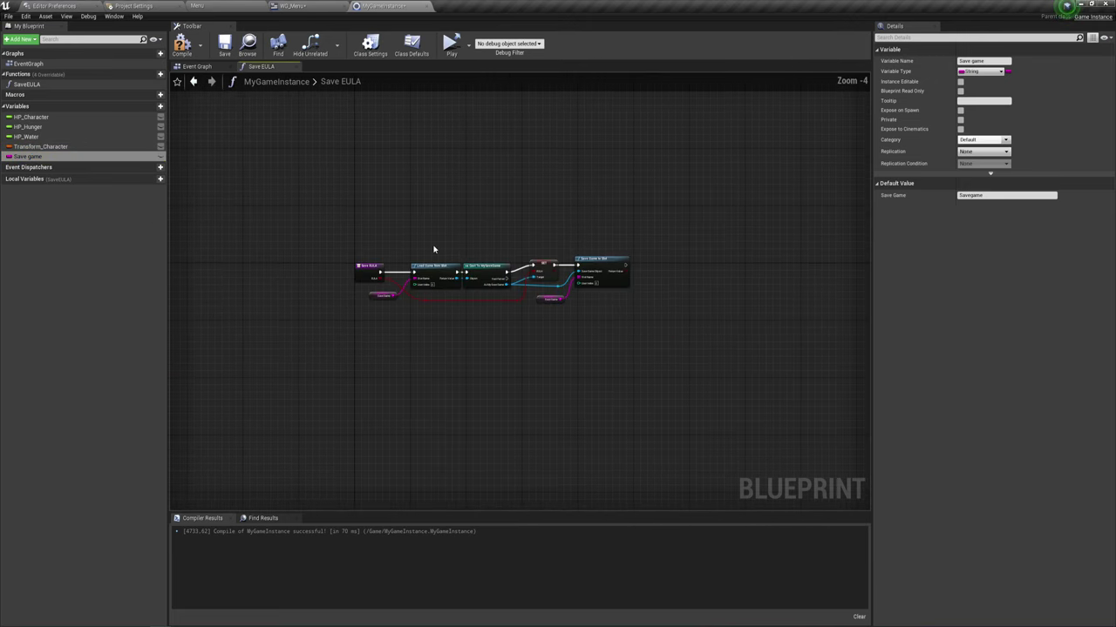
{"action": "scroll", "coordinate": [433, 250], "scroll_direction": "up", "scroll_amount": 4}
{"action": "right_click", "coordinate": [424, 244]}
{"action": "left_click", "coordinate": [320, 297]}
Create a Return Node by adding then deleting a function output, and place it after Save Game to Slot
{"action": "left_click", "coordinate": [1102, 193]}
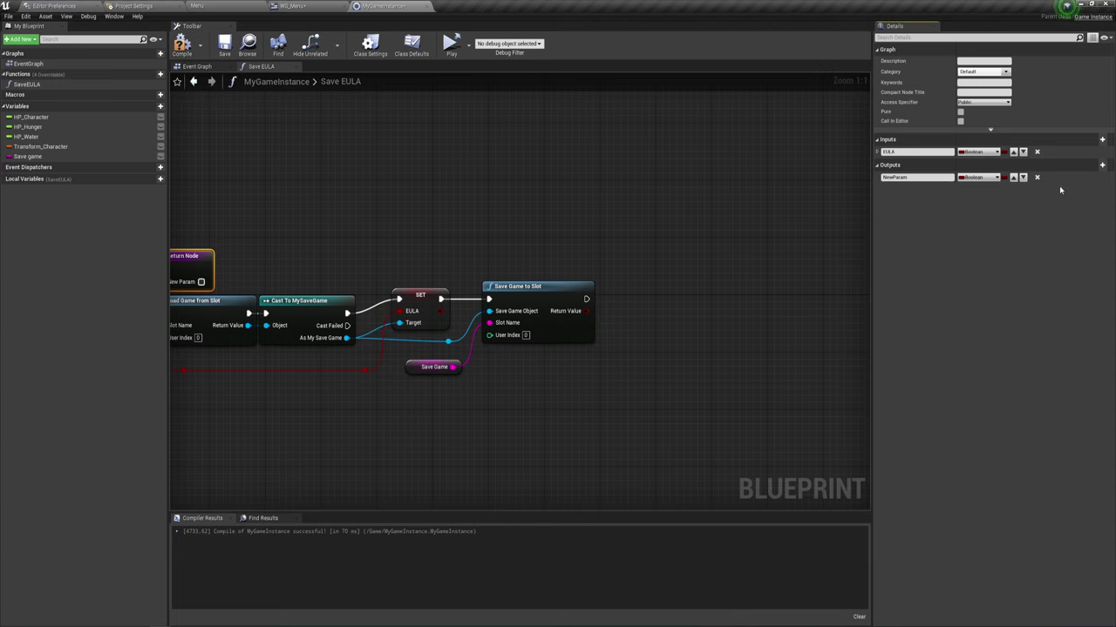
{"action": "left_click", "coordinate": [1036, 177]}
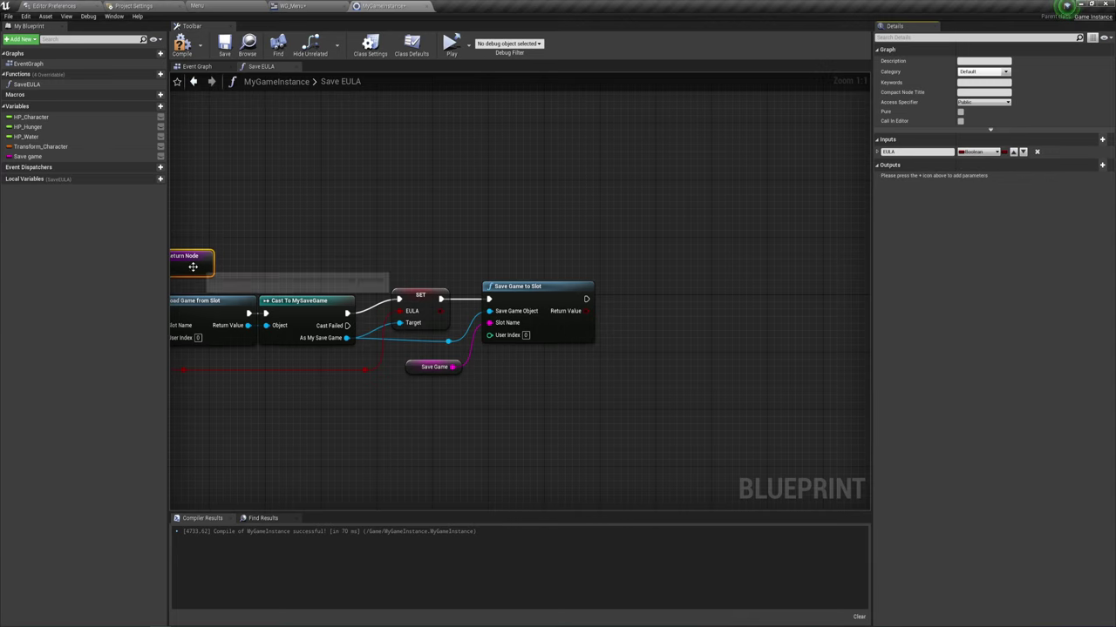
{"action": "mouse_move", "coordinate": [191, 259]}
{"action": "left_mouse_down"}
{"action": "mouse_move", "coordinate": [645, 296]}
{"action": "mouse_move", "coordinate": [569, 299]}
{"action": "mouse_move", "coordinate": [611, 296]}
{"action": "left_mouse_up"}
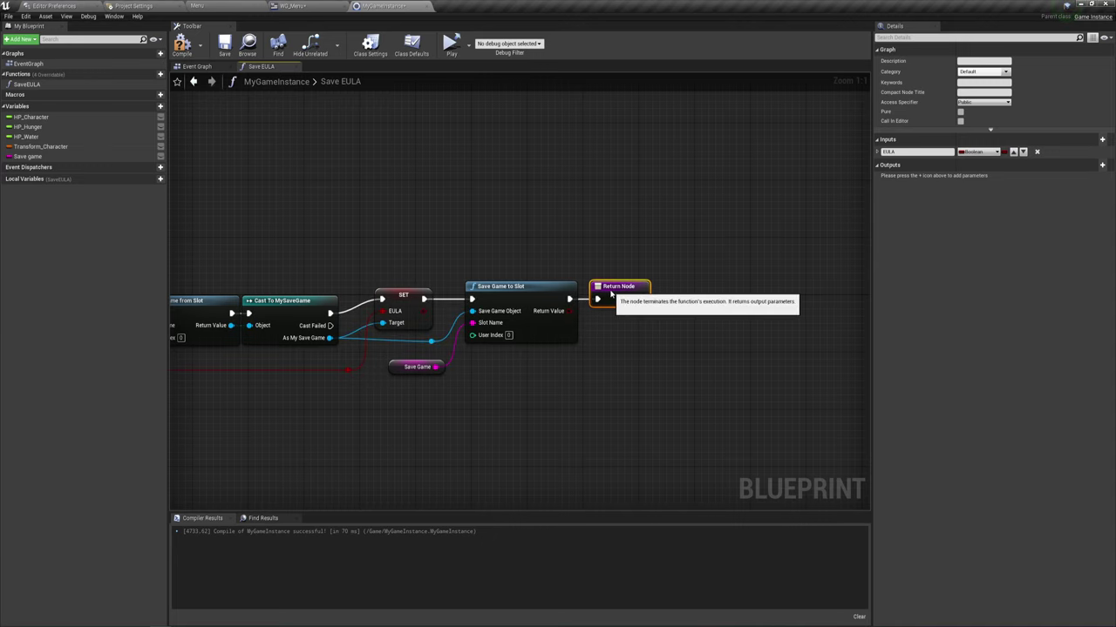
{"action": "left_click", "coordinate": [605, 351]}
Reframe the graph to view the entire completed Save EULA function
{"action": "right_click_drag", "start_coordinate": [604, 351], "coordinate": [712, 333]}
{"action": "scroll", "coordinate": [562, 318], "scroll_direction": "down", "scroll_amount": 1}
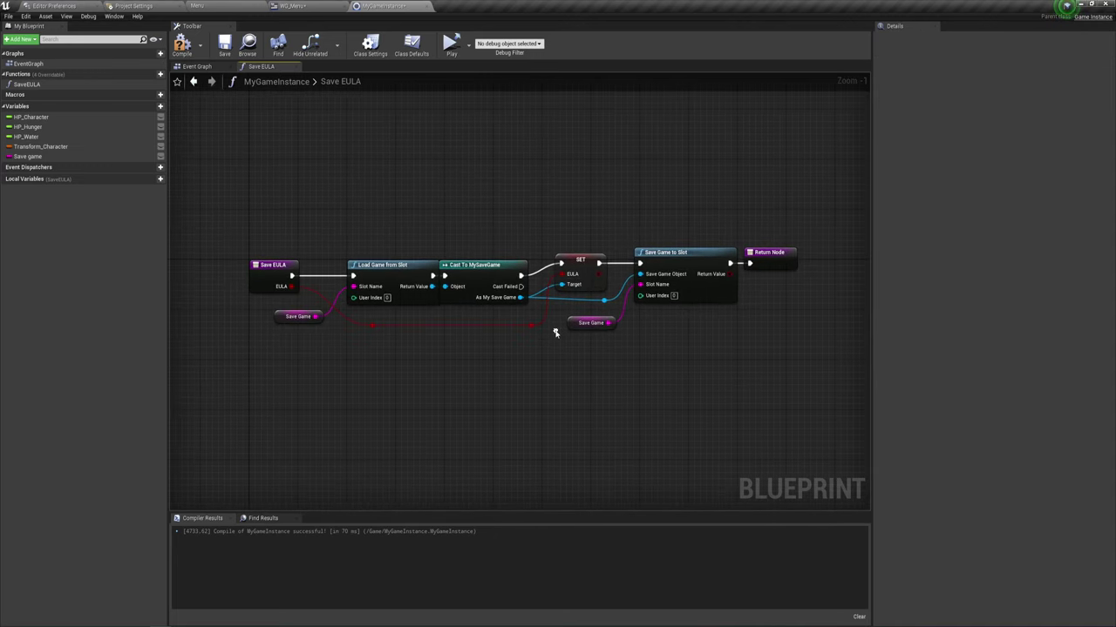
{"action": "scroll", "coordinate": [522, 340], "scroll_direction": "up", "scroll_amount": 1}
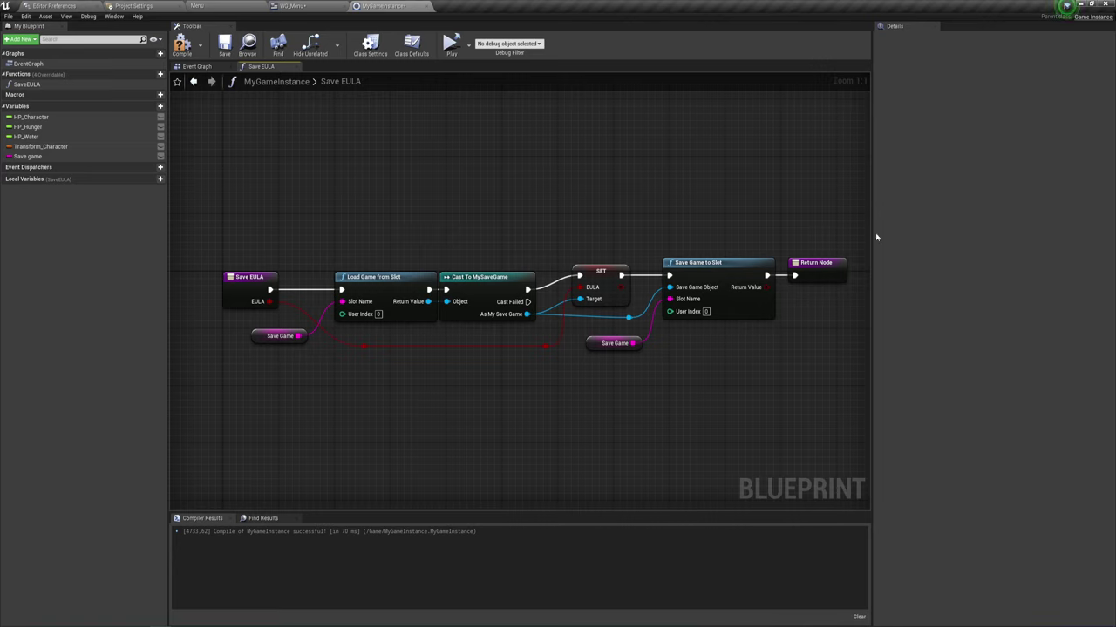
{"action": "left_click_drag", "start_coordinate": [872, 236], "coordinate": [928, 244]}
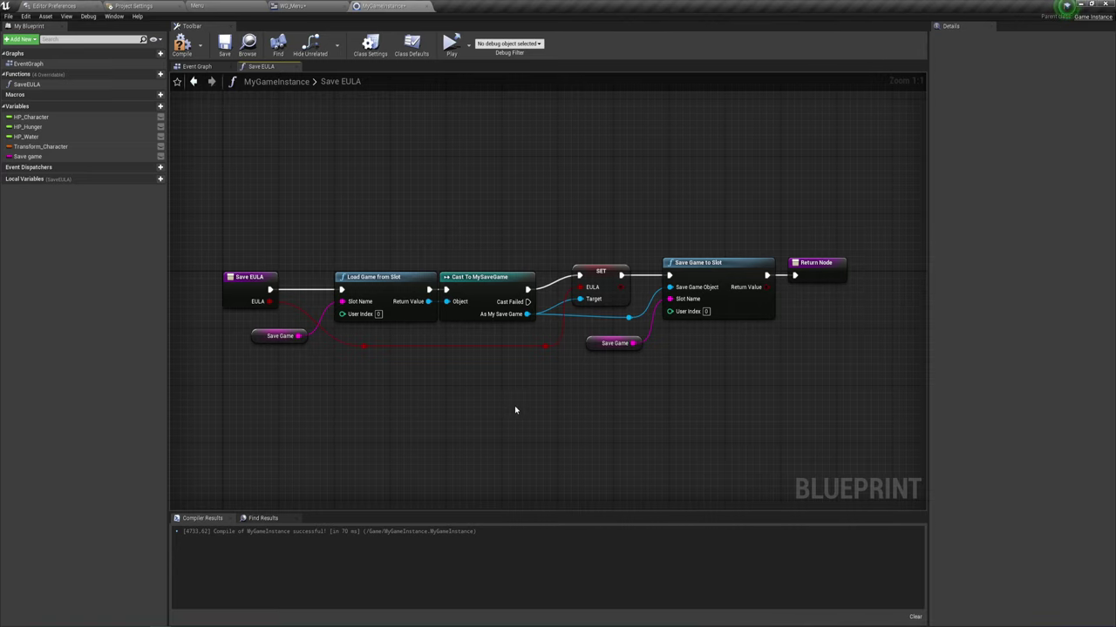
{"action": "right_click_drag", "start_coordinate": [515, 410], "coordinate": [556, 405]}
{"action": "left_click_drag", "start_coordinate": [222, 201], "coordinate": [833, 379]}
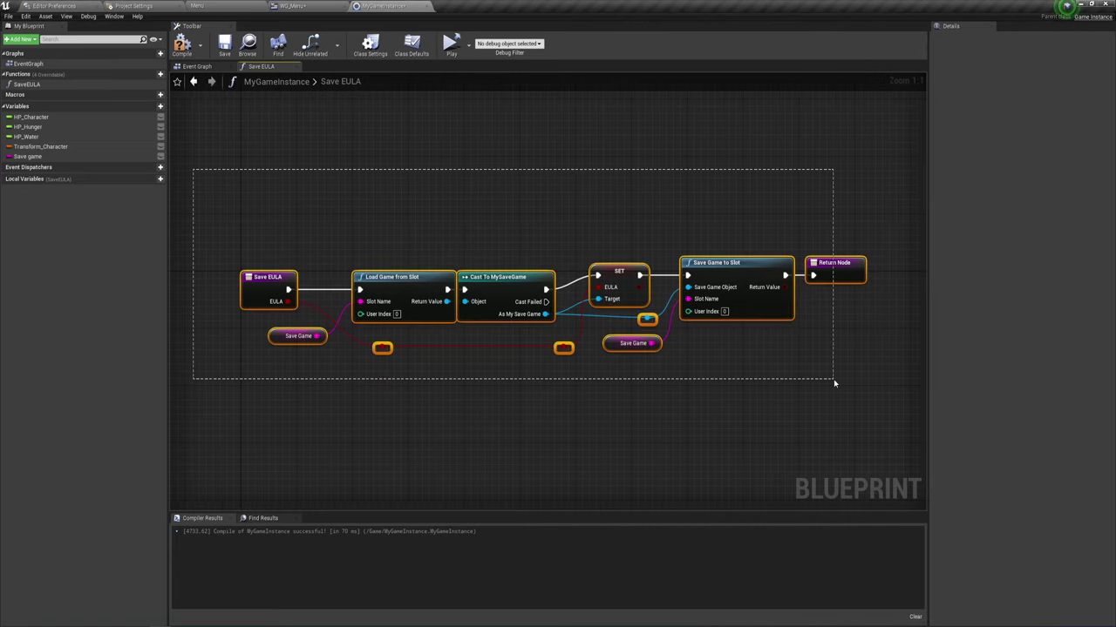
{"action": "left_click", "coordinate": [752, 430]}
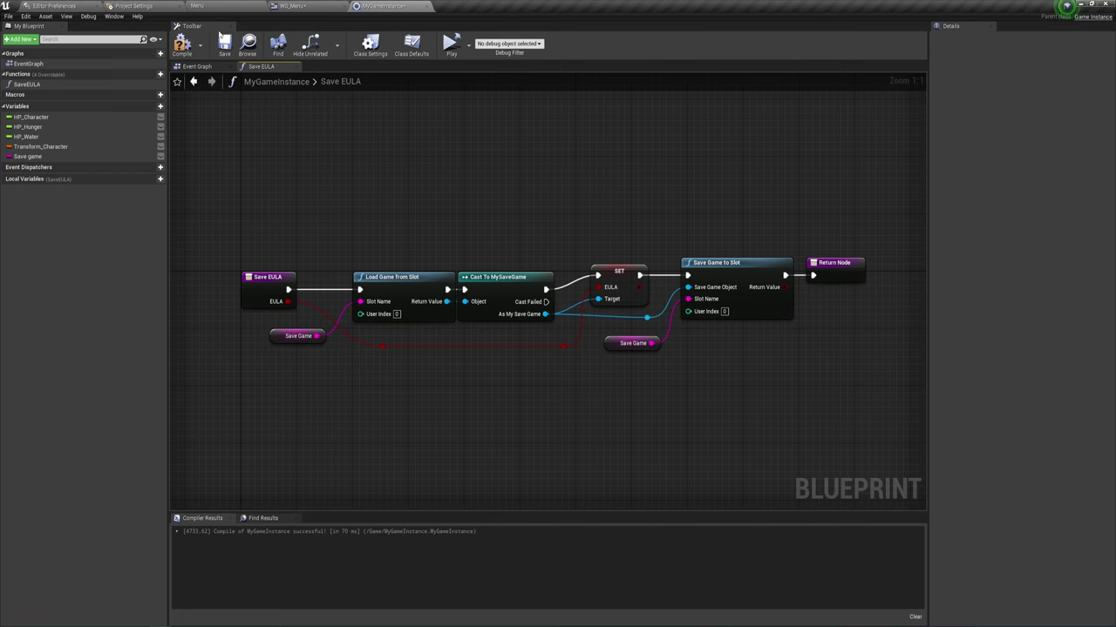
Compile and save MyGameInstance, then return to the WG_Menu graph
{"action": "left_click", "coordinate": [181, 43]}
{"action": "left_click", "coordinate": [224, 44]}
{"action": "left_click", "coordinate": [284, 5]}
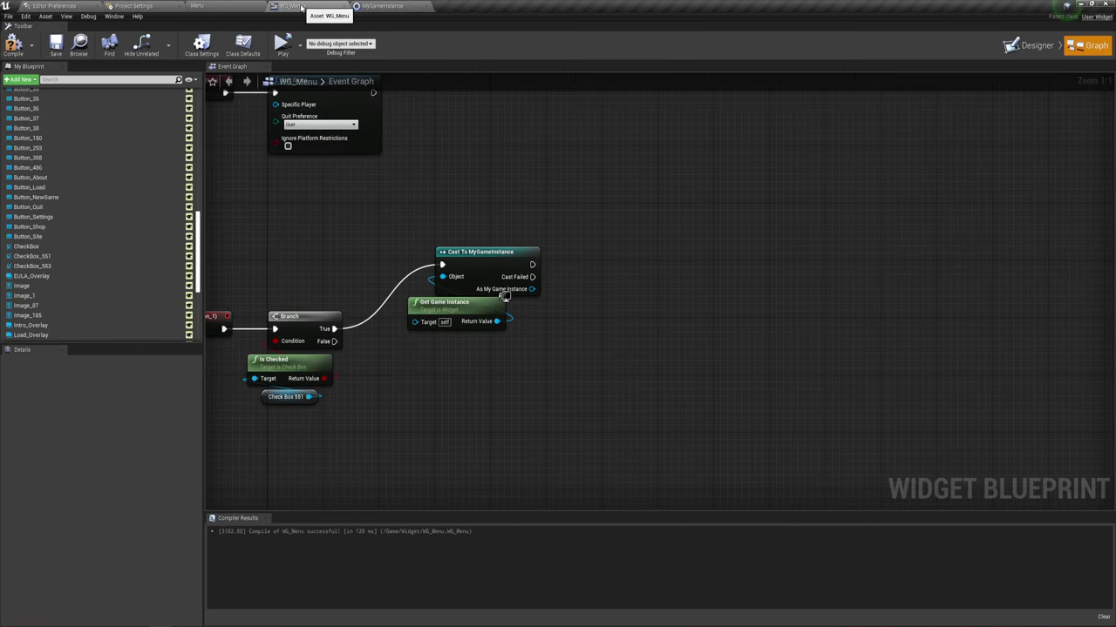
Call Save EULA on the As My Game Instance result right after the cast
{"action": "left_click_drag", "start_coordinate": [532, 288], "coordinate": [571, 295]}
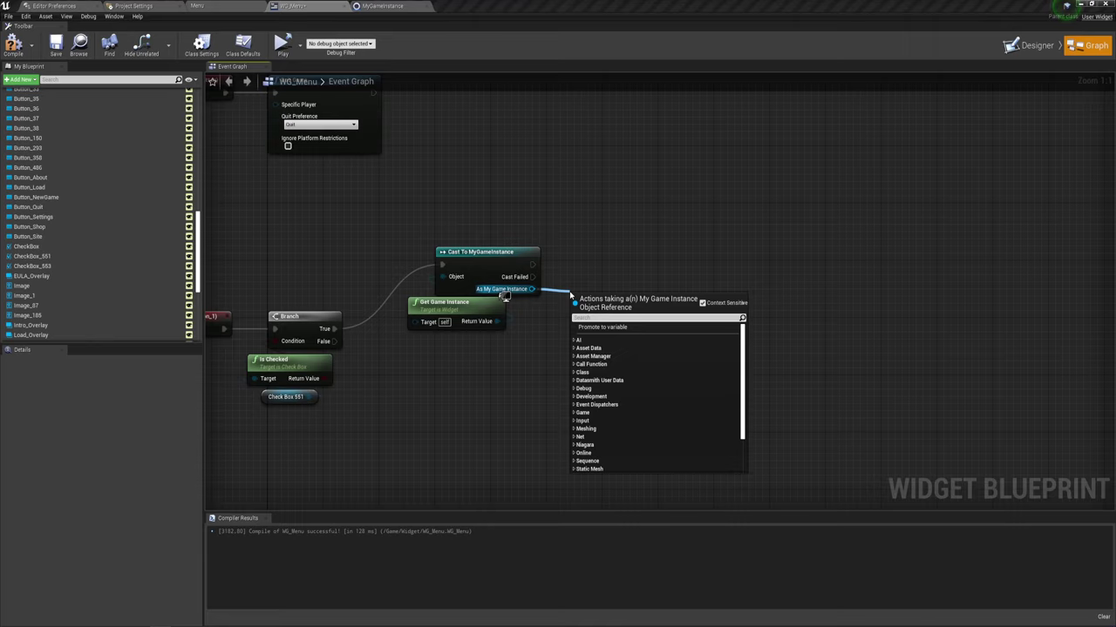
{"action": "type", "text": "sav"}
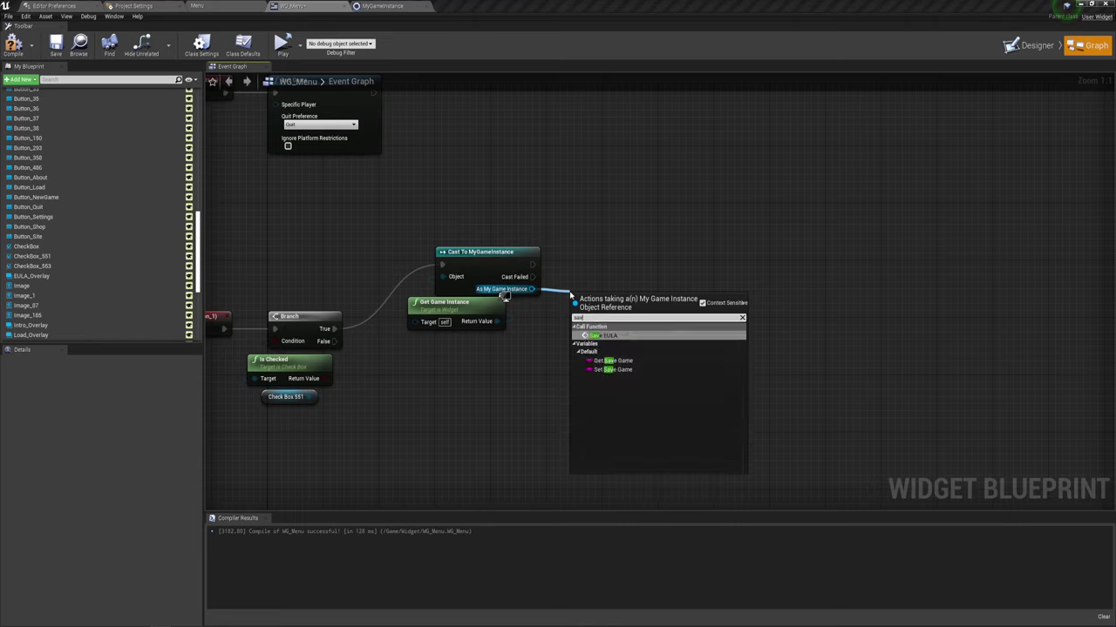
{"action": "left_click", "coordinate": [602, 335]}
{"action": "left_click_drag", "start_coordinate": [605, 294], "coordinate": [598, 251]}
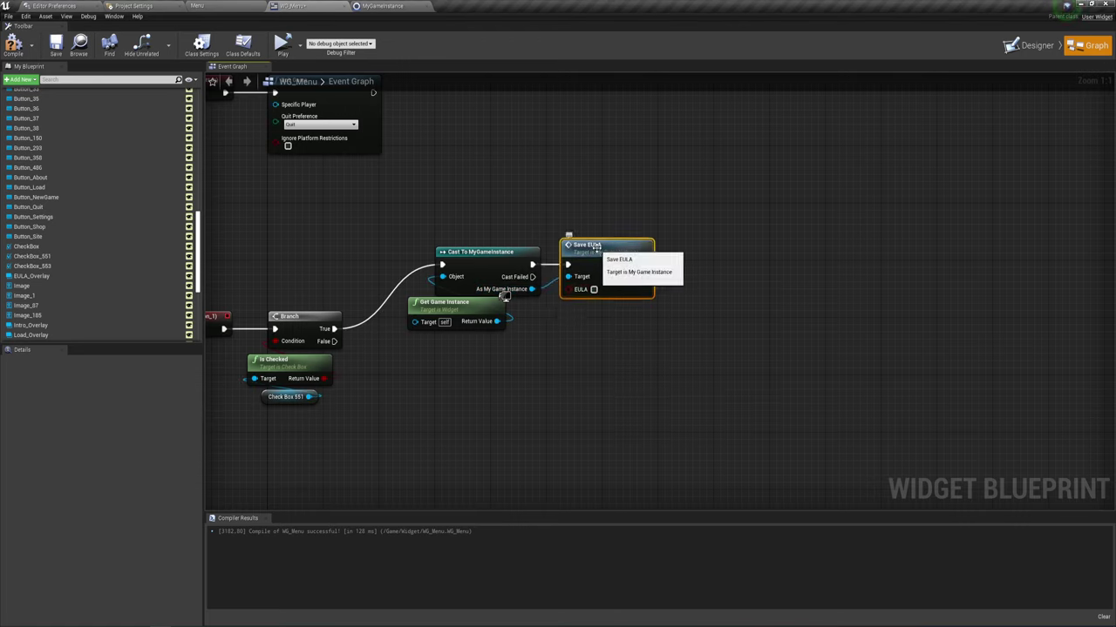
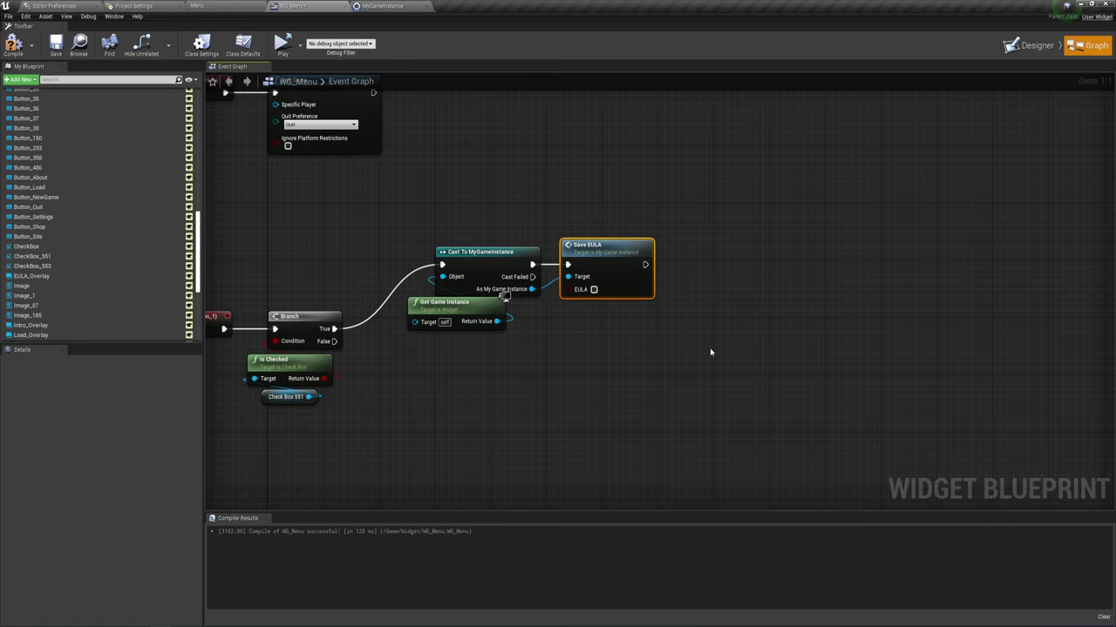
Add a EULA variable getter and wire it into Save EULA's EULA input
{"action": "mouse_move", "coordinate": [711, 352]}
{"action": "right_mouse_down"}
{"action": "mouse_move", "coordinate": [630, 304]}
{"action": "mouse_move", "coordinate": [610, 317]}
{"action": "right_mouse_up"}
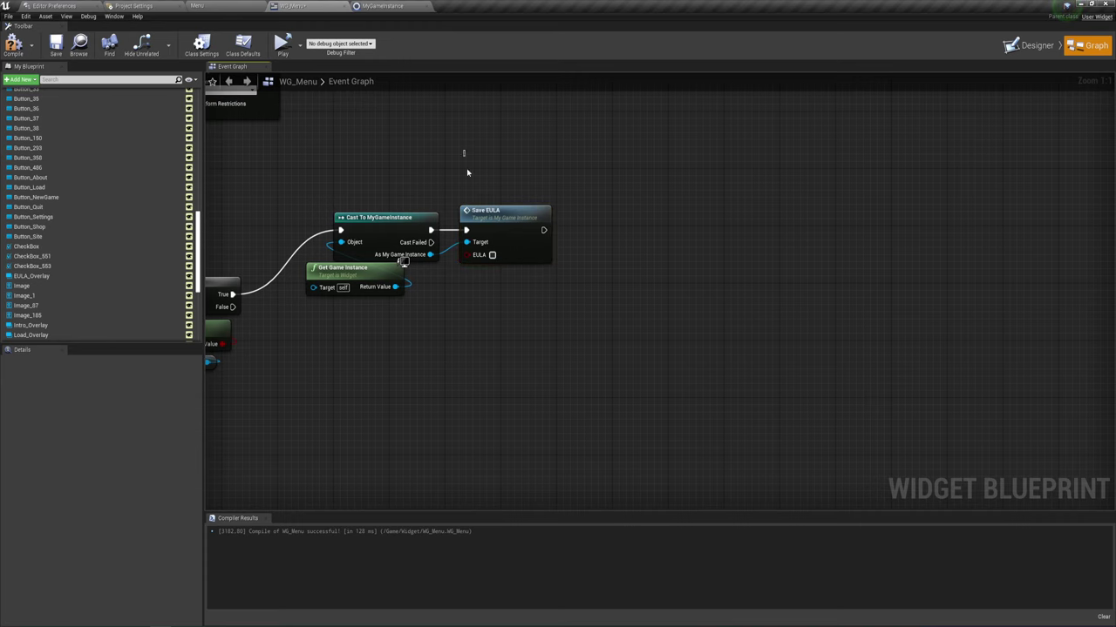
{"action": "left_click_drag", "start_coordinate": [469, 149], "coordinate": [503, 316]}
{"action": "mouse_move", "coordinate": [472, 285]}
{"action": "right_mouse_down"}
{"action": "mouse_move", "coordinate": [578, 267]}
{"action": "mouse_move", "coordinate": [658, 289]}
{"action": "mouse_move", "coordinate": [637, 316]}
{"action": "right_mouse_up"}
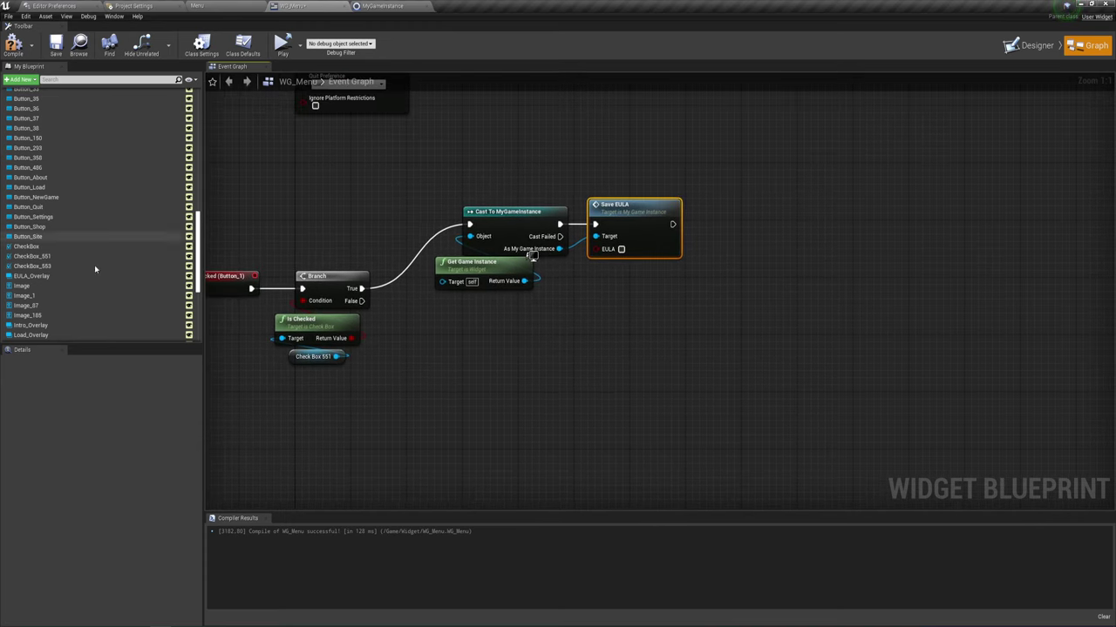
{"action": "scroll", "coordinate": [52, 279], "scroll_direction": "down", "scroll_amount": 3}
{"action": "scroll", "coordinate": [38, 294], "scroll_direction": "down", "scroll_amount": 3}
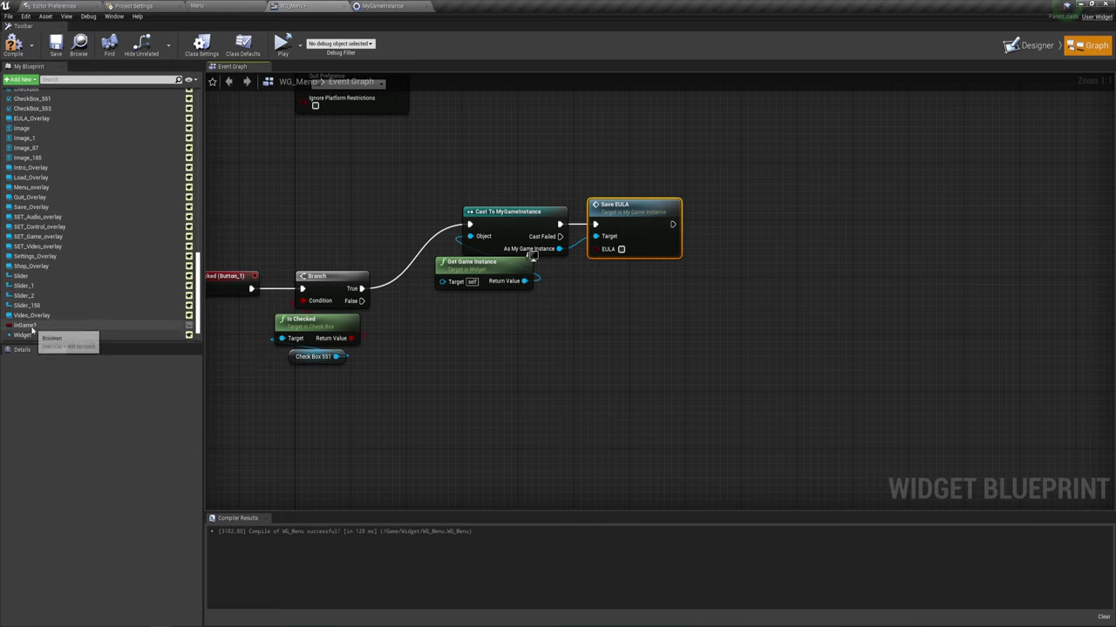
{"action": "scroll", "coordinate": [27, 327], "scroll_direction": "down", "scroll_amount": 2}
{"action": "mouse_move", "coordinate": [21, 326]}
{"action": "left_mouse_down", "text": "ctrl"}
{"action": "mouse_move", "coordinate": [549, 292]}
{"action": "mouse_move", "coordinate": [599, 251]}
{"action": "left_mouse_up", "text": "ctrl"}
{"action": "right_click_drag", "start_coordinate": [624, 321], "coordinate": [527, 331]}
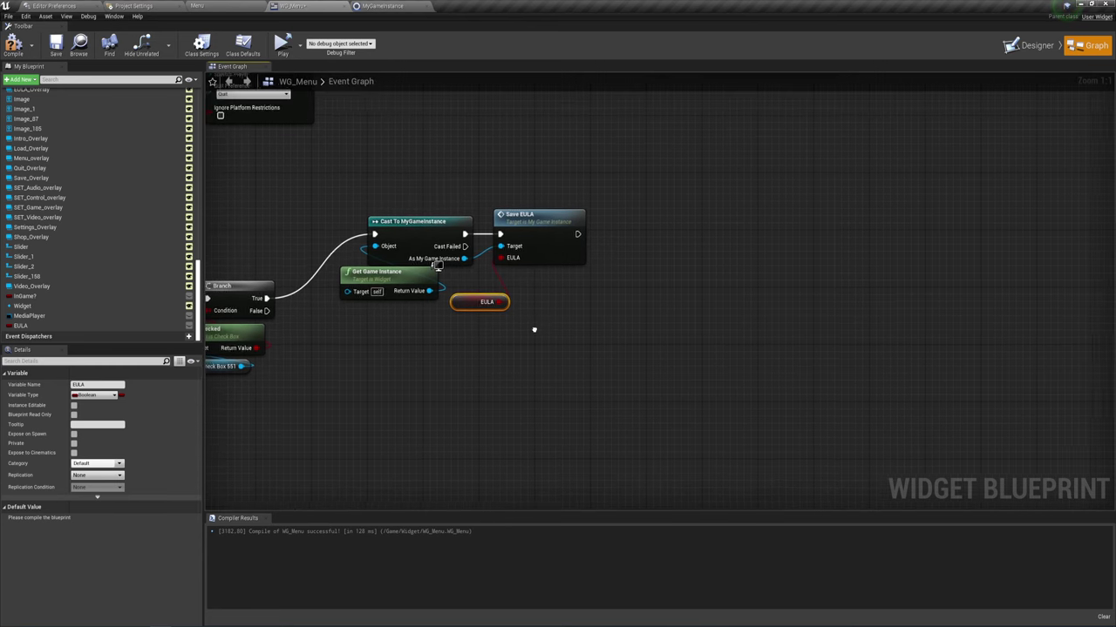
Review the On Check State Changed, Branch and Is Checked nodes, then select the EULA getter
{"action": "scroll", "coordinate": [634, 311], "scroll_direction": "down", "scroll_amount": 3}
{"action": "right_click_drag", "start_coordinate": [610, 331], "coordinate": [755, 413]}
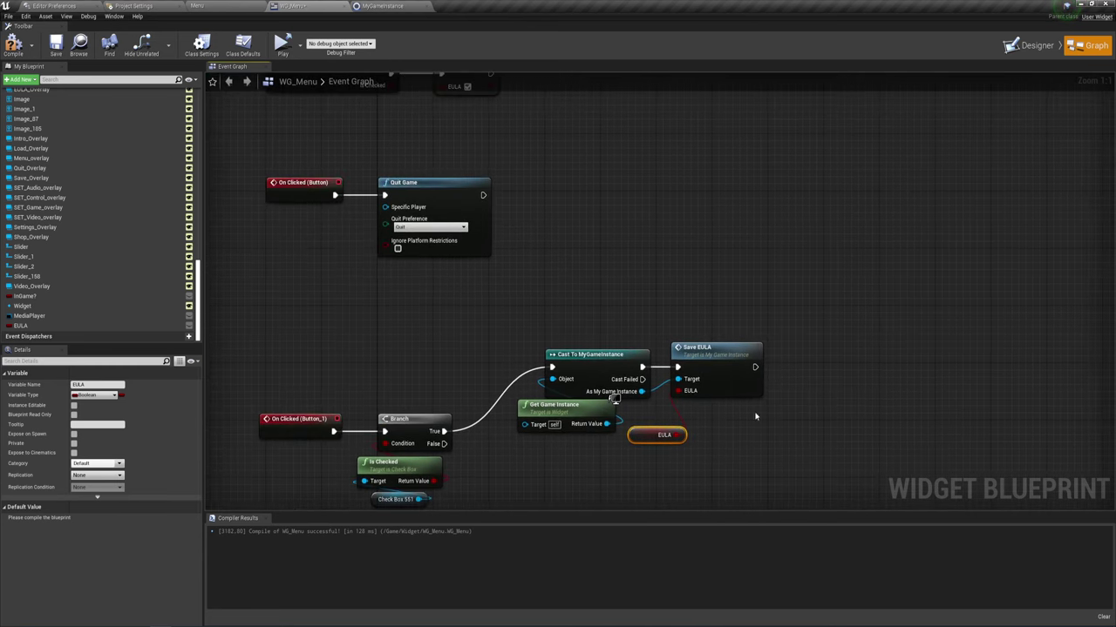
{"action": "scroll", "coordinate": [510, 276], "scroll_direction": "up", "scroll_amount": 3}
{"action": "left_click_drag", "start_coordinate": [296, 218], "coordinate": [490, 140]}
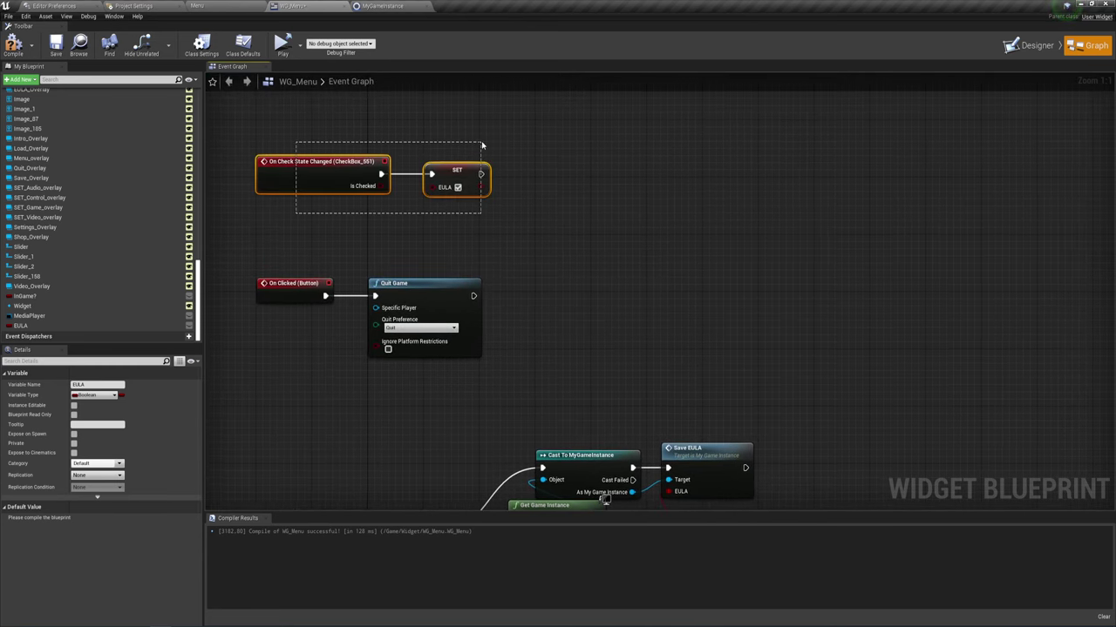
{"action": "right_click_drag", "start_coordinate": [499, 297], "coordinate": [467, 201]}
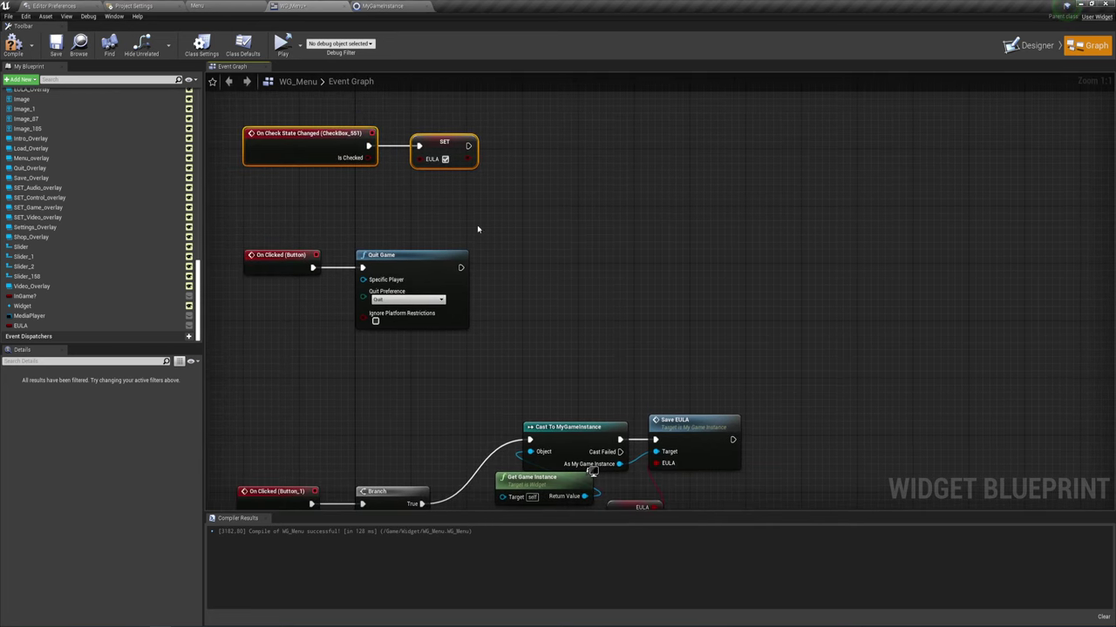
{"action": "right_click_drag", "start_coordinate": [478, 229], "coordinate": [361, 87]}
{"action": "mouse_move", "coordinate": [581, 321]}
{"action": "right_mouse_down"}
{"action": "mouse_move", "coordinate": [601, 375]}
{"action": "mouse_move", "coordinate": [402, 358]}
{"action": "right_mouse_up"}
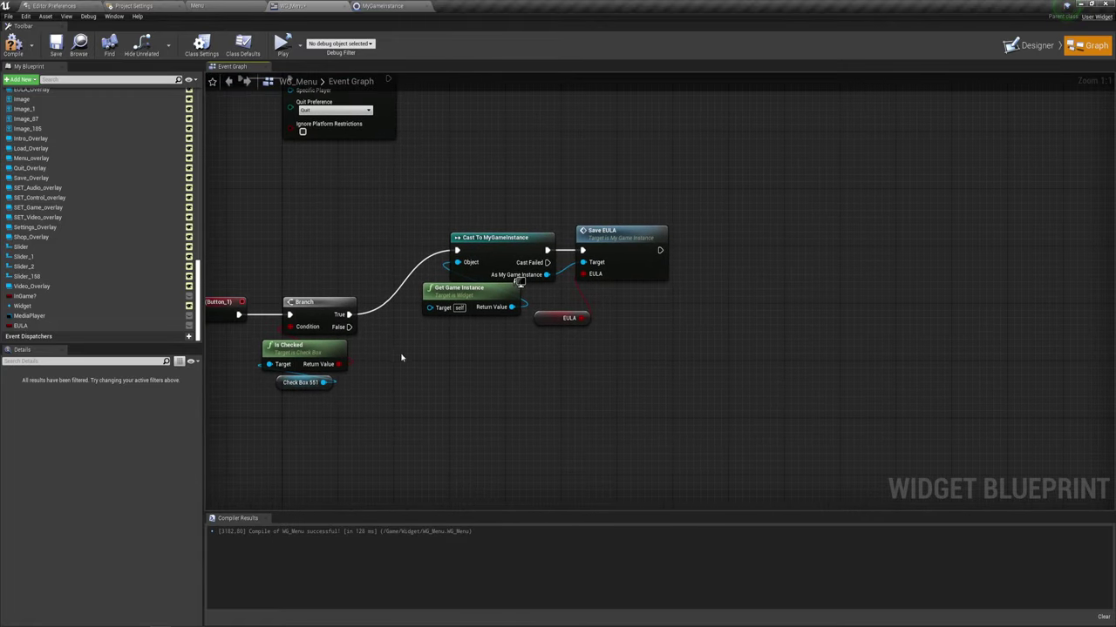
{"action": "left_click_drag", "start_coordinate": [297, 388], "coordinate": [355, 251]}
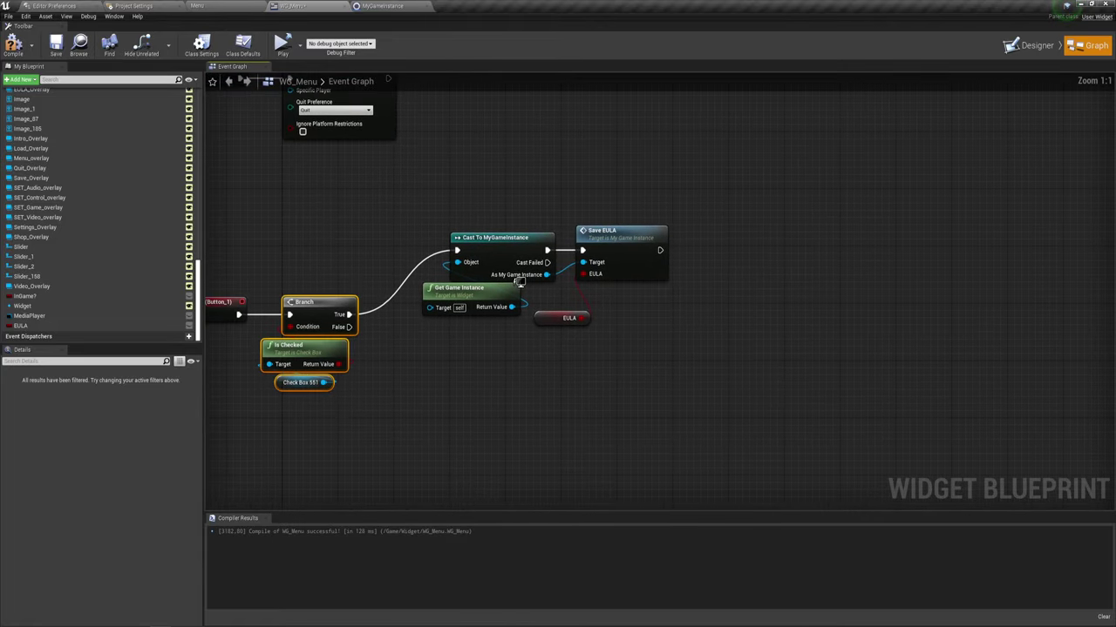
{"action": "right_click_drag", "start_coordinate": [644, 326], "coordinate": [493, 378]}
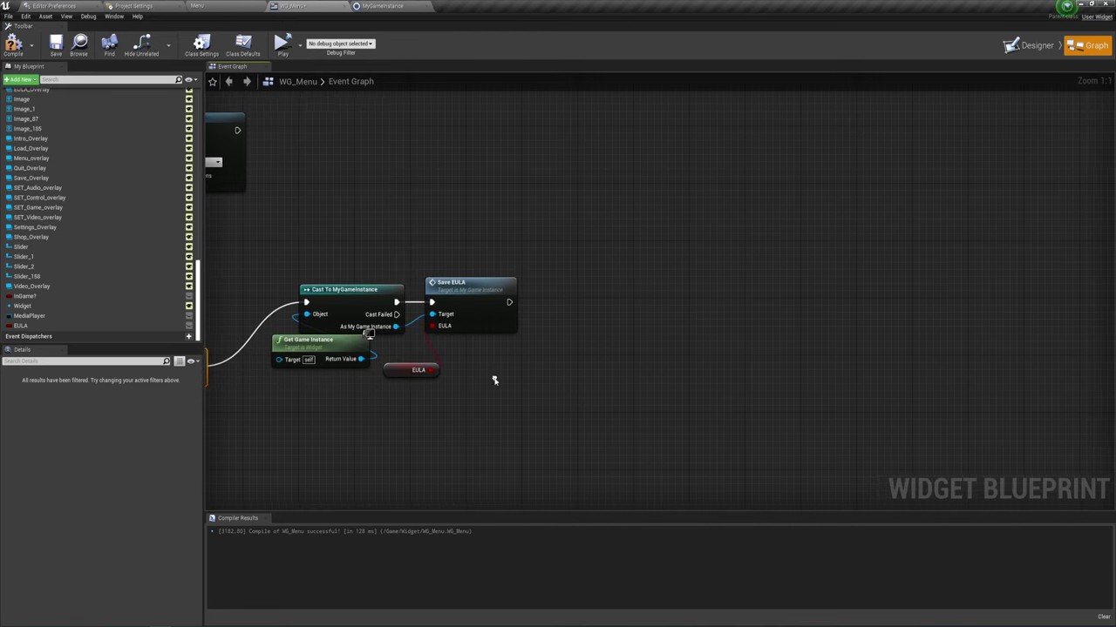
{"action": "left_click", "coordinate": [417, 369]}
{"action": "right_click_drag", "start_coordinate": [515, 360], "coordinate": [512, 370]}
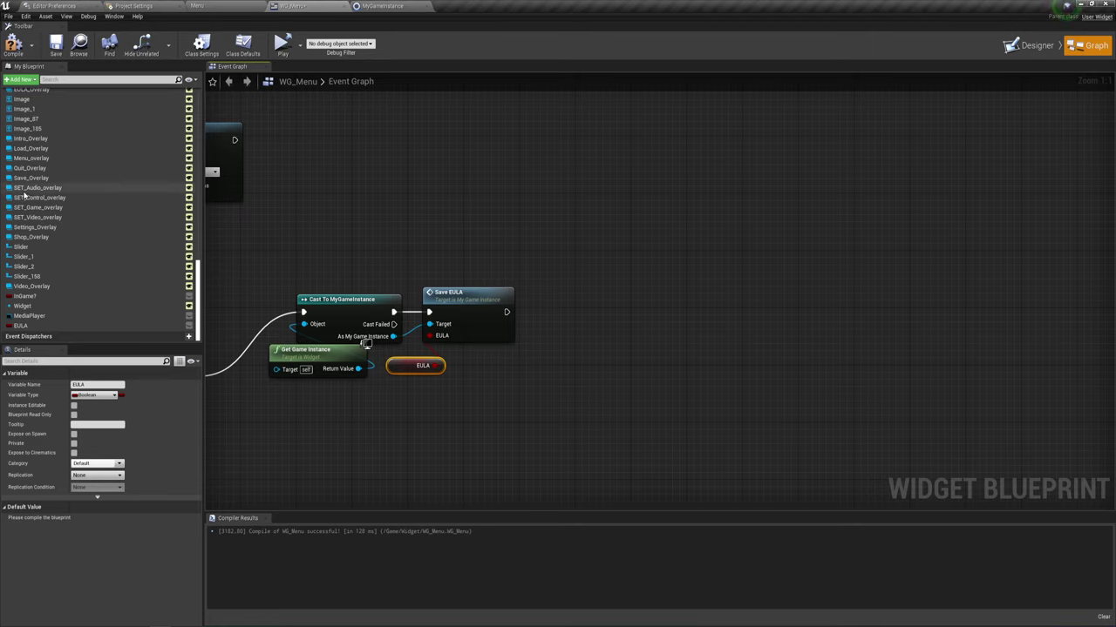
Chain a Set Visibility after Save EULA that makes EULA_Overlay Hidden
{"action": "scroll", "coordinate": [27, 174], "scroll_direction": "up", "scroll_amount": 3}
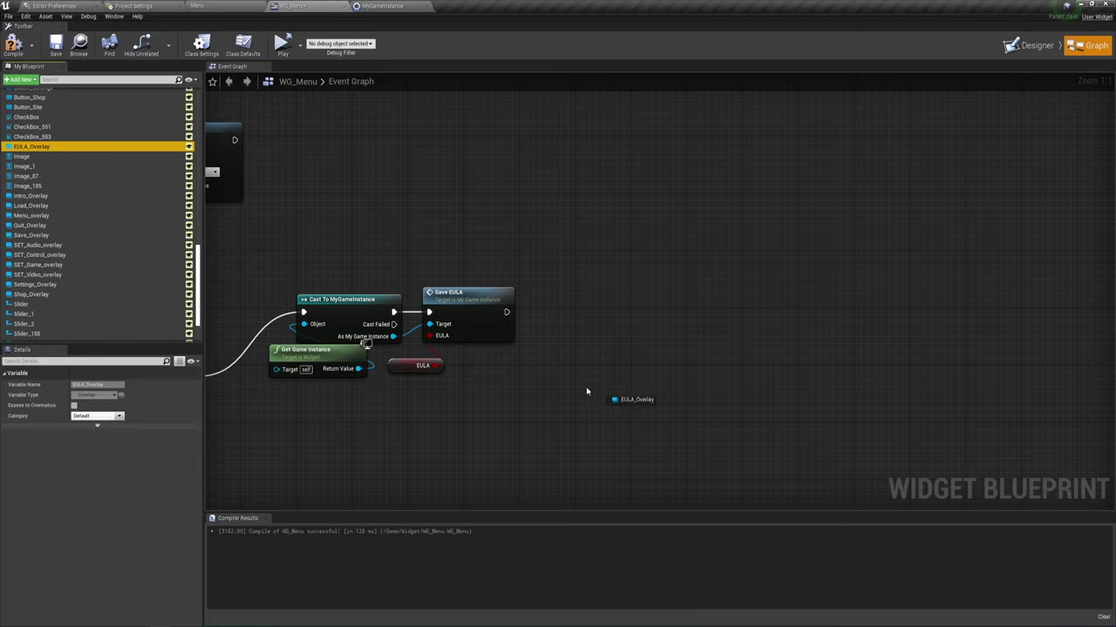
{"action": "mouse_move", "coordinate": [27, 148]}
{"action": "left_mouse_down", "text": "ctrl"}
{"action": "mouse_move", "coordinate": [525, 380]}
{"action": "mouse_move", "coordinate": [561, 305]}
{"action": "left_mouse_up", "text": "ctrl"}
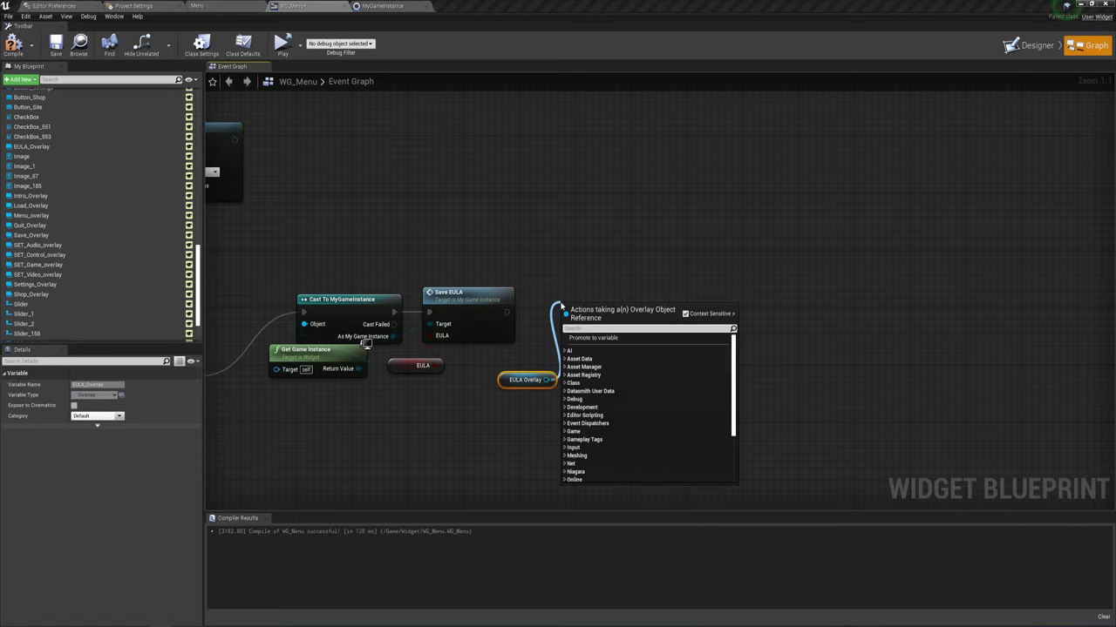
{"action": "type", "text": "set v"}
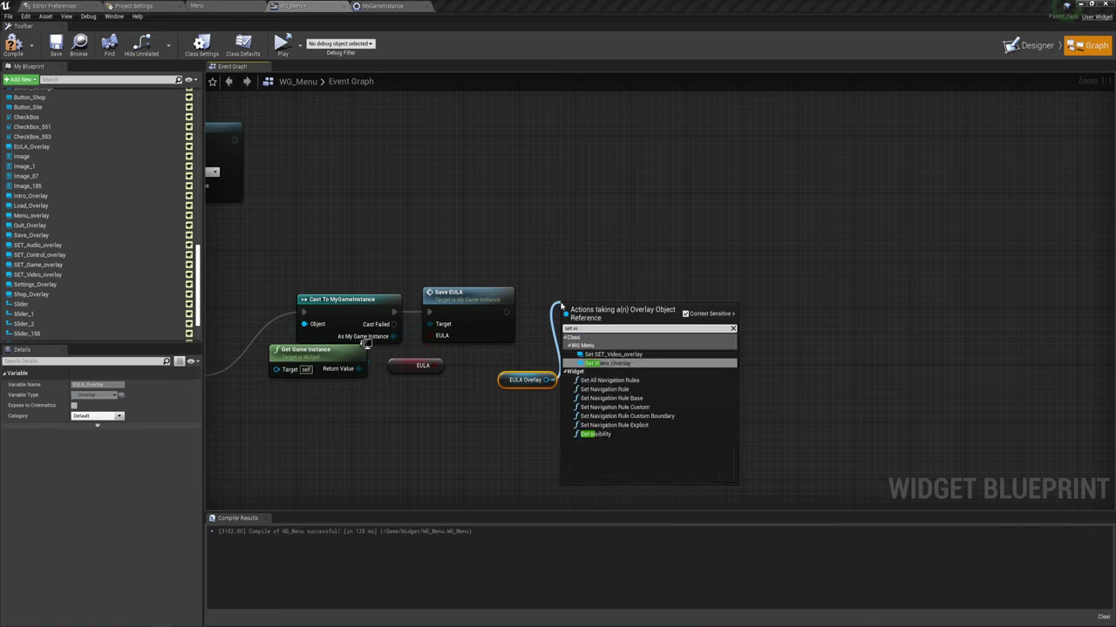
{"action": "type", "text": "i"}
{"action": "left_click", "coordinate": [596, 434]}
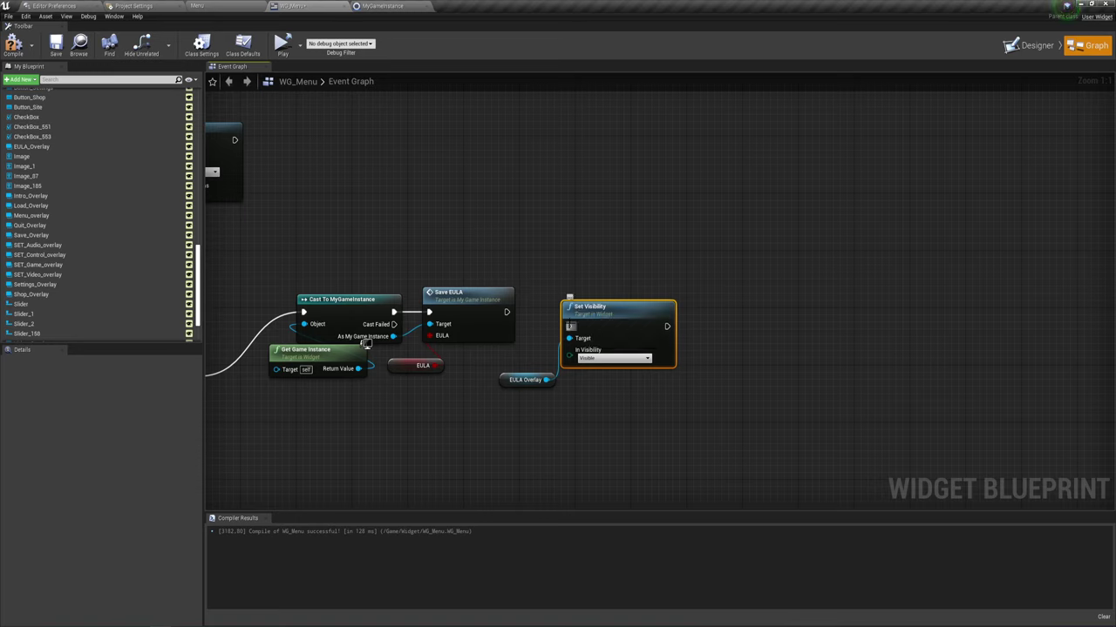
{"action": "left_click_drag", "start_coordinate": [569, 326], "coordinate": [505, 314]}
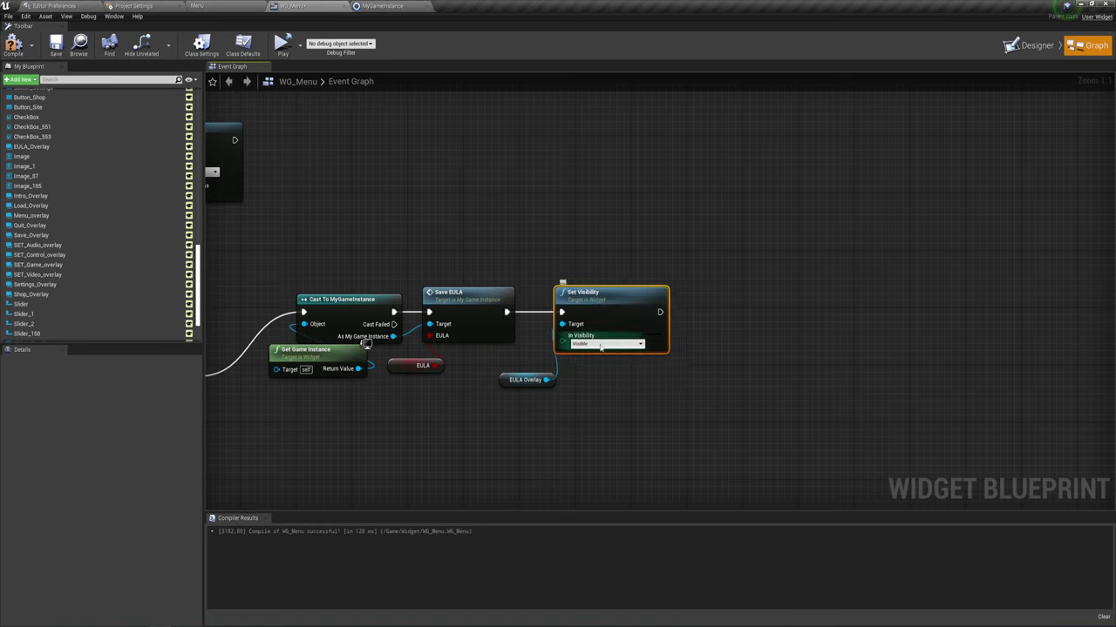
{"action": "left_click", "coordinate": [605, 344]}
{"action": "left_click", "coordinate": [587, 366]}
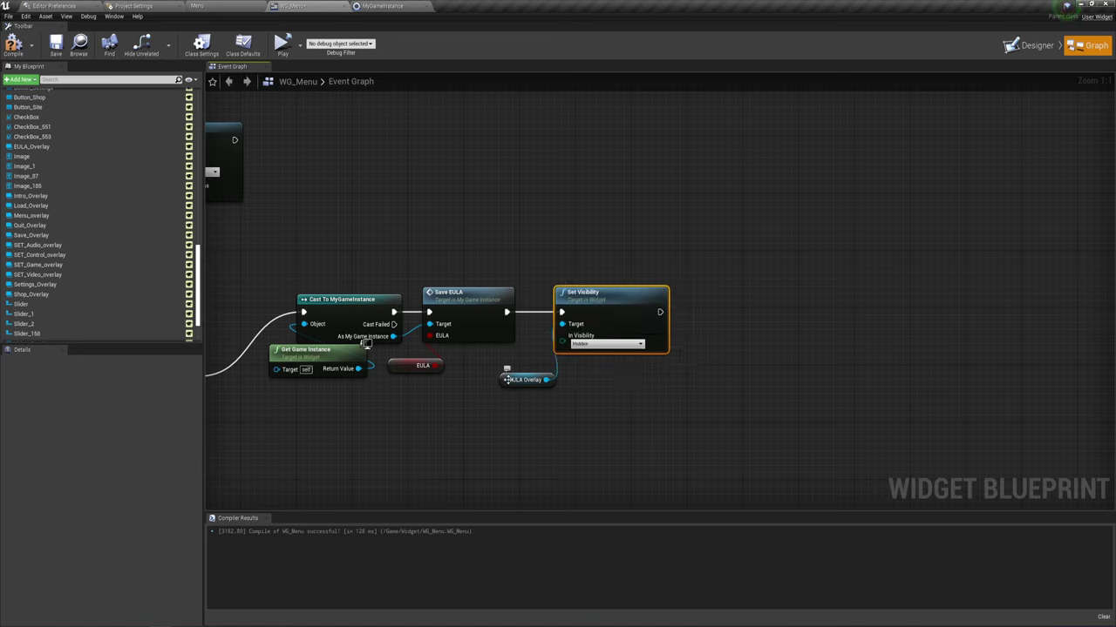
{"action": "left_click_drag", "start_coordinate": [509, 381], "coordinate": [493, 359]}
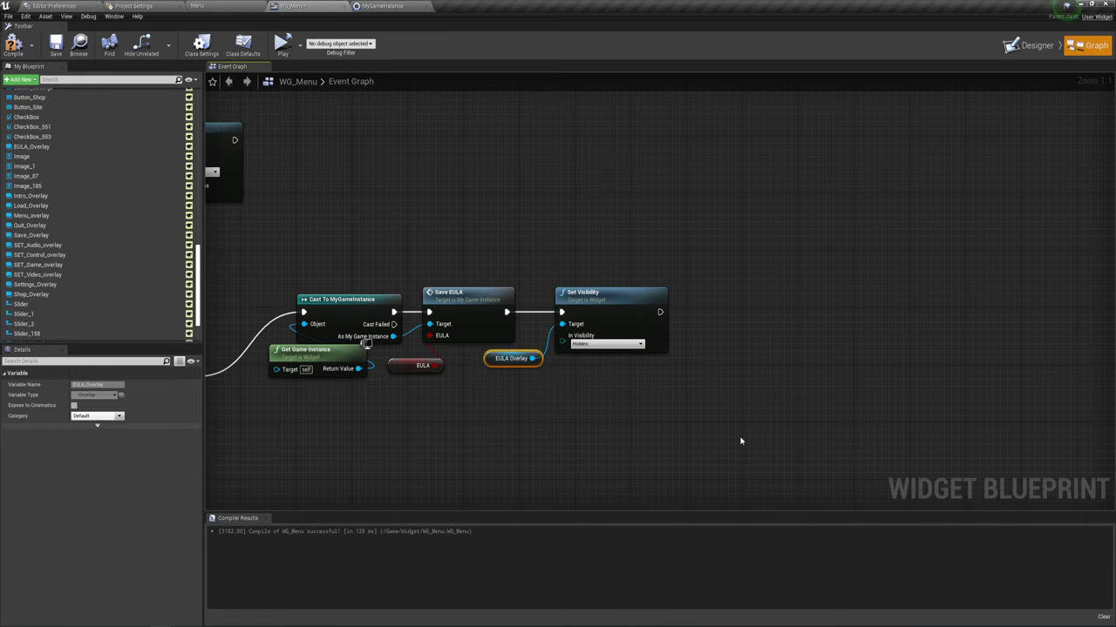
{"action": "right_click_drag", "start_coordinate": [719, 430], "coordinate": [701, 432]}
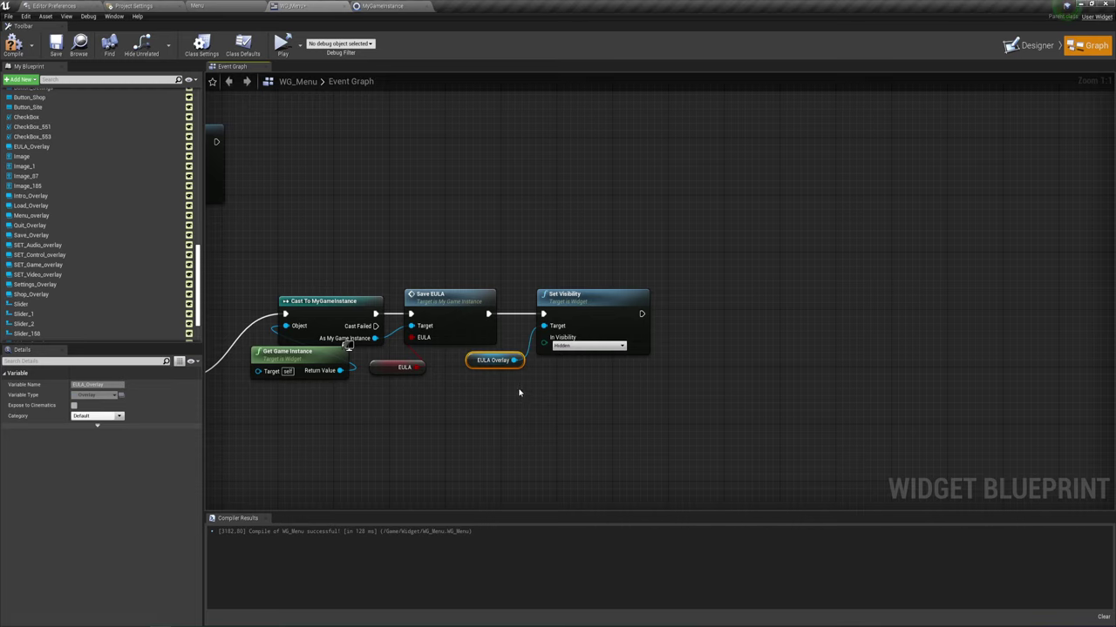
Duplicate the Set Visibility node with Ctrl+C/Ctrl+V and chain it after the first
{"action": "left_click", "coordinate": [592, 300]}
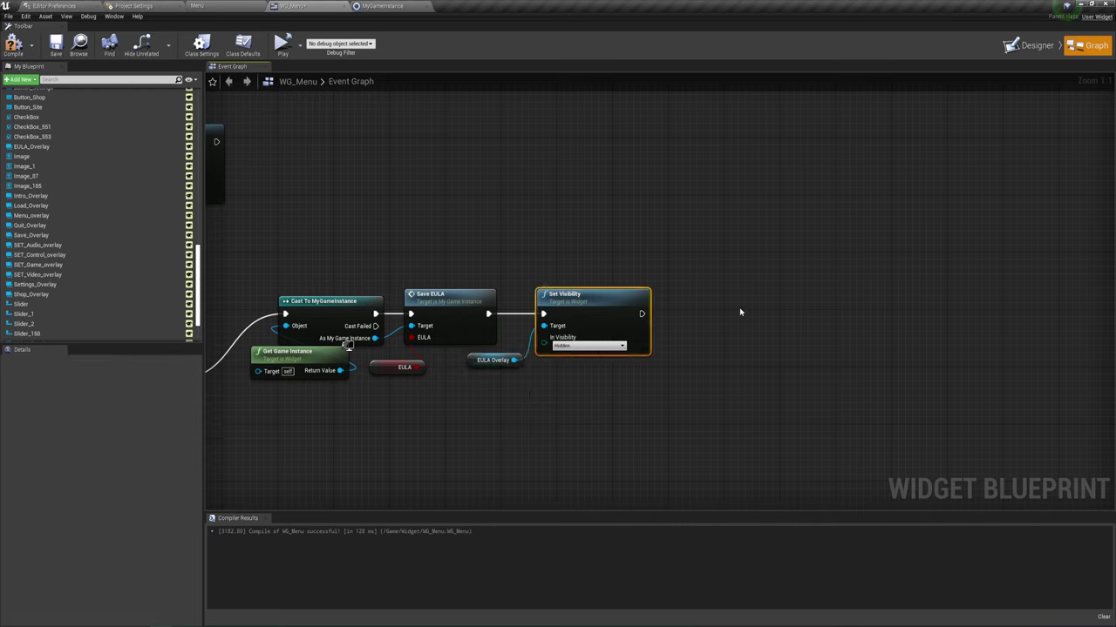
{"action": "key", "text": "ctrl+c"}
{"action": "key", "text": "ctrl+v"}
{"action": "left_click_drag", "start_coordinate": [767, 296], "coordinate": [733, 305]}
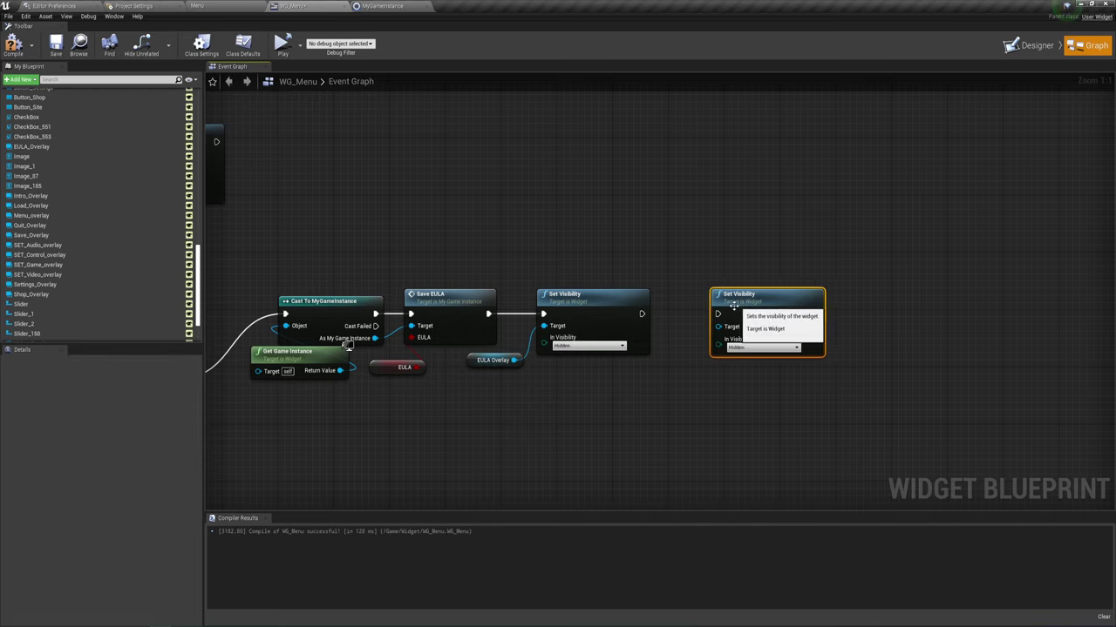
{"action": "left_click_drag", "start_coordinate": [642, 314], "coordinate": [716, 314]}
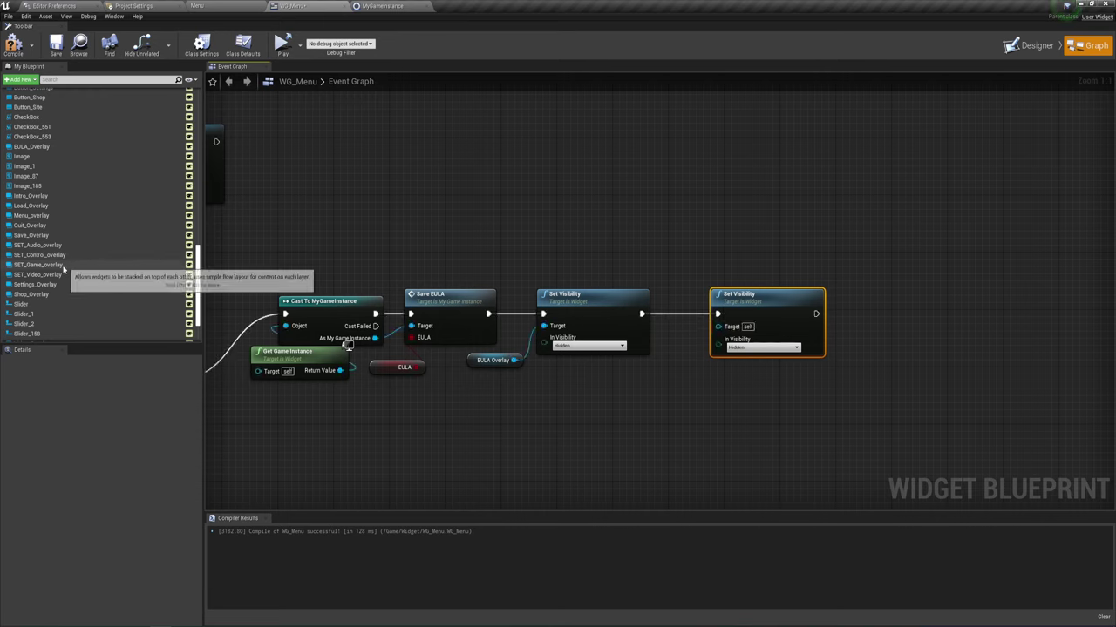
{"action": "scroll", "coordinate": [57, 265], "scroll_direction": "down", "scroll_amount": 2}
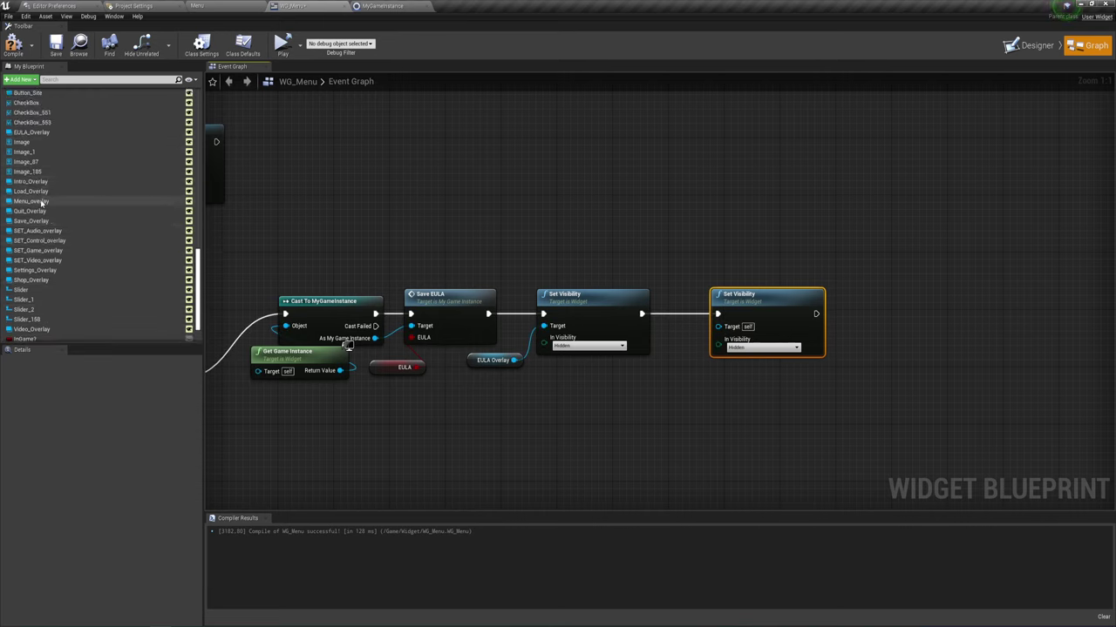
Target the copy at Menu_overlay and set its visibility to Visible
{"action": "mouse_move", "coordinate": [41, 203]}
{"action": "left_mouse_down", "text": "ctrl"}
{"action": "mouse_move", "coordinate": [632, 381]}
{"action": "mouse_move", "coordinate": [717, 327]}
{"action": "left_mouse_up", "text": "ctrl"}
{"action": "left_click_drag", "start_coordinate": [610, 381], "coordinate": [650, 368]}
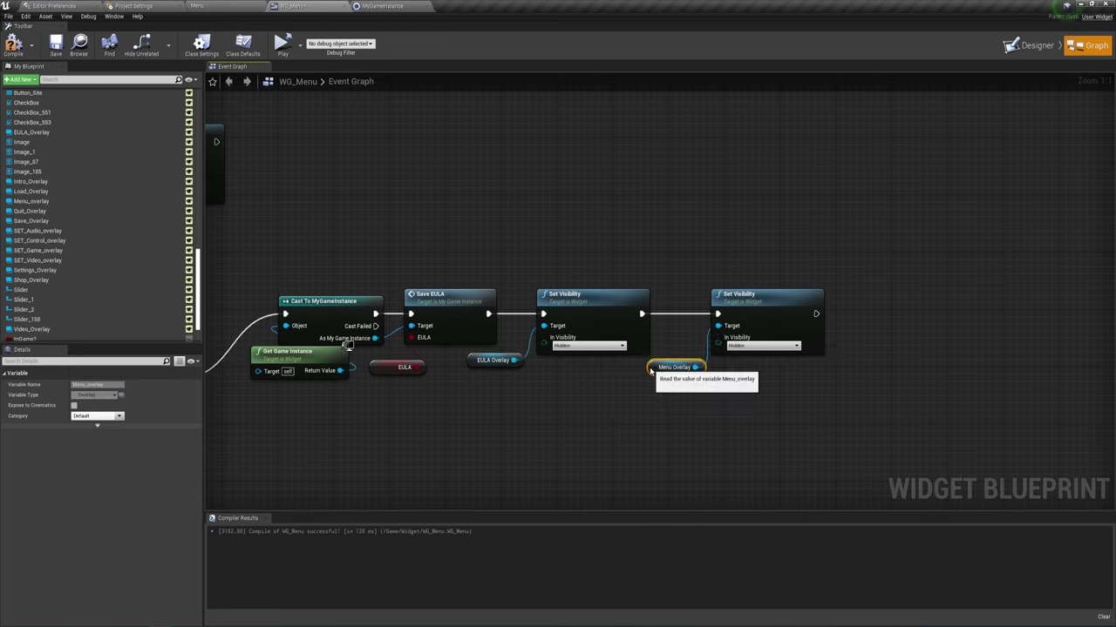
{"action": "left_click", "coordinate": [748, 346]}
{"action": "left_click", "coordinate": [741, 353]}
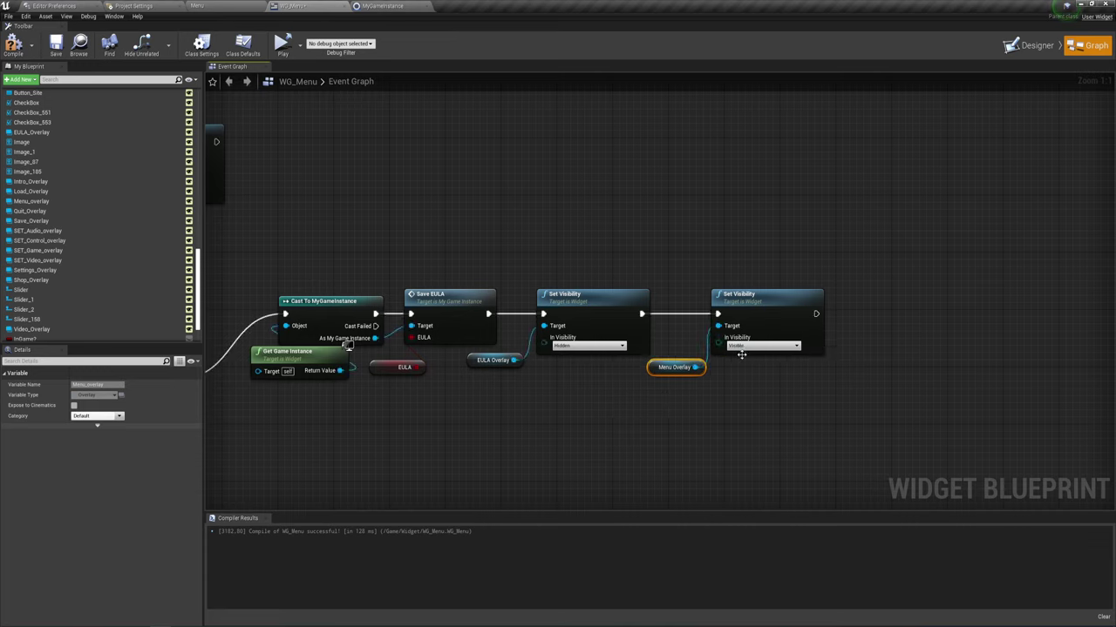
{"action": "left_click", "coordinate": [667, 416]}
{"action": "right_click_drag", "start_coordinate": [537, 415], "coordinate": [704, 330]}
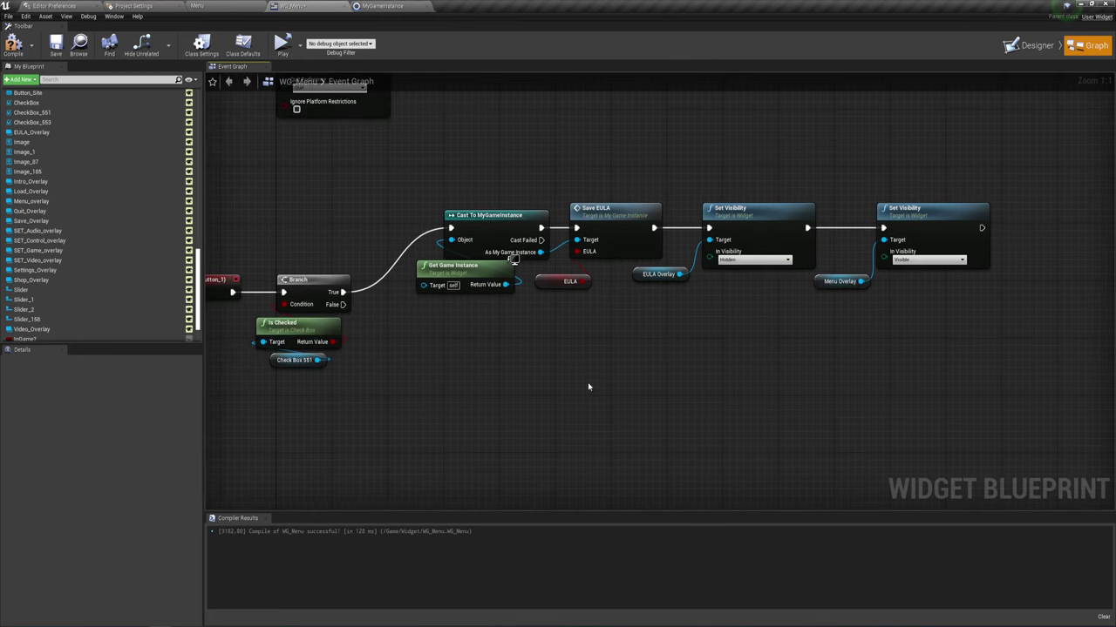
{"action": "right_click_drag", "start_coordinate": [588, 387], "coordinate": [611, 367]}
{"action": "mouse_move", "coordinate": [549, 393]}
{"action": "right_mouse_down"}
{"action": "mouse_move", "coordinate": [583, 363]}
{"action": "mouse_move", "coordinate": [535, 380]}
{"action": "right_mouse_up"}
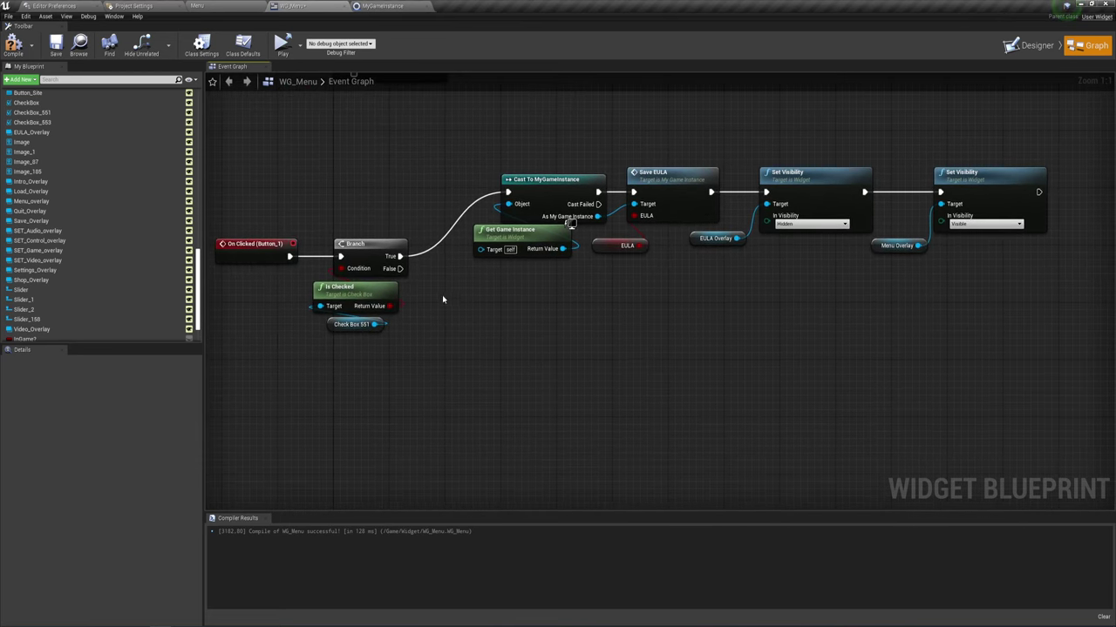
Add a Print String on the Branch False pin with text 'Согласитесь с соглашением'
{"action": "left_click_drag", "start_coordinate": [398, 272], "coordinate": [542, 357]}
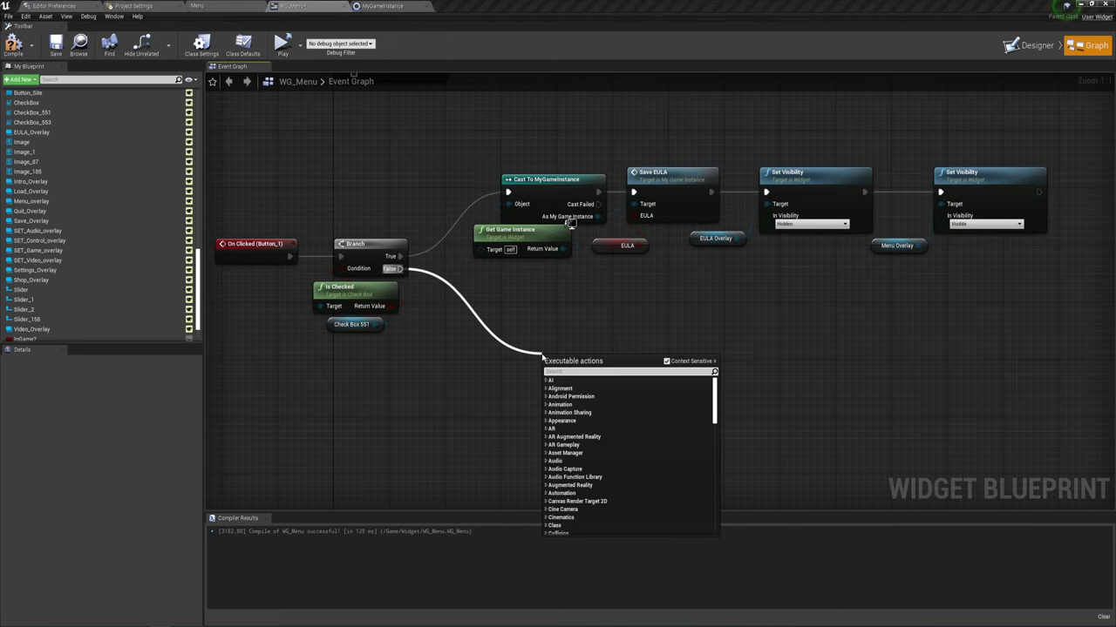
{"action": "type", "text": "prin"}
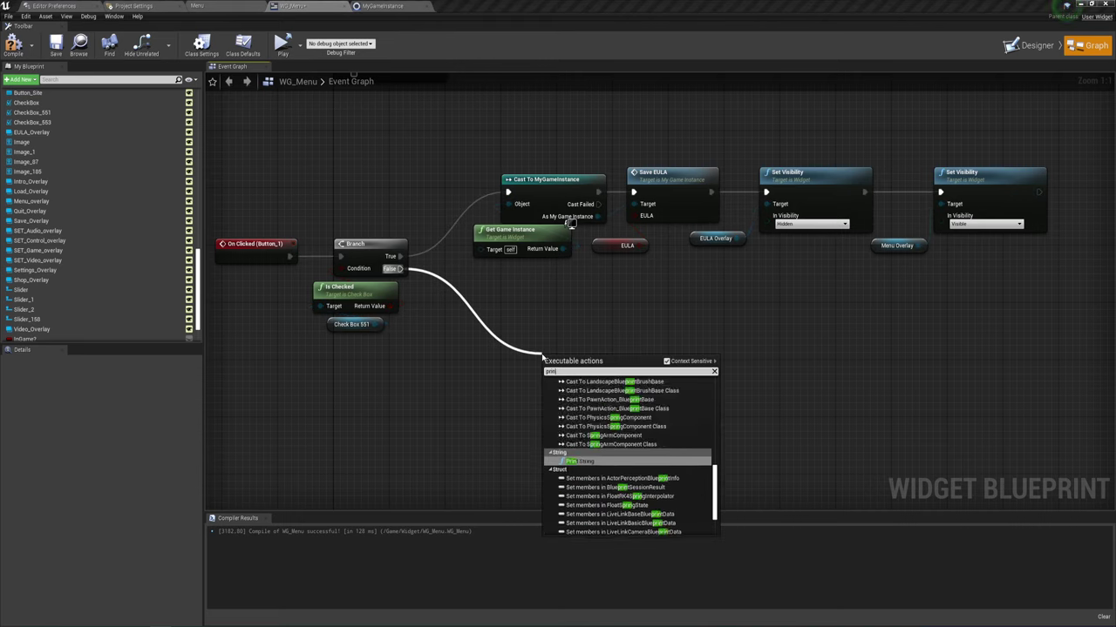
{"action": "left_click", "coordinate": [581, 460]}
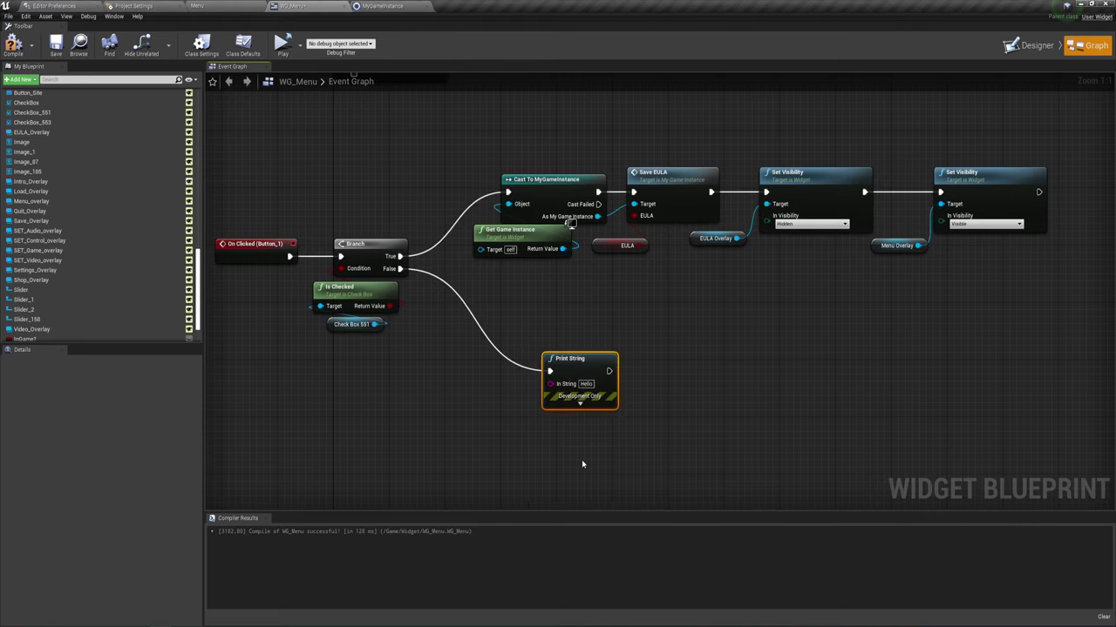
{"action": "left_click", "coordinate": [576, 405]}
{"action": "left_click_drag", "start_coordinate": [571, 358], "coordinate": [534, 309]}
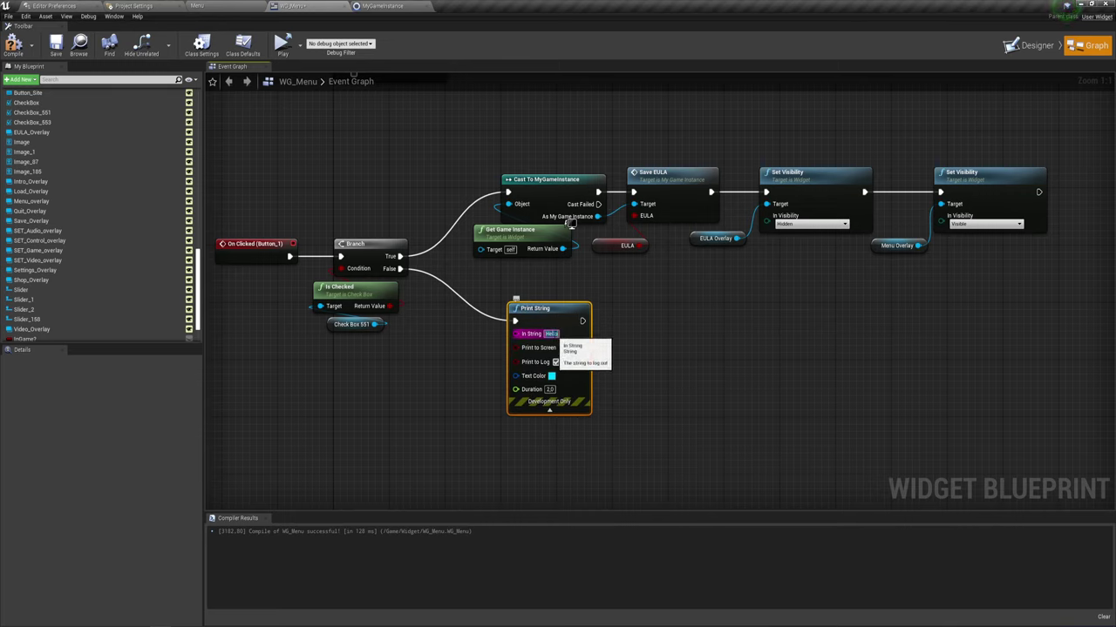
{"action": "type", "text": "Ca"}
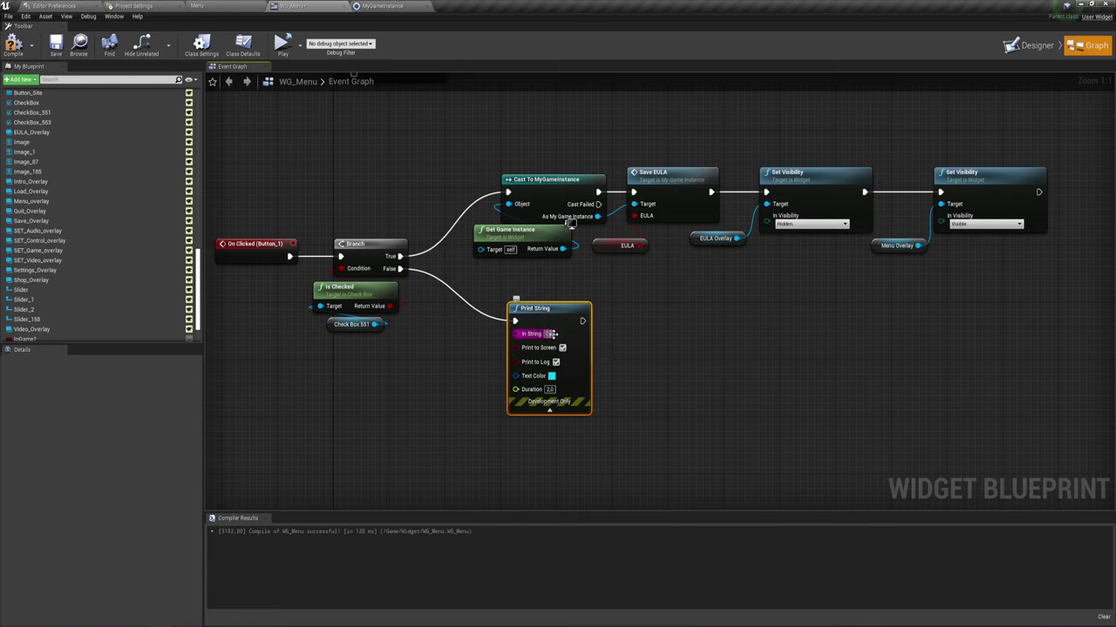
{"action": "key", "text": "Return"}
{"action": "type", "text": "led"}
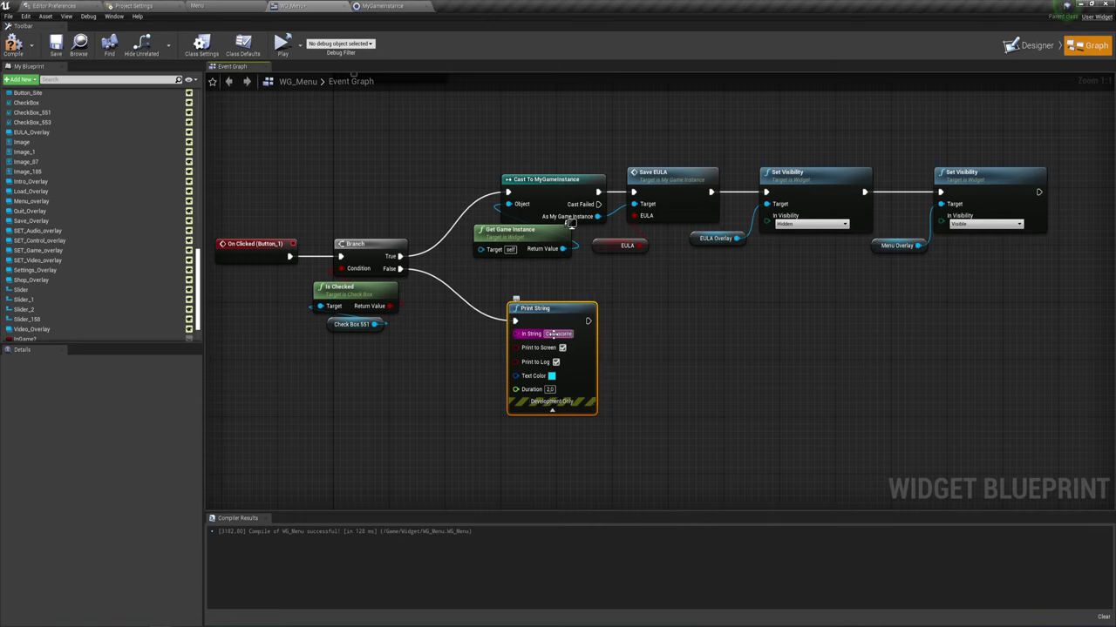
{"action": "type", "text": "ль"}
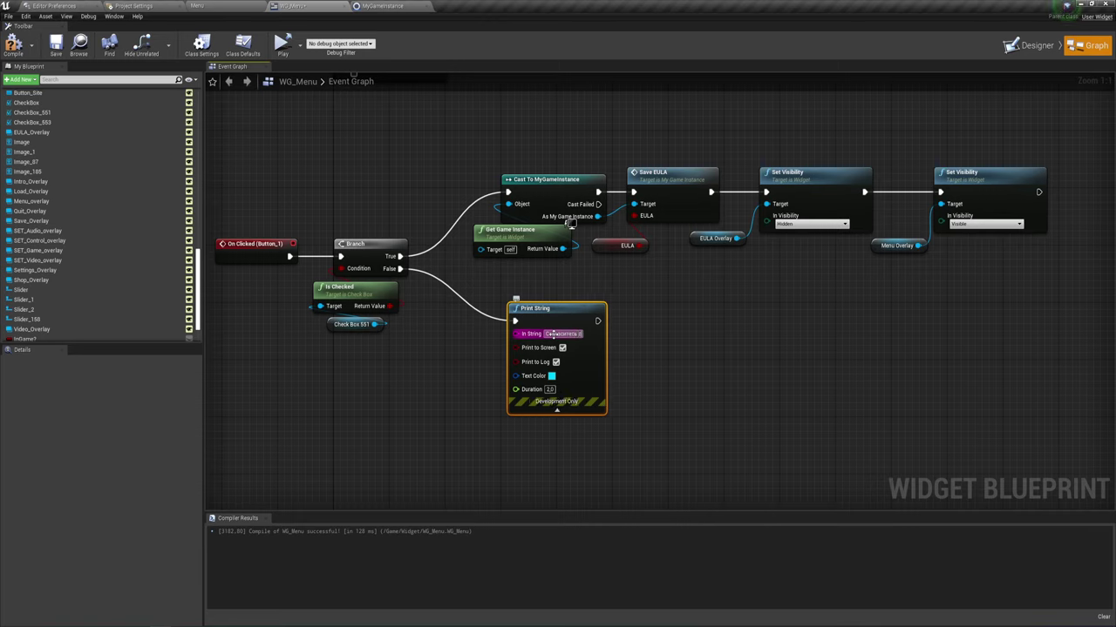
{"action": "type", "text": " с соглашен"}
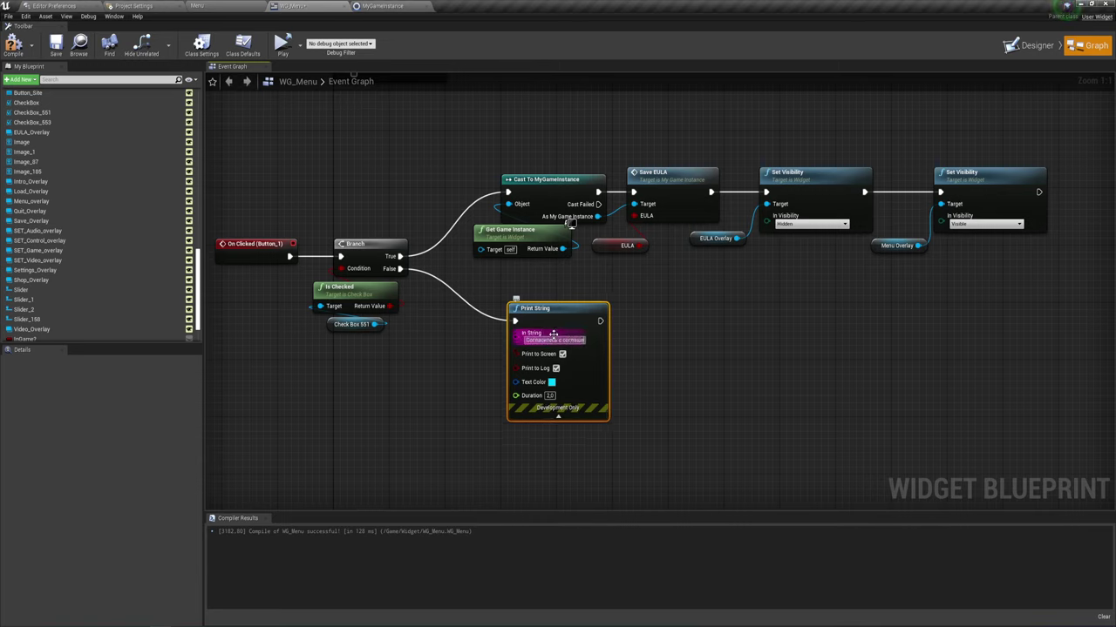
{"action": "type", "text": "ием"}
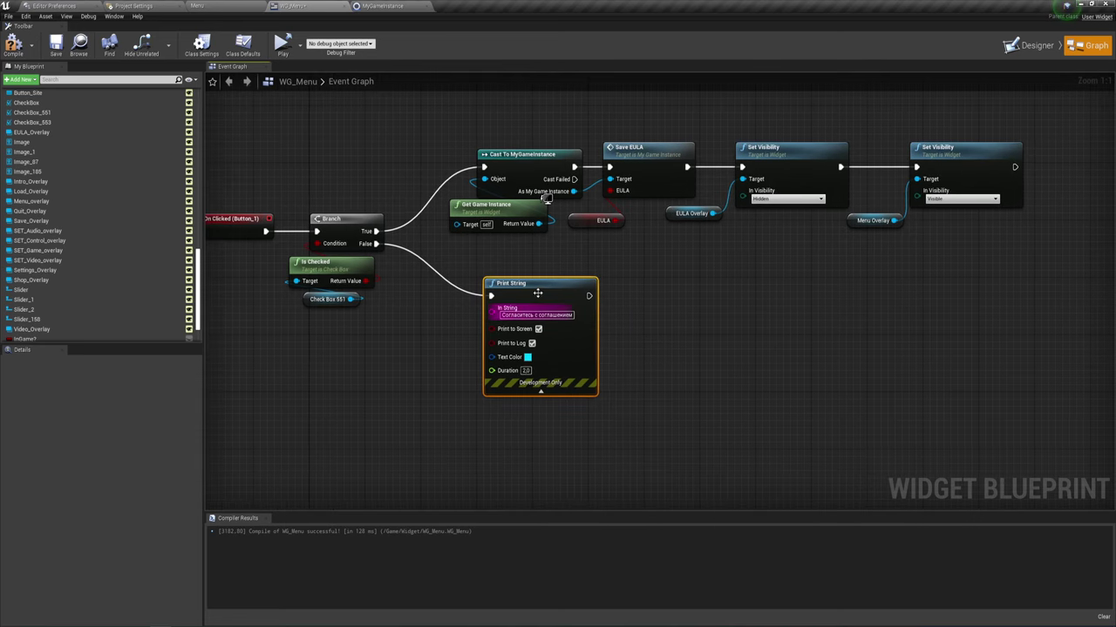
{"action": "left_click_drag", "start_coordinate": [466, 249], "coordinate": [630, 423]}
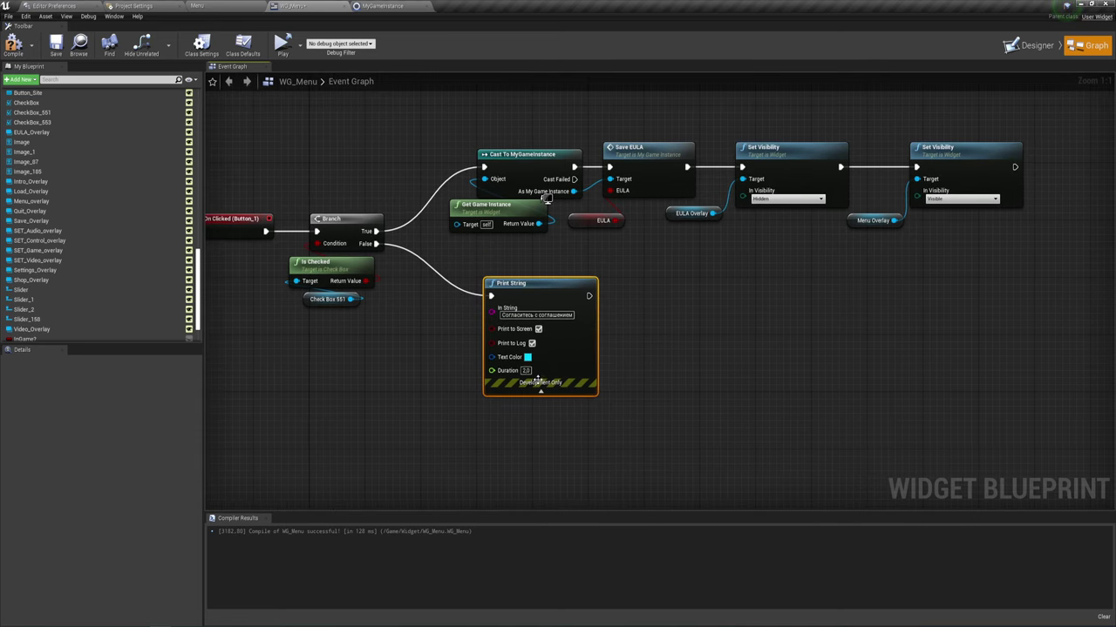
Set the Print String text colour to red and compile WG_Menu
{"action": "left_click", "coordinate": [527, 358]}
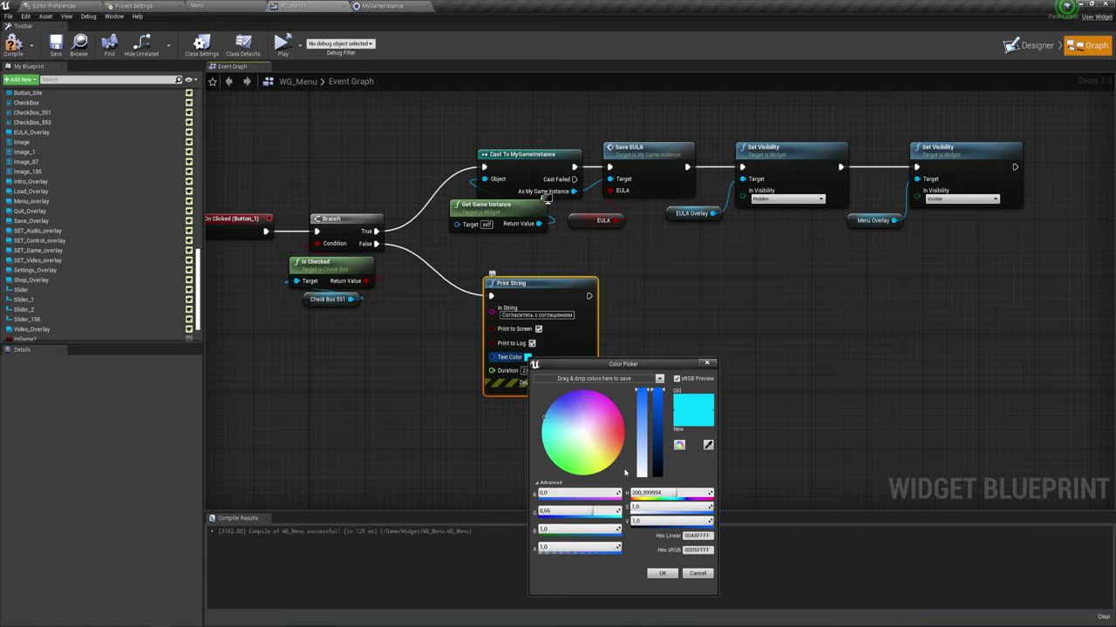
{"action": "mouse_move", "coordinate": [610, 436]}
{"action": "left_mouse_down"}
{"action": "mouse_move", "coordinate": [637, 444]}
{"action": "mouse_move", "coordinate": [629, 437]}
{"action": "left_mouse_up"}
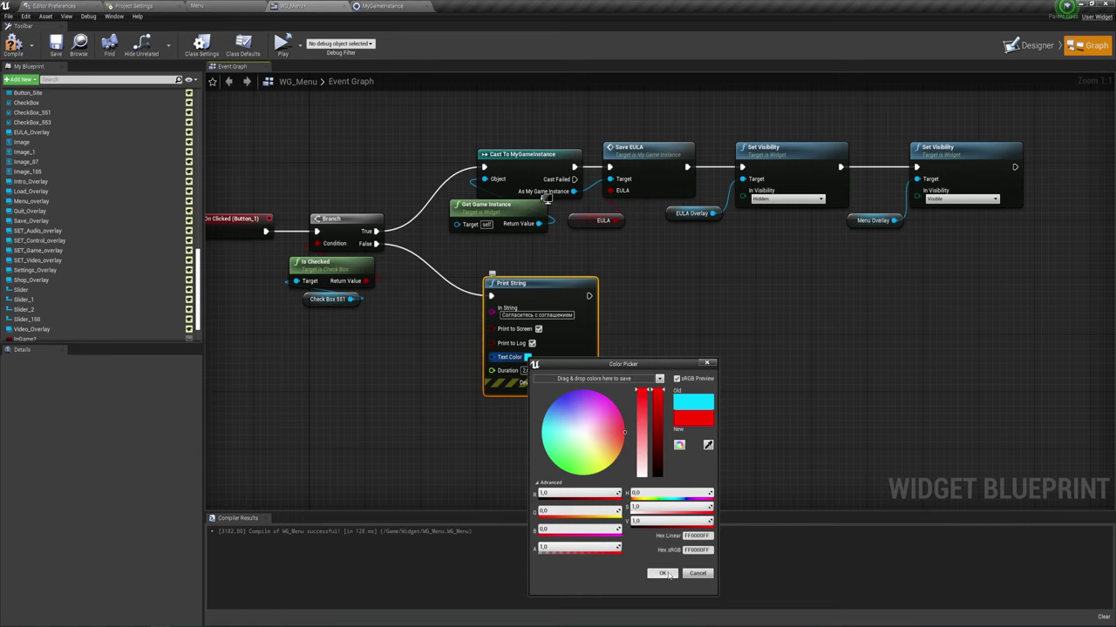
{"action": "left_click", "coordinate": [665, 575]}
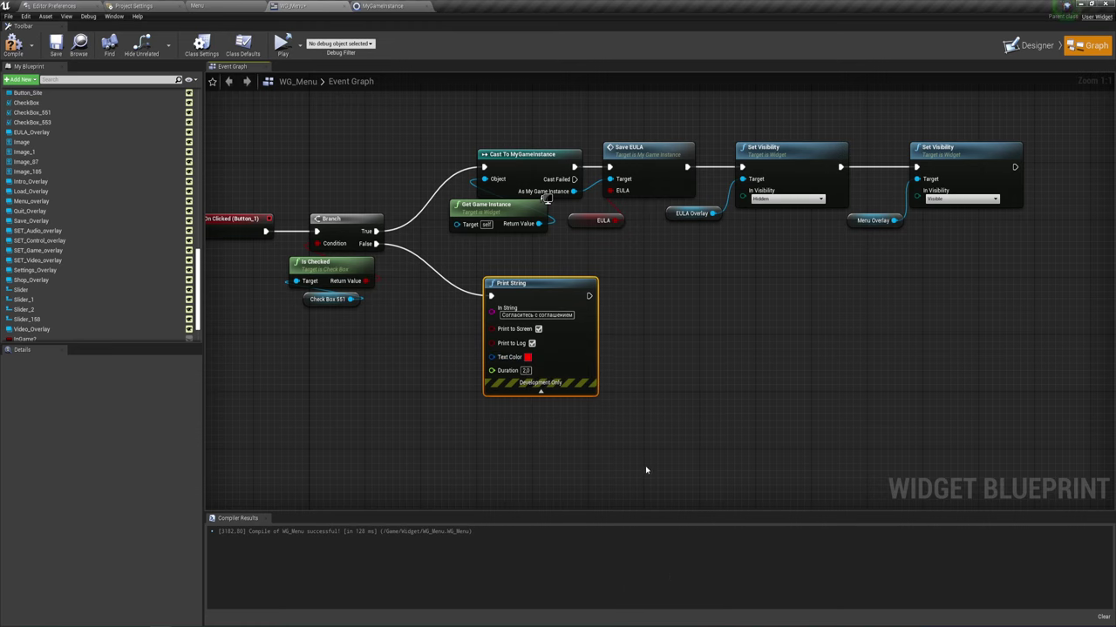
{"action": "left_click", "coordinate": [13, 43]}
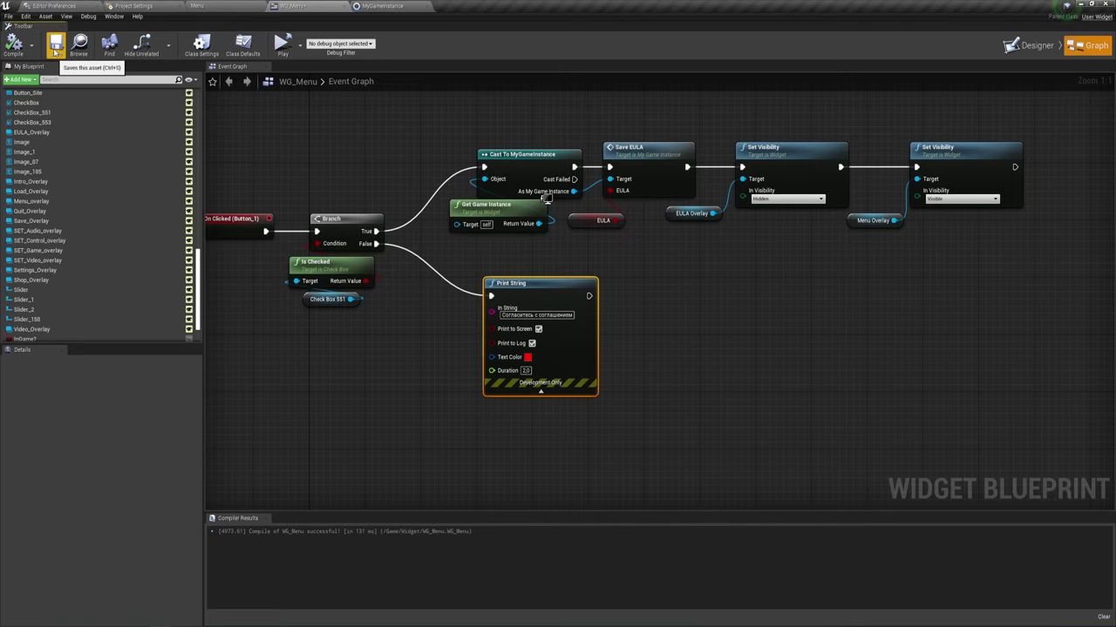
Save WG_Menu from both the Graph and Designer views, ending back in the Graph
{"action": "left_click", "coordinate": [55, 50]}
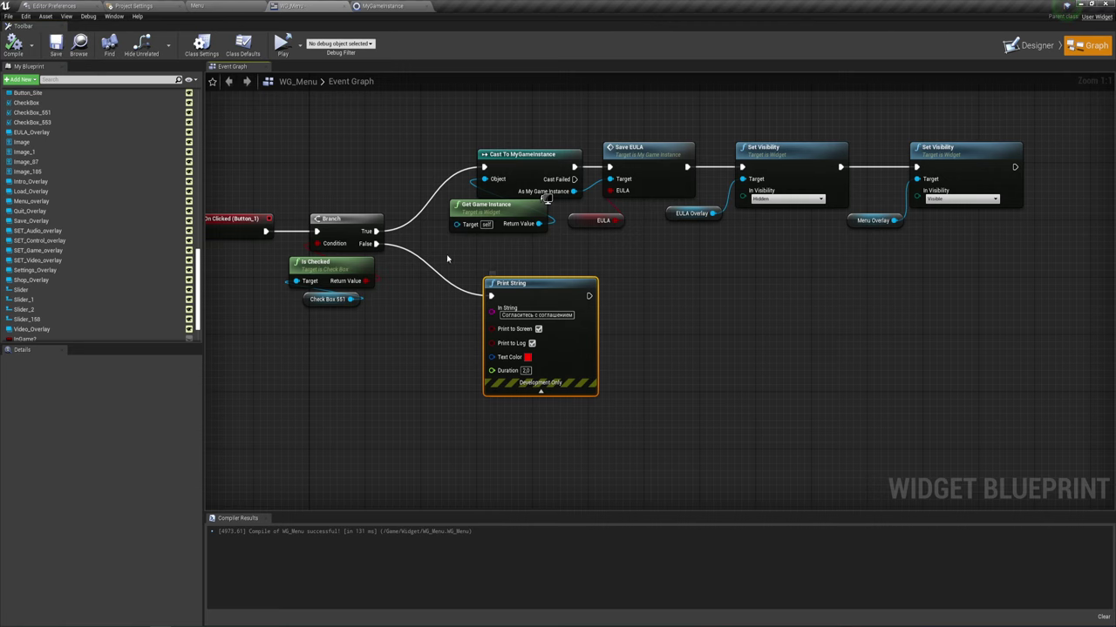
{"action": "right_click_drag", "start_coordinate": [447, 259], "coordinate": [474, 299]}
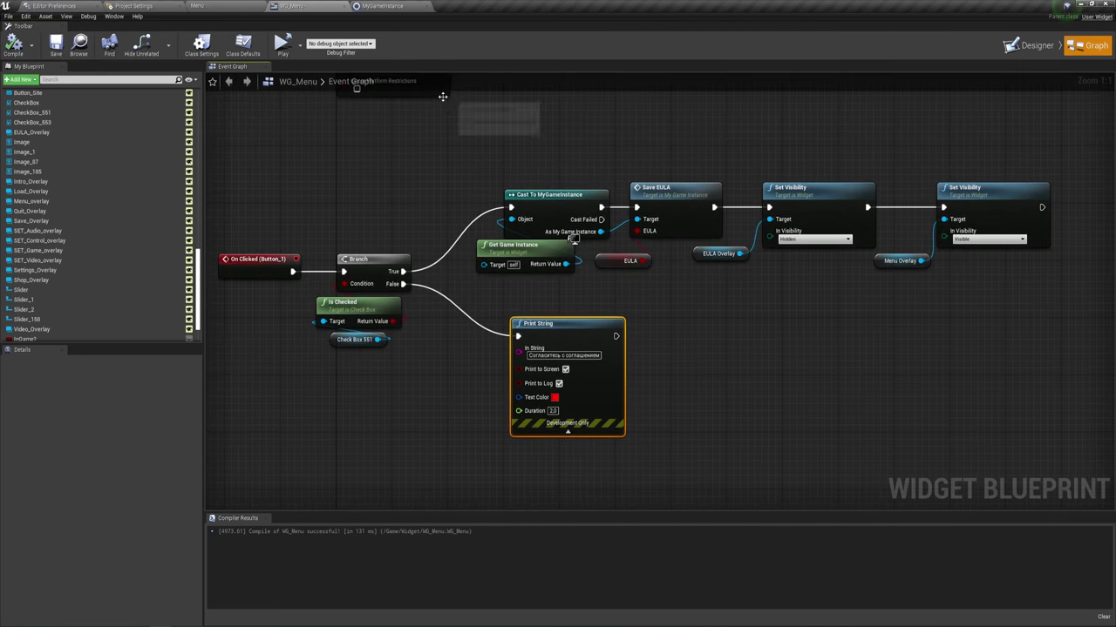
{"action": "left_click", "coordinate": [1033, 46]}
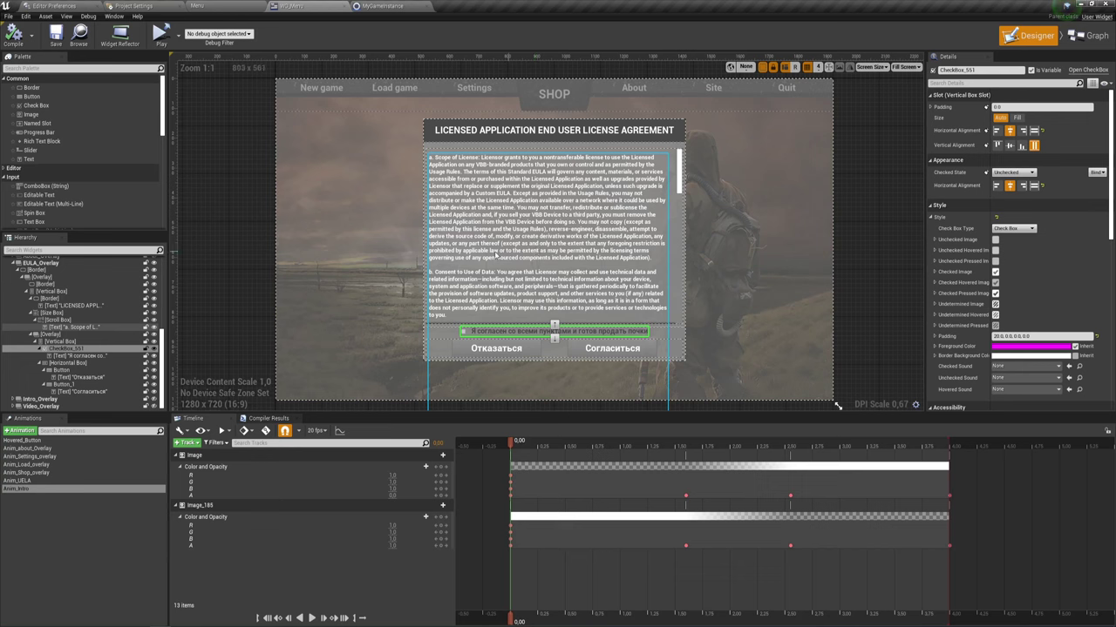
{"action": "left_click", "coordinate": [56, 35]}
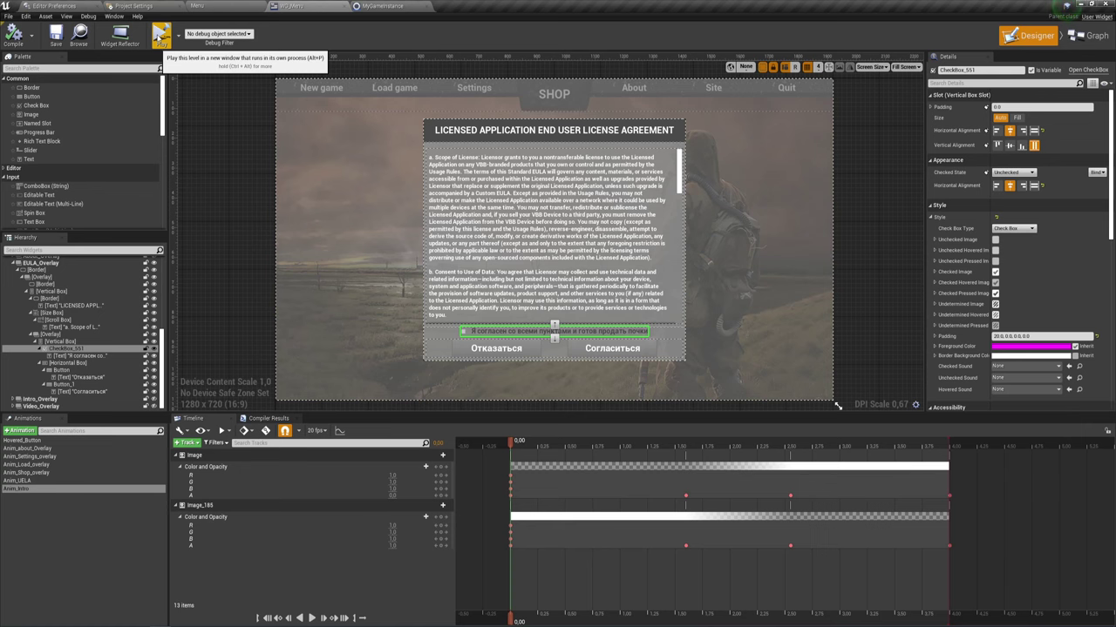
{"action": "left_click", "coordinate": [1089, 35]}
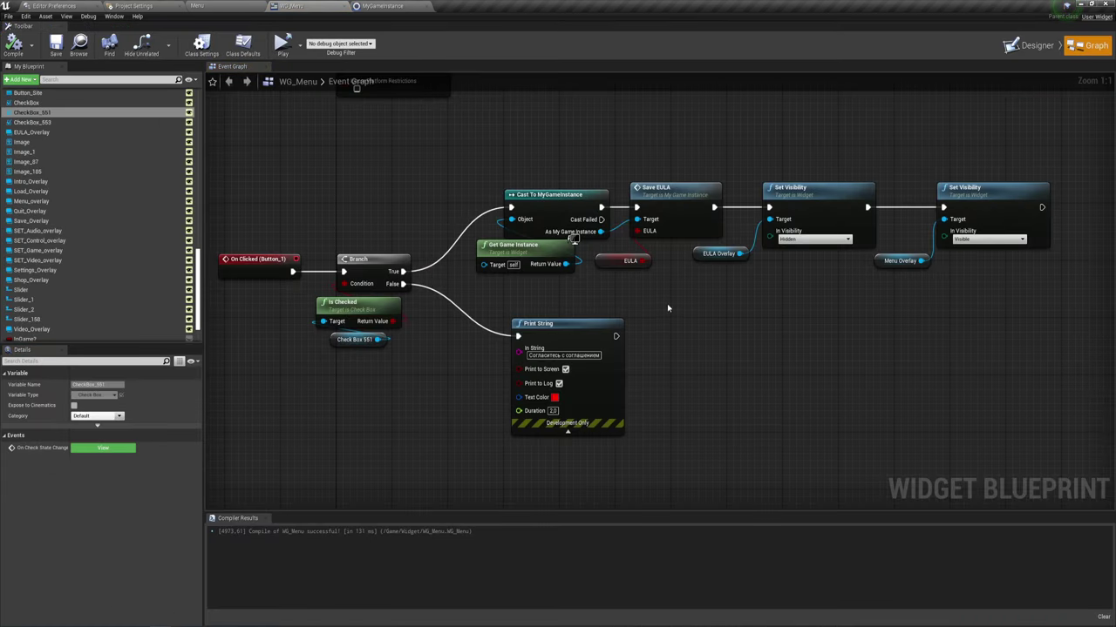
{"action": "right_click_drag", "start_coordinate": [668, 307], "coordinate": [687, 347]}
{"action": "scroll", "coordinate": [685, 346], "scroll_direction": "down", "scroll_amount": 3}
Survey the Button_37, Button_38 and intro Delay/Video Overlay chains in the event graph
{"action": "right_click_drag", "start_coordinate": [652, 174], "coordinate": [653, 391]}
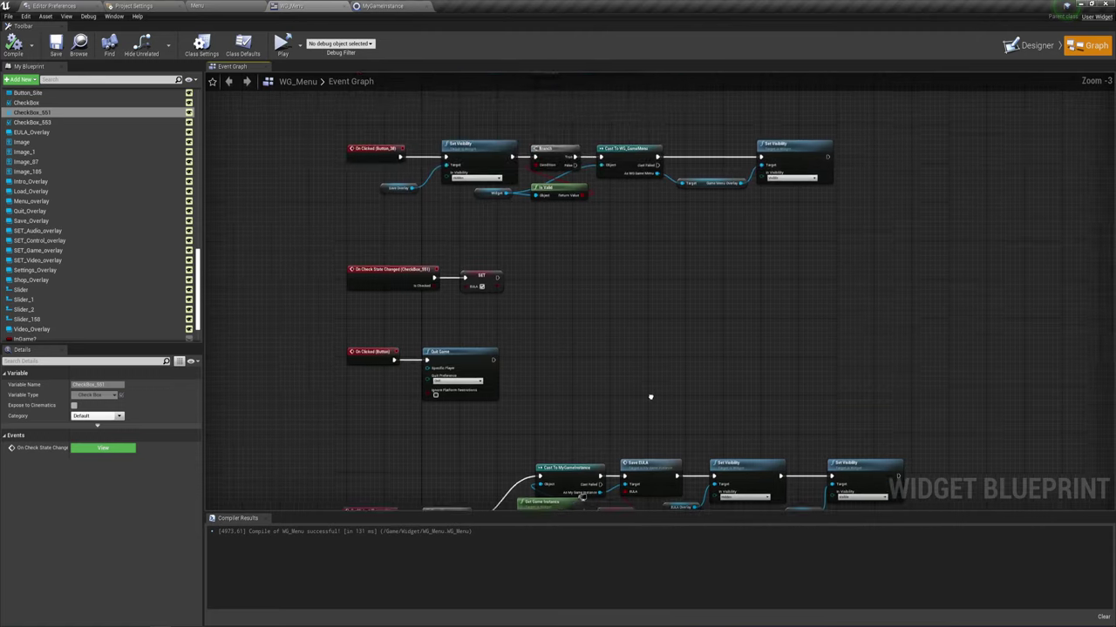
{"action": "scroll", "coordinate": [678, 217], "scroll_direction": "up", "scroll_amount": 2}
{"action": "right_click_drag", "start_coordinate": [678, 217], "coordinate": [620, 509]}
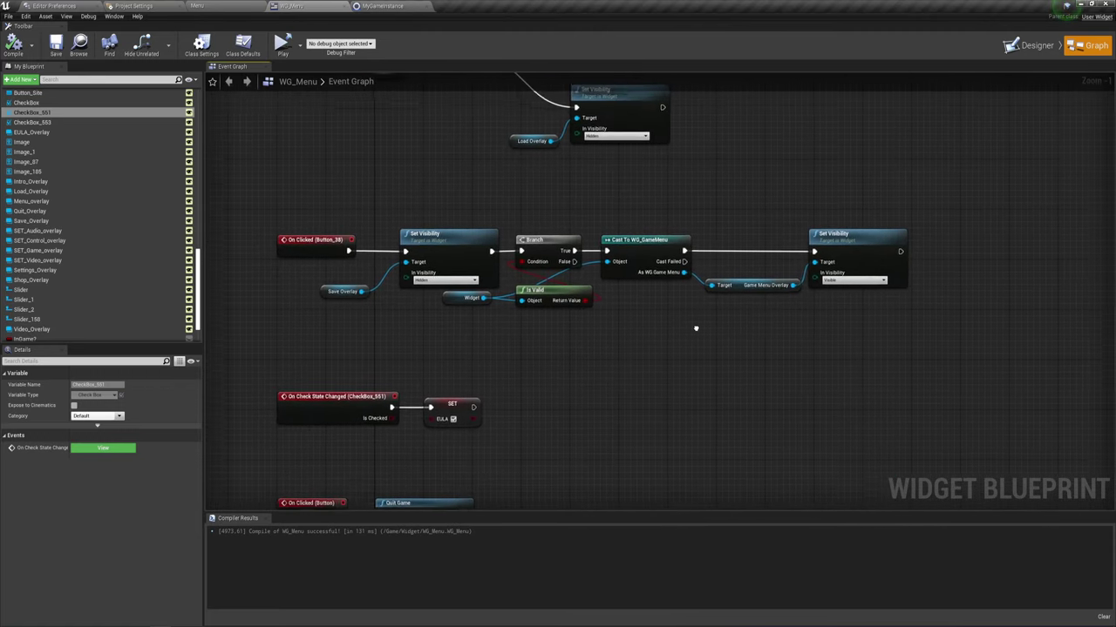
{"action": "right_click_drag", "start_coordinate": [728, 234], "coordinate": [827, 253]}
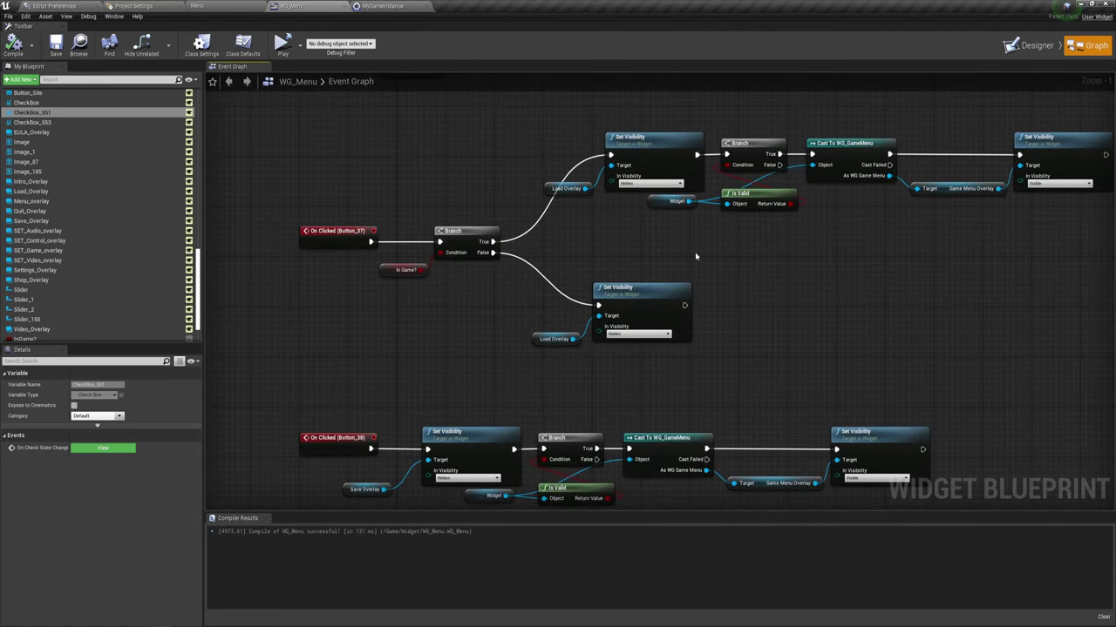
{"action": "right_click_drag", "start_coordinate": [695, 252], "coordinate": [588, 405]}
{"action": "scroll", "coordinate": [588, 405], "scroll_direction": "down", "scroll_amount": 4}
{"action": "mouse_move", "coordinate": [623, 266]}
{"action": "right_mouse_down"}
{"action": "mouse_move", "coordinate": [604, 389]}
{"action": "mouse_move", "coordinate": [654, 351]}
{"action": "mouse_move", "coordinate": [618, 349]}
{"action": "right_mouse_up"}
{"action": "scroll", "coordinate": [653, 266], "scroll_direction": "up", "scroll_amount": 1}
{"action": "scroll", "coordinate": [653, 267], "scroll_direction": "up", "scroll_amount": 2}
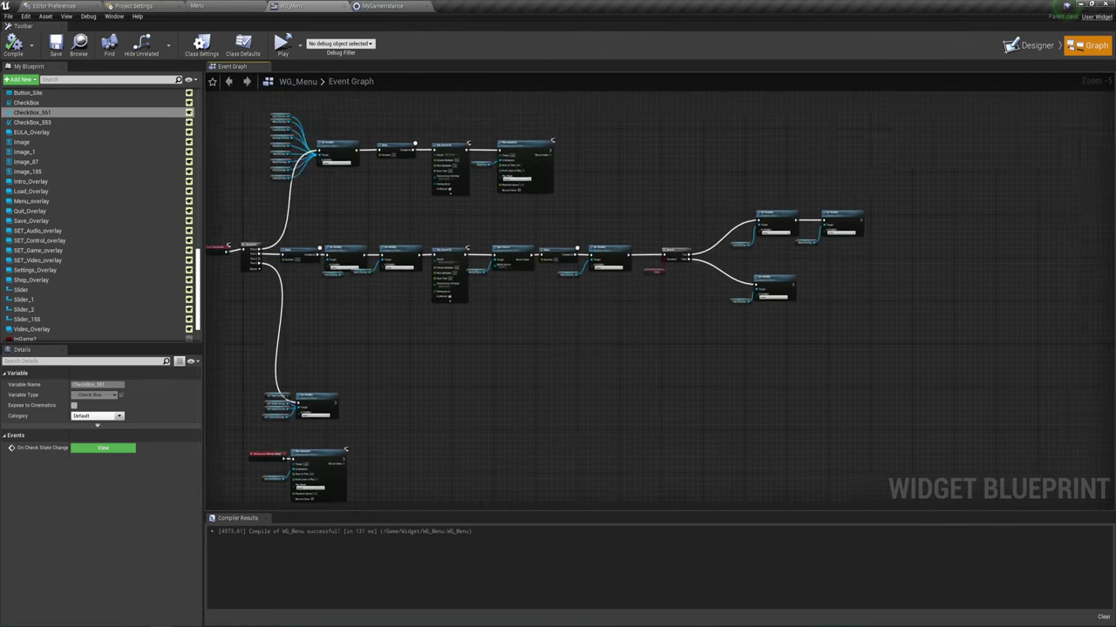
{"action": "scroll", "coordinate": [648, 367], "scroll_direction": "up", "scroll_amount": 2}
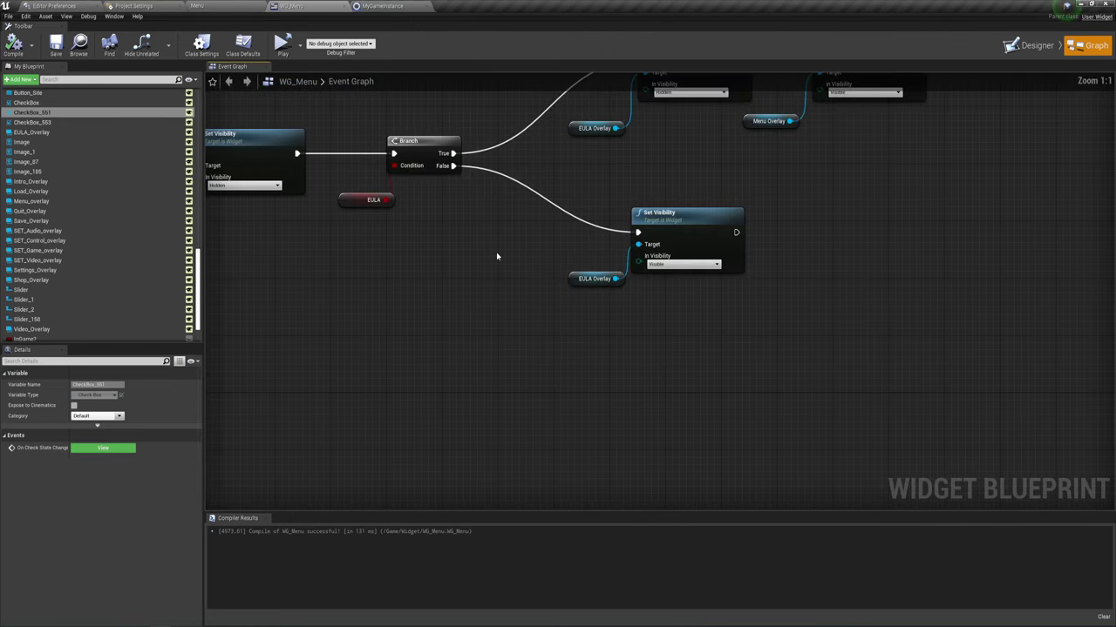
{"action": "right_click_drag", "start_coordinate": [496, 251], "coordinate": [709, 291]}
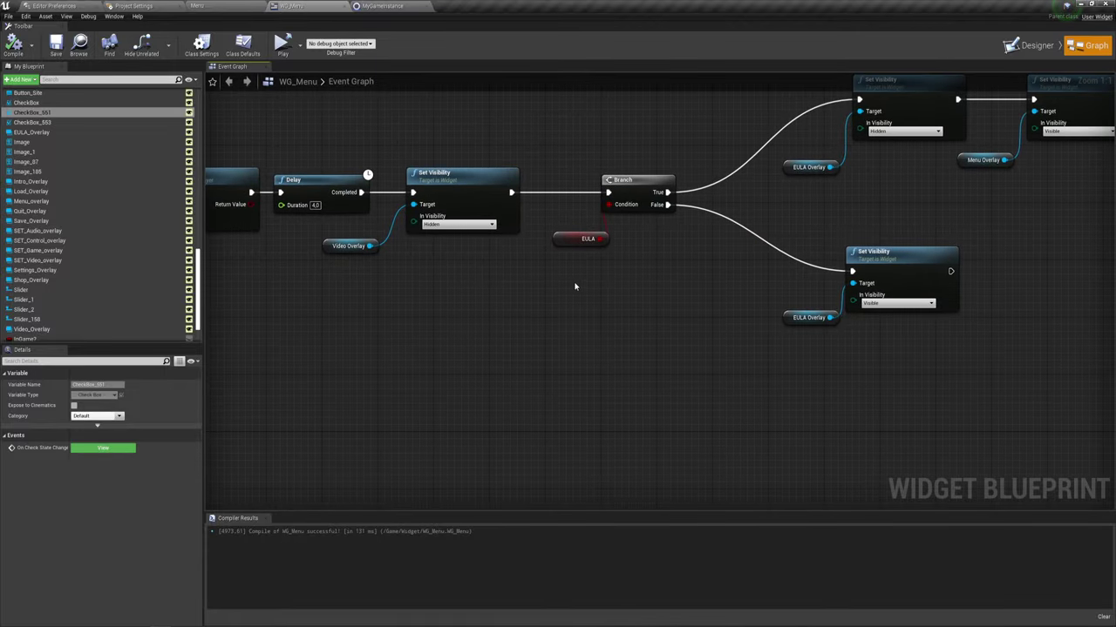
{"action": "mouse_move", "coordinate": [575, 285]}
{"action": "right_mouse_down"}
{"action": "mouse_move", "coordinate": [742, 281]}
{"action": "mouse_move", "coordinate": [461, 290]}
{"action": "right_mouse_up"}
Inspect the startup EULA Branch and its Set Visibility nodes, then return to the Menu level
{"action": "left_click_drag", "start_coordinate": [543, 290], "coordinate": [654, 192]}
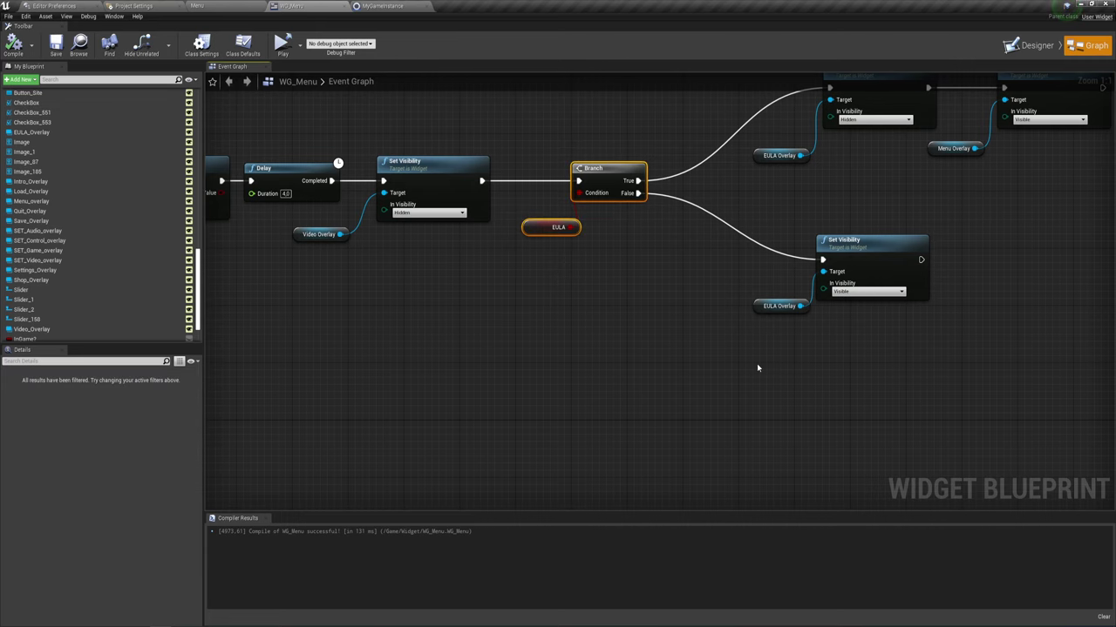
{"action": "left_click_drag", "start_coordinate": [758, 368], "coordinate": [938, 227]}
{"action": "right_click_drag", "start_coordinate": [936, 291], "coordinate": [739, 326]}
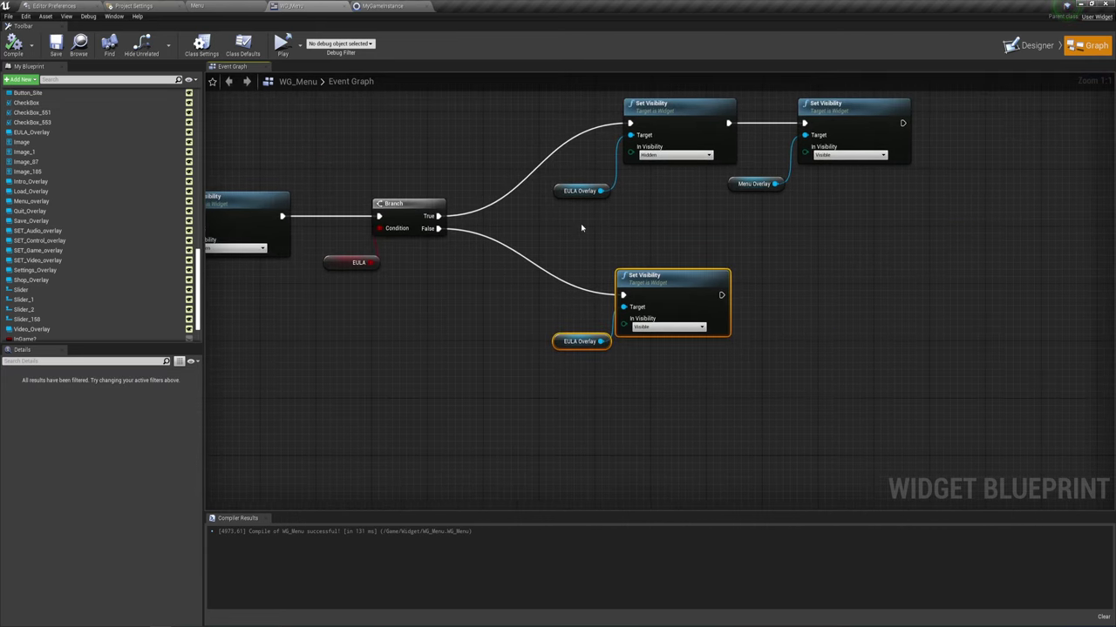
{"action": "left_click_drag", "start_coordinate": [580, 223], "coordinate": [690, 148]}
{"action": "left_click_drag", "start_coordinate": [770, 202], "coordinate": [929, 96]}
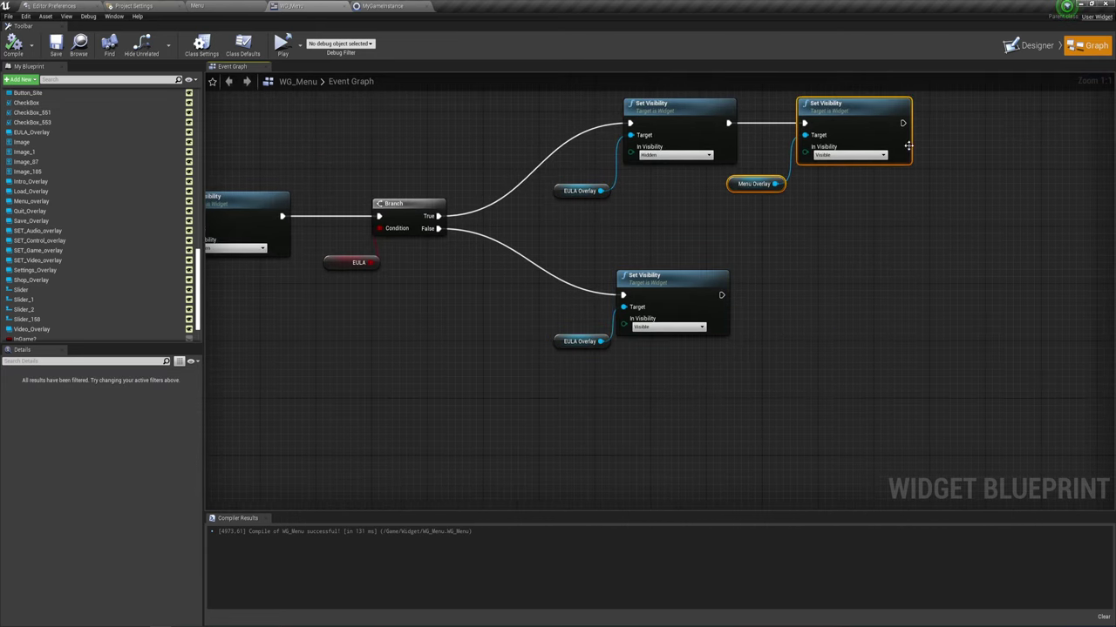
{"action": "left_click", "coordinate": [835, 211]}
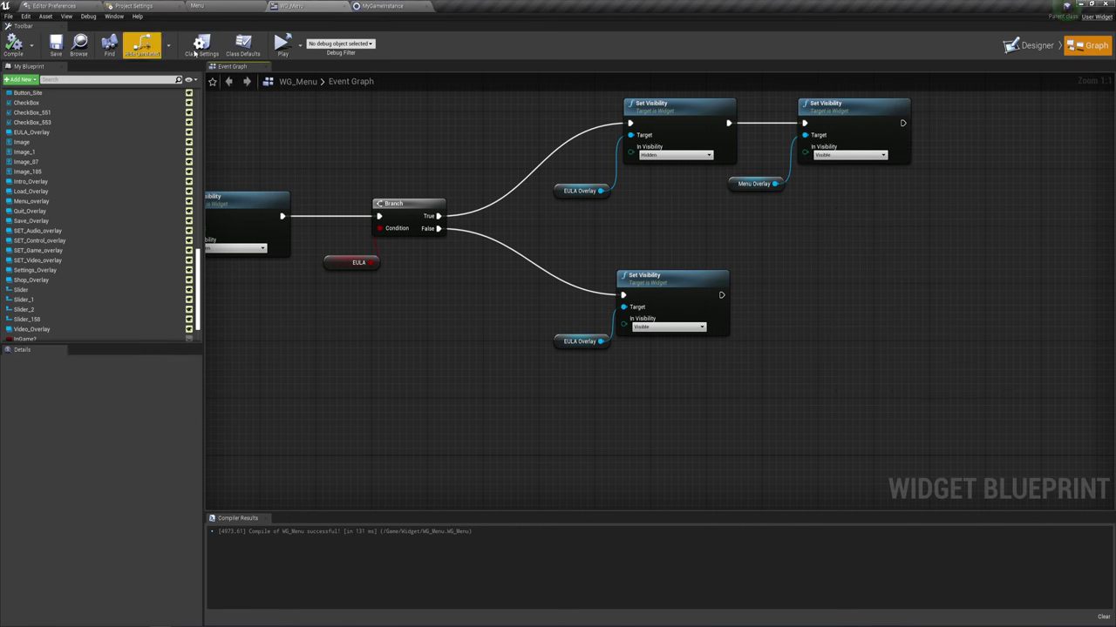
{"action": "left_click", "coordinate": [197, 6]}
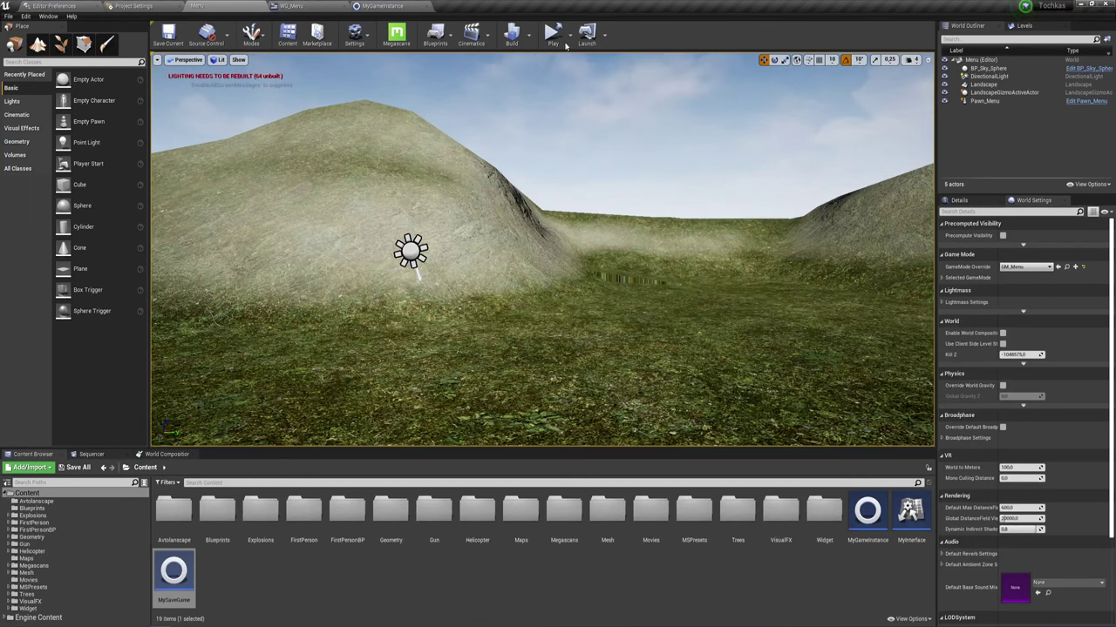
Test-play the Menu map in a standalone preview, accept the EULA terms, and stop
{"action": "left_click", "coordinate": [568, 38]}
{"action": "left_click", "coordinate": [575, 82]}
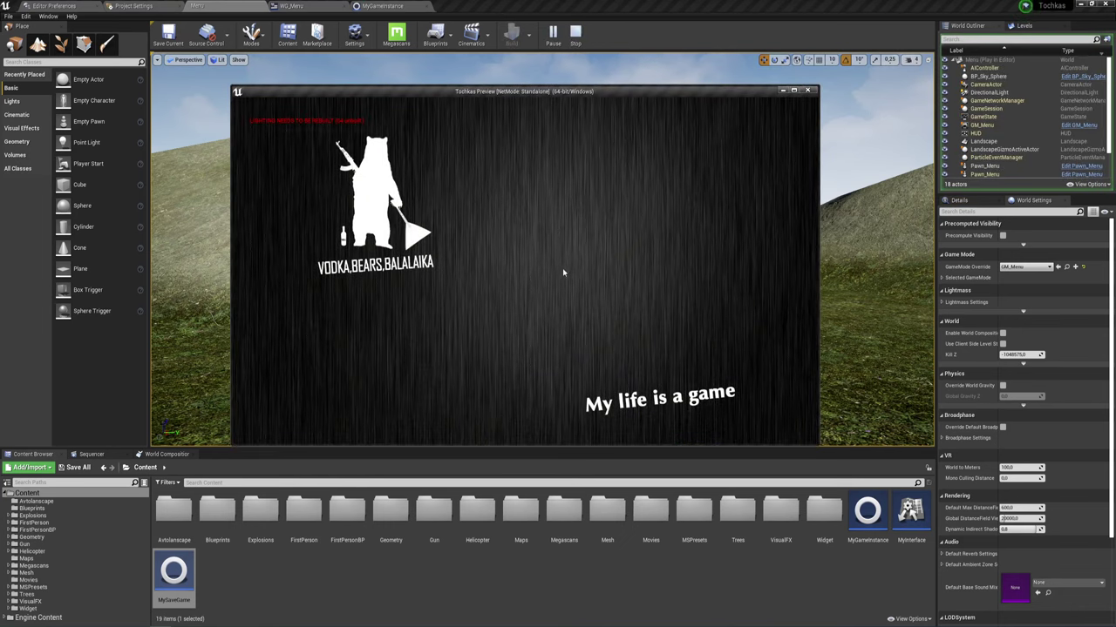
{"action": "left_click_drag", "start_coordinate": [602, 91], "coordinate": [616, 86]}
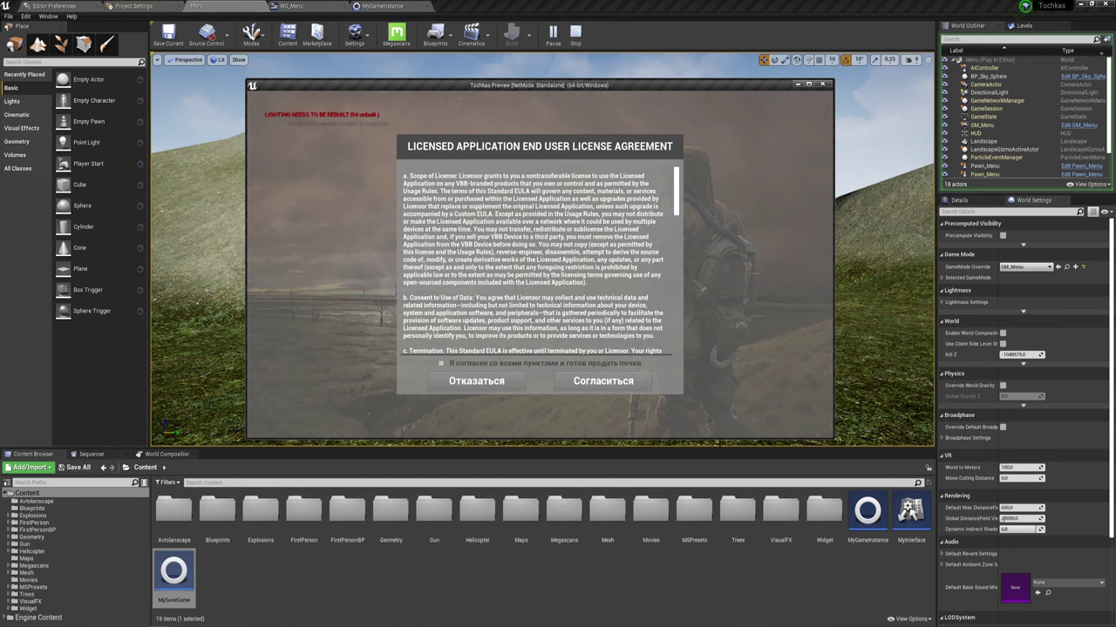
{"action": "mouse_move", "coordinate": [677, 184]}
{"action": "left_mouse_down"}
{"action": "mouse_move", "coordinate": [677, 336]}
{"action": "mouse_move", "coordinate": [677, 246]}
{"action": "left_mouse_up"}
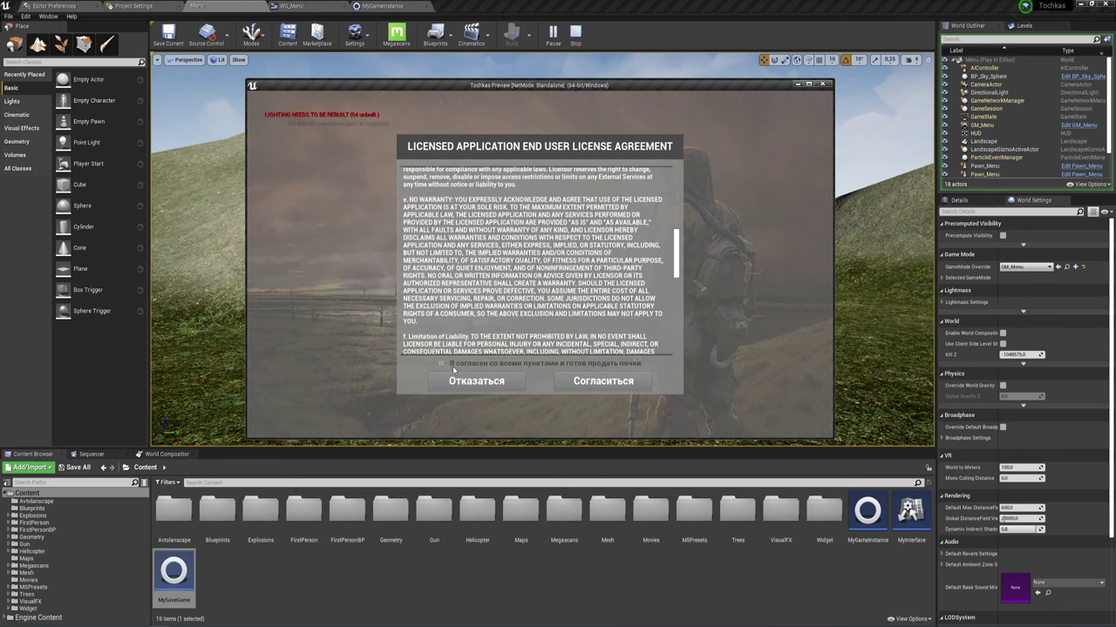
{"action": "left_click", "coordinate": [441, 362]}
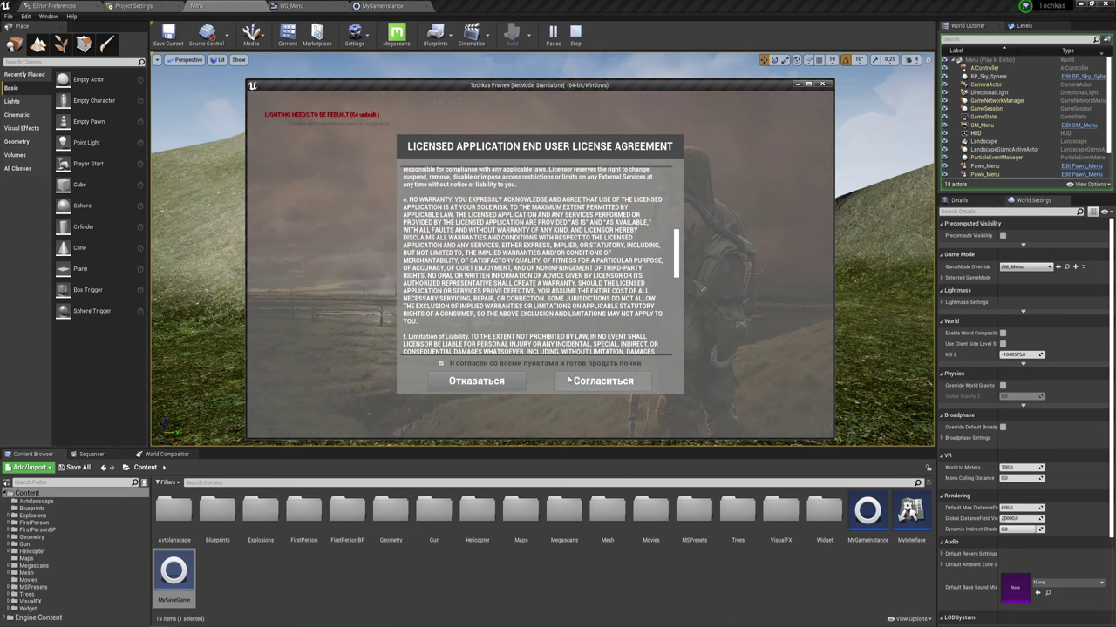
{"action": "left_click", "coordinate": [483, 382]}
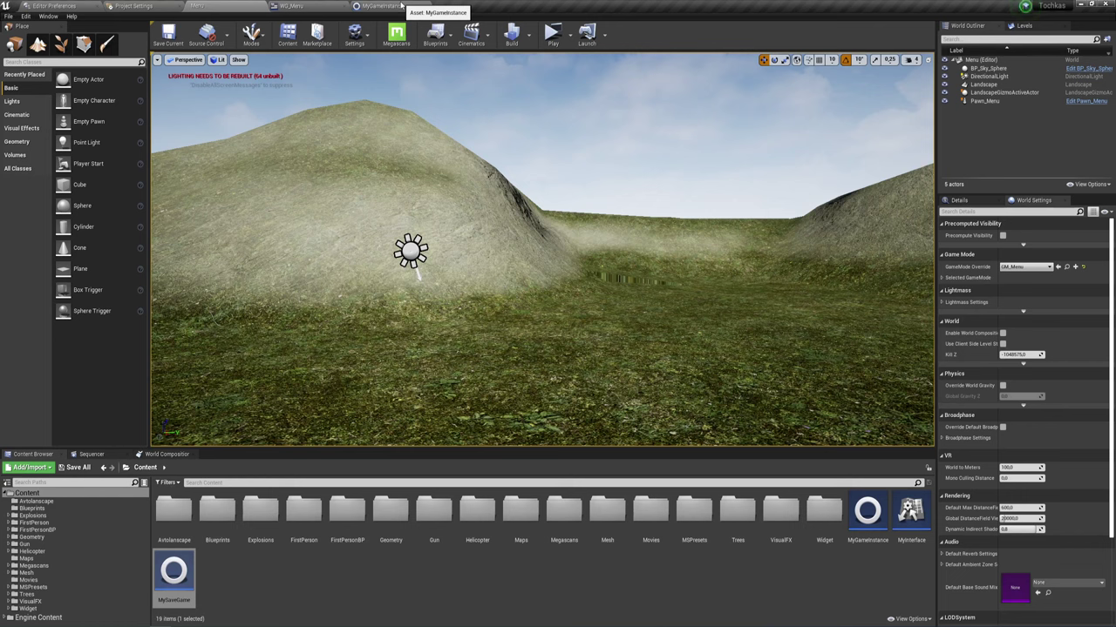
Browse WG_Menu's event graph past the Button_2–4 and Button_38 chains to Button_1's agreement logic
{"action": "left_click", "coordinate": [339, 7]}
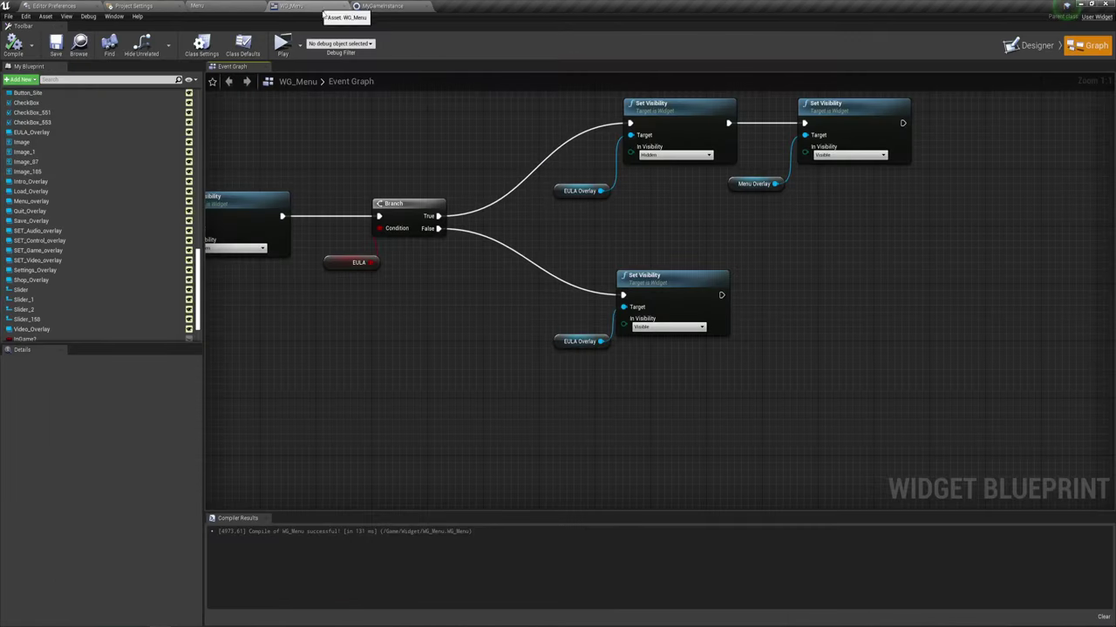
{"action": "right_click_drag", "start_coordinate": [610, 292], "coordinate": [628, 223]}
{"action": "scroll", "coordinate": [628, 223], "scroll_direction": "down", "scroll_amount": 3}
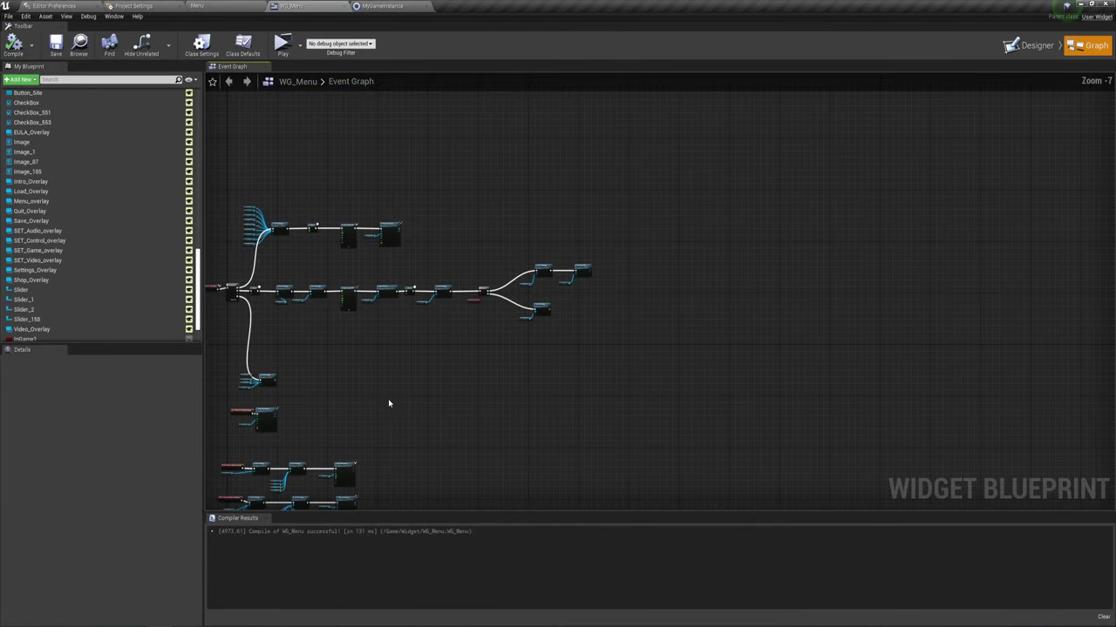
{"action": "scroll", "coordinate": [481, 423], "scroll_direction": "up", "scroll_amount": 2}
{"action": "scroll", "coordinate": [568, 195], "scroll_direction": "up", "scroll_amount": 1}
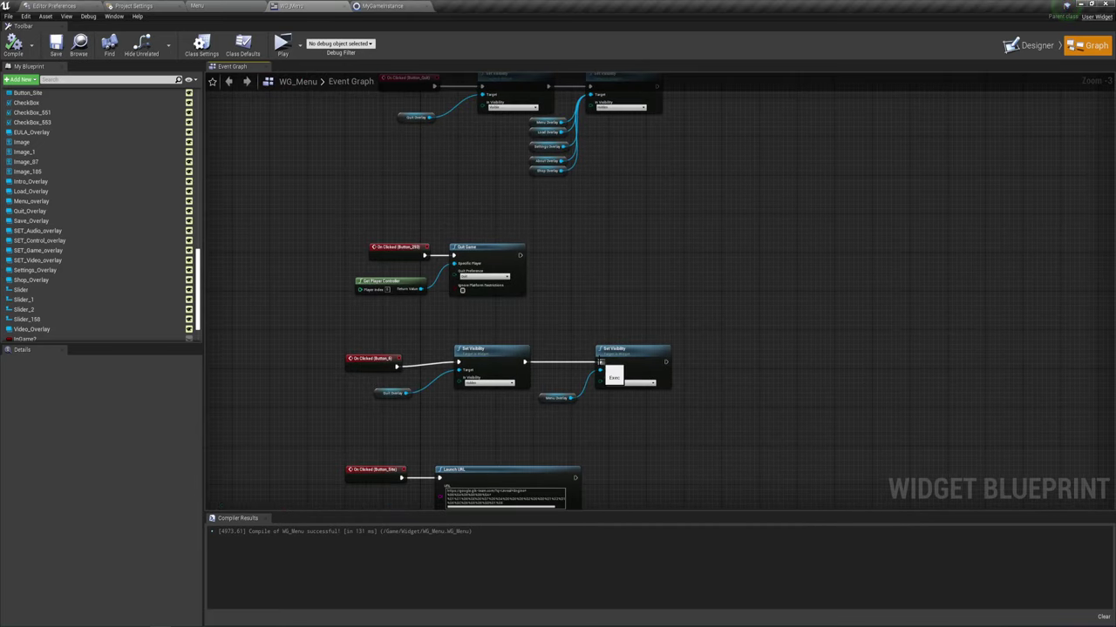
{"action": "right_click_drag", "start_coordinate": [610, 374], "coordinate": [593, 174]}
{"action": "scroll", "coordinate": [578, 392], "scroll_direction": "up", "scroll_amount": 3}
{"action": "right_click_drag", "start_coordinate": [578, 391], "coordinate": [596, 226]}
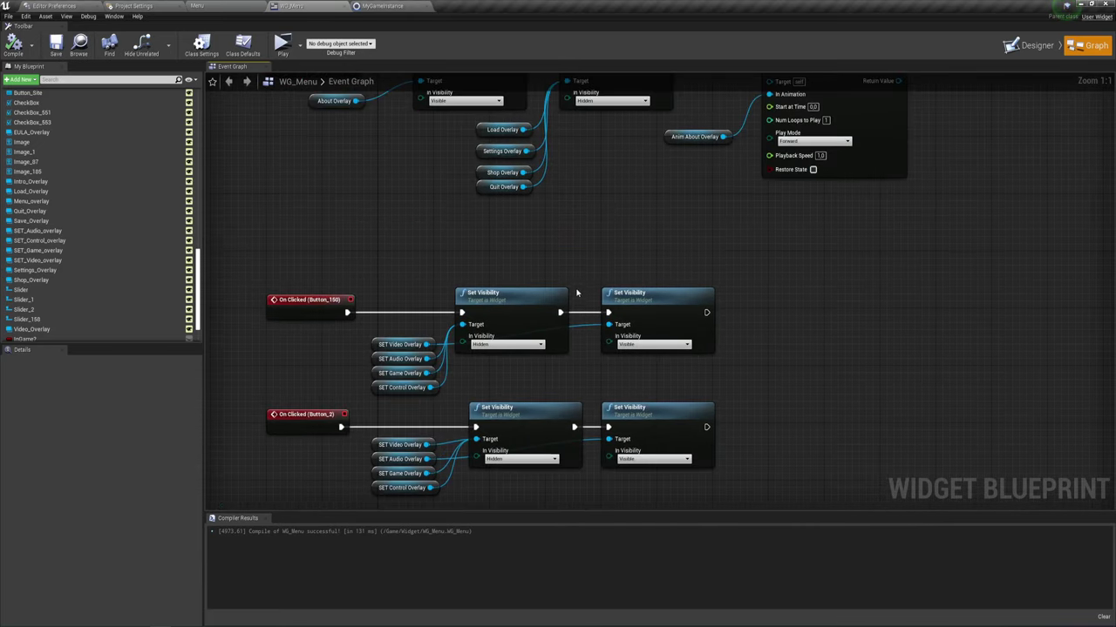
{"action": "right_click_drag", "start_coordinate": [585, 285], "coordinate": [622, 199]}
{"action": "right_click_drag", "start_coordinate": [601, 440], "coordinate": [610, 262]}
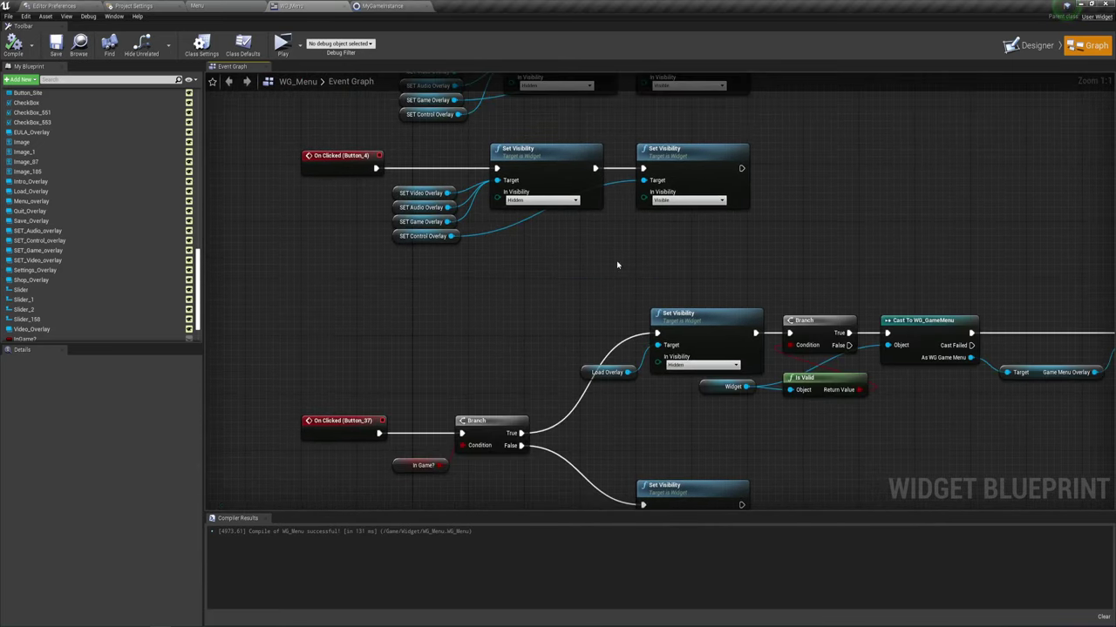
{"action": "mouse_move", "coordinate": [601, 419]}
{"action": "right_mouse_down"}
{"action": "mouse_move", "coordinate": [495, 252]}
{"action": "mouse_move", "coordinate": [433, 277]}
{"action": "mouse_move", "coordinate": [477, 298]}
{"action": "mouse_move", "coordinate": [592, 301]}
{"action": "right_mouse_up"}
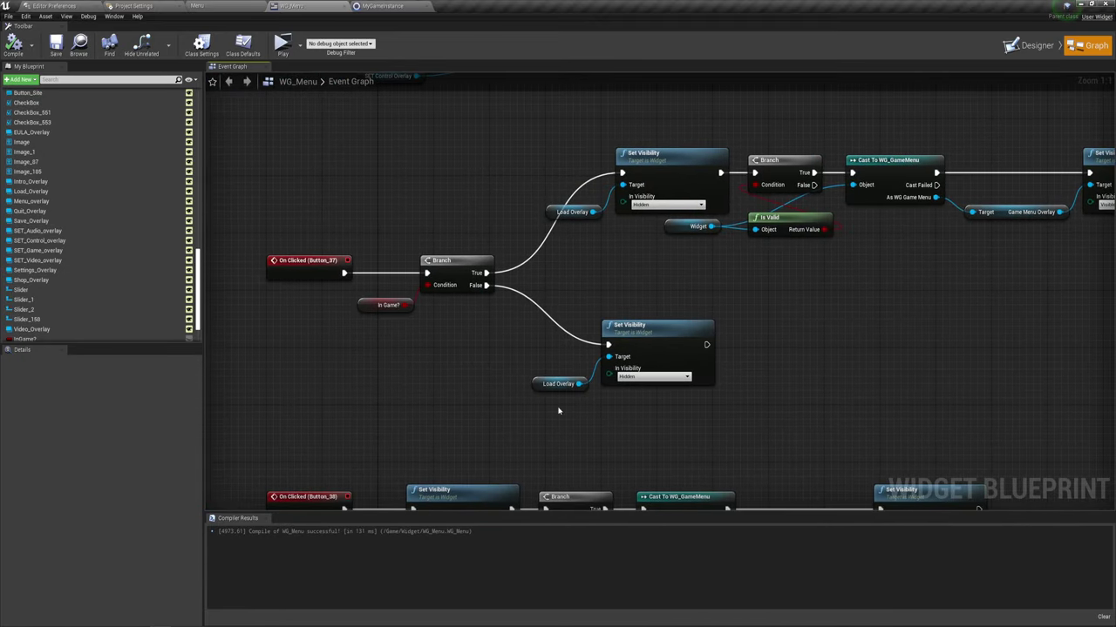
{"action": "mouse_move", "coordinate": [561, 413]}
{"action": "right_mouse_down"}
{"action": "mouse_move", "coordinate": [636, 373]}
{"action": "mouse_move", "coordinate": [578, 169]}
{"action": "right_mouse_up"}
{"action": "right_click_drag", "start_coordinate": [424, 487], "coordinate": [488, 299]}
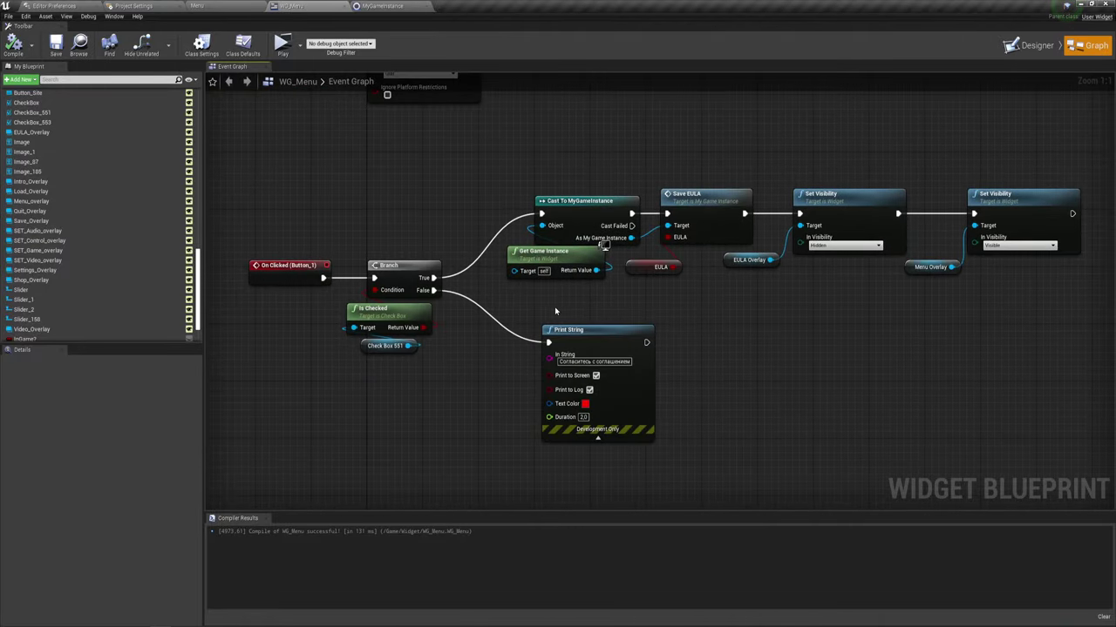
{"action": "mouse_move", "coordinate": [637, 314]}
{"action": "right_mouse_down"}
{"action": "mouse_move", "coordinate": [672, 344]}
{"action": "mouse_move", "coordinate": [629, 332]}
{"action": "right_mouse_up"}
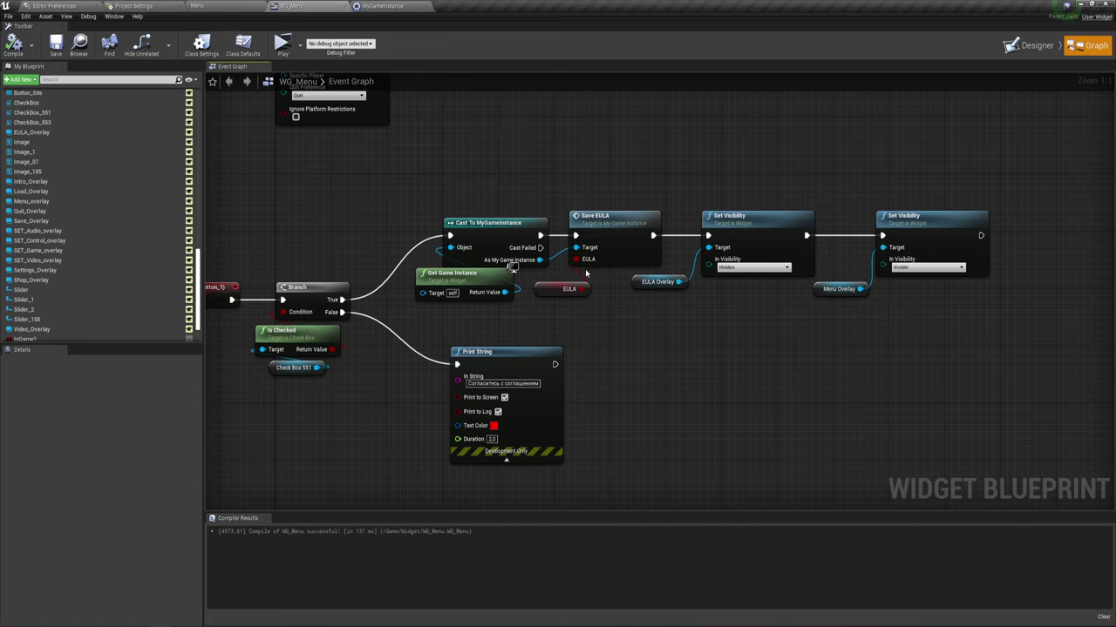
Select the Save EULA call and open MyGameInstance to view that function
{"action": "left_click_drag", "start_coordinate": [473, 154], "coordinate": [609, 314]}
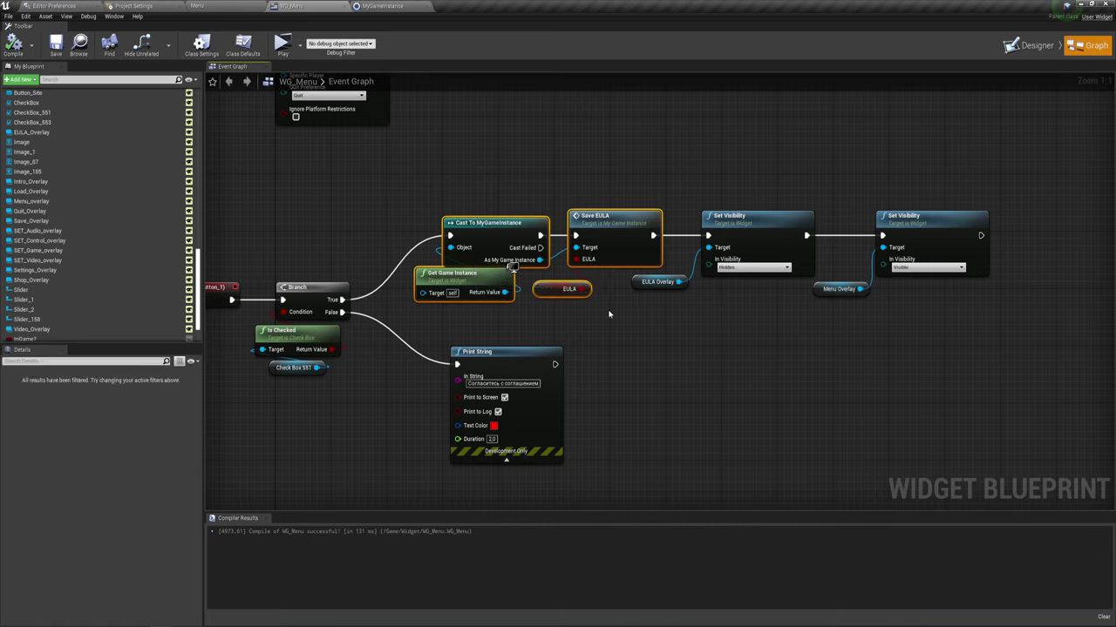
{"action": "left_click_drag", "start_coordinate": [605, 194], "coordinate": [601, 303]}
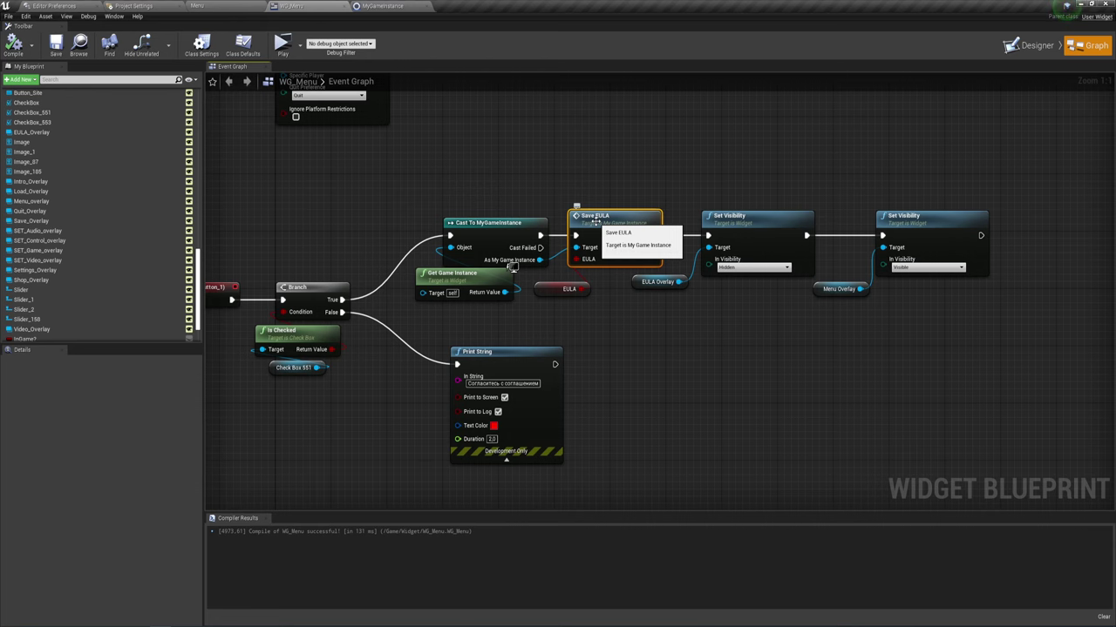
{"action": "scroll", "coordinate": [596, 220], "scroll_direction": "down", "scroll_amount": 3}
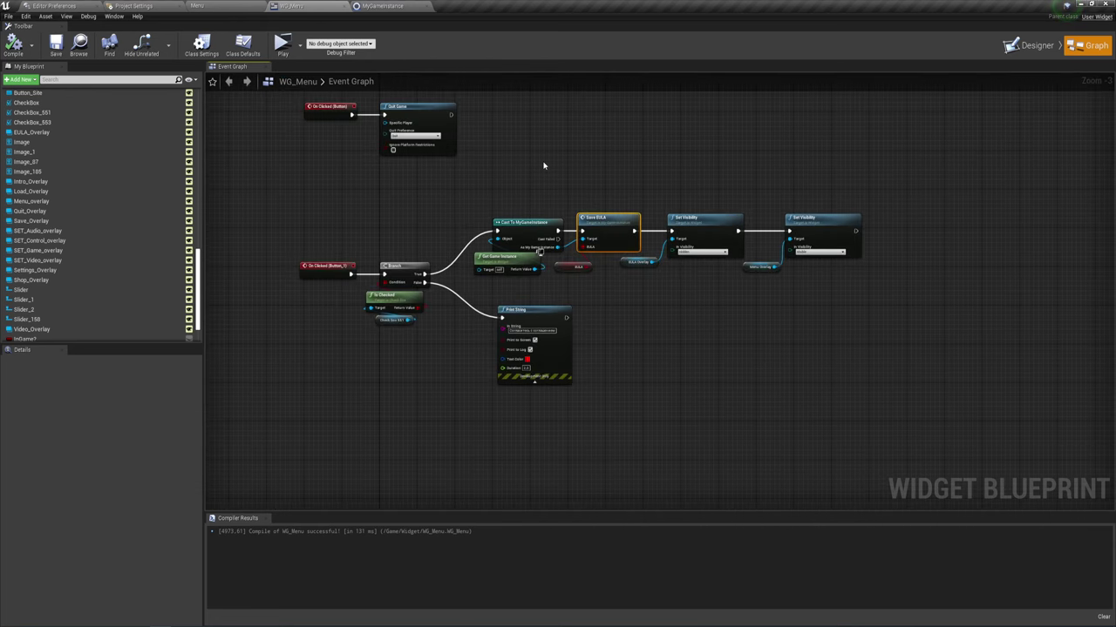
{"action": "scroll", "coordinate": [543, 166], "scroll_direction": "down", "scroll_amount": 4}
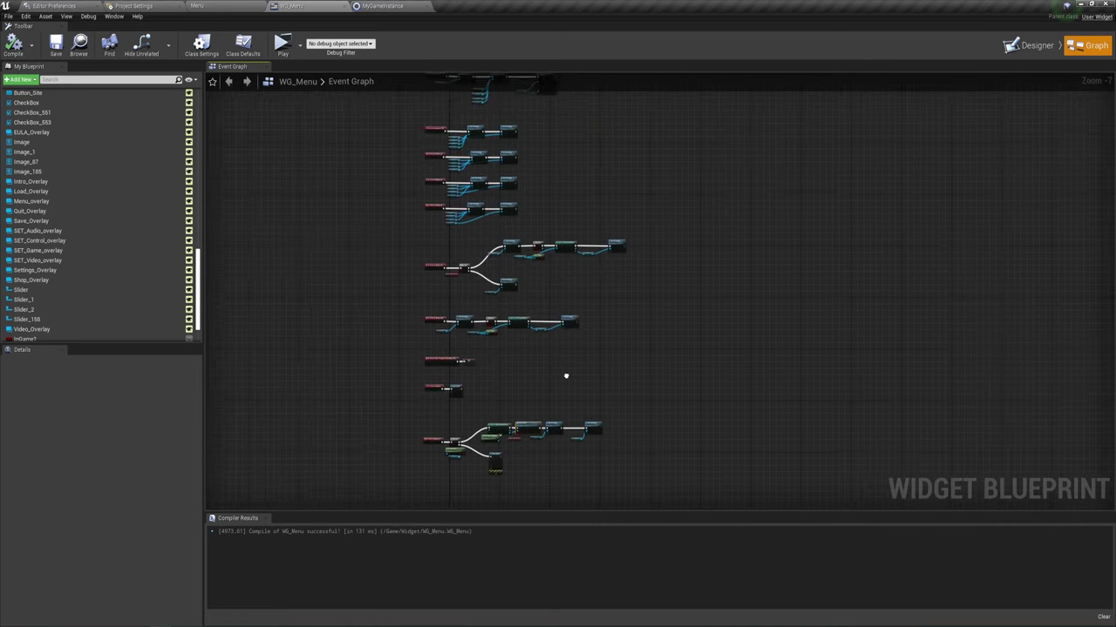
{"action": "left_click", "coordinate": [405, 5]}
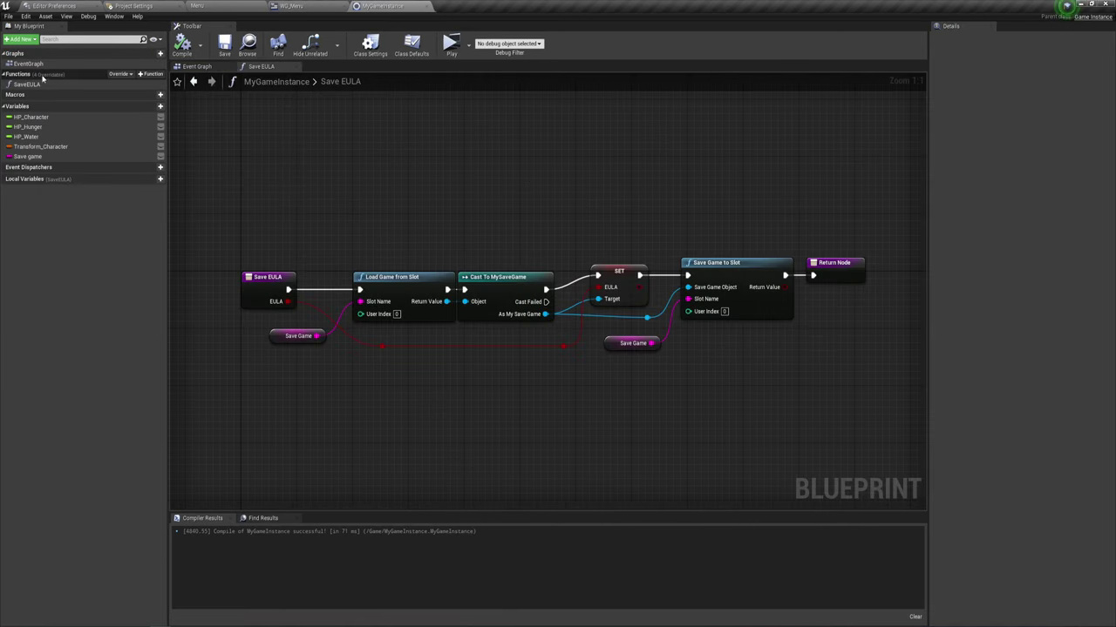
Create a LoadEULA function in MyGameInstance and search 'does' off its execution pin
{"action": "left_click", "coordinate": [149, 74]}
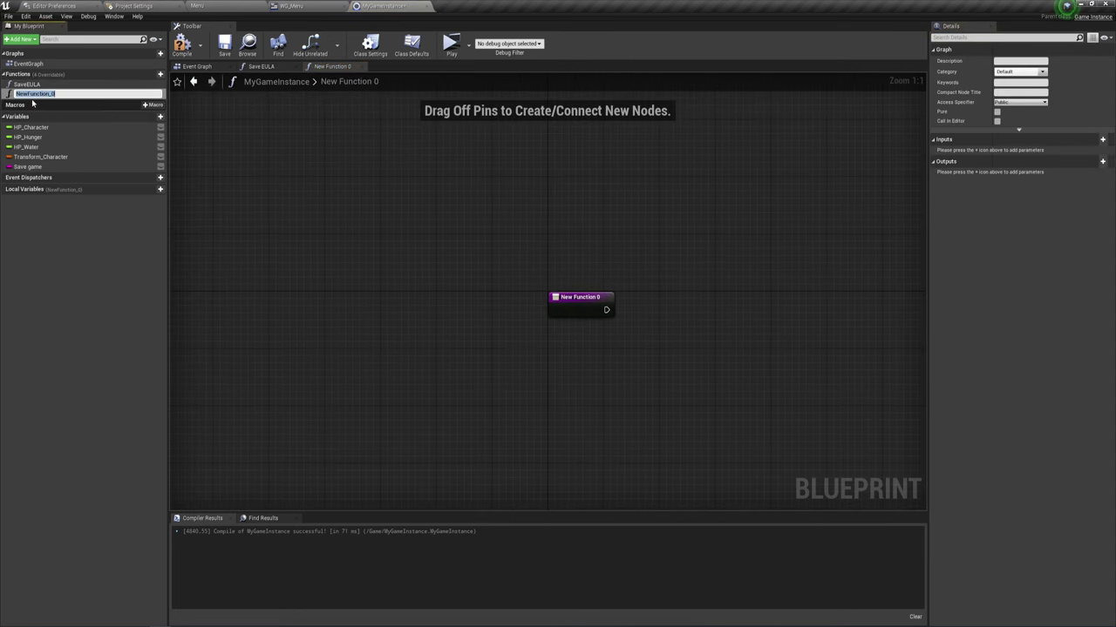
{"action": "type", "text": "ad"}
{"action": "key", "text": "BackSpace"}
{"action": "key", "text": "BackSpace"}
{"action": "key", "text": "BackSpace"}
{"action": "type", "text": "LoadEU"}
{"action": "type", "text": "LA"}
{"action": "key", "text": "Return"}
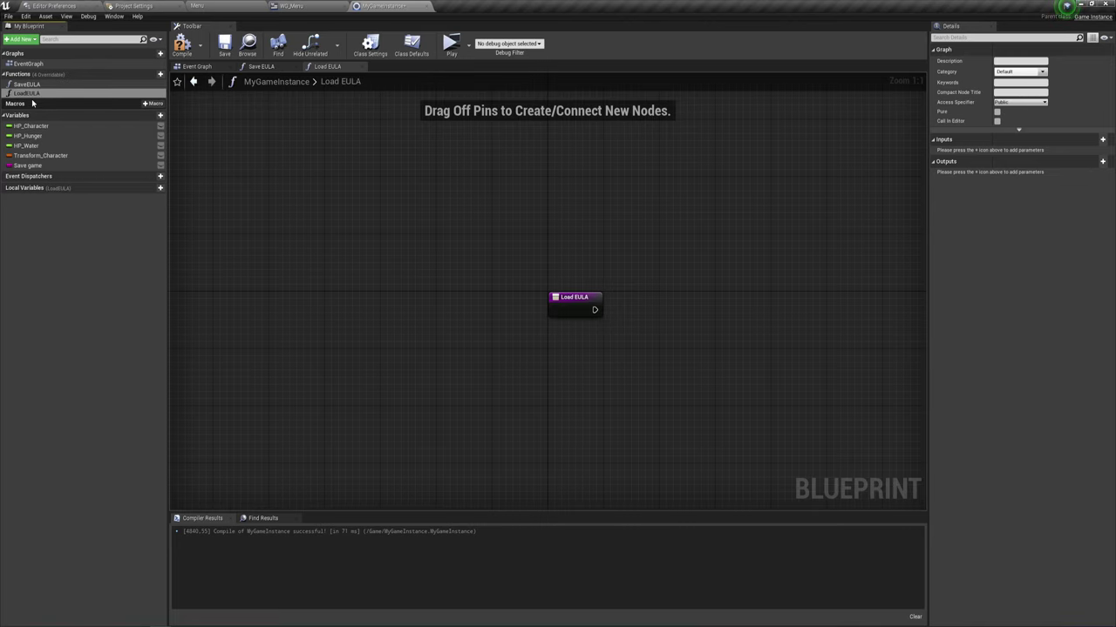
{"action": "right_click_drag", "start_coordinate": [585, 369], "coordinate": [282, 364]}
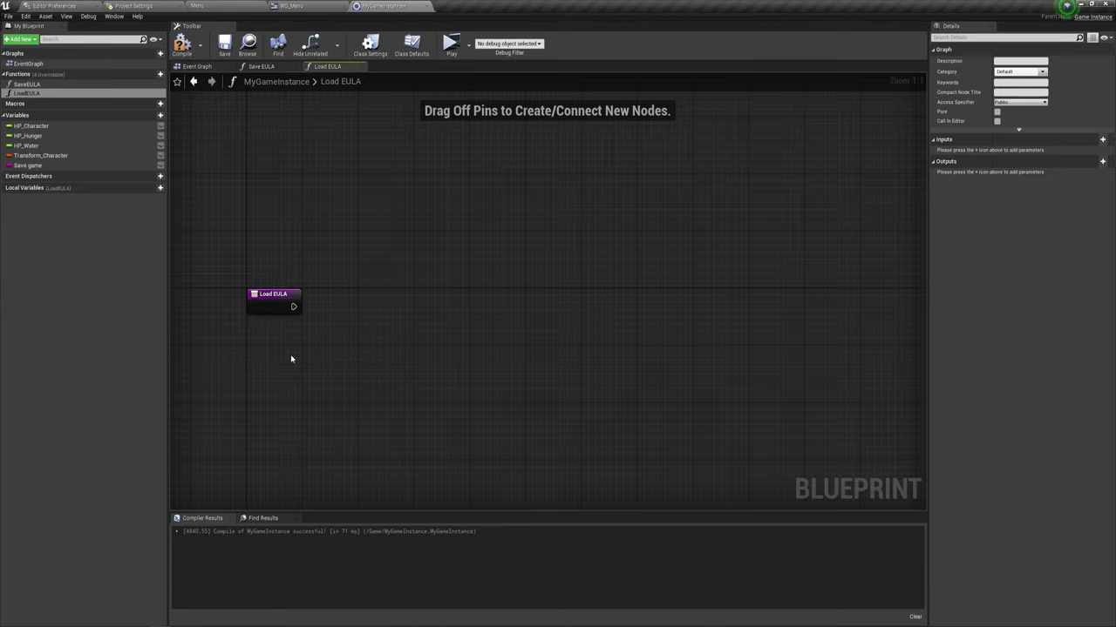
{"action": "left_click_drag", "start_coordinate": [294, 306], "coordinate": [368, 310]}
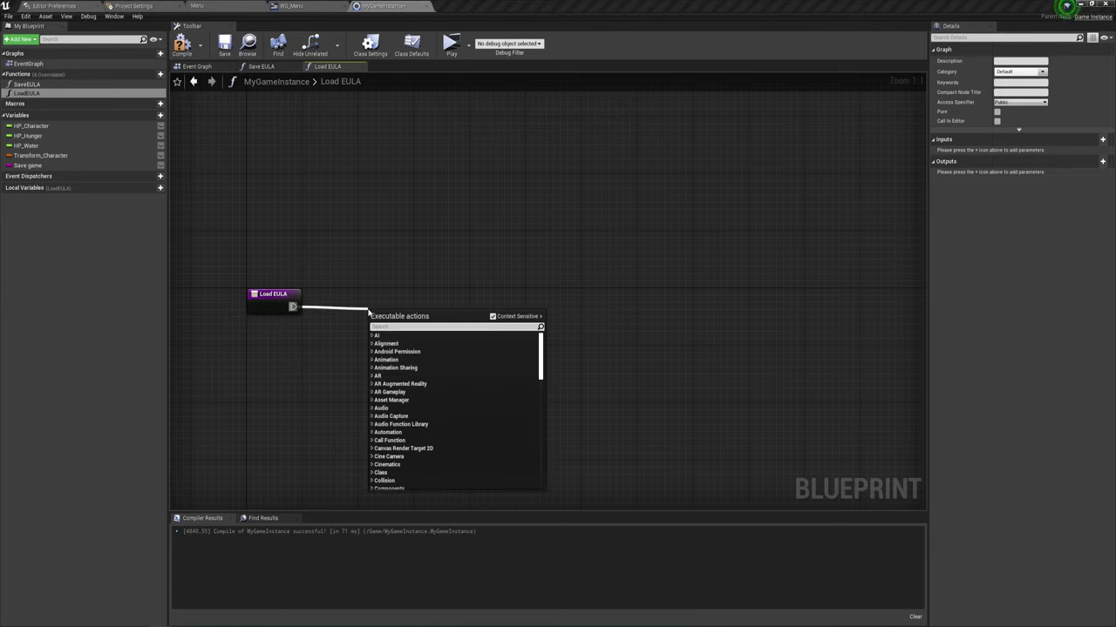
{"action": "type", "text": "does"}
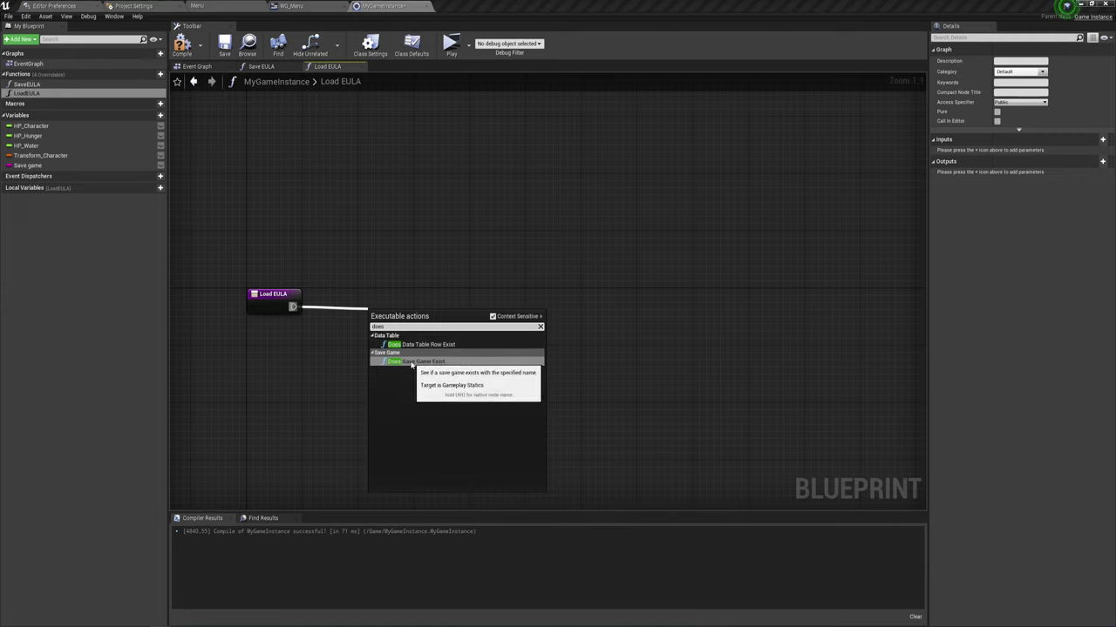
Check Does Save Game Exist with the Save game variable and branch on the result
{"action": "left_click", "coordinate": [411, 362]}
{"action": "left_click_drag", "start_coordinate": [375, 322], "coordinate": [342, 322]}
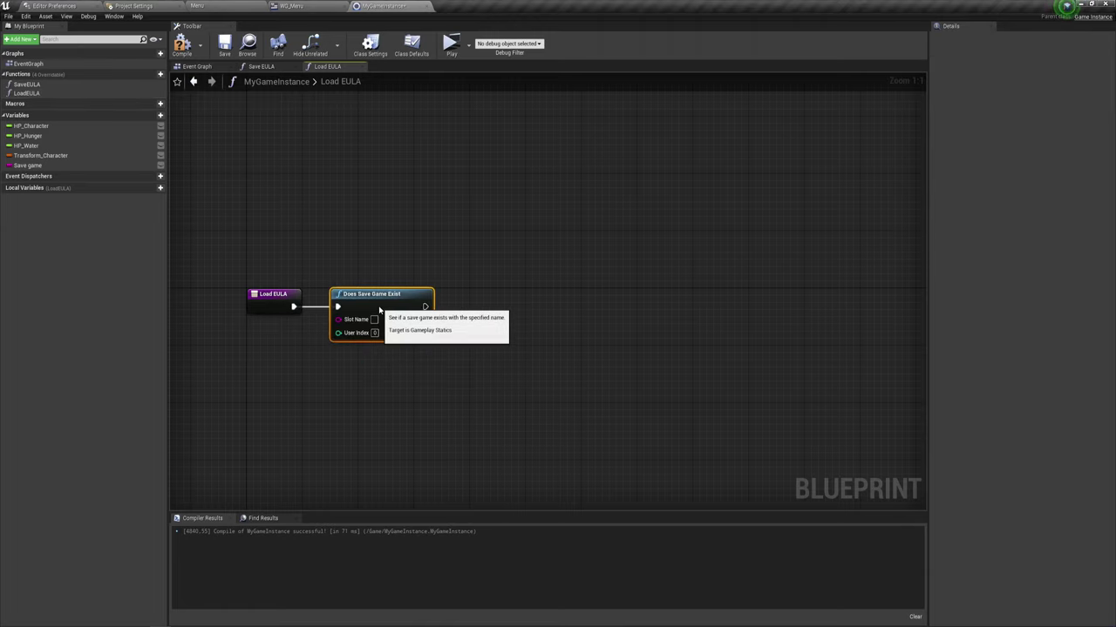
{"action": "left_click_drag", "start_coordinate": [27, 165], "coordinate": [281, 342], "text": "ctrl"}
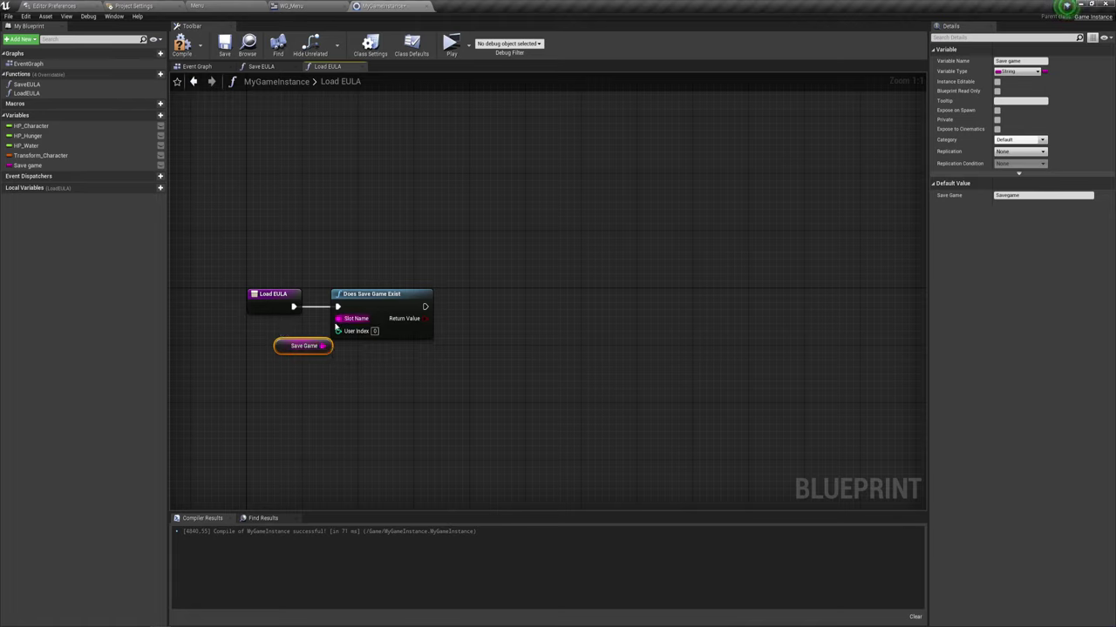
{"action": "left_click_drag", "start_coordinate": [283, 353], "coordinate": [269, 338]}
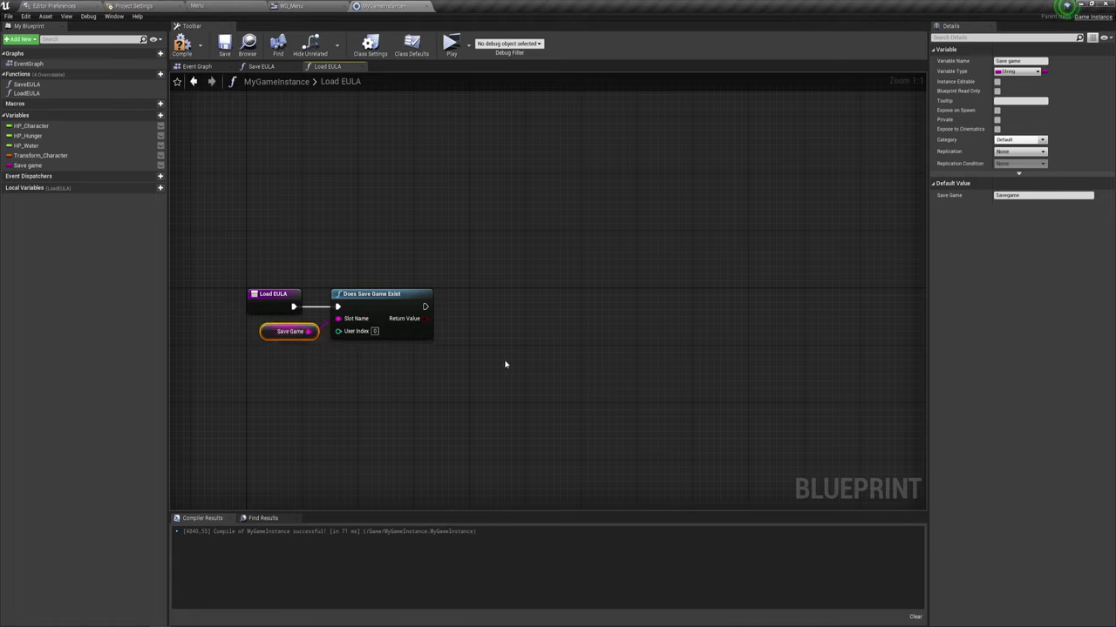
{"action": "left_click_drag", "start_coordinate": [426, 318], "coordinate": [482, 322]}
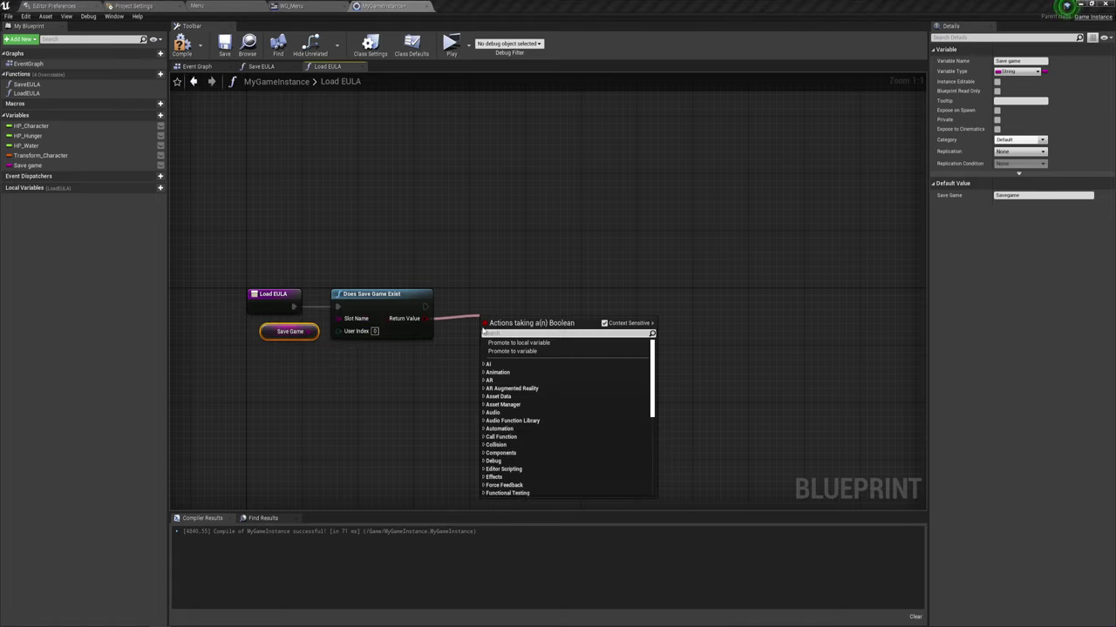
{"action": "type", "text": "bt"}
{"action": "key", "text": "BackSpace"}
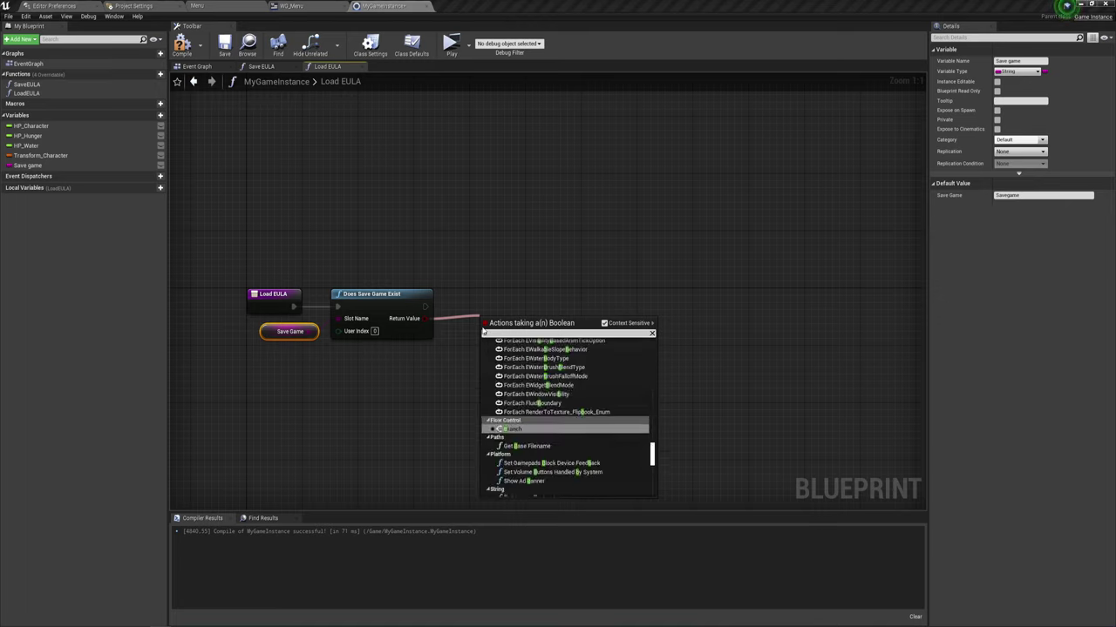
{"action": "type", "text": "ra"}
{"action": "key", "text": "Return"}
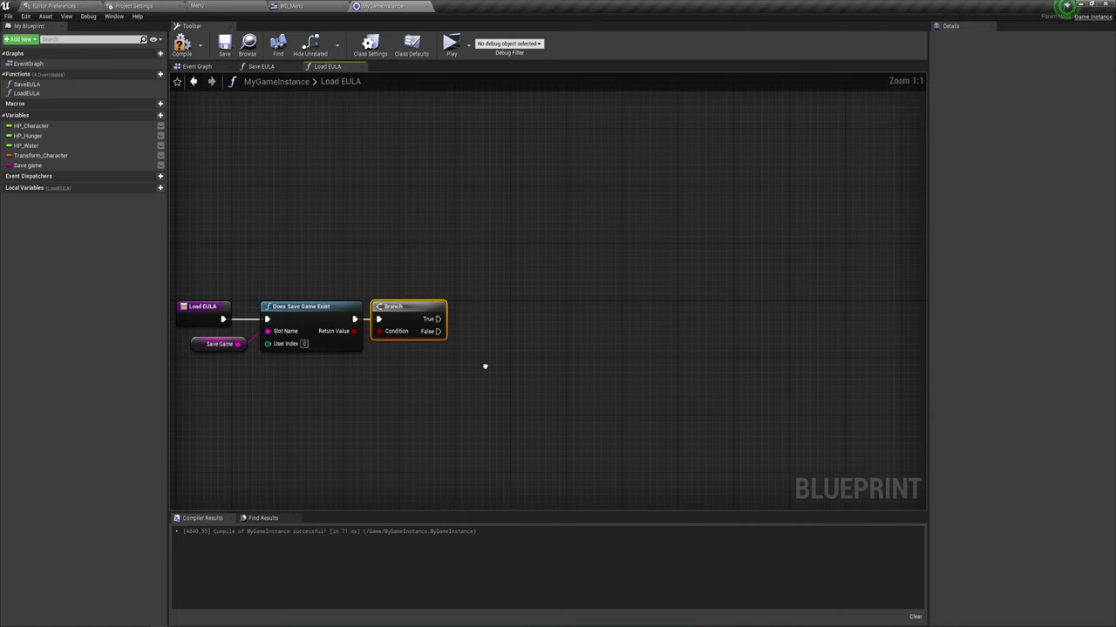
{"action": "mouse_move", "coordinate": [553, 354]}
{"action": "right_mouse_down"}
{"action": "mouse_move", "coordinate": [483, 366]}
{"action": "mouse_move", "coordinate": [464, 301]}
{"action": "right_mouse_up"}
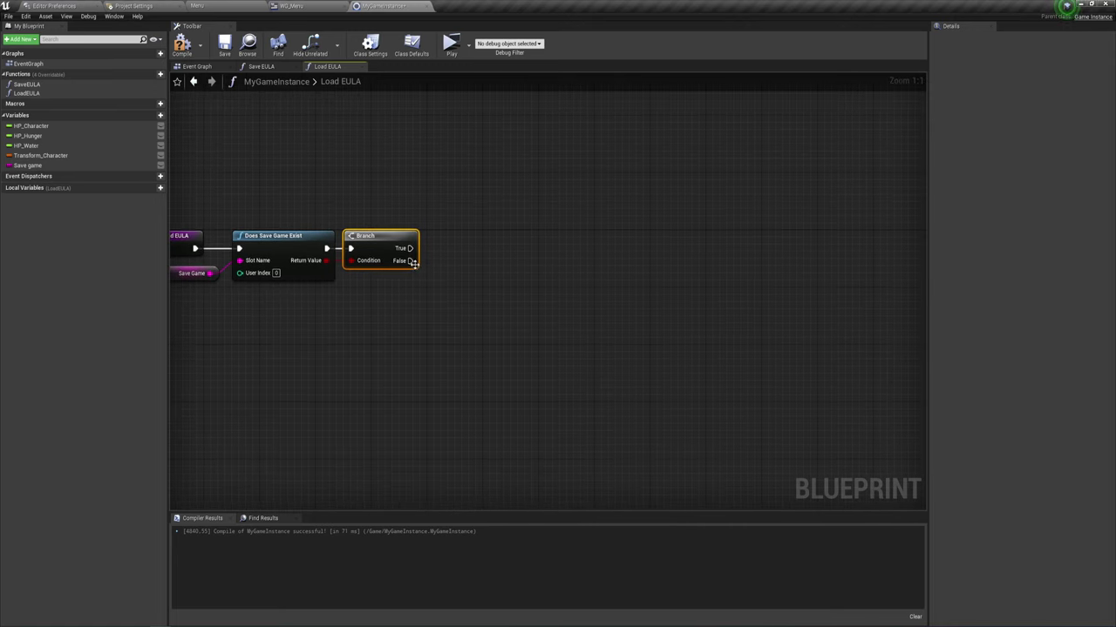
Add Create Save Game Object of class MySaveGame on the Branch's False path
{"action": "left_click_drag", "start_coordinate": [409, 260], "coordinate": [433, 299]}
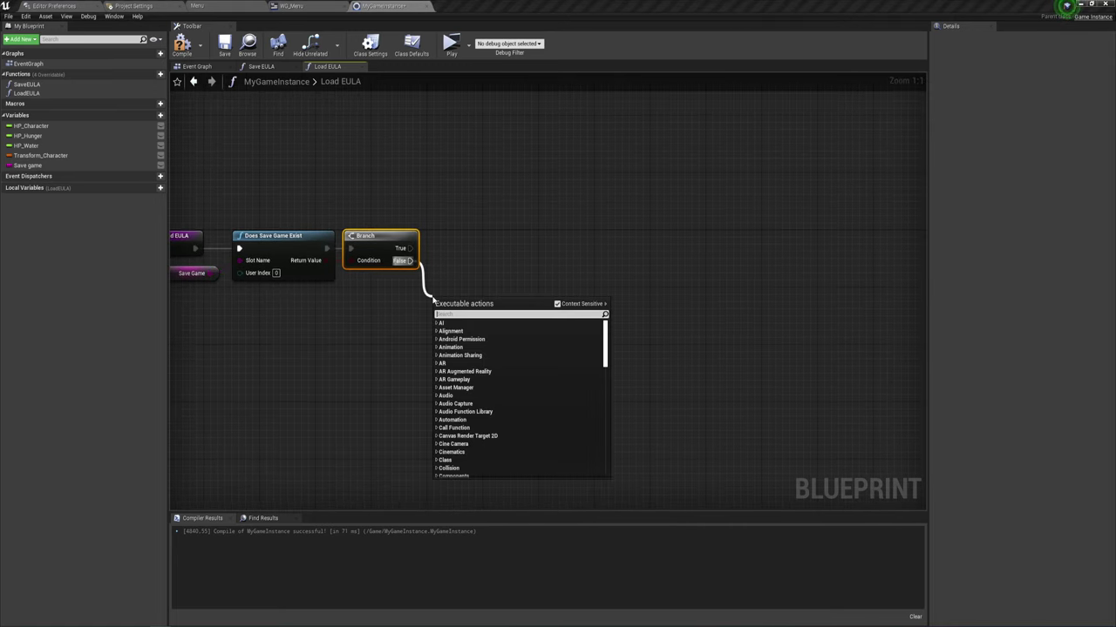
{"action": "type", "text": "crea"}
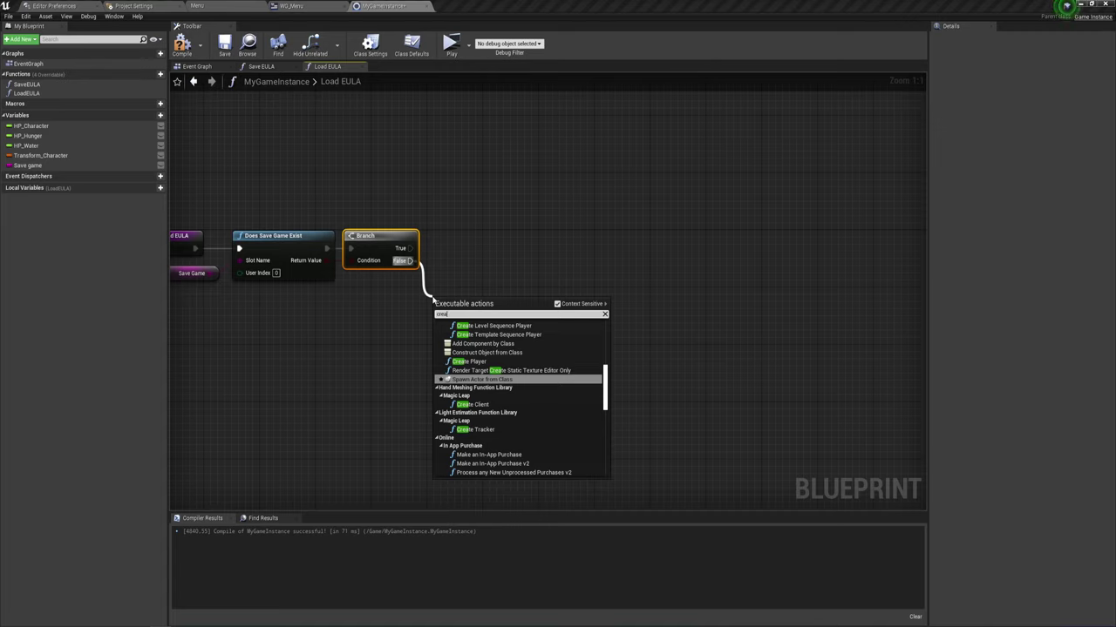
{"action": "type", "text": "te"}
{"action": "type", "text": " sa"}
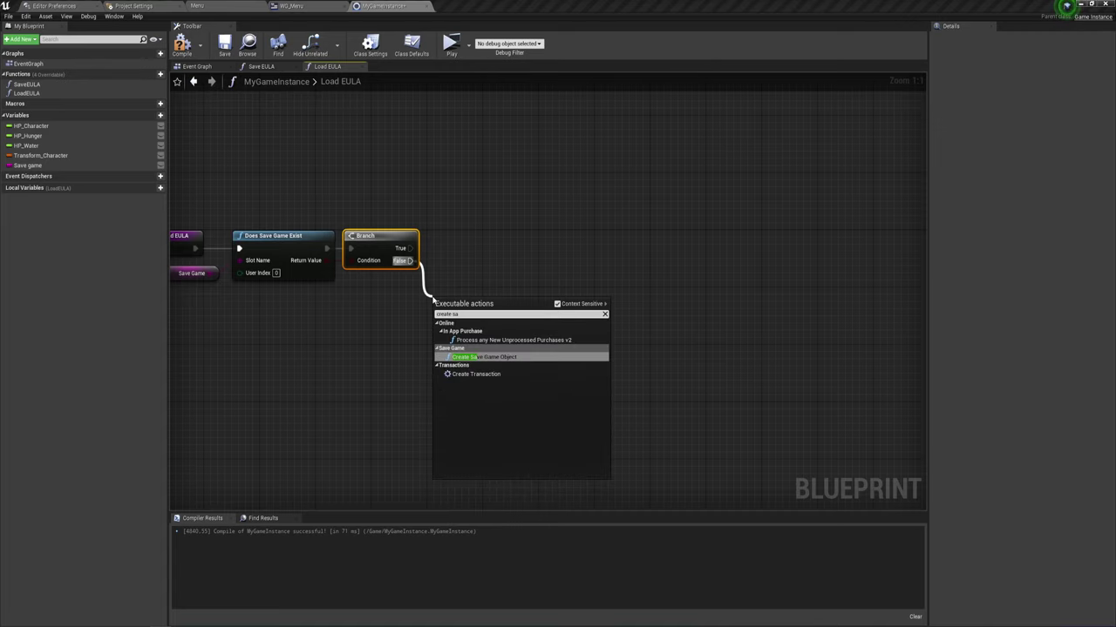
{"action": "type", "text": "ve"}
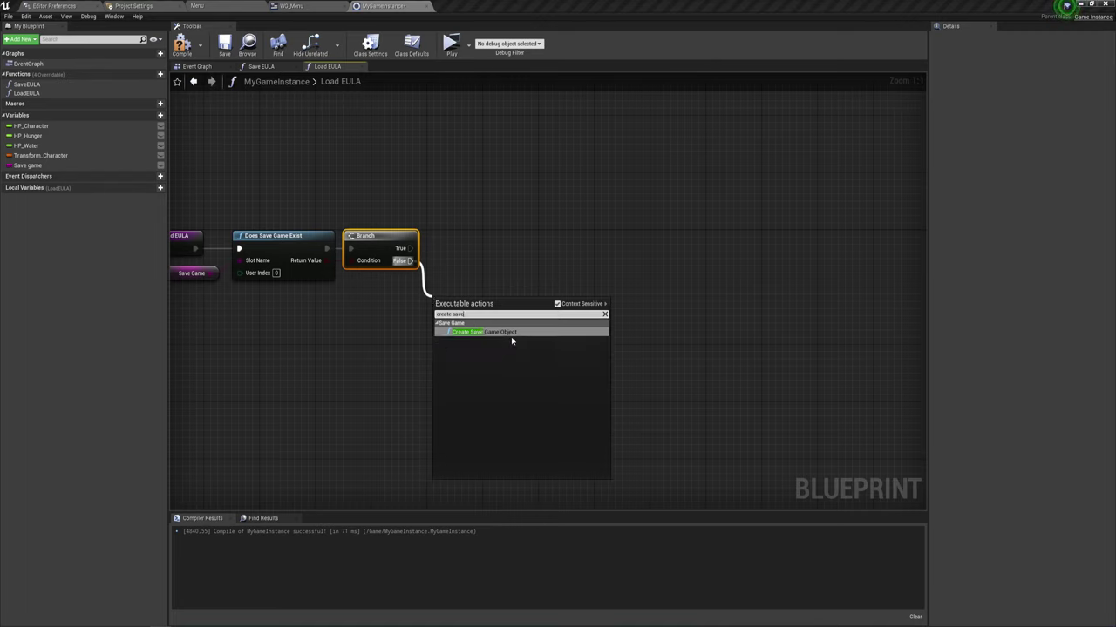
{"action": "left_click", "coordinate": [511, 333]}
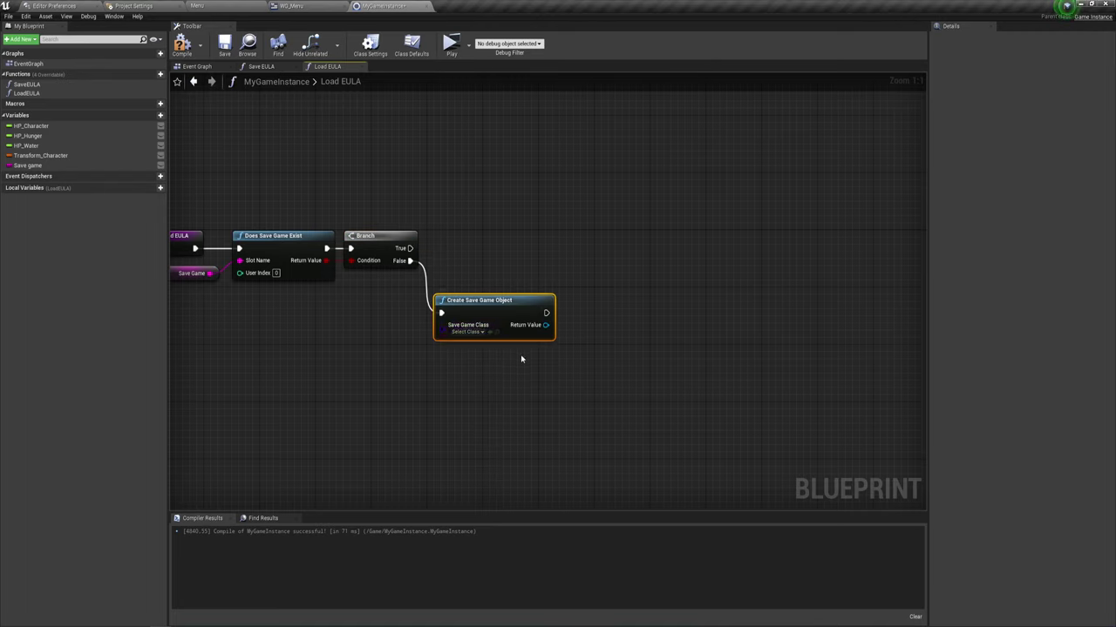
{"action": "left_click", "coordinate": [482, 333]}
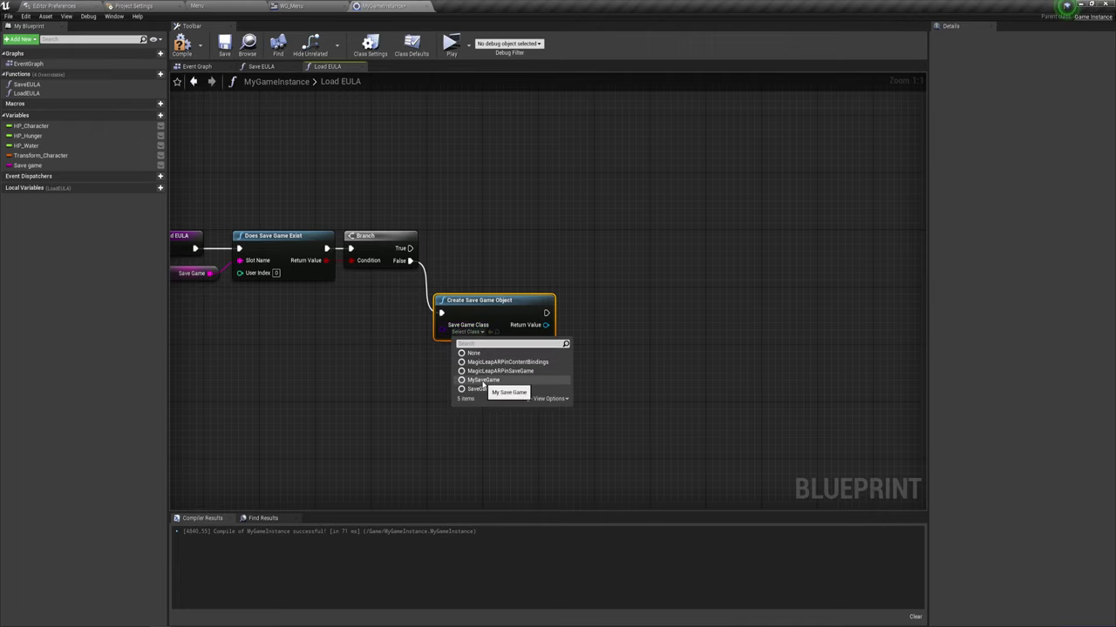
{"action": "left_click", "coordinate": [483, 381]}
{"action": "right_click_drag", "start_coordinate": [546, 356], "coordinate": [426, 343]}
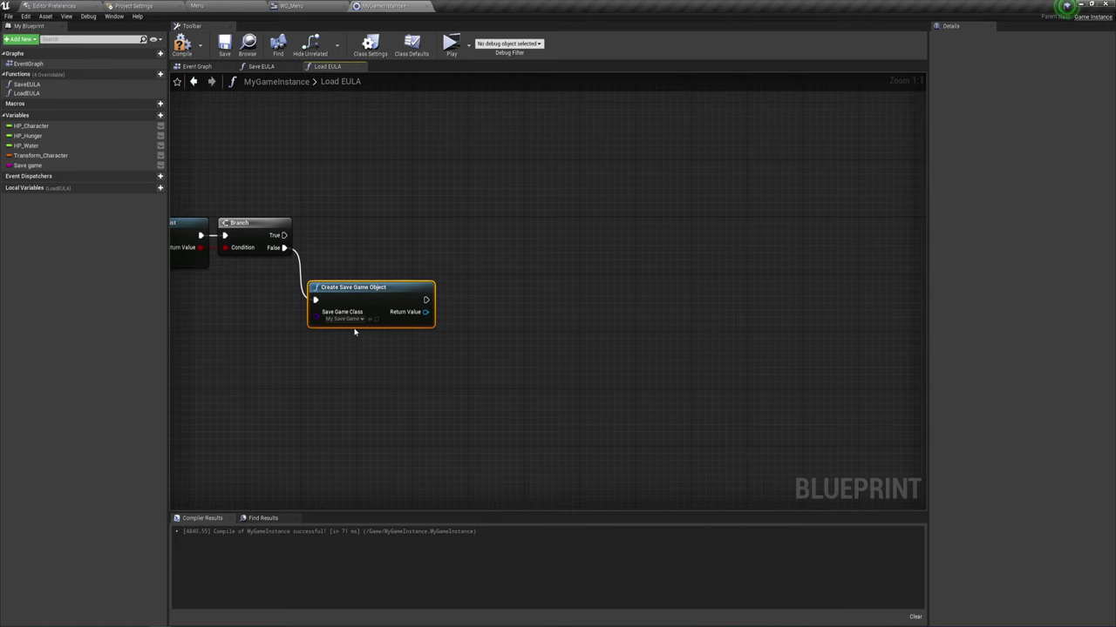
{"action": "left_click", "coordinate": [333, 256]}
{"action": "left_click_drag", "start_coordinate": [341, 290], "coordinate": [398, 353]}
{"action": "right_click_drag", "start_coordinate": [465, 379], "coordinate": [452, 378]}
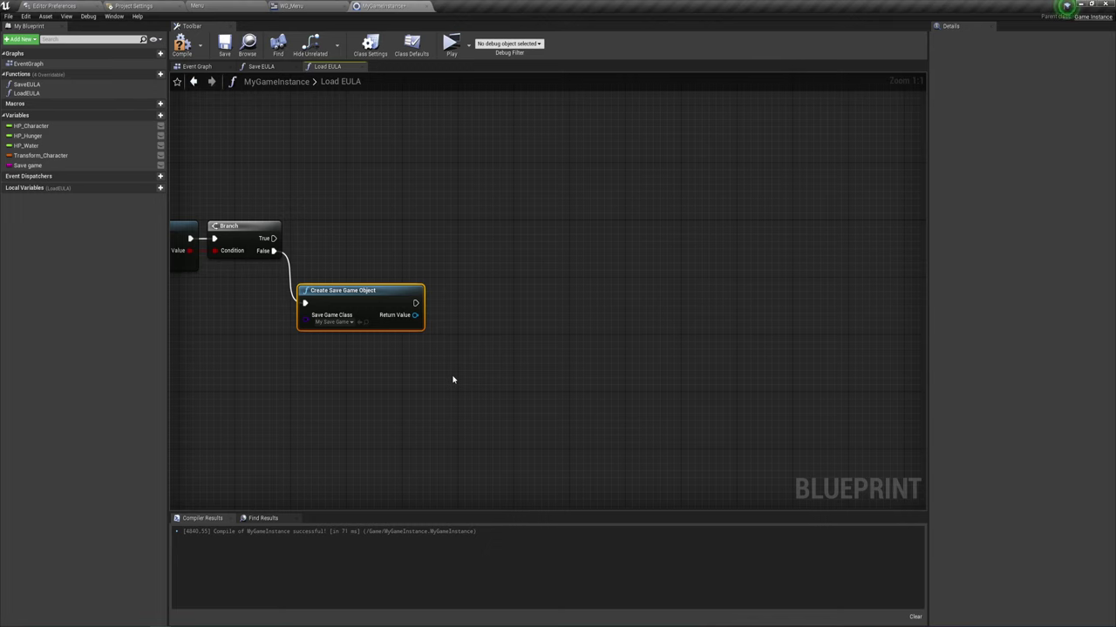
{"action": "right_click_drag", "start_coordinate": [456, 375], "coordinate": [424, 359]}
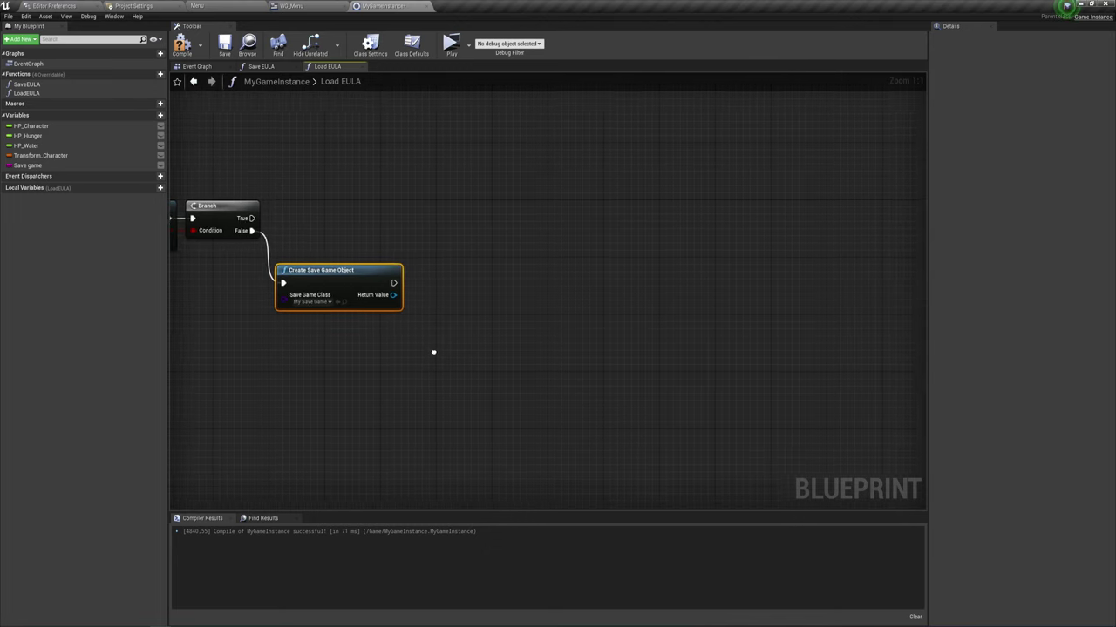
{"action": "left_click_drag", "start_coordinate": [382, 298], "coordinate": [481, 322]}
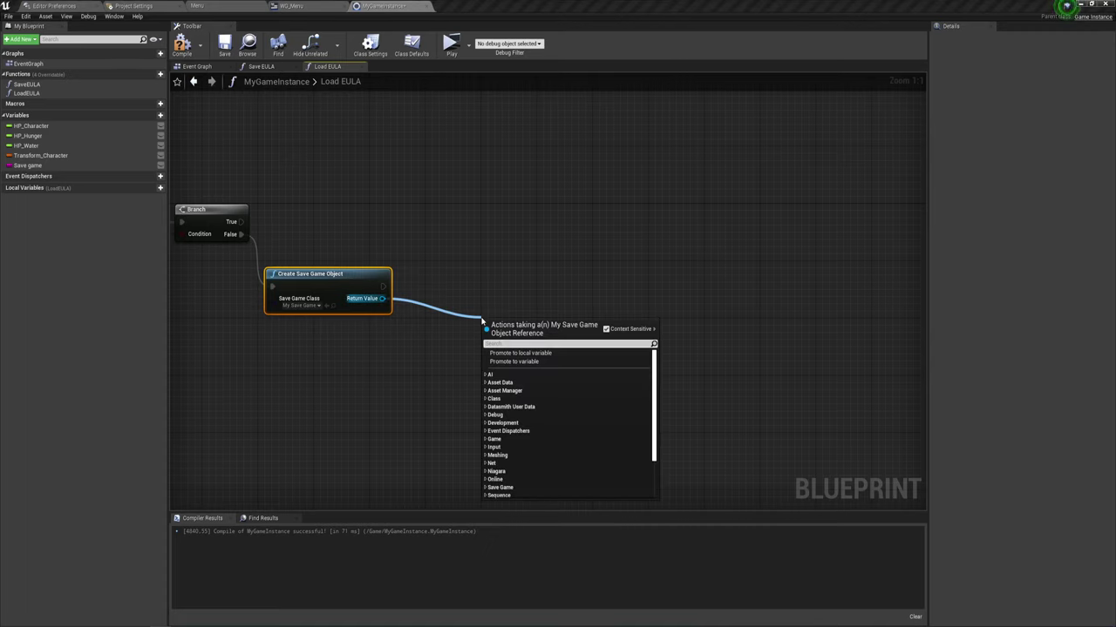
Add a Set EULA node on the newly created save object and chain it into the execution flow
{"action": "type", "text": "set"}
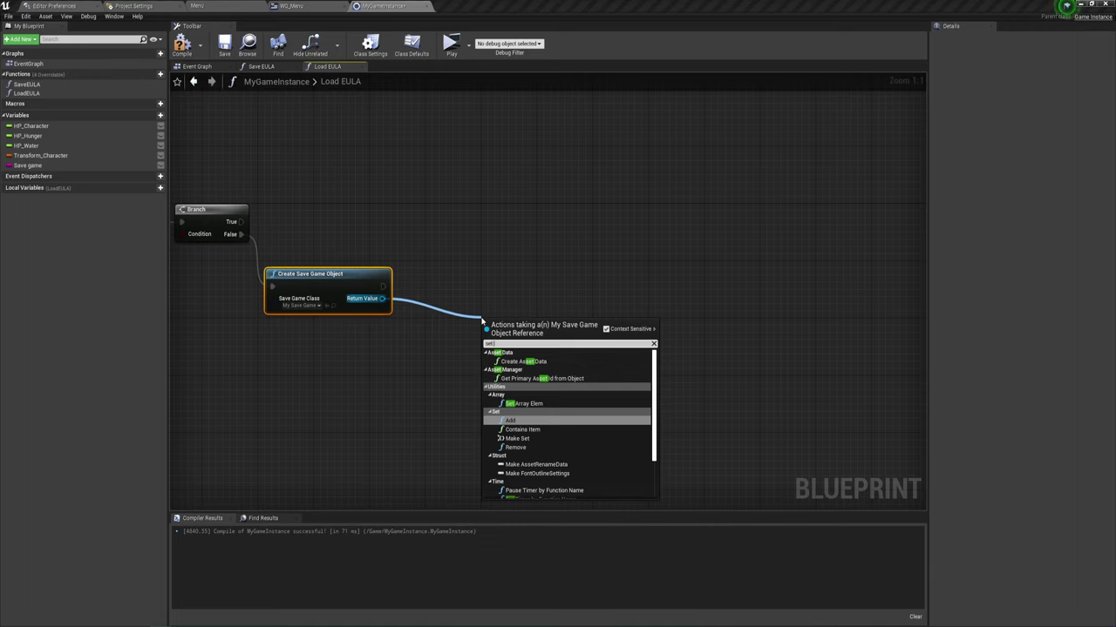
{"action": "type", "text": " EULA"}
{"action": "key", "text": "BackSpace"}
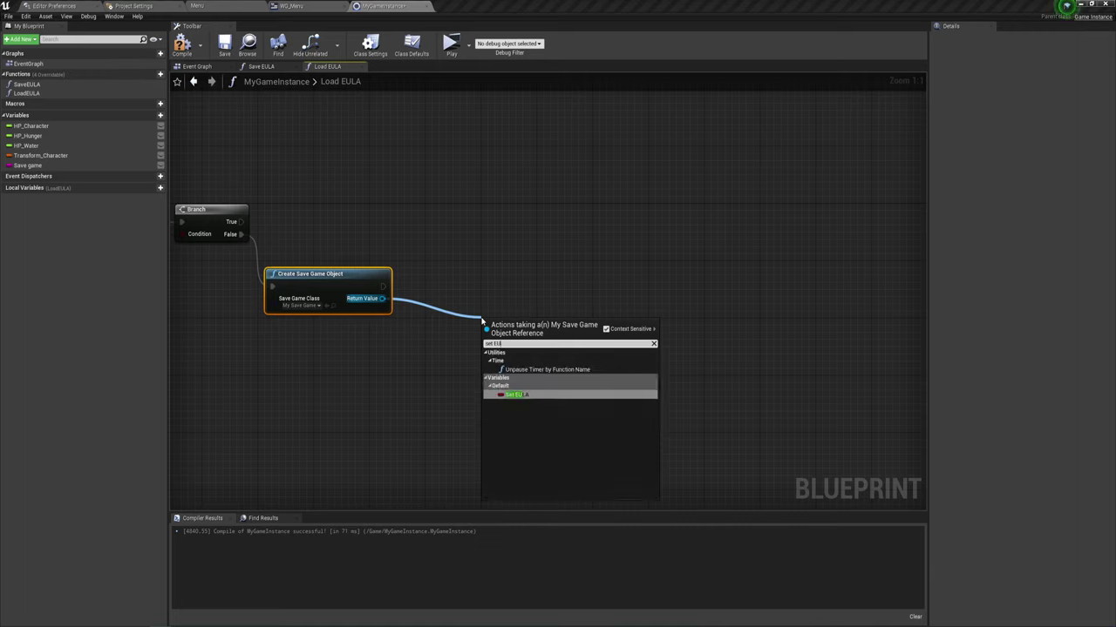
{"action": "left_click", "coordinate": [516, 395]}
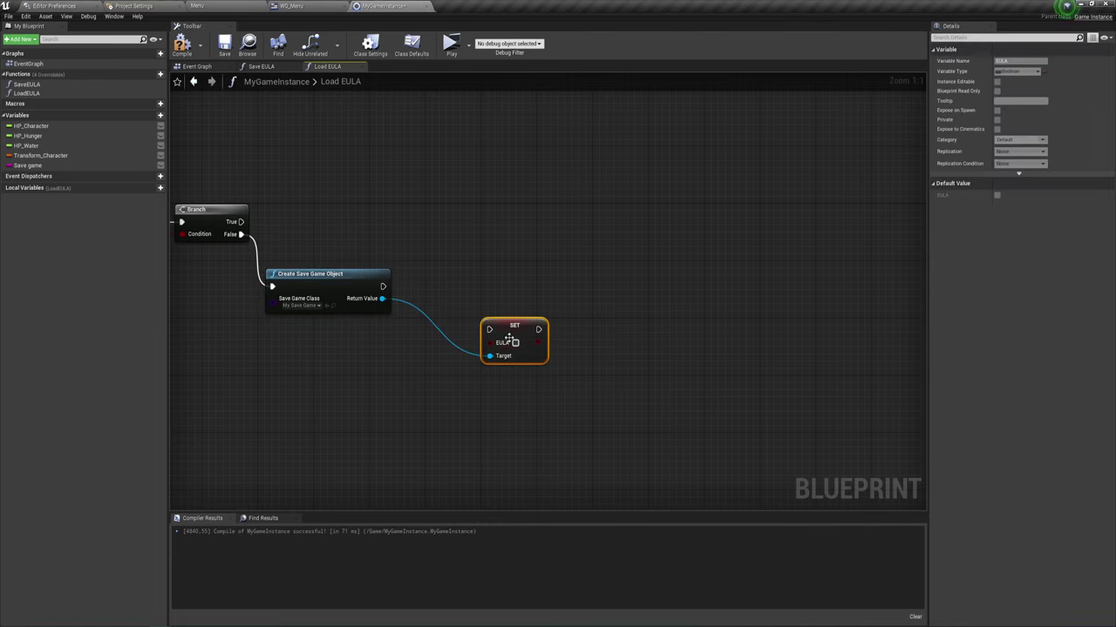
{"action": "mouse_move", "coordinate": [509, 337]}
{"action": "left_mouse_down"}
{"action": "mouse_move", "coordinate": [468, 299]}
{"action": "mouse_move", "coordinate": [428, 291]}
{"action": "left_mouse_up"}
{"action": "left_click_drag", "start_coordinate": [424, 242], "coordinate": [476, 390]}
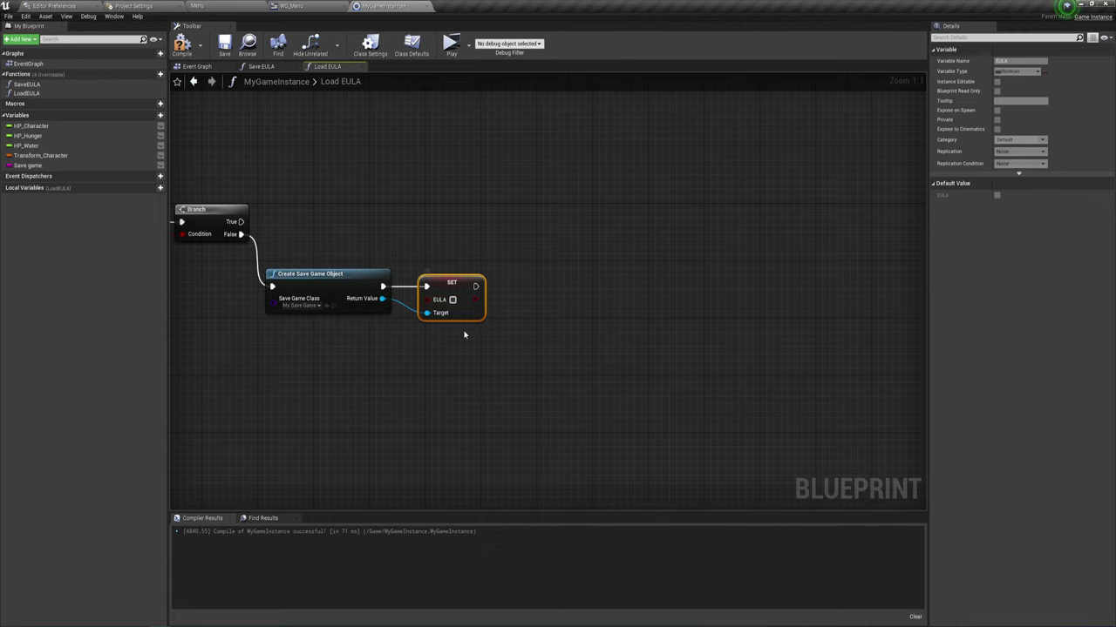
{"action": "right_click_drag", "start_coordinate": [598, 343], "coordinate": [568, 336]}
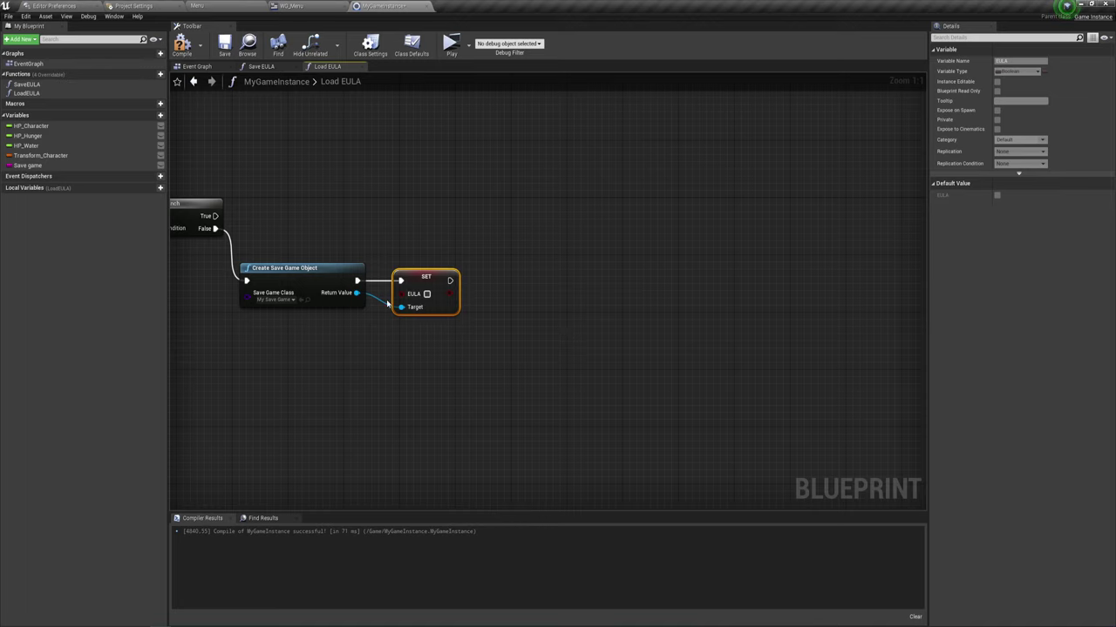
Add Save Game to Slot after SET, passing it the save object and the Save game variable as slot name
{"action": "left_click_drag", "start_coordinate": [357, 293], "coordinate": [509, 327]}
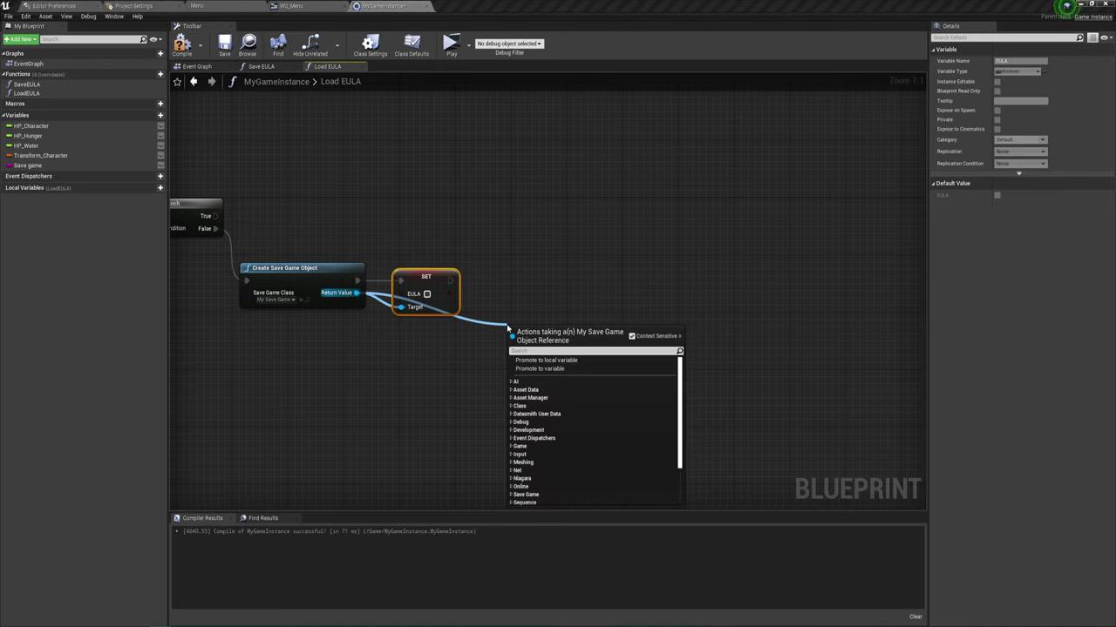
{"action": "type", "text": "save"}
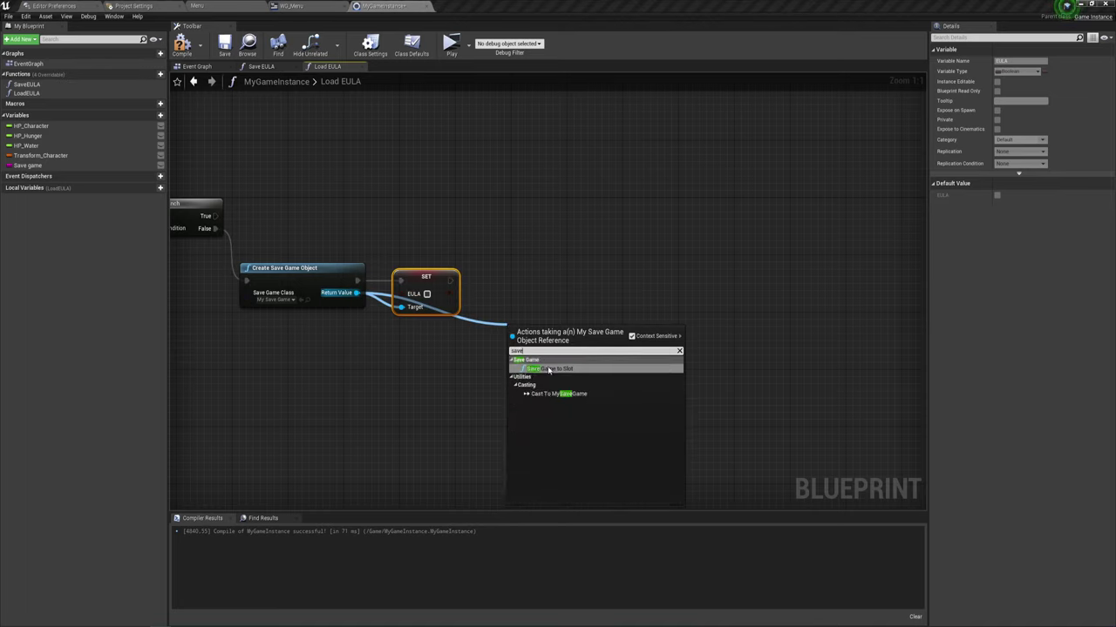
{"action": "left_click", "coordinate": [556, 368]}
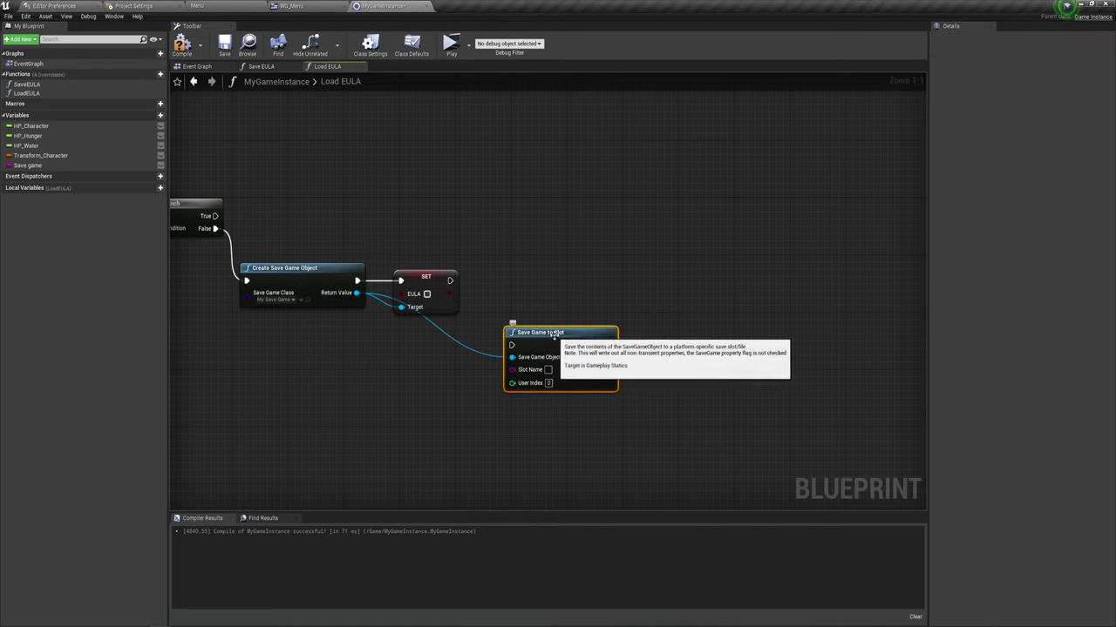
{"action": "left_click_drag", "start_coordinate": [556, 369], "coordinate": [528, 303]}
{"action": "left_click_drag", "start_coordinate": [453, 280], "coordinate": [484, 281]}
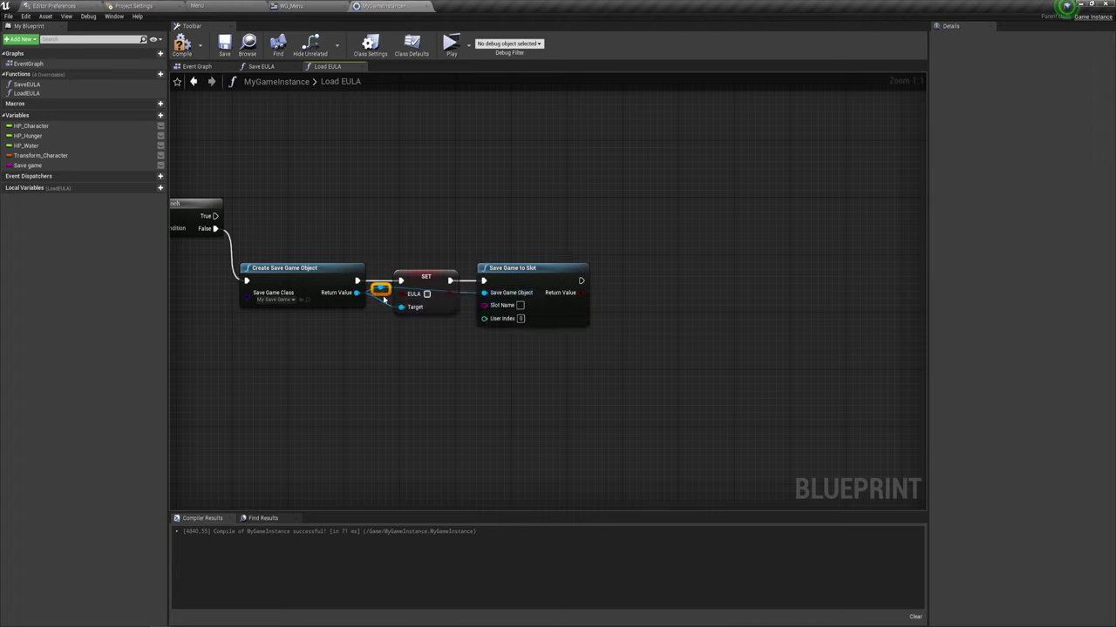
{"action": "double_click", "coordinate": [380, 295]}
{"action": "left_click_drag", "start_coordinate": [386, 314], "coordinate": [423, 346]}
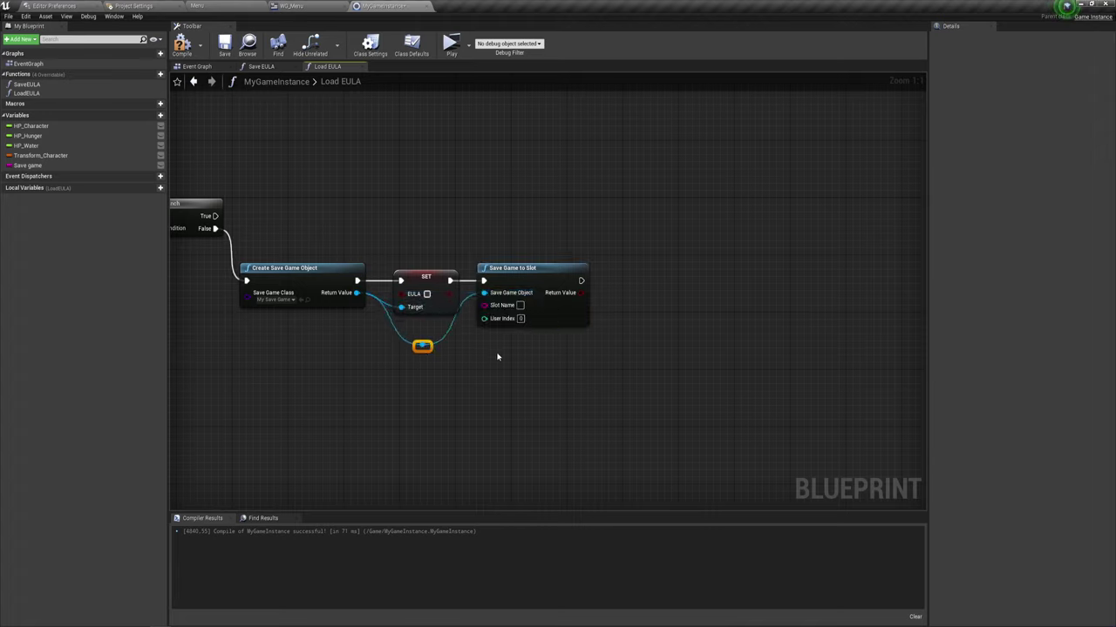
{"action": "mouse_move", "coordinate": [26, 165]}
{"action": "left_mouse_down", "text": "ctrl"}
{"action": "mouse_move", "coordinate": [412, 358]}
{"action": "mouse_move", "coordinate": [484, 304]}
{"action": "left_mouse_up", "text": "ctrl"}
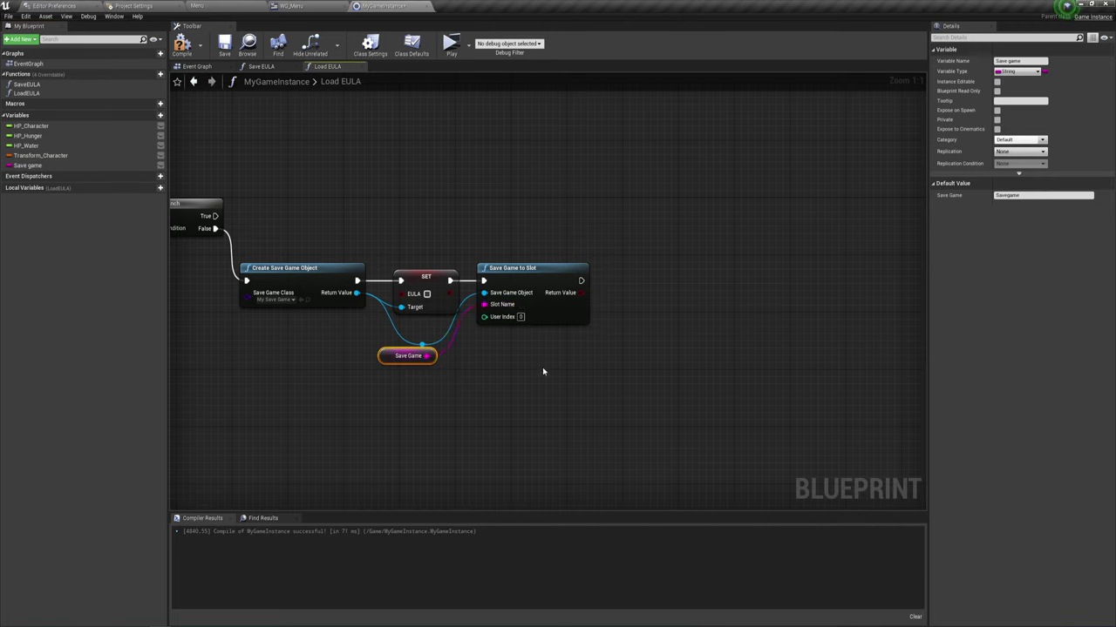
{"action": "mouse_move", "coordinate": [536, 362]}
{"action": "right_mouse_down"}
{"action": "mouse_move", "coordinate": [471, 240]}
{"action": "mouse_move", "coordinate": [443, 246]}
{"action": "right_mouse_up"}
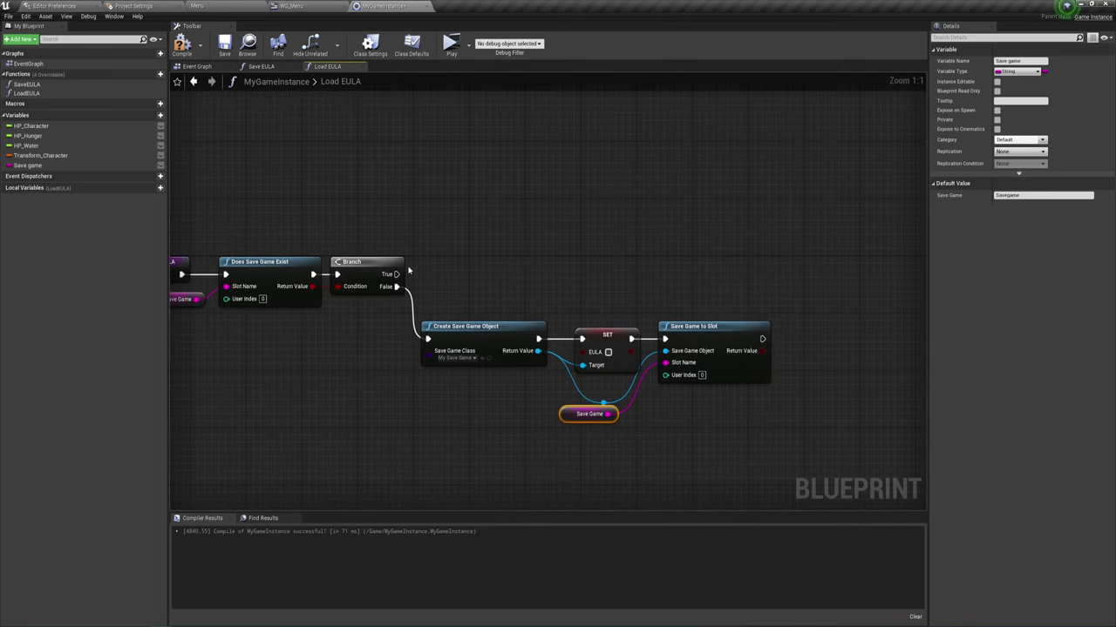
On the Branch True path, load the game from the slot named by the Save game variable
{"action": "left_click_drag", "start_coordinate": [395, 275], "coordinate": [451, 207]}
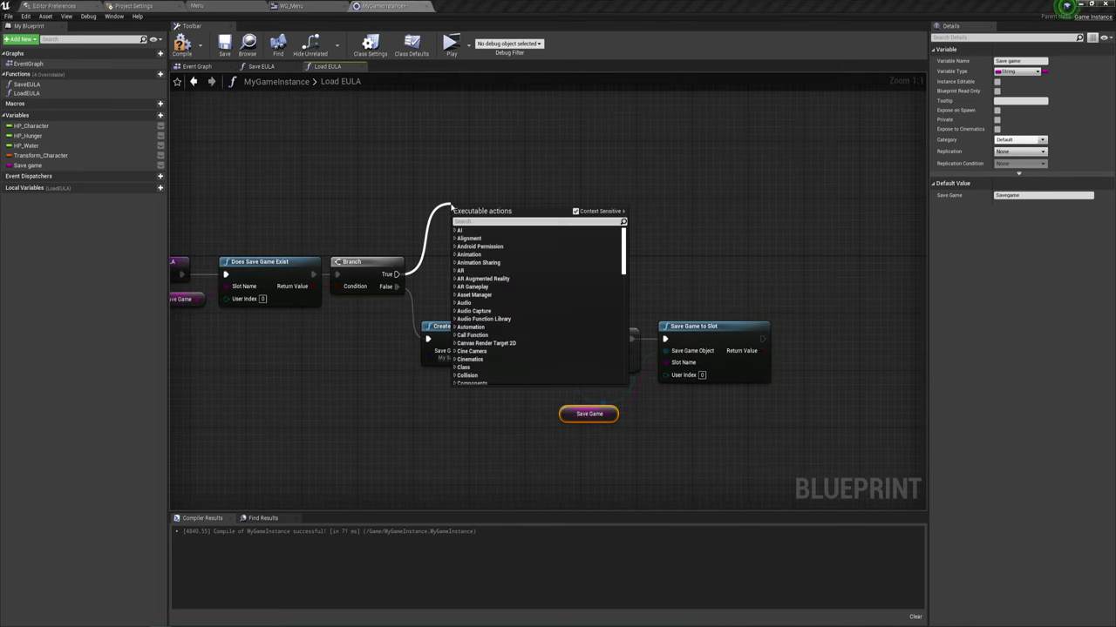
{"action": "type", "text": "lo"}
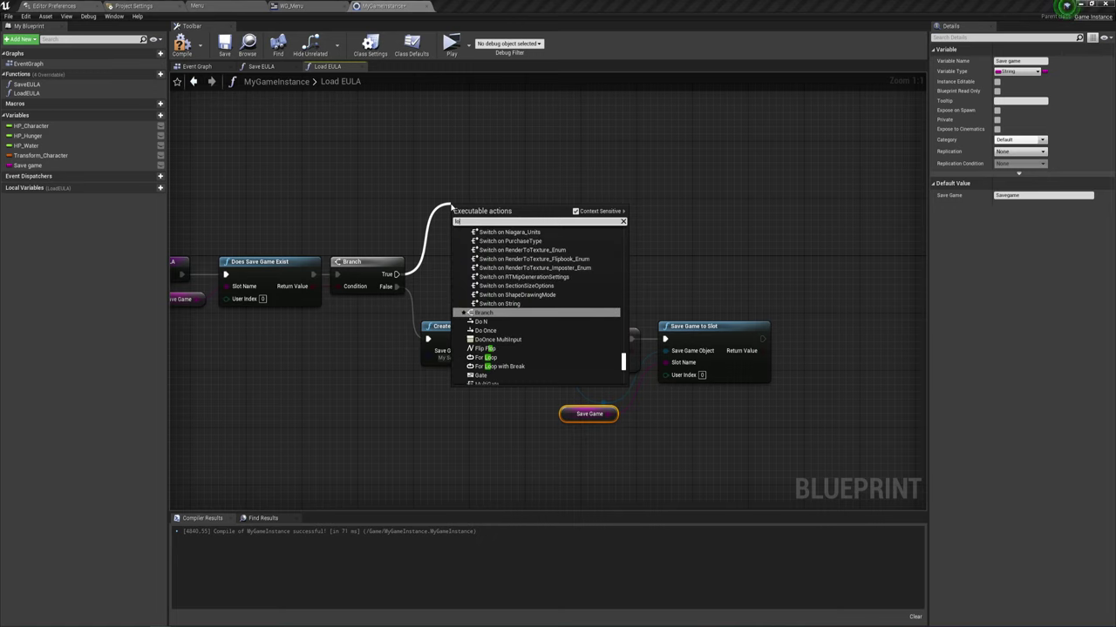
{"action": "type", "text": "ad"}
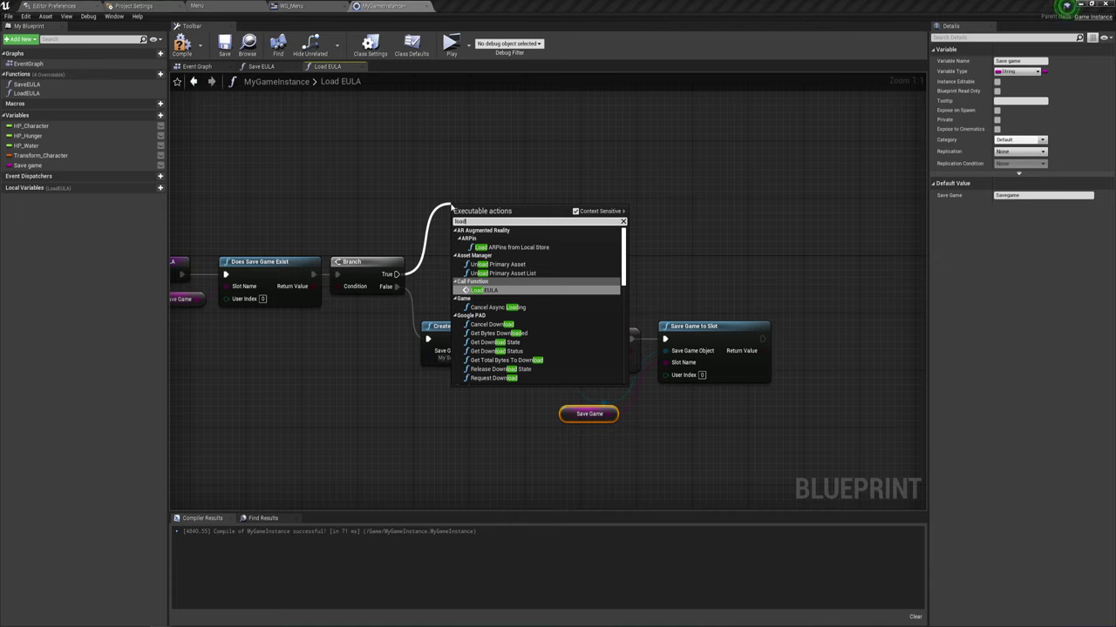
{"action": "key", "text": "BackSpace"}
{"action": "type", "text": "d"}
{"action": "type", "text": " ga"}
{"action": "key", "text": "Return"}
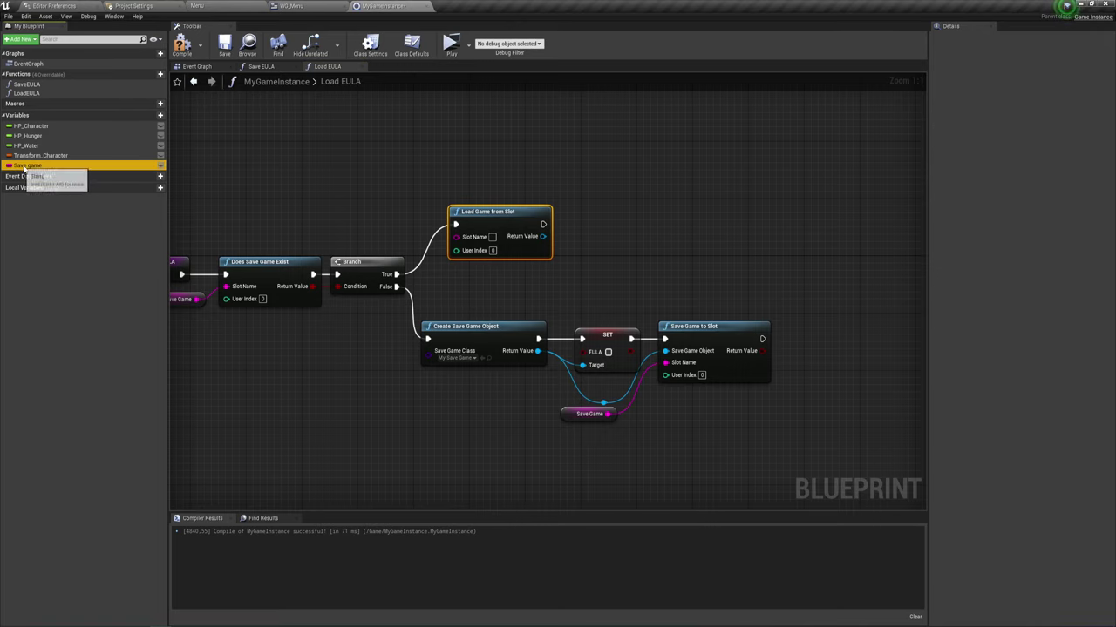
{"action": "mouse_move", "coordinate": [27, 165]}
{"action": "left_mouse_down", "text": "ctrl"}
{"action": "mouse_move", "coordinate": [387, 236]}
{"action": "mouse_move", "coordinate": [455, 236]}
{"action": "left_mouse_up", "text": "ctrl"}
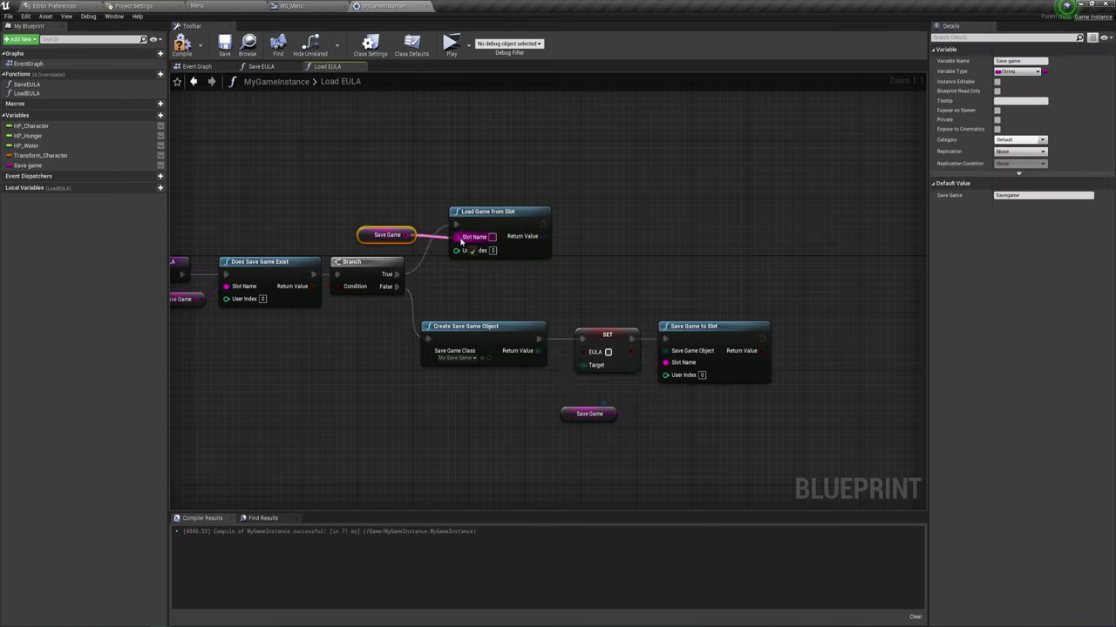
{"action": "left_click", "coordinate": [499, 219]}
{"action": "right_click_drag", "start_coordinate": [576, 244], "coordinate": [556, 243]}
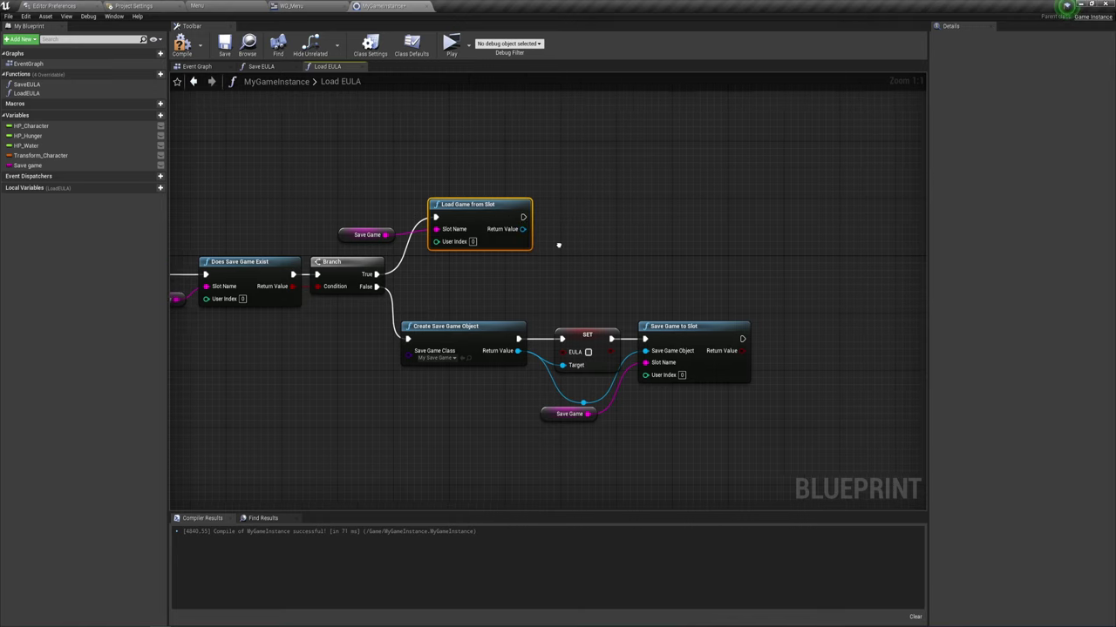
Cast the loaded save game to MySaveGame
{"action": "left_click_drag", "start_coordinate": [521, 228], "coordinate": [563, 218]}
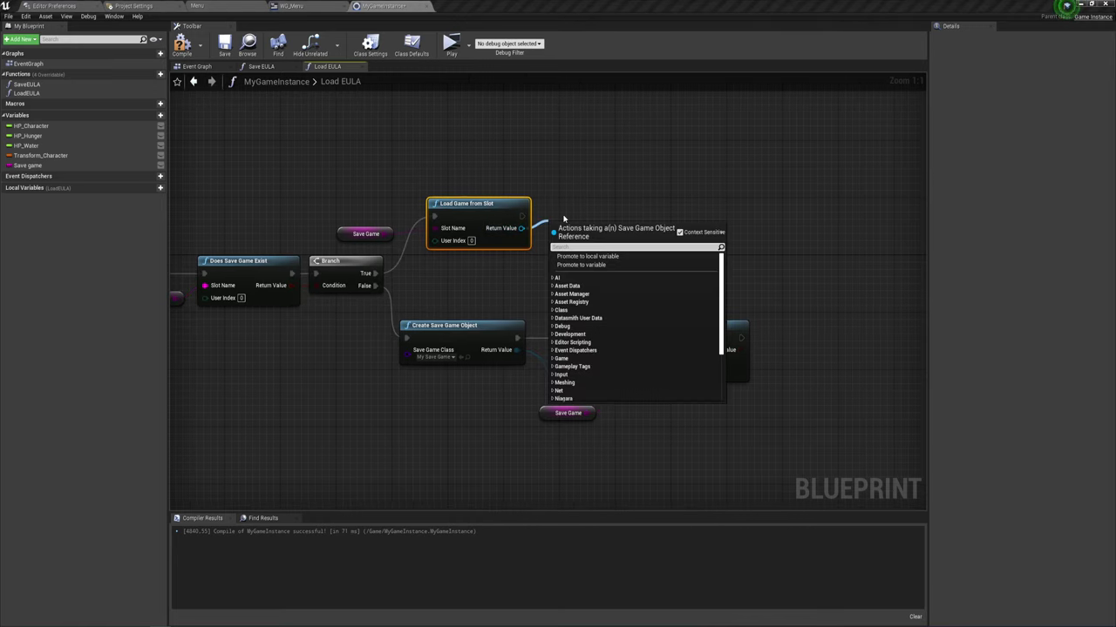
{"action": "type", "text": "cast"}
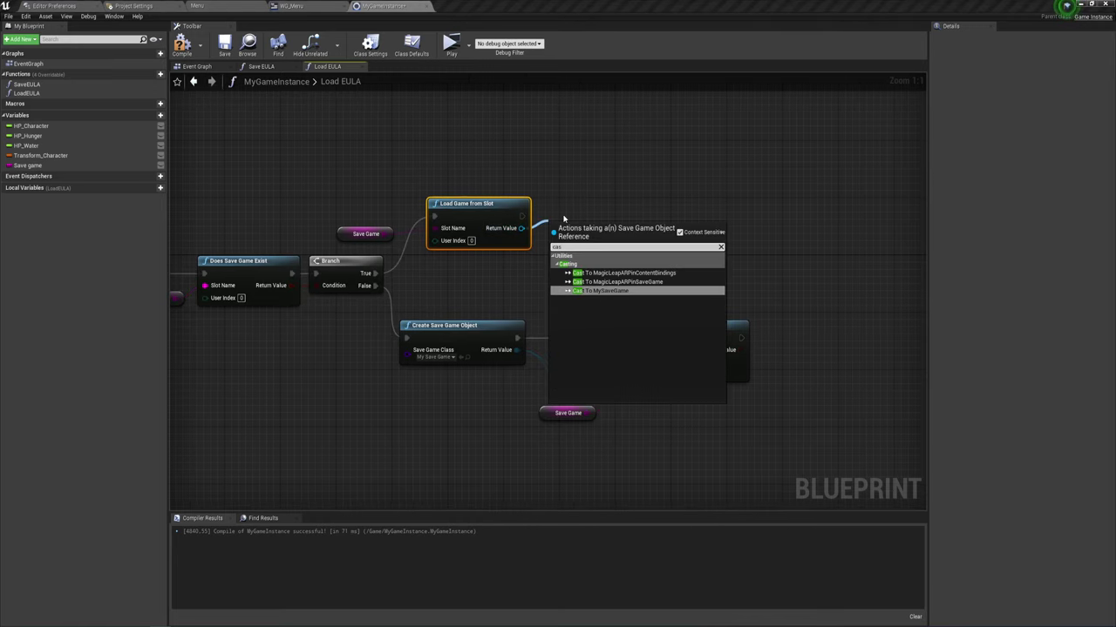
{"action": "key", "text": "Return"}
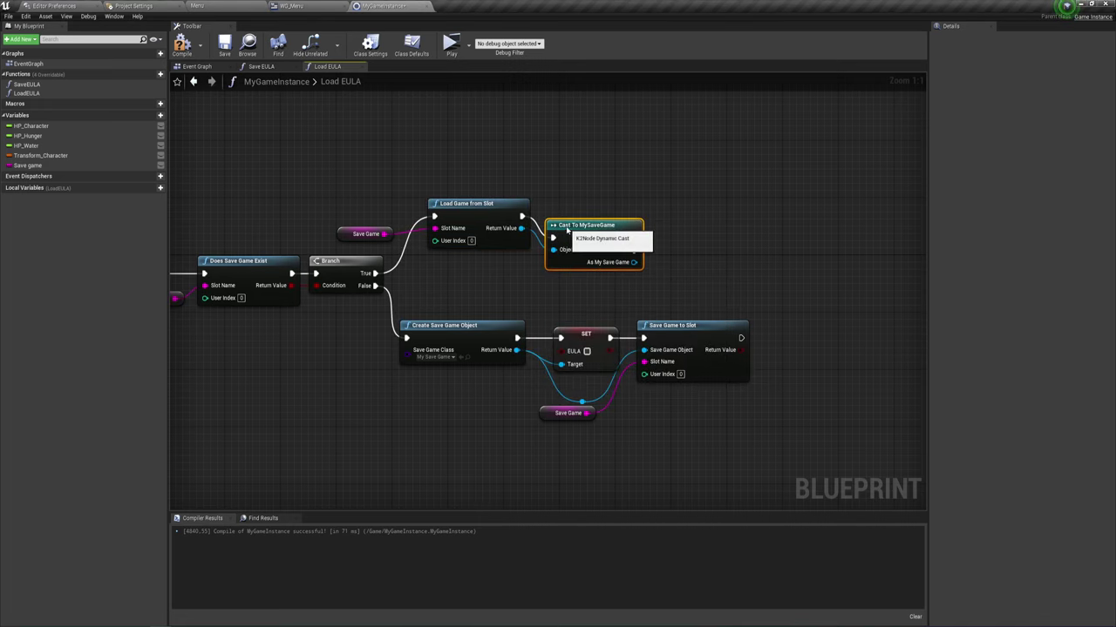
{"action": "right_click_drag", "start_coordinate": [639, 238], "coordinate": [509, 232]}
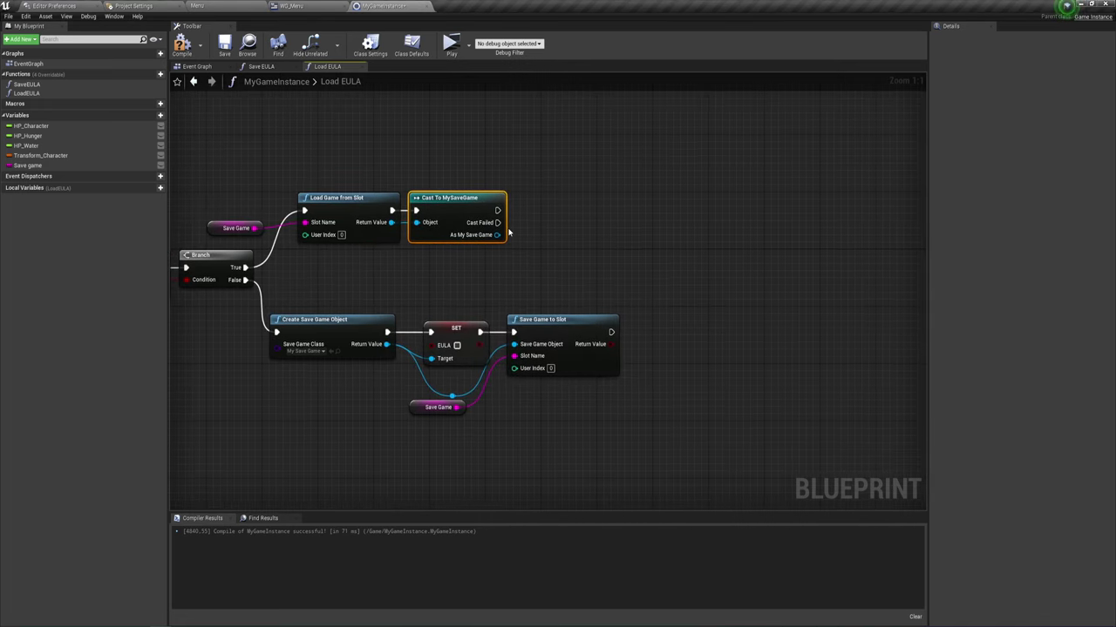
Add a Get EULA node reading the value from the cast MySaveGame object
{"action": "right_click_drag", "start_coordinate": [578, 244], "coordinate": [522, 243]}
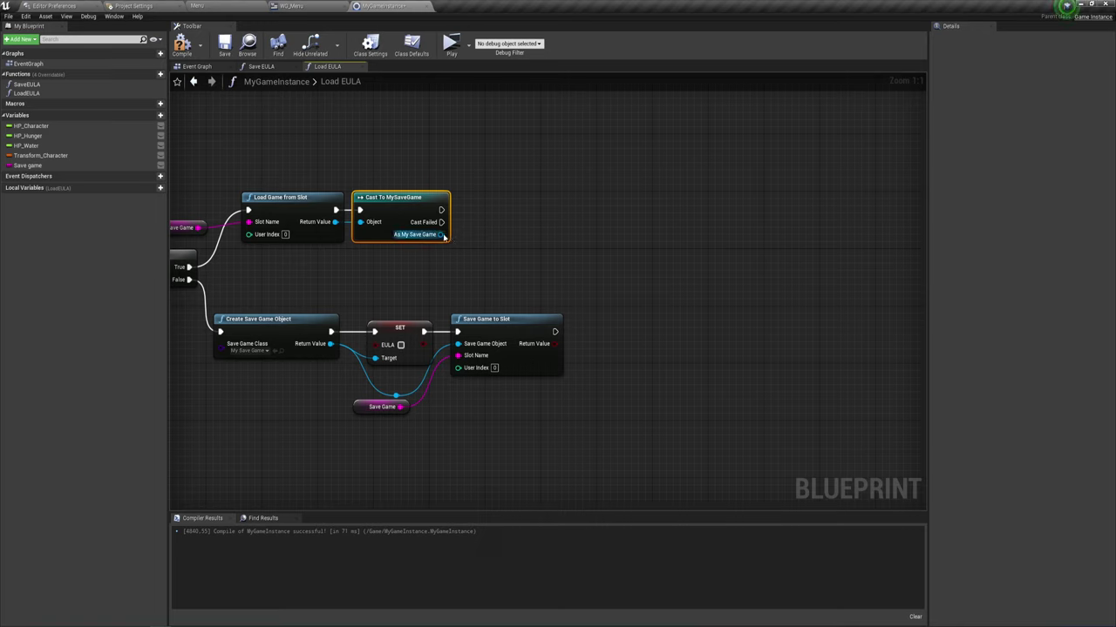
{"action": "left_click_drag", "start_coordinate": [441, 234], "coordinate": [481, 248]}
{"action": "type", "text": "get"}
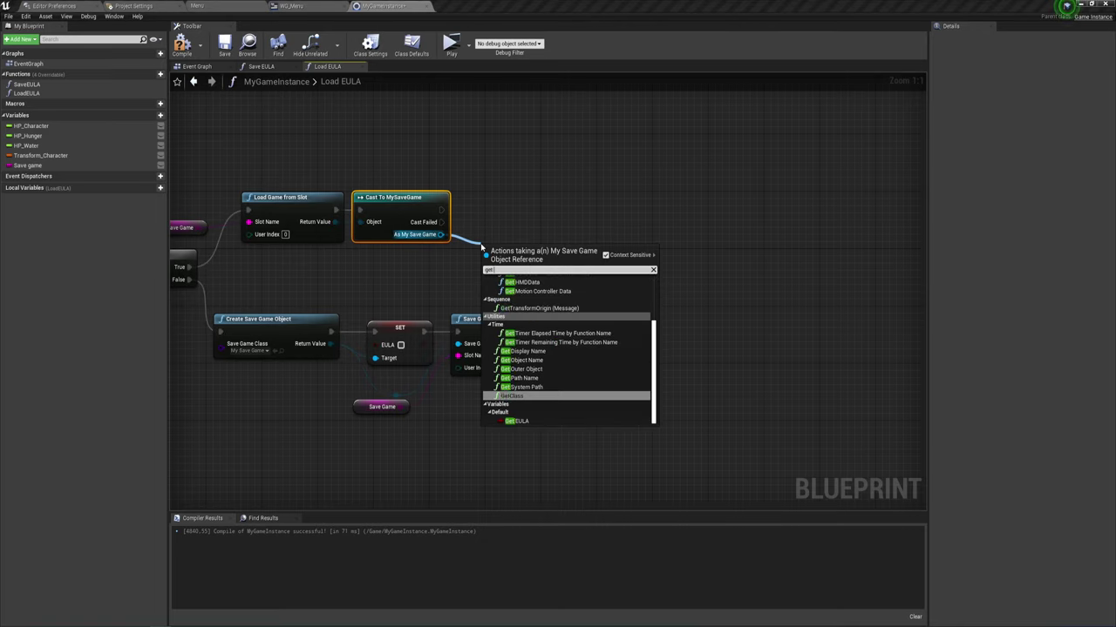
{"action": "type", "text": " EULA"}
{"action": "key", "text": "BackSpace"}
{"action": "key", "text": "BackSpace"}
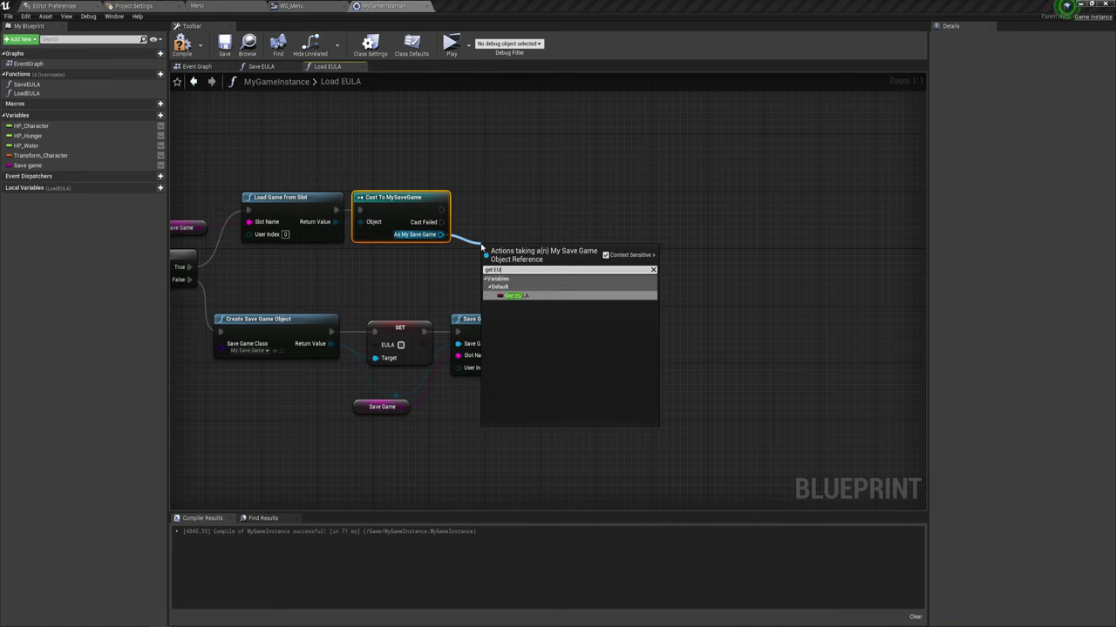
{"action": "left_click", "coordinate": [516, 295]}
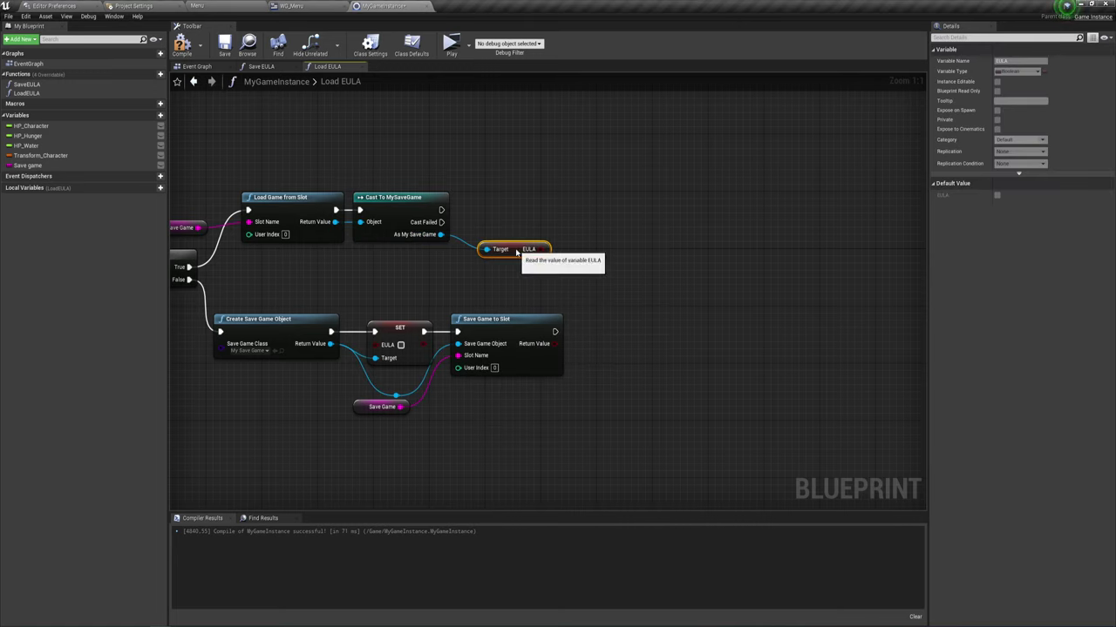
{"action": "left_click_drag", "start_coordinate": [497, 250], "coordinate": [497, 242]}
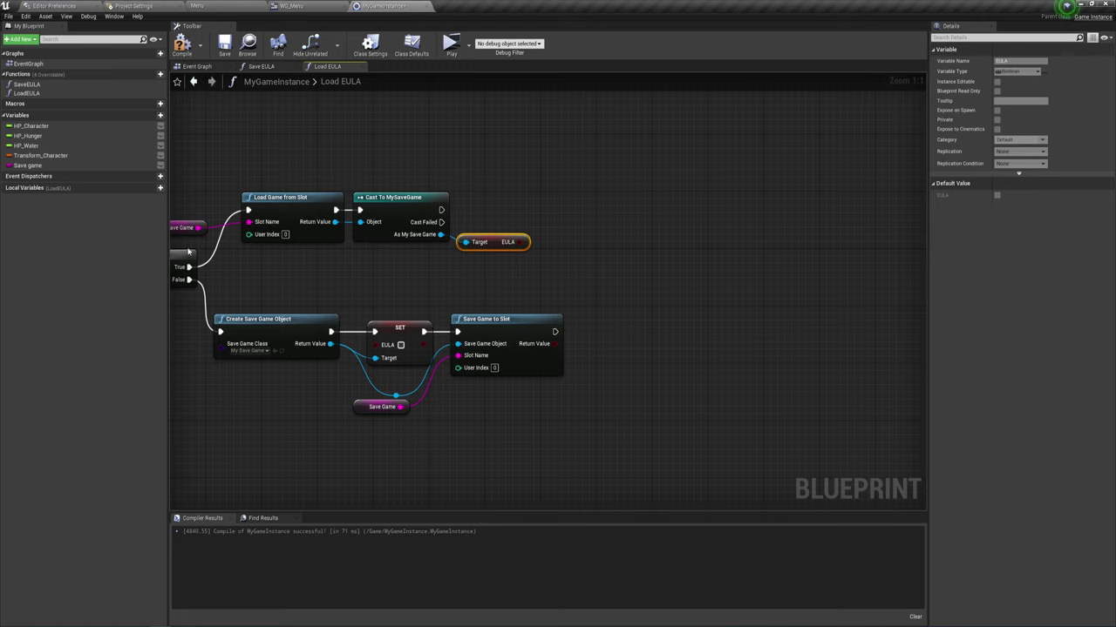
{"action": "mouse_move", "coordinate": [313, 279]}
{"action": "right_mouse_down"}
{"action": "mouse_move", "coordinate": [658, 267]}
{"action": "mouse_move", "coordinate": [606, 267]}
{"action": "right_mouse_up"}
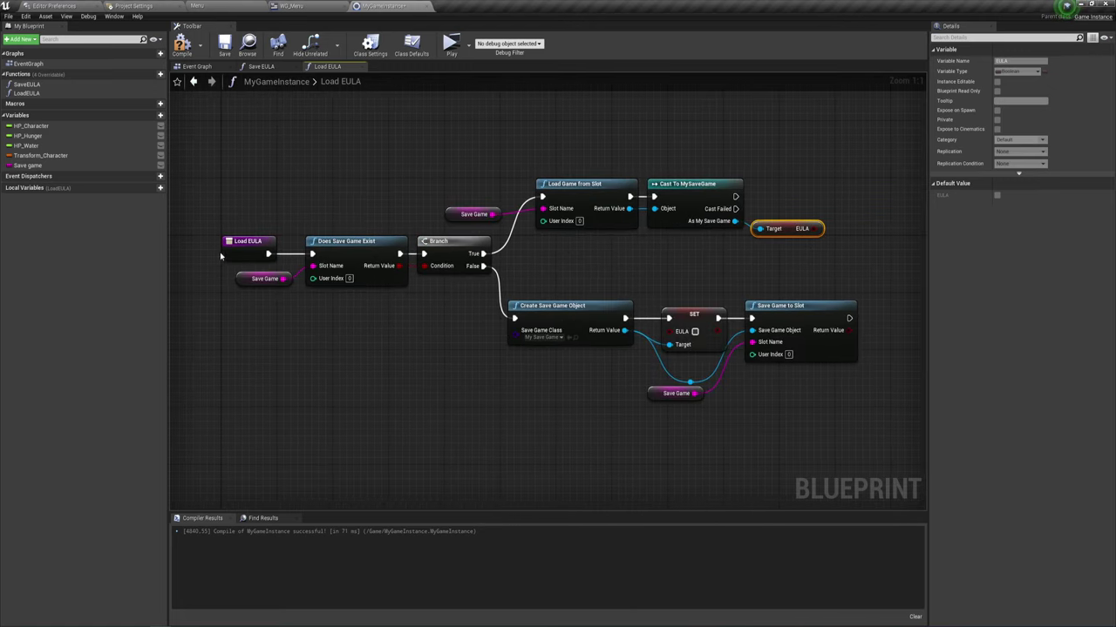
Give Load EULA a Boolean output named EULA and place its Return Node beside the cast
{"action": "left_click", "coordinate": [246, 241]}
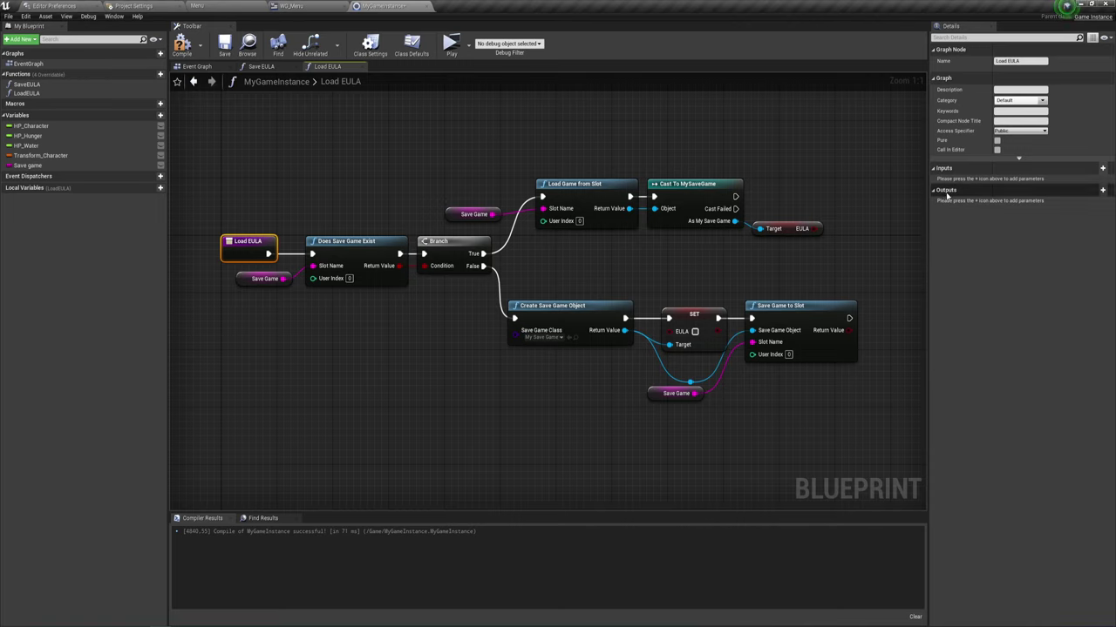
{"action": "left_click", "coordinate": [1105, 190]}
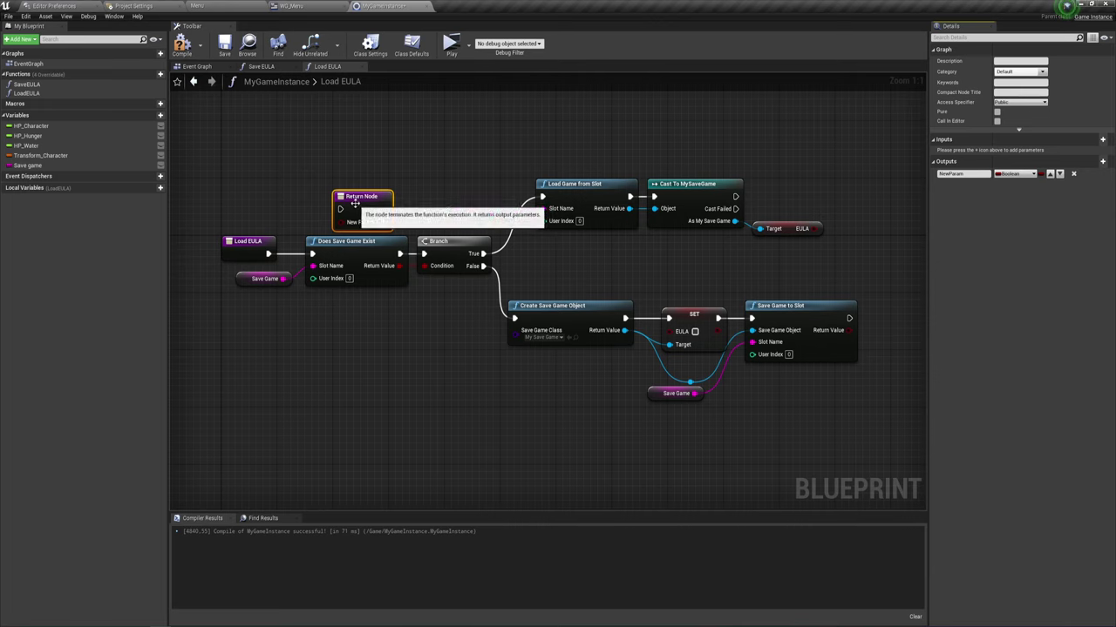
{"action": "left_click_drag", "start_coordinate": [355, 206], "coordinate": [857, 196]}
{"action": "right_click_drag", "start_coordinate": [892, 244], "coordinate": [794, 244]}
{"action": "type", "text": "EULA"}
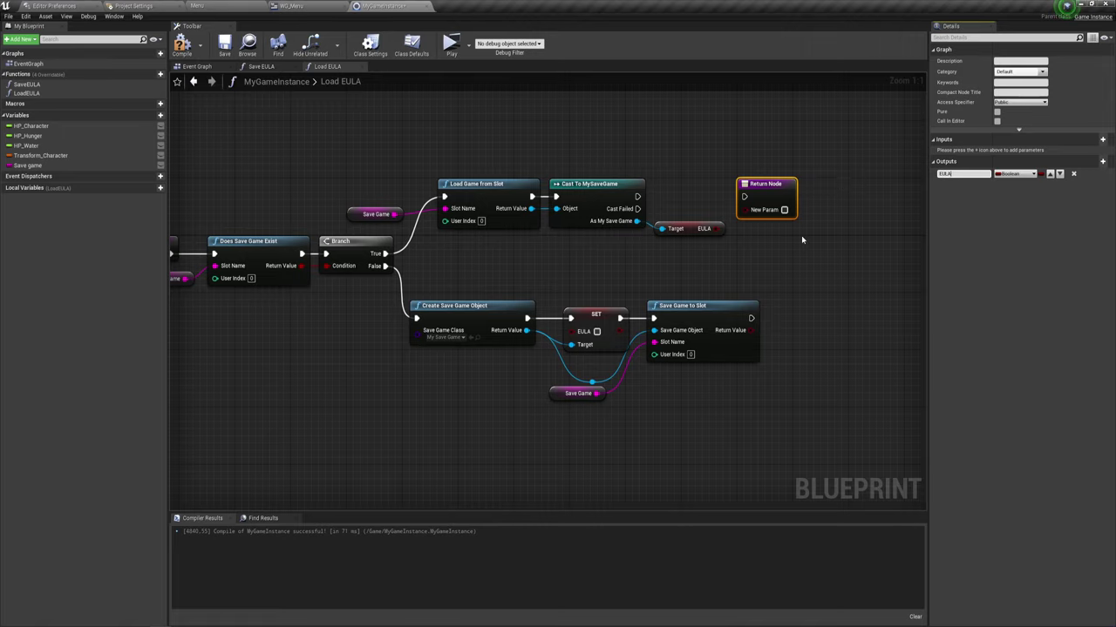
{"action": "left_click", "coordinate": [801, 236]}
Wire the cast and EULA value into the Return Node, then compile and save MyGameInstance
{"action": "mouse_move", "coordinate": [641, 198]}
{"action": "left_mouse_down"}
{"action": "mouse_move", "coordinate": [744, 196]}
{"action": "mouse_move", "coordinate": [751, 209]}
{"action": "mouse_move", "coordinate": [739, 229]}
{"action": "left_mouse_up"}
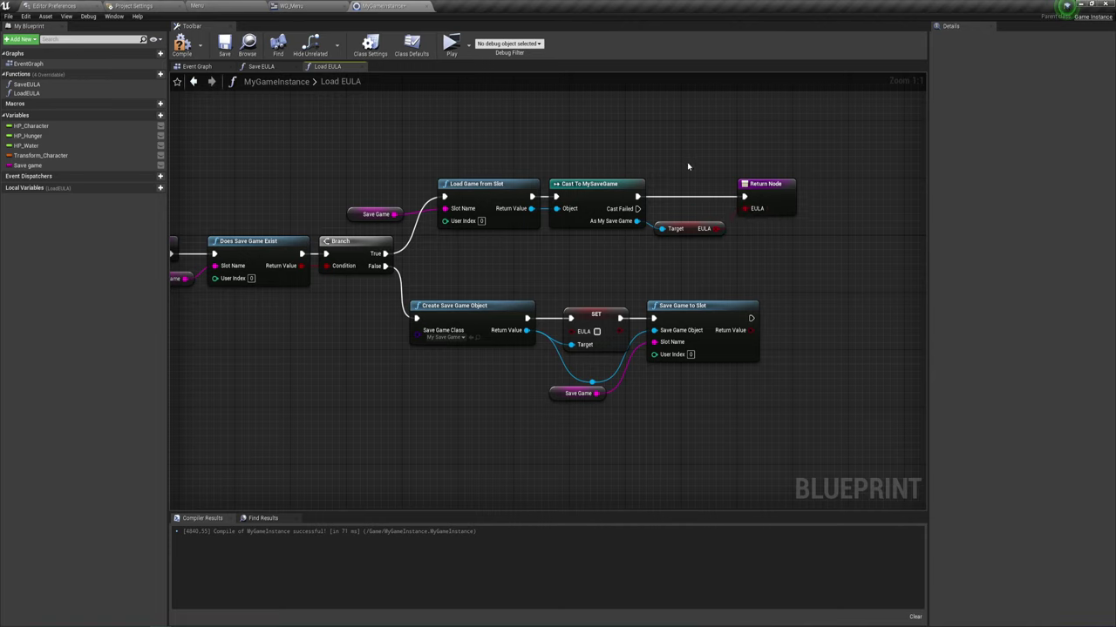
{"action": "left_click_drag", "start_coordinate": [688, 166], "coordinate": [772, 244]}
{"action": "left_click", "coordinate": [779, 249]}
{"action": "left_click", "coordinate": [181, 44]}
{"action": "left_click", "coordinate": [224, 44]}
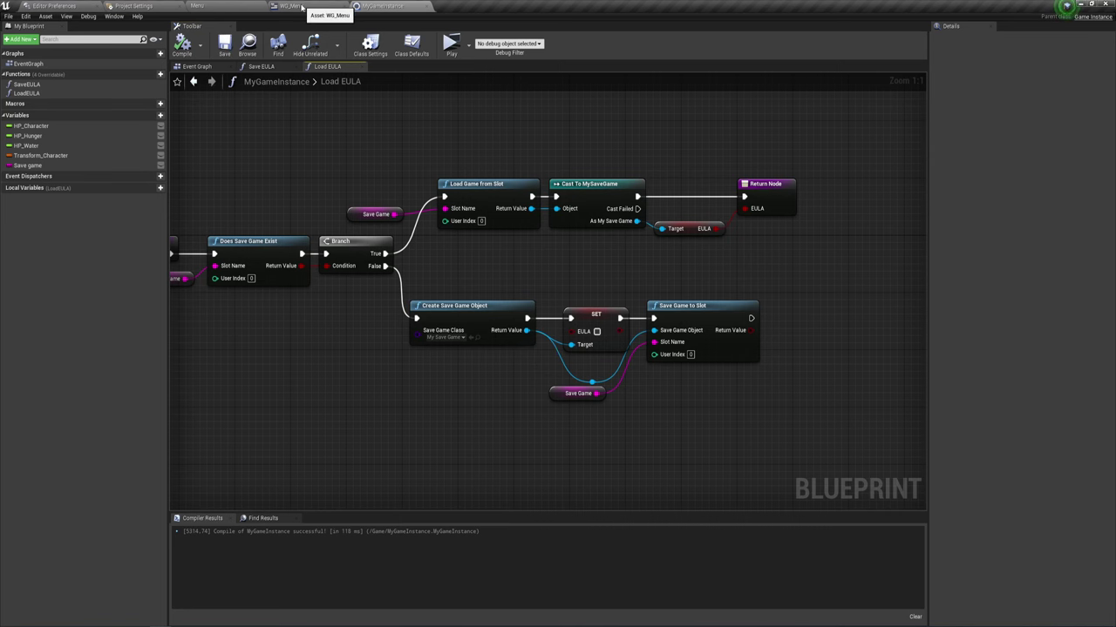
In WG_Menu, free the Sequence's Then 0 output by moving the Set Visibility chain to a later output
{"action": "left_click", "coordinate": [290, 6]}
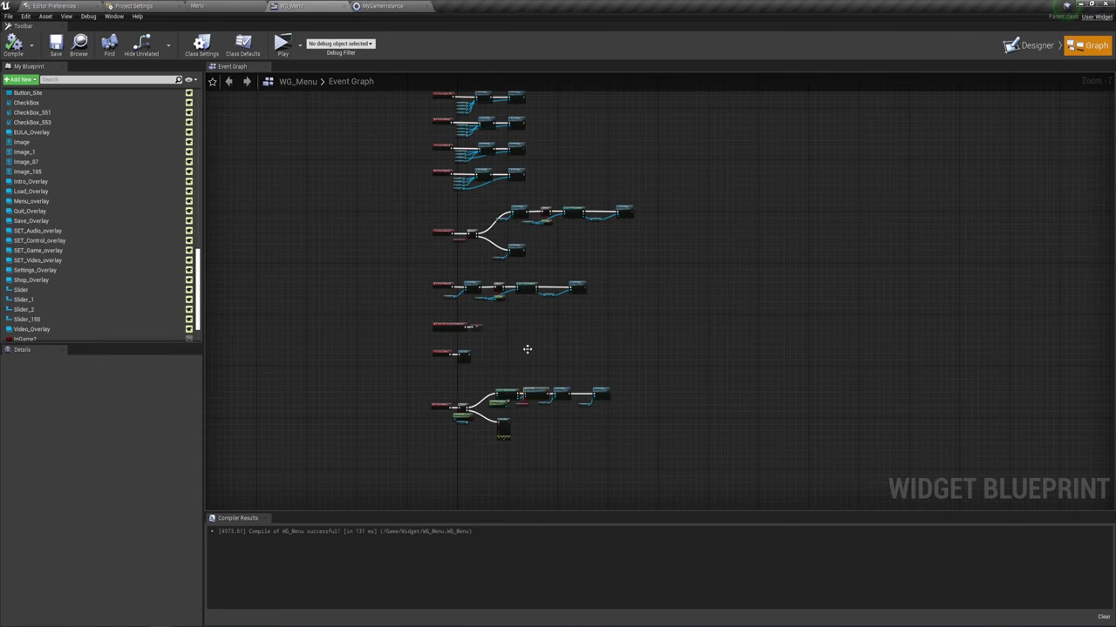
{"action": "right_click_drag", "start_coordinate": [527, 349], "coordinate": [554, 249]}
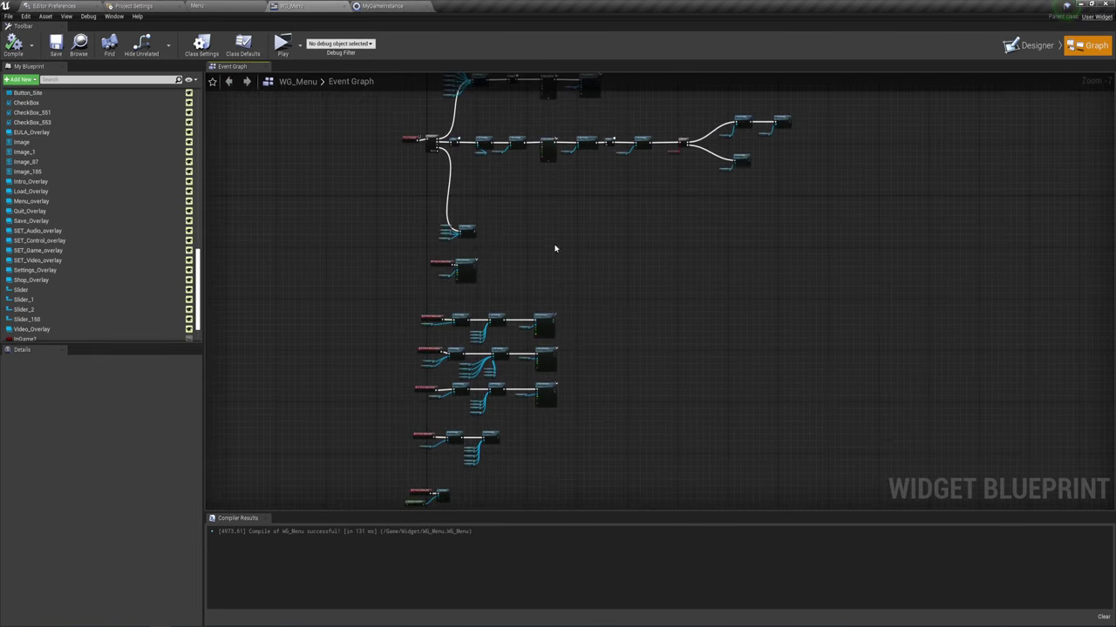
{"action": "scroll", "coordinate": [554, 249], "scroll_direction": "up", "scroll_amount": 2}
{"action": "scroll", "coordinate": [488, 253], "scroll_direction": "up", "scroll_amount": 2}
{"action": "scroll", "coordinate": [523, 261], "scroll_direction": "up", "scroll_amount": 1}
{"action": "scroll", "coordinate": [623, 279], "scroll_direction": "up", "scroll_amount": 1}
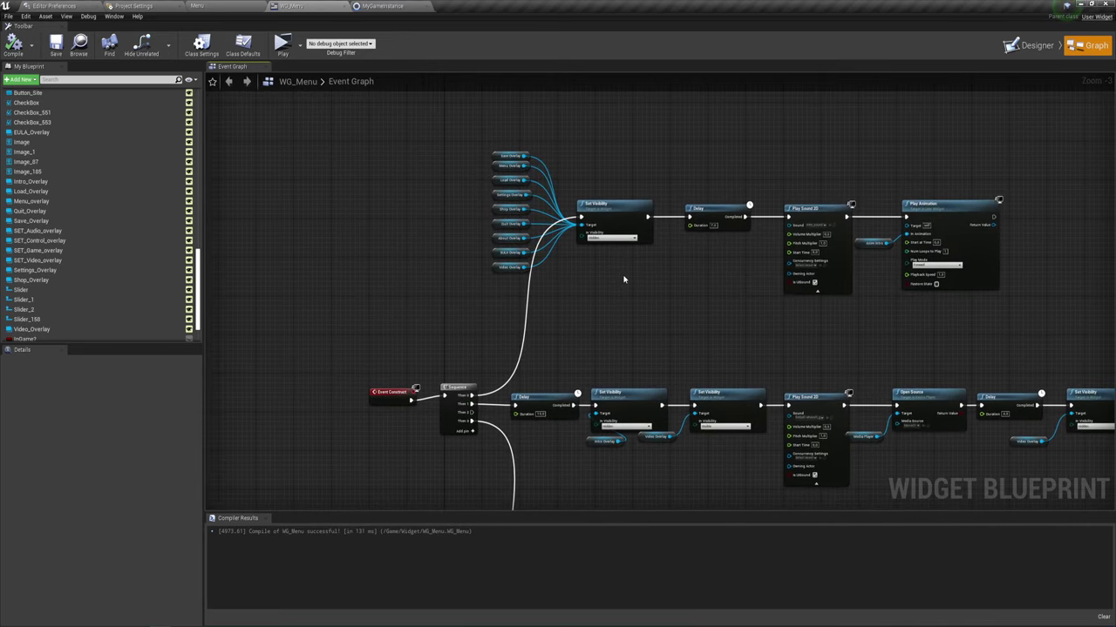
{"action": "scroll", "coordinate": [623, 279], "scroll_direction": "up", "scroll_amount": 2}
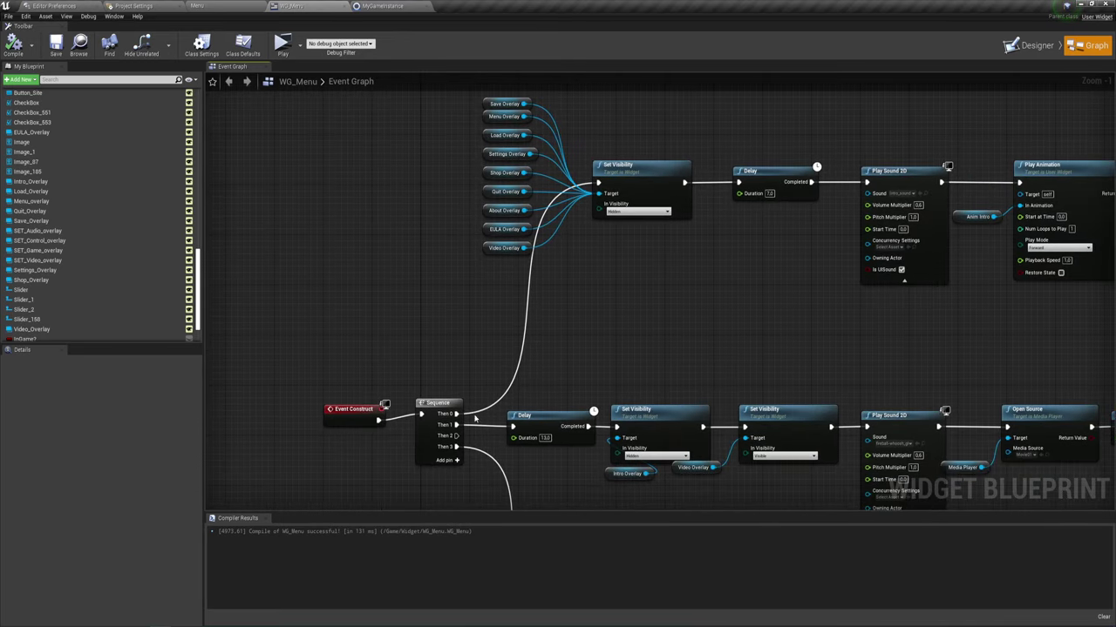
{"action": "left_click", "coordinate": [505, 390], "text": "alt"}
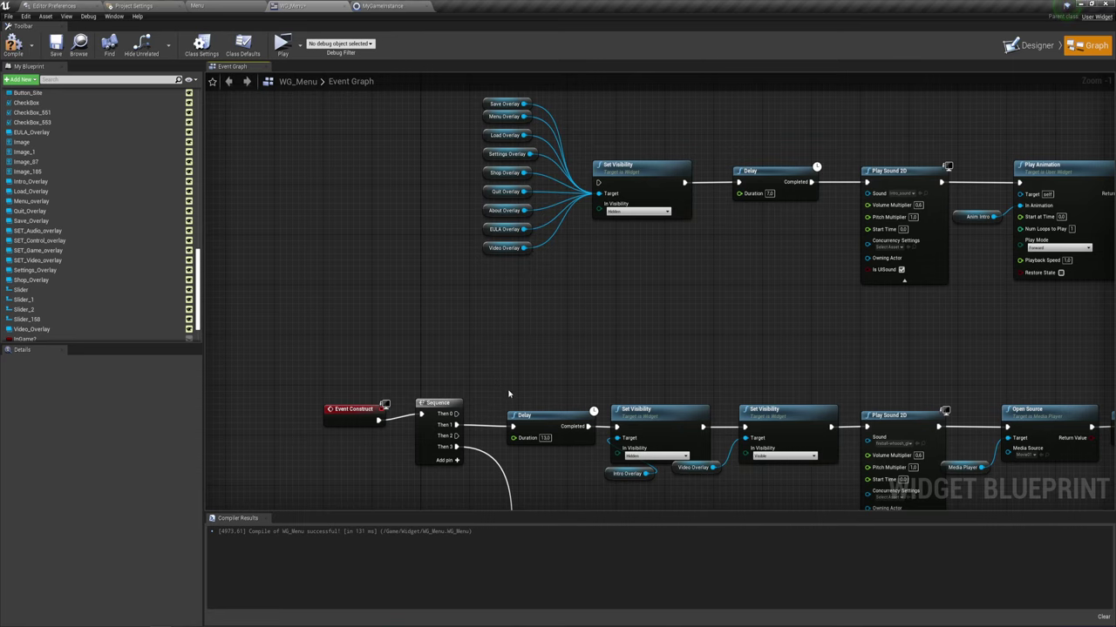
{"action": "mouse_move", "coordinate": [455, 436]}
{"action": "left_mouse_down"}
{"action": "mouse_move", "coordinate": [513, 426]}
{"action": "mouse_move", "coordinate": [597, 182]}
{"action": "left_mouse_up"}
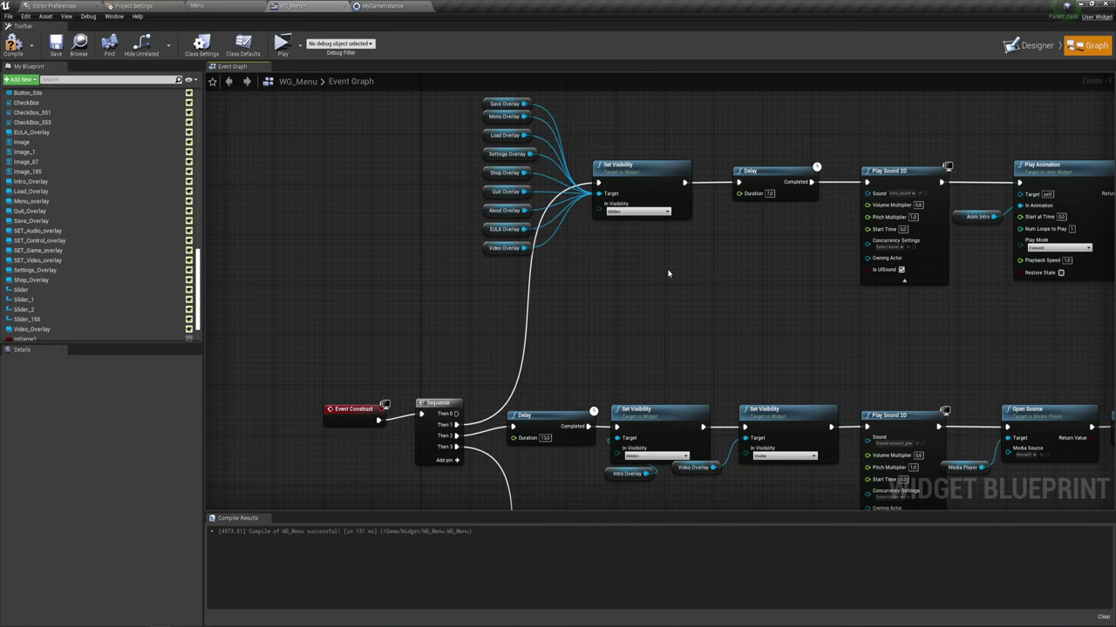
{"action": "right_click_drag", "start_coordinate": [668, 273], "coordinate": [678, 303]}
{"action": "mouse_move", "coordinate": [467, 443]}
{"action": "left_mouse_down"}
{"action": "mouse_move", "coordinate": [650, 120]}
{"action": "mouse_move", "coordinate": [640, 94]}
{"action": "left_mouse_up"}
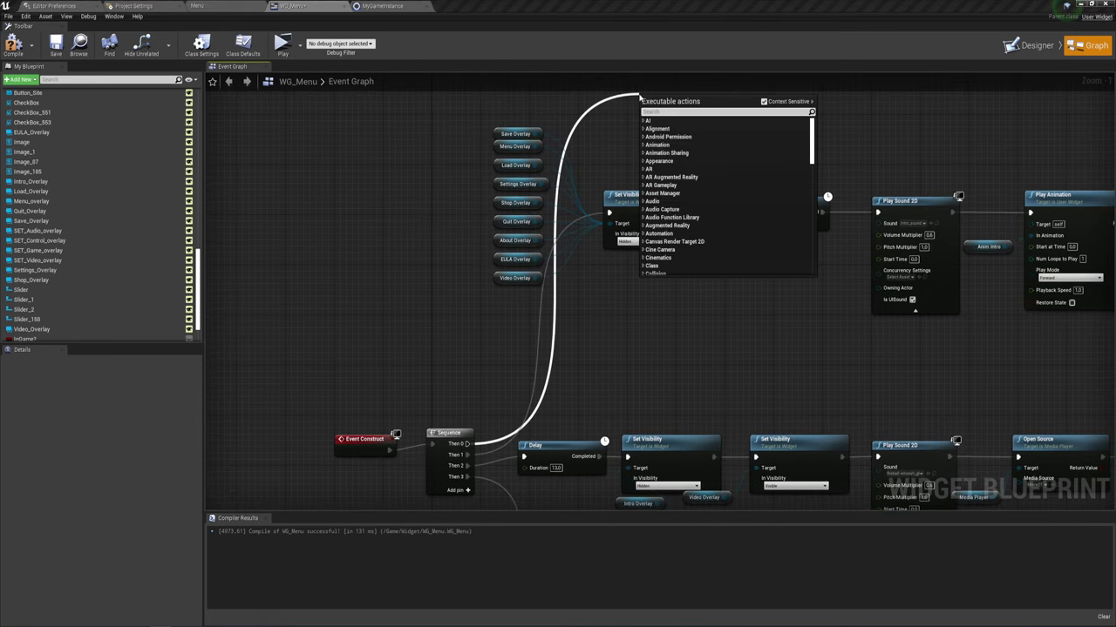
{"action": "left_click", "coordinate": [434, 174]}
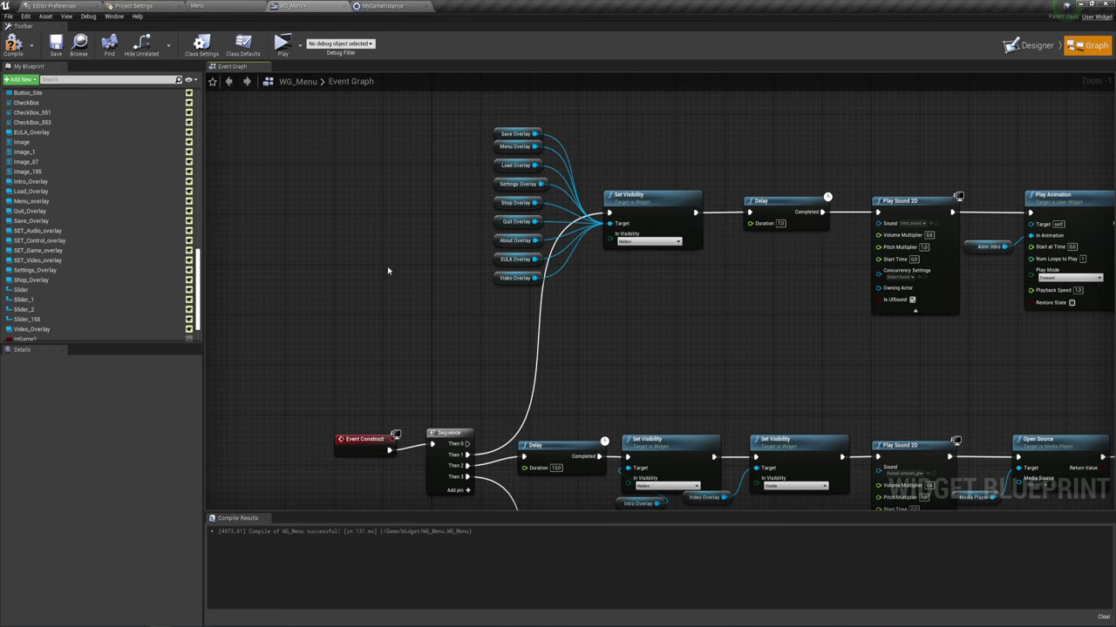
{"action": "right_click_drag", "start_coordinate": [388, 270], "coordinate": [276, 394]}
Add Get Game Instance and cast it to MyGameInstance
{"action": "right_click", "coordinate": [490, 248]}
{"action": "type", "text": "get"}
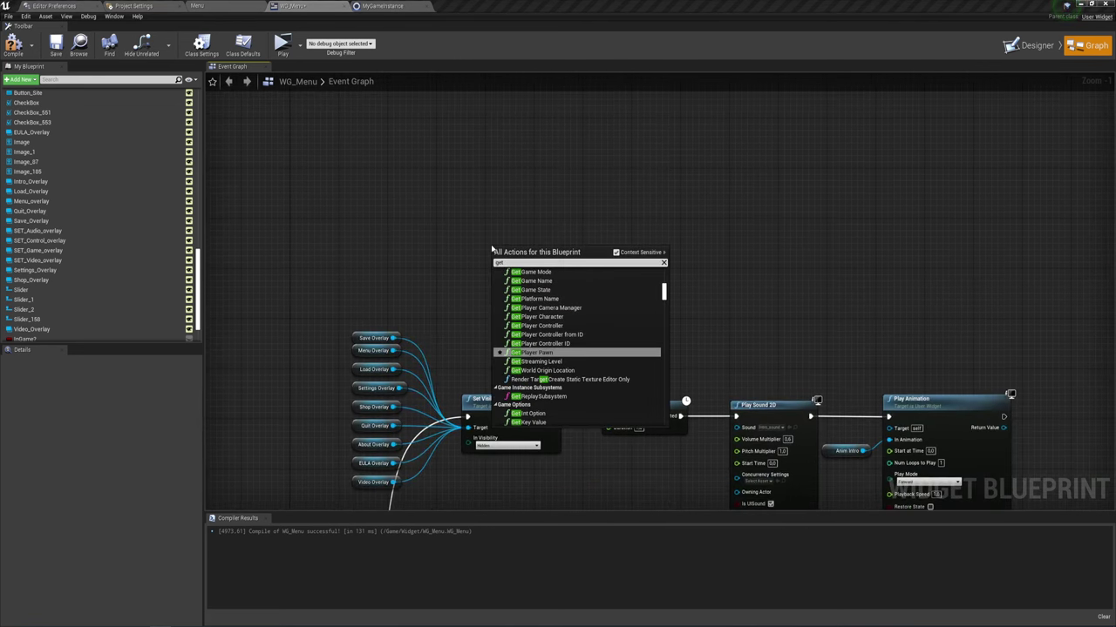
{"action": "type", "text": " game"}
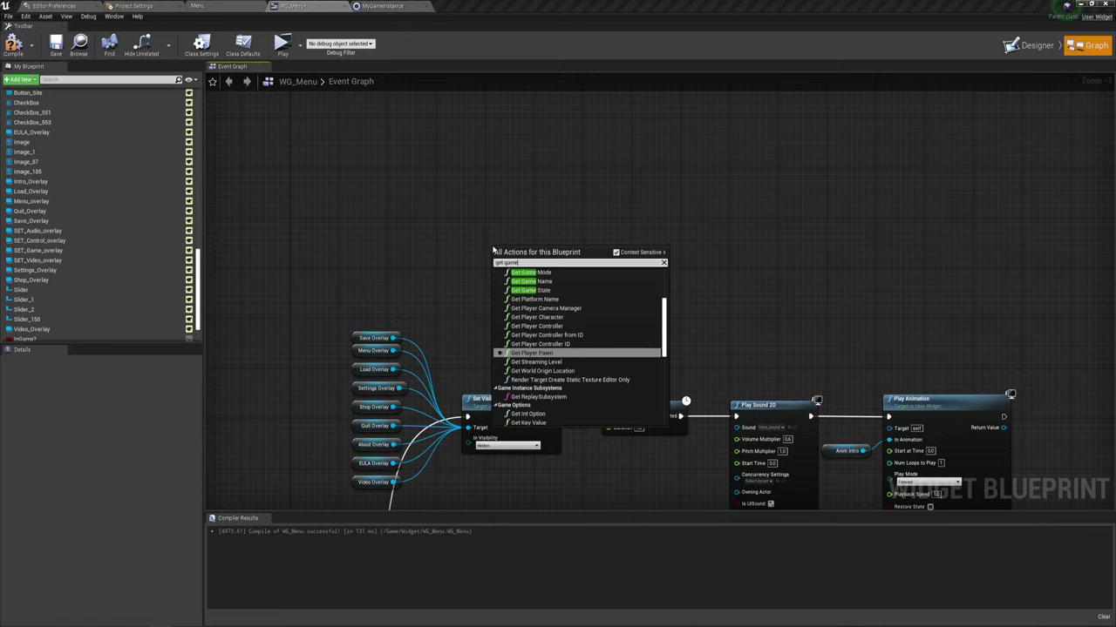
{"action": "scroll", "coordinate": [553, 297], "scroll_direction": "up", "scroll_amount": 1}
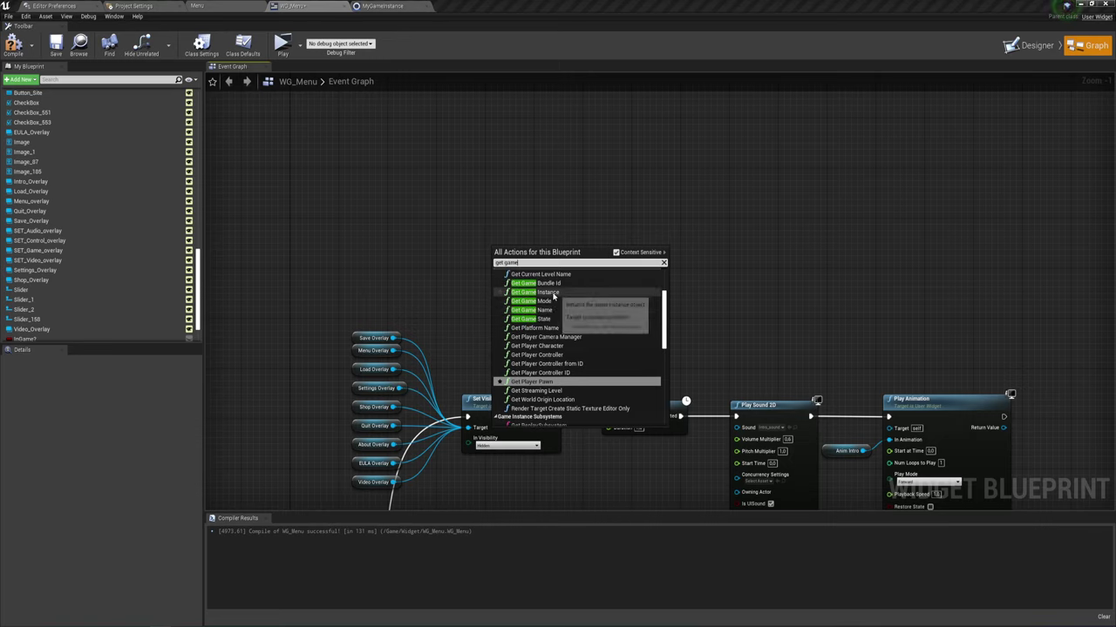
{"action": "left_click", "coordinate": [553, 294]}
{"action": "left_click_drag", "start_coordinate": [552, 259], "coordinate": [564, 218]}
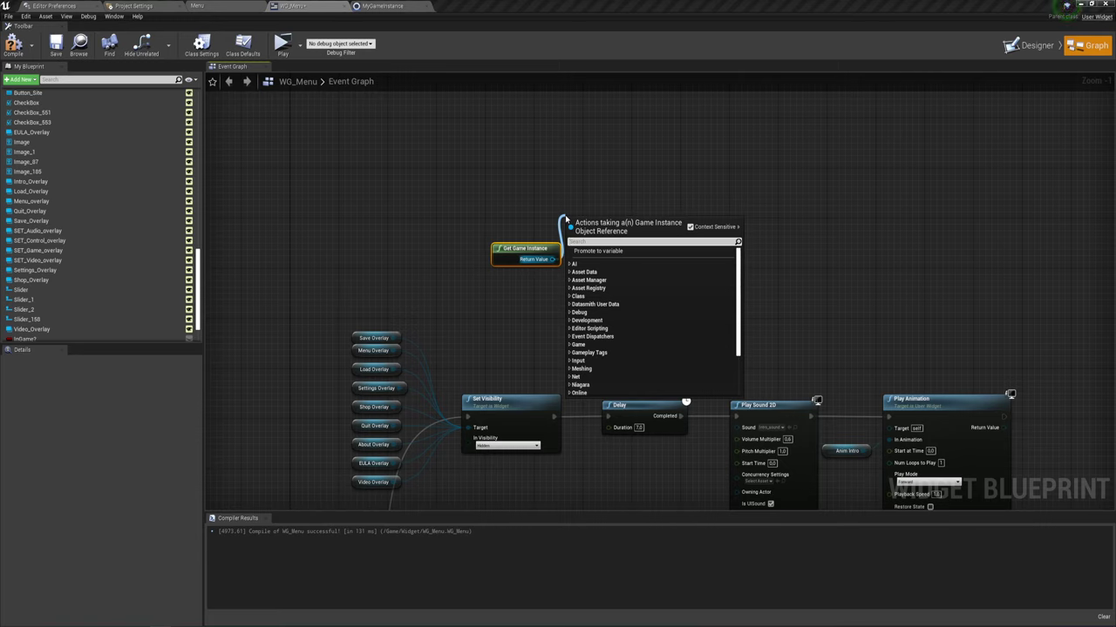
{"action": "type", "text": "cast"}
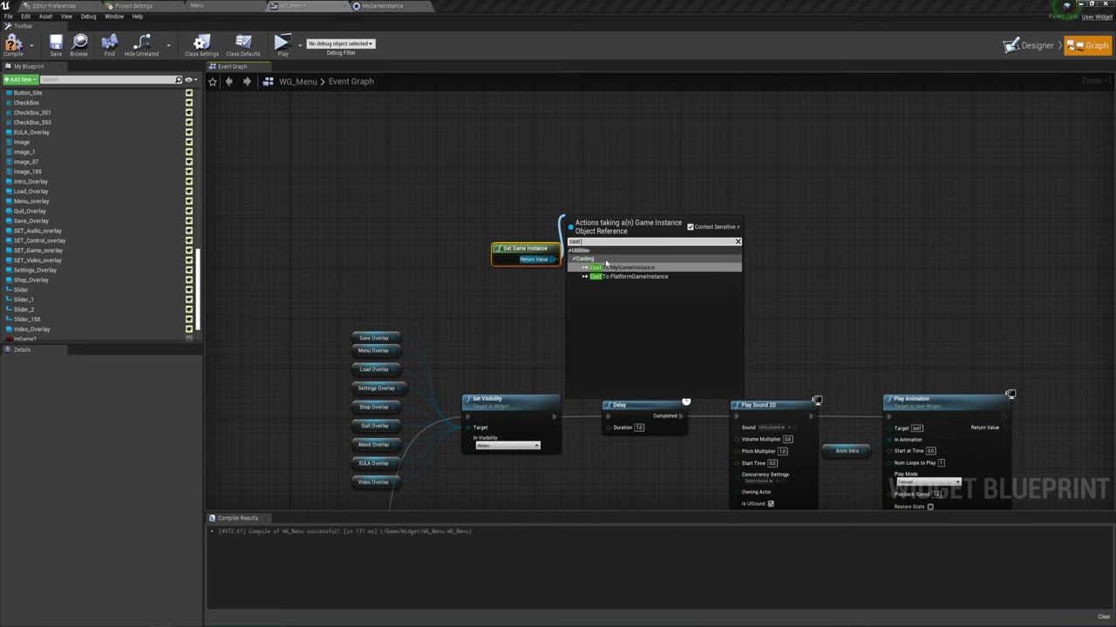
{"action": "left_click", "coordinate": [618, 267]}
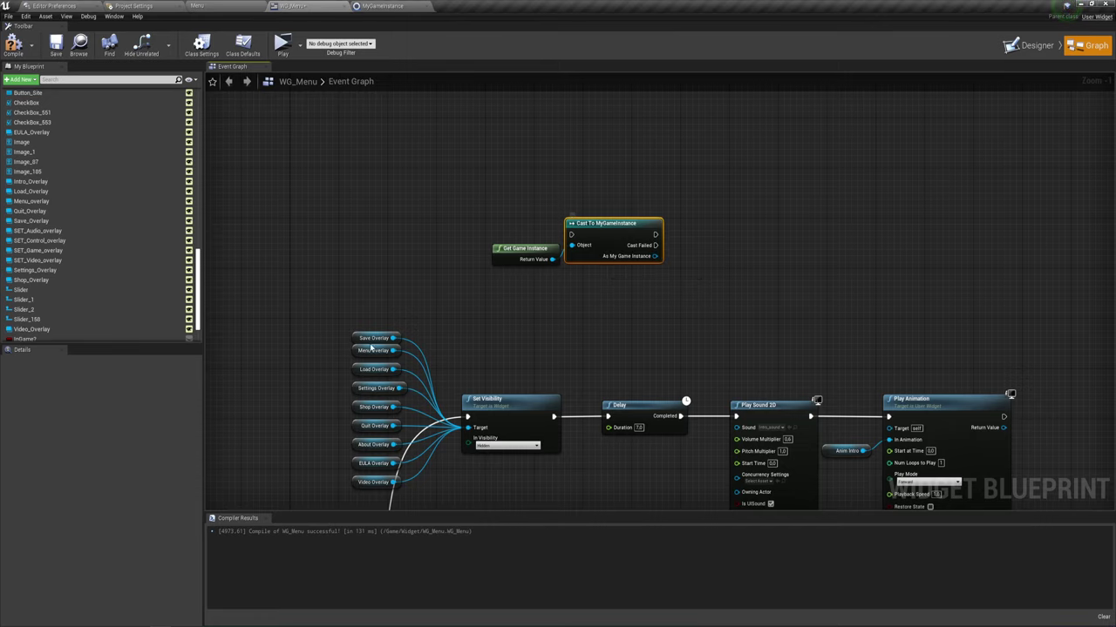
Connect Sequence output Then 0 to the cast through a reroute point
{"action": "right_click_drag", "start_coordinate": [429, 361], "coordinate": [508, 200]}
{"action": "left_click_drag", "start_coordinate": [406, 500], "coordinate": [641, 174]}
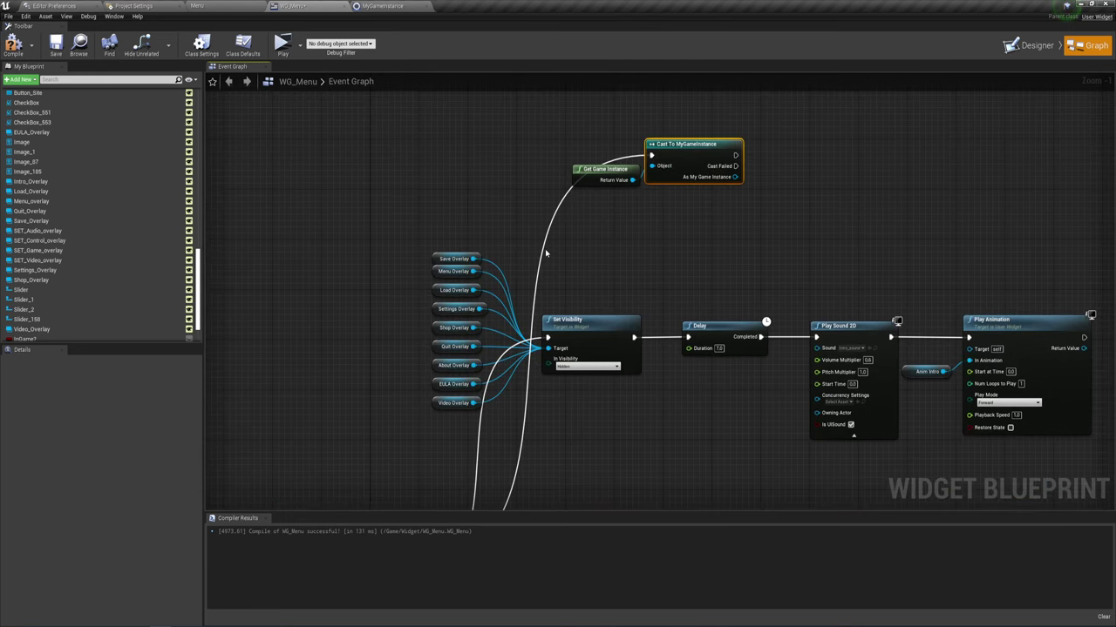
{"action": "double_click", "coordinate": [543, 245]}
{"action": "left_click_drag", "start_coordinate": [548, 250], "coordinate": [414, 167]}
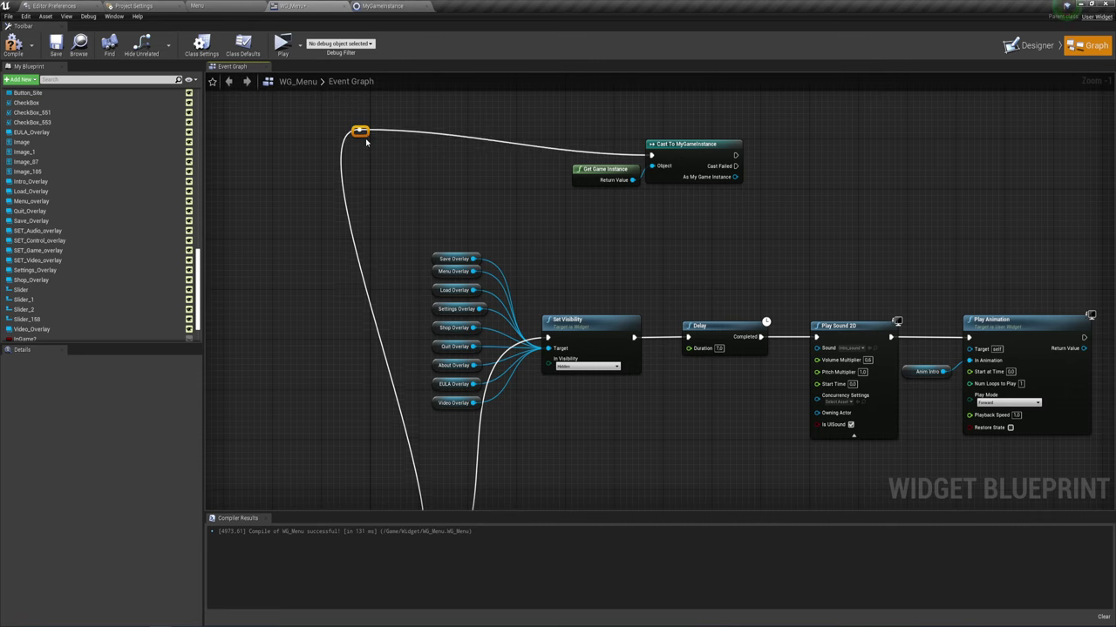
{"action": "right_click_drag", "start_coordinate": [660, 182], "coordinate": [363, 341]}
{"action": "scroll", "coordinate": [427, 314], "scroll_direction": "up", "scroll_amount": 1}
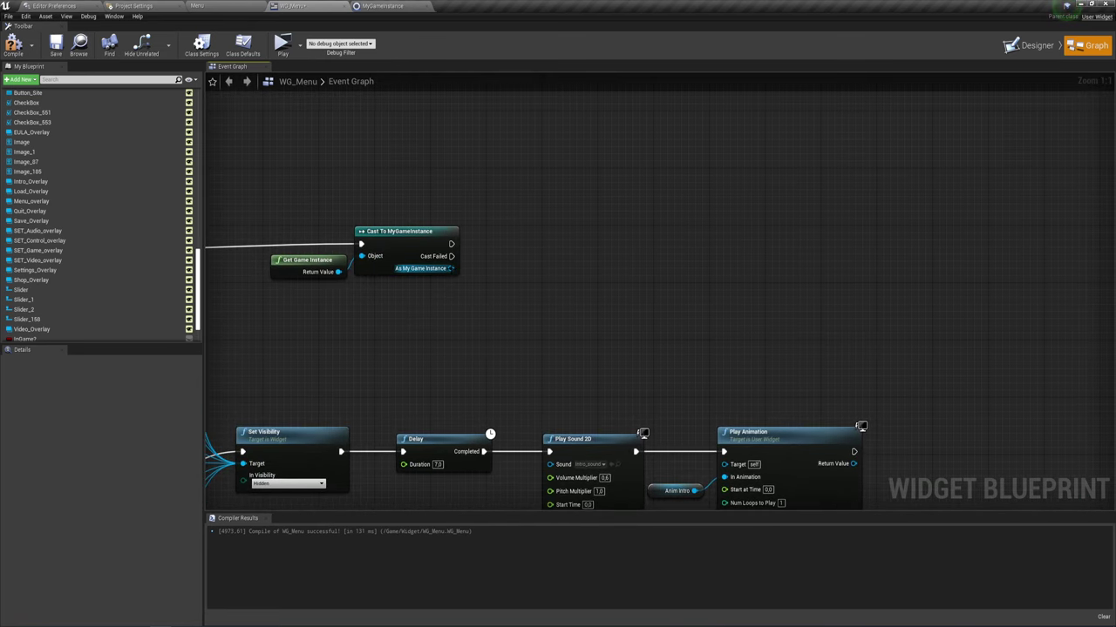
Call Load EULA on the cast MyGameInstance
{"action": "left_click_drag", "start_coordinate": [450, 269], "coordinate": [507, 279]}
{"action": "type", "text": "lo"}
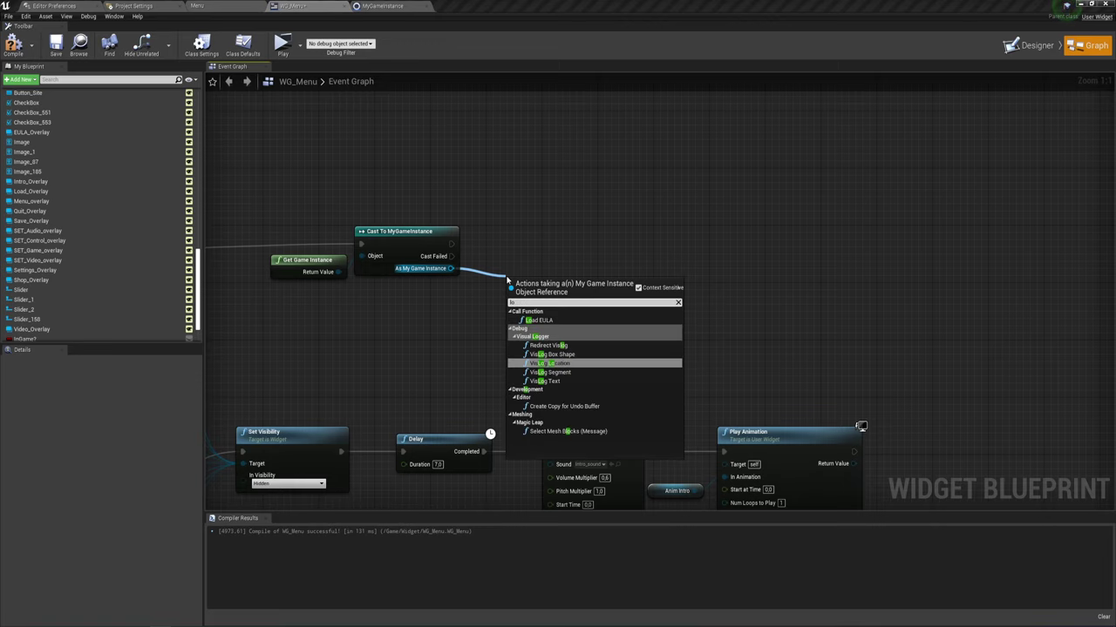
{"action": "type", "text": "a"}
{"action": "left_click", "coordinate": [535, 319]}
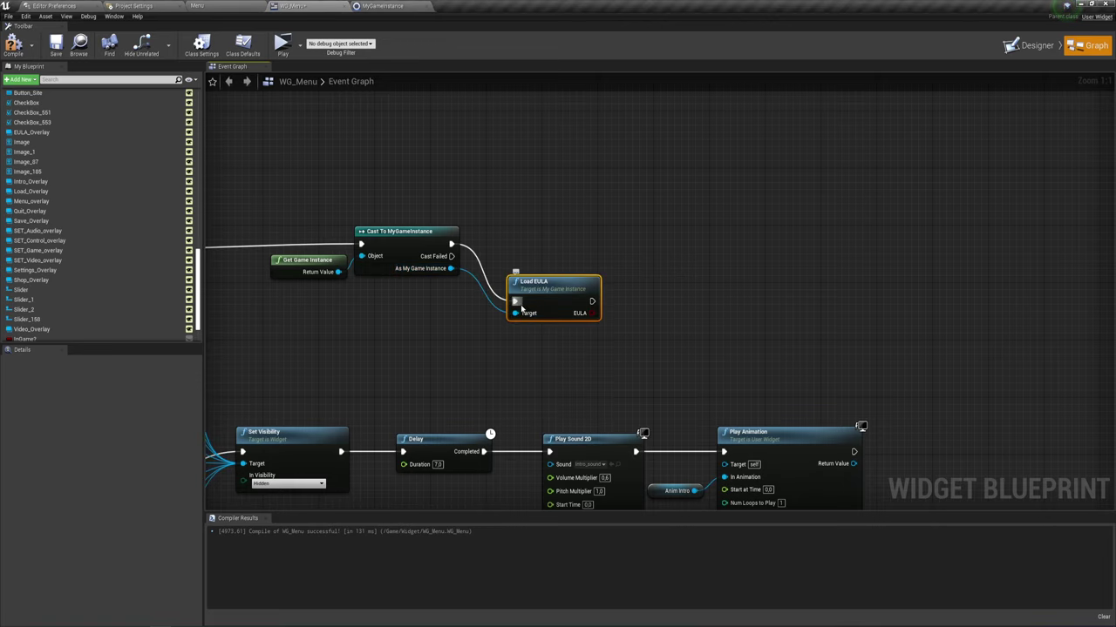
{"action": "left_click_drag", "start_coordinate": [535, 294], "coordinate": [496, 245]}
{"action": "right_click_drag", "start_coordinate": [550, 296], "coordinate": [522, 301]}
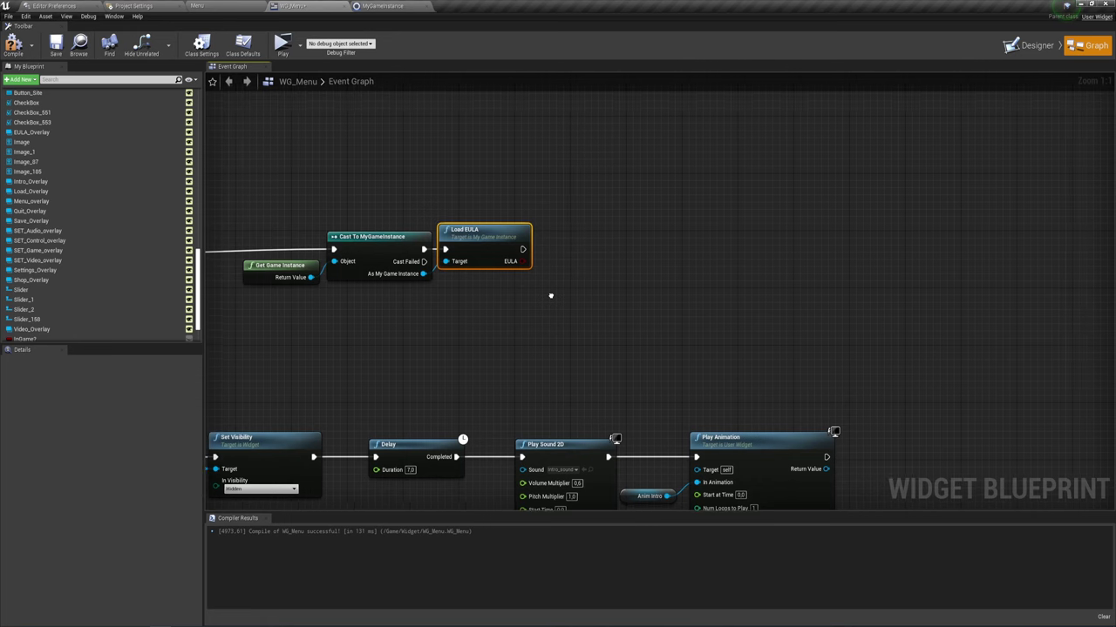
{"action": "scroll", "coordinate": [52, 312], "scroll_direction": "down", "scroll_amount": 2}
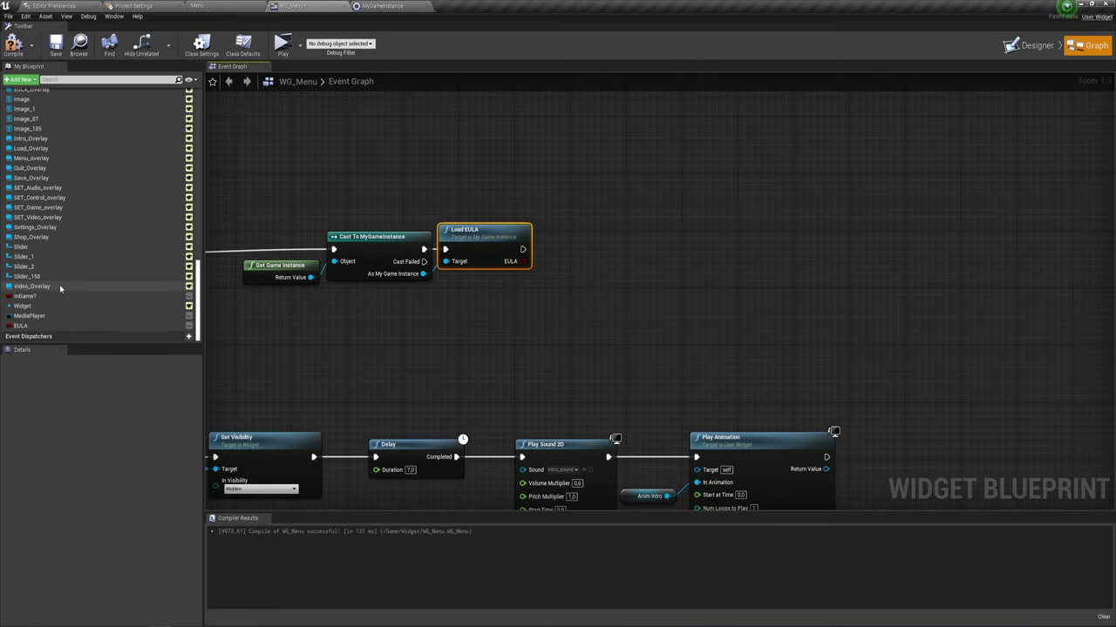
Store Load EULA's result in the widget's EULA variable with a SET EULA node
{"action": "left_click", "coordinate": [21, 326]}
{"action": "left_click_drag", "start_coordinate": [21, 326], "coordinate": [565, 261]}
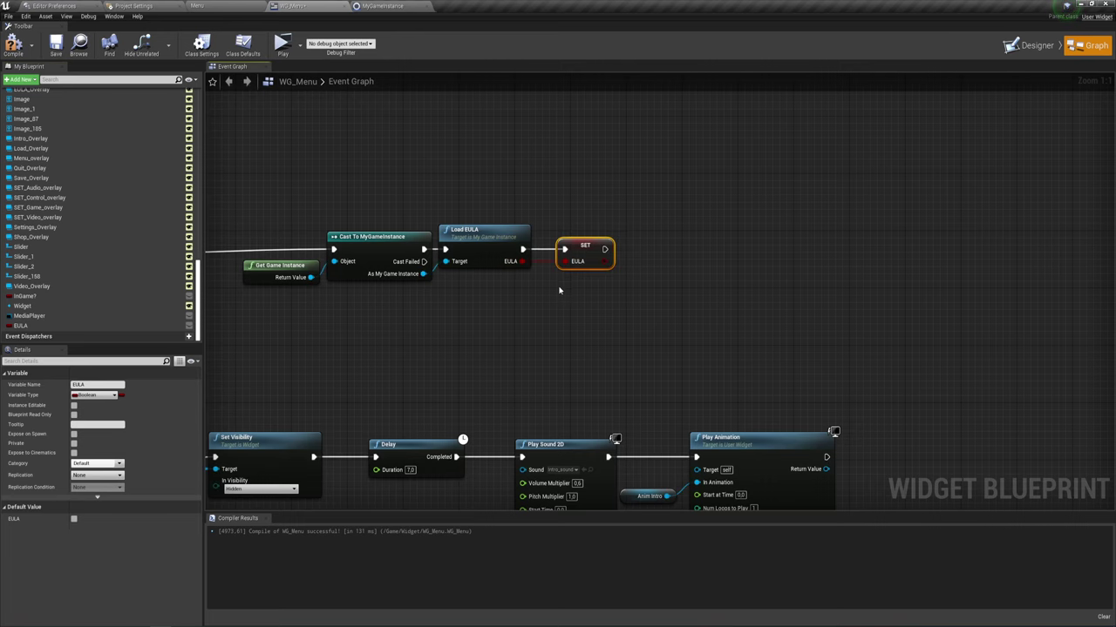
{"action": "right_click_drag", "start_coordinate": [497, 296], "coordinate": [536, 284]}
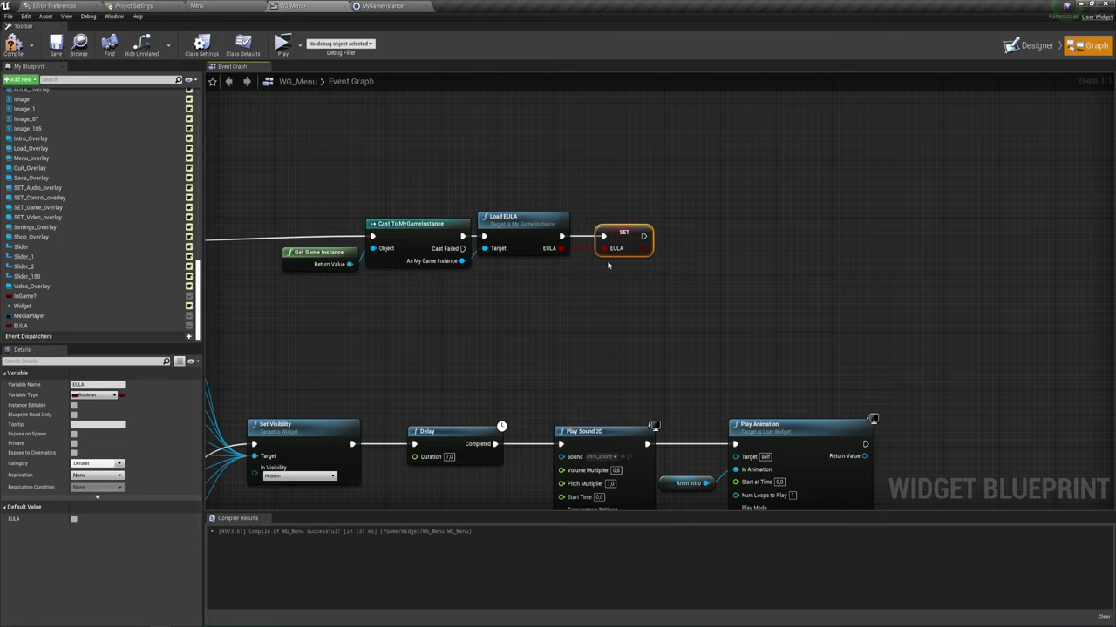
{"action": "left_click_drag", "start_coordinate": [517, 299], "coordinate": [646, 181]}
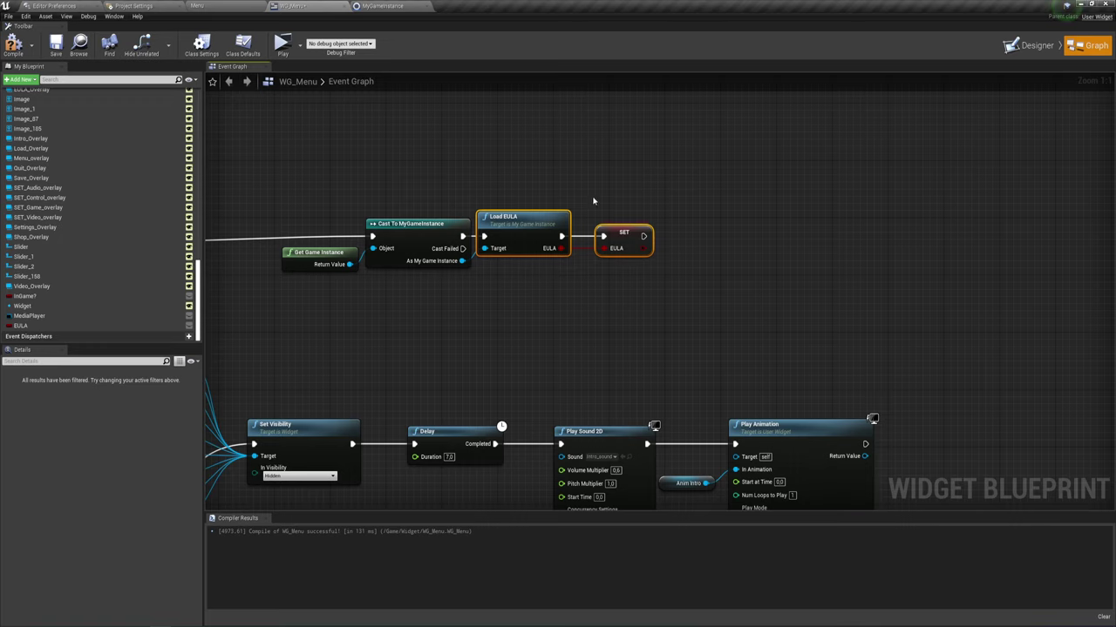
{"action": "left_click_drag", "start_coordinate": [579, 178], "coordinate": [679, 294]}
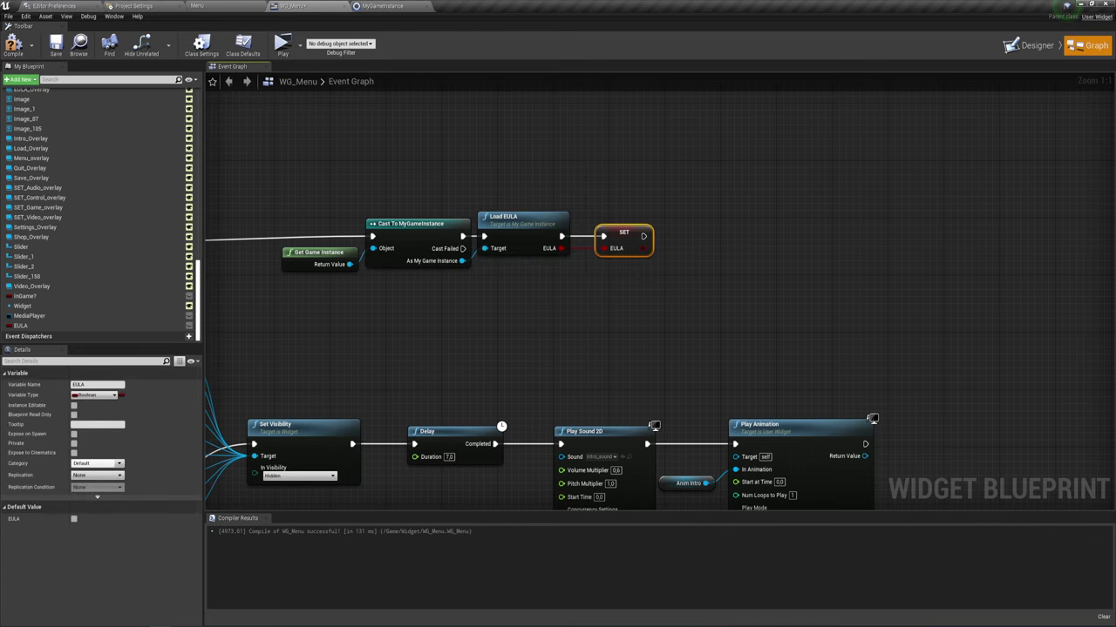
{"action": "right_click_drag", "start_coordinate": [679, 295], "coordinate": [738, 286]}
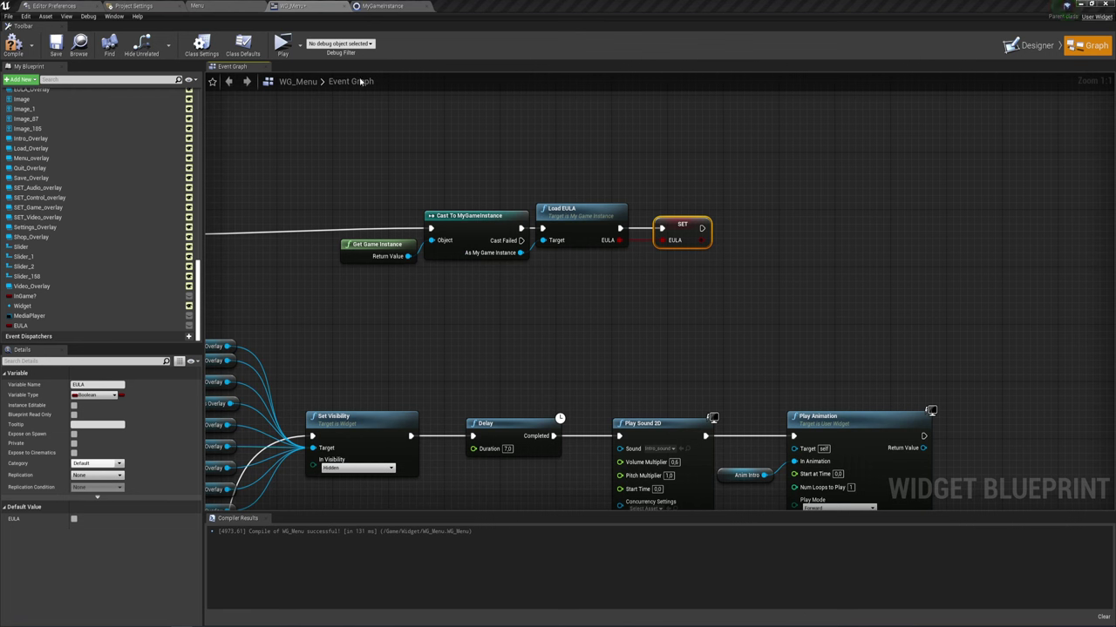
Save WG_Menu via Save All from the Menu level, then restore down the editor window
{"action": "left_click", "coordinate": [224, 6]}
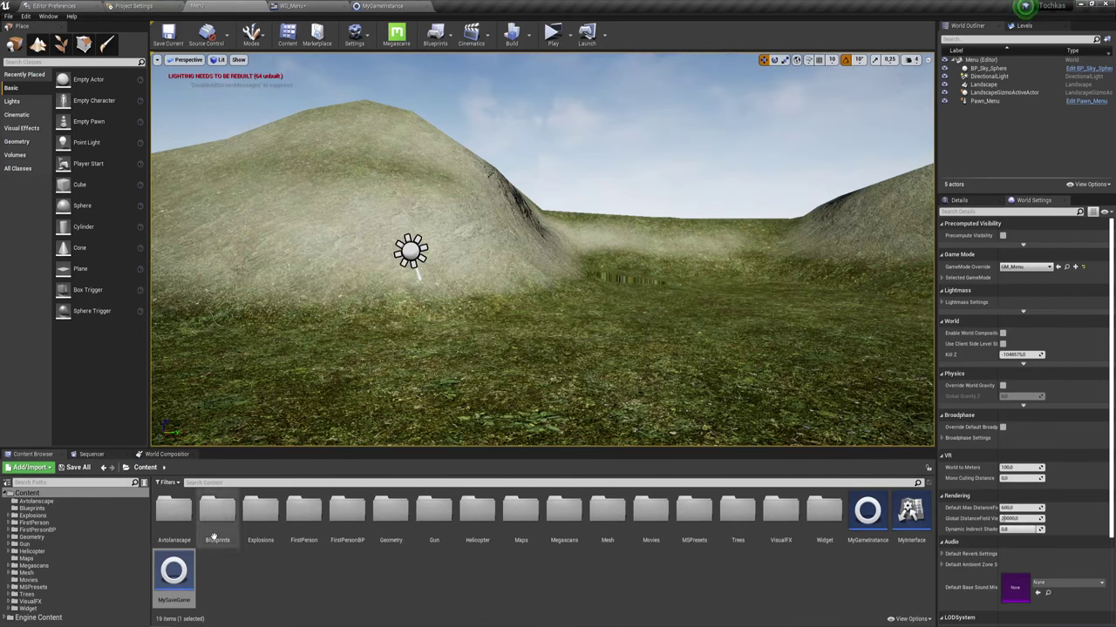
{"action": "left_click", "coordinate": [90, 468]}
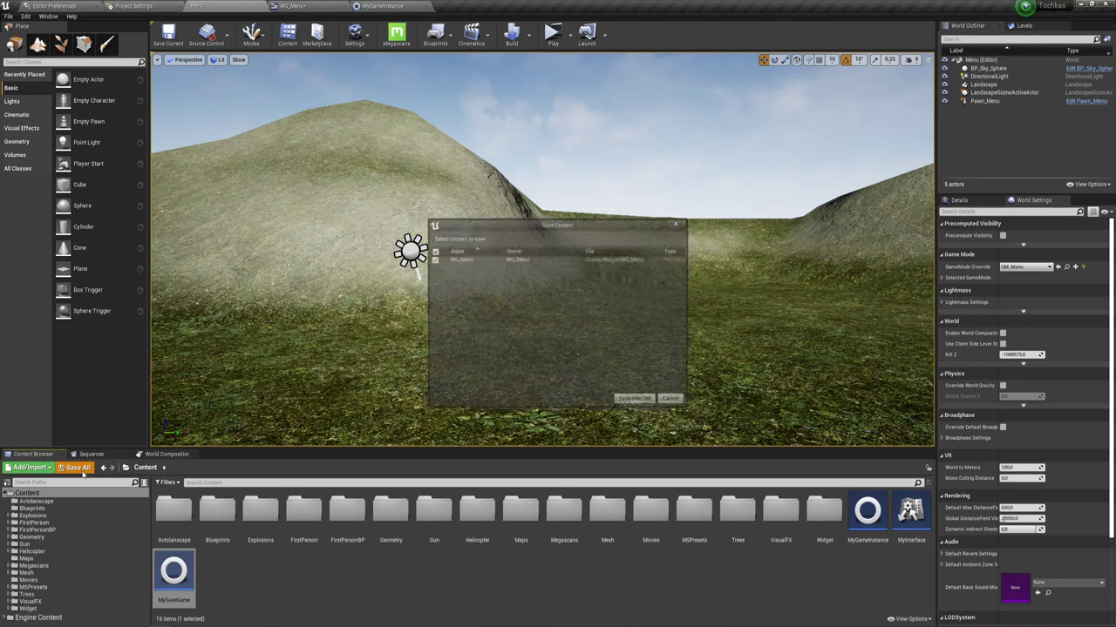
{"action": "left_click", "coordinate": [635, 399]}
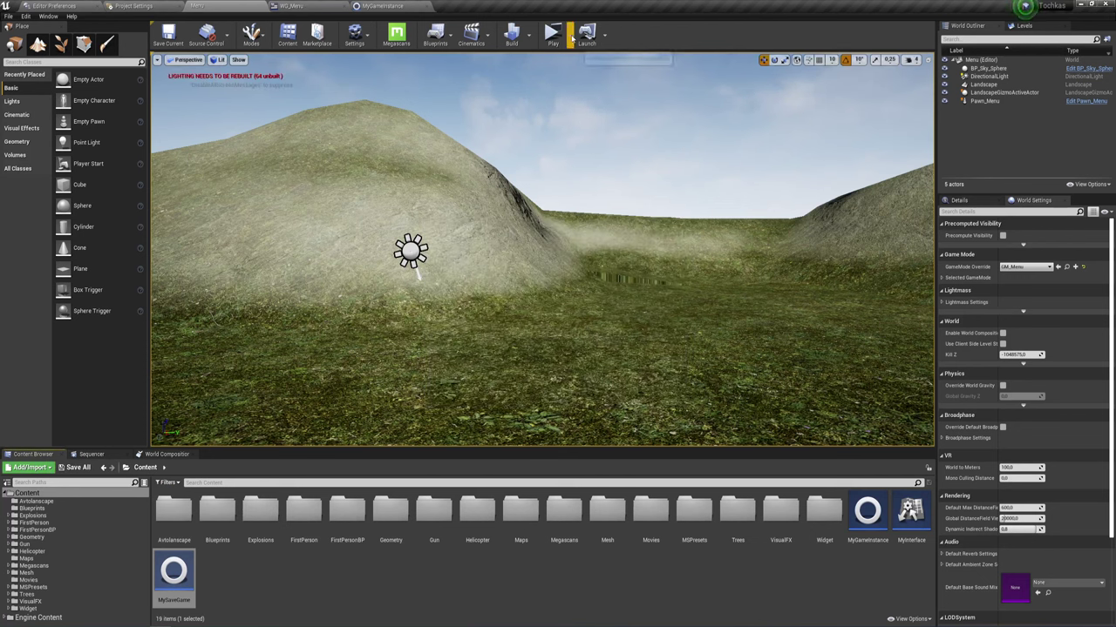
{"action": "left_click", "coordinate": [553, 36]}
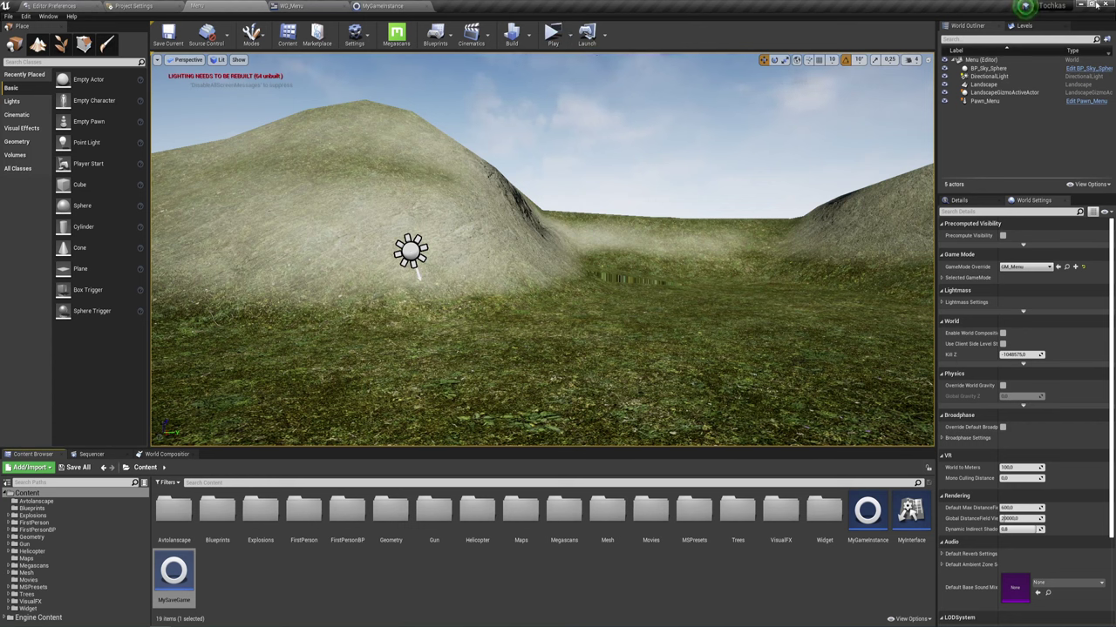
{"action": "left_click", "coordinate": [1092, 4]}
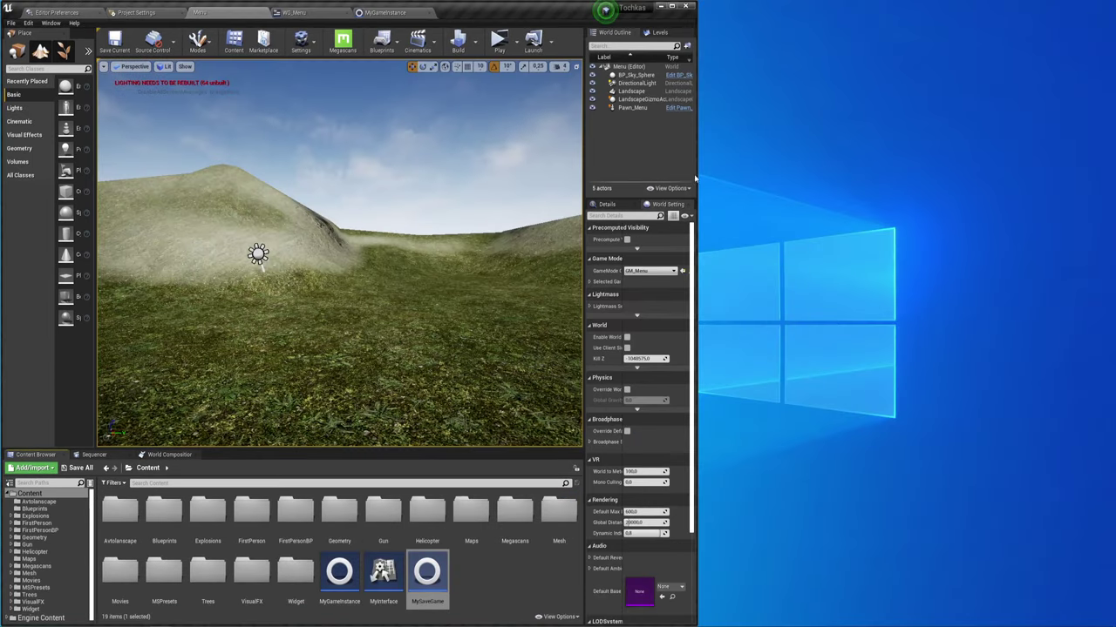
Open the UE_Tochkas Saved folder in a new Explorer window on the right, then launch a test play
{"action": "key", "text": "super+e"}
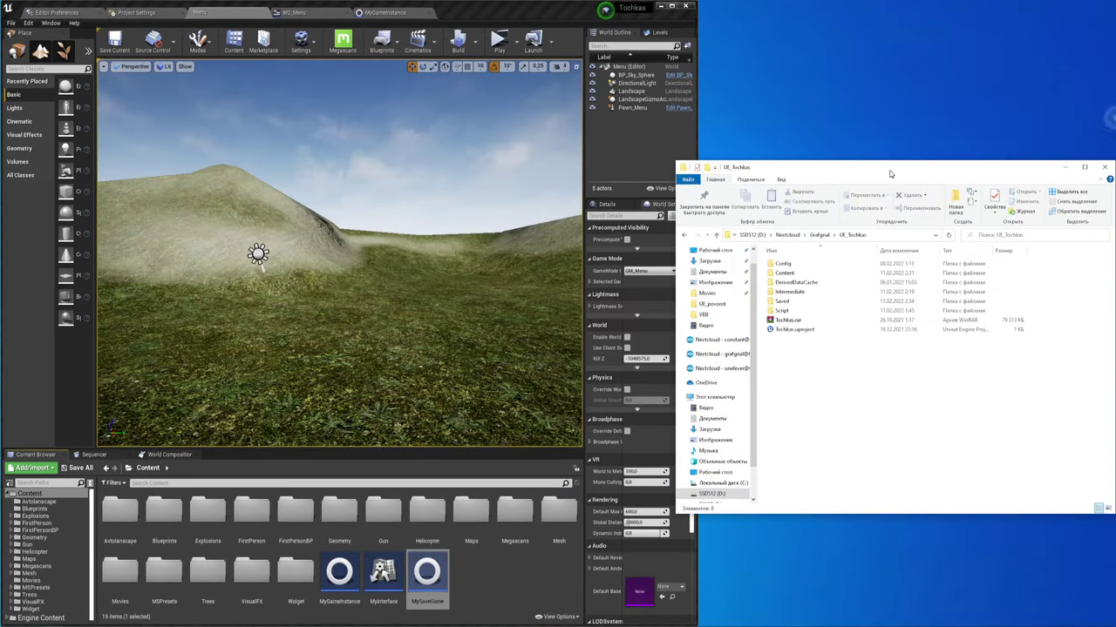
{"action": "left_click_drag", "start_coordinate": [907, 162], "coordinate": [932, 99]}
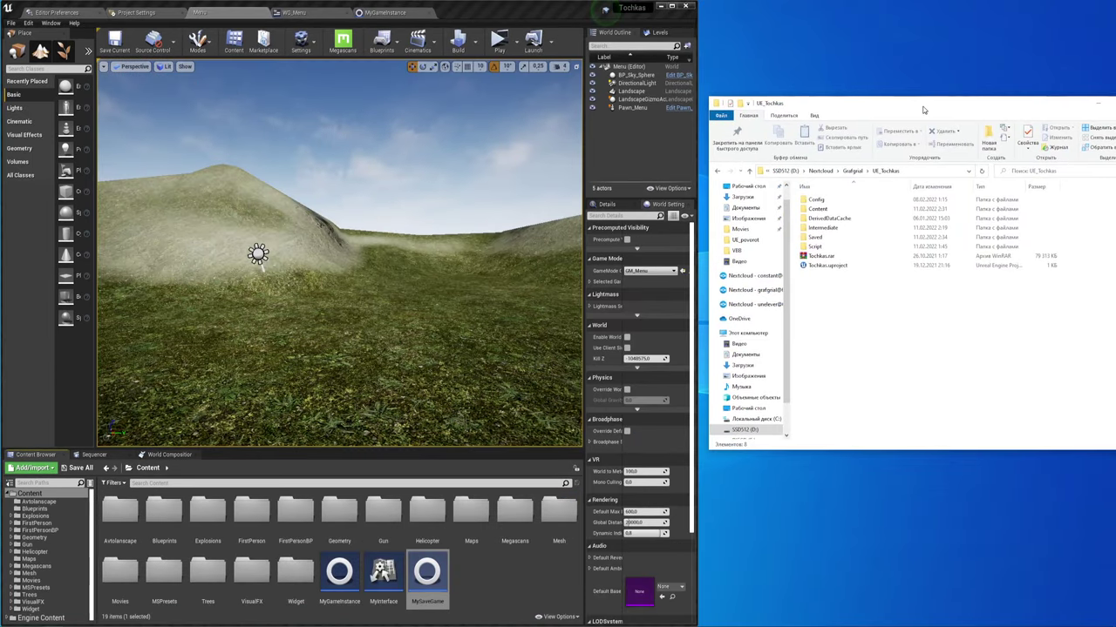
{"action": "double_click", "coordinate": [809, 235]}
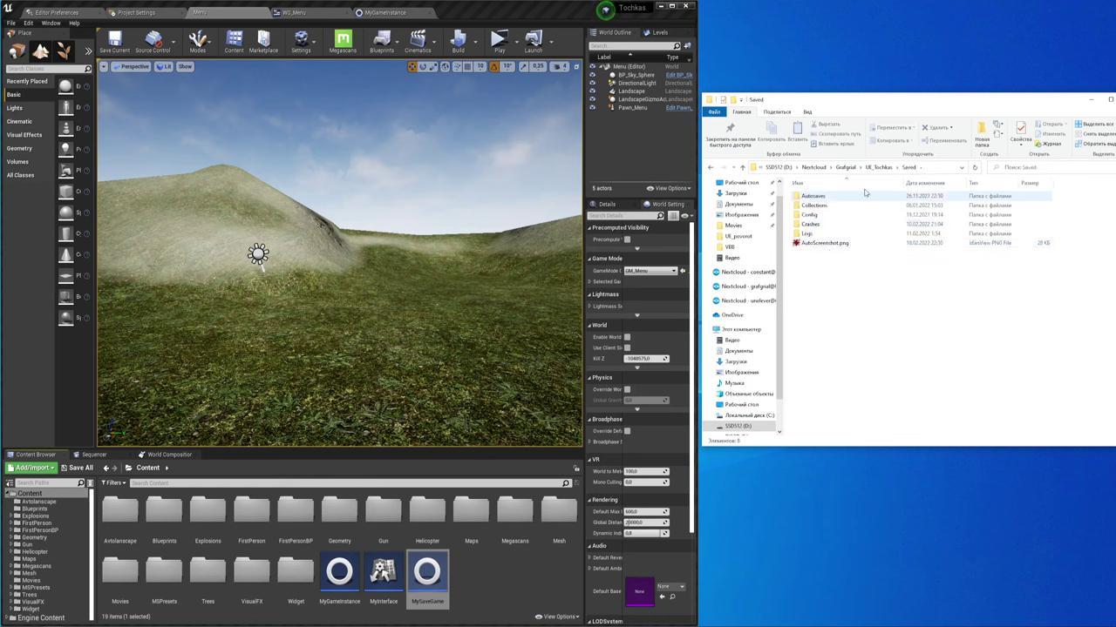
{"action": "mouse_move", "coordinate": [796, 271]}
{"action": "left_mouse_down"}
{"action": "mouse_move", "coordinate": [853, 258]}
{"action": "mouse_move", "coordinate": [862, 273]}
{"action": "left_mouse_up"}
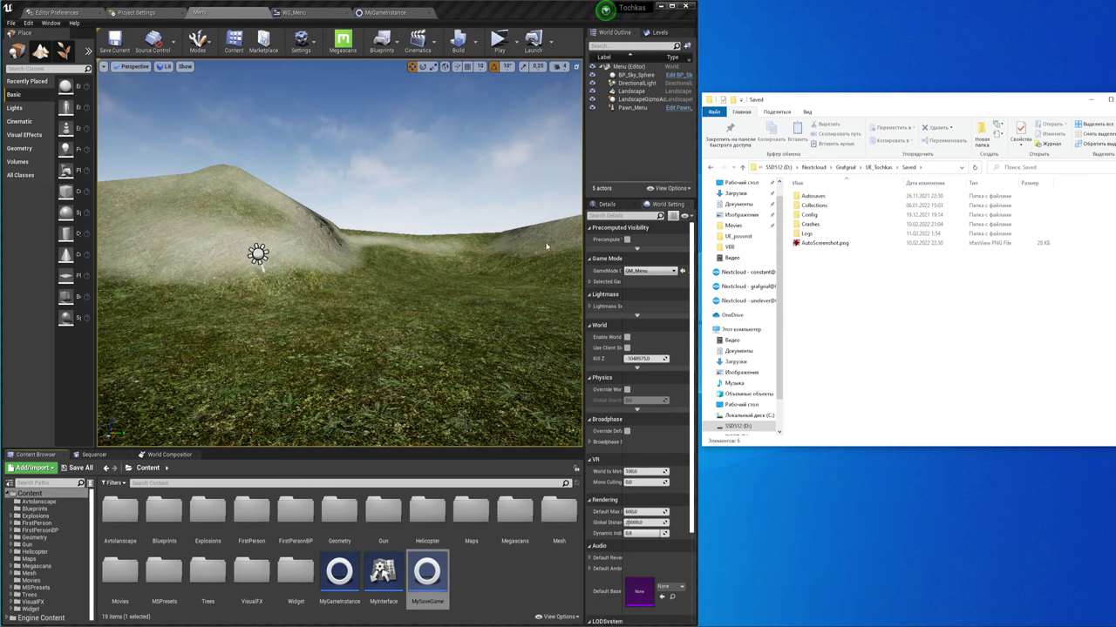
{"action": "left_click", "coordinate": [499, 40]}
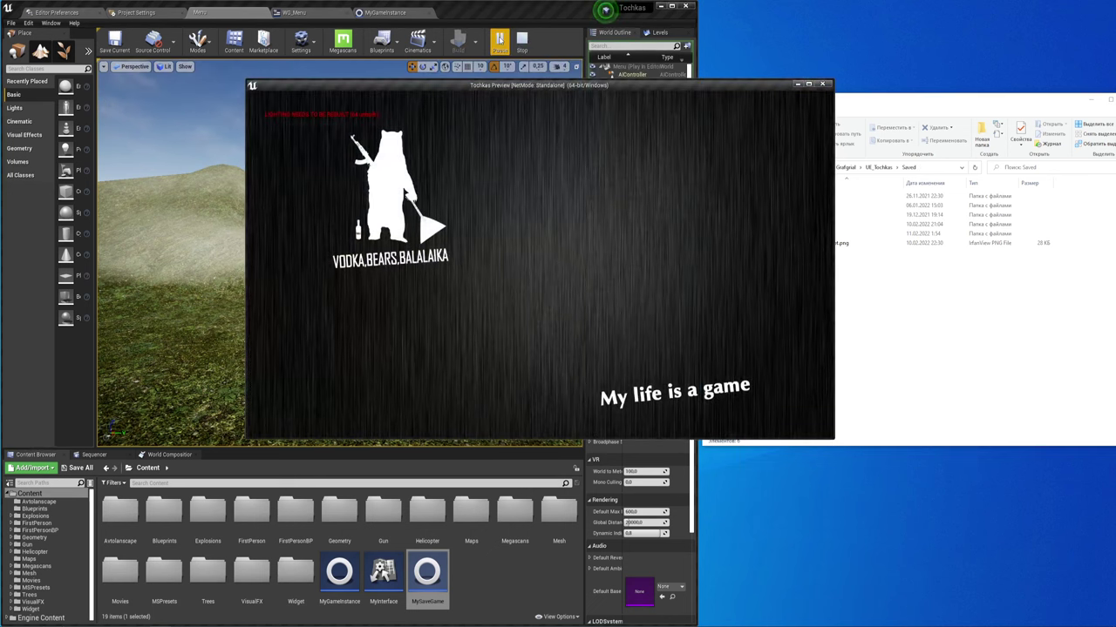
Move the game preview aside and browse the project's Saved and Autosaves folders in Explorer
{"action": "left_click_drag", "start_coordinate": [541, 85], "coordinate": [417, 90]}
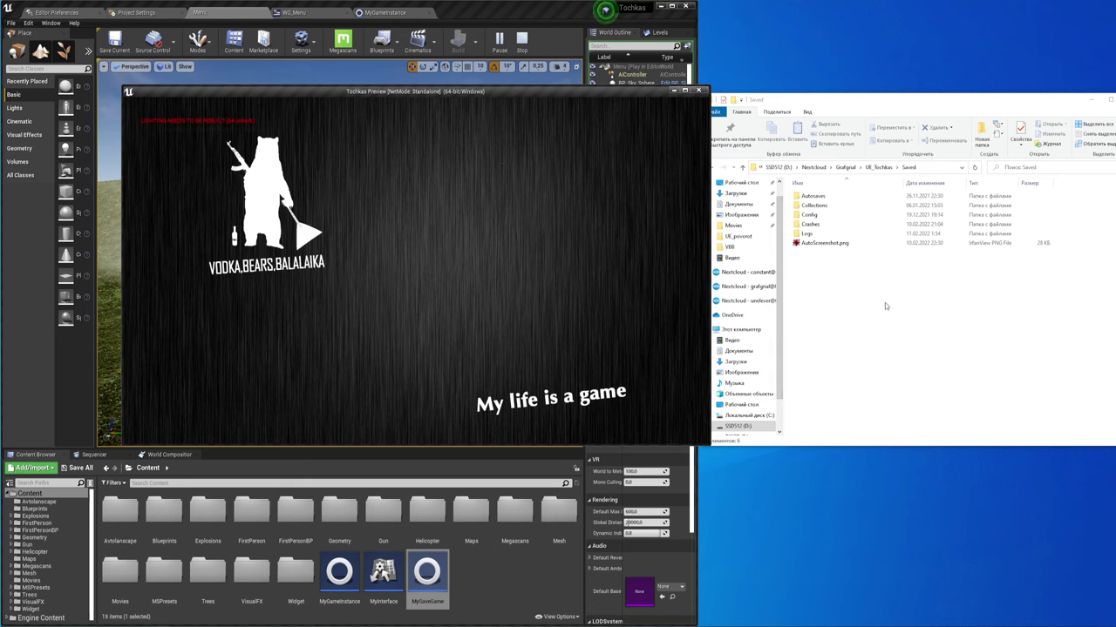
{"action": "left_click", "coordinate": [880, 167]}
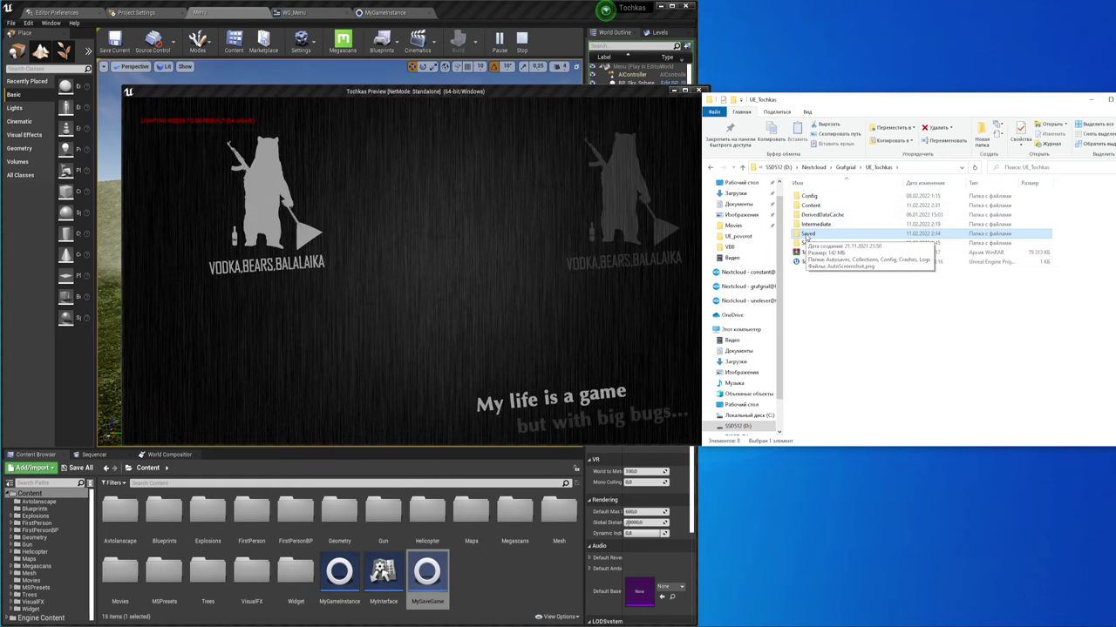
{"action": "double_click", "coordinate": [808, 235]}
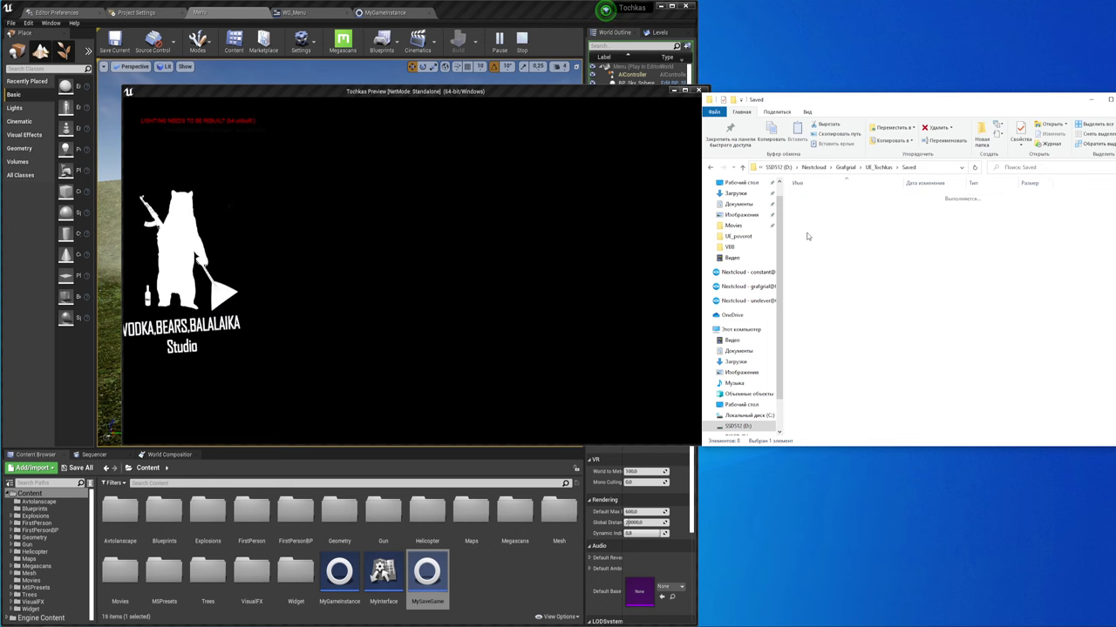
{"action": "double_click", "coordinate": [816, 196]}
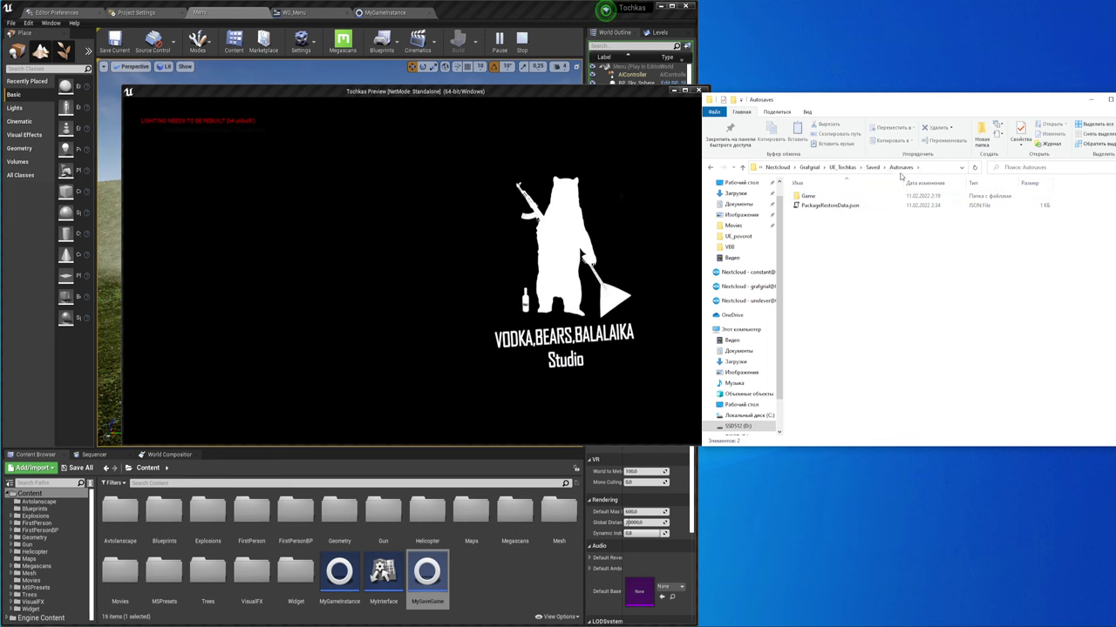
{"action": "left_click", "coordinate": [872, 166]}
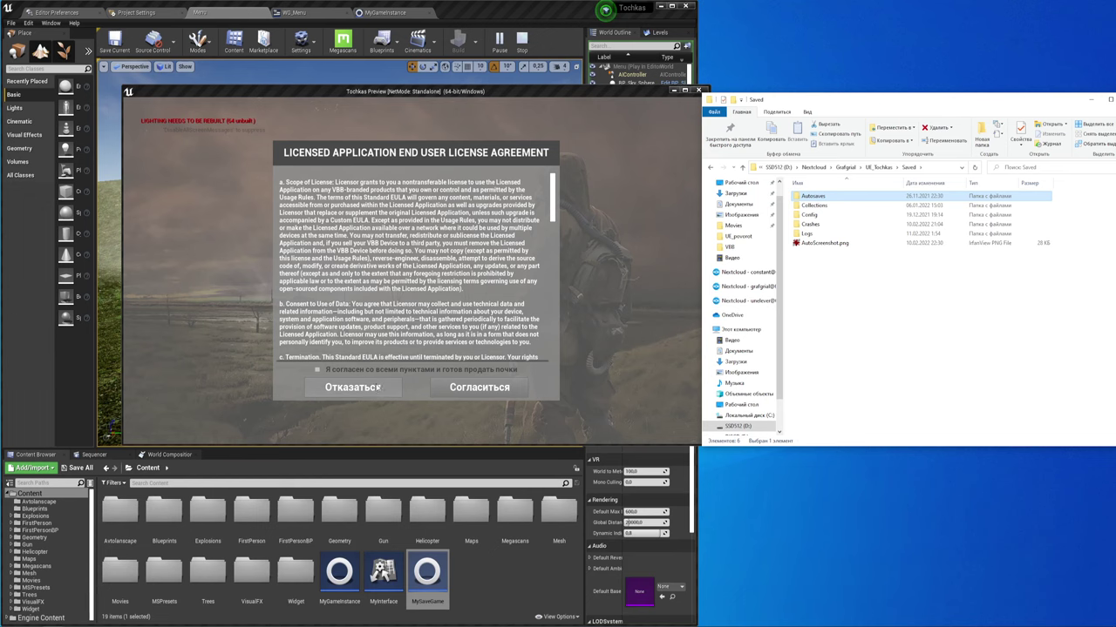
View the EULA screen in the preview, return Explorer to the project root, and close the preview
{"action": "left_click", "coordinate": [352, 375]}
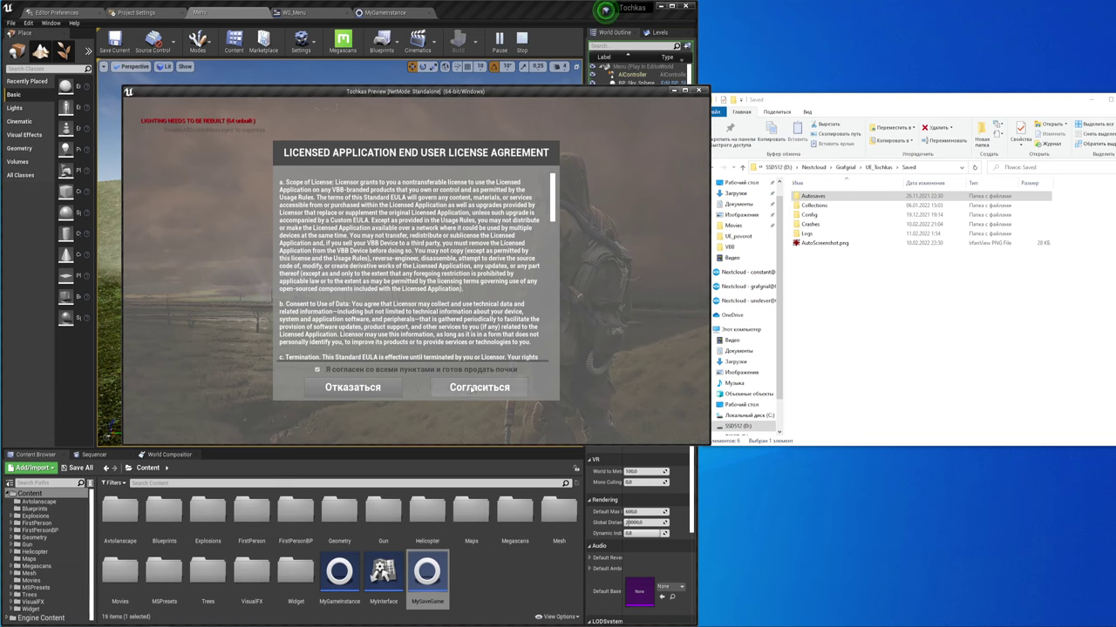
{"action": "left_click", "coordinate": [832, 263]}
{"action": "left_click", "coordinate": [879, 168]}
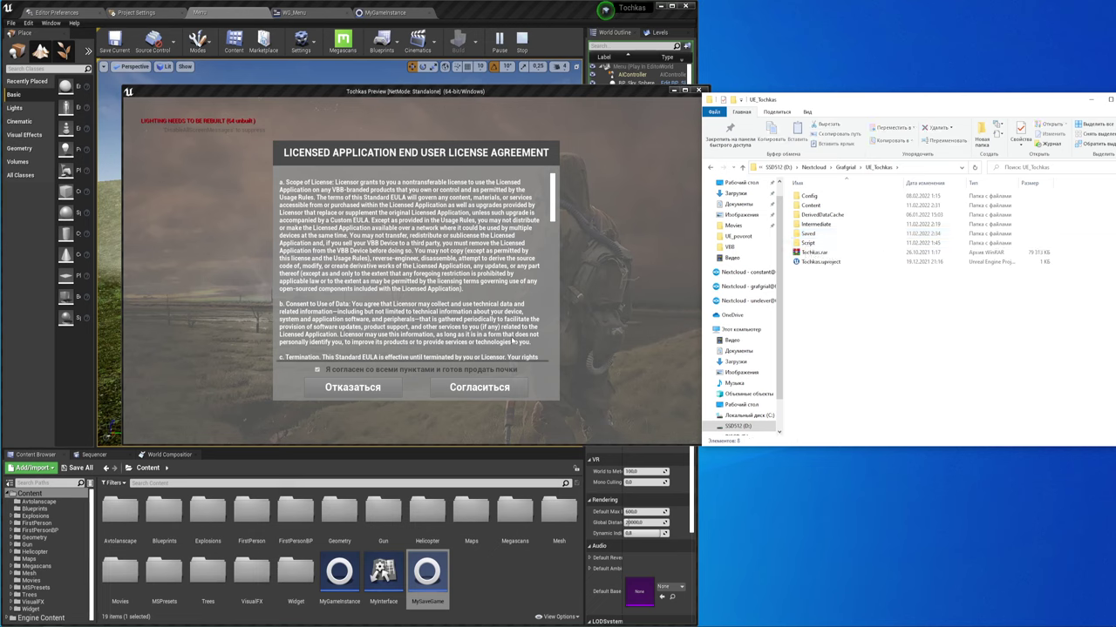
{"action": "left_click", "coordinate": [698, 90]}
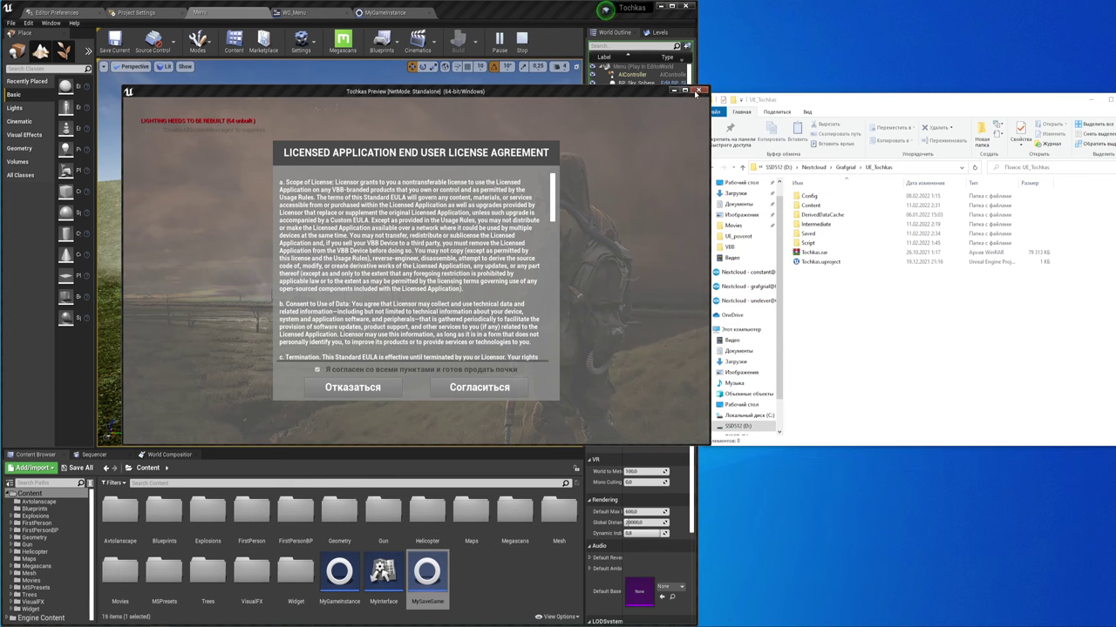
Reopen the Saved folder in Explorer and widen the editor window back over it
{"action": "left_click", "coordinate": [1091, 99]}
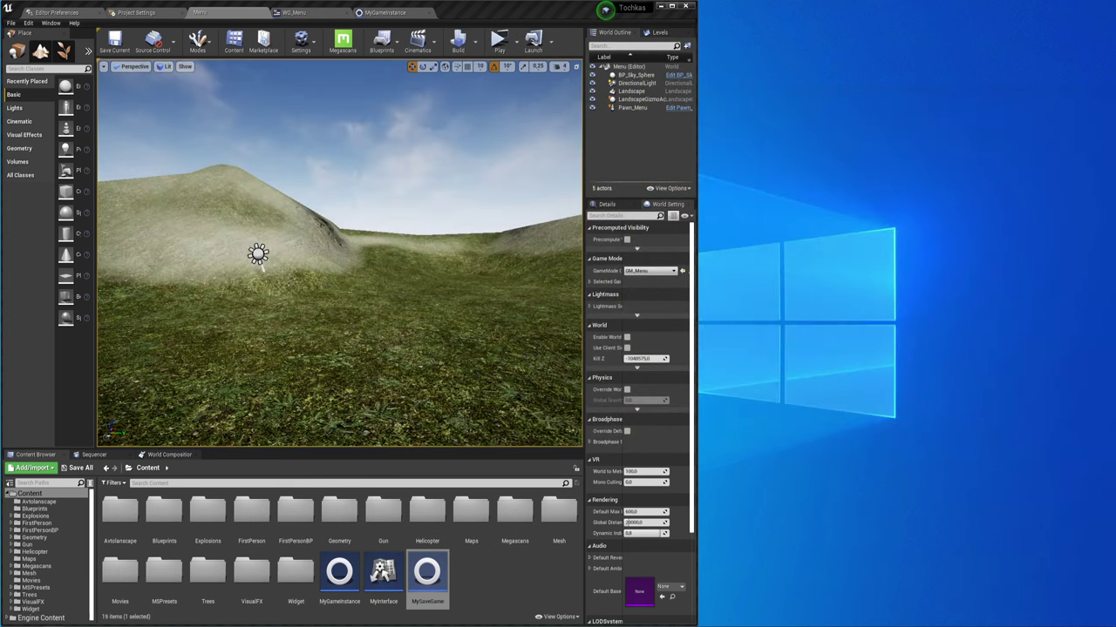
{"action": "double_click", "coordinate": [880, 206]}
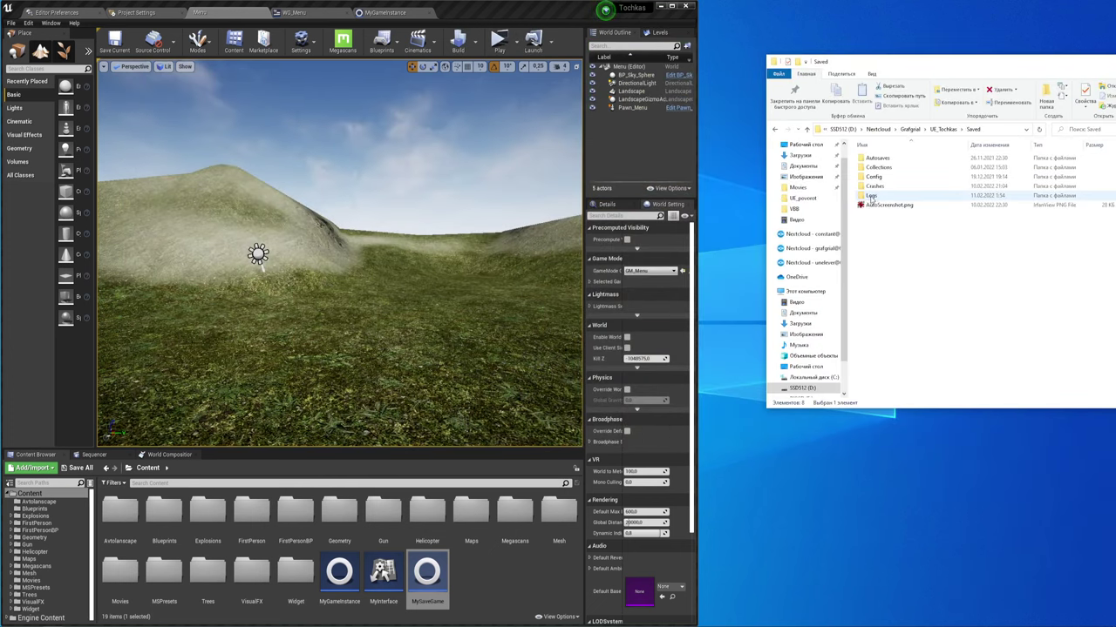
{"action": "left_click_drag", "start_coordinate": [948, 63], "coordinate": [905, 73]}
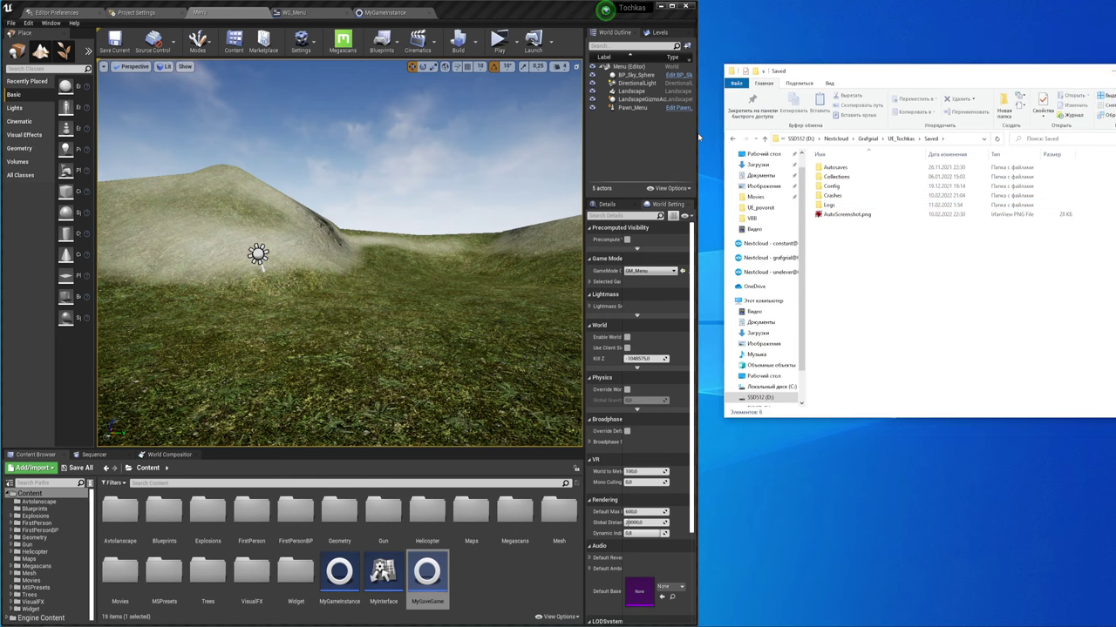
{"action": "left_click", "coordinate": [697, 140]}
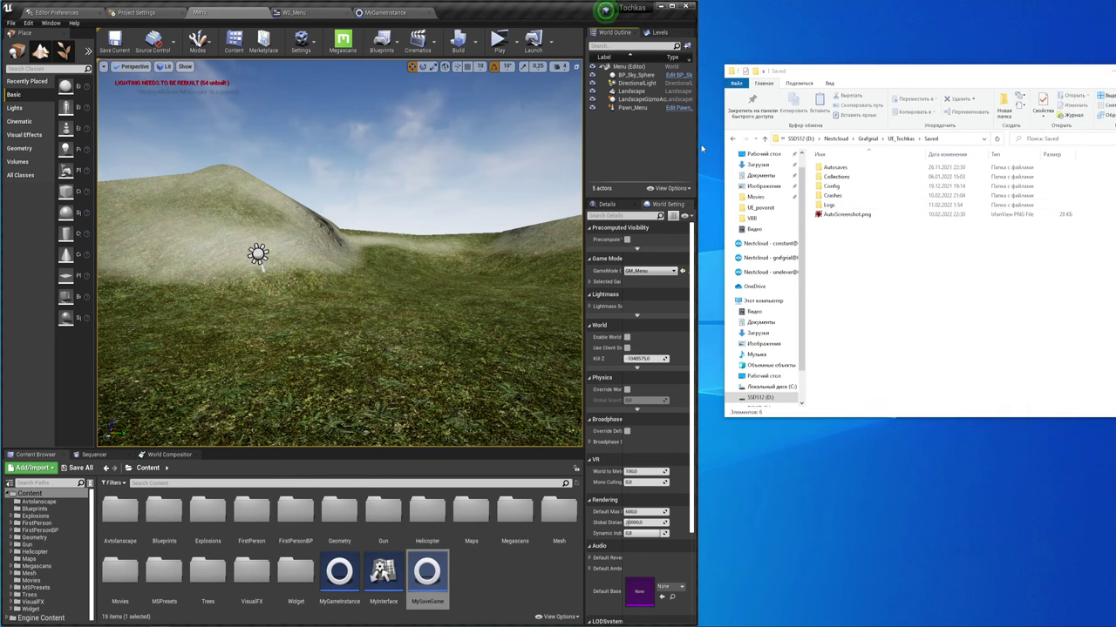
{"action": "left_click_drag", "start_coordinate": [697, 145], "coordinate": [809, 145]}
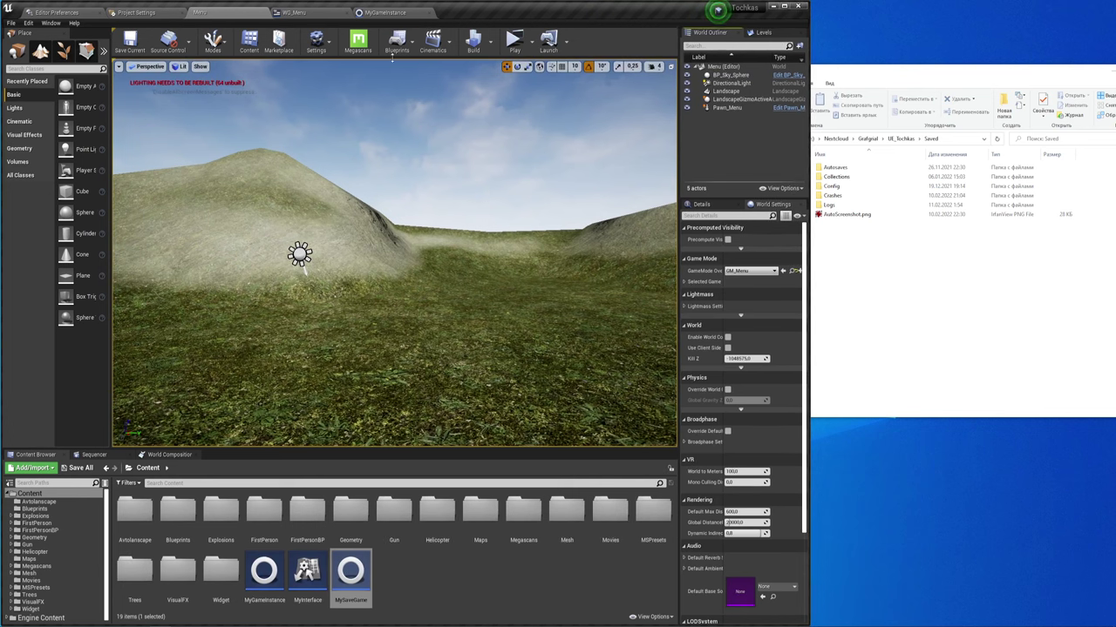
{"action": "left_click", "coordinate": [436, 585]}
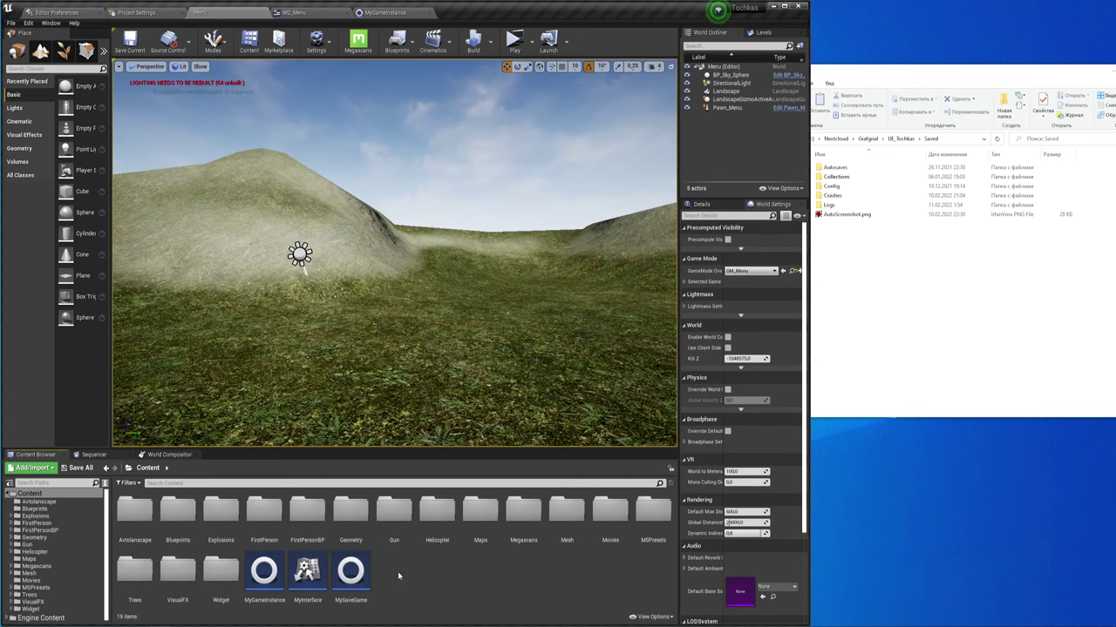
Open MySaveGame, review MyGameInstance's Load EULA graph, then close MySaveGame and go to WG_Menu
{"action": "double_click", "coordinate": [352, 574]}
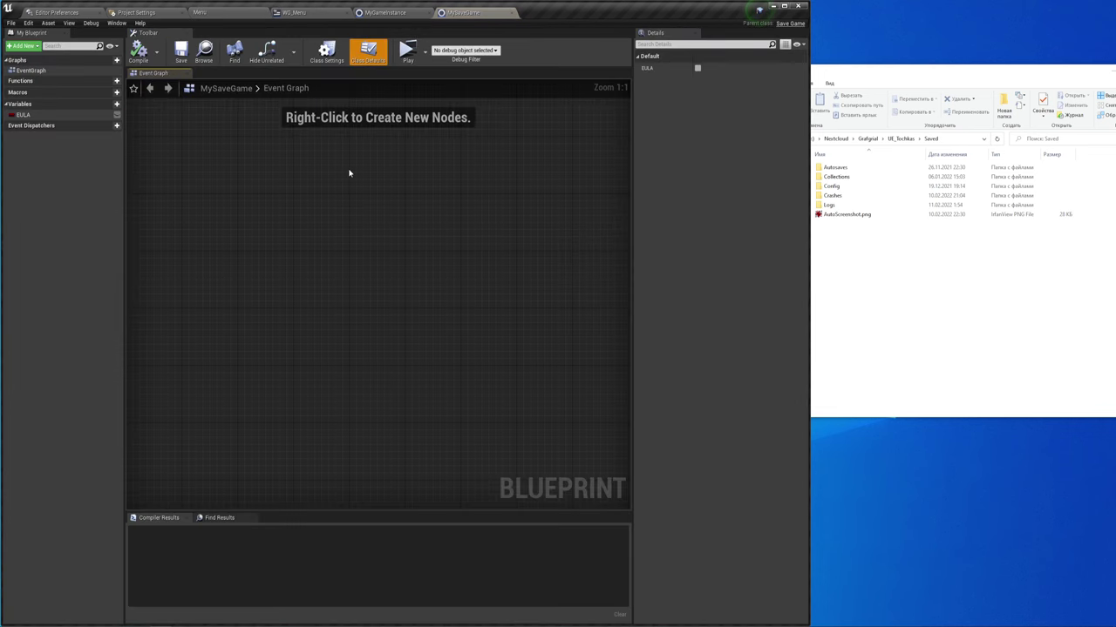
{"action": "left_click", "coordinate": [390, 13]}
{"action": "mouse_move", "coordinate": [604, 202]}
{"action": "right_mouse_down"}
{"action": "mouse_move", "coordinate": [520, 255]}
{"action": "mouse_move", "coordinate": [319, 205]}
{"action": "right_mouse_up"}
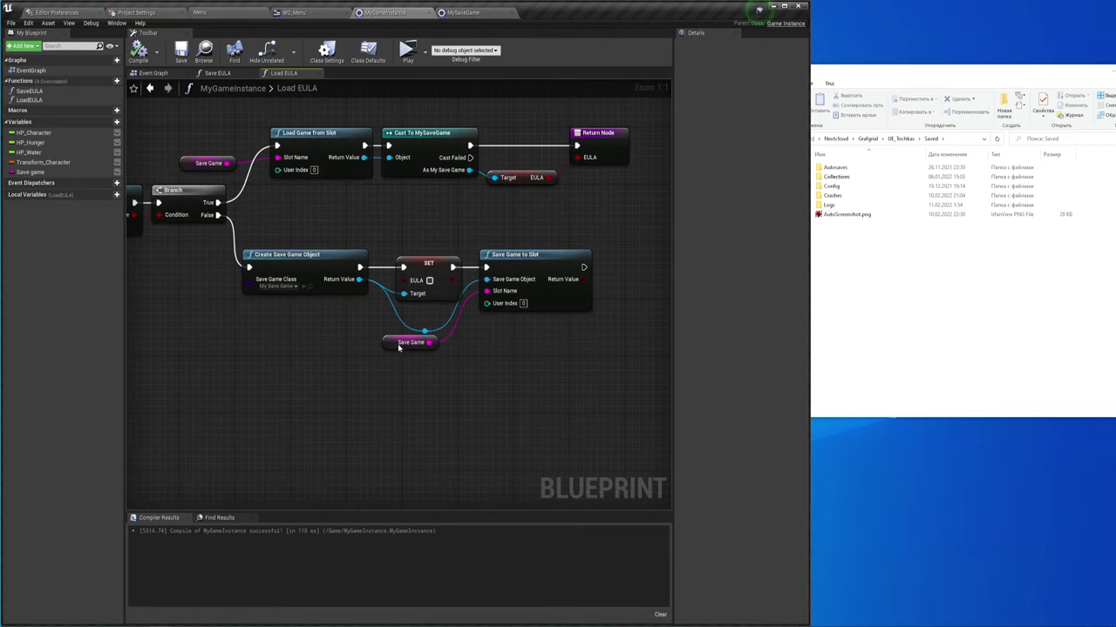
{"action": "right_click_drag", "start_coordinate": [518, 222], "coordinate": [513, 256]}
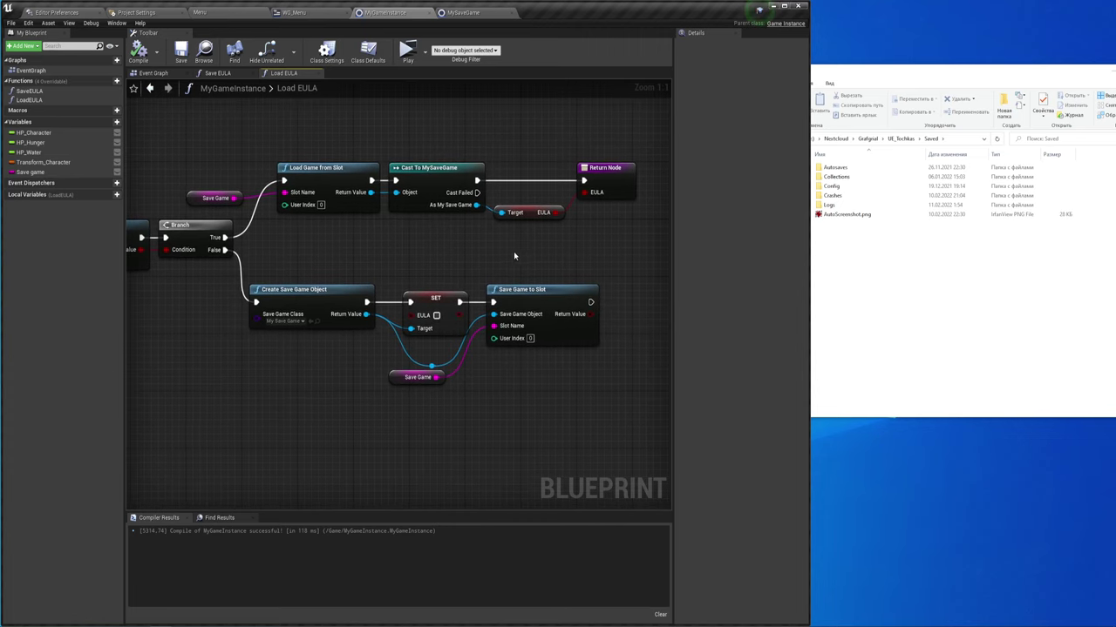
{"action": "left_click", "coordinate": [466, 14]}
{"action": "left_click", "coordinate": [513, 13]}
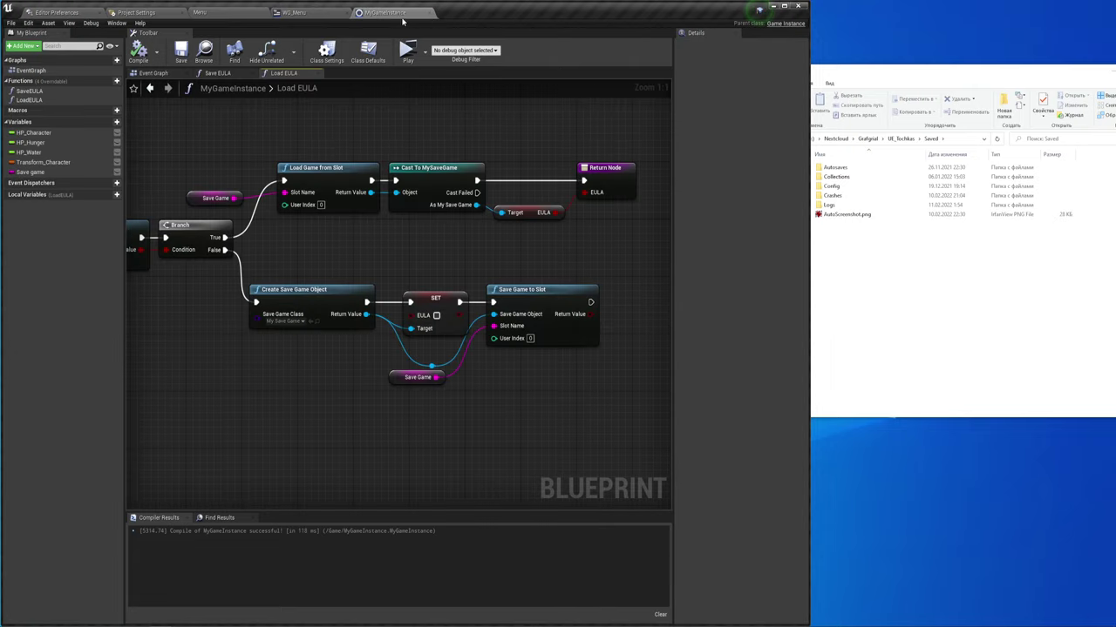
{"action": "left_click", "coordinate": [294, 12]}
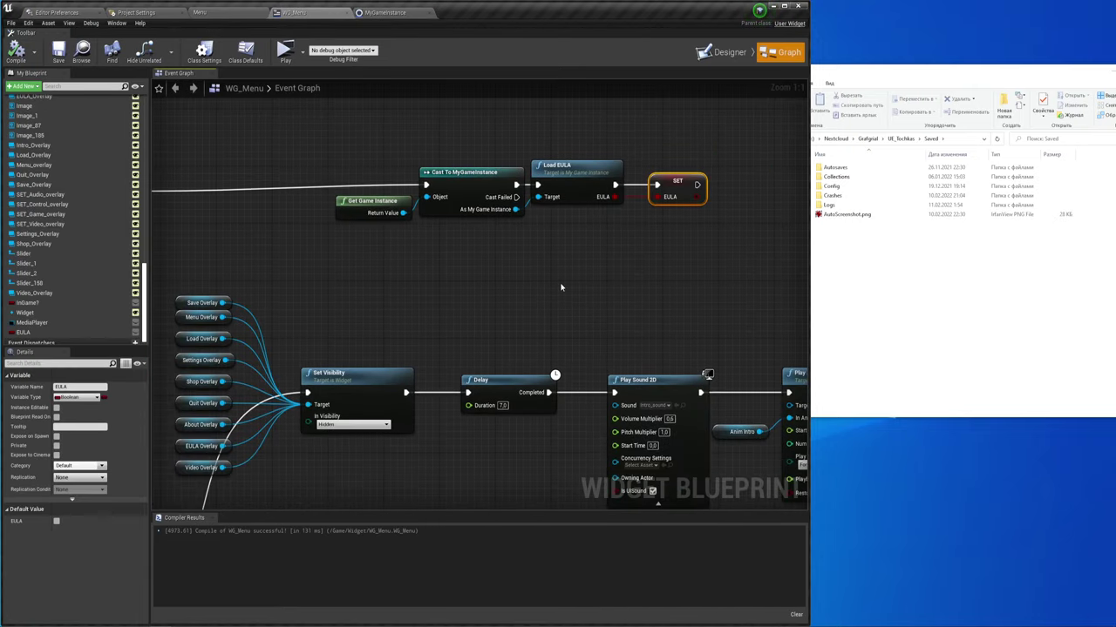
Inspect WG_Menu's Event Construct, Sequence and the four EULA-loading nodes
{"action": "scroll", "coordinate": [561, 287], "scroll_direction": "down", "scroll_amount": 2}
{"action": "scroll", "coordinate": [448, 264], "scroll_direction": "down", "scroll_amount": 1}
{"action": "right_click_drag", "start_coordinate": [563, 161], "coordinate": [552, 124]}
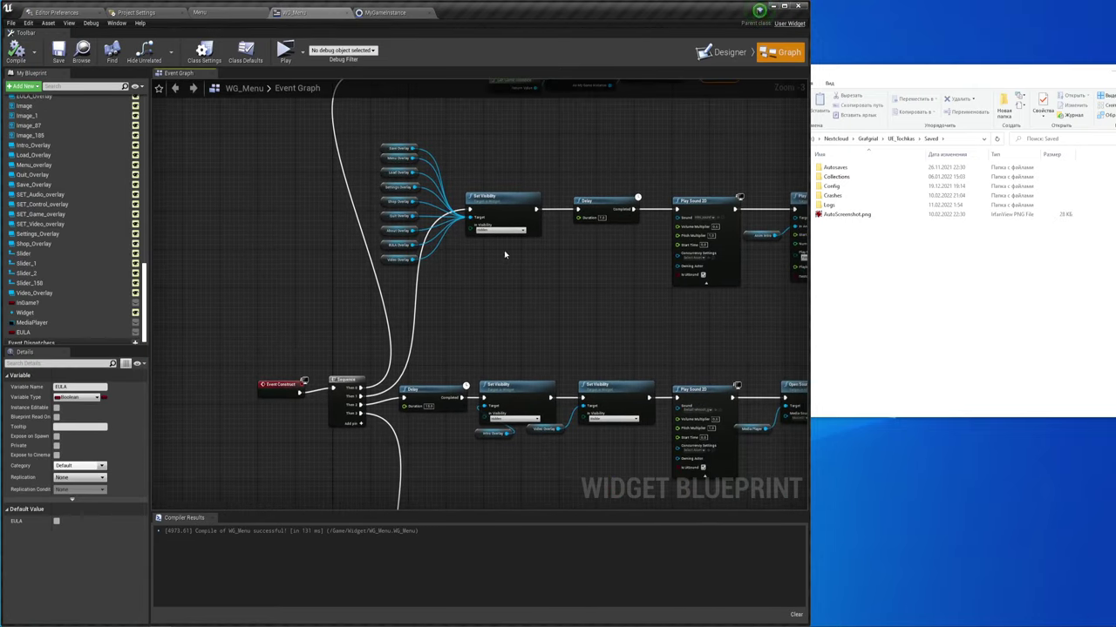
{"action": "right_click_drag", "start_coordinate": [322, 310], "coordinate": [307, 353]}
{"action": "left_click_drag", "start_coordinate": [227, 351], "coordinate": [337, 493]}
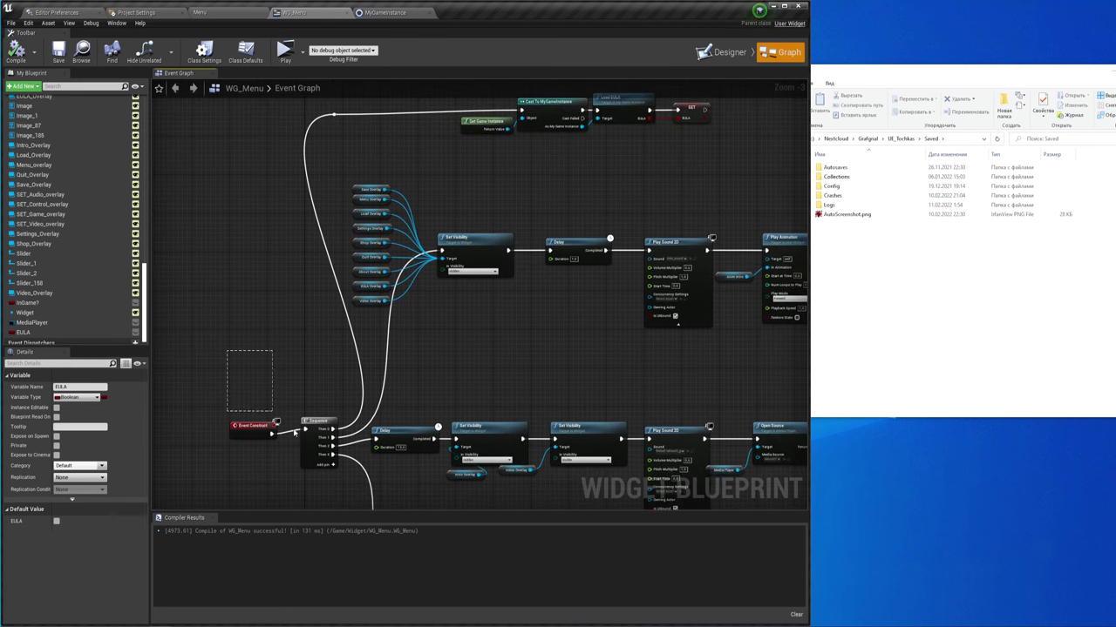
{"action": "scroll", "coordinate": [441, 282], "scroll_direction": "up", "scroll_amount": 2}
{"action": "scroll", "coordinate": [424, 304], "scroll_direction": "up", "scroll_amount": 2}
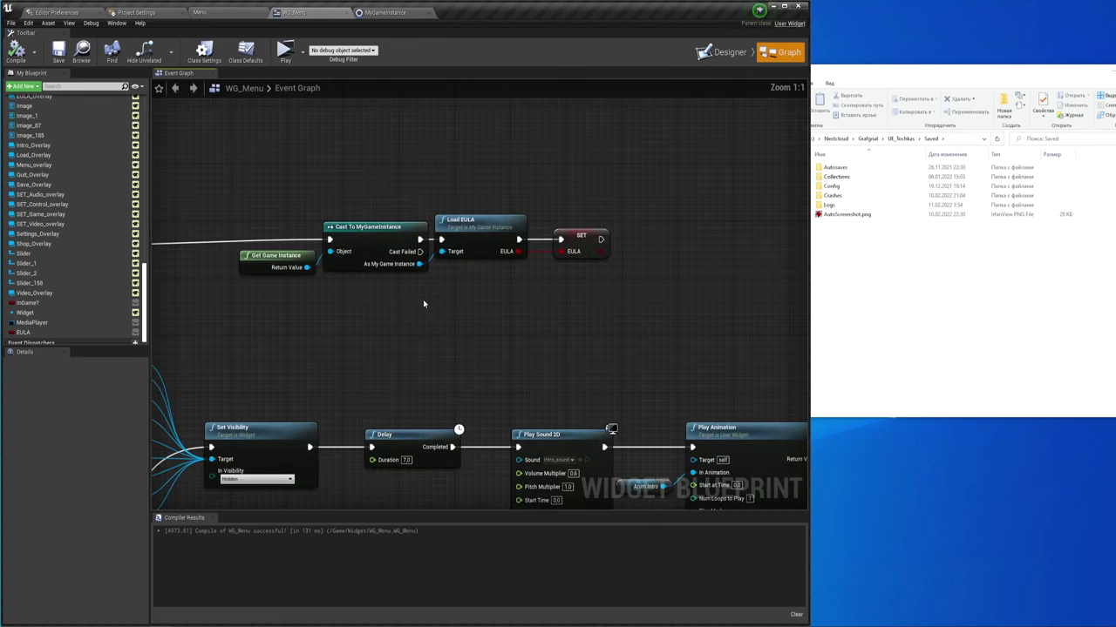
{"action": "scroll", "coordinate": [443, 329], "scroll_direction": "up", "scroll_amount": 1}
{"action": "left_click_drag", "start_coordinate": [318, 334], "coordinate": [612, 279]}
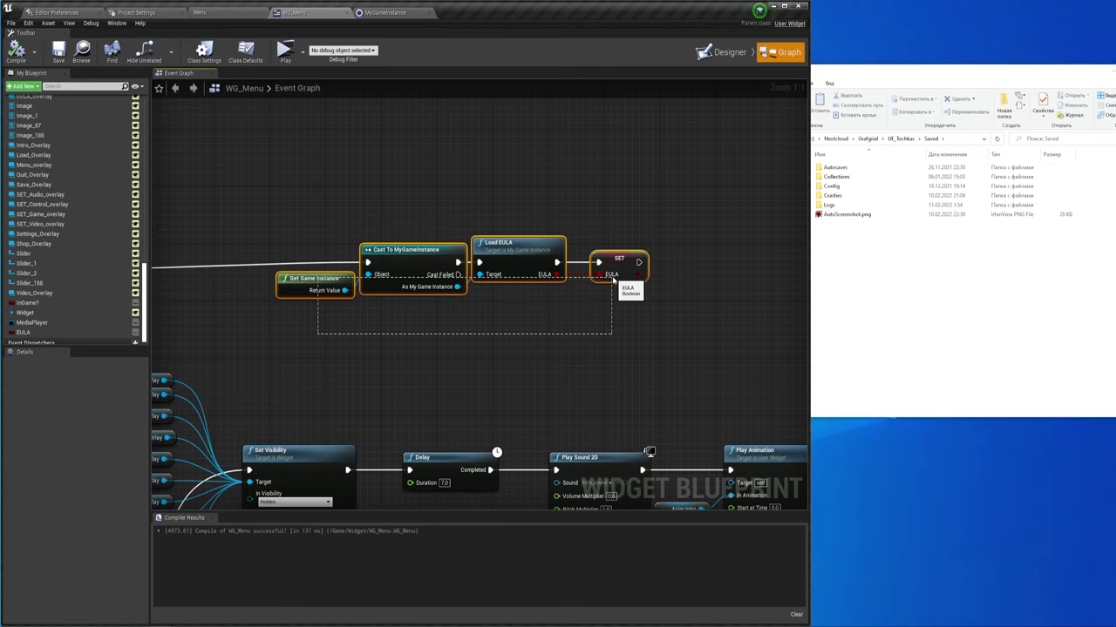
{"action": "left_click_drag", "start_coordinate": [612, 279], "coordinate": [614, 277]}
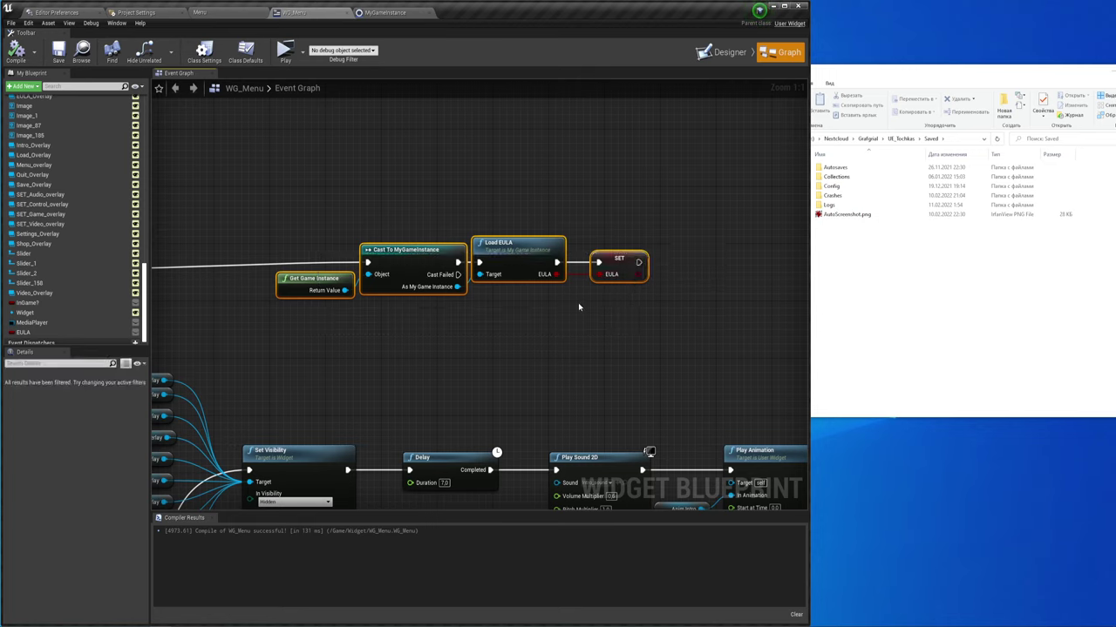
{"action": "left_click", "coordinate": [578, 307]}
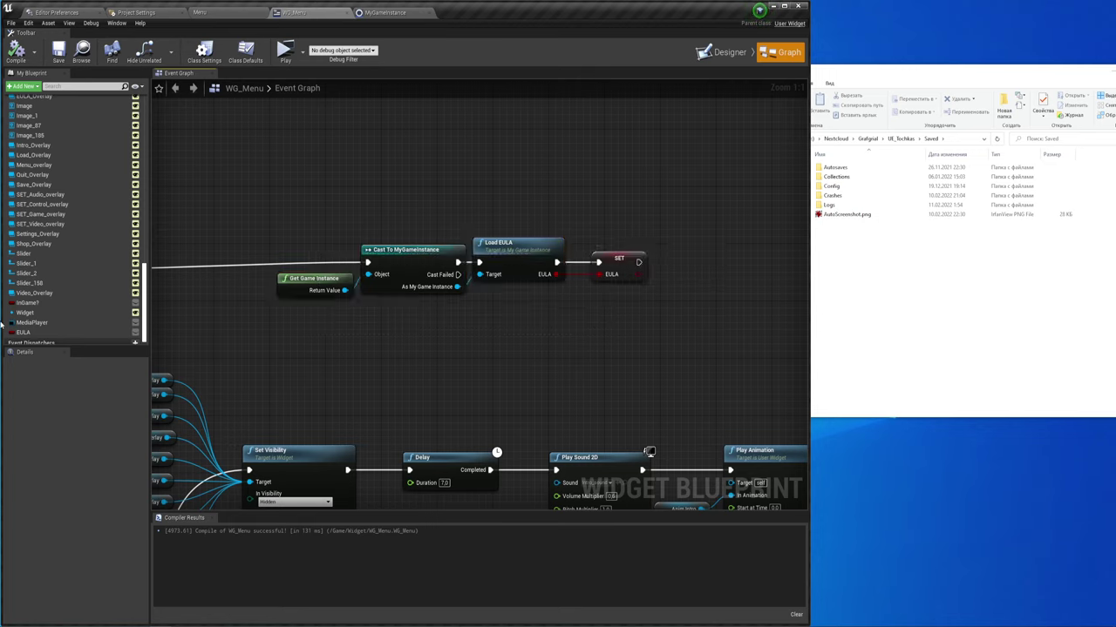
Move the EULA getter beside the Branch, shift Load EULA and SET, then return to MyGameInstance's Load EULA
{"action": "scroll", "coordinate": [600, 331], "scroll_direction": "down", "scroll_amount": 3}
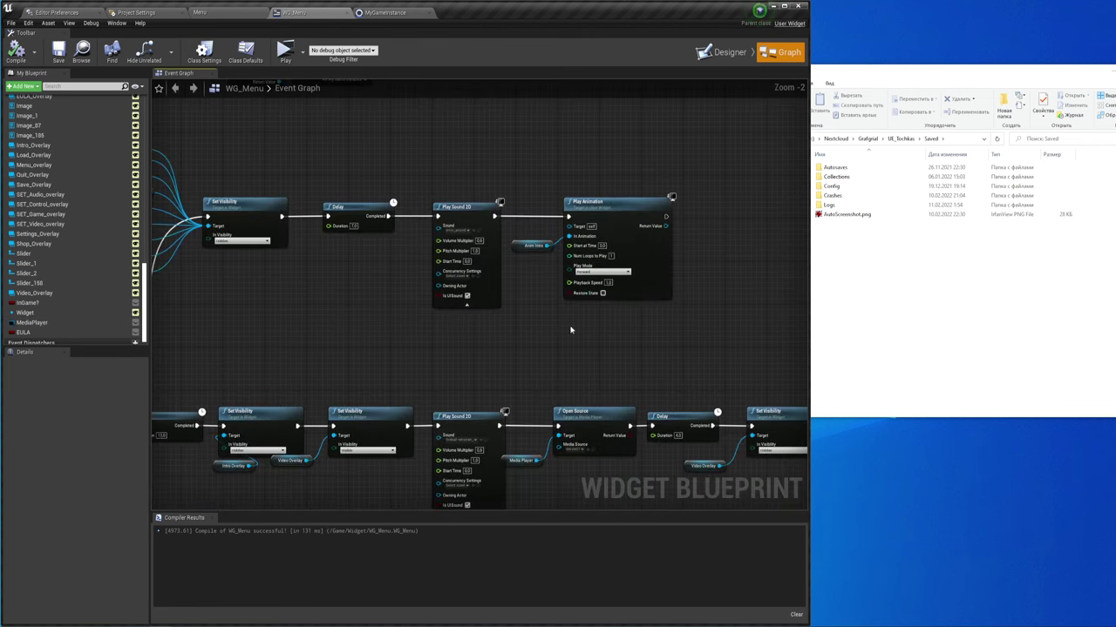
{"action": "mouse_move", "coordinate": [602, 363]}
{"action": "right_mouse_down"}
{"action": "mouse_move", "coordinate": [514, 283]}
{"action": "mouse_move", "coordinate": [401, 288]}
{"action": "right_mouse_up"}
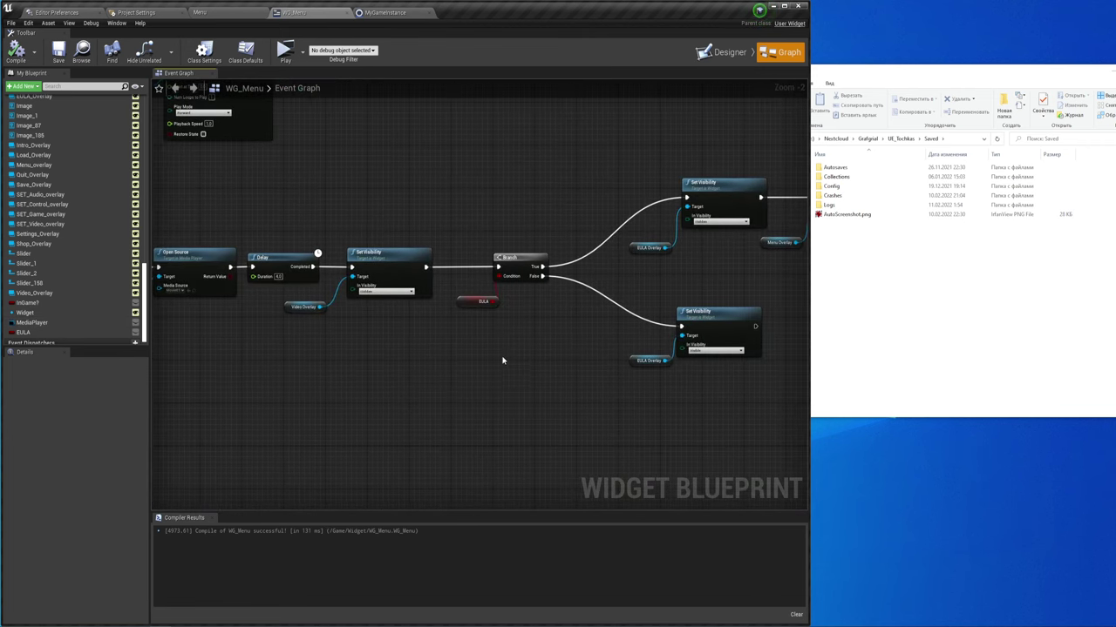
{"action": "scroll", "coordinate": [509, 314], "scroll_direction": "up", "scroll_amount": 2}
{"action": "left_click_drag", "start_coordinate": [457, 301], "coordinate": [449, 290]}
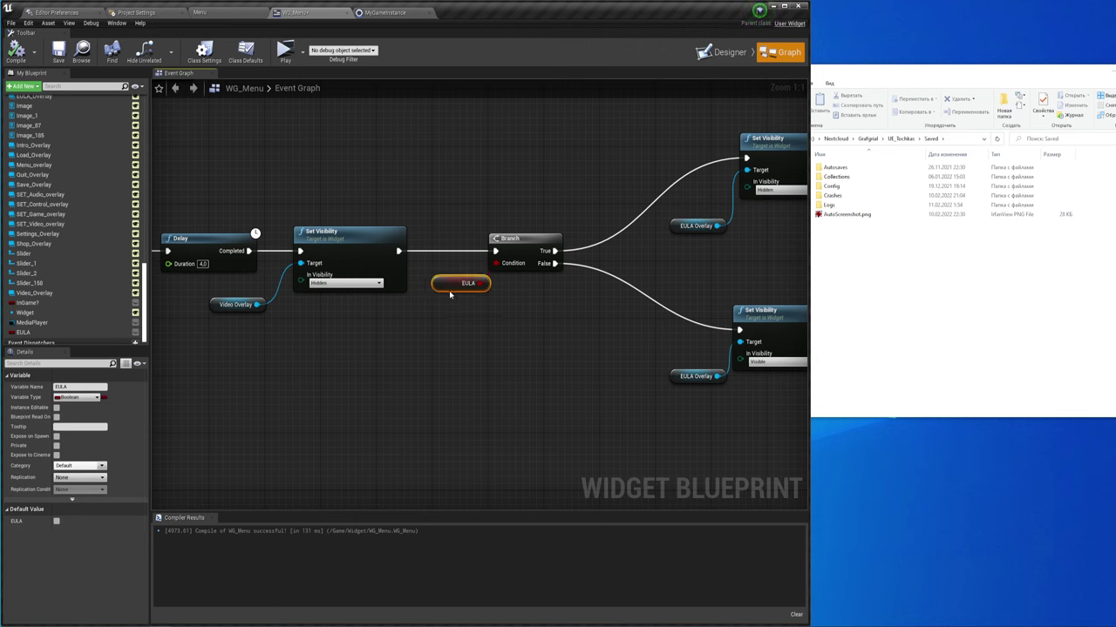
{"action": "mouse_move", "coordinate": [602, 323]}
{"action": "right_mouse_down"}
{"action": "mouse_move", "coordinate": [433, 332]}
{"action": "mouse_move", "coordinate": [511, 270]}
{"action": "mouse_move", "coordinate": [662, 475]}
{"action": "right_mouse_up"}
{"action": "scroll", "coordinate": [438, 351], "scroll_direction": "down", "scroll_amount": 1}
{"action": "scroll", "coordinate": [511, 269], "scroll_direction": "down", "scroll_amount": 3}
{"action": "scroll", "coordinate": [491, 252], "scroll_direction": "up", "scroll_amount": 4}
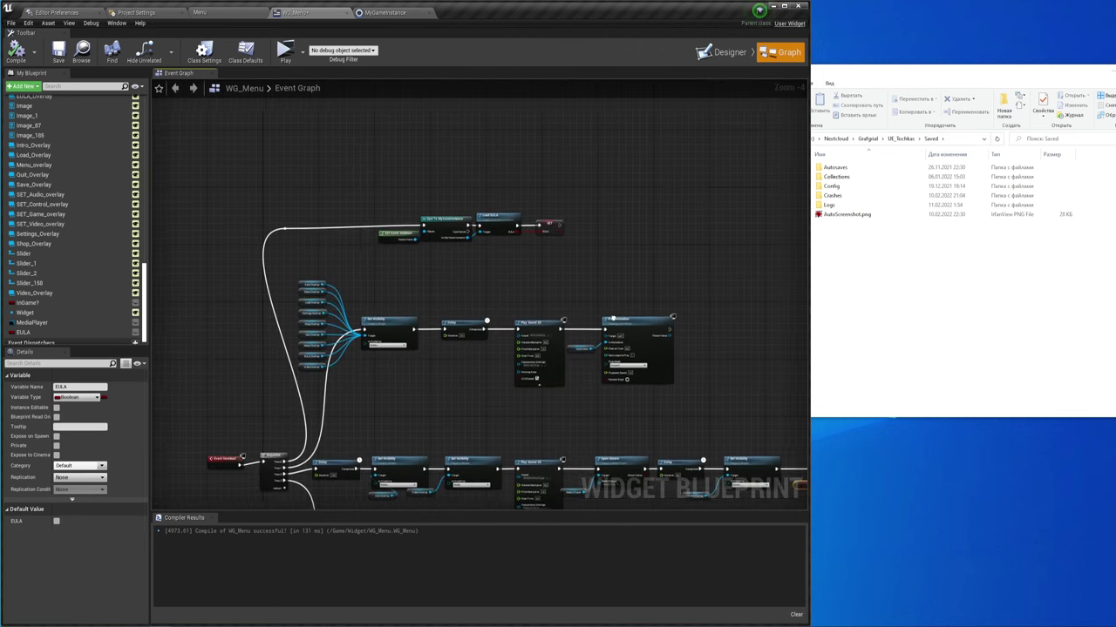
{"action": "mouse_move", "coordinate": [489, 243]}
{"action": "left_mouse_down"}
{"action": "mouse_move", "coordinate": [527, 174]}
{"action": "mouse_move", "coordinate": [594, 230]}
{"action": "mouse_move", "coordinate": [610, 204]}
{"action": "left_mouse_up"}
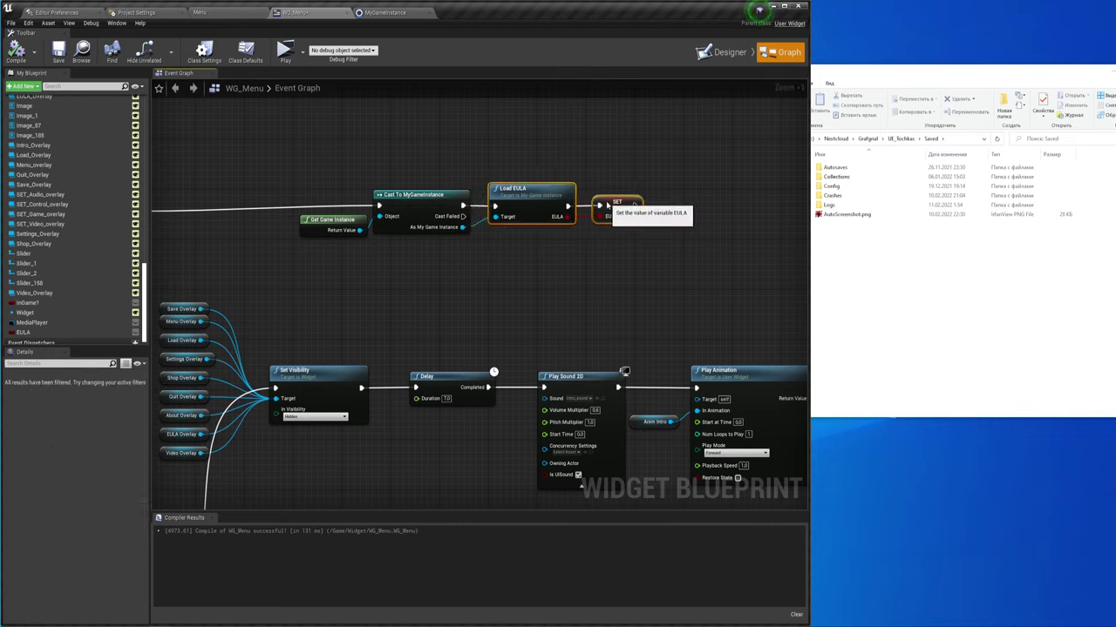
{"action": "left_click", "coordinate": [583, 265]}
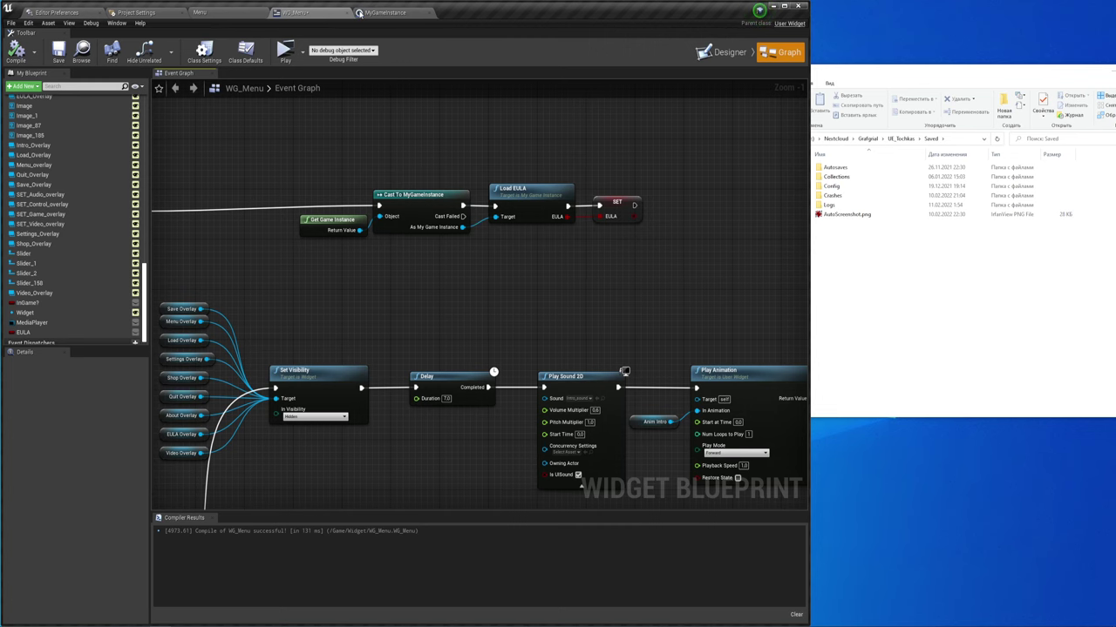
{"action": "left_click", "coordinate": [384, 12]}
{"action": "mouse_move", "coordinate": [293, 252]}
{"action": "right_mouse_down"}
{"action": "mouse_move", "coordinate": [477, 241]}
{"action": "mouse_move", "coordinate": [368, 187]}
{"action": "mouse_move", "coordinate": [345, 198]}
{"action": "right_mouse_up"}
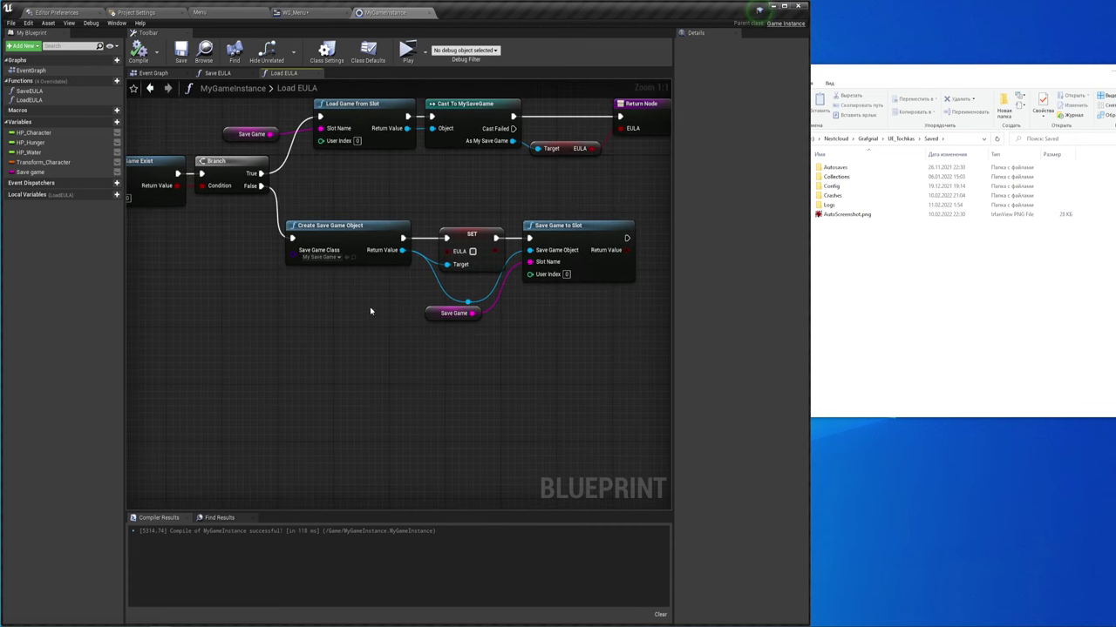
In MyGameInstance's Load EULA graph, shift the SET and save nodes right to make room after Create Save Game Object
{"action": "mouse_move", "coordinate": [347, 305]}
{"action": "right_mouse_down"}
{"action": "mouse_move", "coordinate": [386, 286]}
{"action": "mouse_move", "coordinate": [353, 306]}
{"action": "mouse_move", "coordinate": [368, 290]}
{"action": "right_mouse_up"}
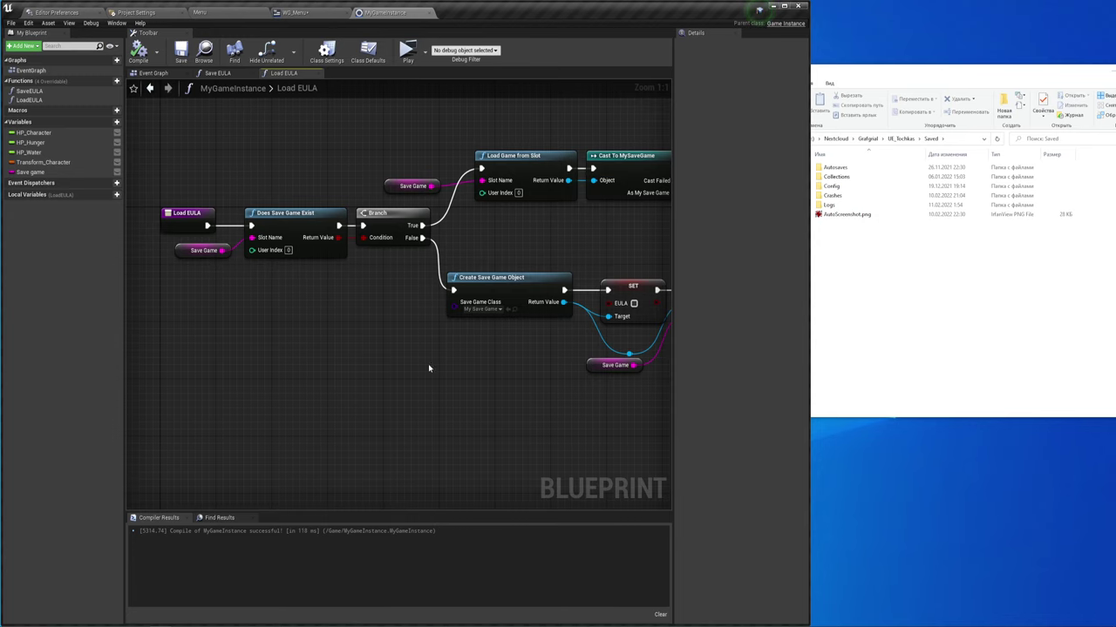
{"action": "right_click_drag", "start_coordinate": [428, 367], "coordinate": [346, 312]}
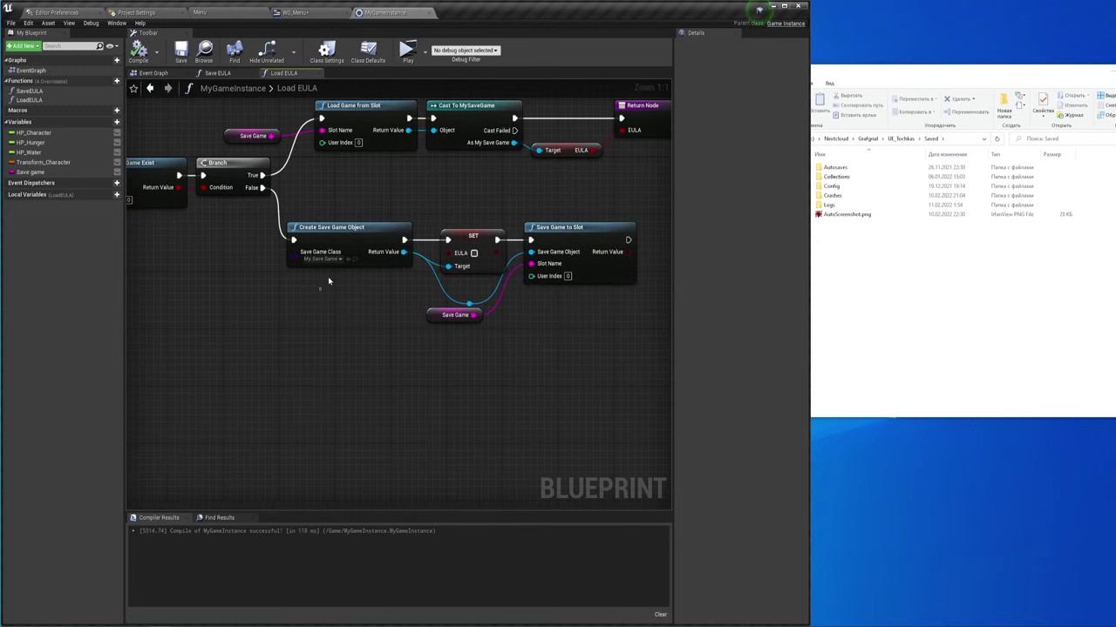
{"action": "left_click_drag", "start_coordinate": [329, 280], "coordinate": [366, 199]}
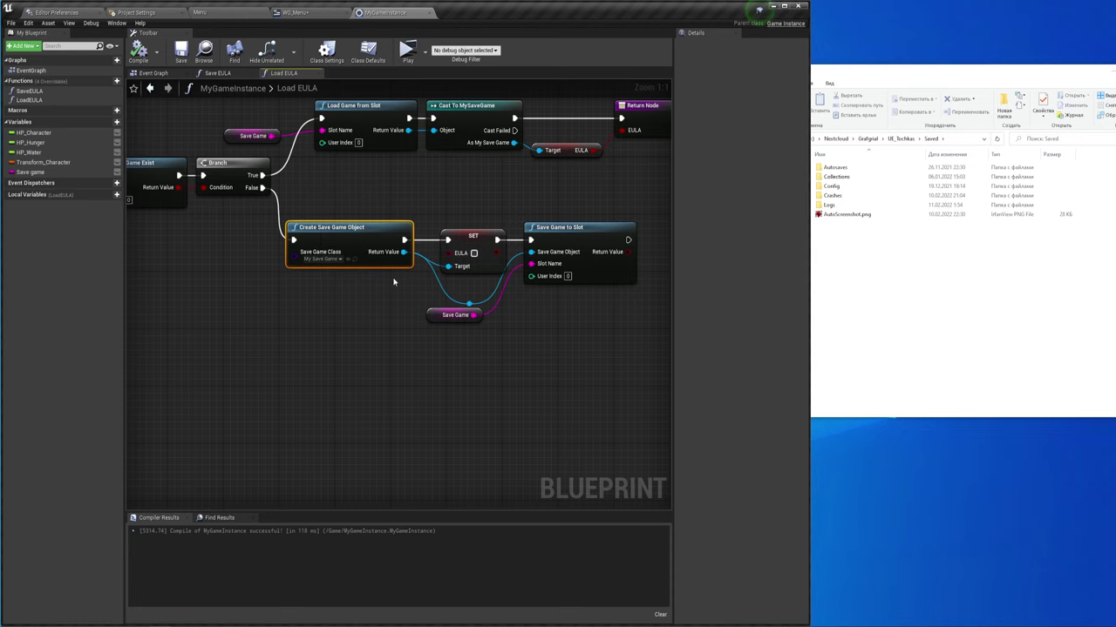
{"action": "right_click_drag", "start_coordinate": [498, 348], "coordinate": [424, 375]}
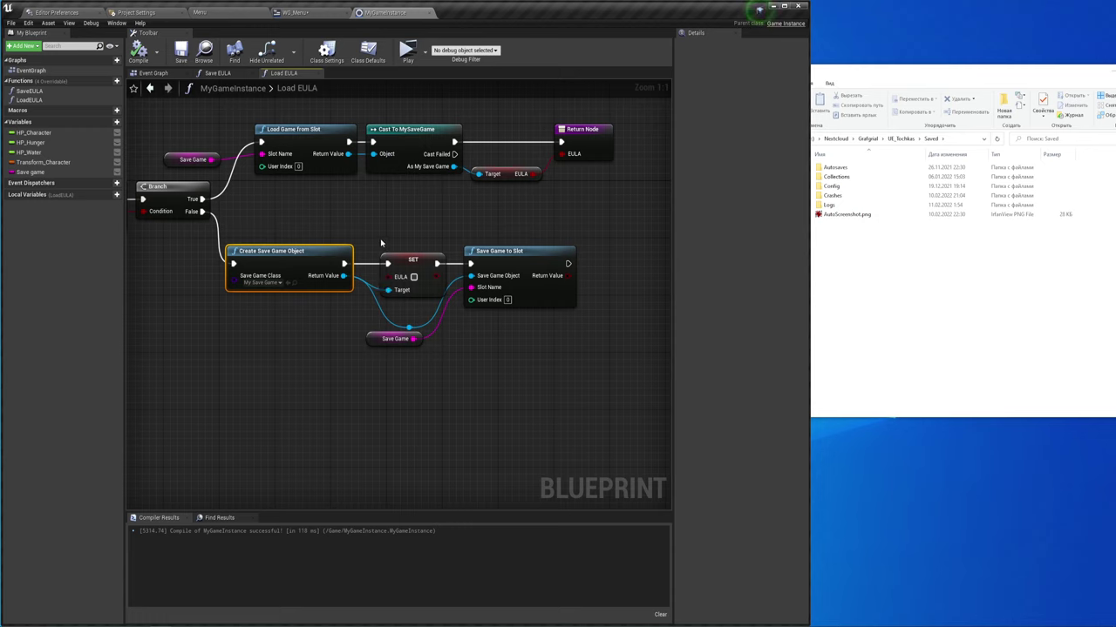
{"action": "left_click_drag", "start_coordinate": [387, 245], "coordinate": [504, 371]}
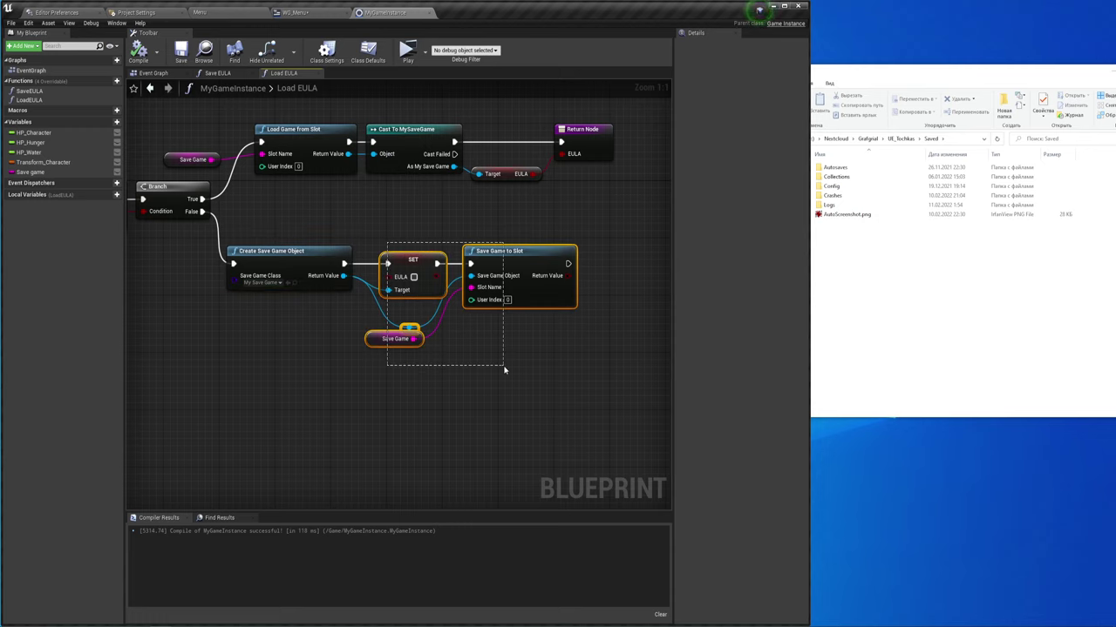
{"action": "left_click_drag", "start_coordinate": [479, 255], "coordinate": [577, 254]}
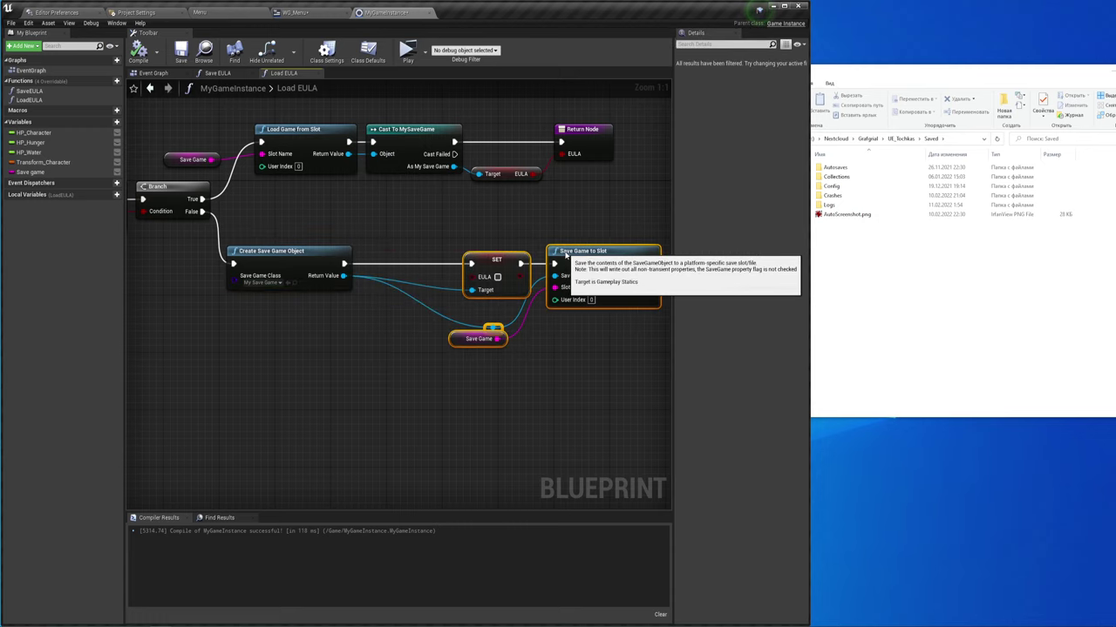
Insert a Cast To MySaveGame on the new save object and wire it to the SET node
{"action": "left_click_drag", "start_coordinate": [343, 276], "coordinate": [373, 249]}
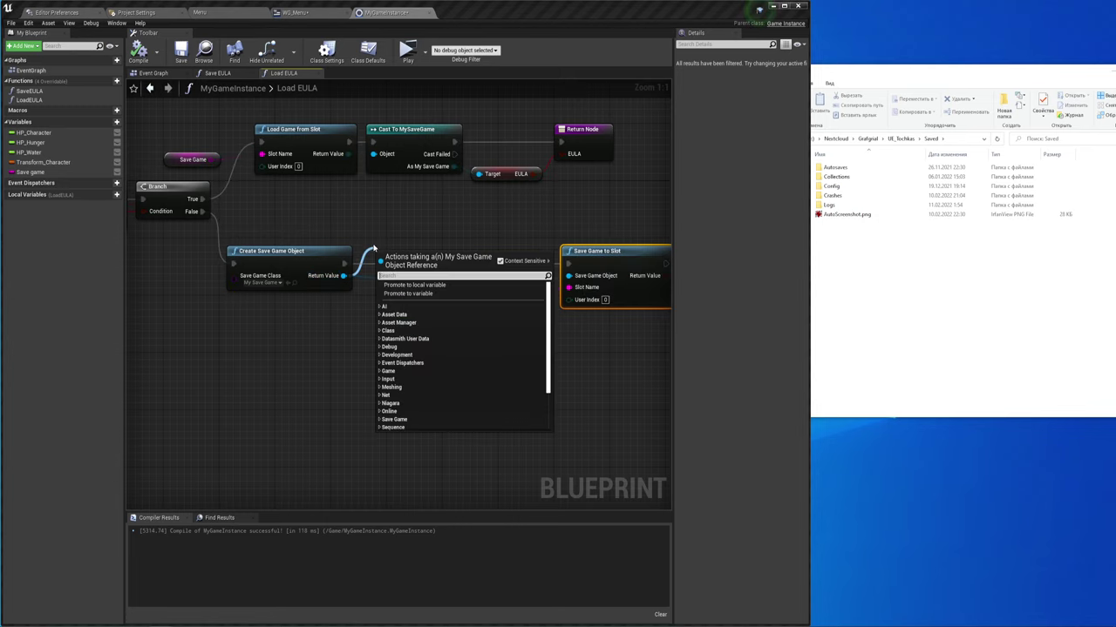
{"action": "type", "text": "cast"}
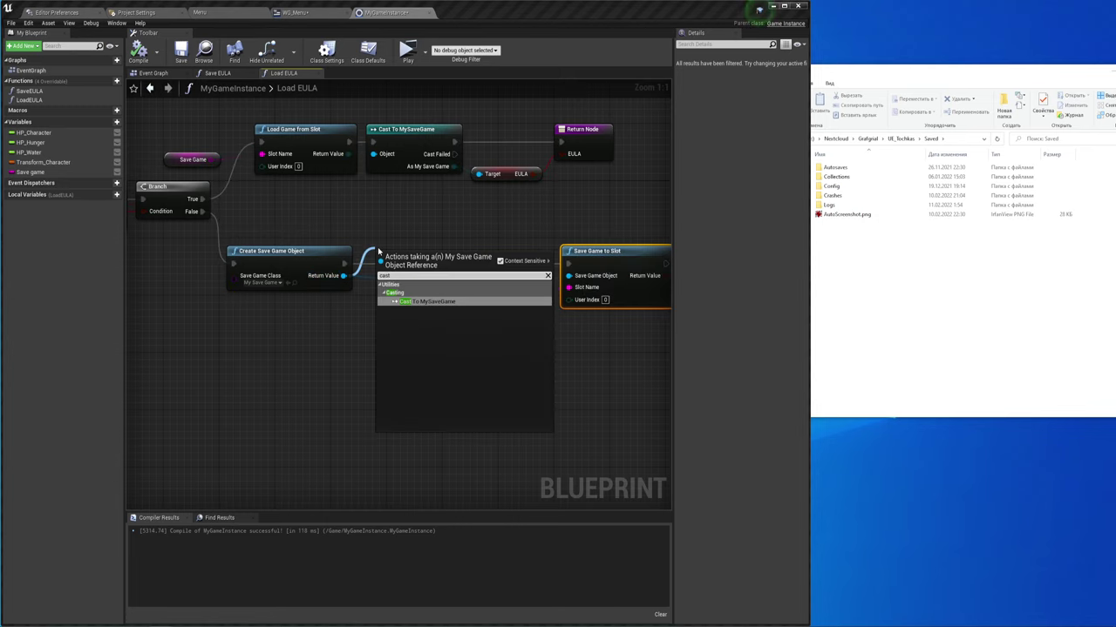
{"action": "left_click", "coordinate": [430, 302]}
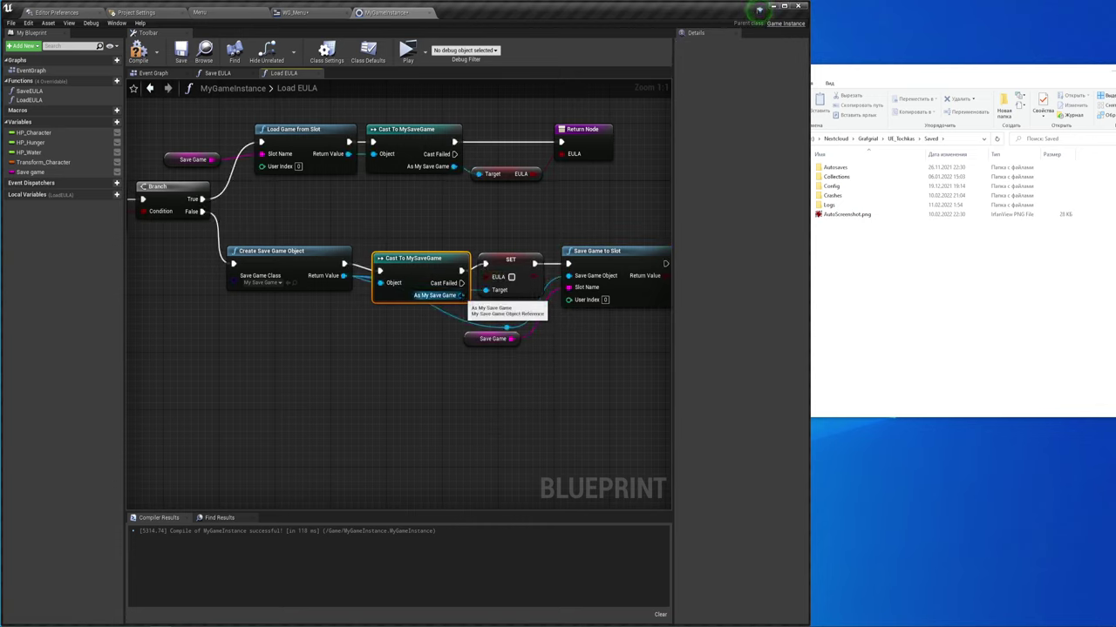
{"action": "left_click_drag", "start_coordinate": [461, 296], "coordinate": [511, 338]}
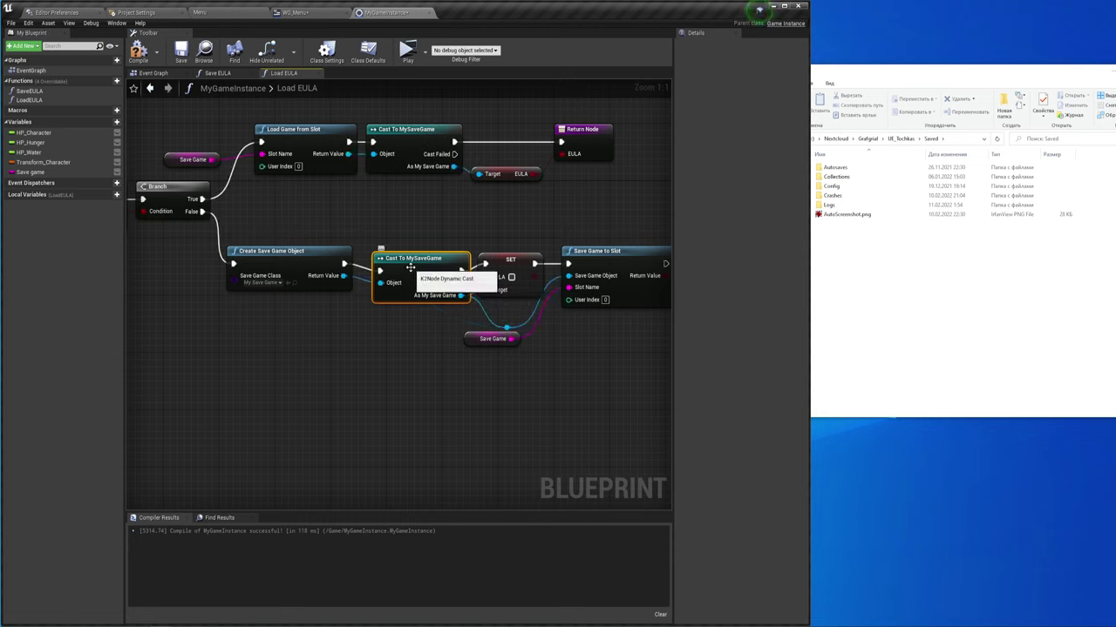
{"action": "left_click_drag", "start_coordinate": [410, 267], "coordinate": [395, 260]}
Compile and save MyGameInstance, then return to WG_Menu's event graph
{"action": "left_click", "coordinate": [139, 52]}
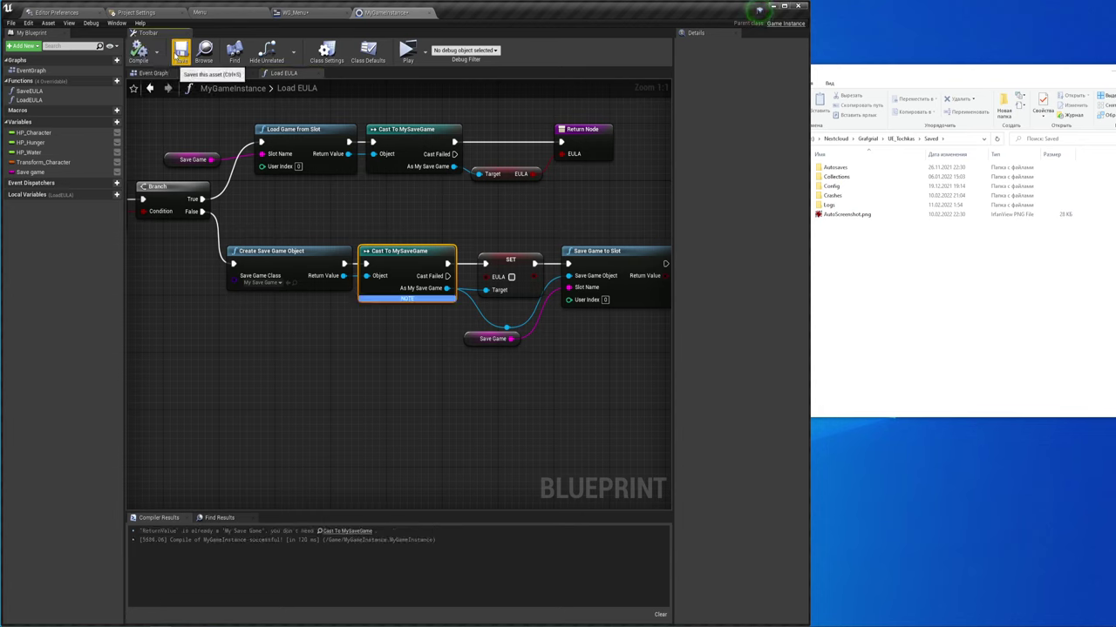
{"action": "left_click", "coordinate": [180, 52]}
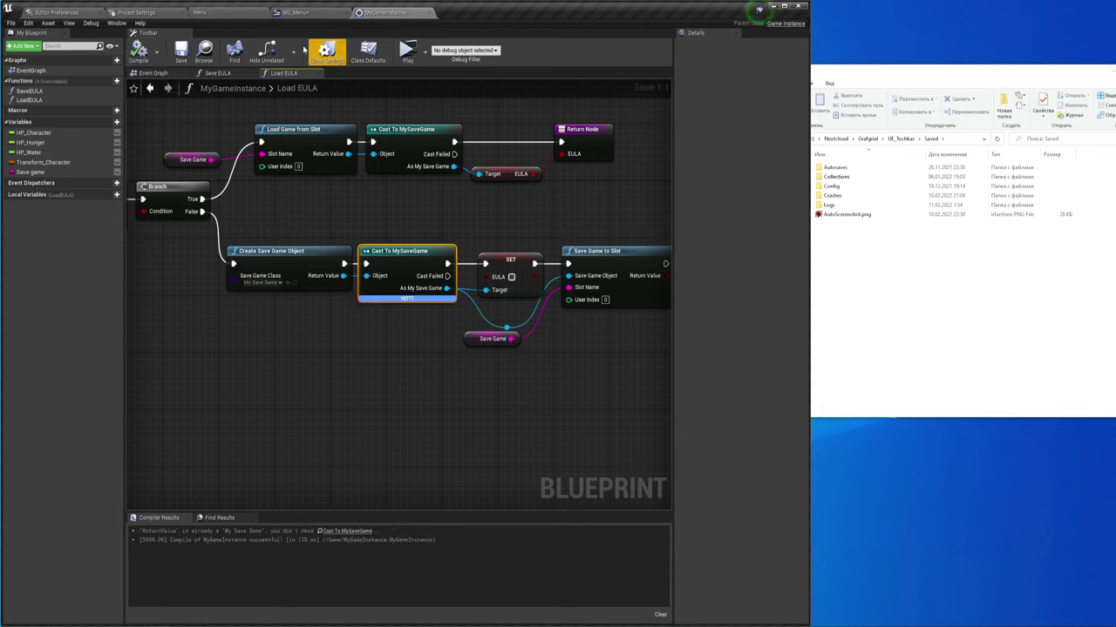
{"action": "left_click", "coordinate": [296, 12]}
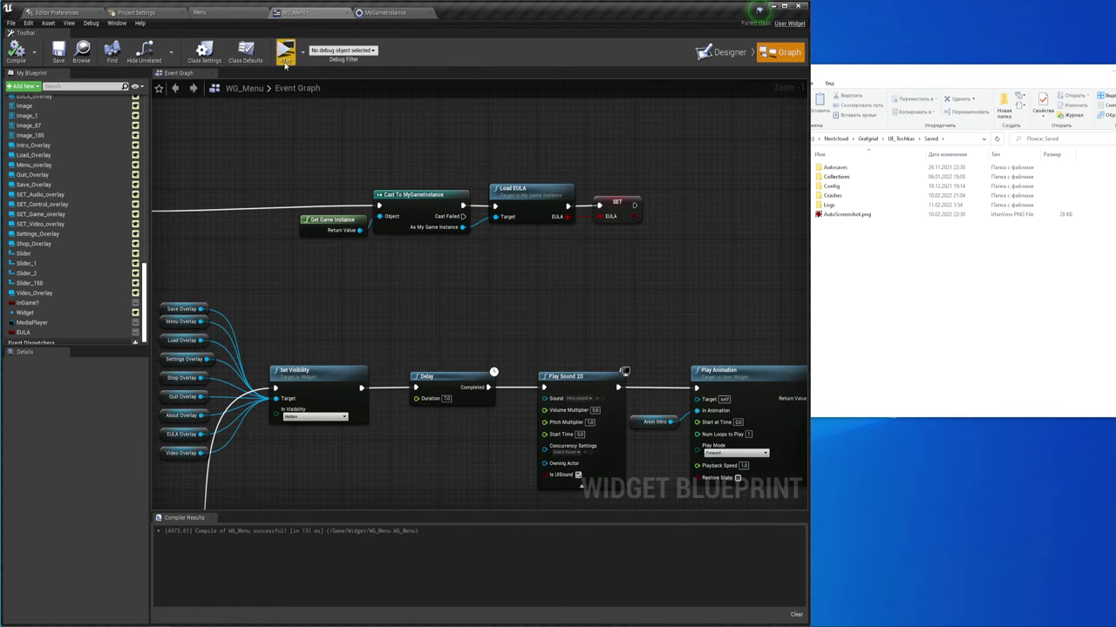
Save WG_Menu and review its lower node groups, including the Branch and Print String nodes
{"action": "left_click", "coordinate": [58, 63]}
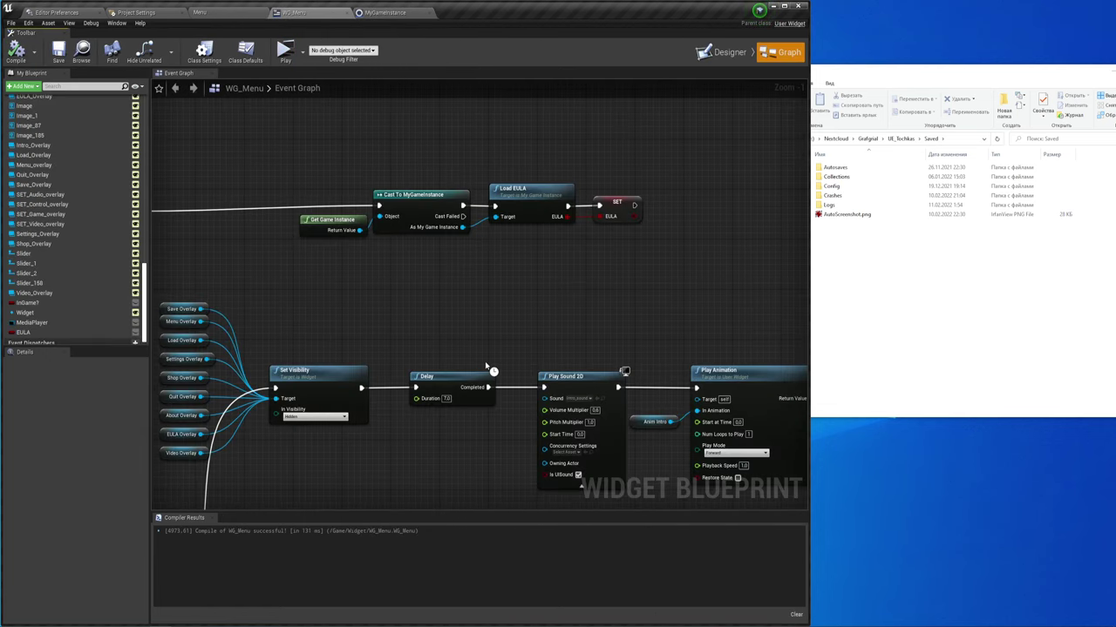
{"action": "scroll", "coordinate": [473, 258], "scroll_direction": "down", "scroll_amount": 3}
{"action": "scroll", "coordinate": [462, 305], "scroll_direction": "down", "scroll_amount": 2}
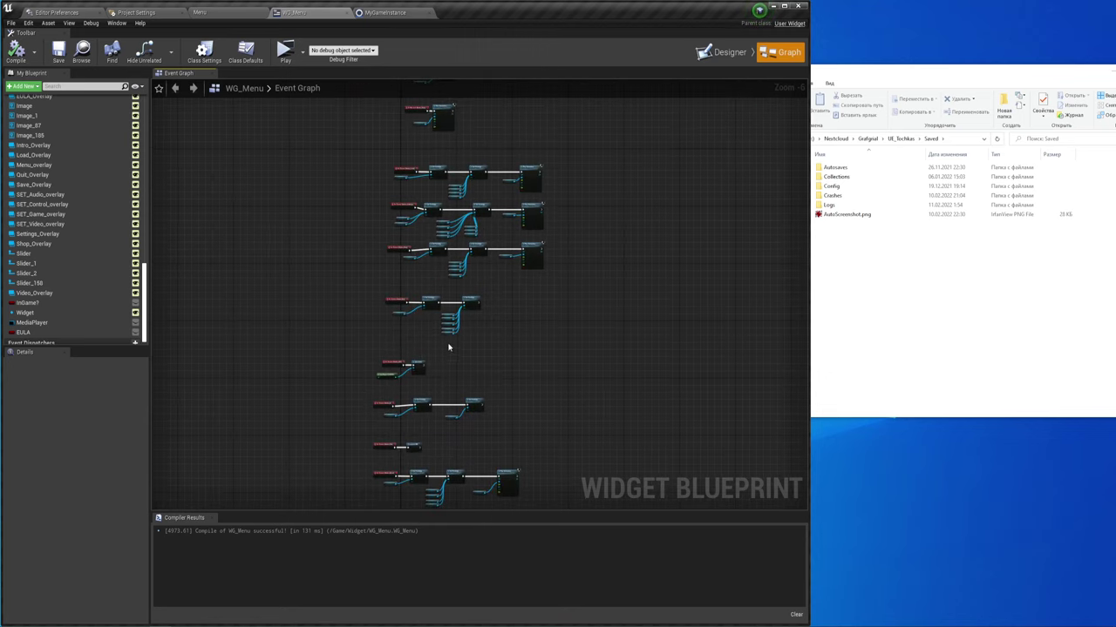
{"action": "mouse_move", "coordinate": [449, 347]}
{"action": "right_mouse_down"}
{"action": "mouse_move", "coordinate": [494, 303]}
{"action": "mouse_move", "coordinate": [447, 267]}
{"action": "mouse_move", "coordinate": [479, 225]}
{"action": "right_mouse_up"}
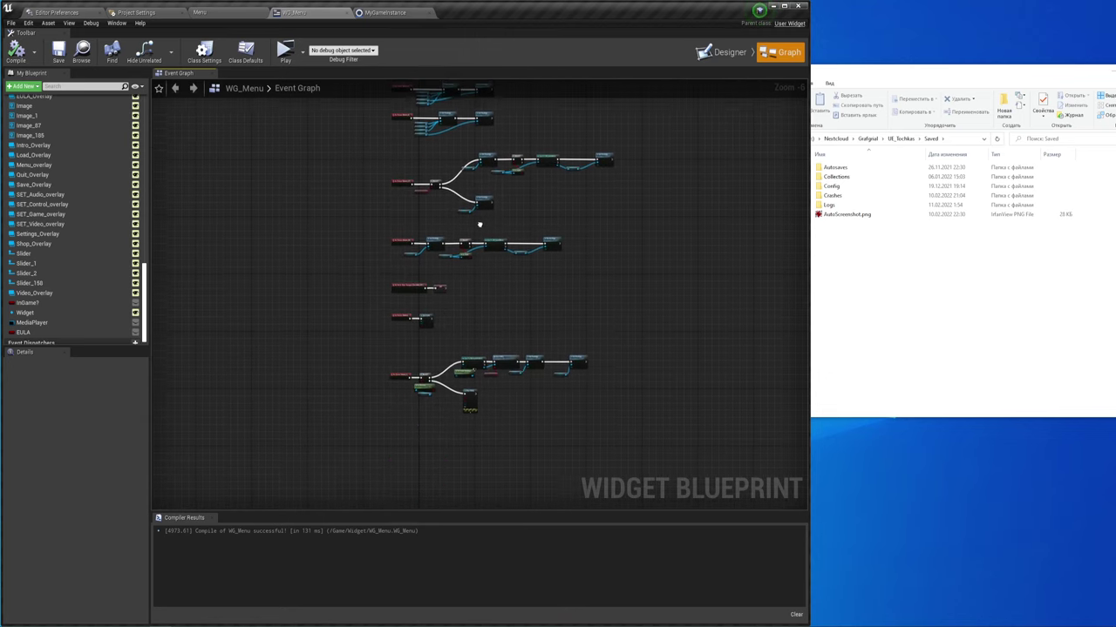
{"action": "scroll", "coordinate": [462, 393], "scroll_direction": "up", "scroll_amount": 6}
{"action": "mouse_move", "coordinate": [488, 393]}
{"action": "right_mouse_down"}
{"action": "mouse_move", "coordinate": [562, 312]}
{"action": "mouse_move", "coordinate": [525, 322]}
{"action": "right_mouse_up"}
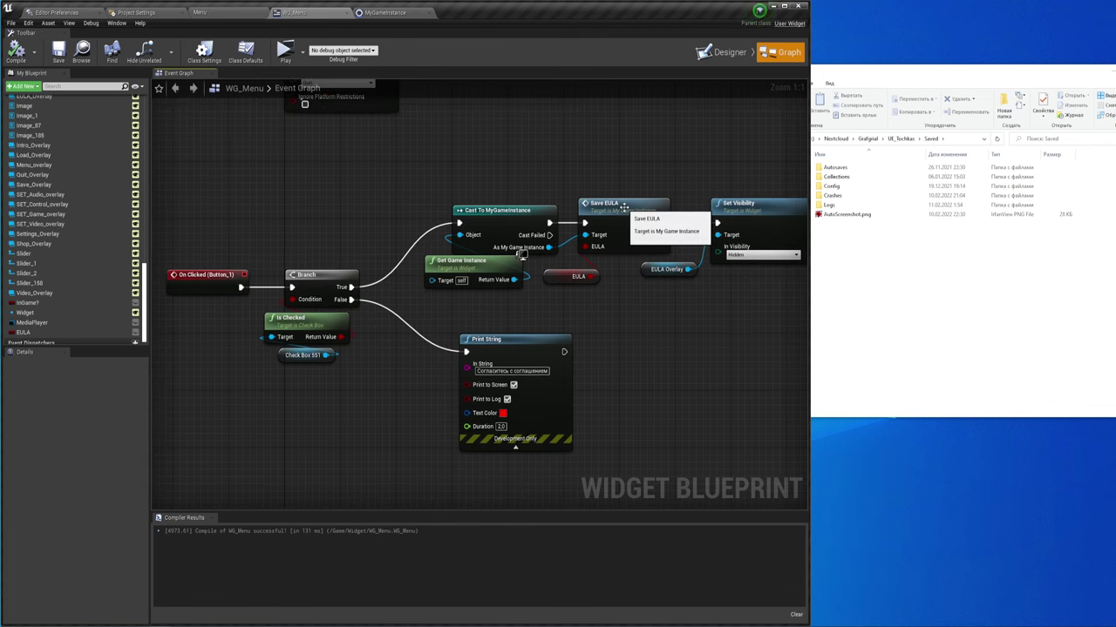
Test-play the Menu level, scroll the EULA text, stop, and return to MyGameInstance
{"action": "left_click", "coordinate": [200, 12]}
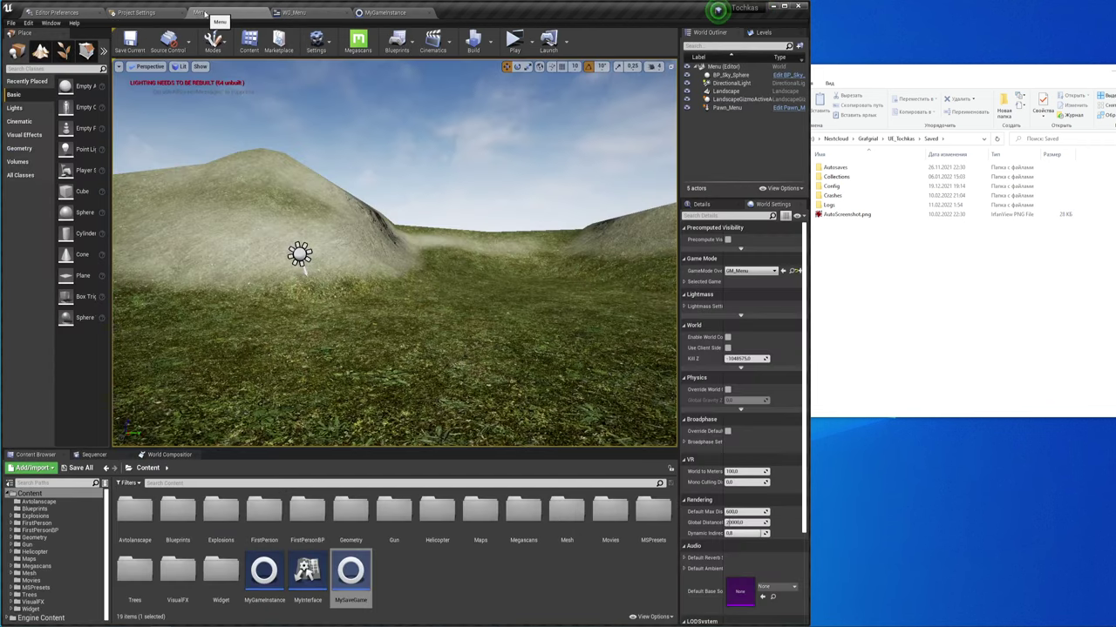
{"action": "left_click", "coordinate": [513, 39]}
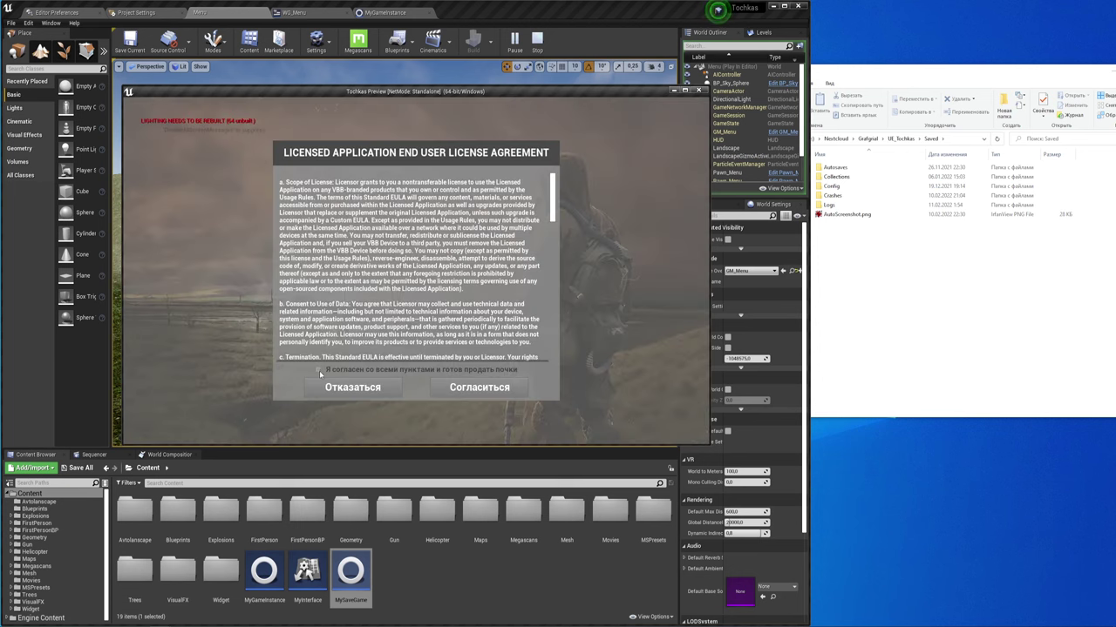
{"action": "left_click_drag", "start_coordinate": [552, 190], "coordinate": [546, 356]}
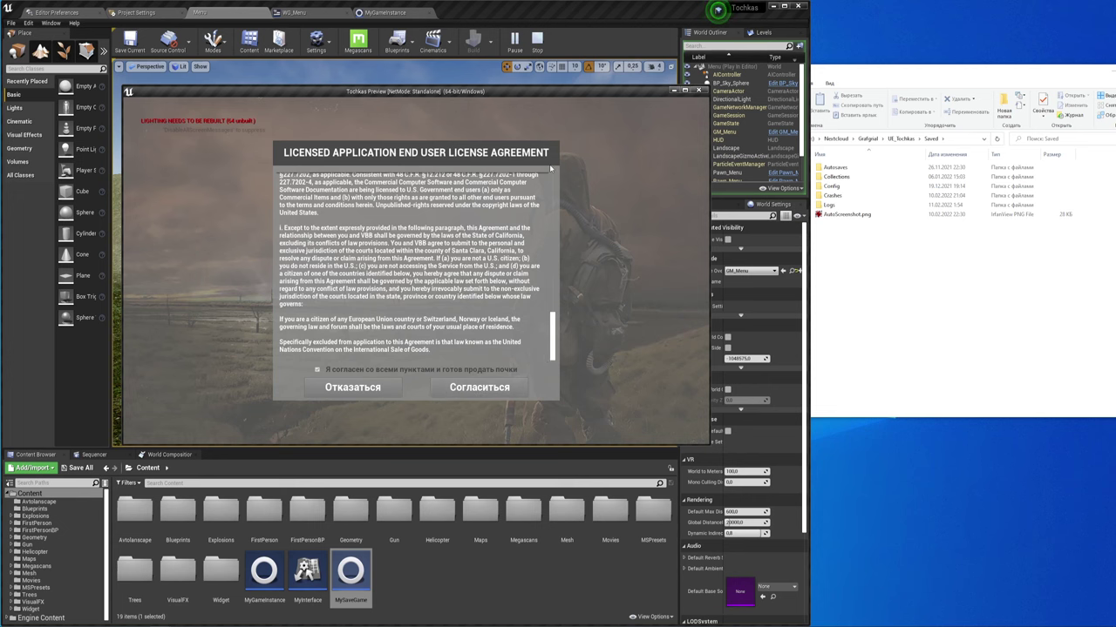
{"action": "key", "text": "Escape"}
{"action": "left_click", "coordinate": [383, 13]}
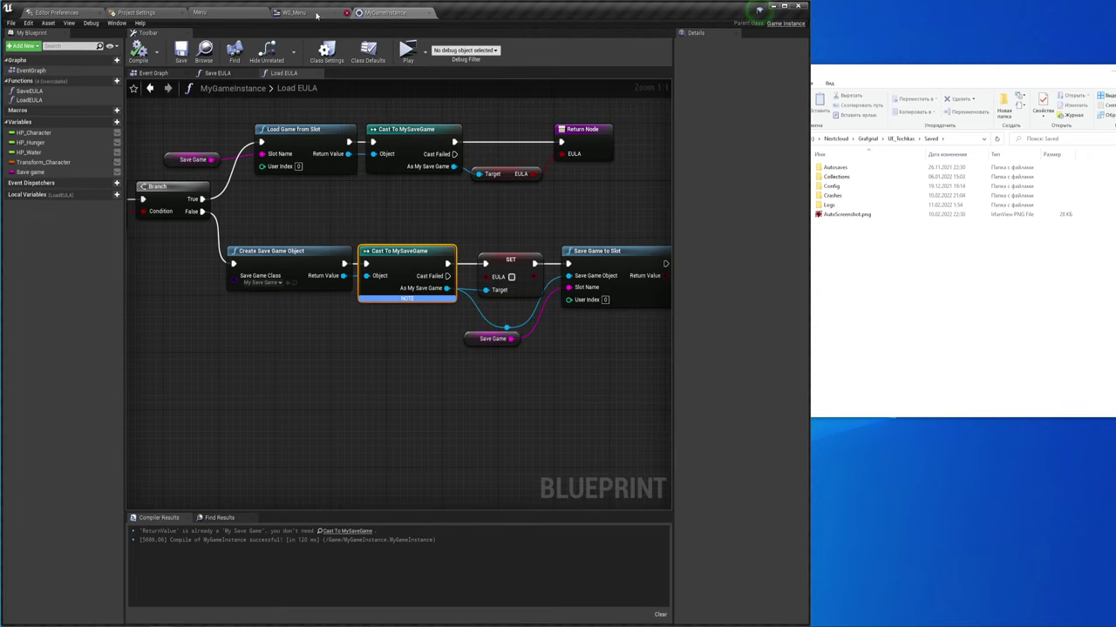
In WG_Menu's Event Graph, put an F9 breakpoint on the Save EULA node
{"action": "left_click", "coordinate": [316, 15]}
{"action": "mouse_move", "coordinate": [531, 259]}
{"action": "right_mouse_down"}
{"action": "mouse_move", "coordinate": [494, 383]}
{"action": "mouse_move", "coordinate": [594, 557]}
{"action": "right_mouse_up"}
{"action": "left_click", "coordinate": [431, 226]}
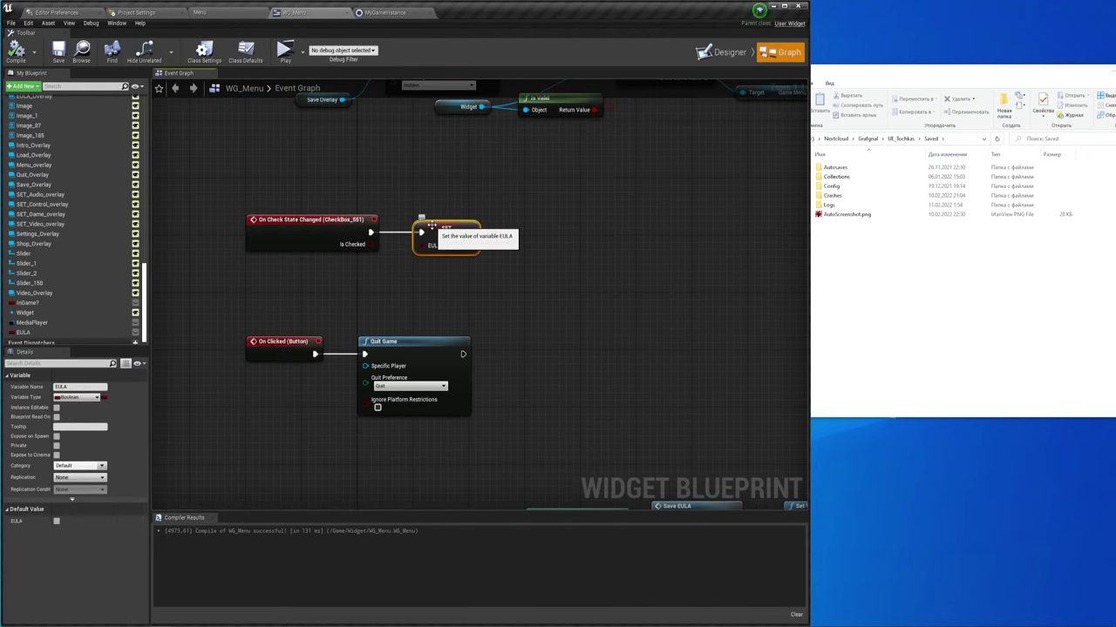
{"action": "right_click_drag", "start_coordinate": [520, 314], "coordinate": [515, 171]}
{"action": "mouse_move", "coordinate": [485, 379]}
{"action": "right_mouse_down"}
{"action": "mouse_move", "coordinate": [477, 244]}
{"action": "mouse_move", "coordinate": [423, 215]}
{"action": "right_mouse_up"}
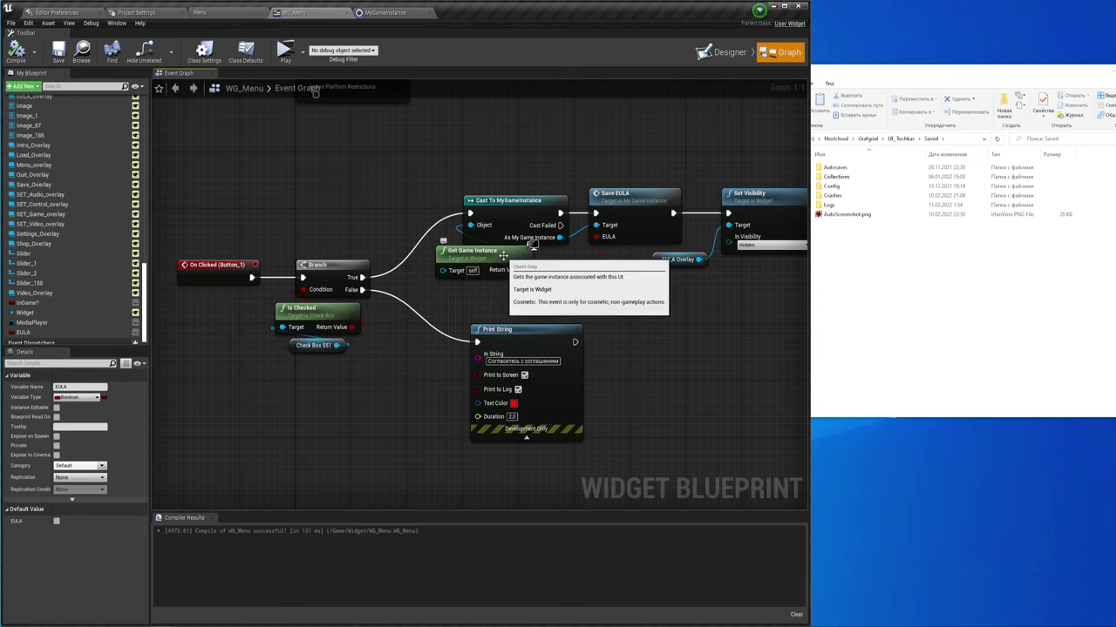
{"action": "left_click_drag", "start_coordinate": [477, 254], "coordinate": [469, 267]}
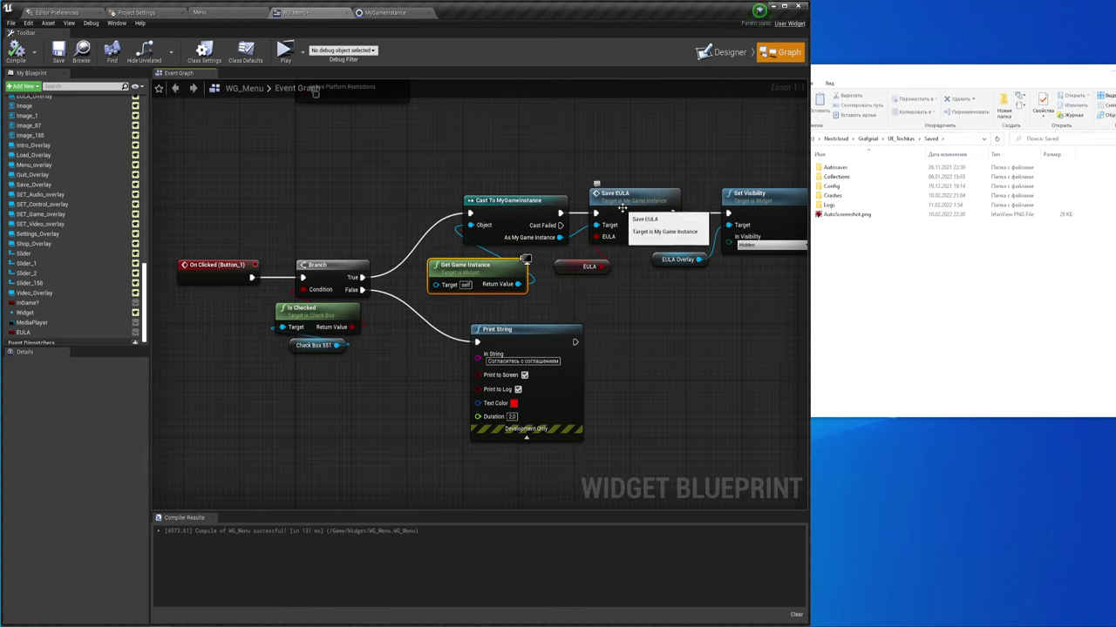
{"action": "left_click", "coordinate": [626, 203]}
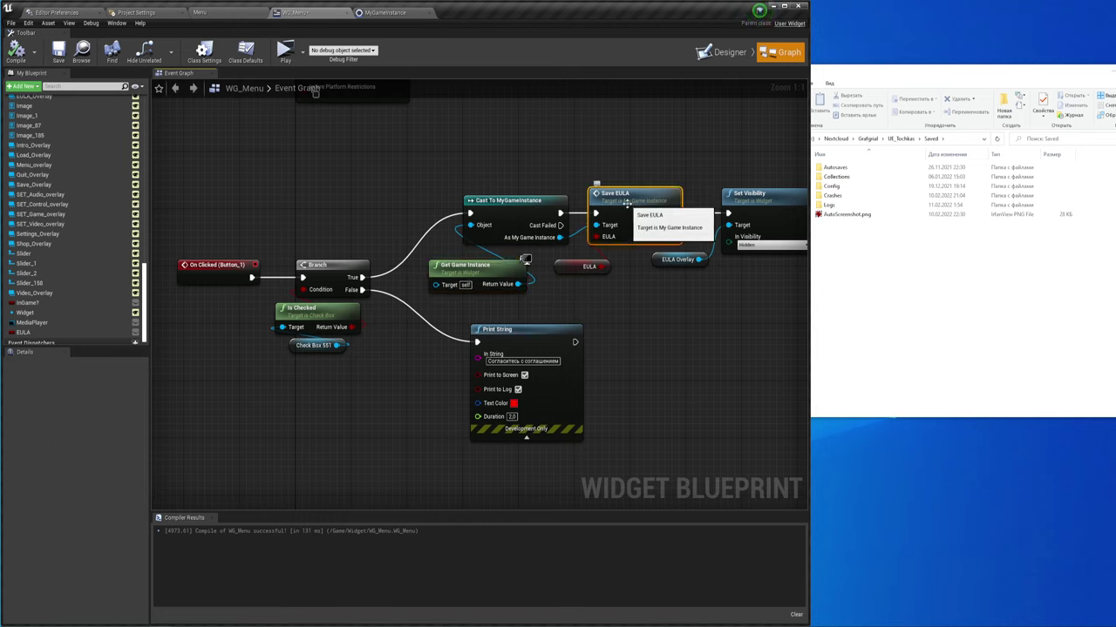
{"action": "key", "text": "F9"}
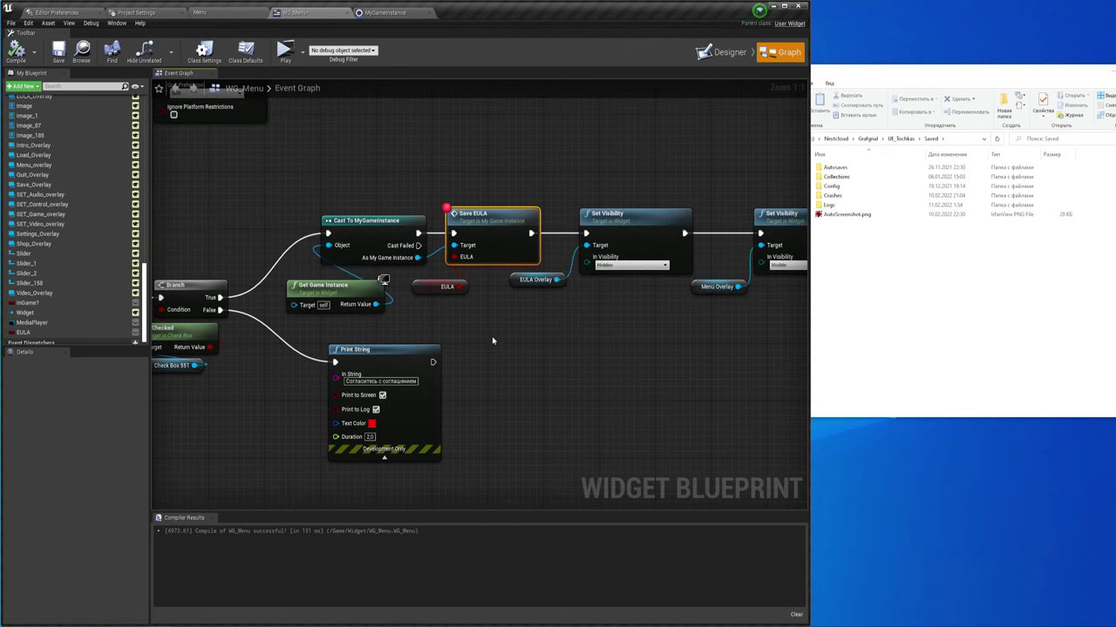
Select the SET EULA node following Load EULA and save the widget blueprint
{"action": "scroll", "coordinate": [552, 364], "scroll_direction": "down", "scroll_amount": 7}
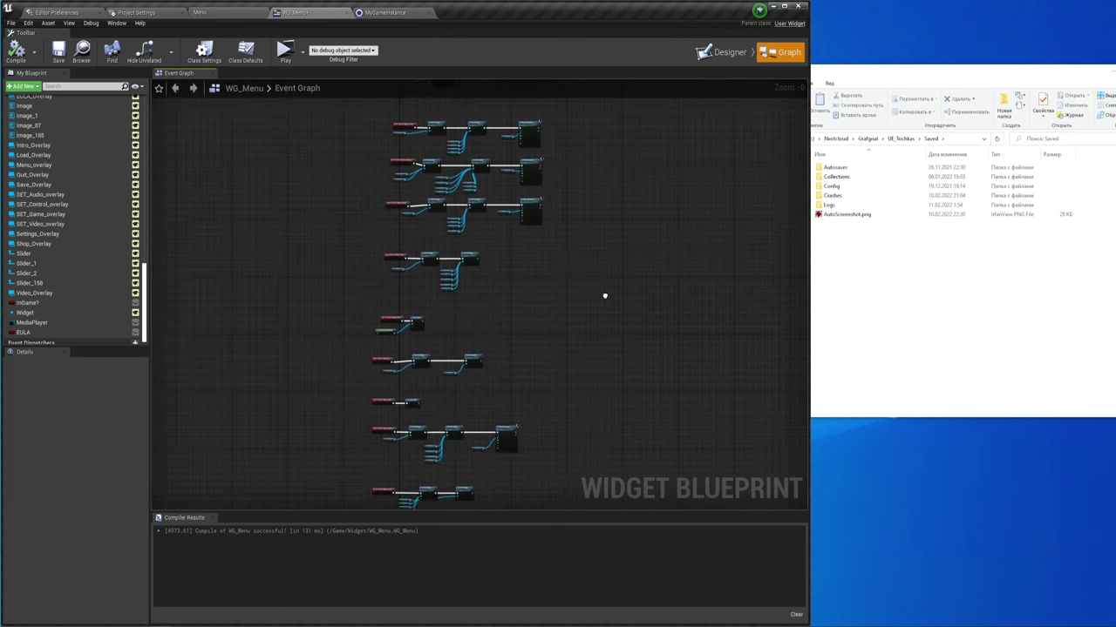
{"action": "right_click_drag", "start_coordinate": [551, 363], "coordinate": [565, 142]}
{"action": "scroll", "coordinate": [594, 270], "scroll_direction": "up", "scroll_amount": 2}
{"action": "scroll", "coordinate": [525, 164], "scroll_direction": "up", "scroll_amount": 6}
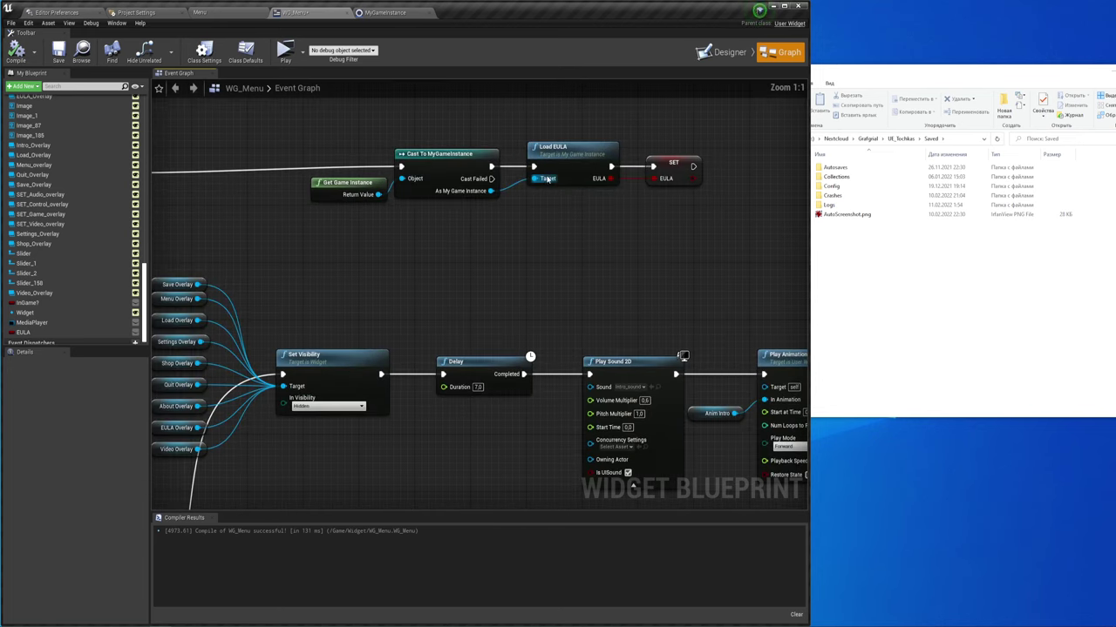
{"action": "left_click", "coordinate": [662, 162]}
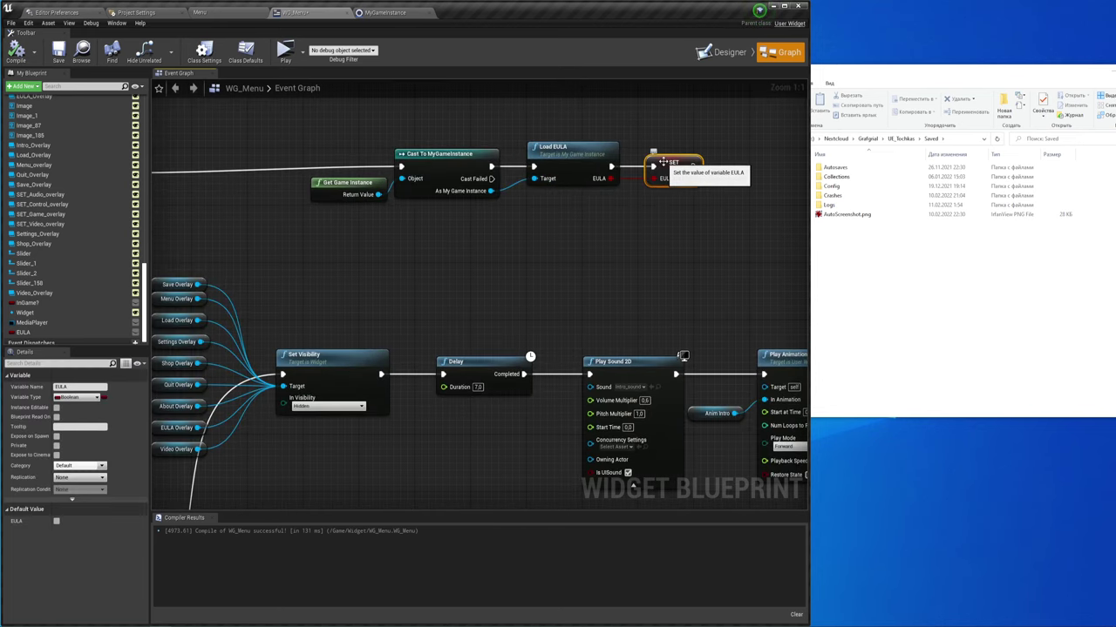
{"action": "left_click", "coordinate": [59, 50]}
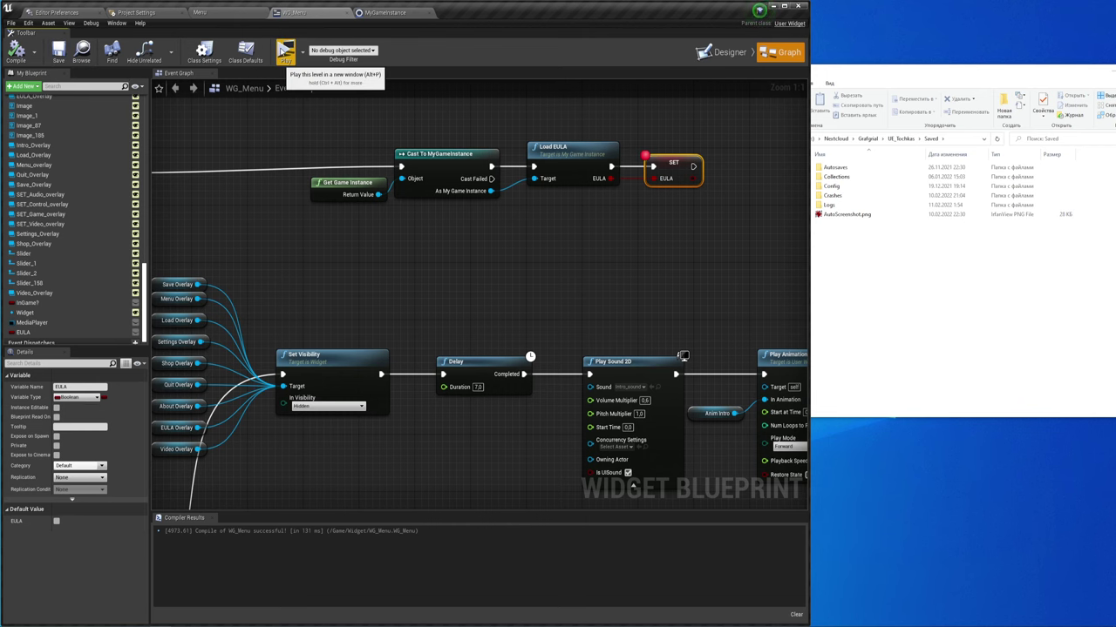
After a test play, cut the intro Delay from 7,0 to 1,0, recompile, and play again
{"action": "left_click", "coordinate": [281, 52]}
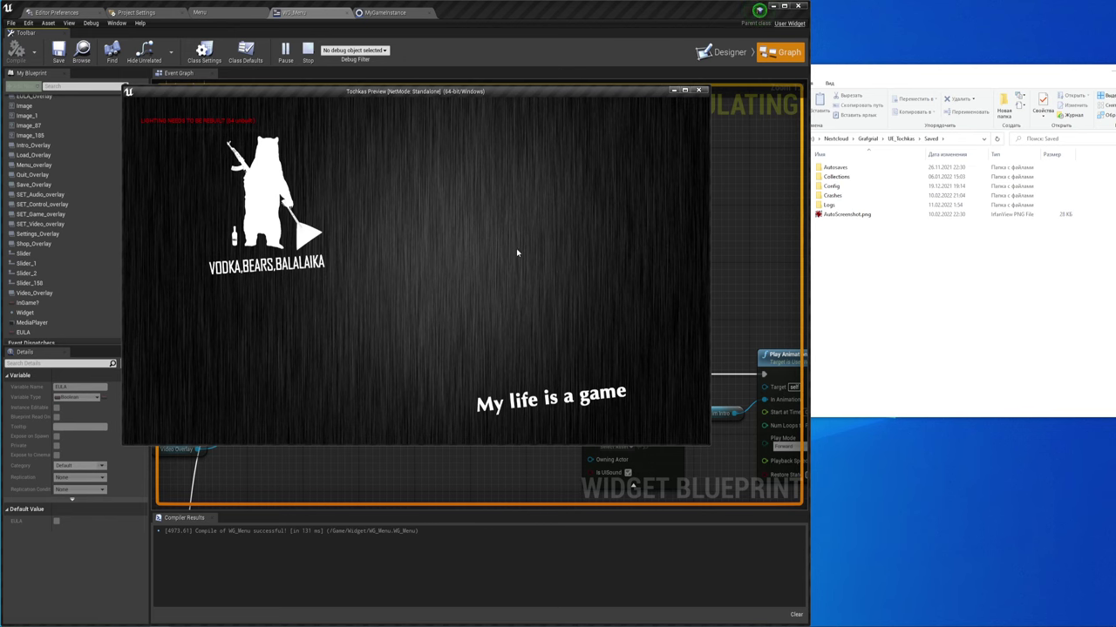
{"action": "left_click", "coordinate": [698, 90]}
{"action": "right_click_drag", "start_coordinate": [333, 298], "coordinate": [391, 195]}
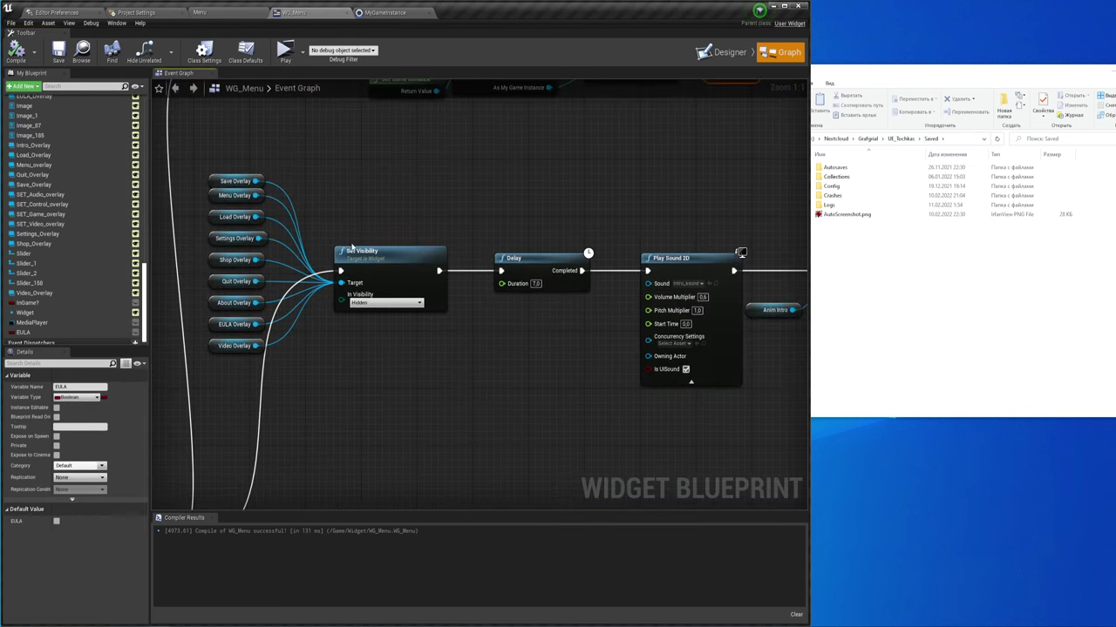
{"action": "left_click", "coordinate": [535, 283]}
{"action": "key", "text": "BackSpace"}
{"action": "left_click", "coordinate": [573, 341]}
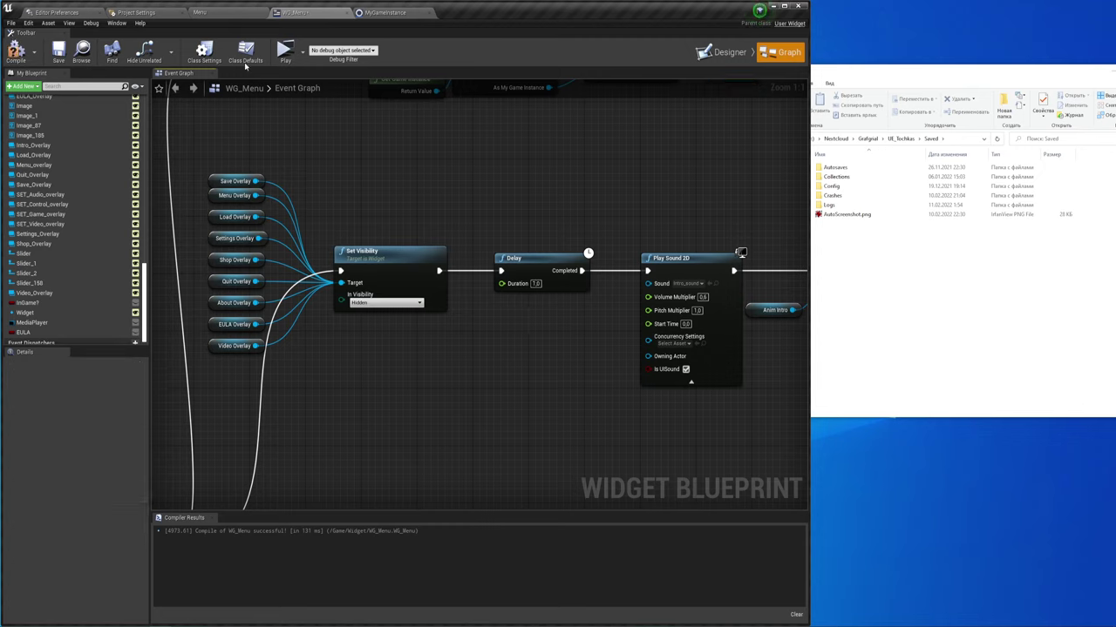
{"action": "key", "text": "F7"}
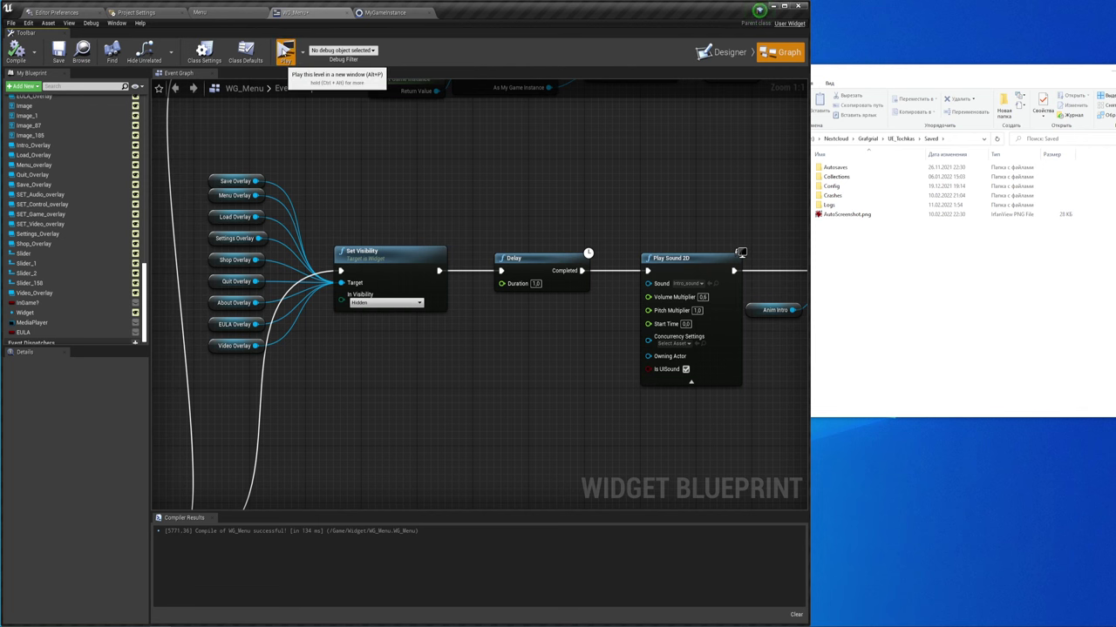
{"action": "left_click", "coordinate": [285, 52]}
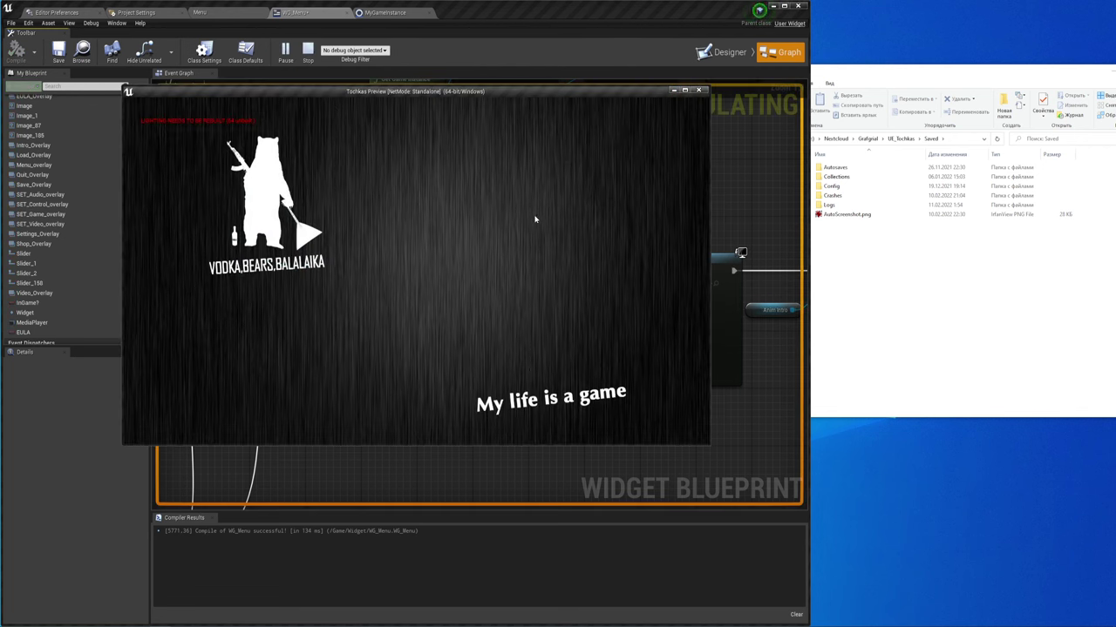
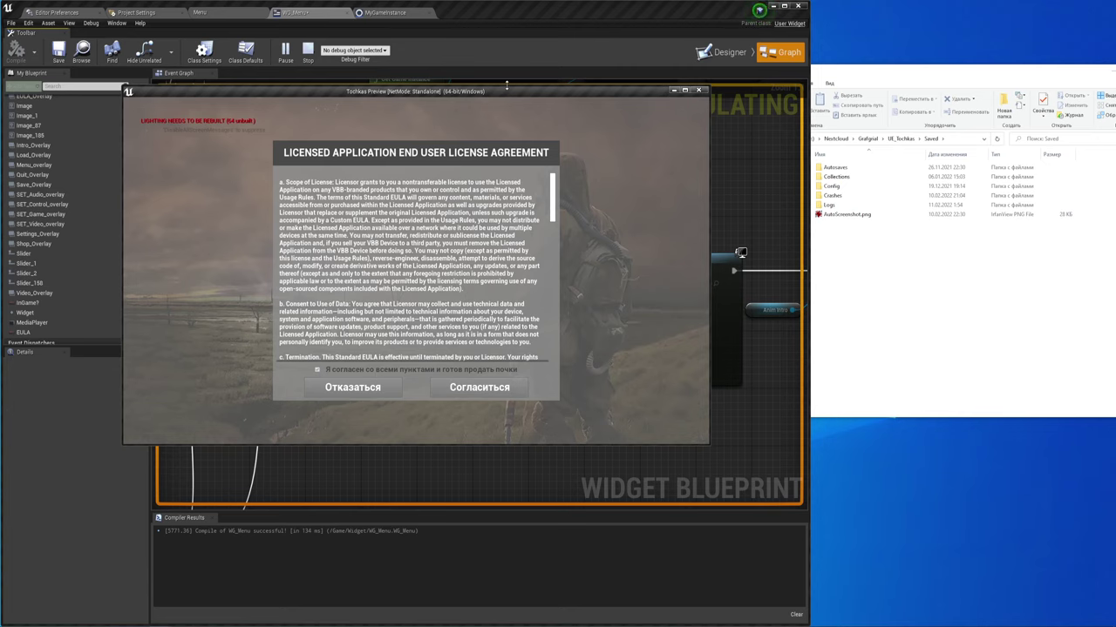
Check the Load EULA and SET nodes in WG_Menu, then decline the agreement to end the preview
{"action": "mouse_move", "coordinate": [500, 96]}
{"action": "left_mouse_down"}
{"action": "mouse_move", "coordinate": [677, 158]}
{"action": "mouse_move", "coordinate": [652, 158]}
{"action": "left_mouse_up"}
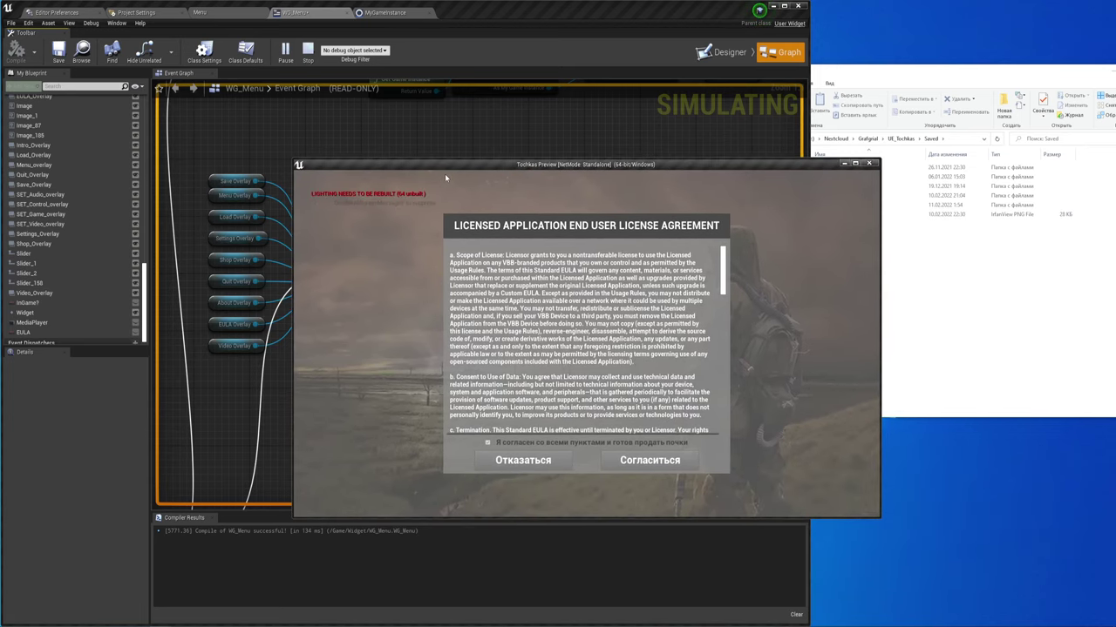
{"action": "left_click", "coordinate": [492, 127]}
{"action": "right_click_drag", "start_coordinate": [649, 102], "coordinate": [528, 190]}
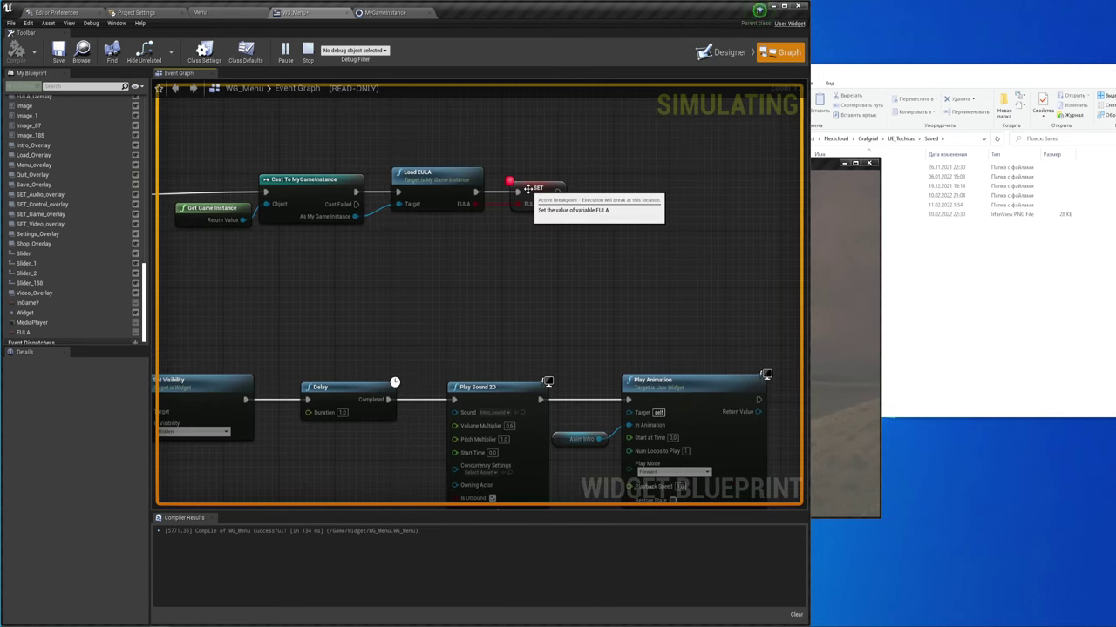
{"action": "right_click_drag", "start_coordinate": [520, 284], "coordinate": [496, 265]}
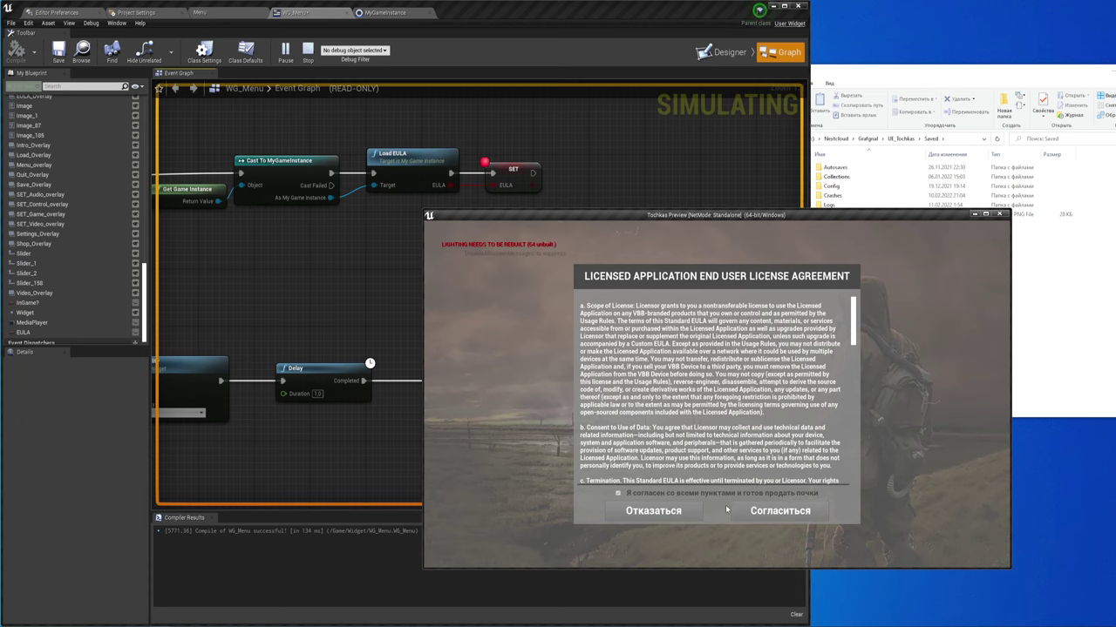
{"action": "left_click", "coordinate": [627, 511]}
Survey the zoomed-out WG_Menu event graph and select the SET EULA node
{"action": "scroll", "coordinate": [419, 309], "scroll_direction": "down", "scroll_amount": 5}
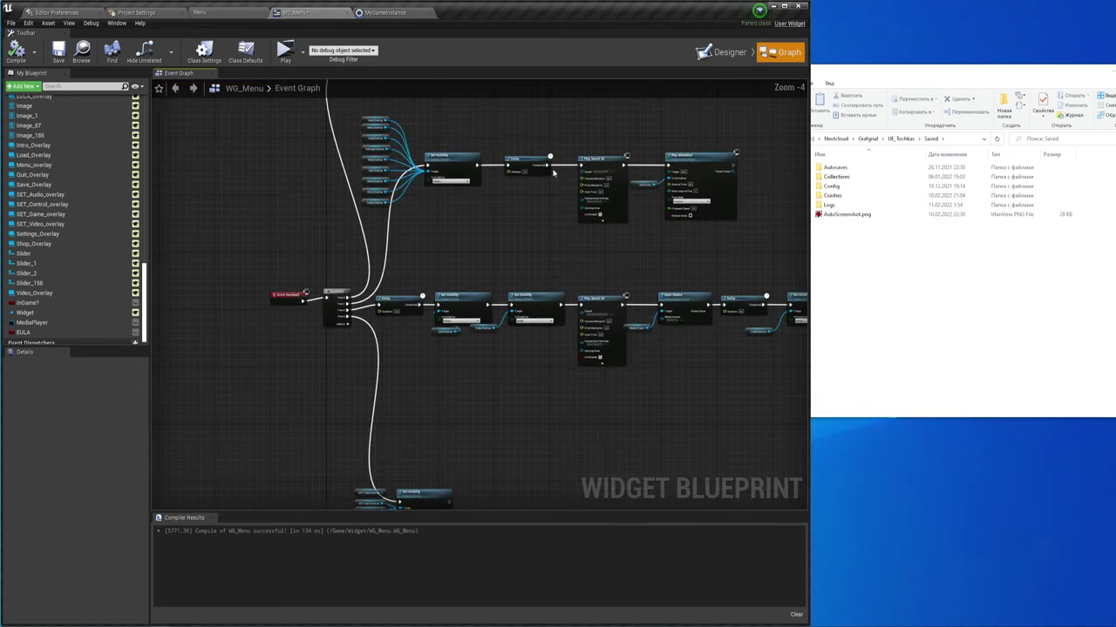
{"action": "right_click_drag", "start_coordinate": [387, 267], "coordinate": [486, 207]}
{"action": "scroll", "coordinate": [454, 357], "scroll_direction": "up", "scroll_amount": 2}
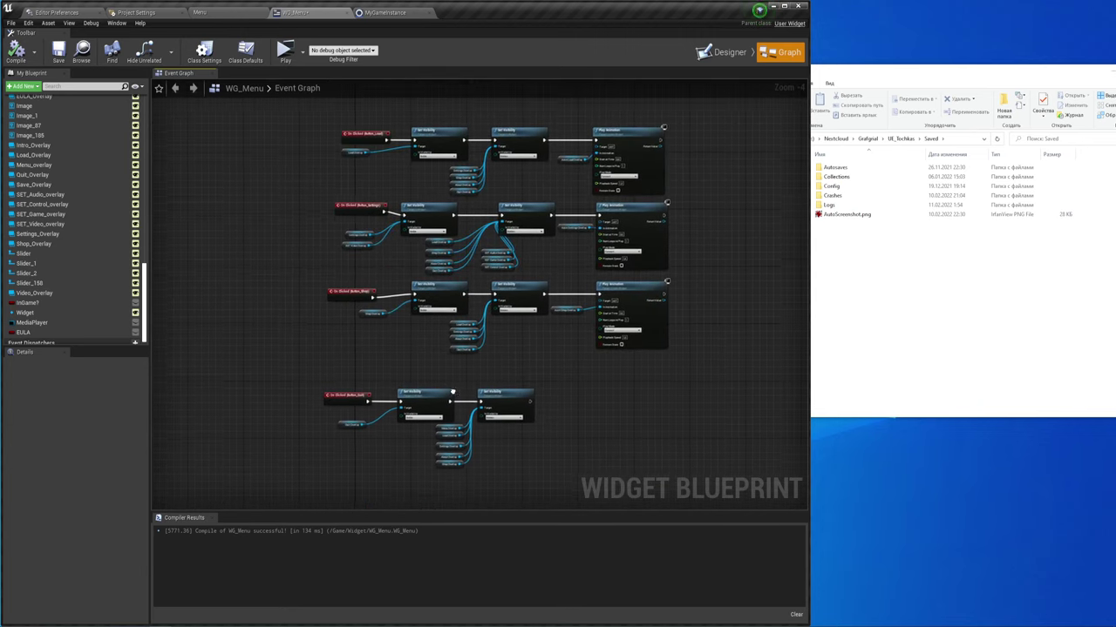
{"action": "scroll", "coordinate": [473, 423], "scroll_direction": "up", "scroll_amount": 2}
{"action": "scroll", "coordinate": [514, 373], "scroll_direction": "down", "scroll_amount": 1}
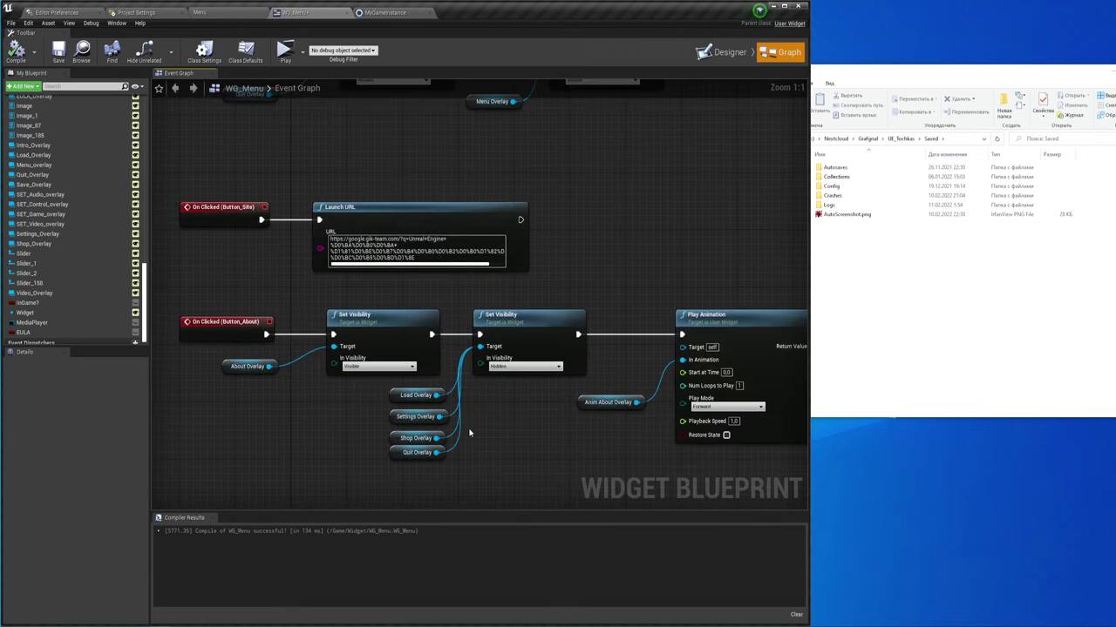
{"action": "scroll", "coordinate": [507, 364], "scroll_direction": "down", "scroll_amount": 1}
{"action": "scroll", "coordinate": [498, 354], "scroll_direction": "down", "scroll_amount": 2}
{"action": "scroll", "coordinate": [493, 346], "scroll_direction": "down", "scroll_amount": 1}
{"action": "scroll", "coordinate": [462, 340], "scroll_direction": "up", "scroll_amount": 1}
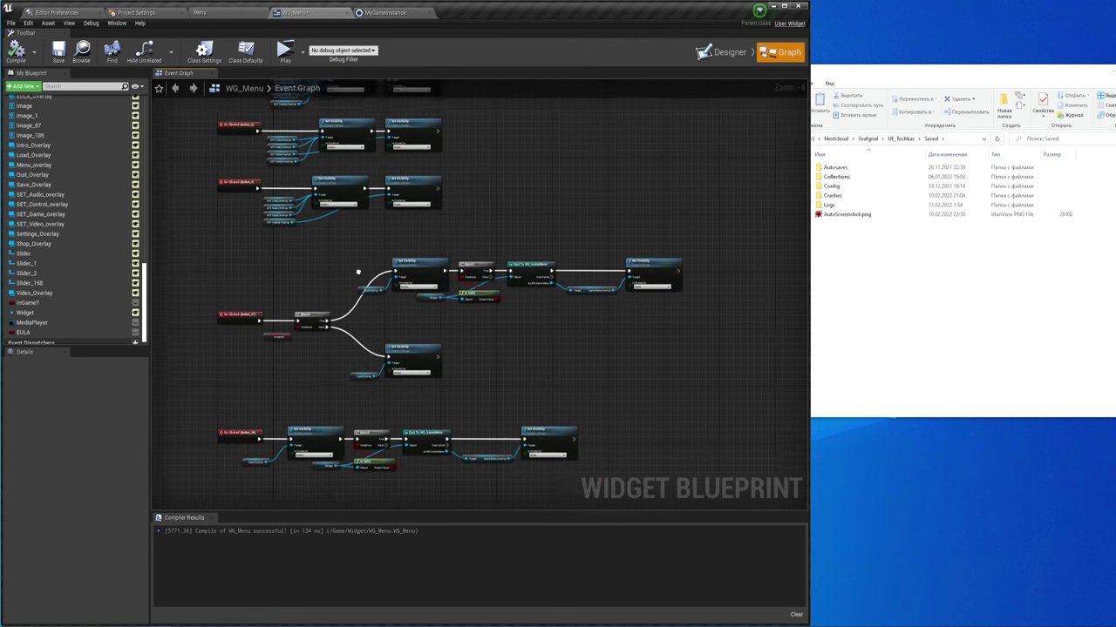
{"action": "scroll", "coordinate": [410, 342], "scroll_direction": "up", "scroll_amount": 1}
{"action": "scroll", "coordinate": [360, 346], "scroll_direction": "up", "scroll_amount": 2}
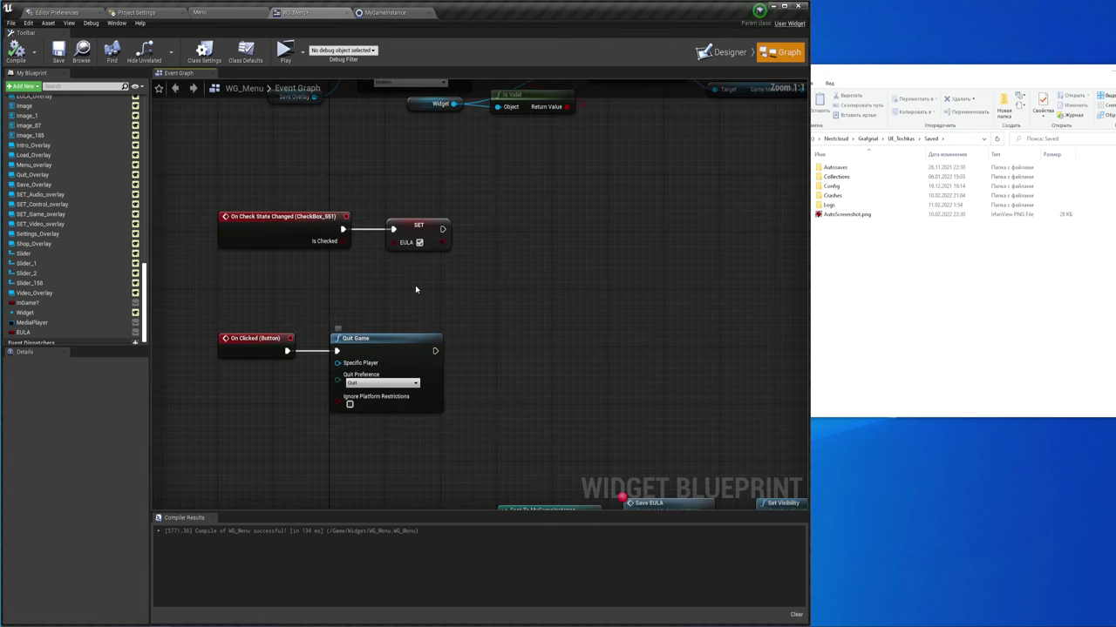
{"action": "left_click", "coordinate": [427, 237]}
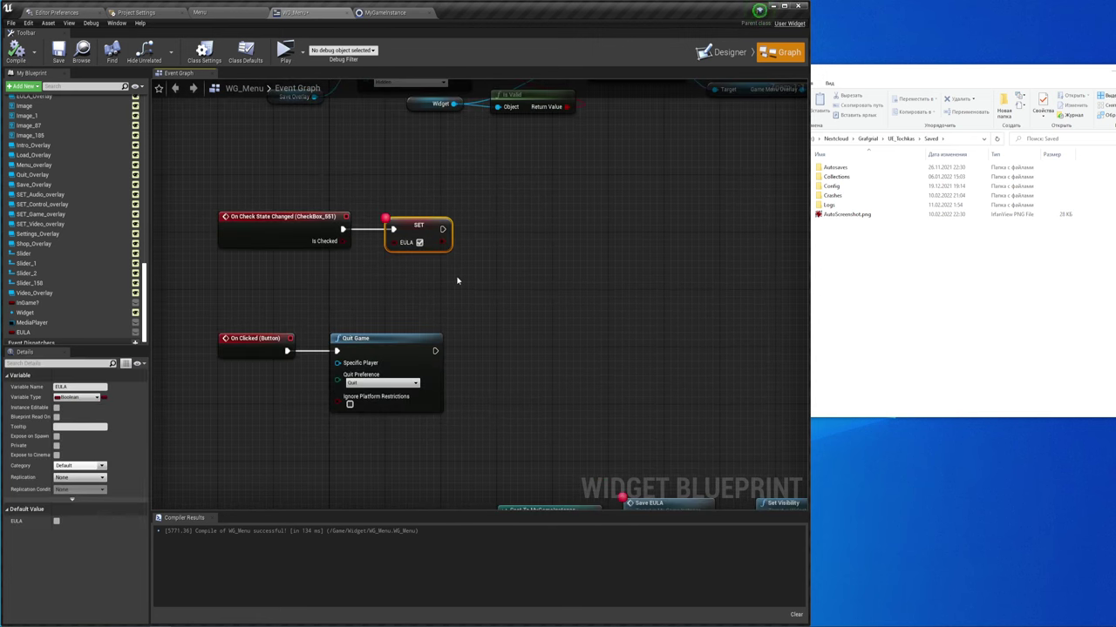
Inspect the Return Node and Save Game to Slot in MyGameInstance's Load EULA, then launch a standalone preview
{"action": "left_click", "coordinate": [388, 12]}
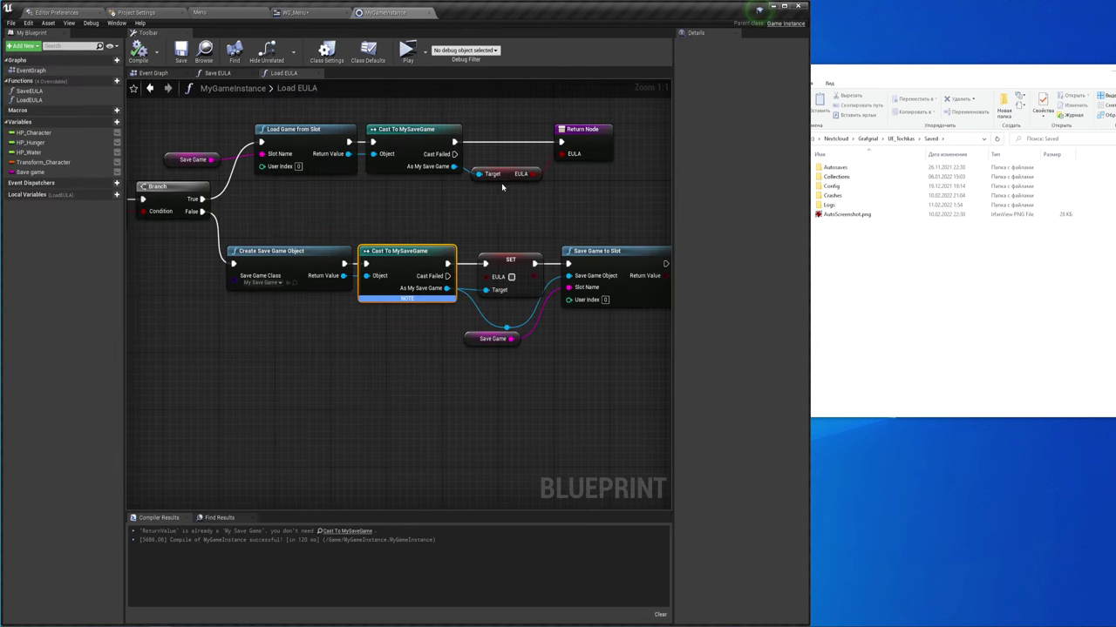
{"action": "right_click_drag", "start_coordinate": [527, 207], "coordinate": [518, 218]}
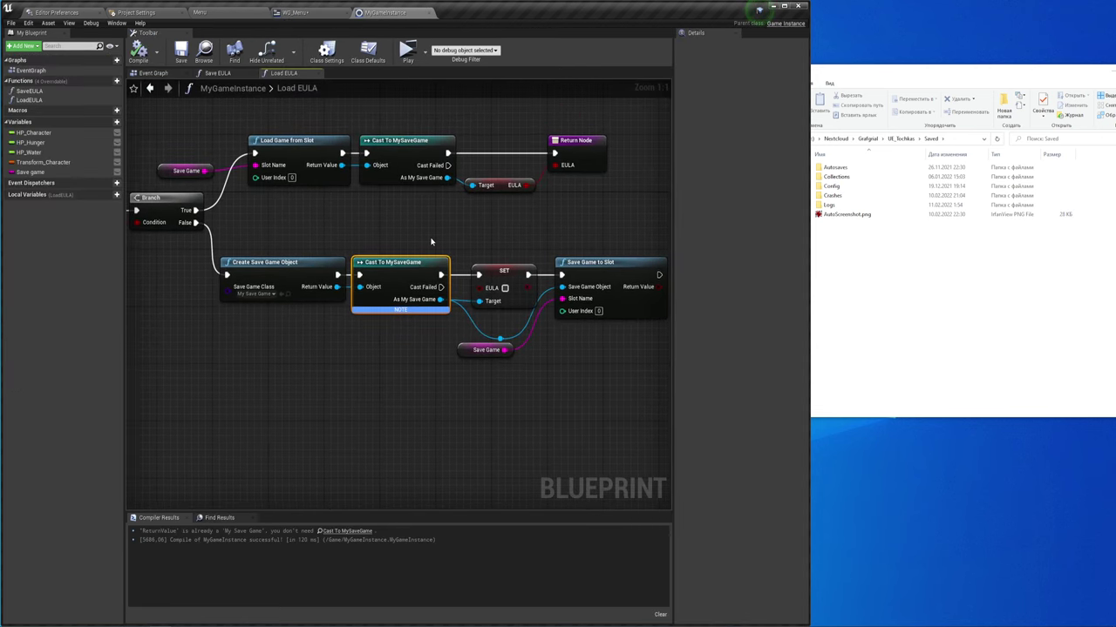
{"action": "right_click_drag", "start_coordinate": [431, 242], "coordinate": [413, 266]}
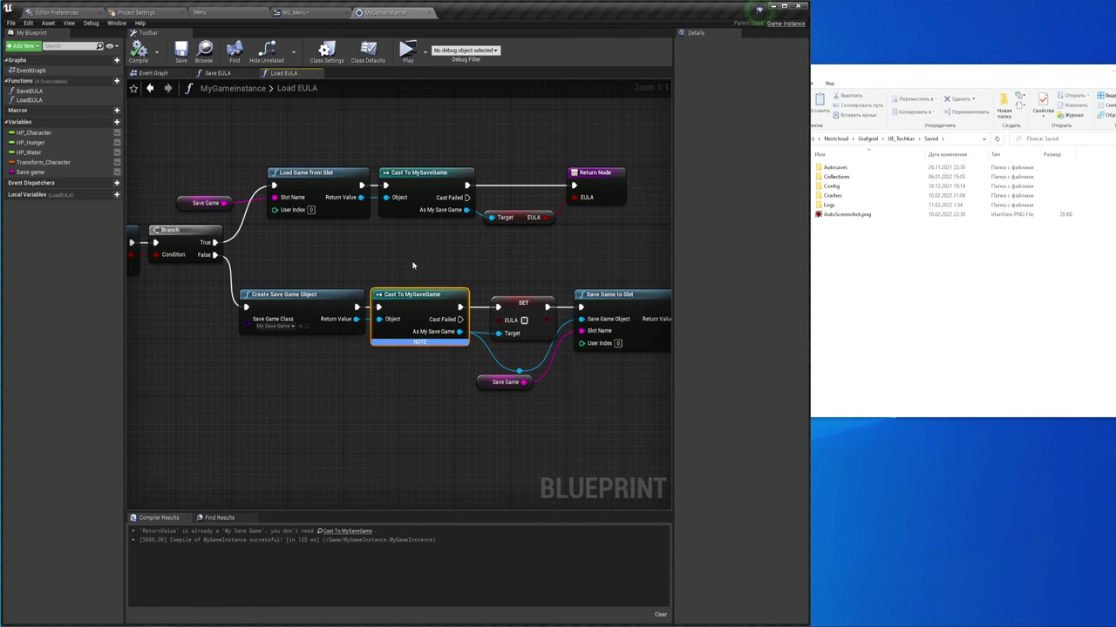
{"action": "left_click", "coordinate": [594, 181]}
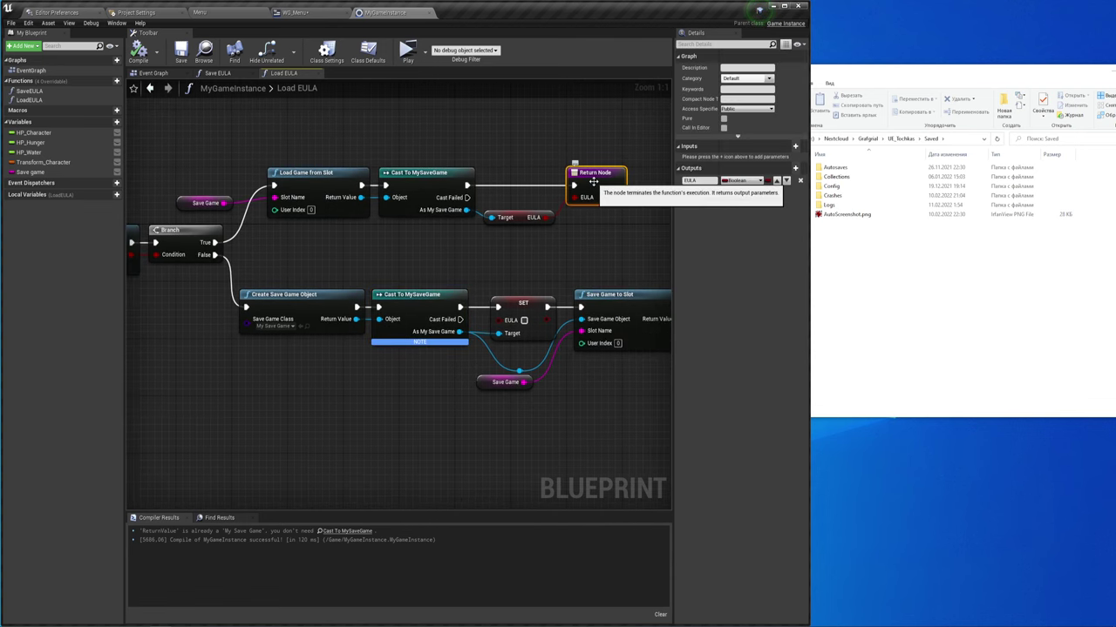
{"action": "mouse_move", "coordinate": [548, 238]}
{"action": "right_mouse_down"}
{"action": "mouse_move", "coordinate": [440, 201]}
{"action": "mouse_move", "coordinate": [407, 203]}
{"action": "right_mouse_up"}
{"action": "left_click", "coordinate": [455, 258]}
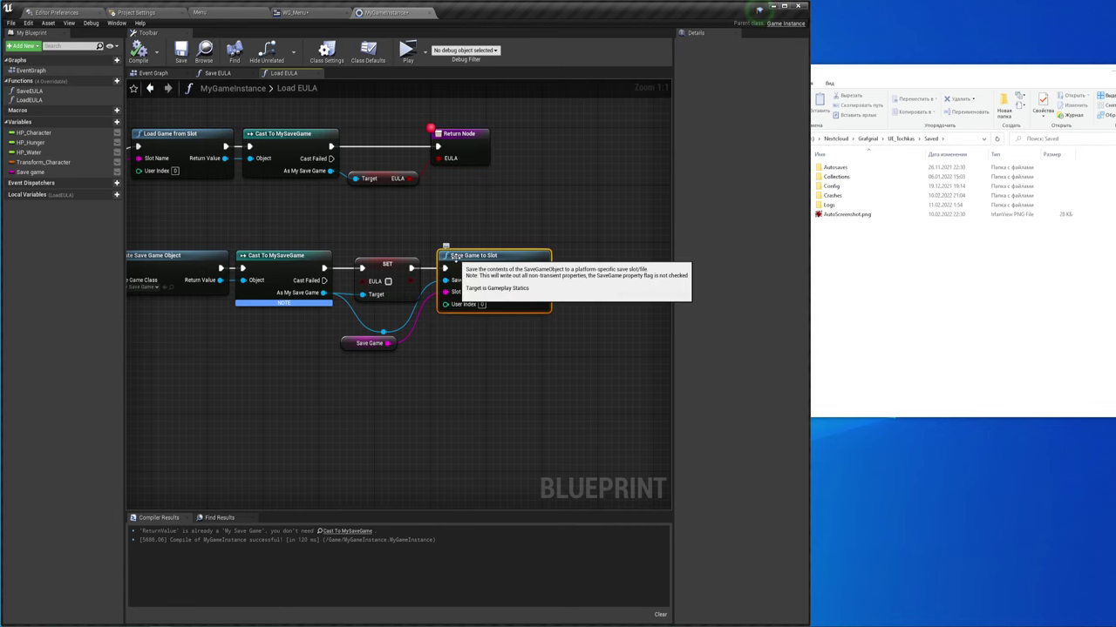
{"action": "right_click_drag", "start_coordinate": [382, 344], "coordinate": [435, 352]}
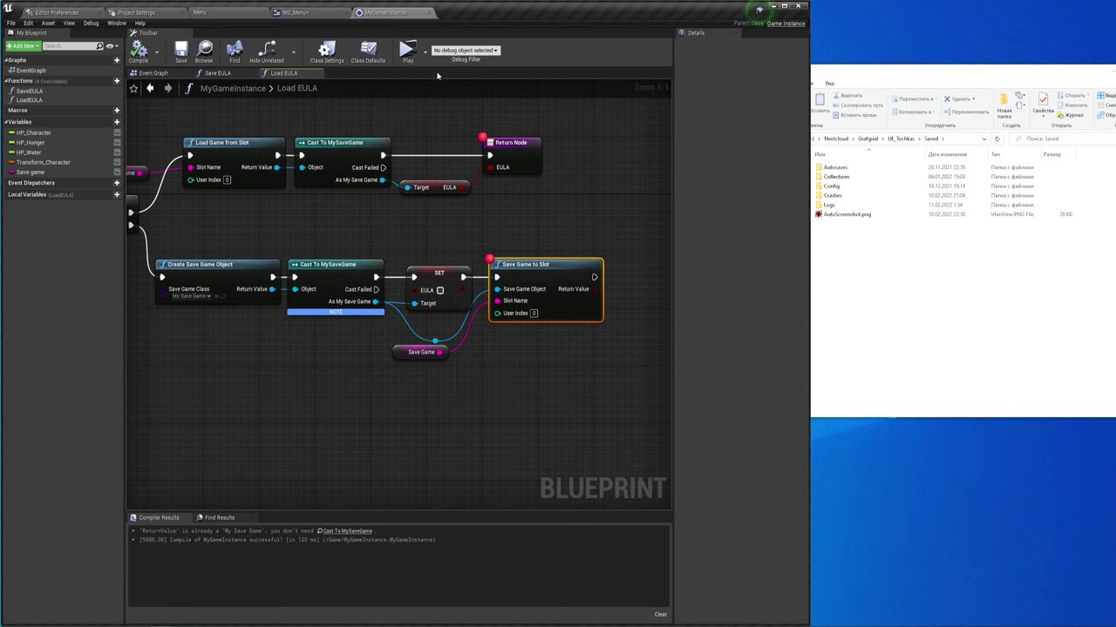
{"action": "left_click", "coordinate": [408, 52]}
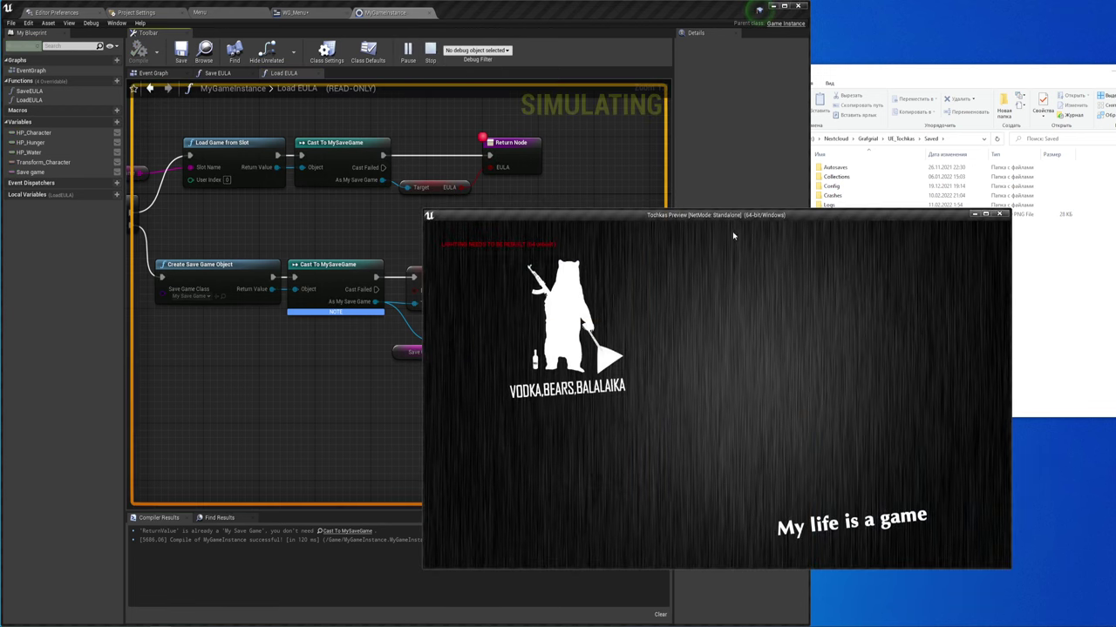
Tick the EULA checkbox in the game, check Is Checked at the breakpoint, and resume
{"action": "left_click_drag", "start_coordinate": [737, 214], "coordinate": [520, 104]}
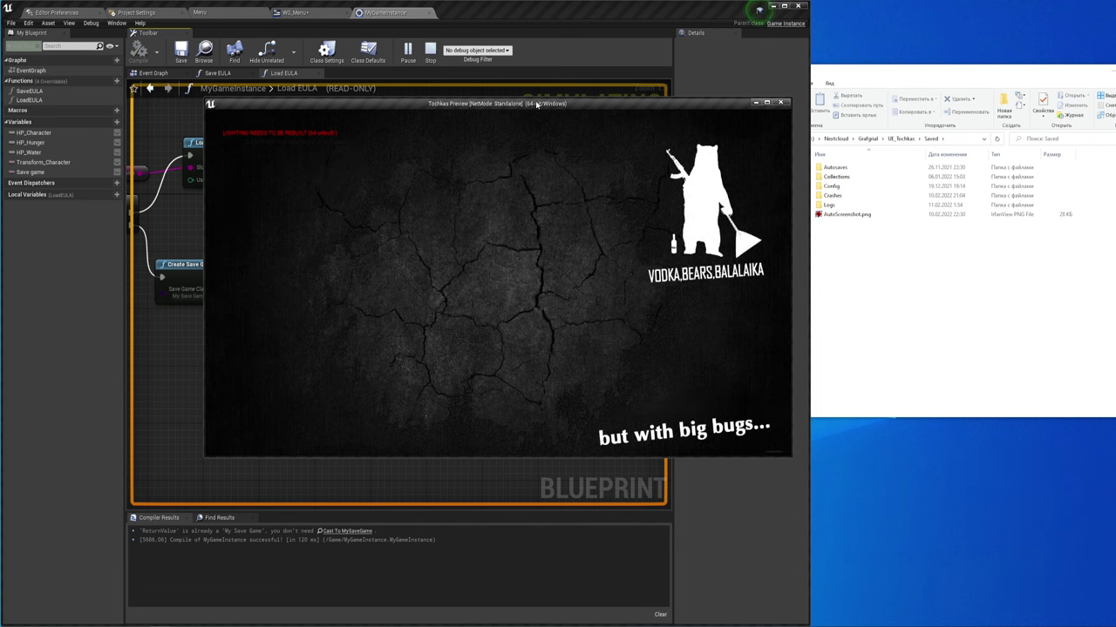
{"action": "left_click_drag", "start_coordinate": [488, 103], "coordinate": [754, 166]}
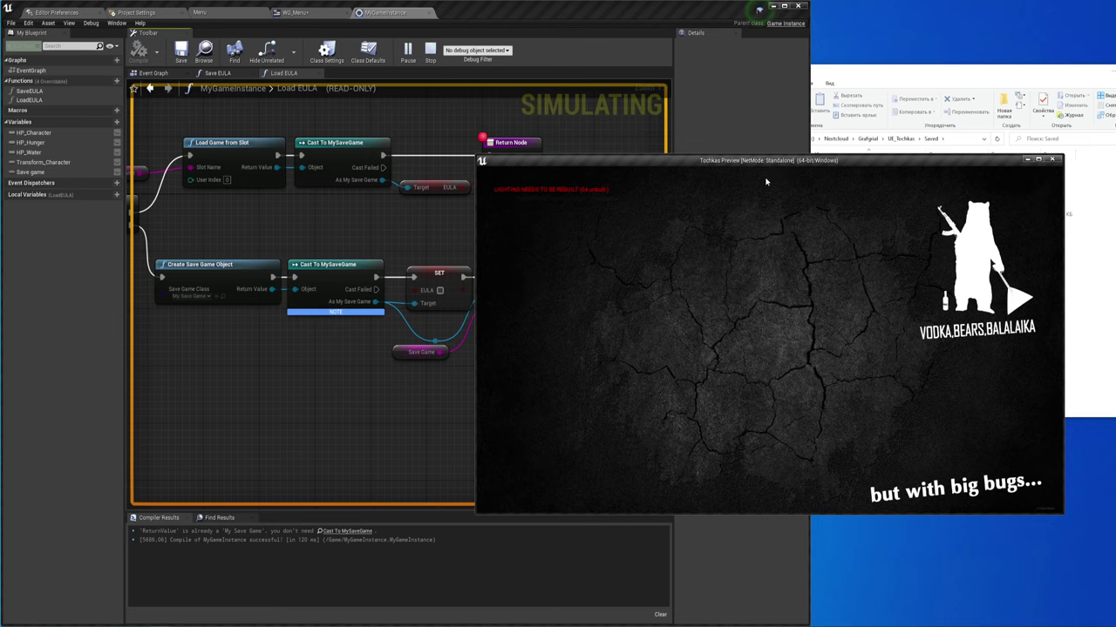
{"action": "left_click_drag", "start_coordinate": [779, 162], "coordinate": [726, 146]}
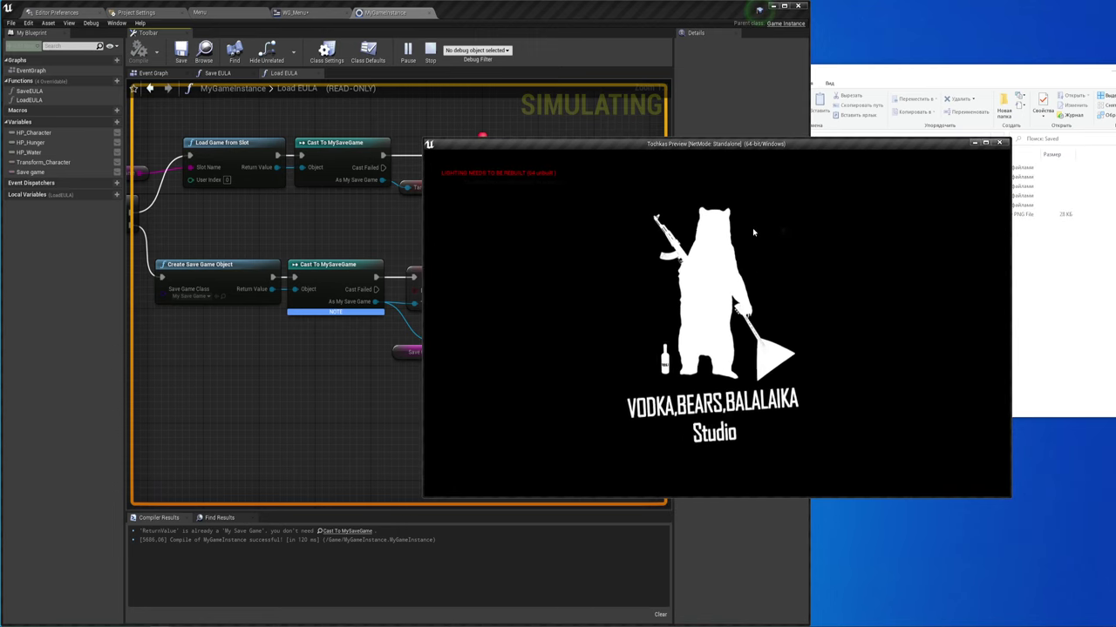
{"action": "left_click_drag", "start_coordinate": [692, 149], "coordinate": [722, 166]}
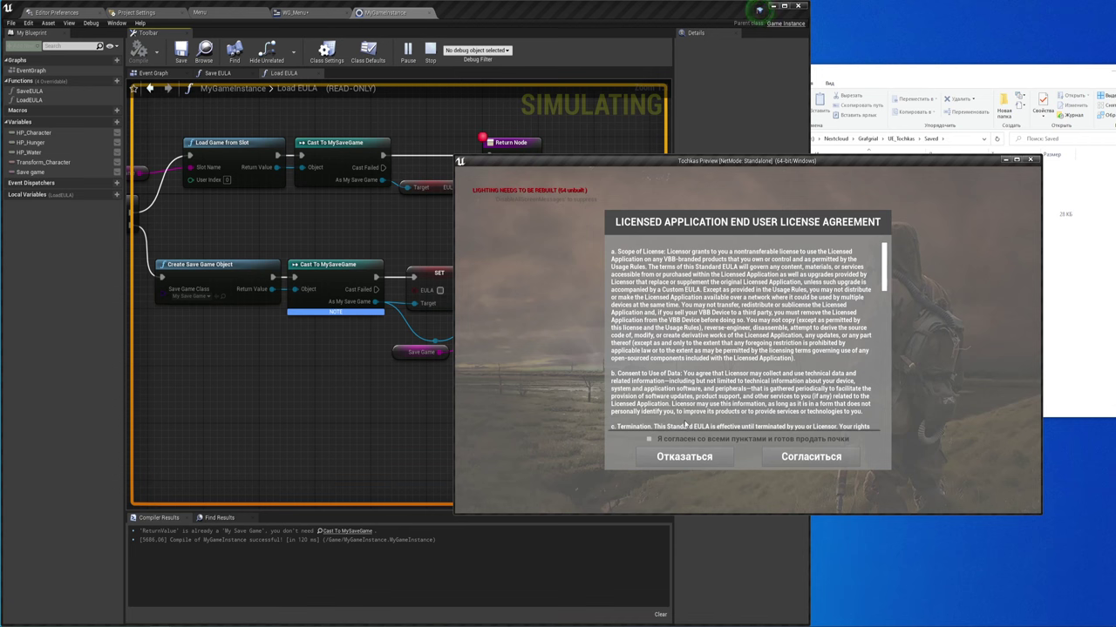
{"action": "left_click", "coordinate": [648, 439]}
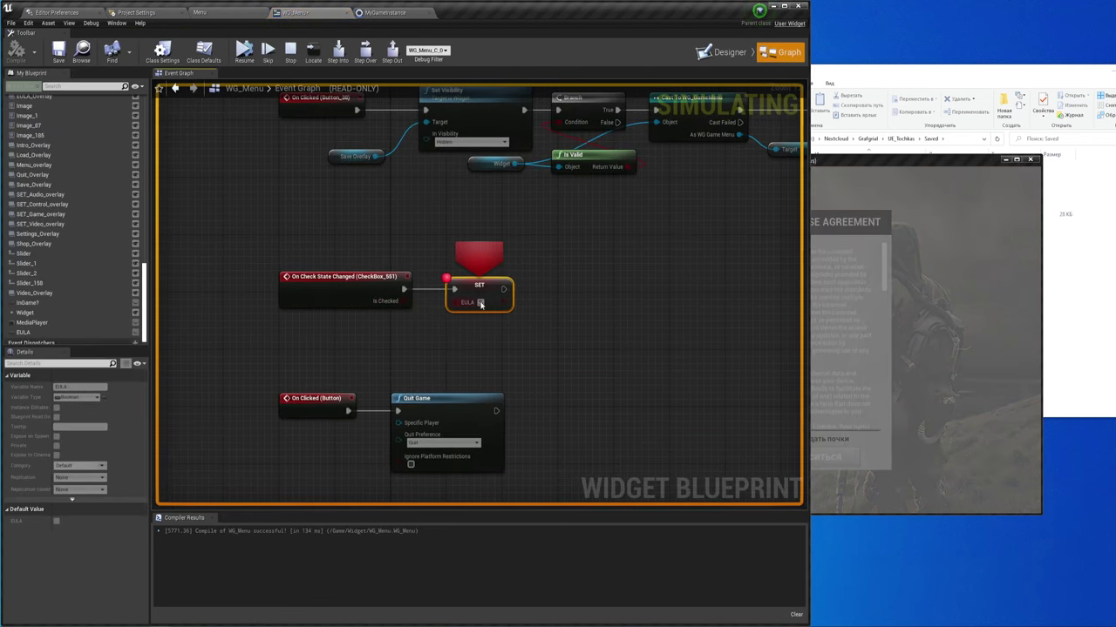
{"action": "mouse_move", "coordinate": [402, 304]}
{"action": "left_click", "coordinate": [365, 52]}
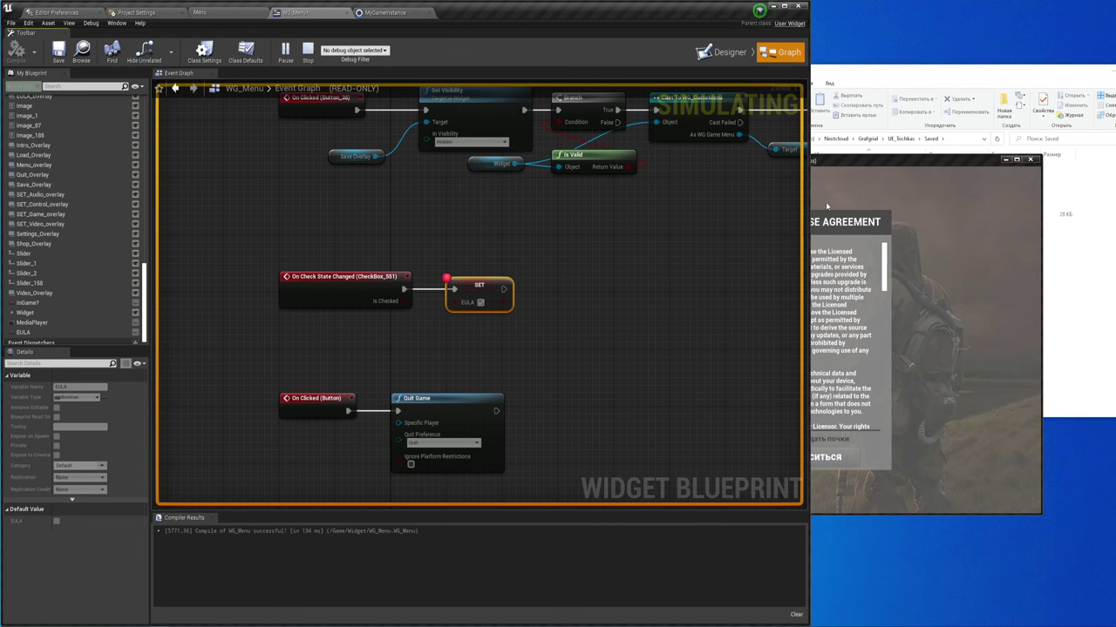
Tick the agreement checkbox again and close the game preview
{"action": "left_click", "coordinate": [856, 165]}
{"action": "left_click", "coordinate": [672, 438]}
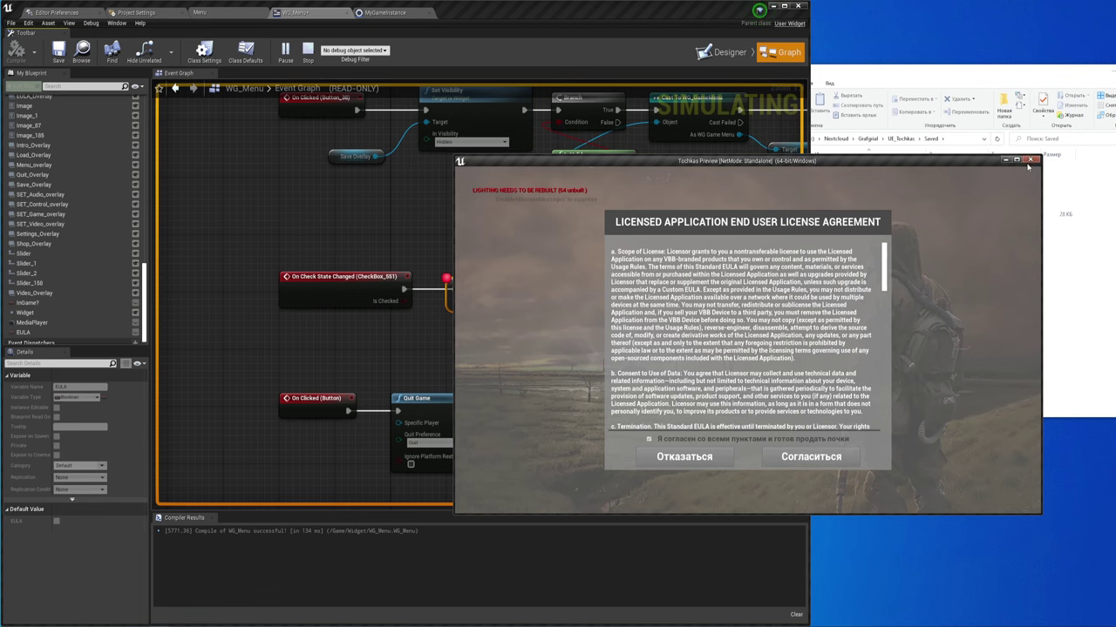
{"action": "left_click", "coordinate": [1029, 160]}
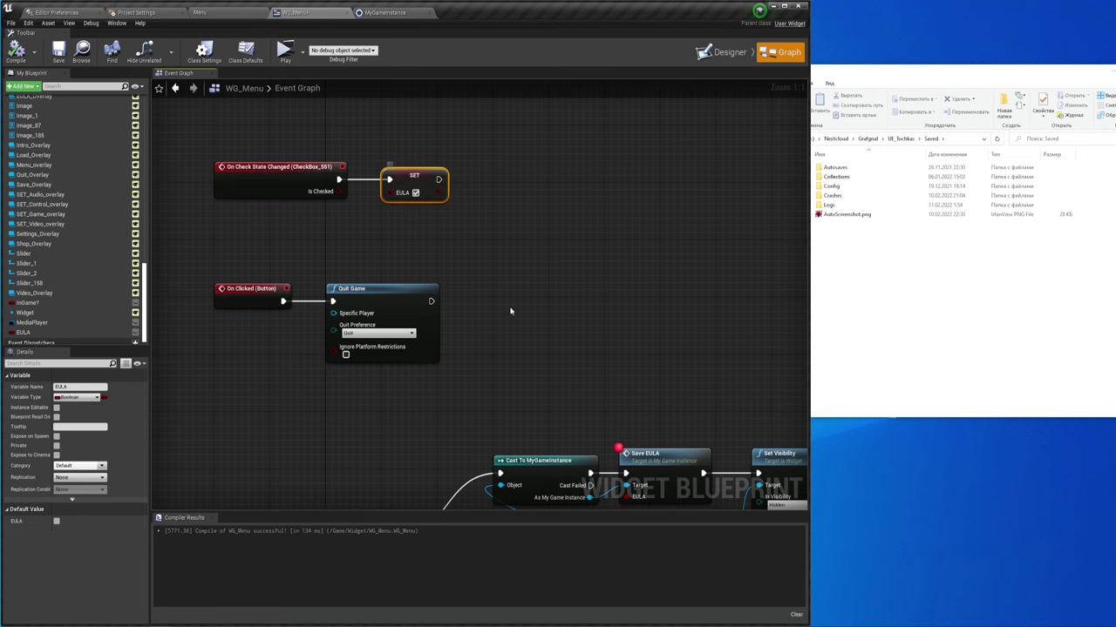
Review the Save EULA branch and select the Cast To MyGameInstance and Get Game Instance nodes, then open Project Settings
{"action": "right_click_drag", "start_coordinate": [511, 311], "coordinate": [496, 58]}
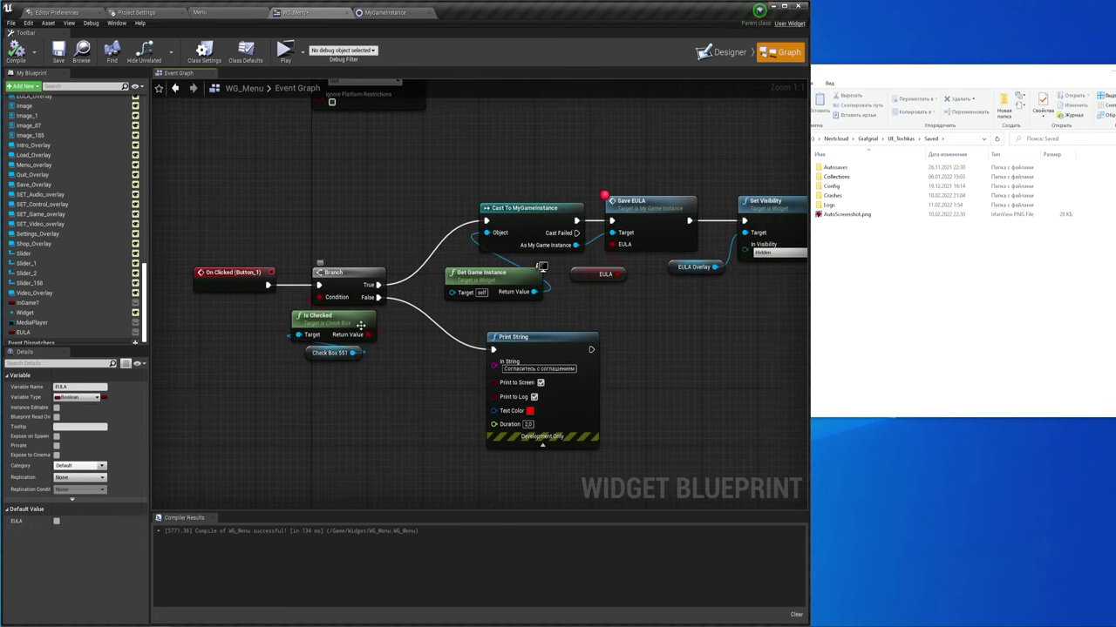
{"action": "double_click", "coordinate": [340, 356]}
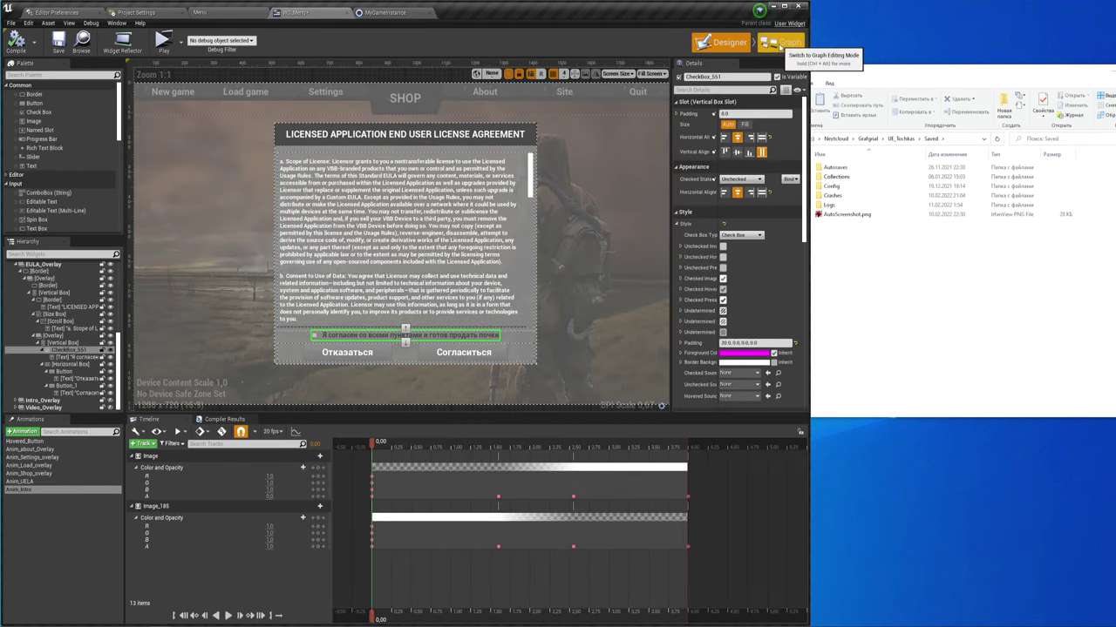
{"action": "left_click", "coordinate": [787, 42]}
{"action": "right_click_drag", "start_coordinate": [411, 376], "coordinate": [387, 397]}
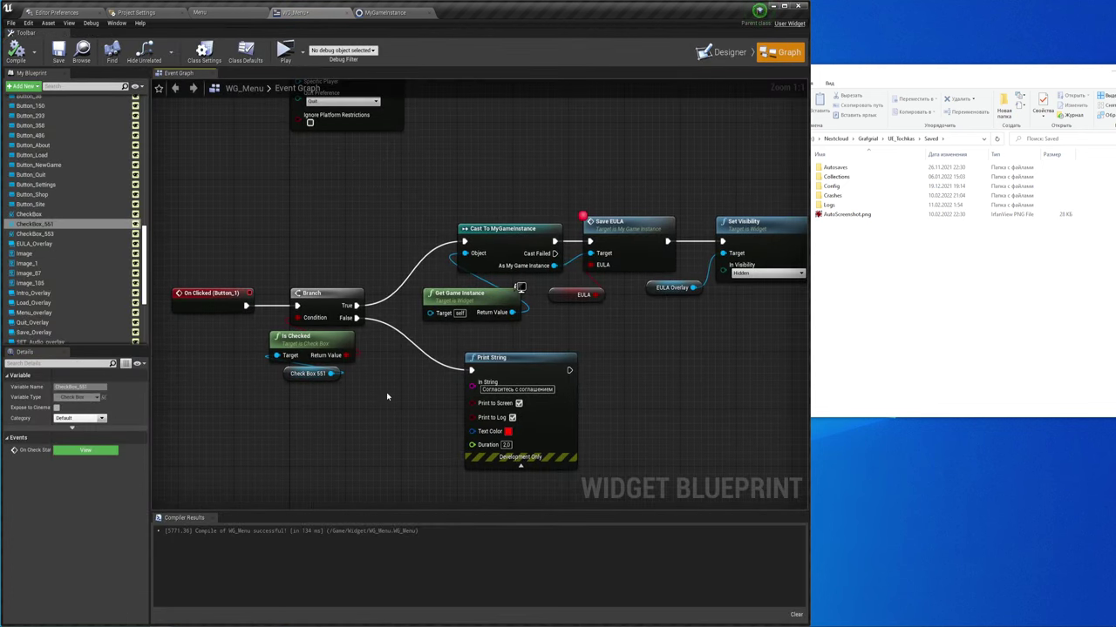
{"action": "left_click", "coordinate": [603, 225]}
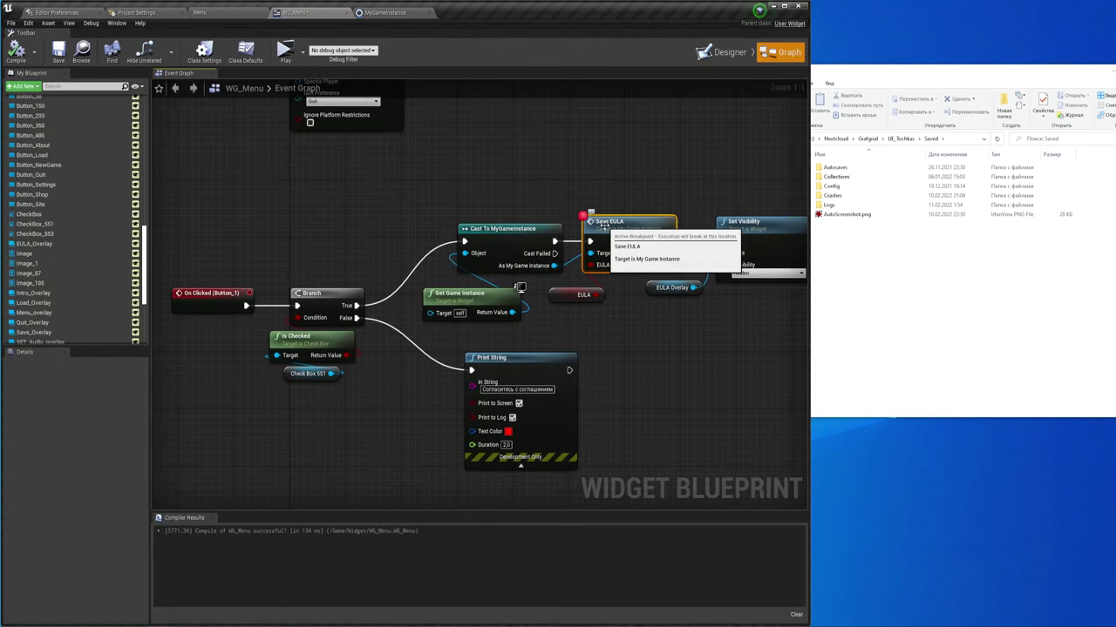
{"action": "left_click", "coordinate": [501, 241]}
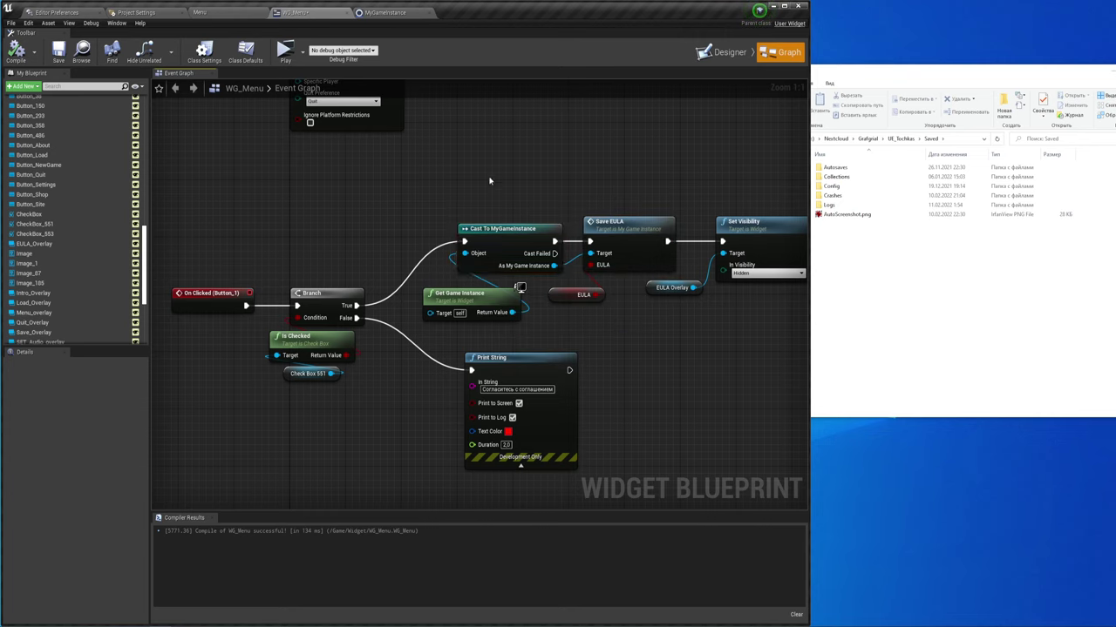
{"action": "left_click_drag", "start_coordinate": [489, 170], "coordinate": [491, 335]}
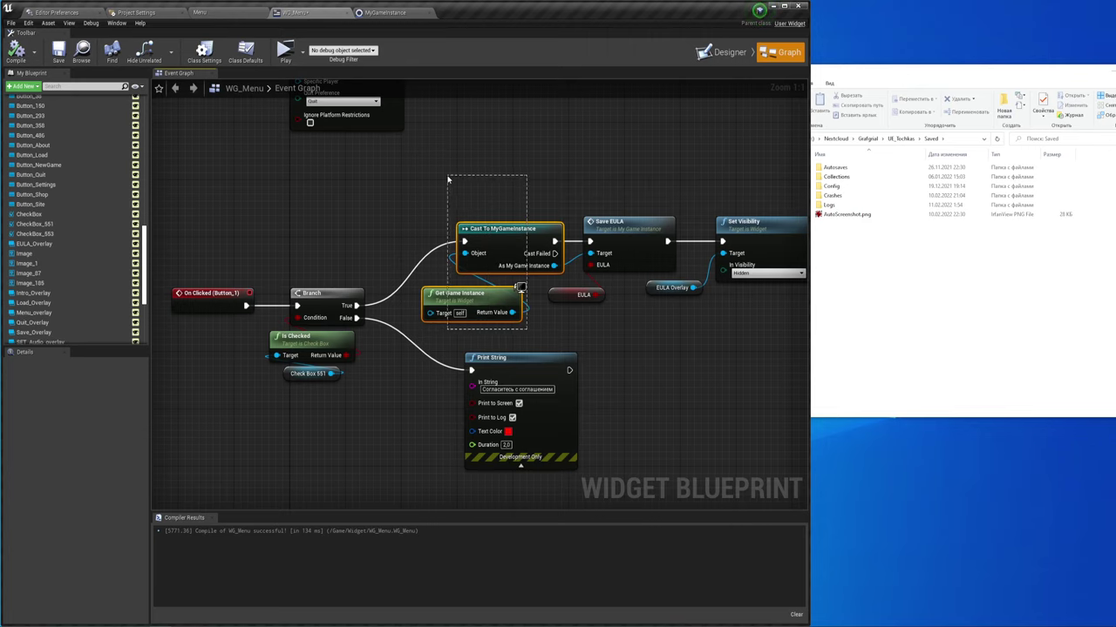
{"action": "left_click", "coordinate": [133, 10]}
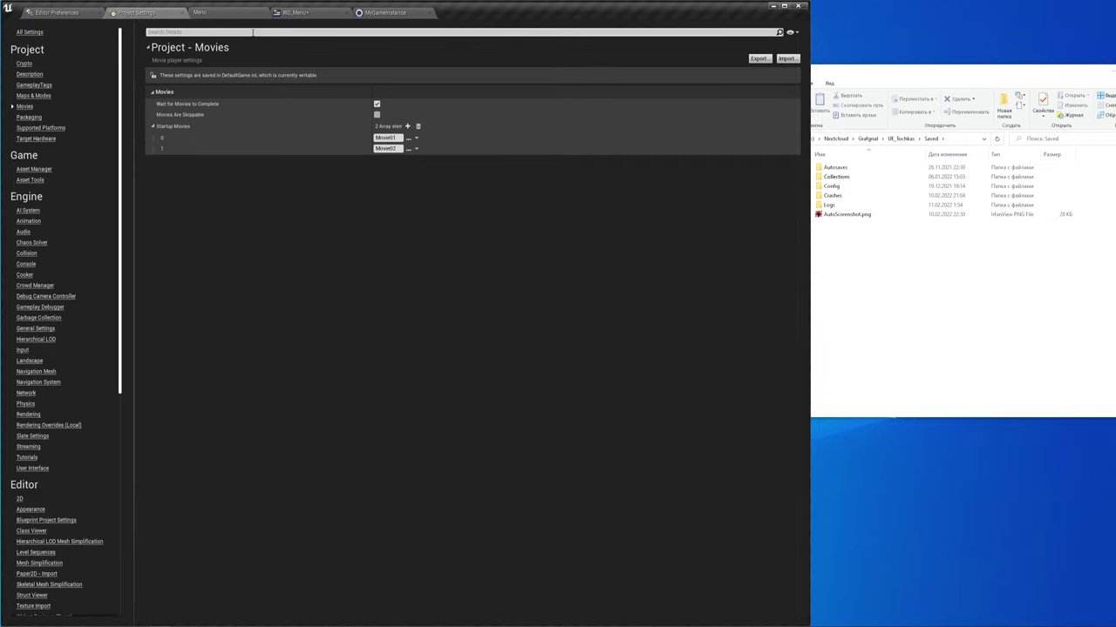
Set the Game Instance Class to MyGameInstance via a 'gamei' settings search
{"action": "type", "text": "ga"}
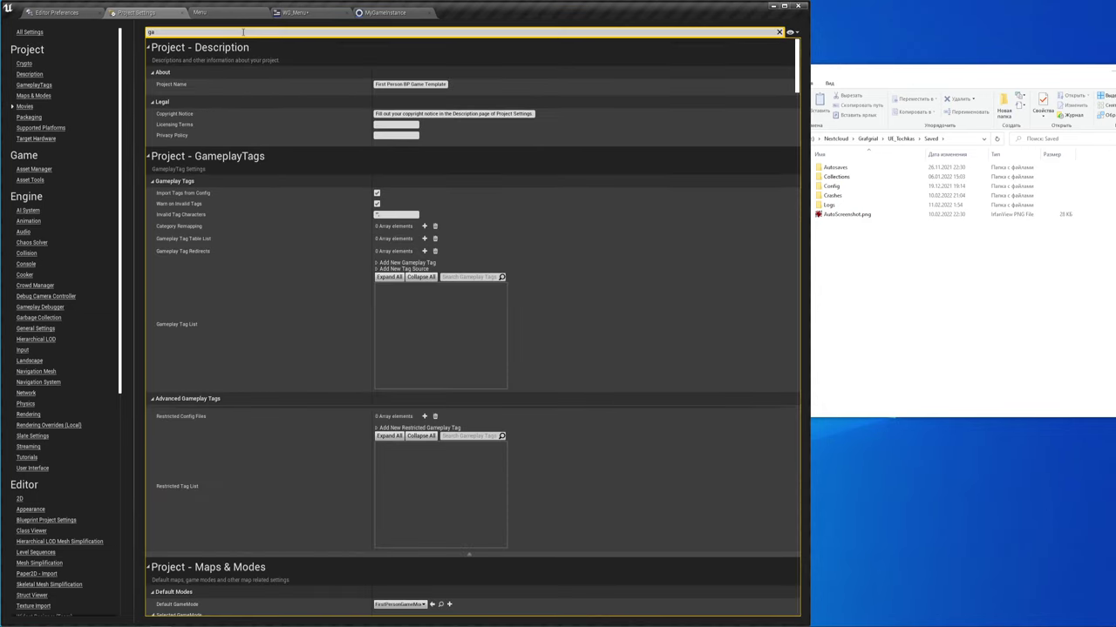
{"action": "type", "text": "me"}
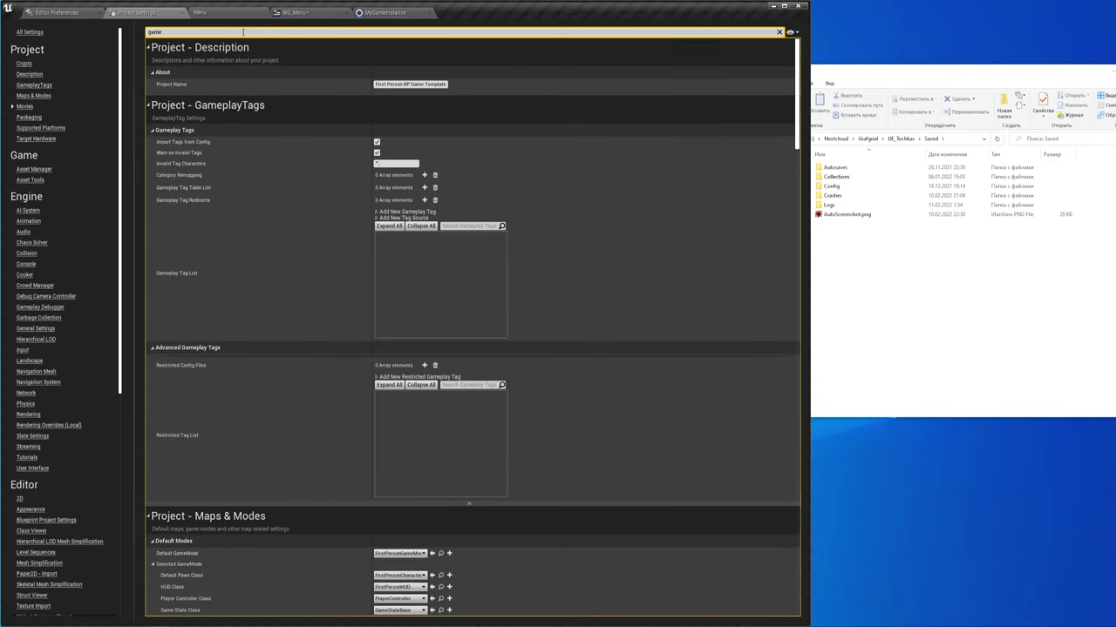
{"action": "type", "text": "ins"}
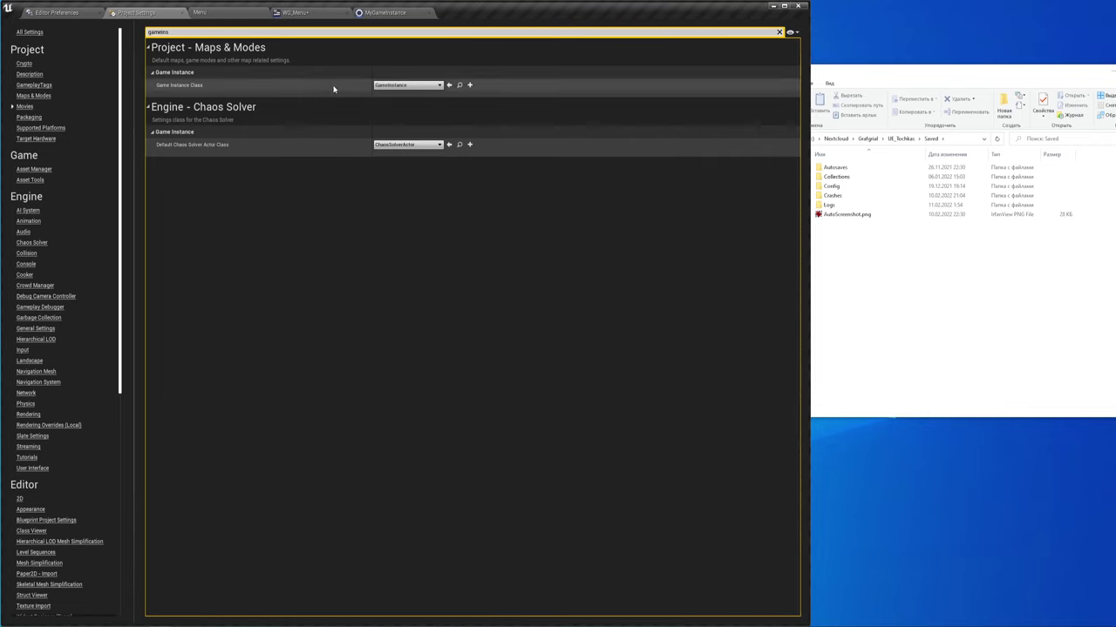
{"action": "left_click", "coordinate": [406, 86]}
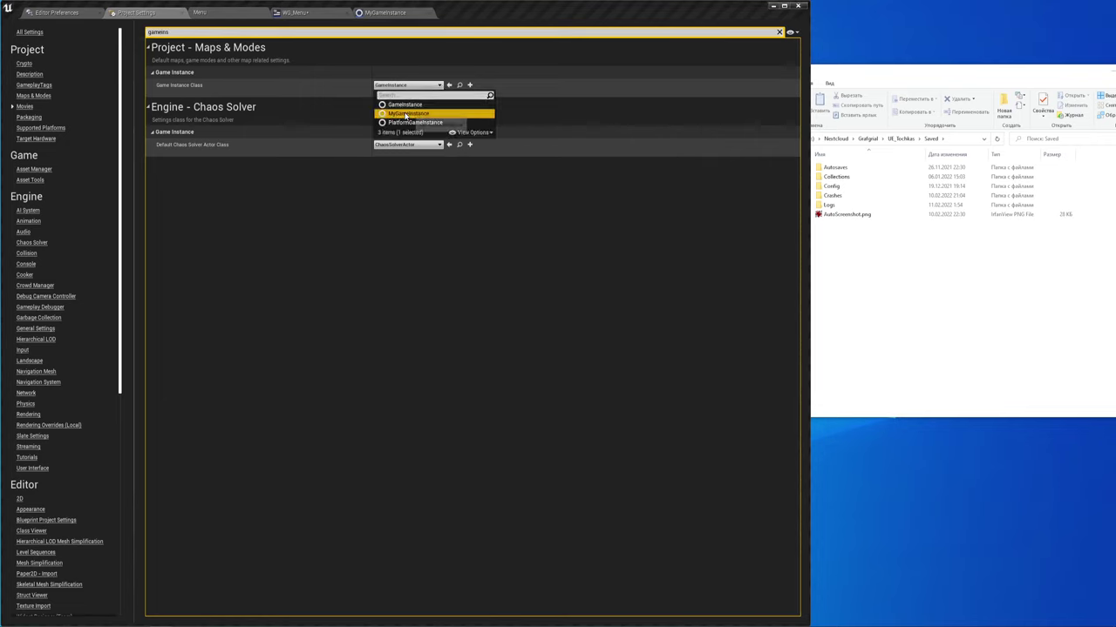
{"action": "left_click", "coordinate": [408, 114]}
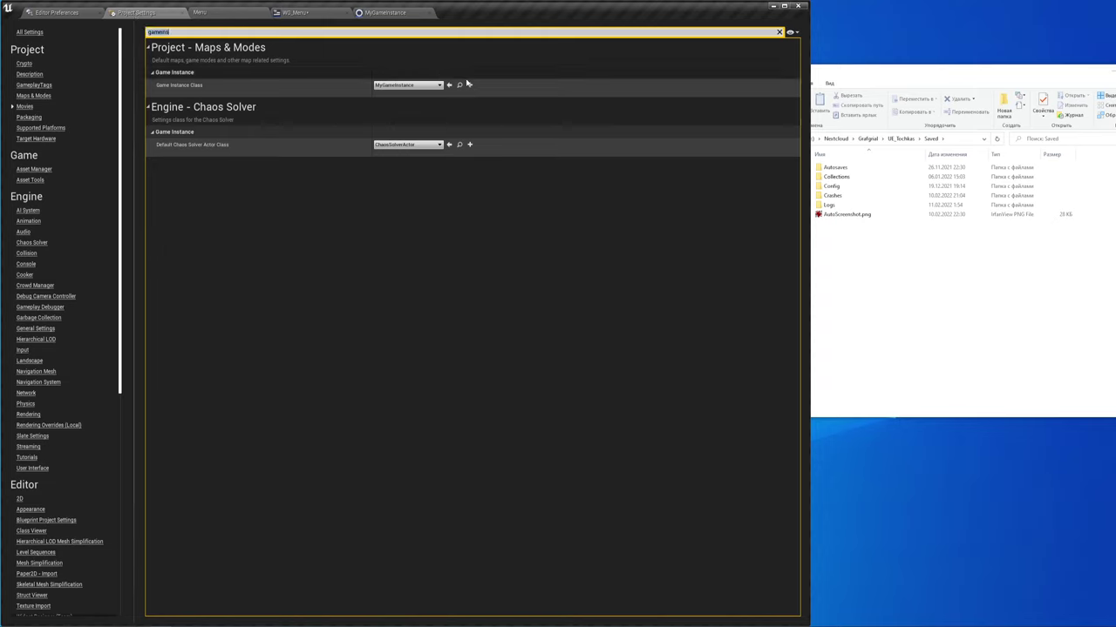
{"action": "key", "text": "BackSpace"}
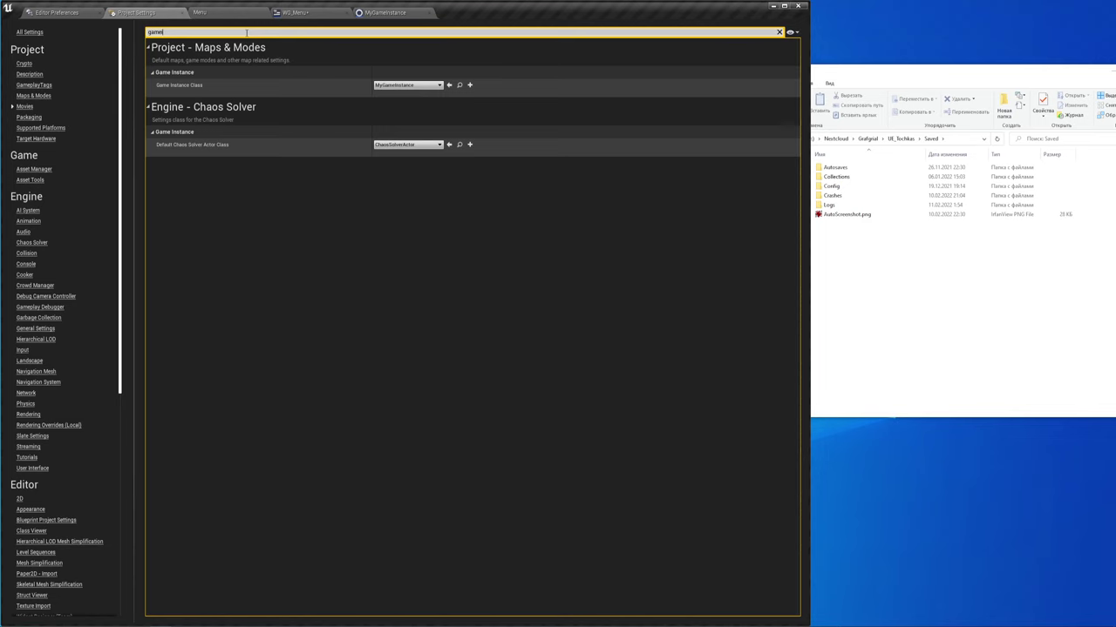
{"action": "key", "text": "BackSpace"}
{"action": "key", "text": "BackSpace"}
{"action": "key", "text": "BackSpace"}
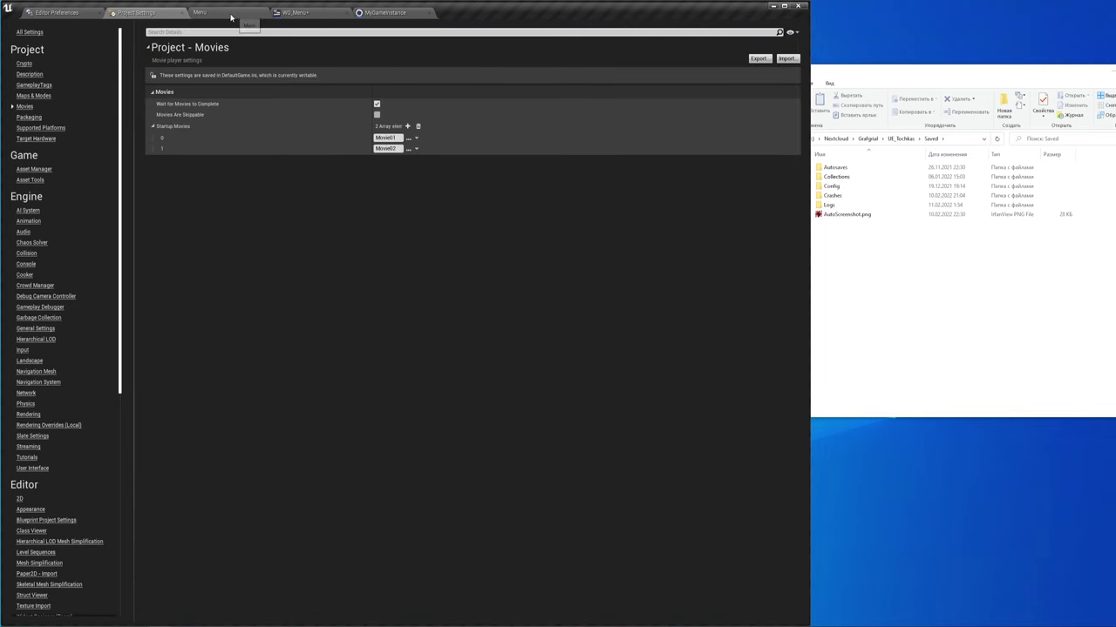
Return to the Menu level and save the WG_Menu widget
{"action": "left_click", "coordinate": [231, 13]}
{"action": "left_click", "coordinate": [76, 468]}
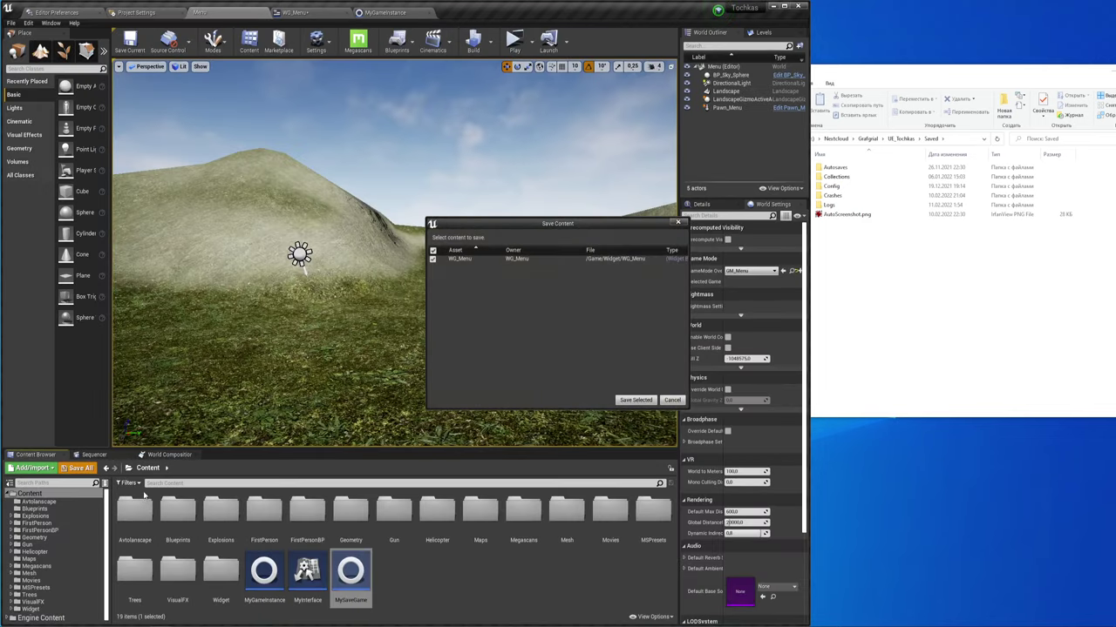
{"action": "left_click", "coordinate": [635, 400]}
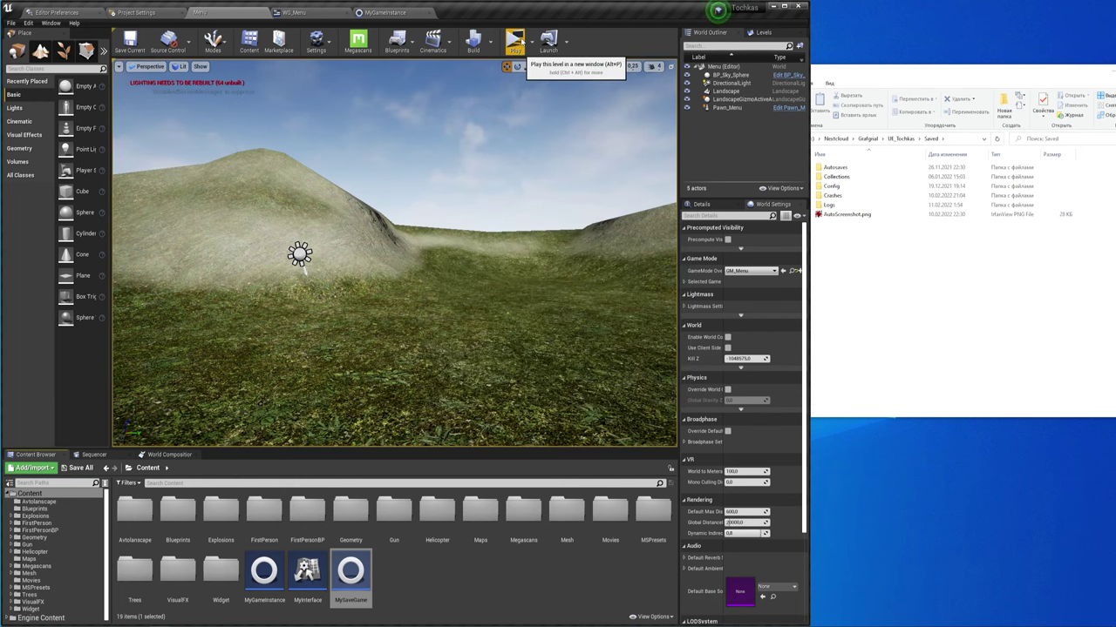
Add an F9 breakpoint on WG_Menu's Save EULA node and start a play session
{"action": "left_click", "coordinate": [384, 12]}
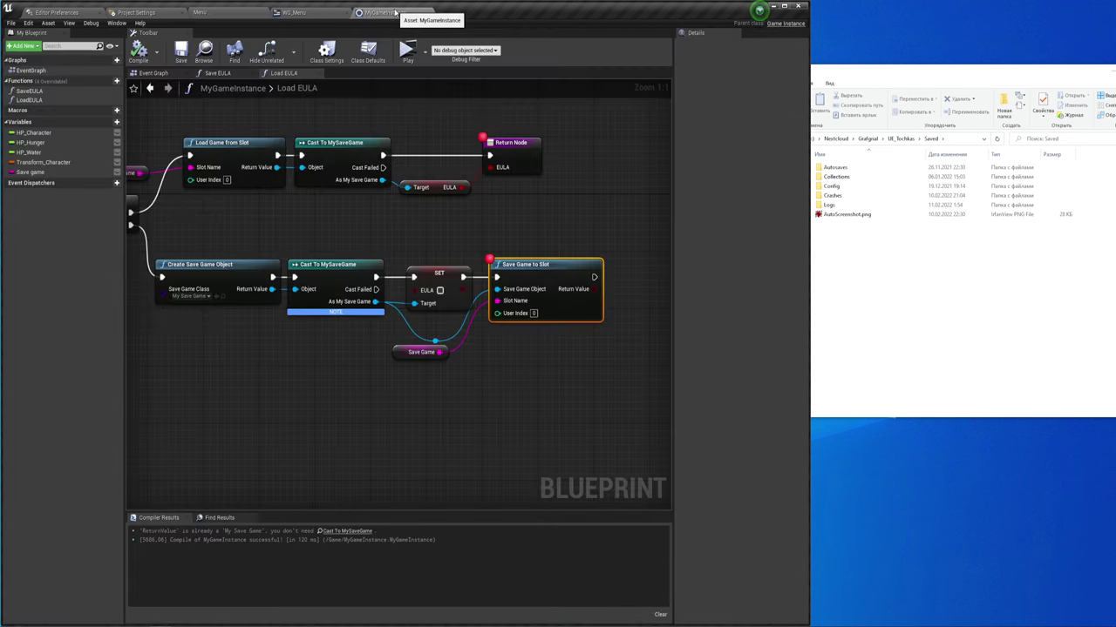
{"action": "left_click", "coordinate": [294, 12]}
{"action": "left_click", "coordinate": [633, 241]}
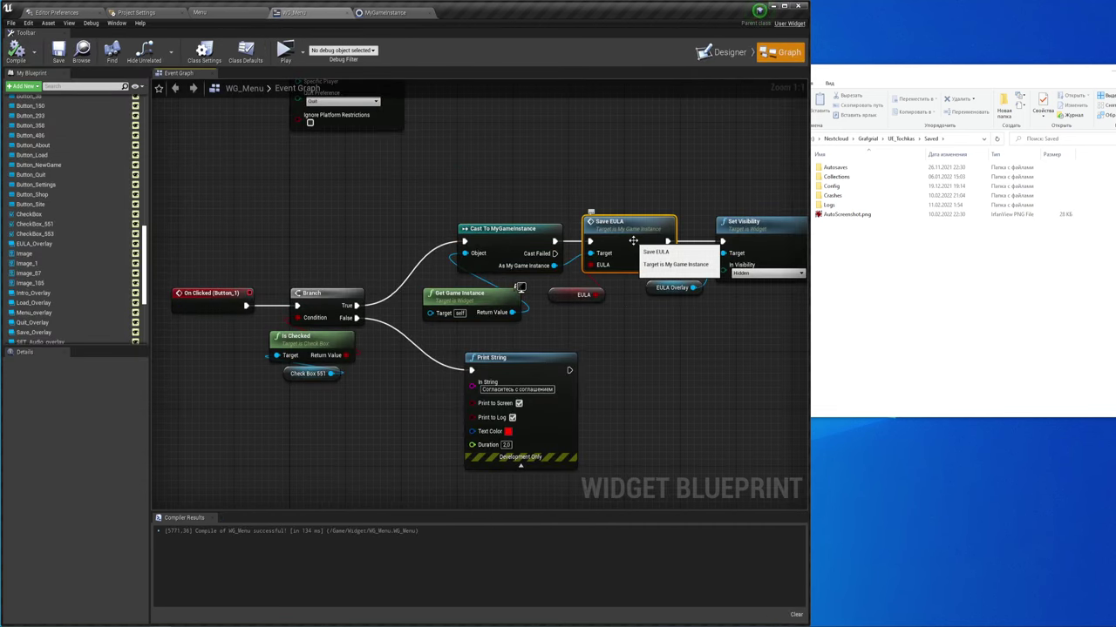
{"action": "key", "text": "F9"}
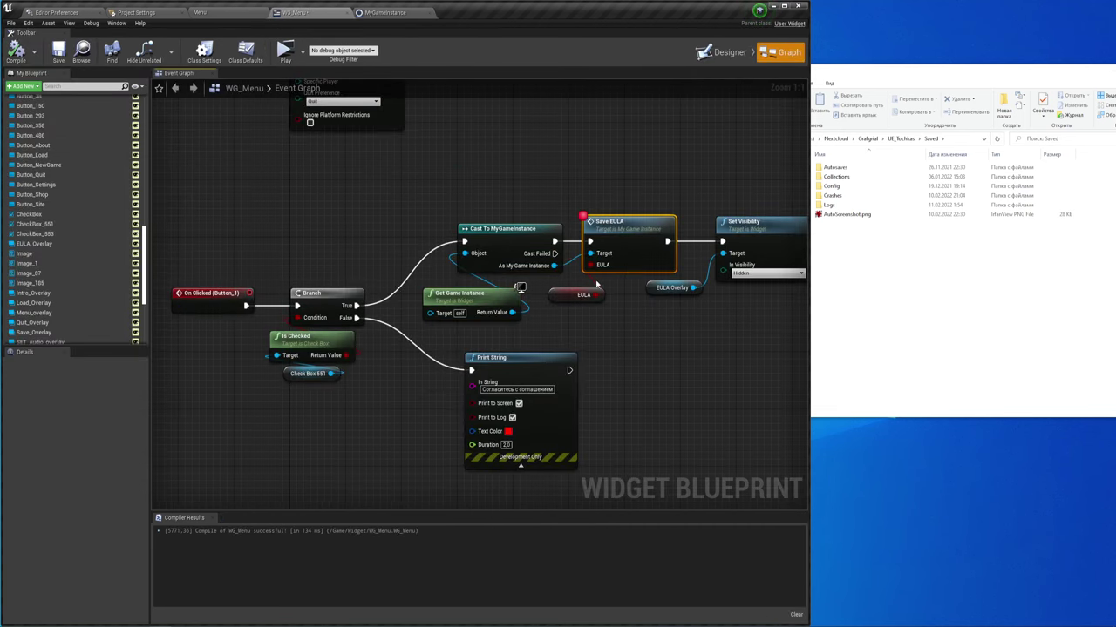
{"action": "right_click_drag", "start_coordinate": [651, 288], "coordinate": [570, 289]}
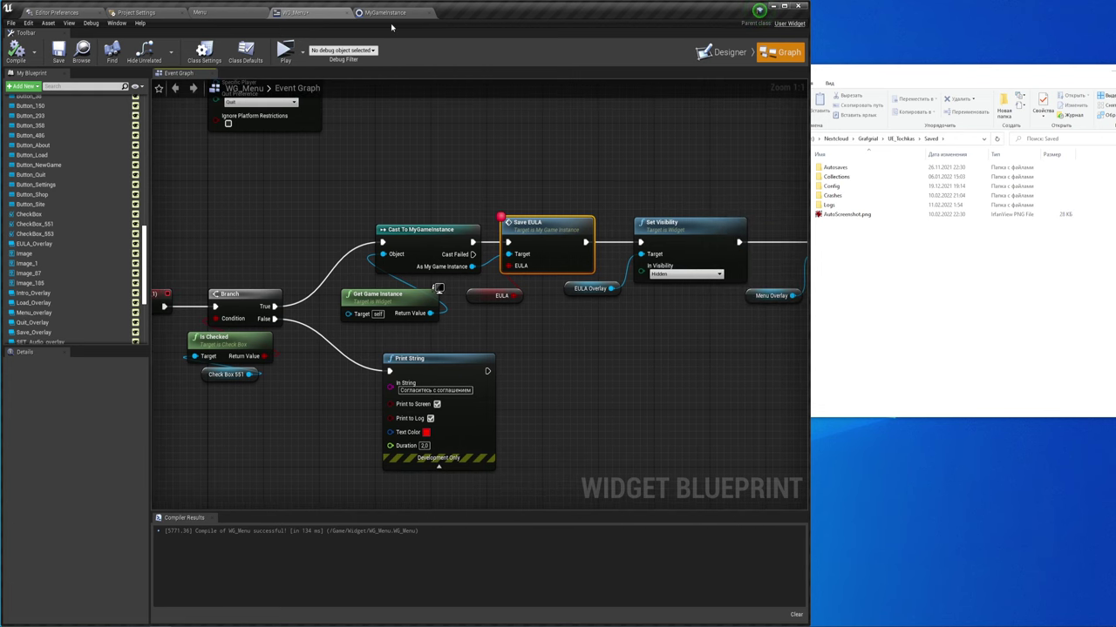
{"action": "left_click", "coordinate": [285, 51]}
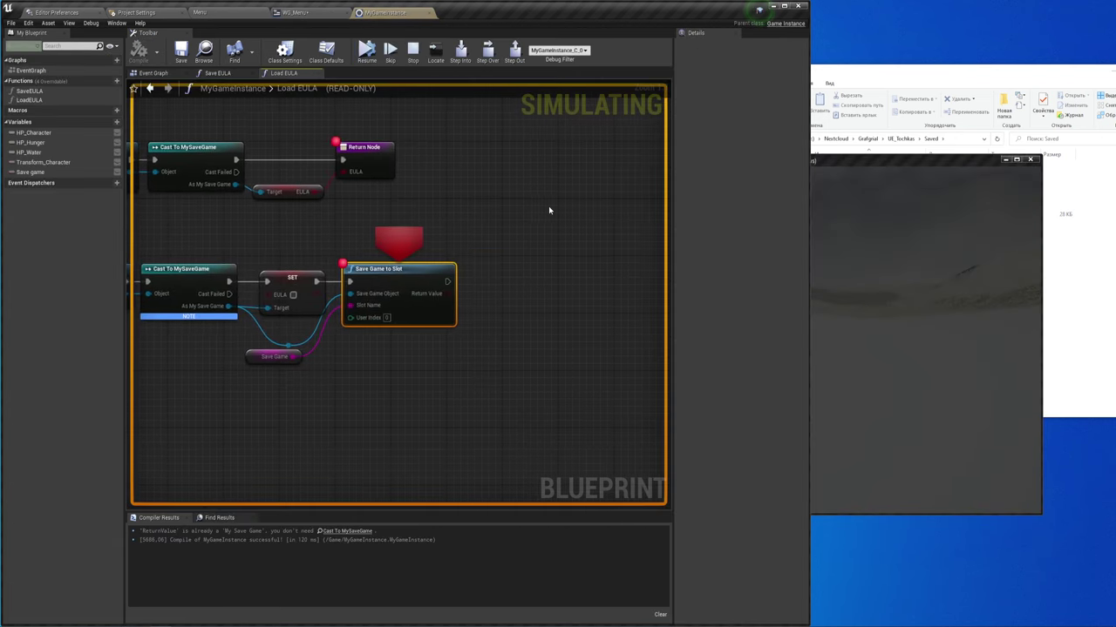
Step out to WG_Menu's Load EULA node, then select the new SaveGames folder in Explorer
{"action": "left_click", "coordinate": [981, 163]}
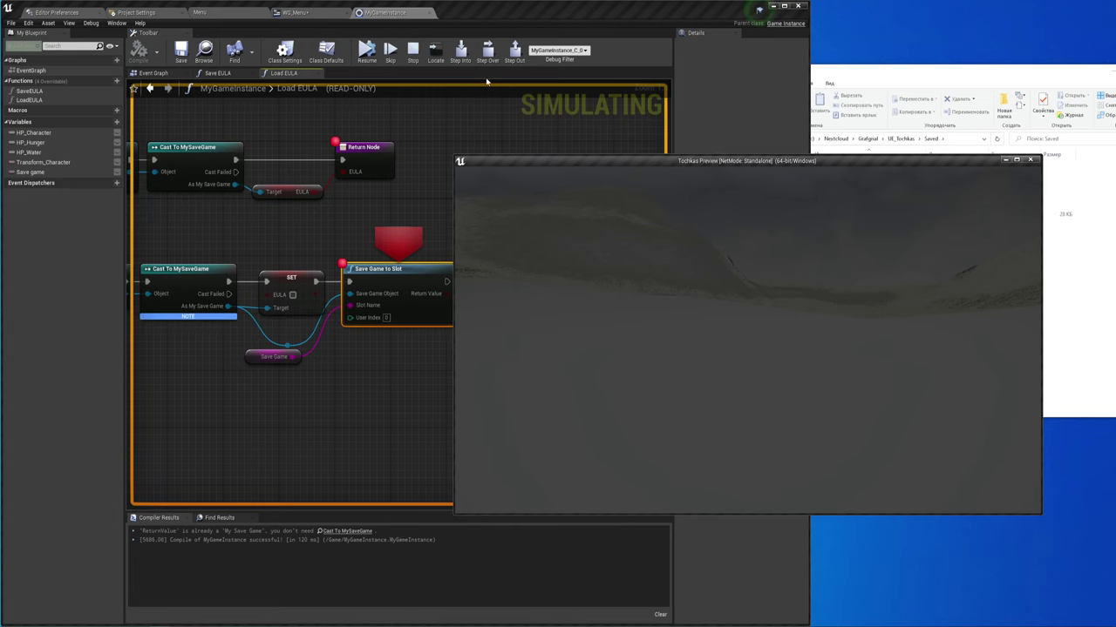
{"action": "left_click", "coordinate": [489, 50]}
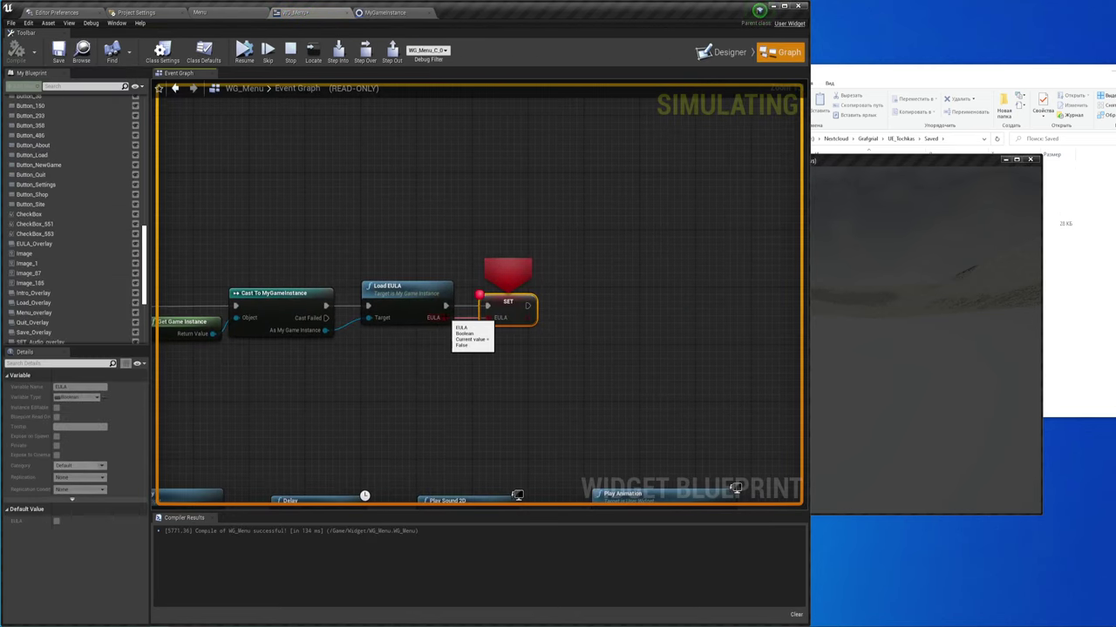
{"action": "left_click_drag", "start_coordinate": [410, 236], "coordinate": [466, 379]}
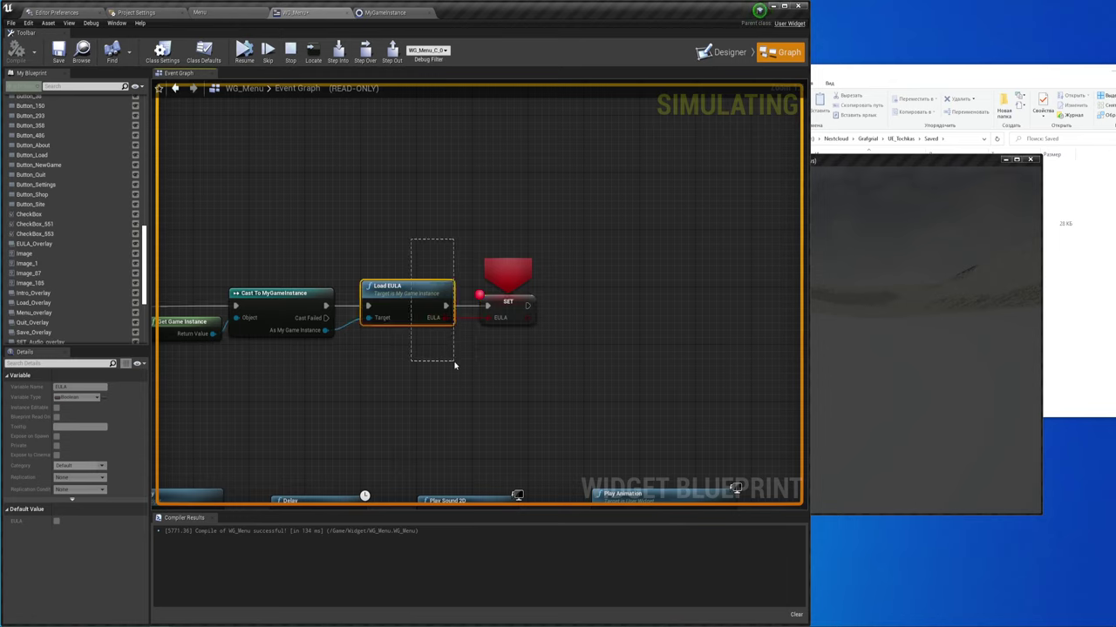
{"action": "left_click", "coordinate": [968, 85]}
{"action": "left_click", "coordinate": [833, 216]}
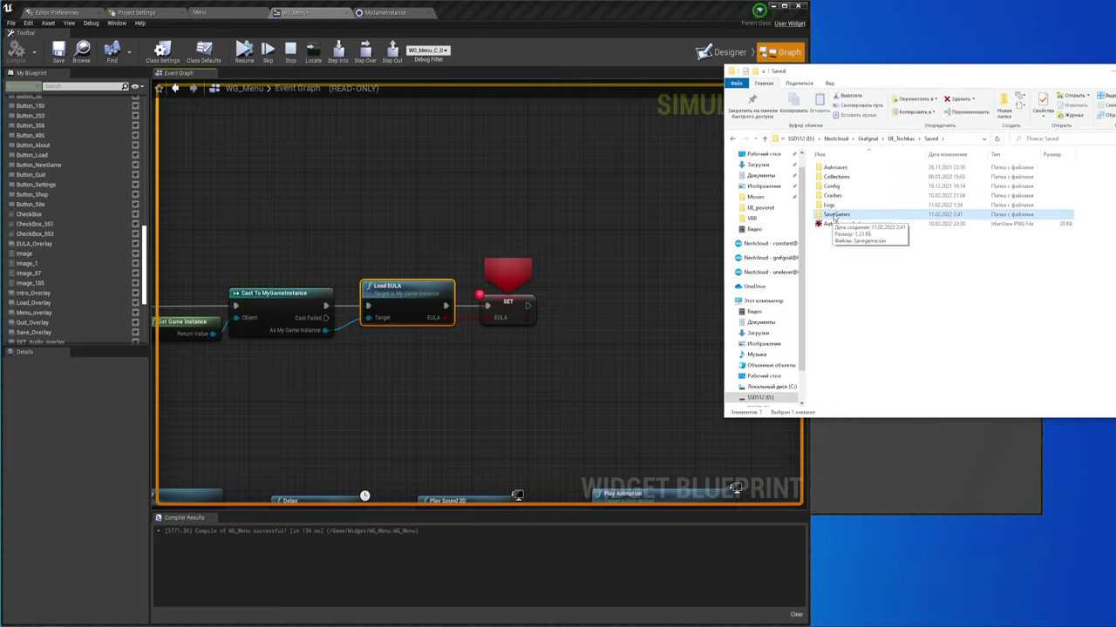
Open the SaveGames folder, then step out of WG_Menu to the Level Blueprint and resume the game
{"action": "double_click", "coordinate": [835, 217]}
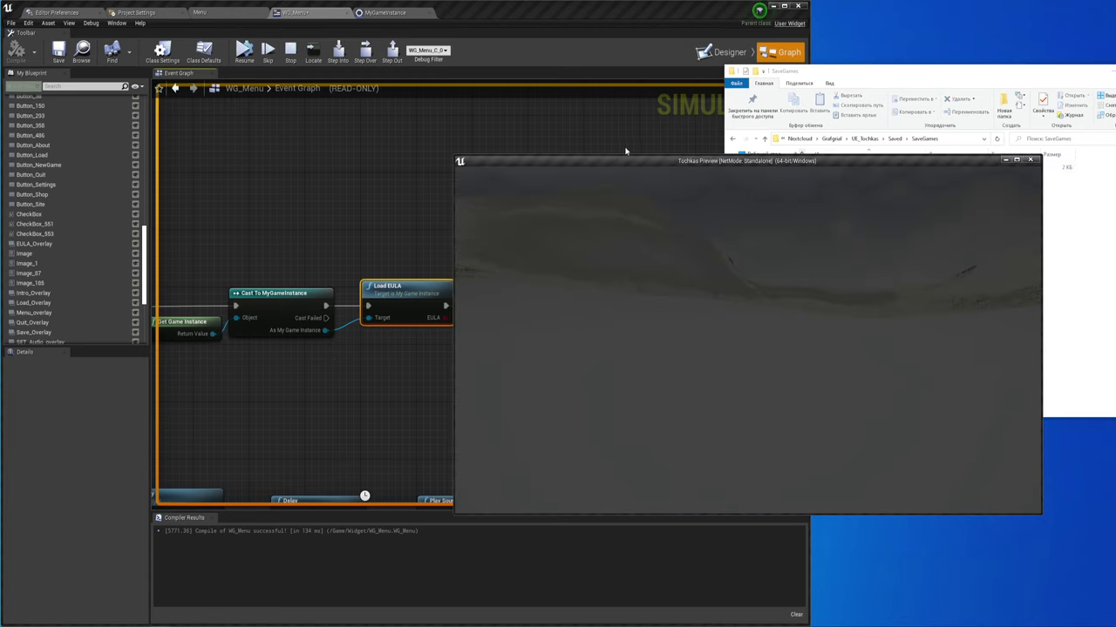
{"action": "left_click_drag", "start_coordinate": [638, 161], "coordinate": [620, 208]}
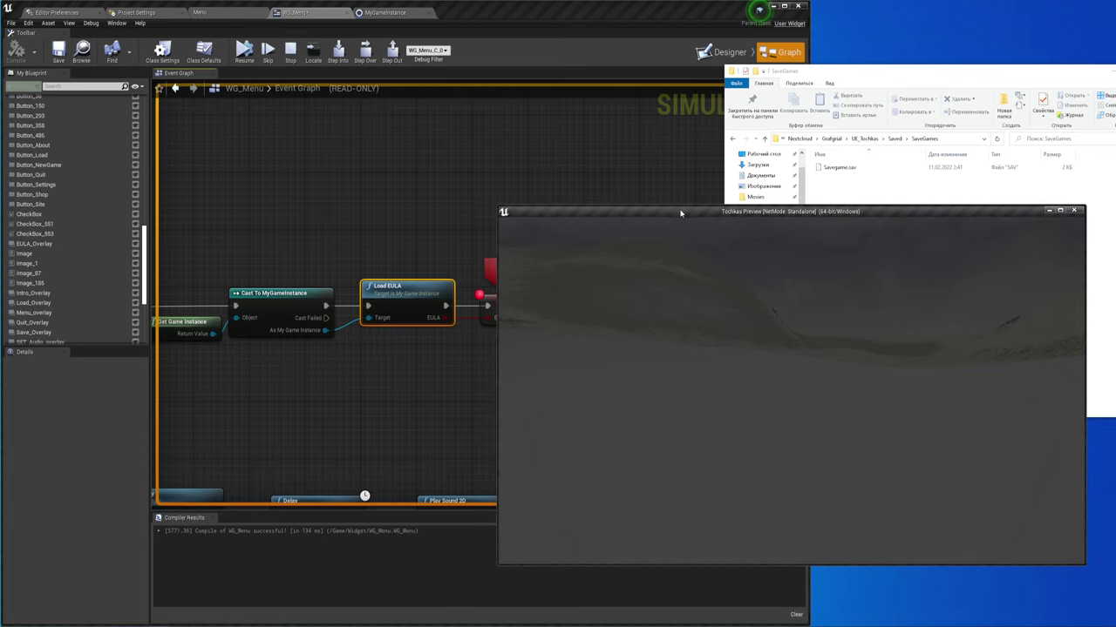
{"action": "left_click", "coordinate": [365, 49]}
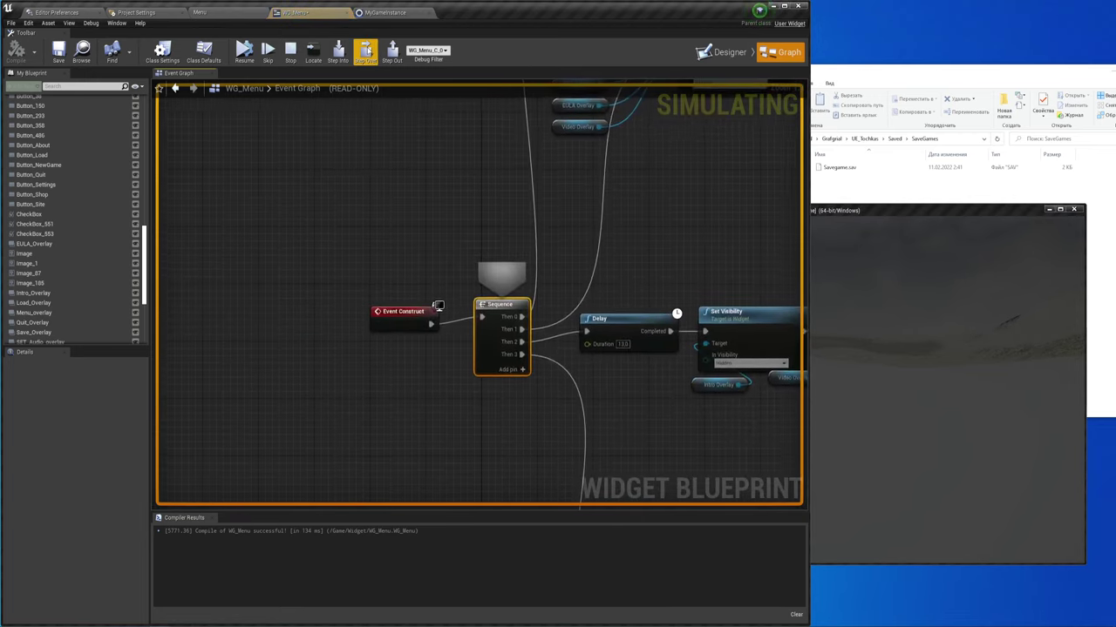
{"action": "left_click", "coordinate": [366, 50]}
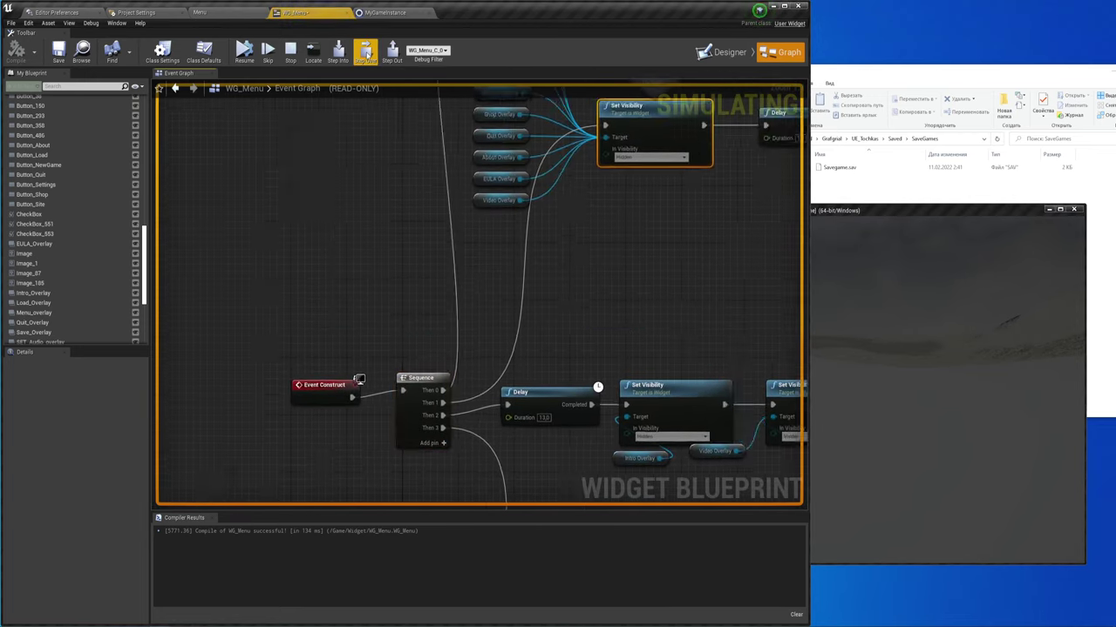
{"action": "left_click", "coordinate": [396, 57]}
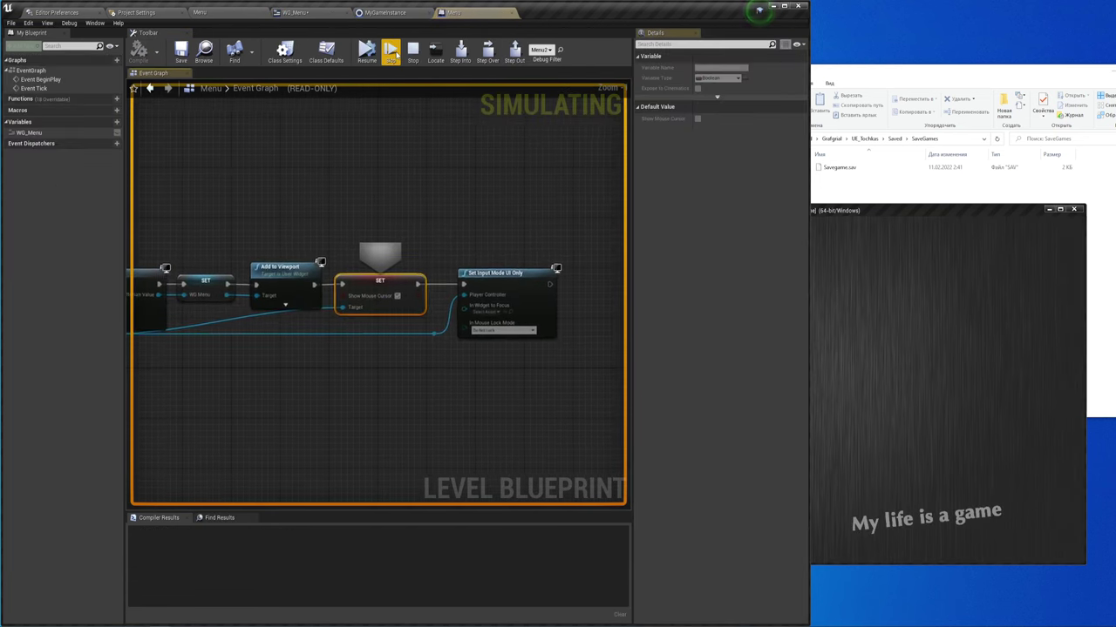
{"action": "left_click", "coordinate": [514, 54]}
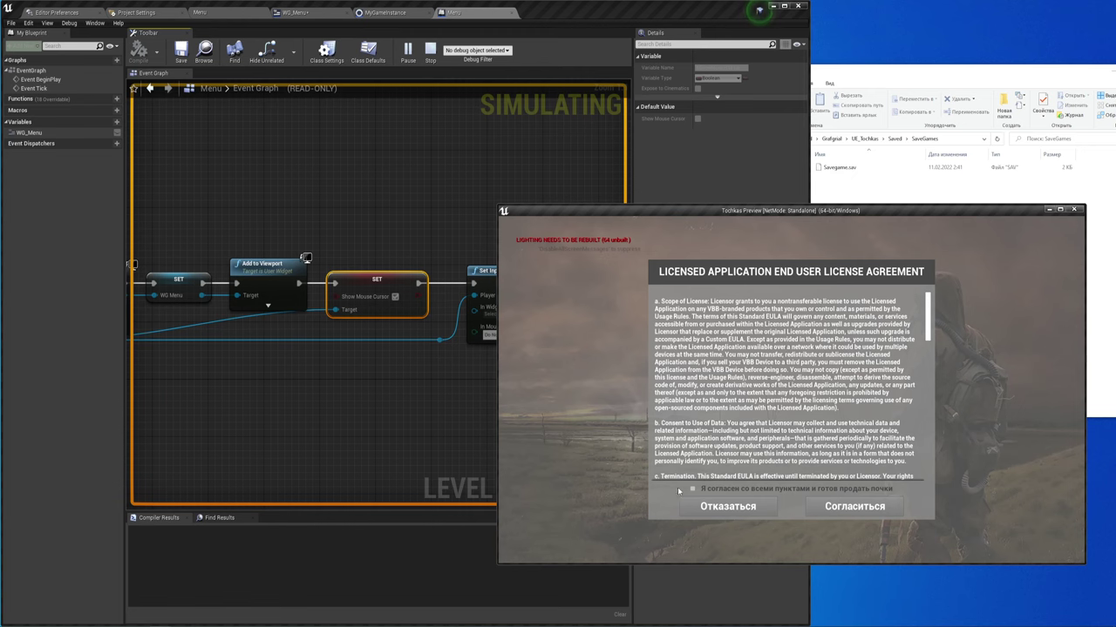
Accept the EULA, step over the Save EULA breakpoint twice to the main menu, then close the preview
{"action": "left_click", "coordinate": [854, 506]}
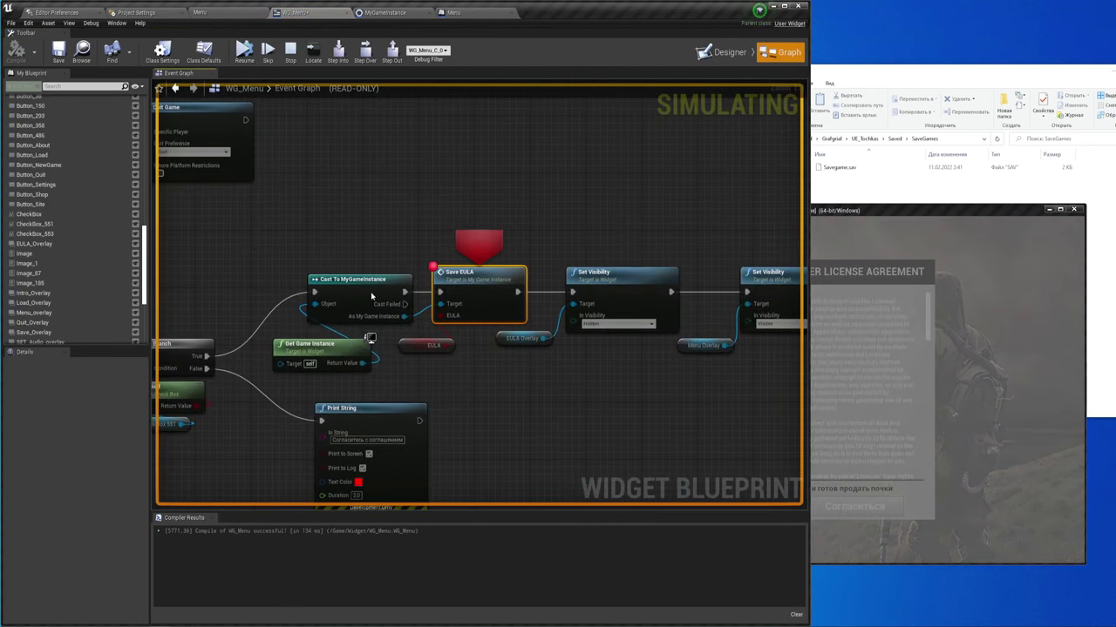
{"action": "mouse_move", "coordinate": [452, 352]}
{"action": "mouse_move", "coordinate": [455, 315]}
{"action": "left_click", "coordinate": [370, 52]}
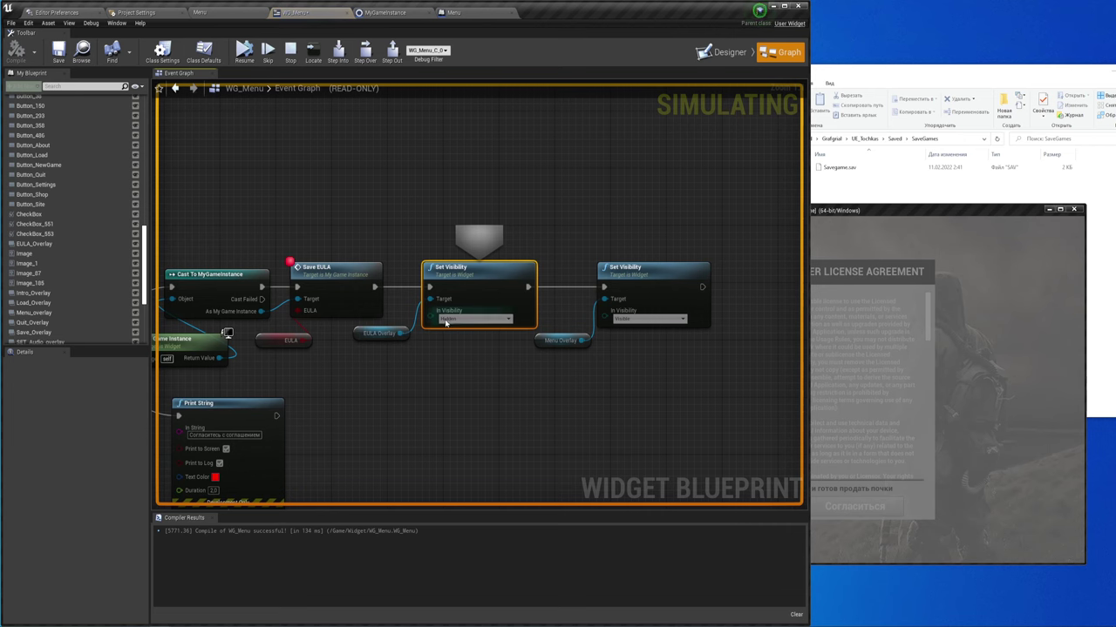
{"action": "key", "text": "F10"}
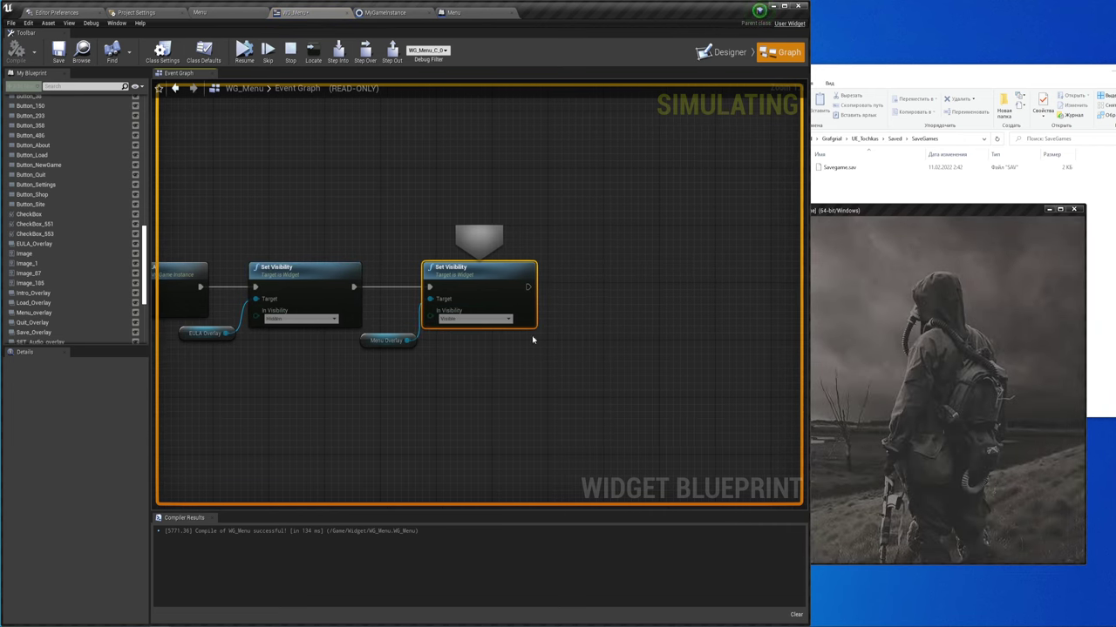
{"action": "key", "text": "F10"}
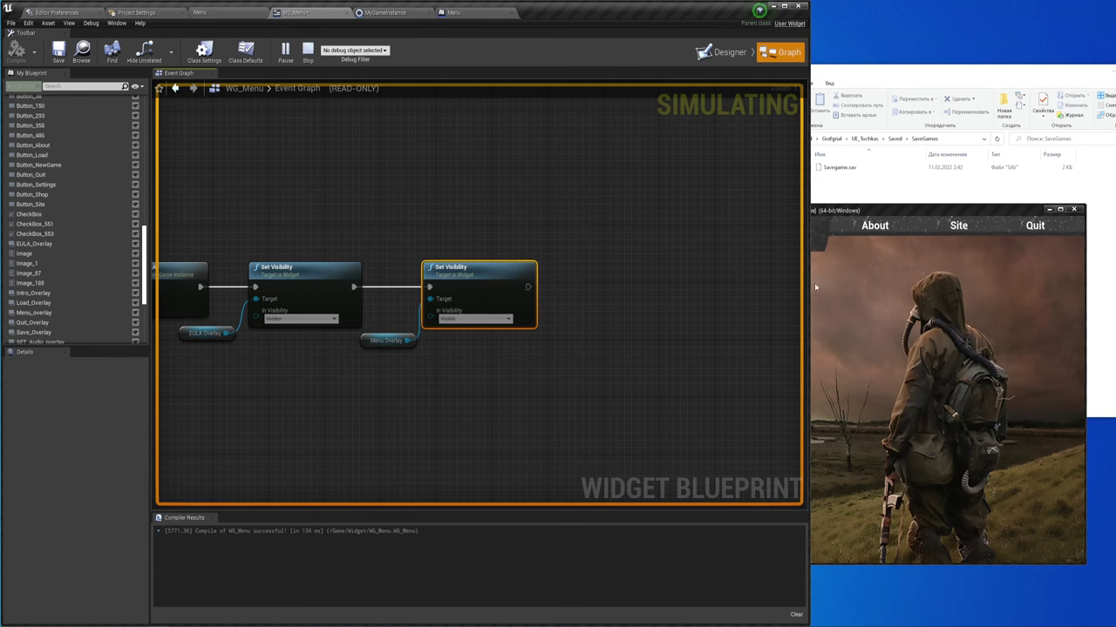
{"action": "left_click_drag", "start_coordinate": [877, 210], "coordinate": [792, 151]}
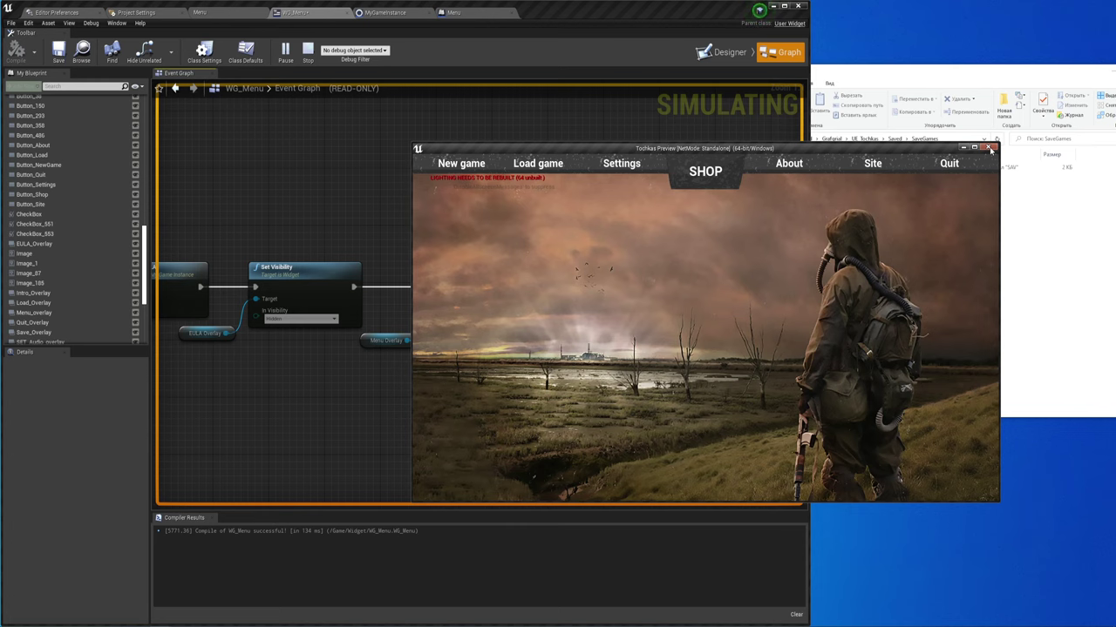
{"action": "left_click", "coordinate": [990, 149]}
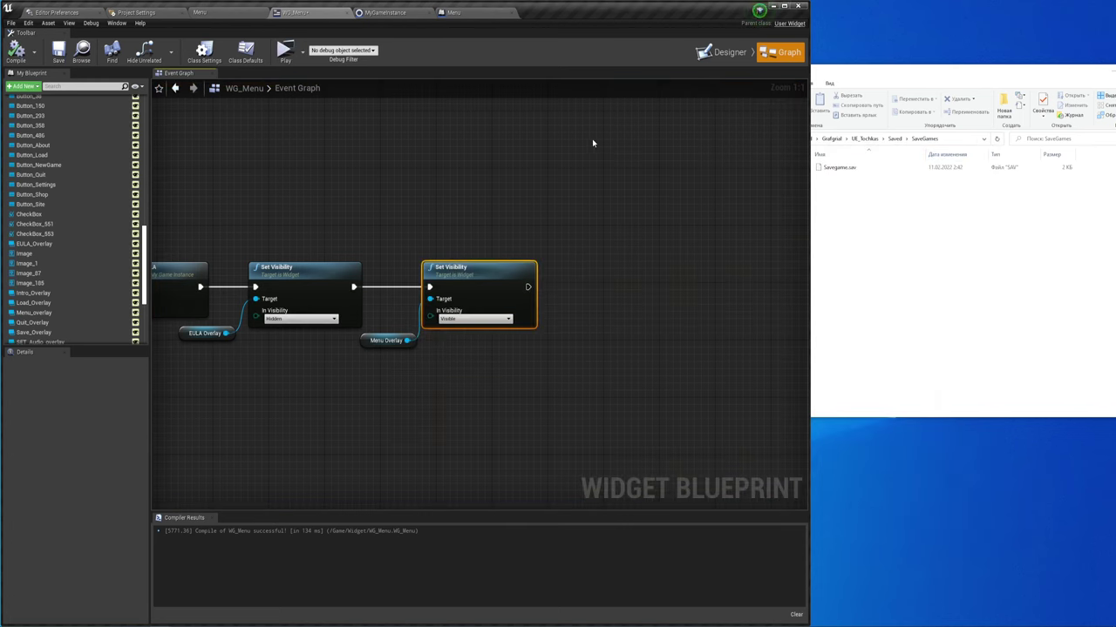
Play the game again and inspect the Save Game to Slot node at the breakpoint
{"action": "left_click", "coordinate": [285, 49]}
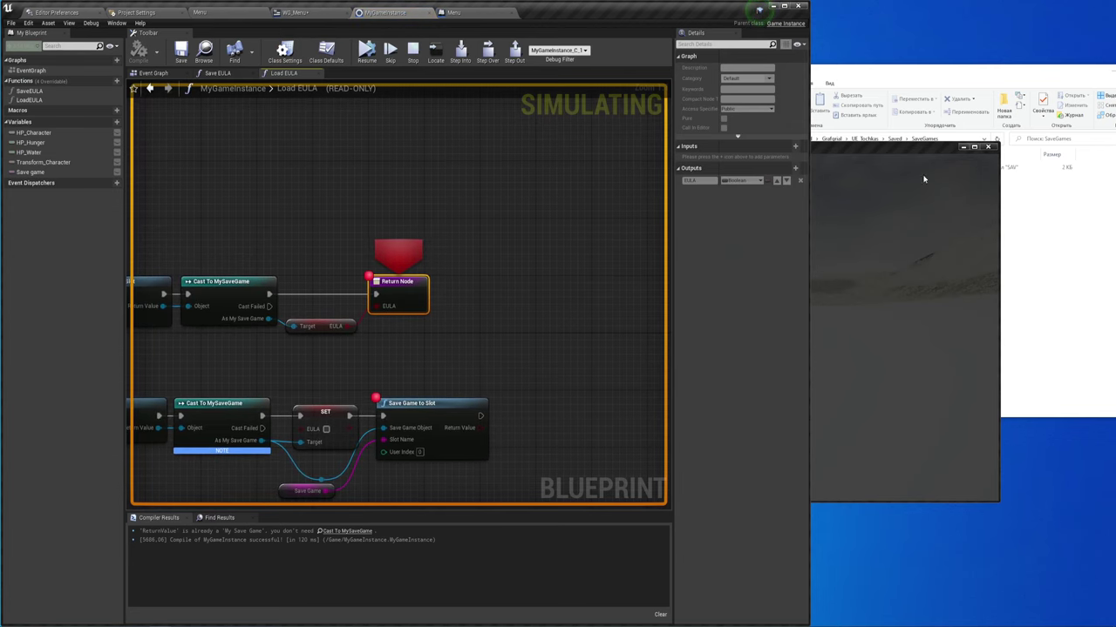
{"action": "left_click", "coordinate": [963, 148]}
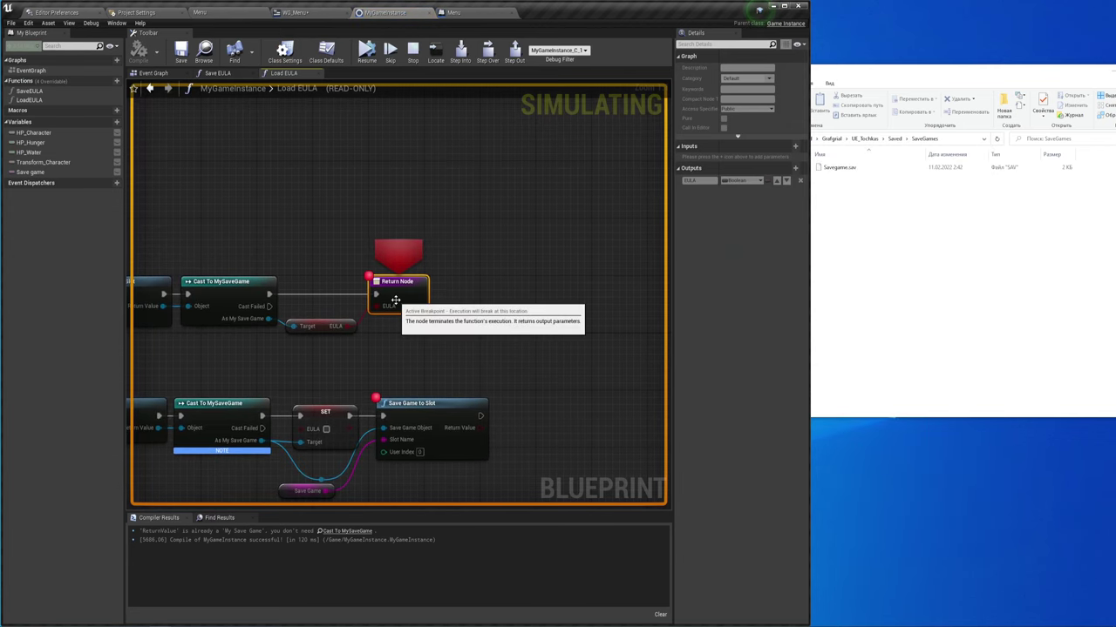
{"action": "left_click", "coordinate": [402, 408]}
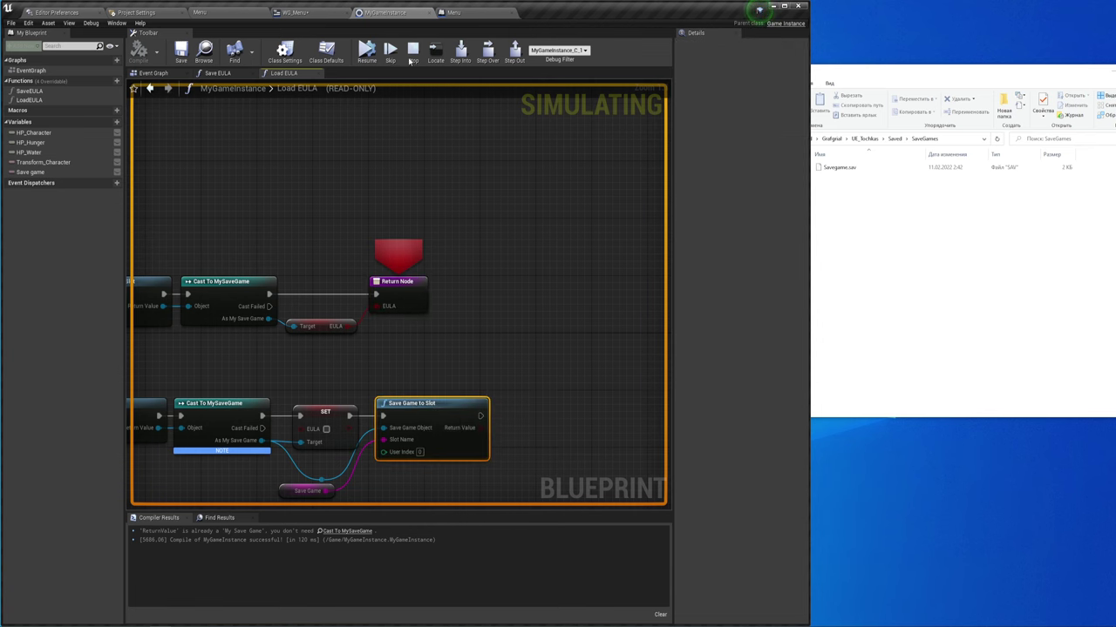
In WG_Menu's event graph, find the Load EULA node and select the SET EULA node it feeds
{"action": "left_click", "coordinate": [329, 15]}
{"action": "scroll", "coordinate": [375, 279], "scroll_direction": "down", "scroll_amount": 3}
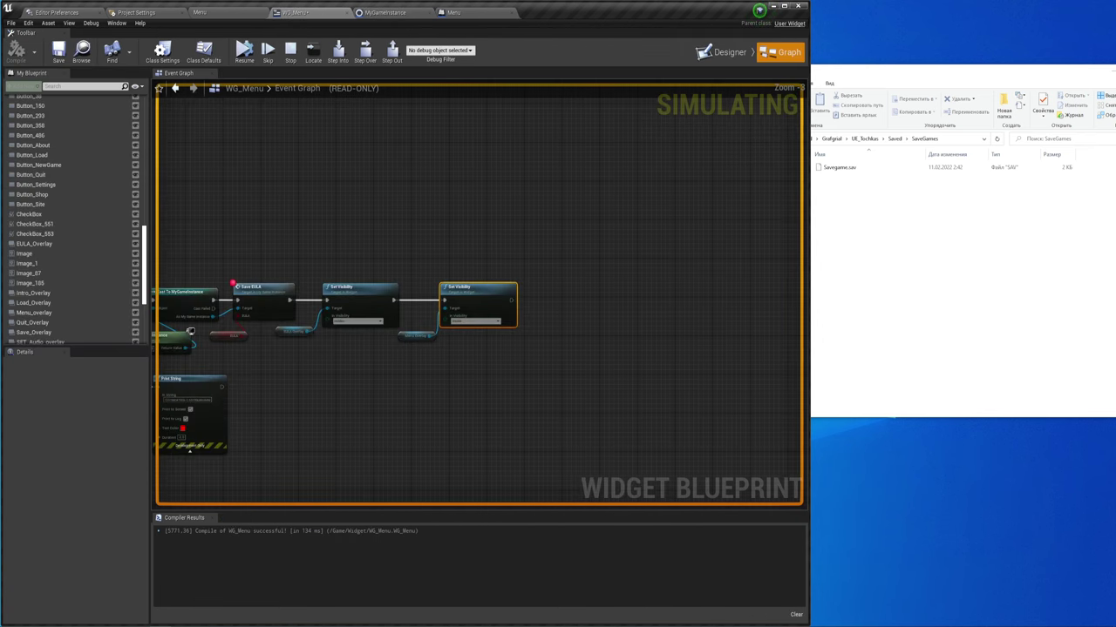
{"action": "scroll", "coordinate": [394, 276], "scroll_direction": "down", "scroll_amount": 2}
{"action": "scroll", "coordinate": [560, 353], "scroll_direction": "down", "scroll_amount": 2}
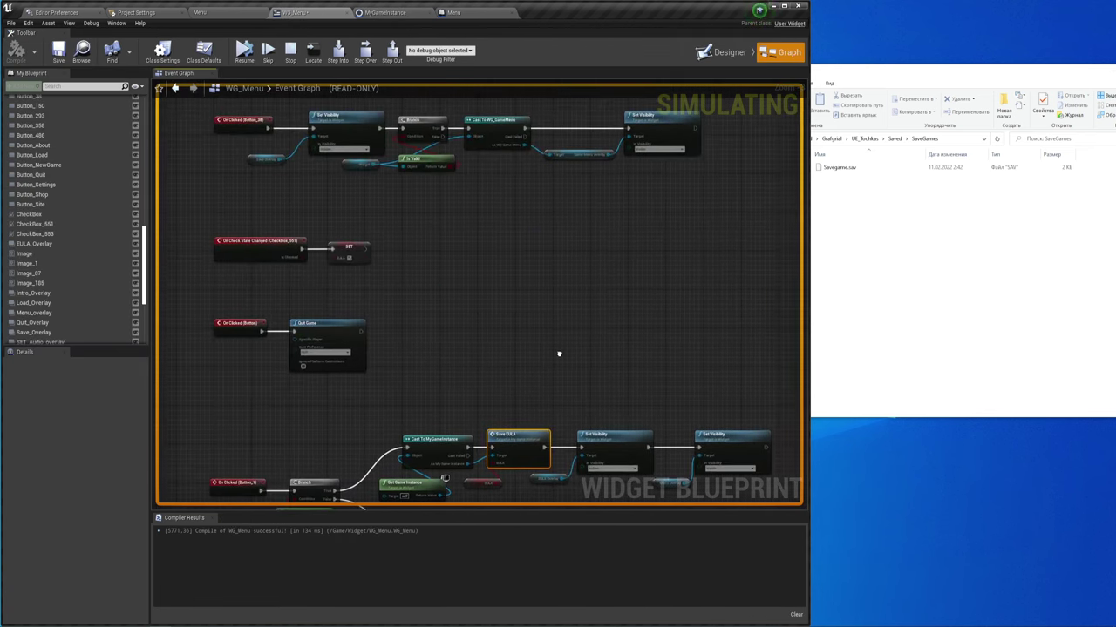
{"action": "scroll", "coordinate": [549, 260], "scroll_direction": "down", "scroll_amount": 2}
{"action": "scroll", "coordinate": [549, 260], "scroll_direction": "up", "scroll_amount": 3}
{"action": "mouse_move", "coordinate": [541, 296]}
{"action": "right_mouse_down"}
{"action": "mouse_move", "coordinate": [521, 386]}
{"action": "mouse_move", "coordinate": [493, 393]}
{"action": "right_mouse_up"}
{"action": "scroll", "coordinate": [532, 309], "scroll_direction": "up", "scroll_amount": 1}
{"action": "scroll", "coordinate": [517, 233], "scroll_direction": "up", "scroll_amount": 4}
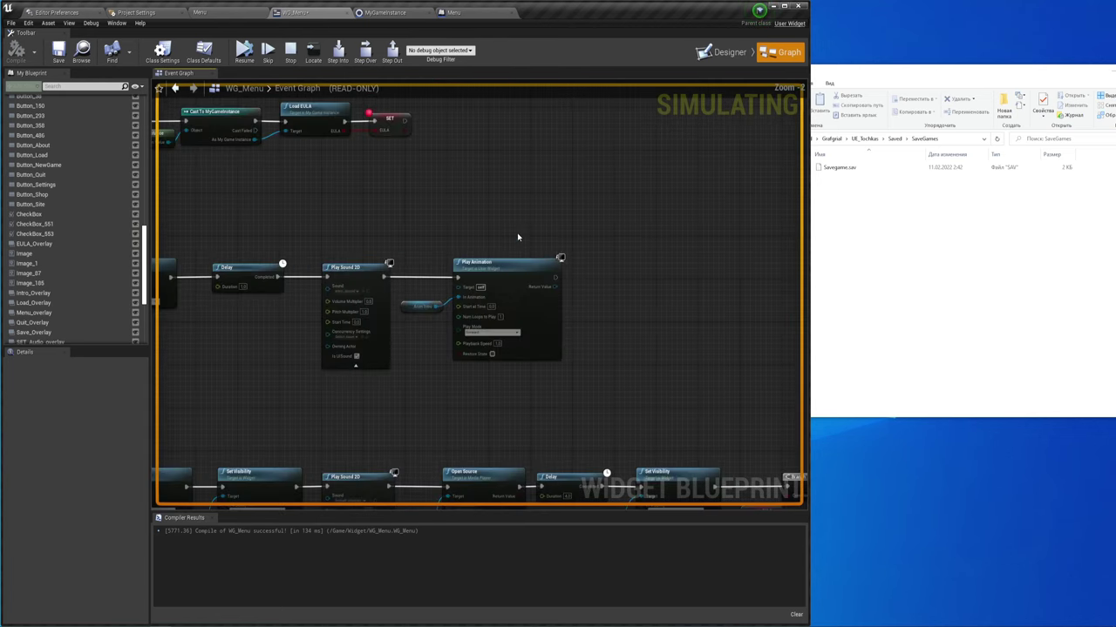
{"action": "right_click_drag", "start_coordinate": [451, 122], "coordinate": [500, 267]}
{"action": "left_click", "coordinate": [392, 239]}
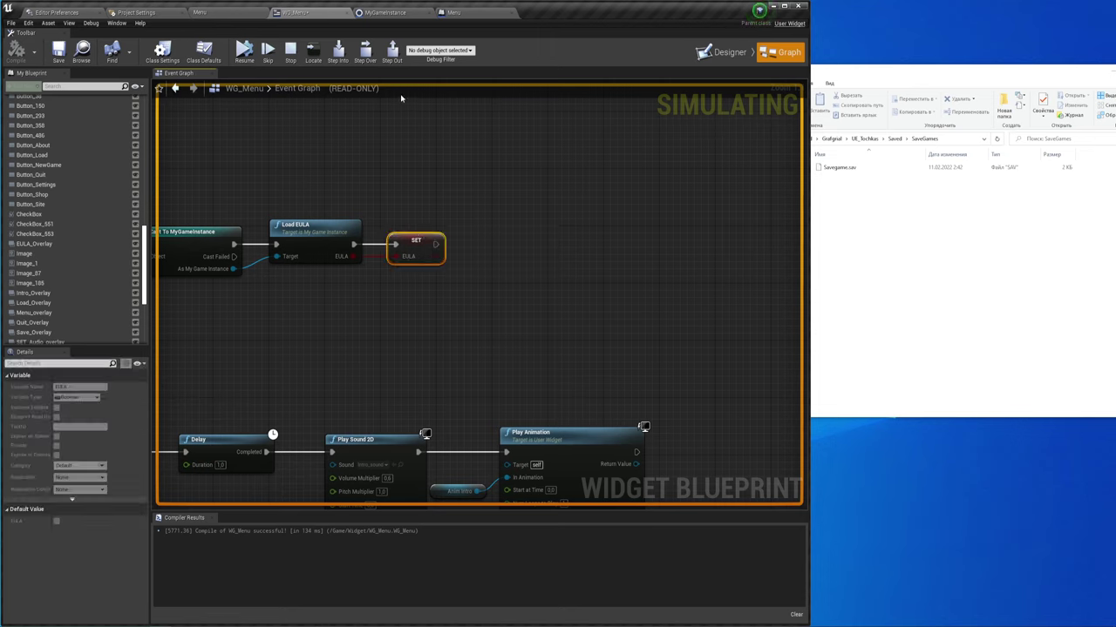
Relaunch the game standalone to confirm it opens on the main menu, then select Savegame.sav in SaveGames
{"action": "left_click", "coordinate": [291, 52]}
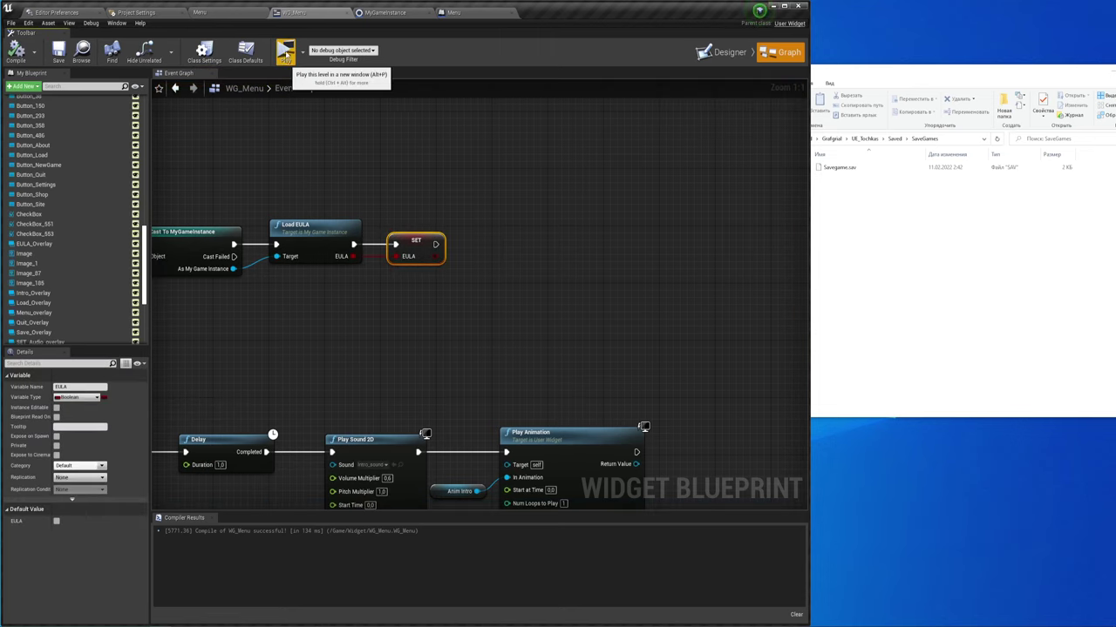
{"action": "key", "text": "alt+p"}
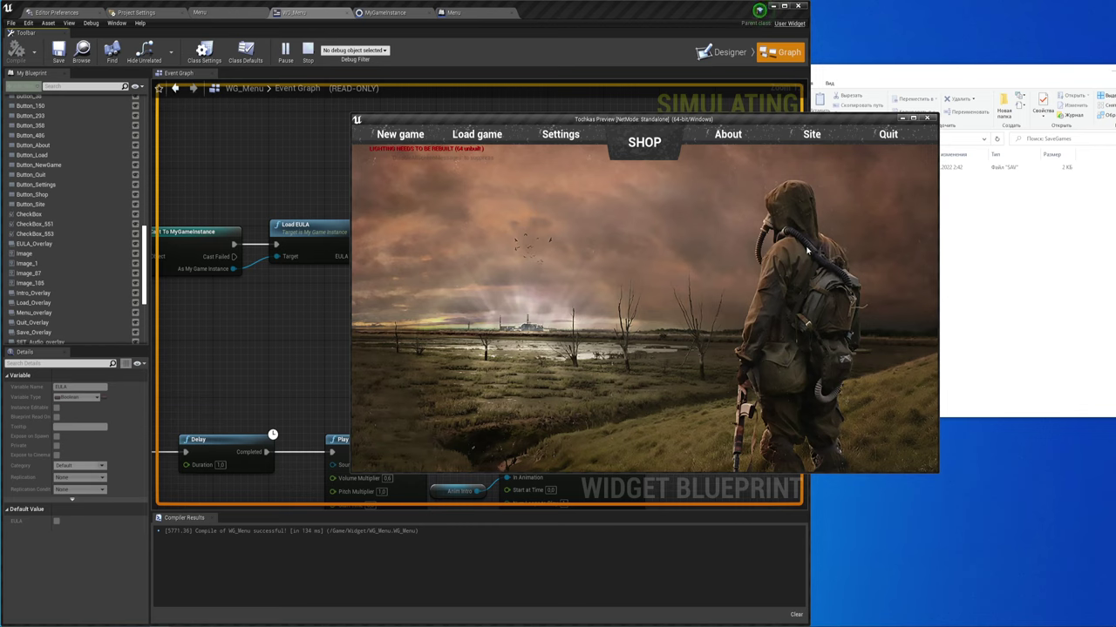
{"action": "left_click", "coordinate": [998, 208]}
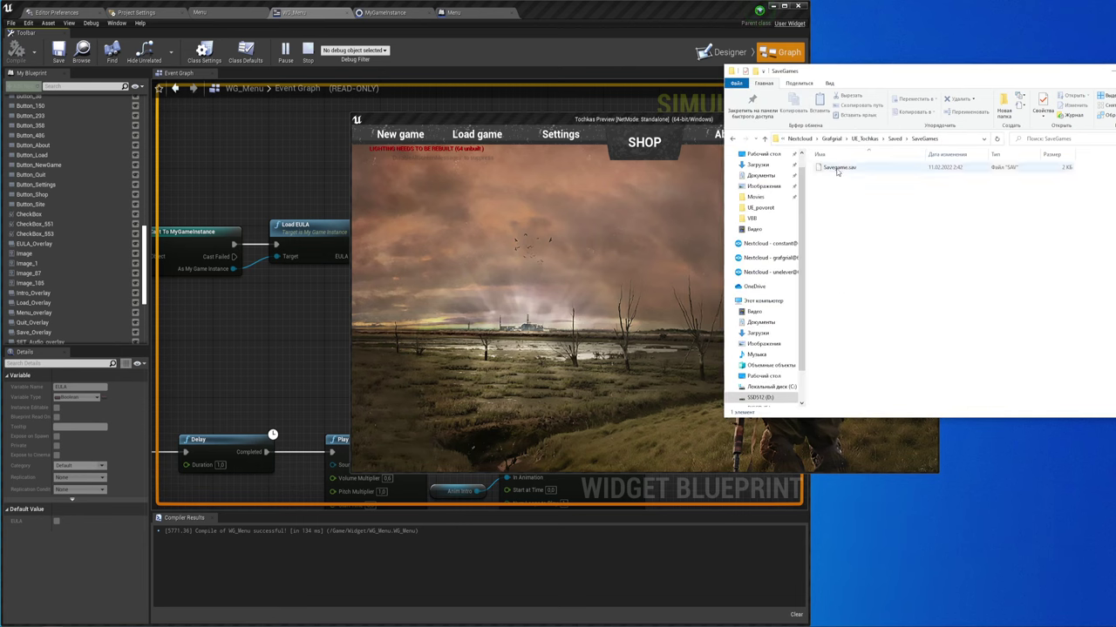
{"action": "left_click", "coordinate": [835, 170]}
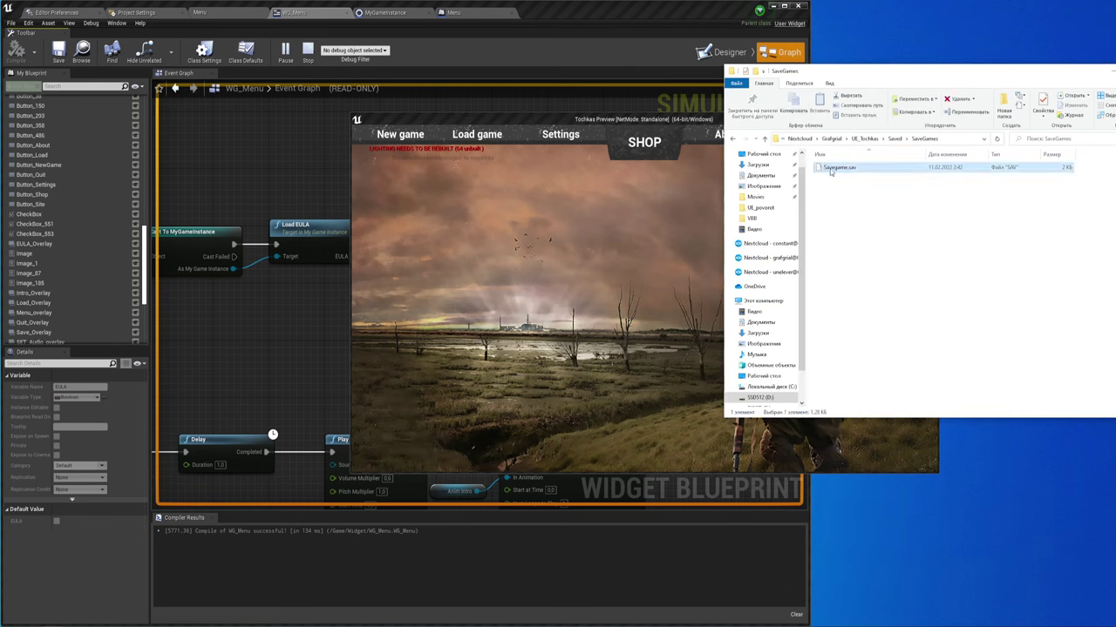
{"action": "left_click_drag", "start_coordinate": [835, 170], "coordinate": [839, 172]}
Delete Savegame.sav and relaunch the game in a new window
{"action": "key", "text": "Delete"}
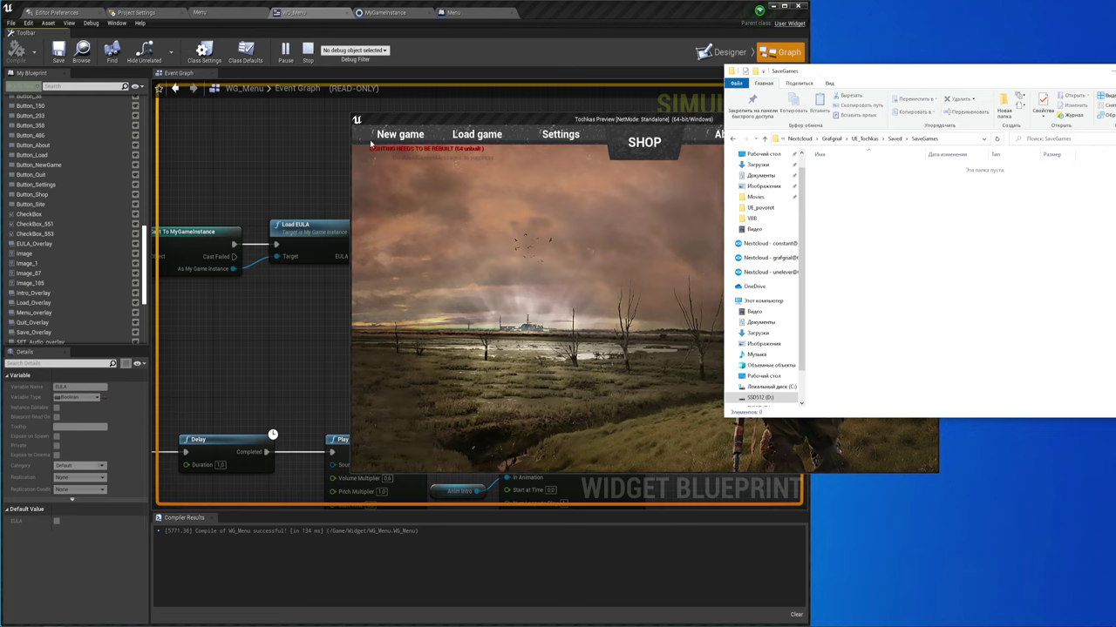
{"action": "left_click", "coordinate": [308, 54]}
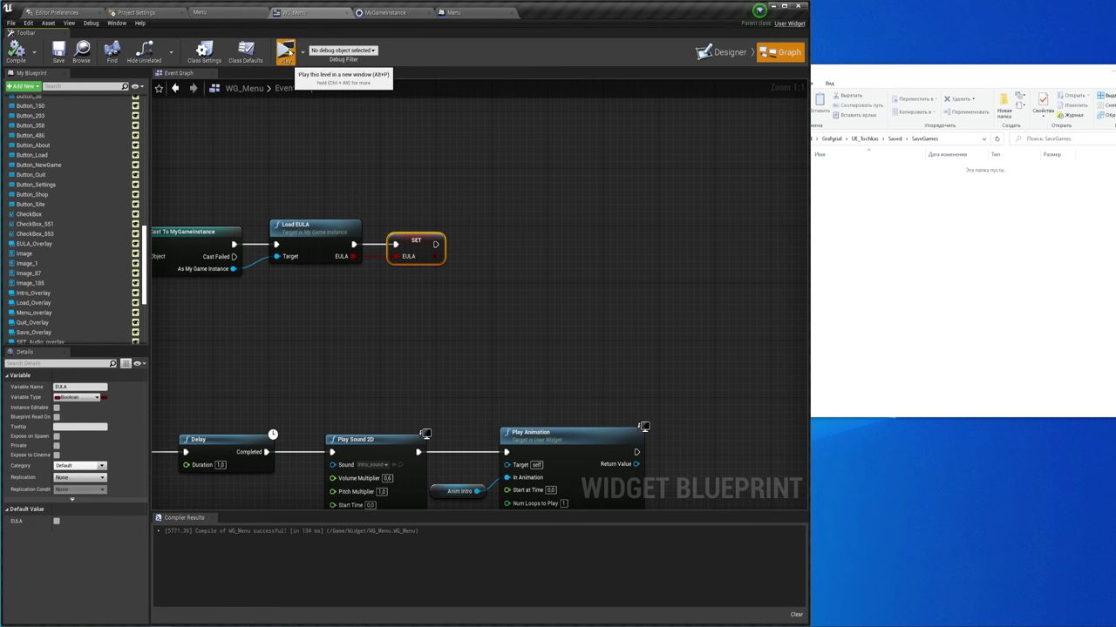
{"action": "left_click", "coordinate": [283, 50]}
Confirm a 2 KB Savegame.sav reappears in SaveGames while the game shows its splash screens
{"action": "left_click_drag", "start_coordinate": [700, 119], "coordinate": [646, 109]}
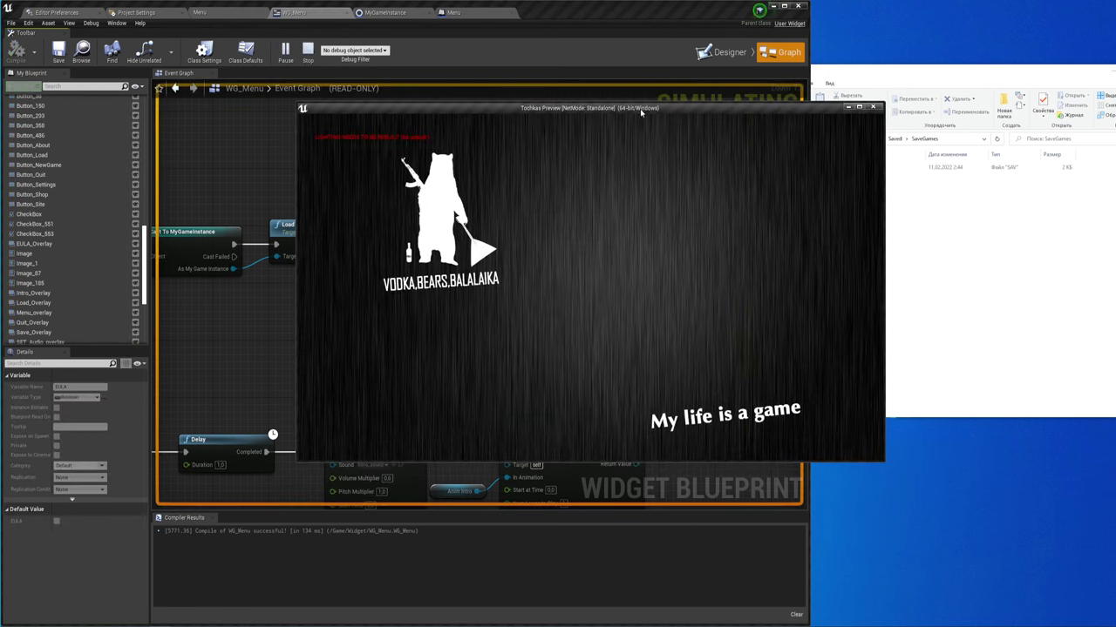
{"action": "left_click", "coordinate": [898, 187]}
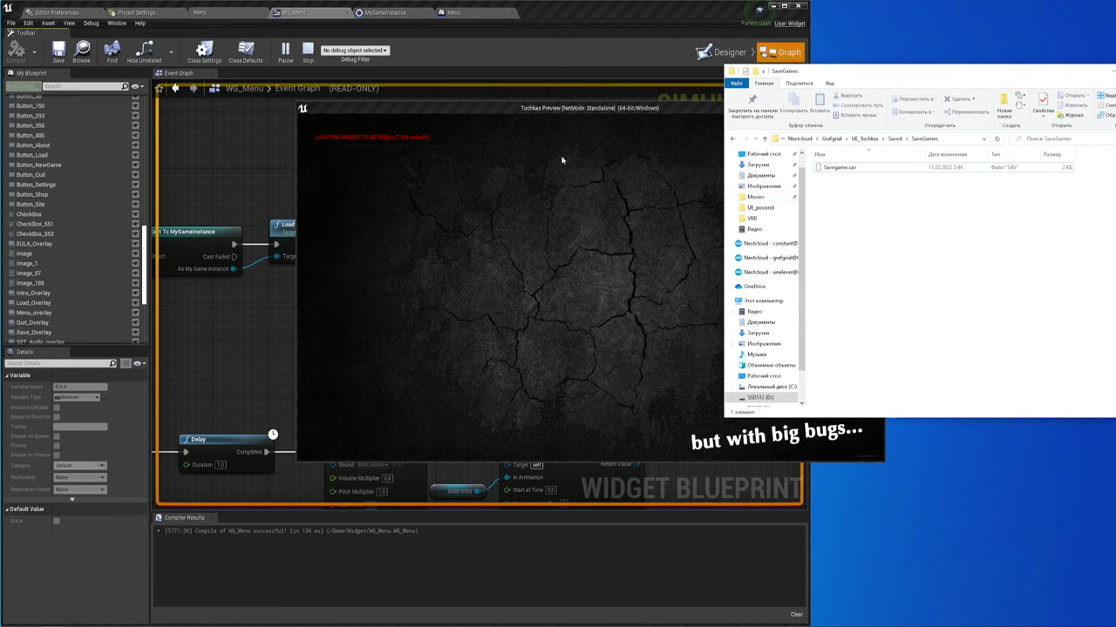
{"action": "left_click", "coordinate": [495, 110]}
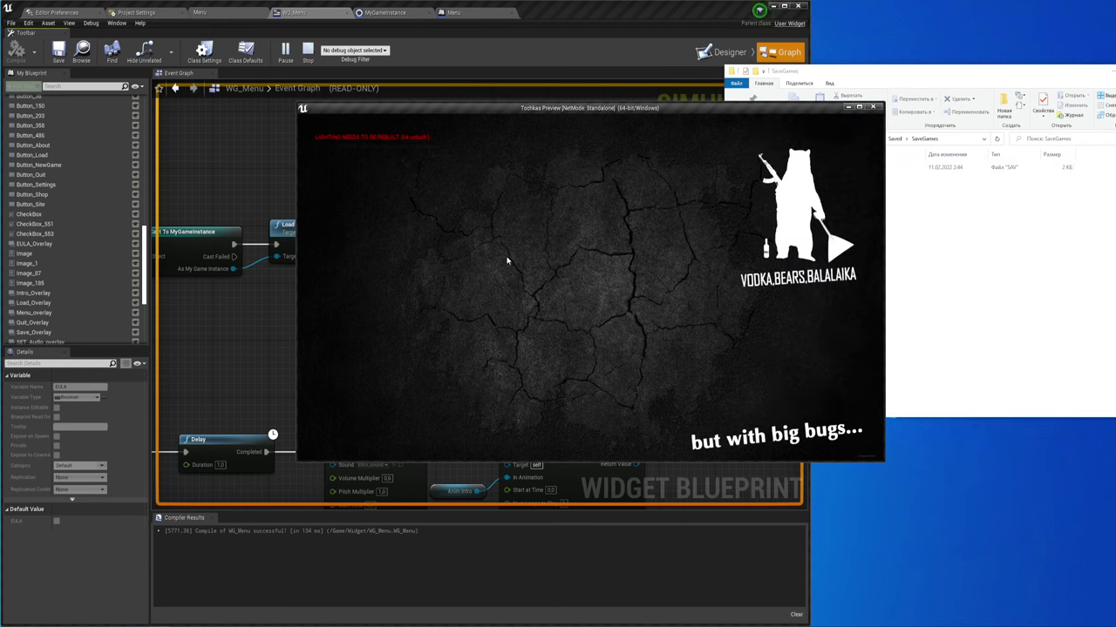